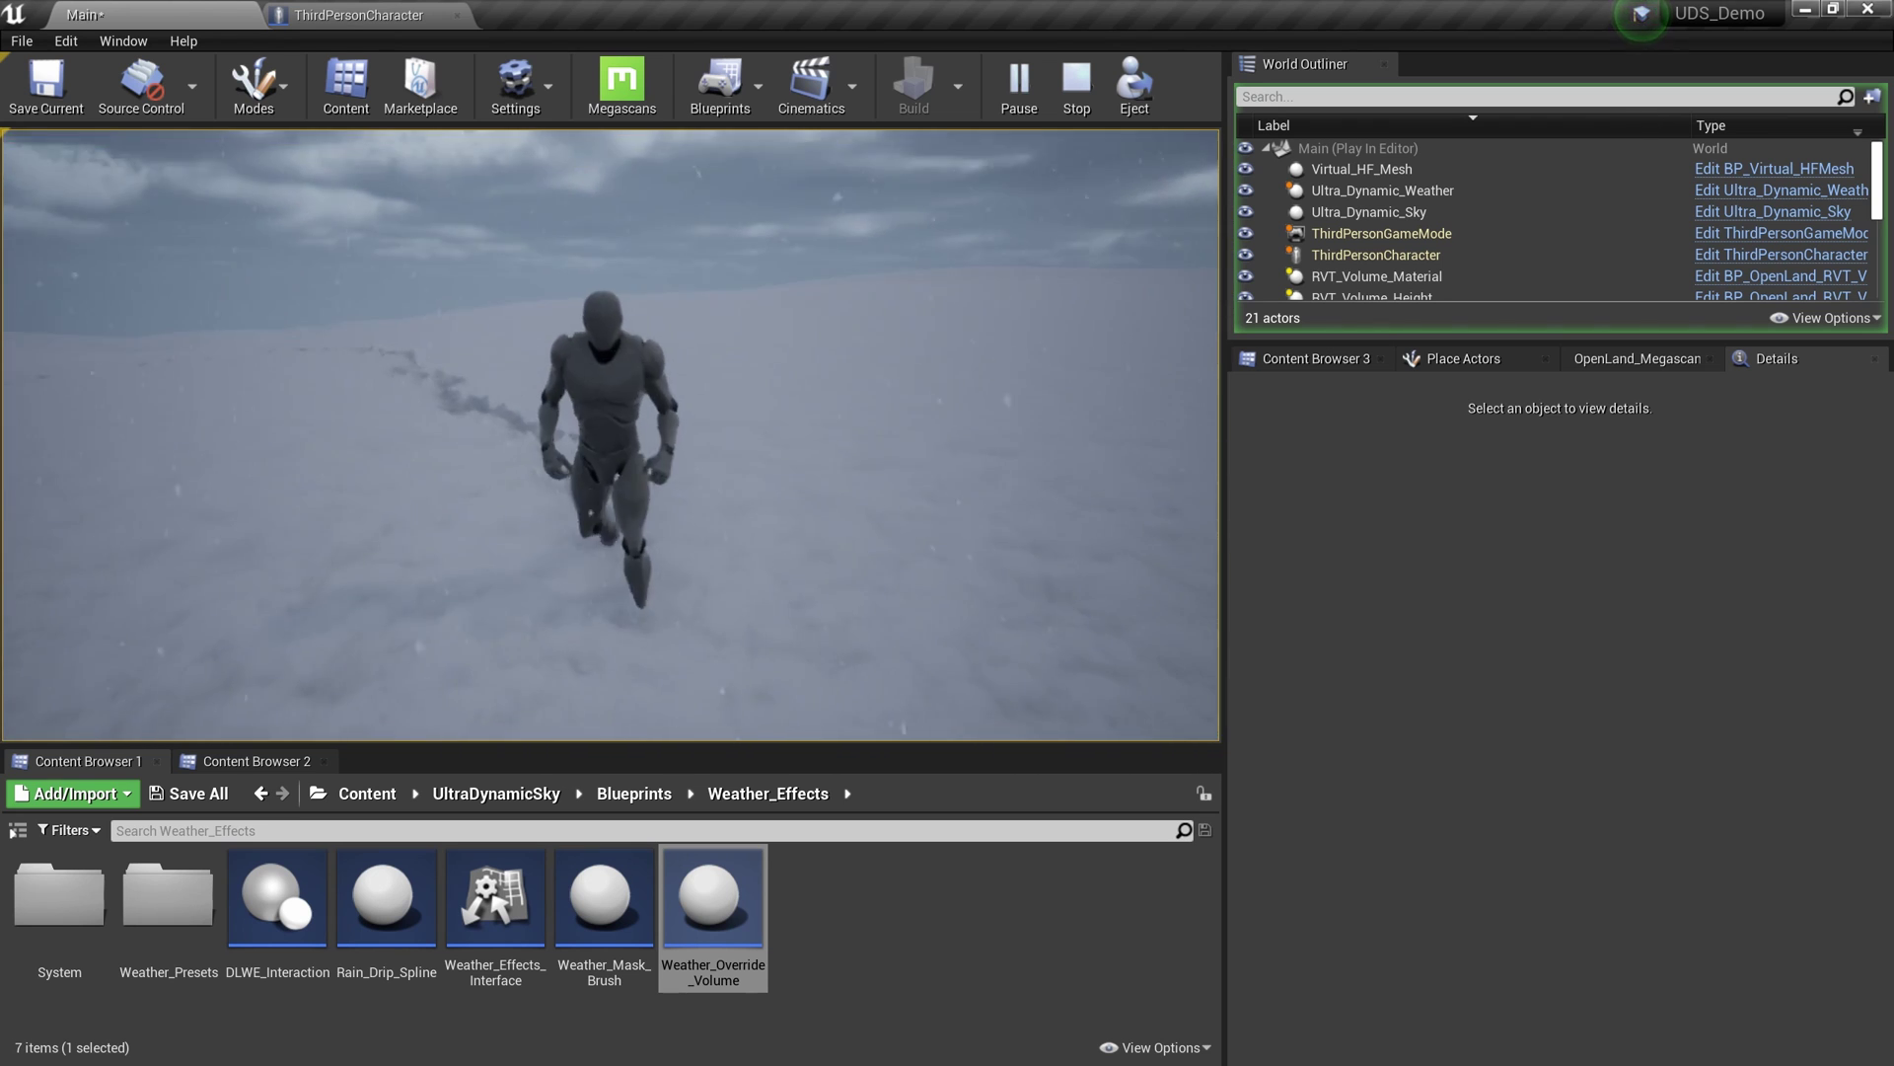
Step: Run the character through the snowy landscape to examine the trails it leaves in the snow, and end the play session
key(w)
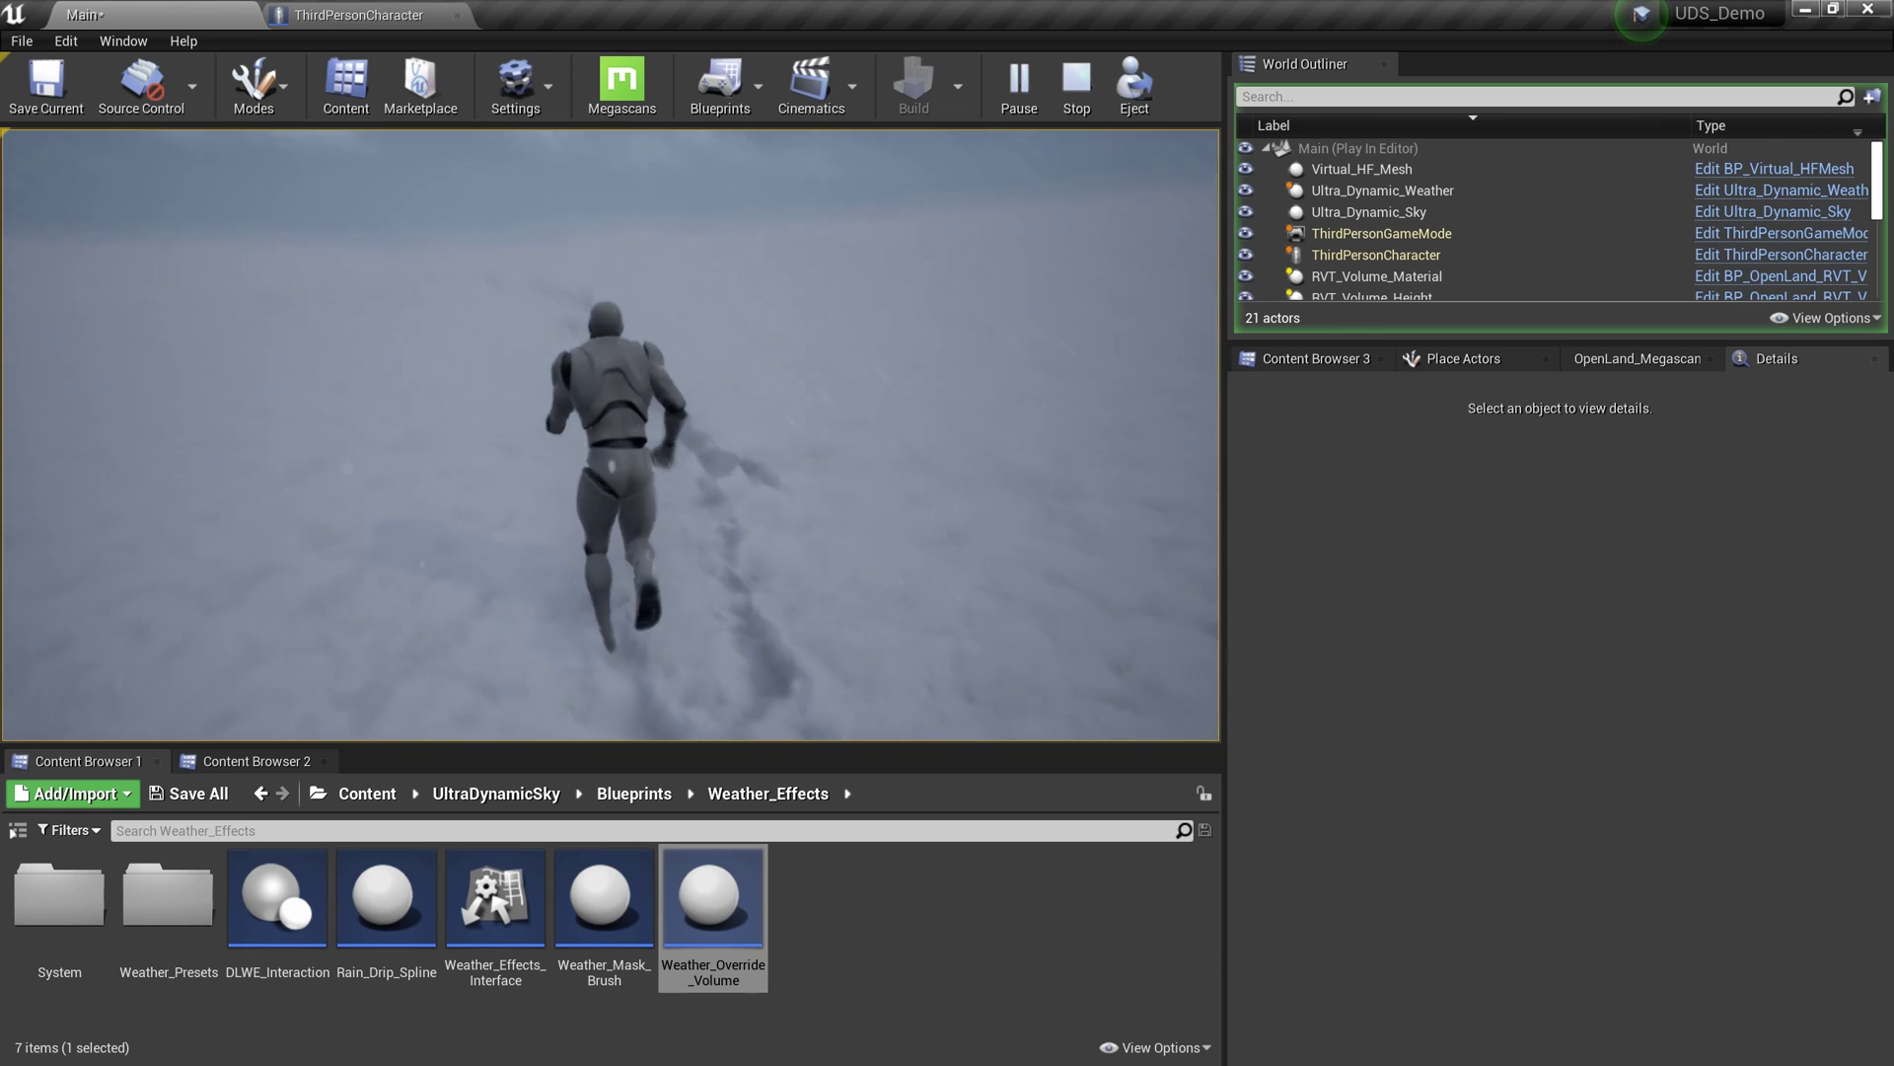
key(s)
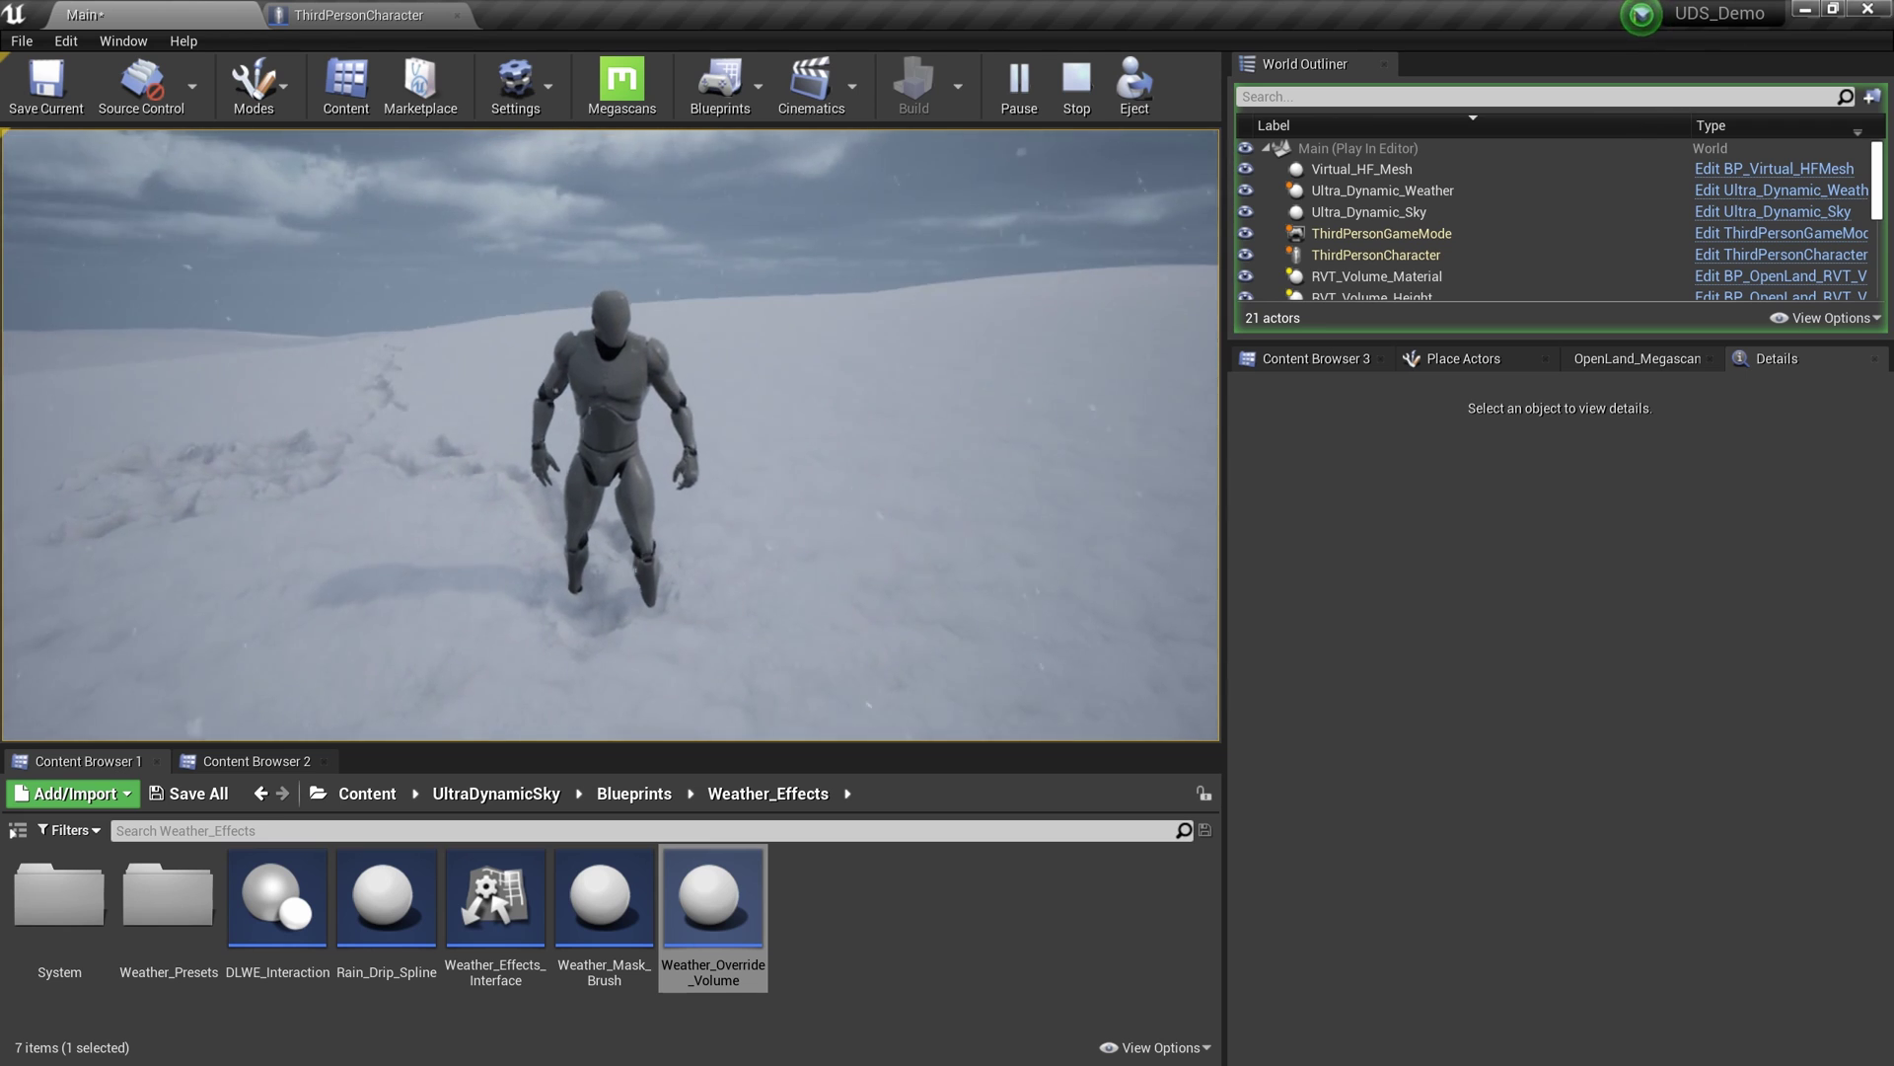
key(s)
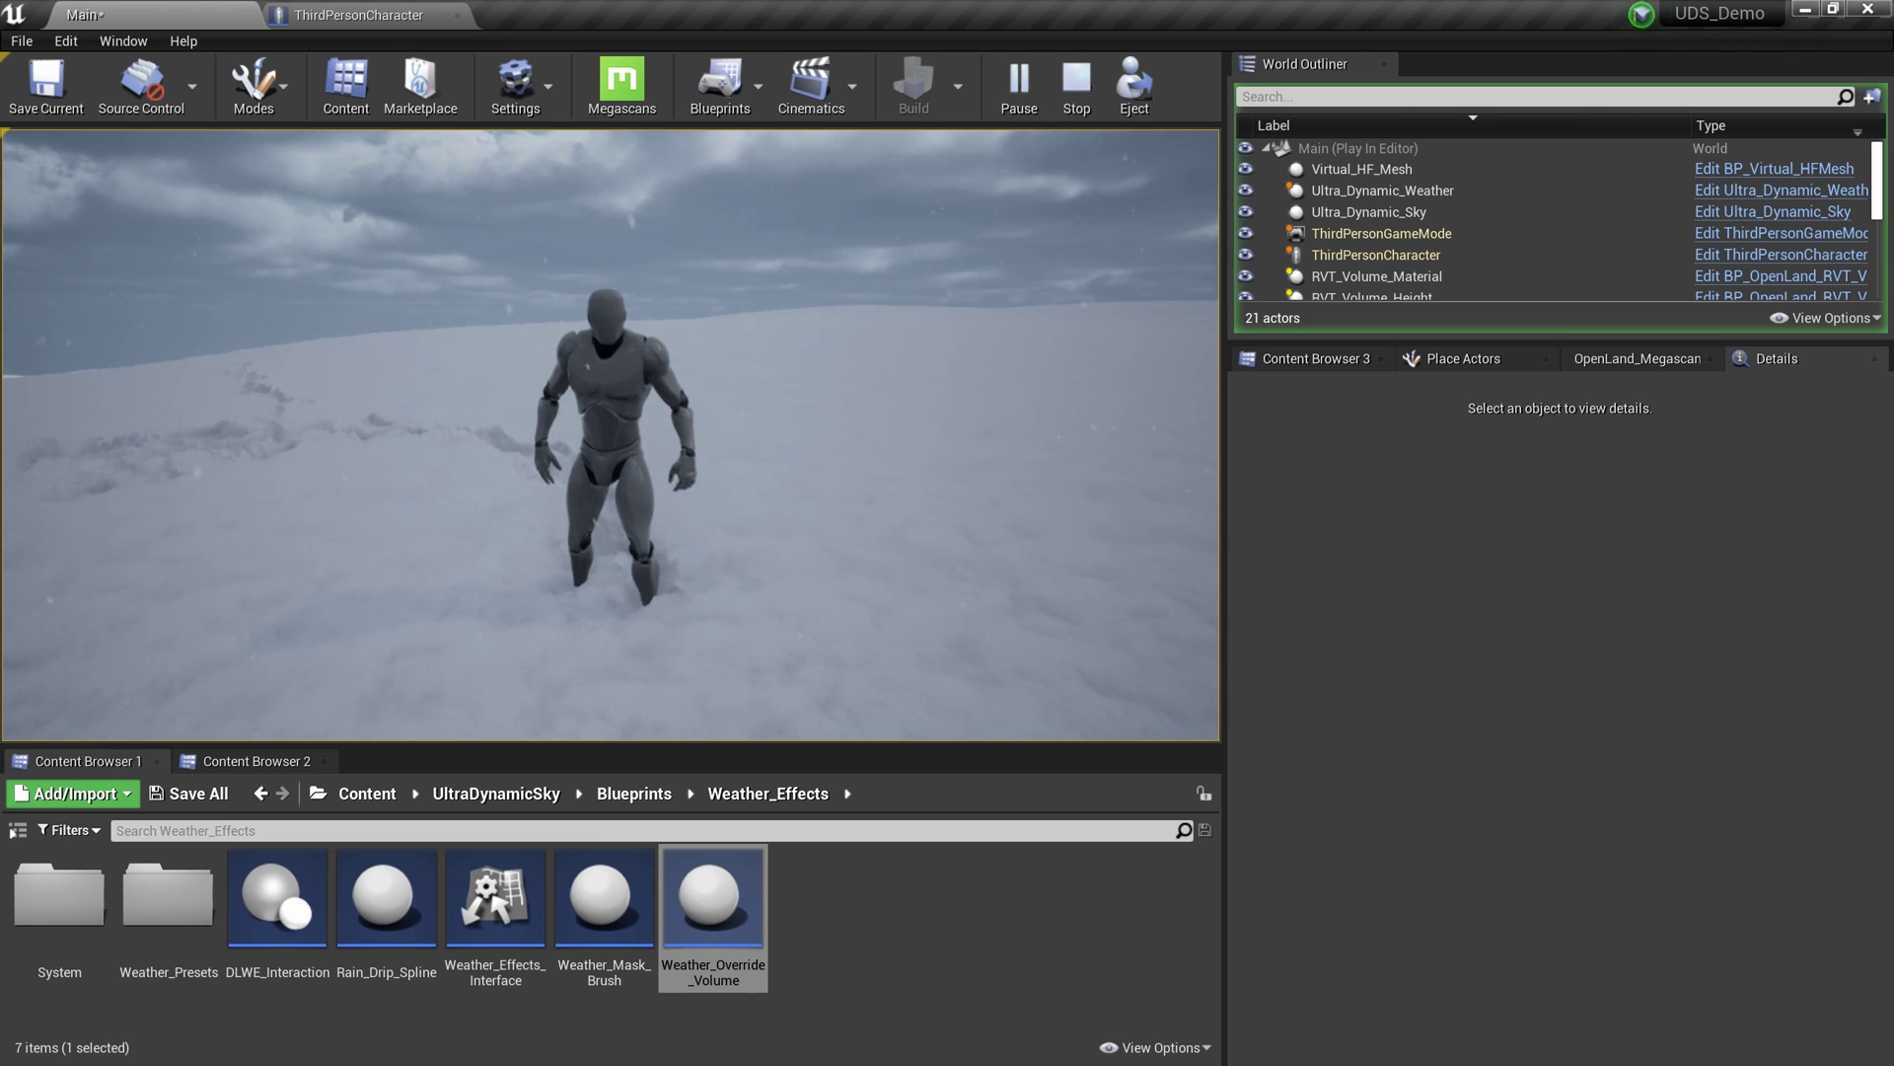
key(s)
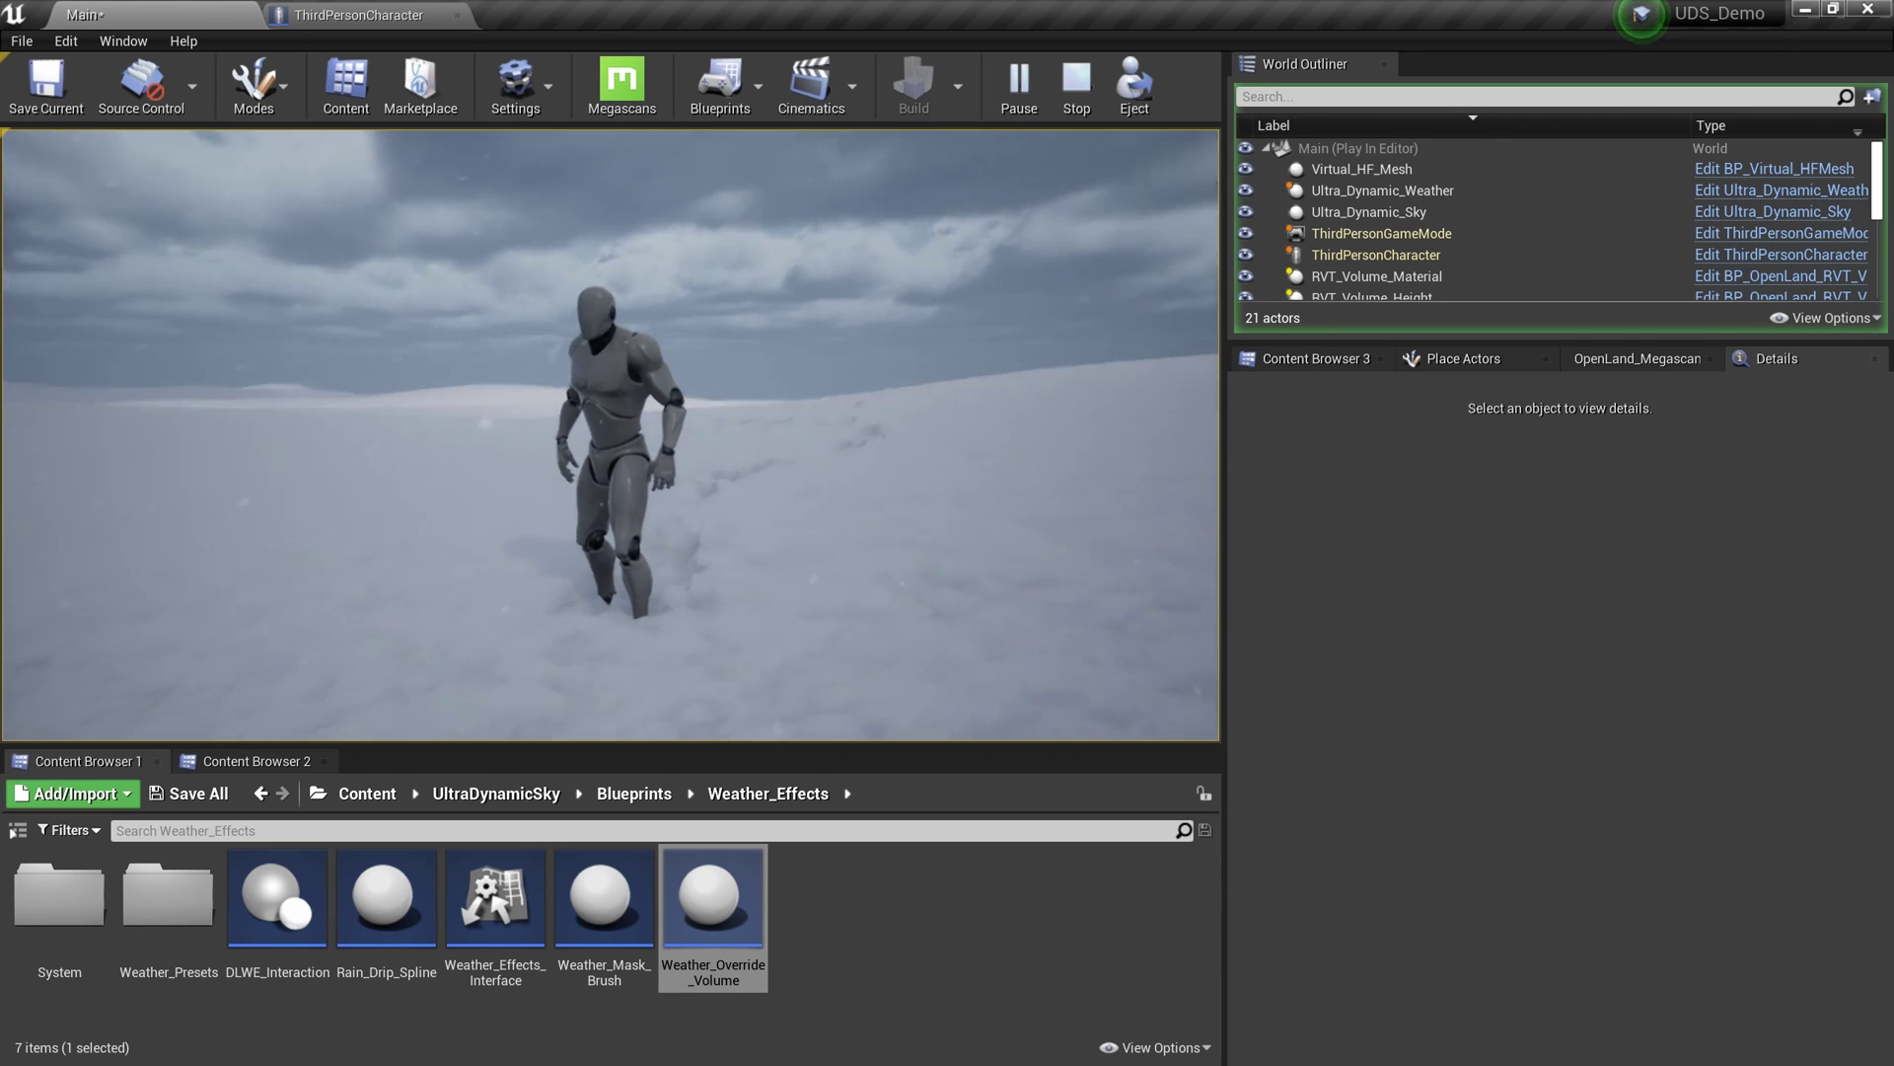
key(d)
key(w)
key(s)
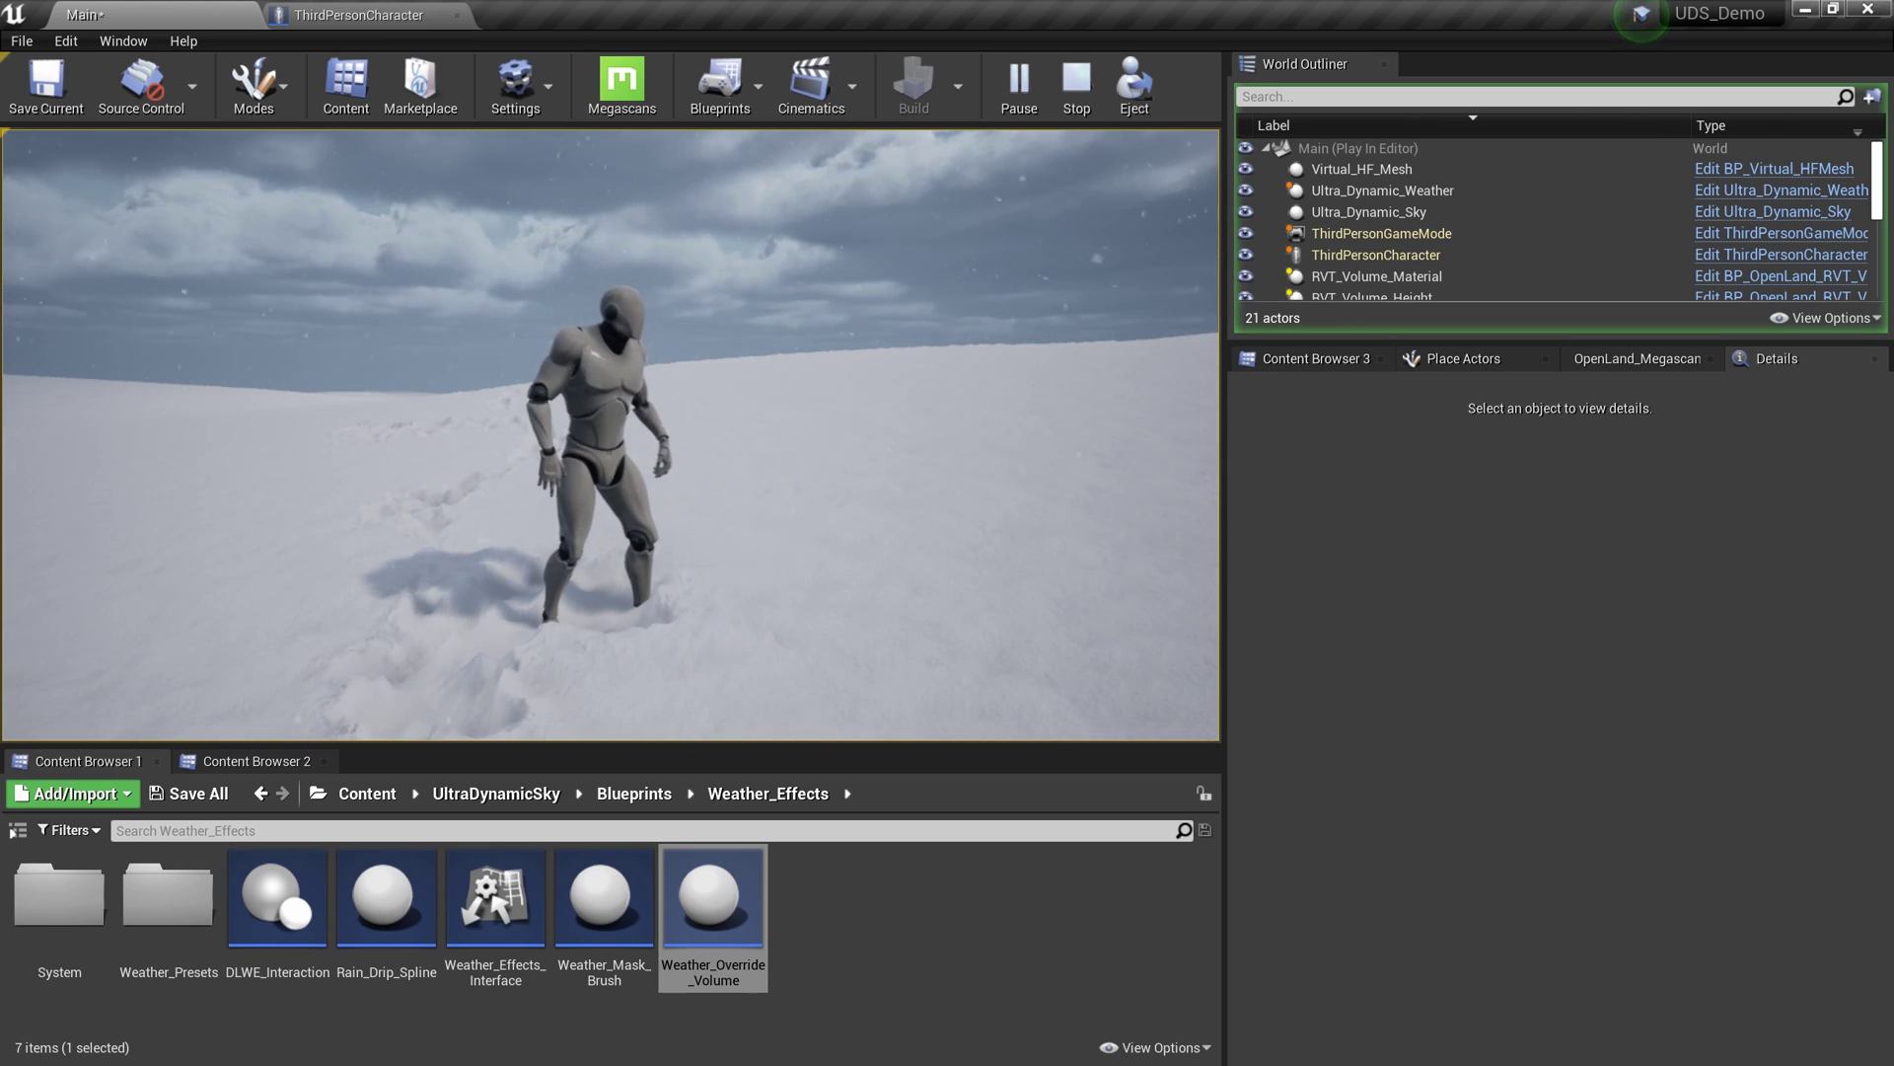
key(s)
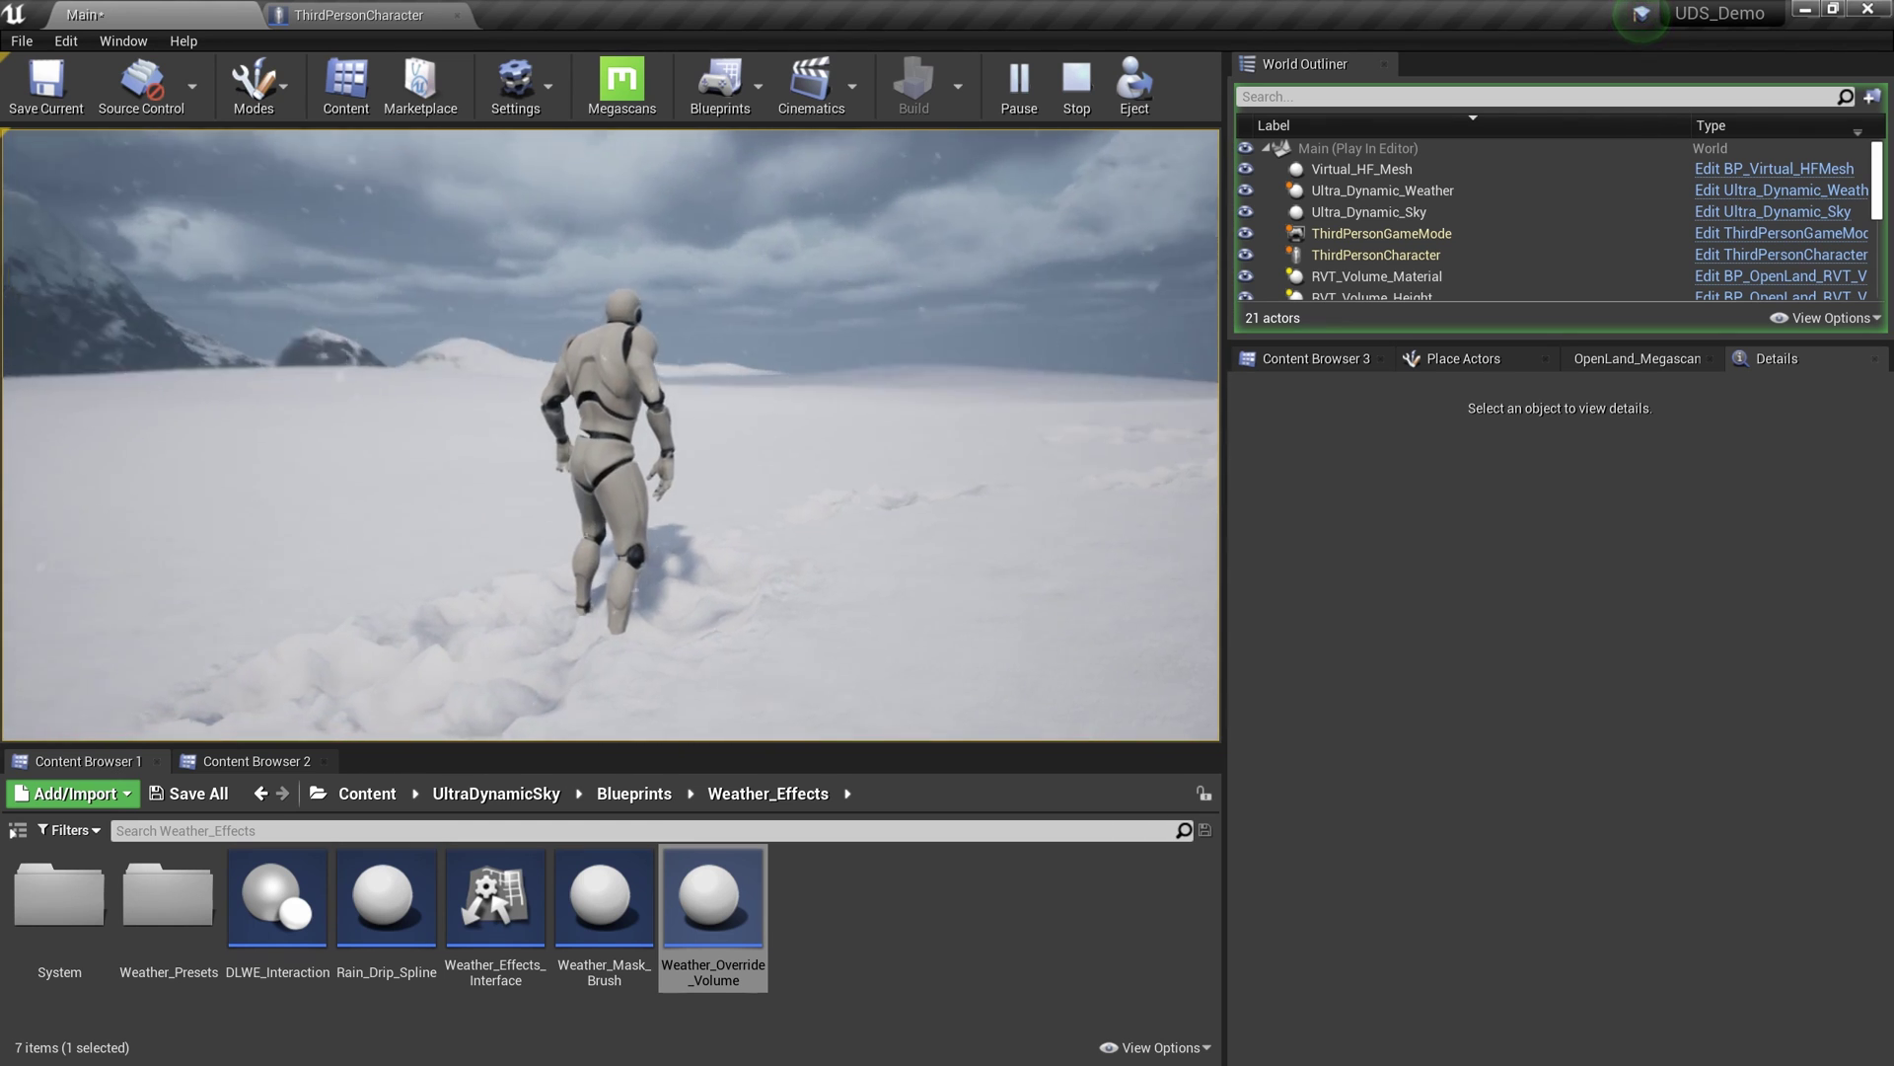
key(Escape)
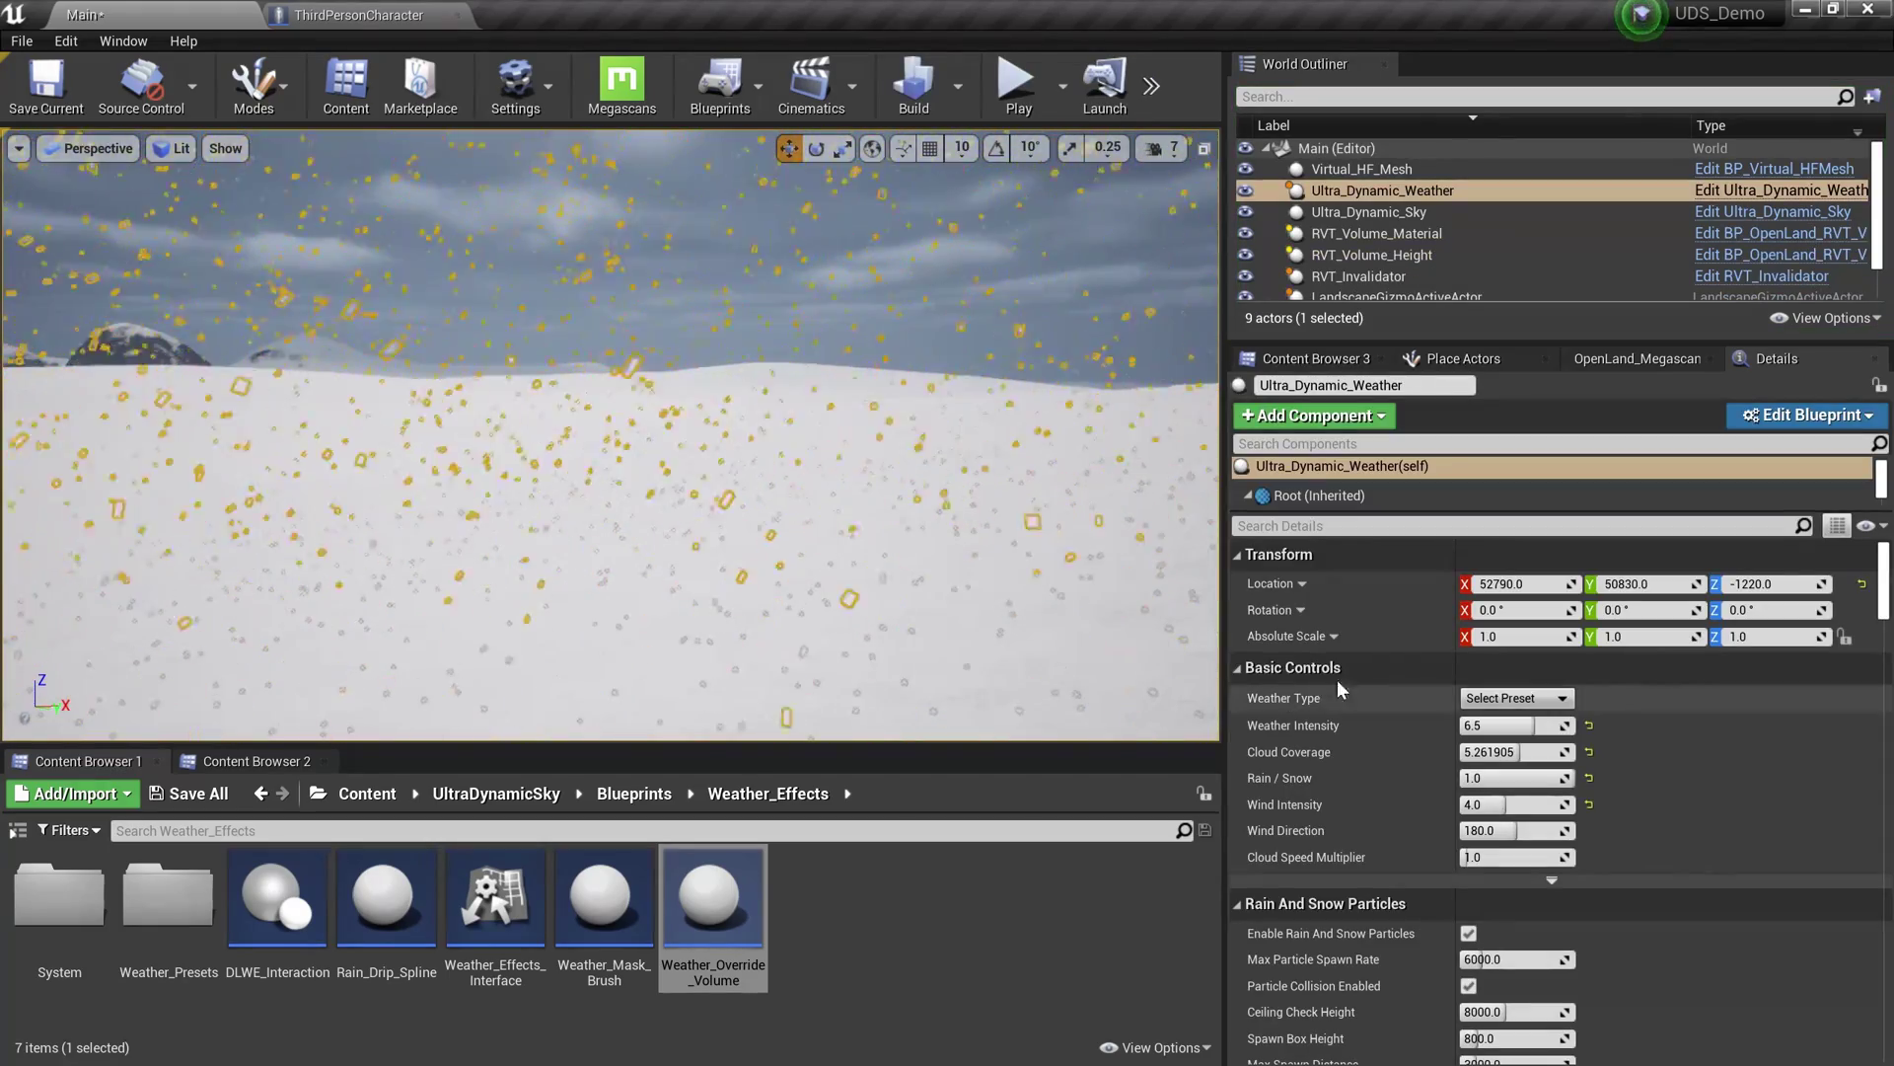
Step: Play the level in rainy weather, moving the character around to examine the wet ground and puddles, and end the play session
key(alt+p)
click(735, 529)
key(w)
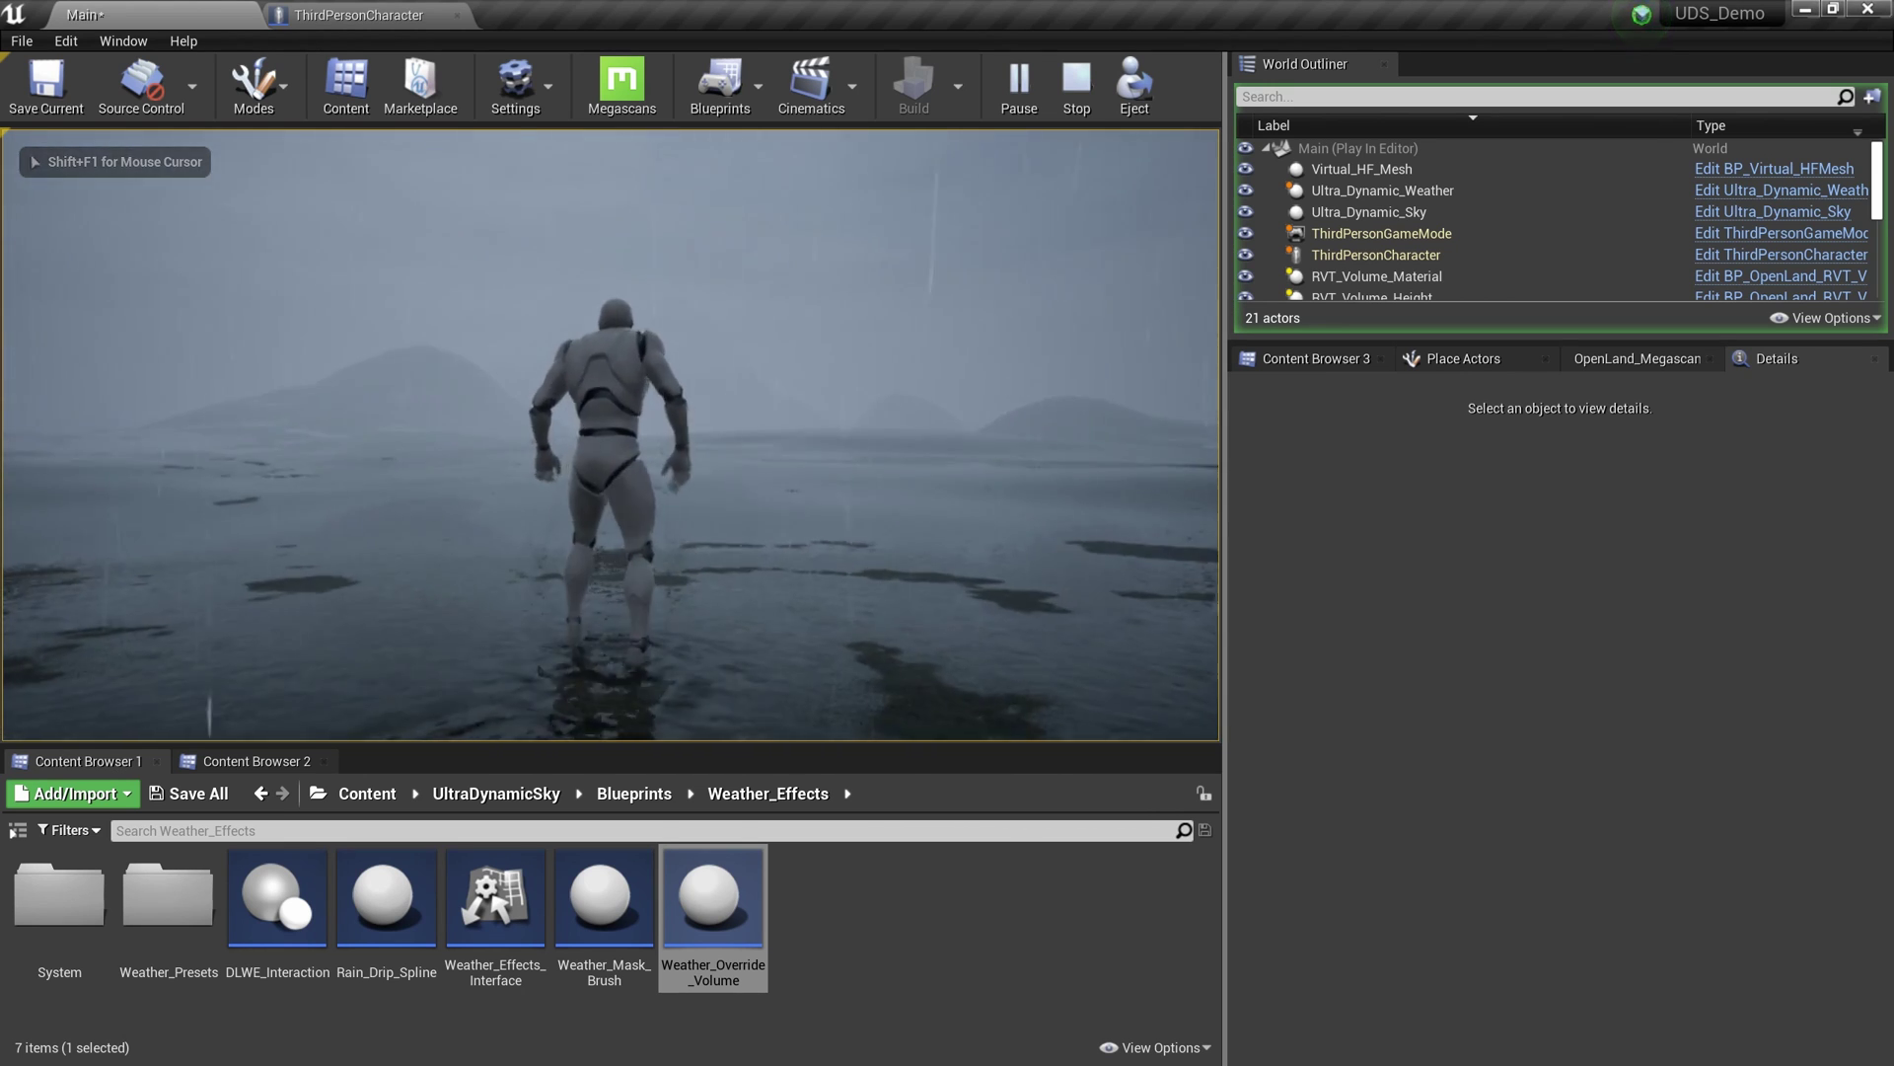
key(s)
key(d)
key(w)
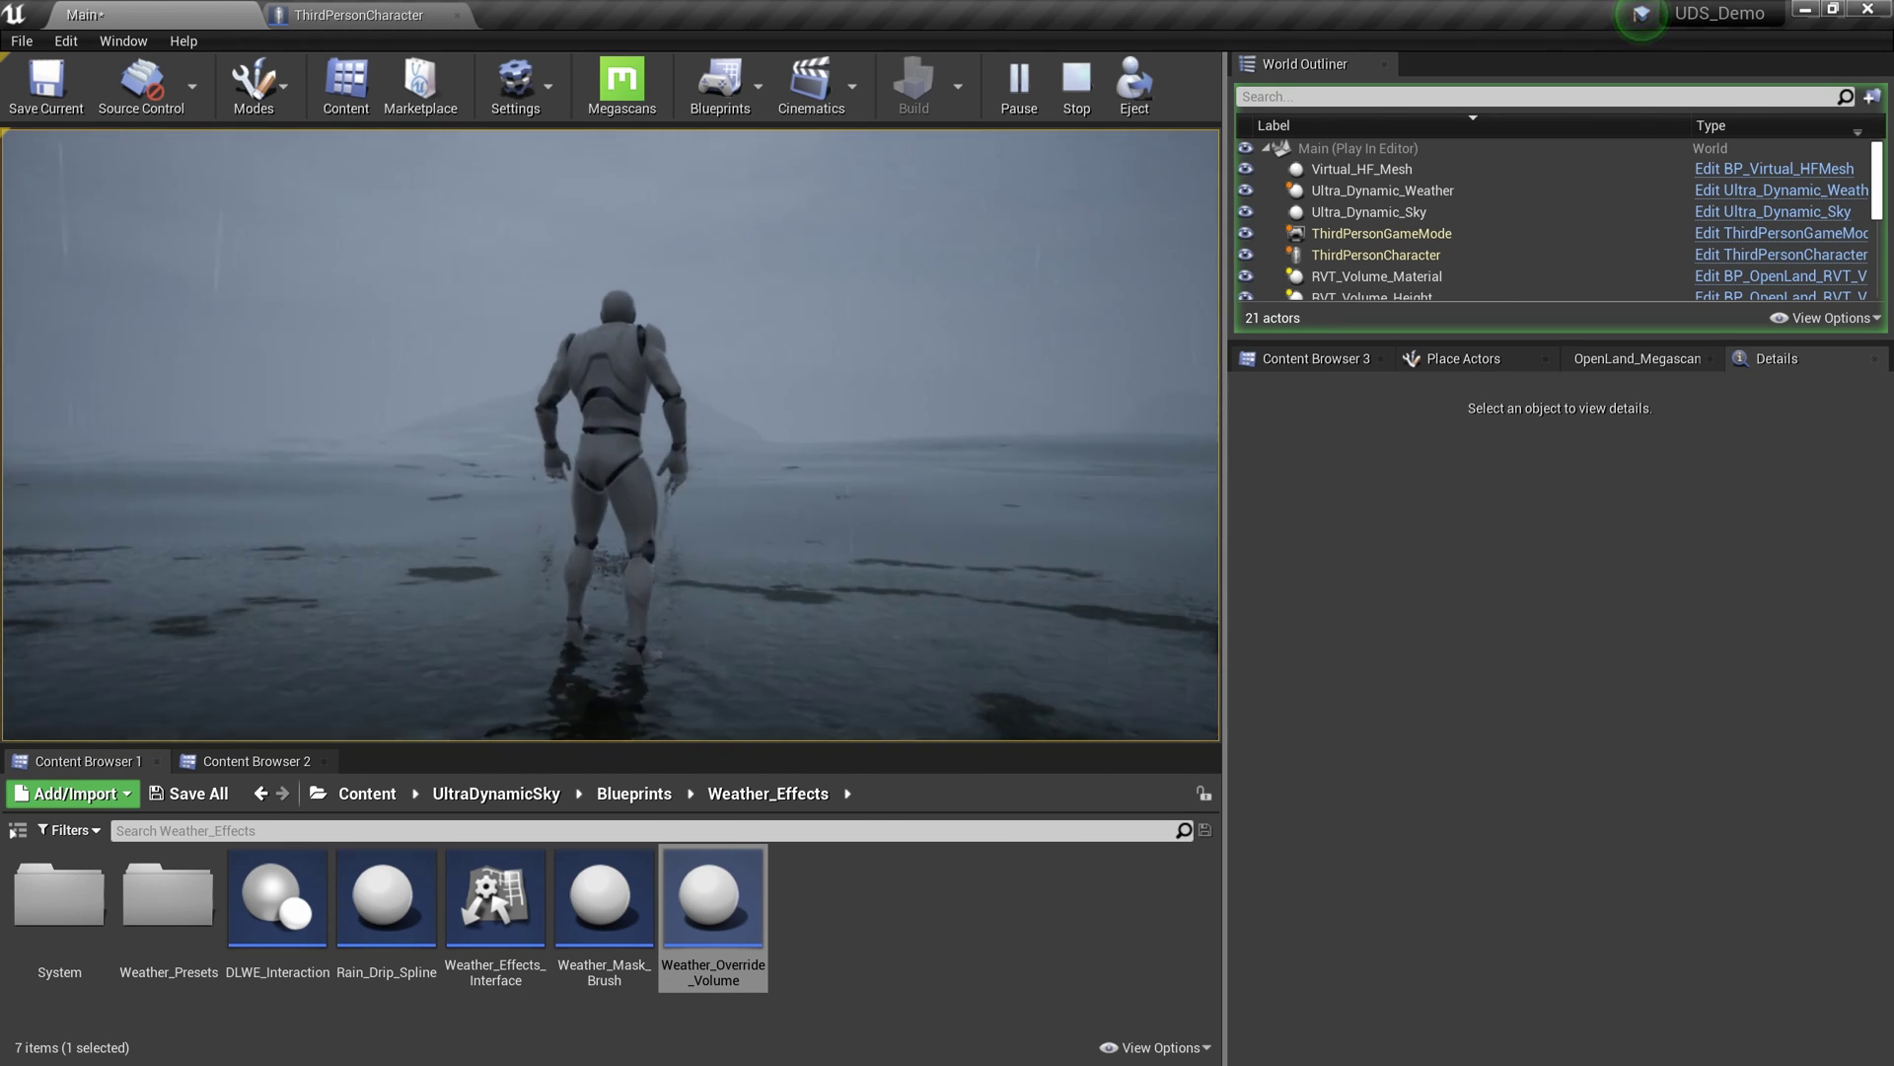
key(a)
key(s)
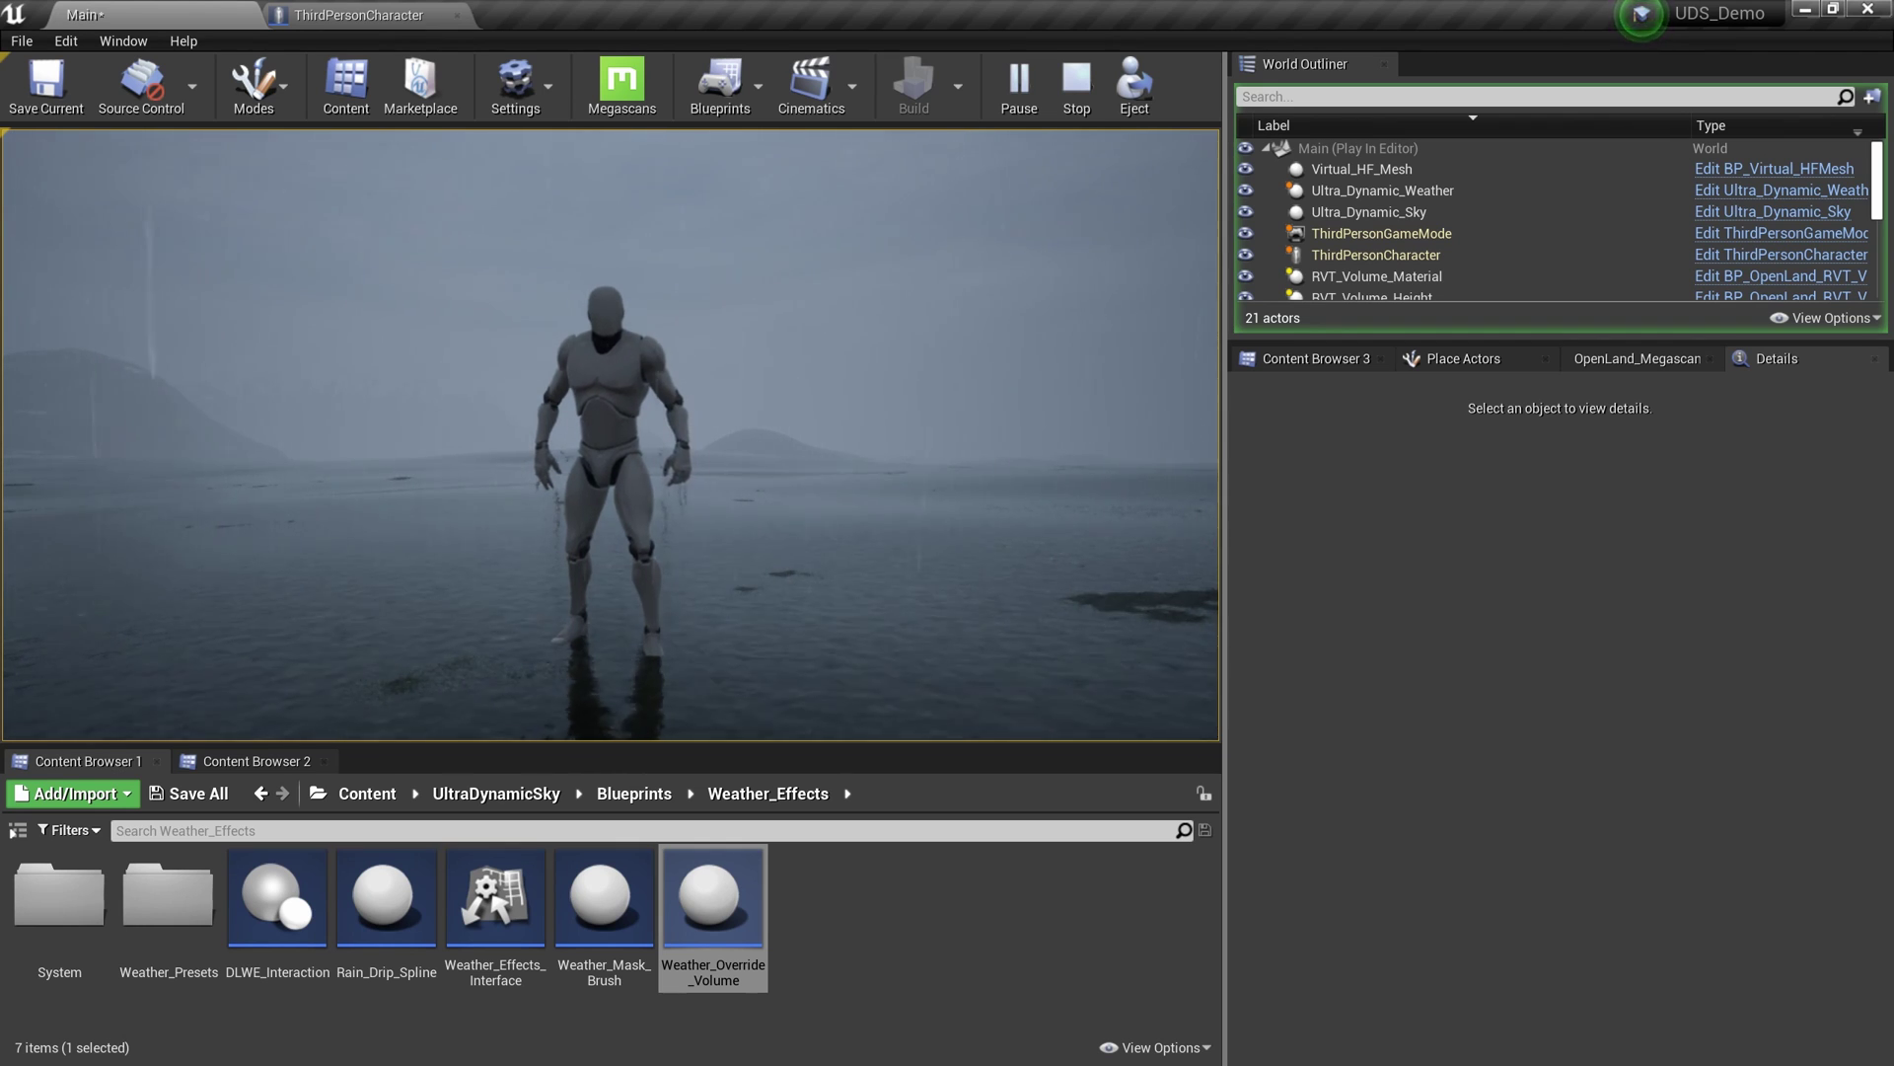
key(a)
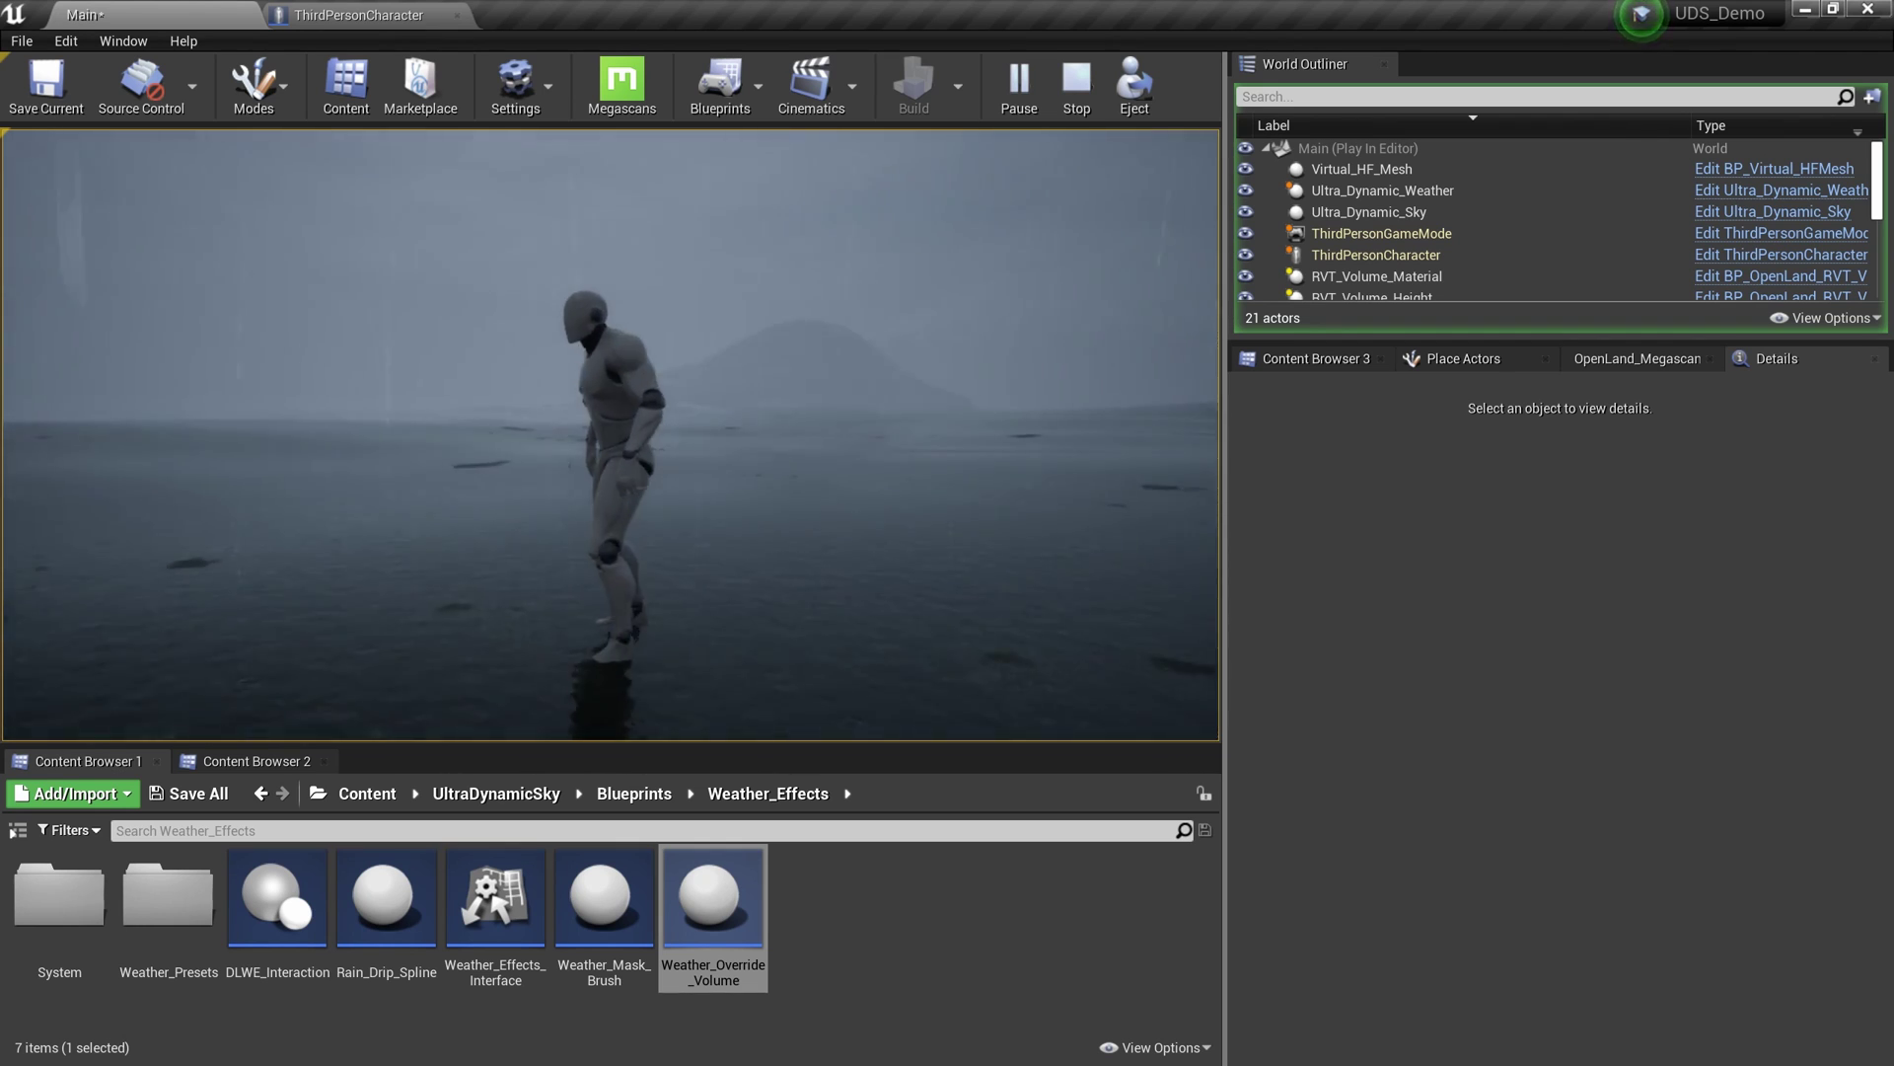
key(d)
key(w)
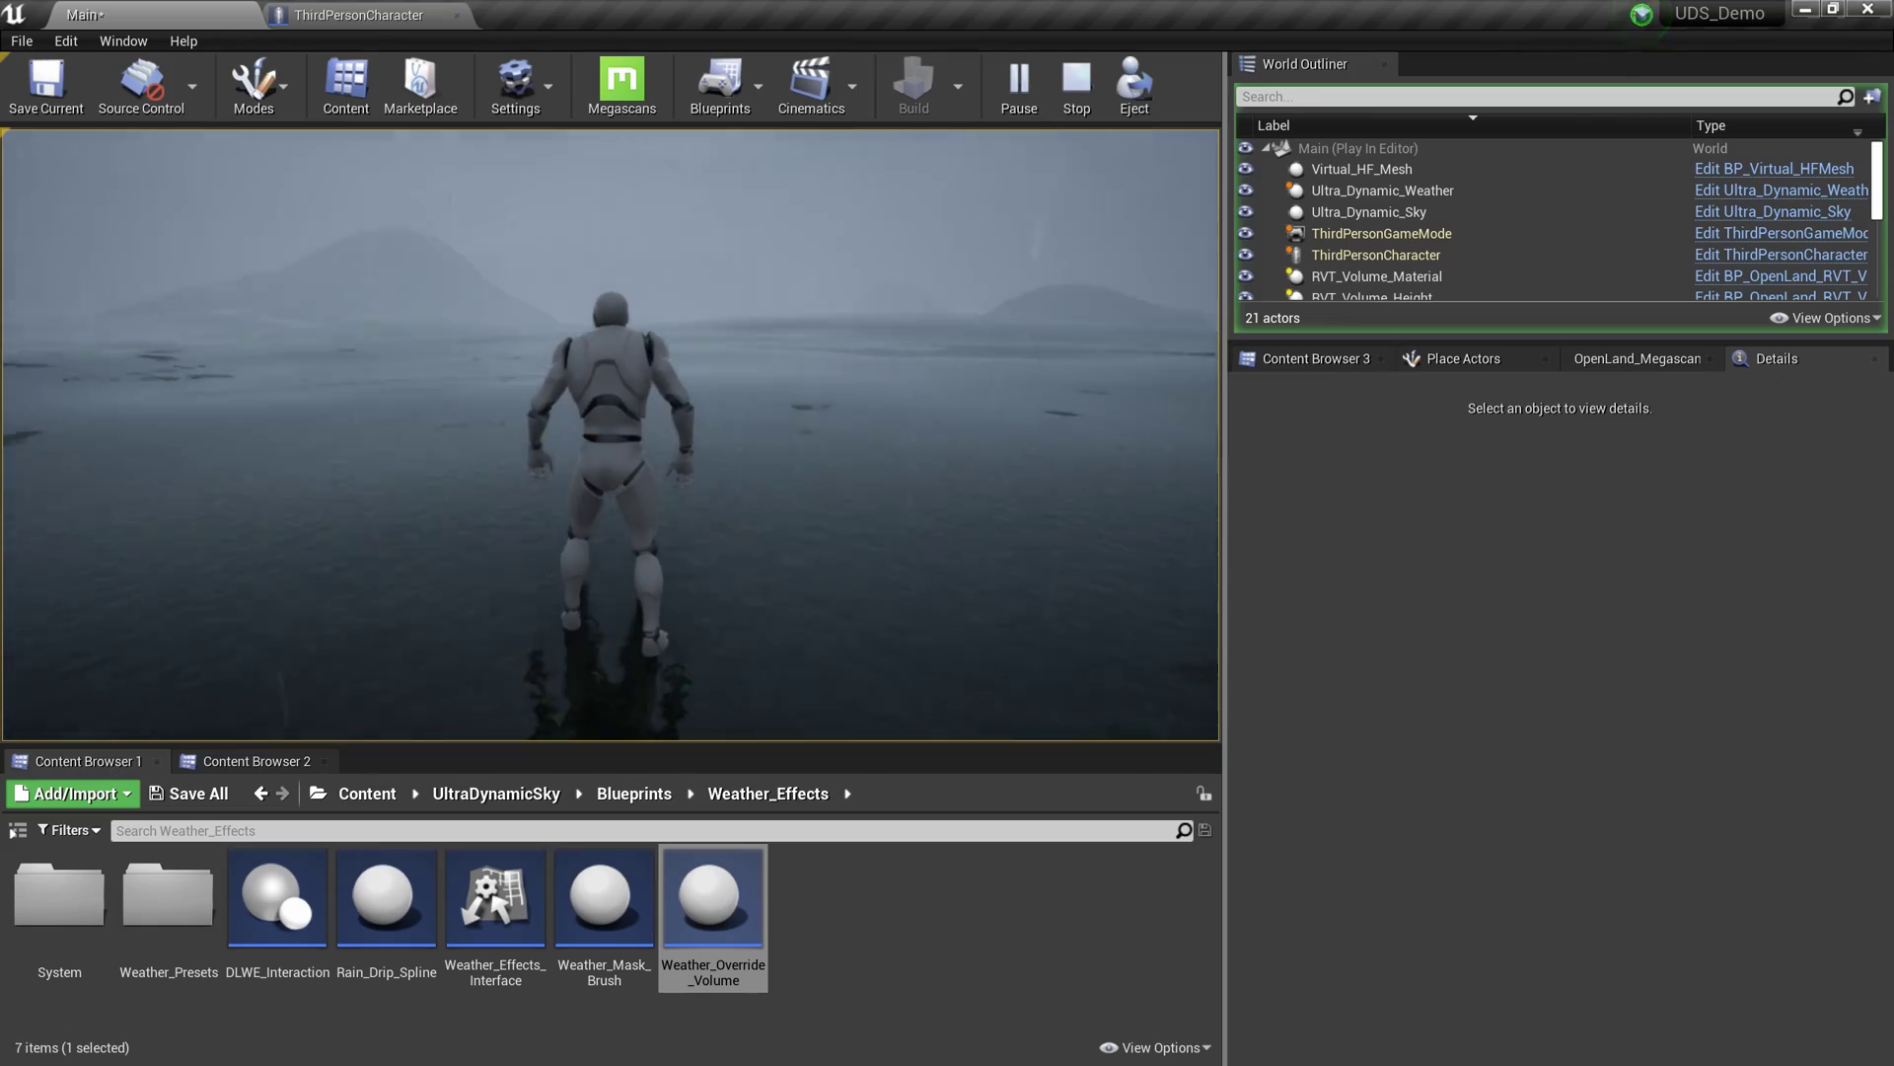
key(Escape)
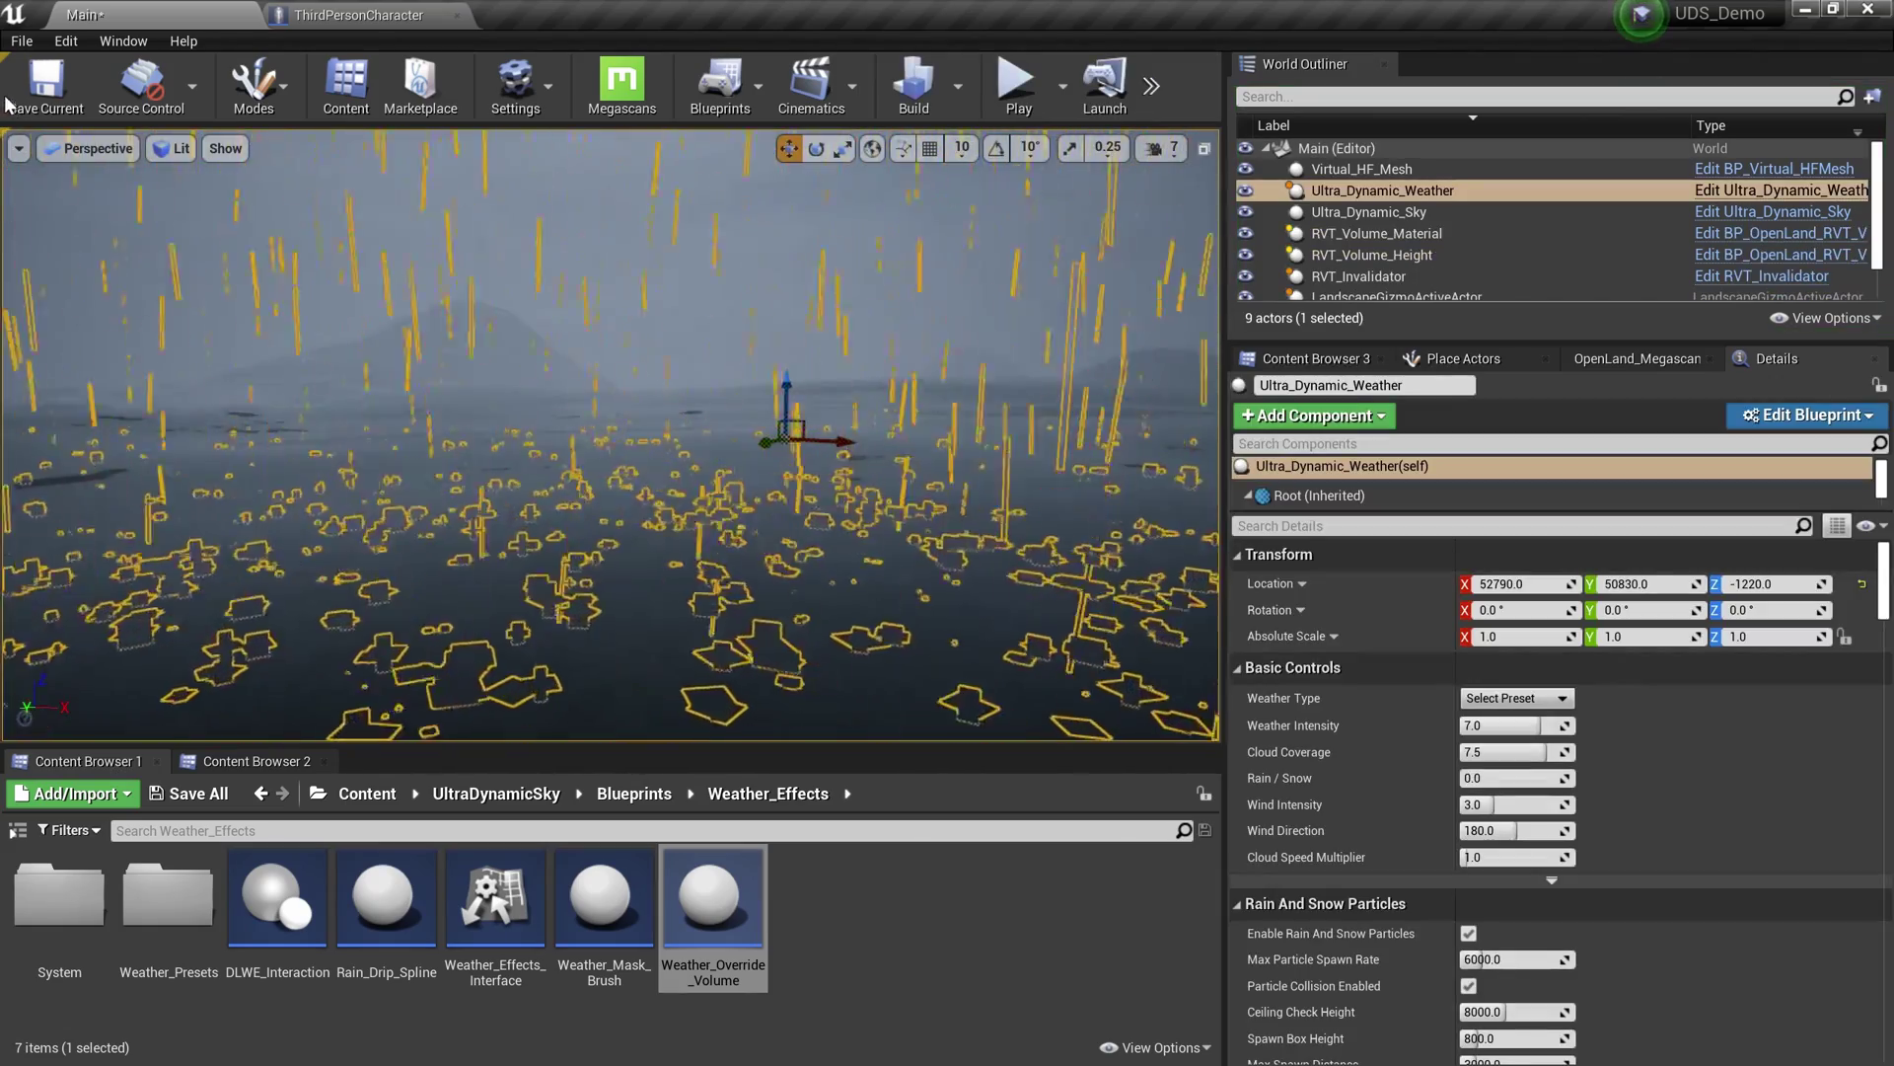
Step: Create a new empty level, discarding the unsaved changes to the Main level
click(20, 41)
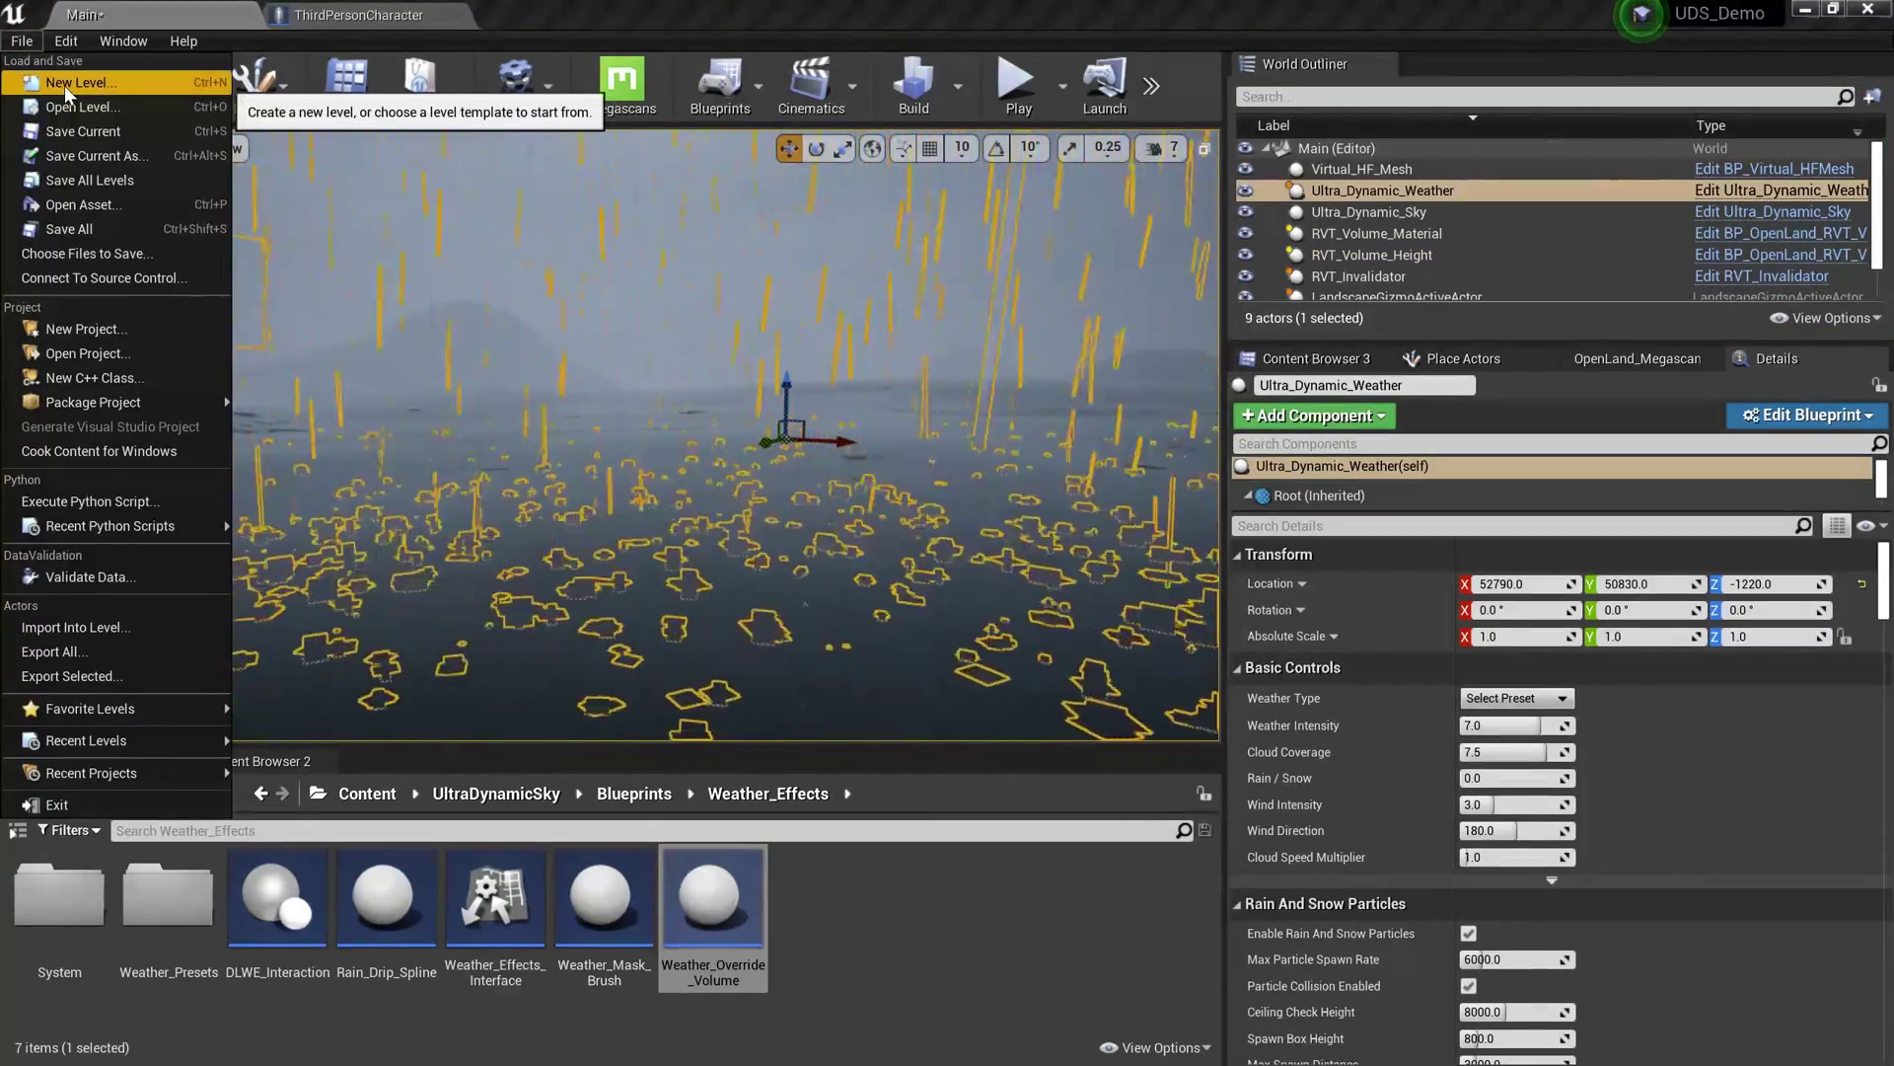
click(63, 85)
click(744, 604)
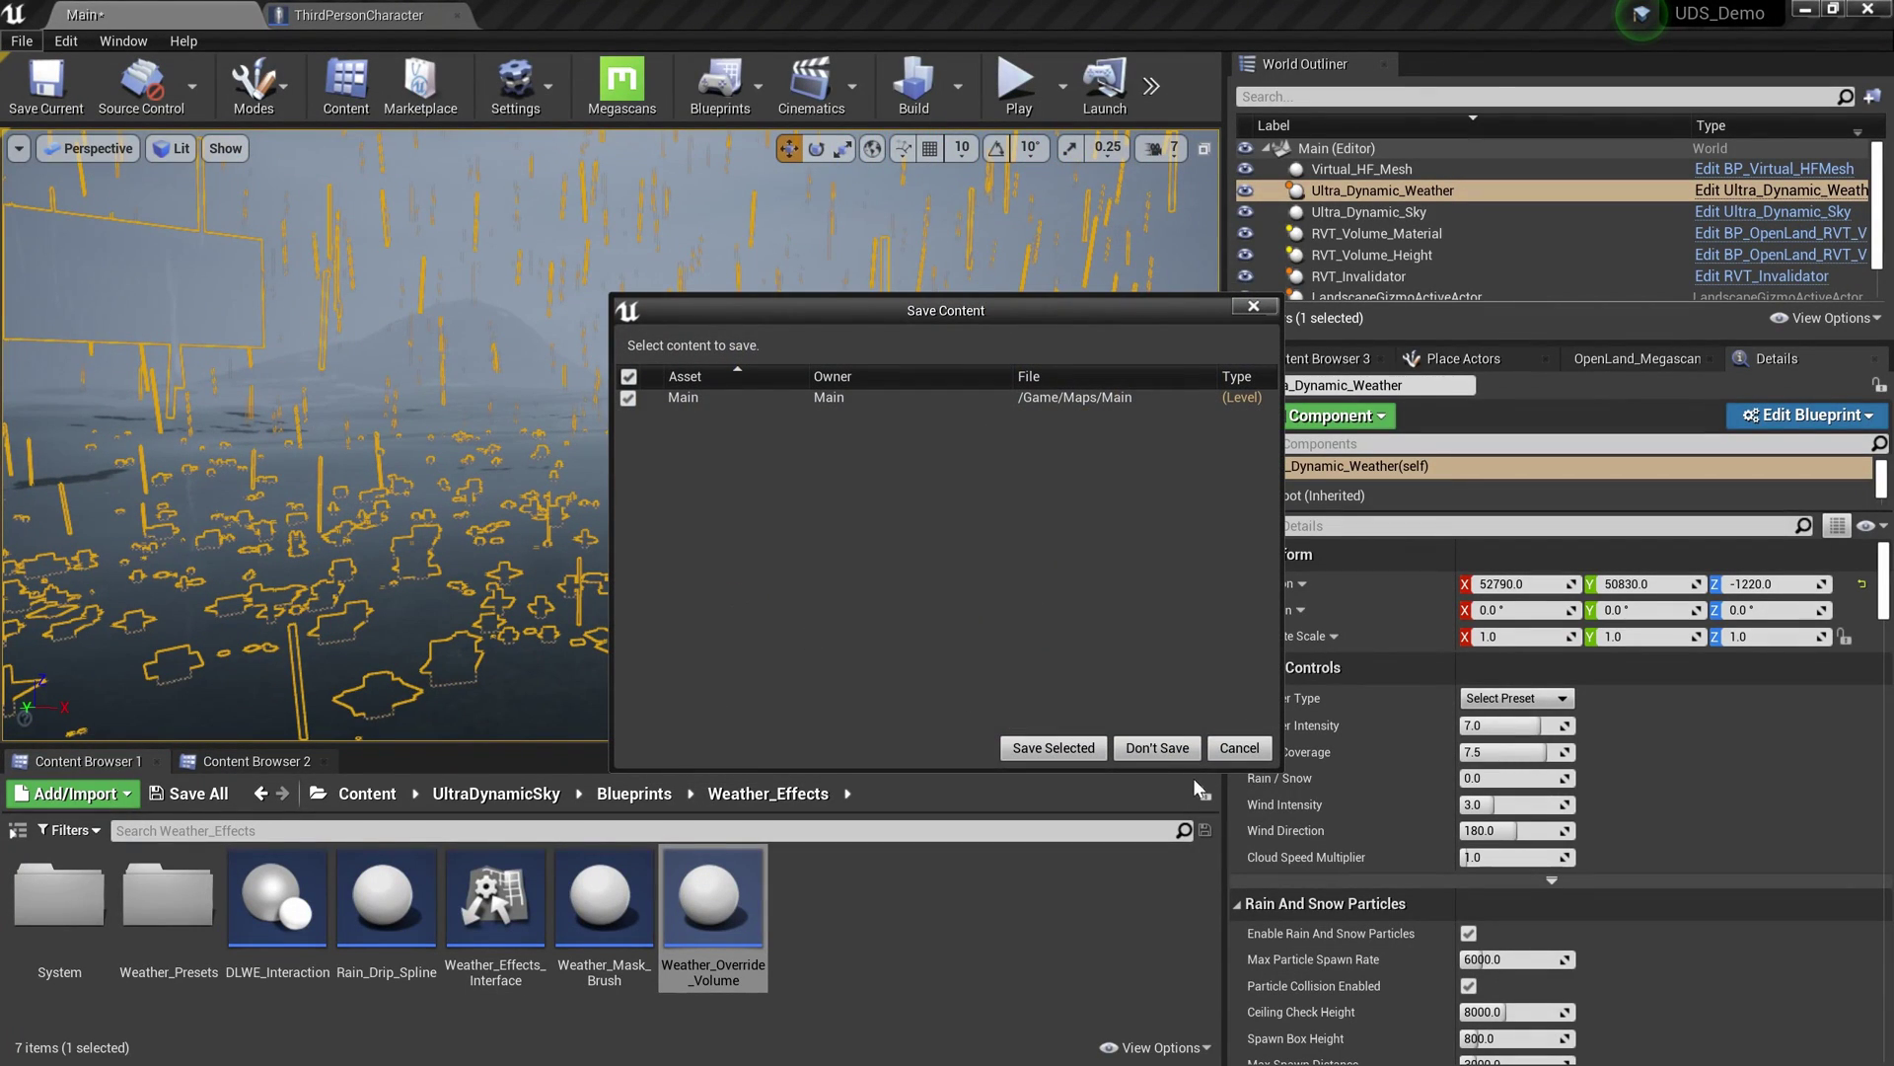
click(1159, 749)
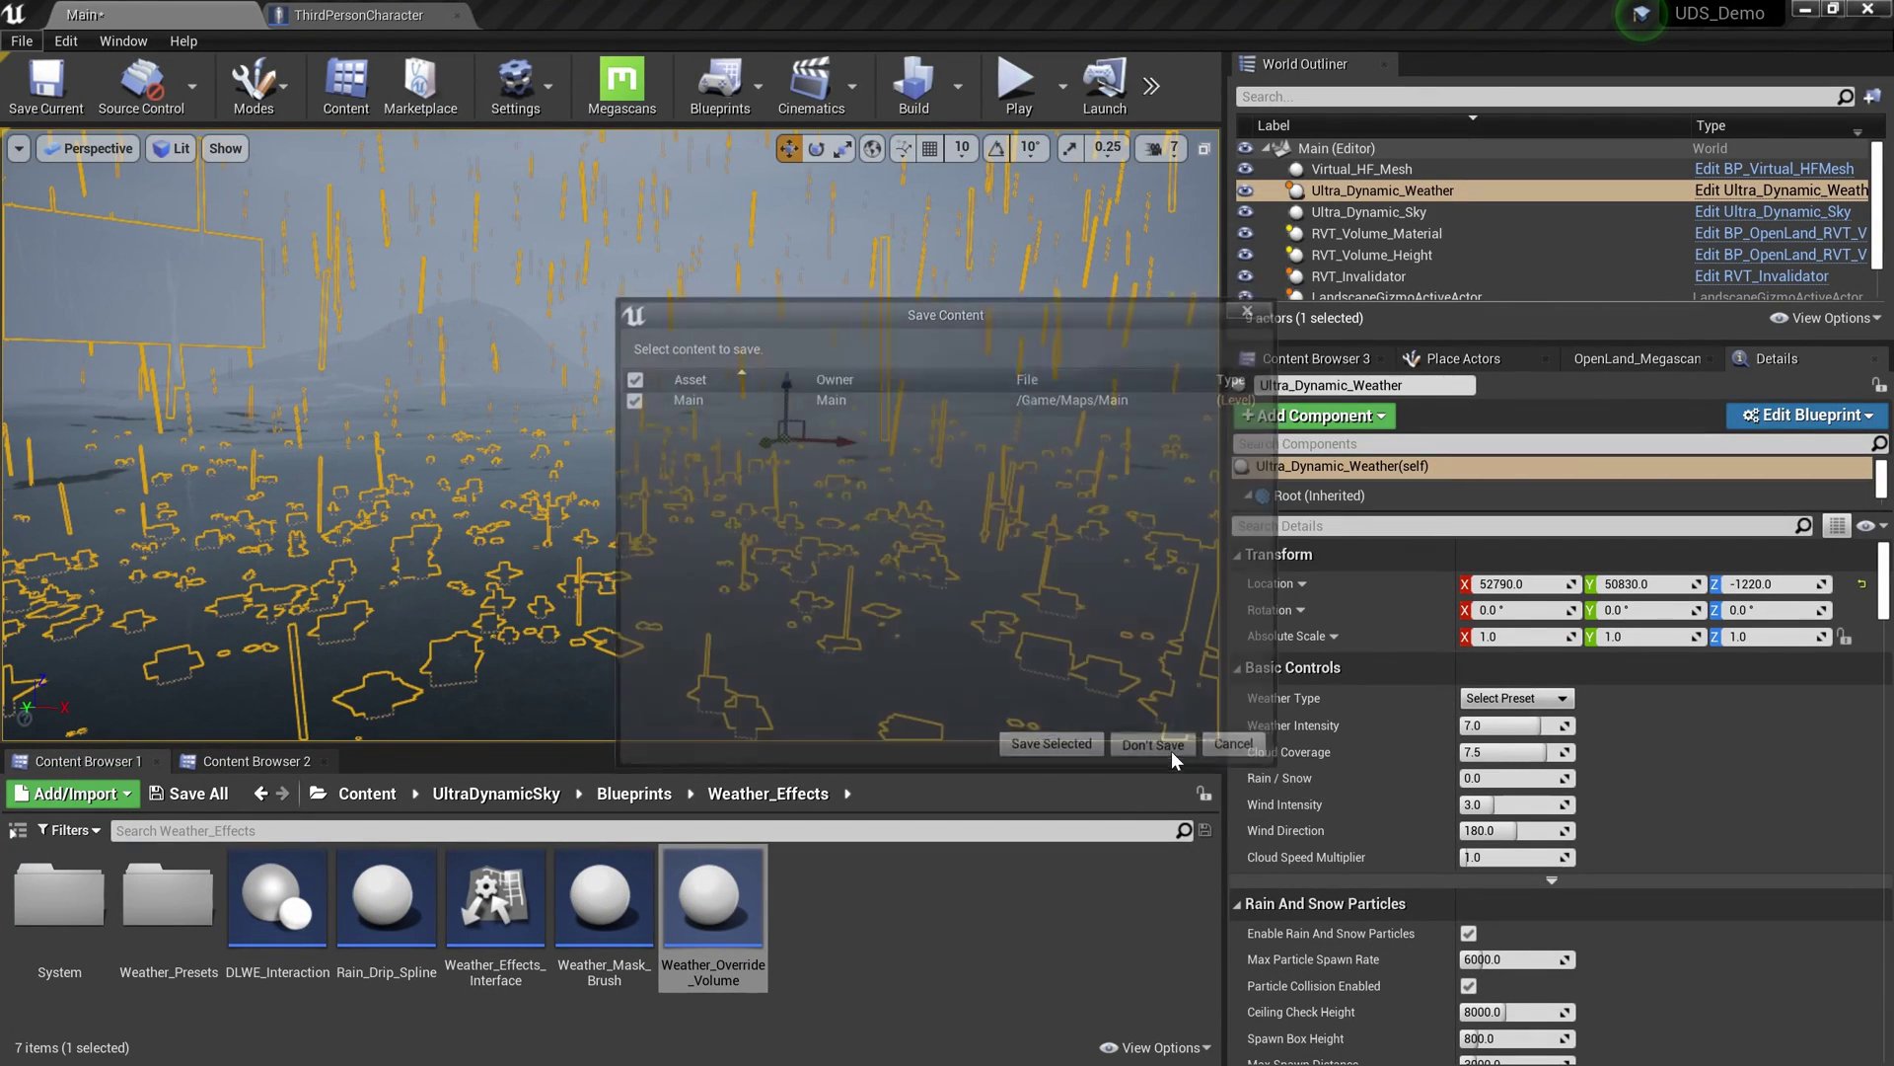
Step: Save the new level as Main in the Content folder
key(ctrl+s)
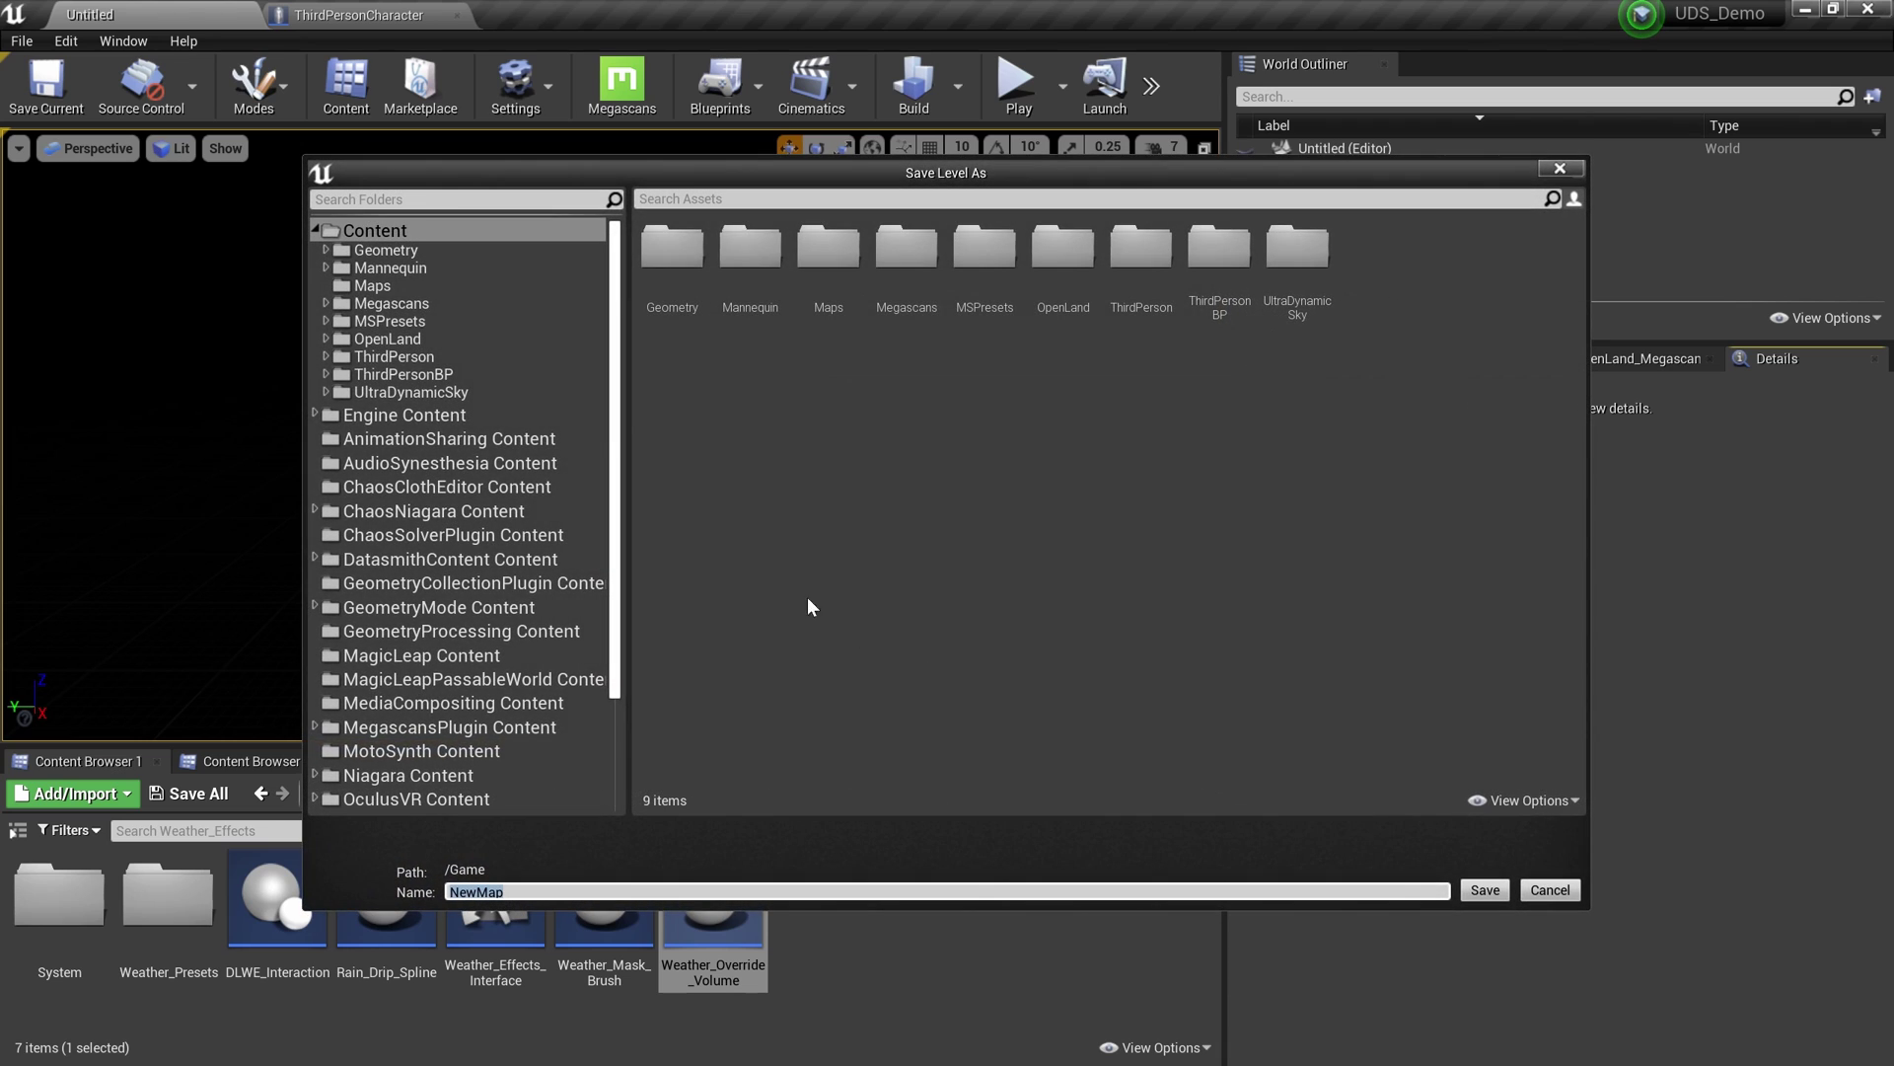
right_click(865, 493)
click(681, 890)
text(Main)
key(Return)
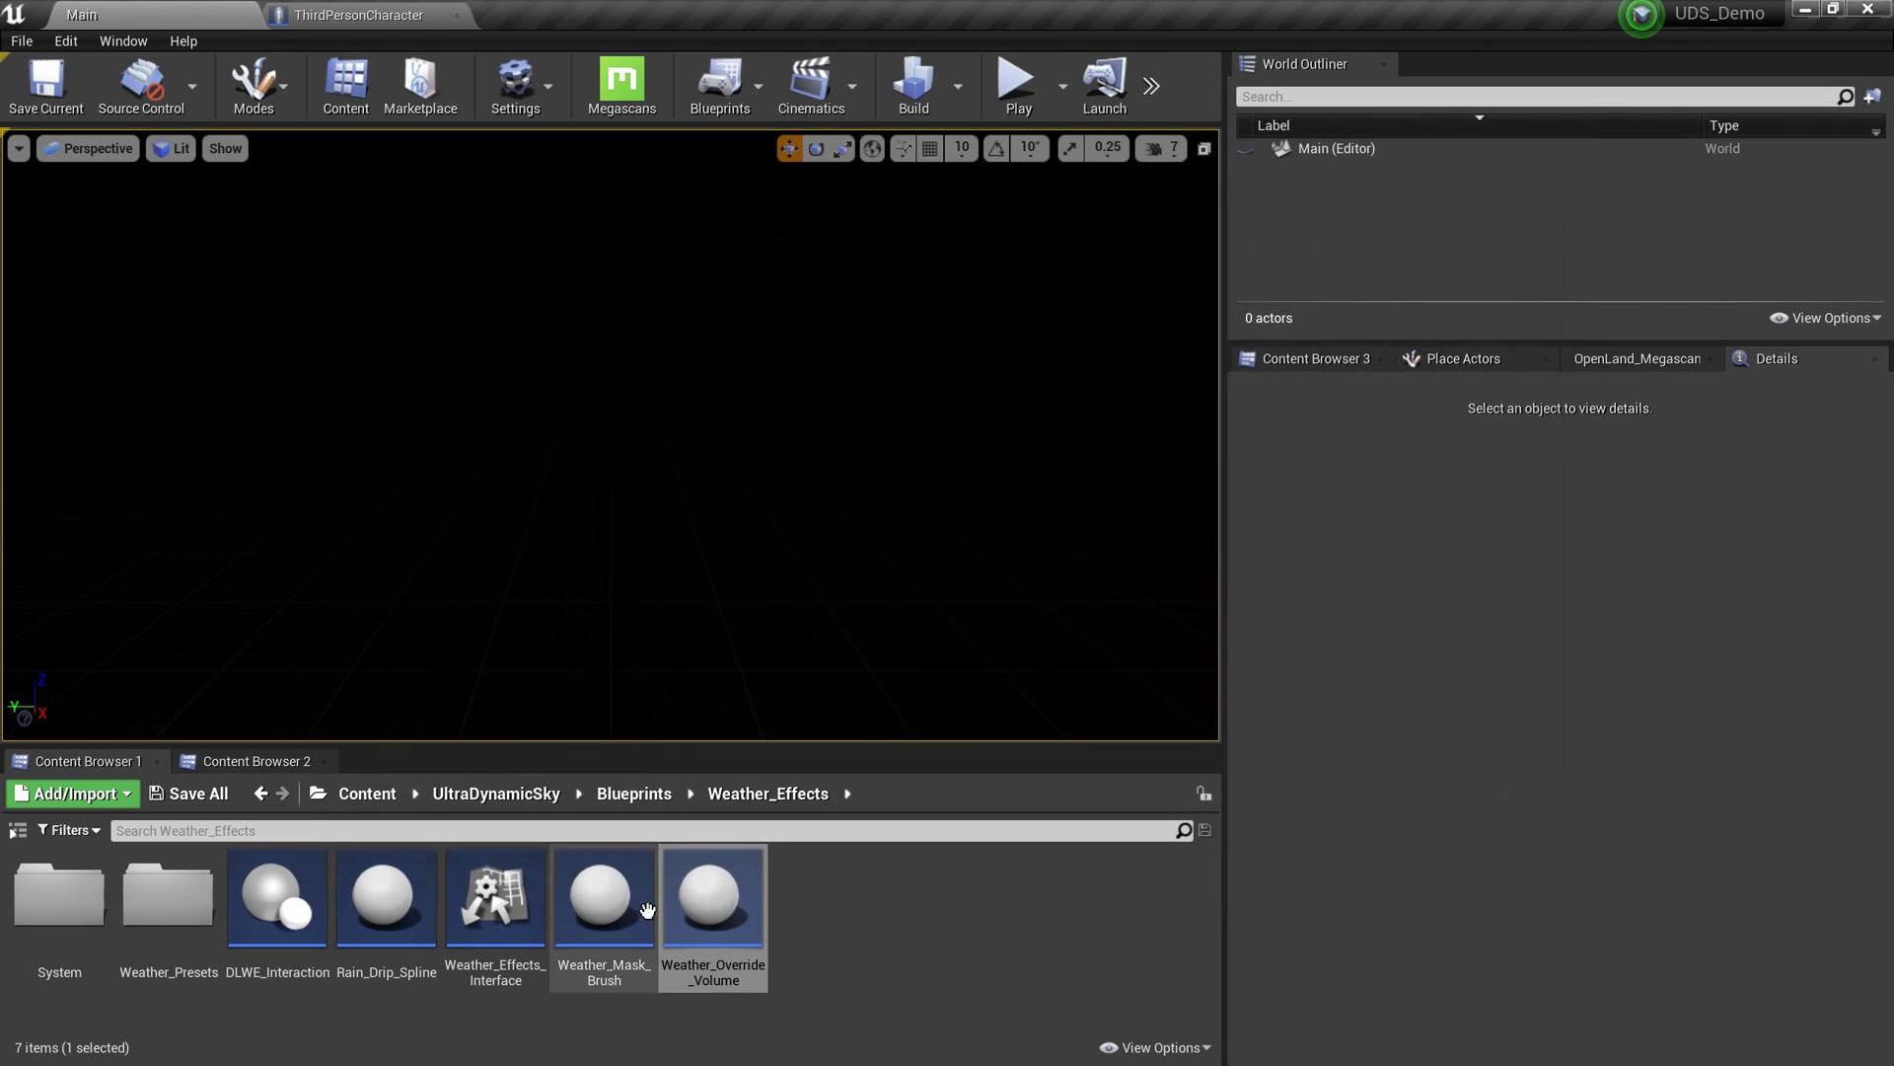
Step: Place the Ultra_Dynamic_Sky blueprint from the UltraDynamicSky/Blueprints folder into the level
right_drag(636, 592, 578, 582)
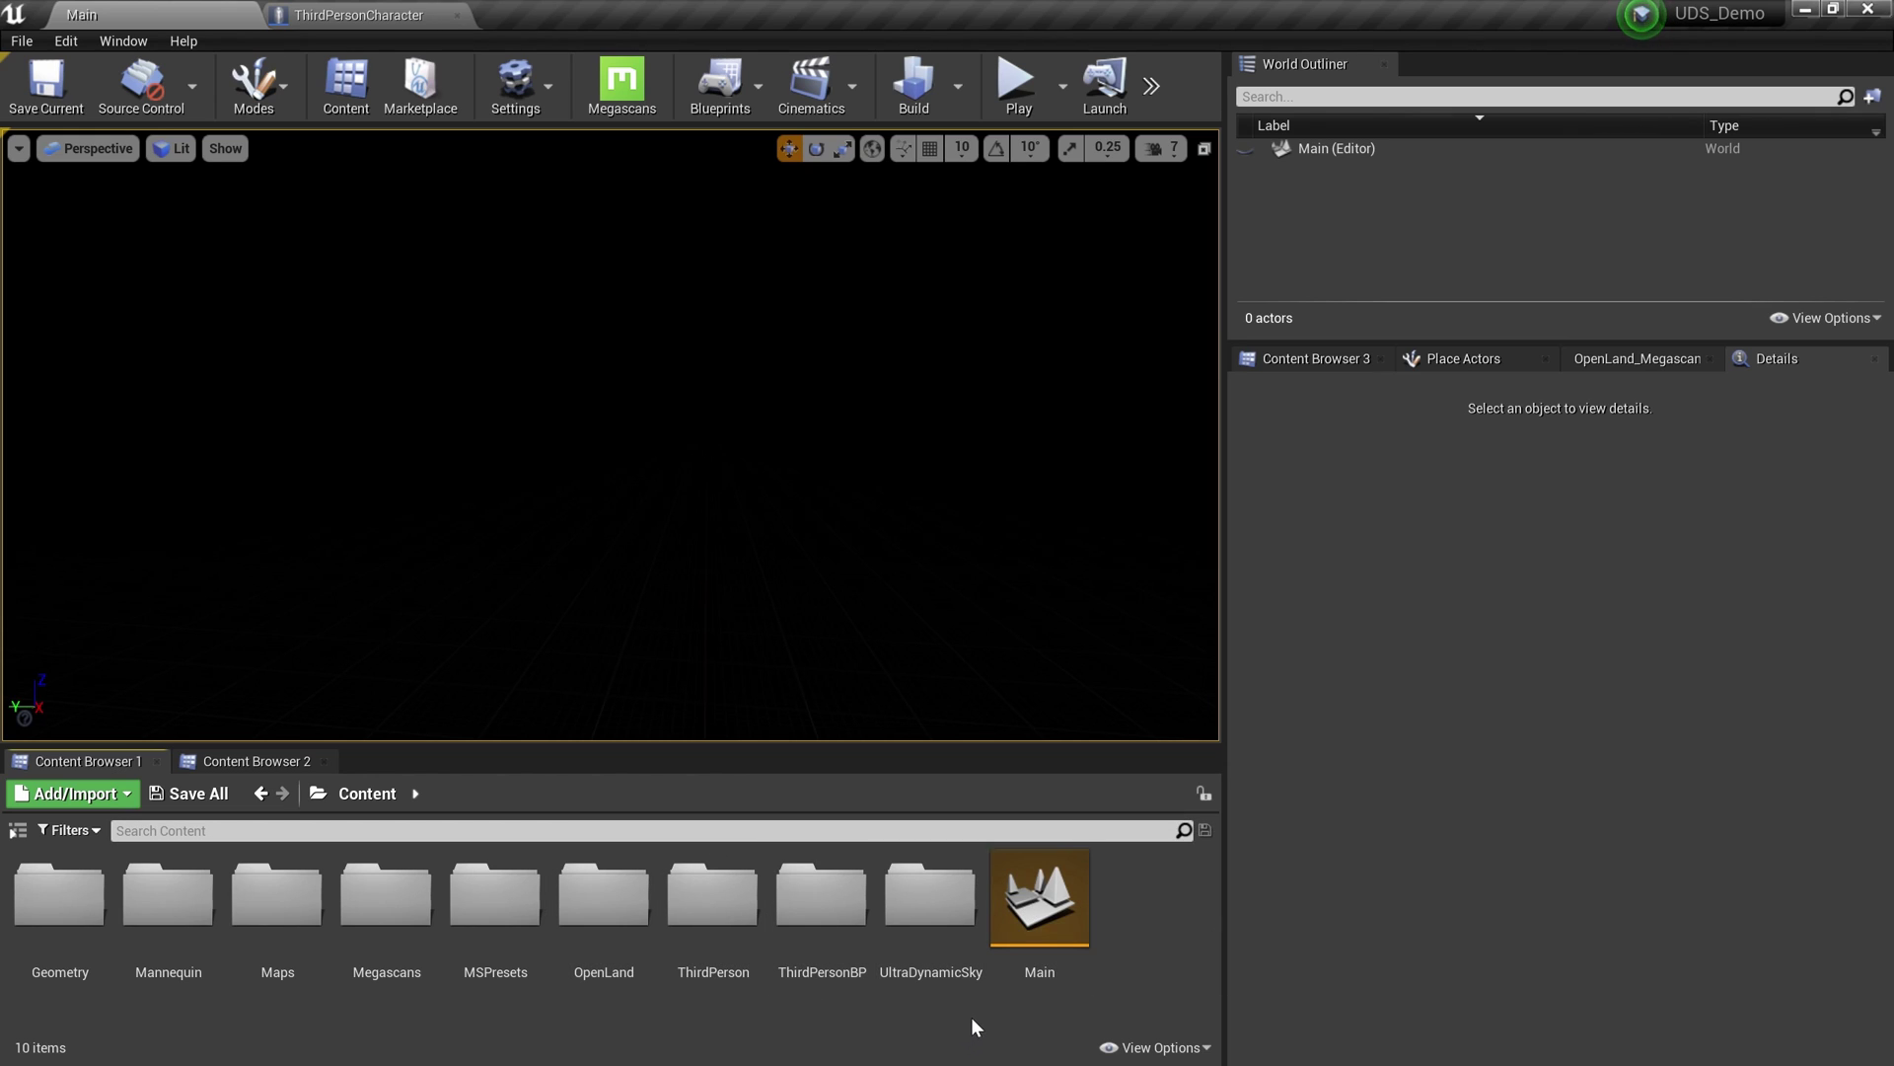
double_click(951, 916)
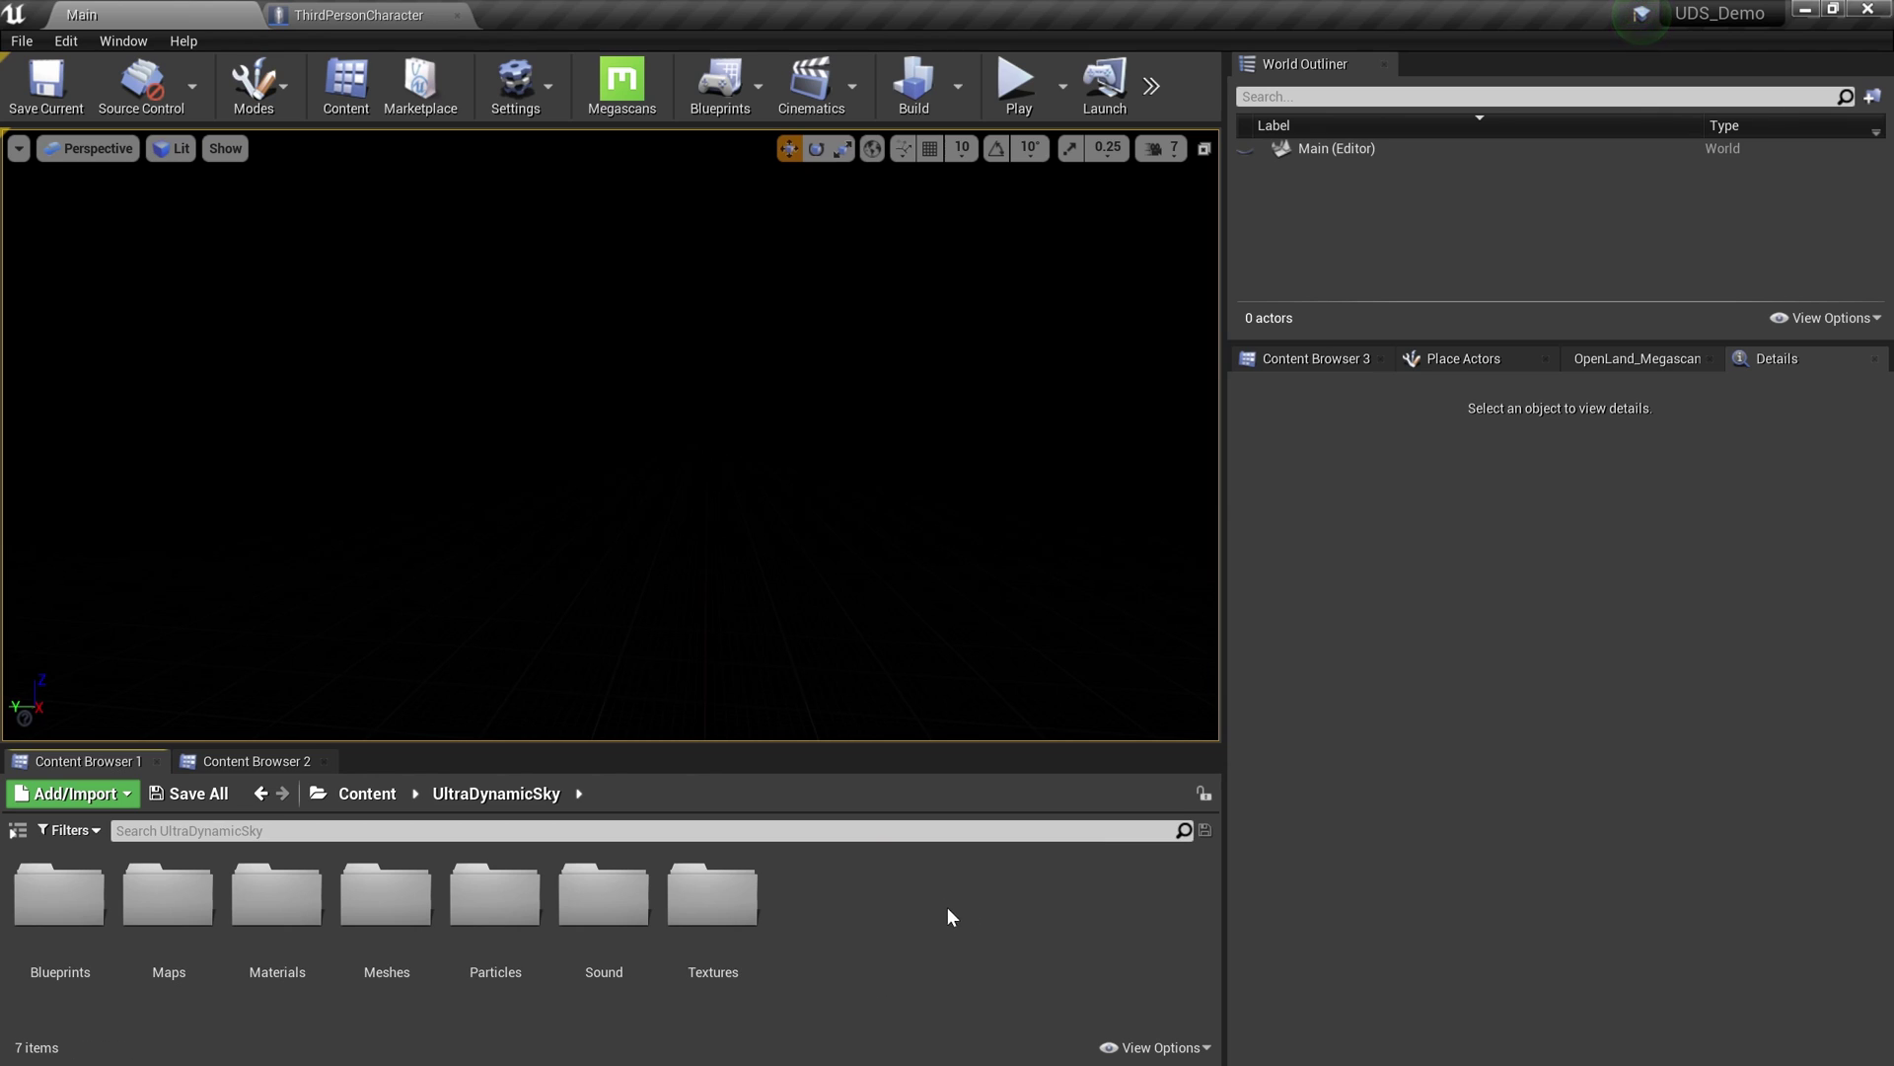
double_click(59, 903)
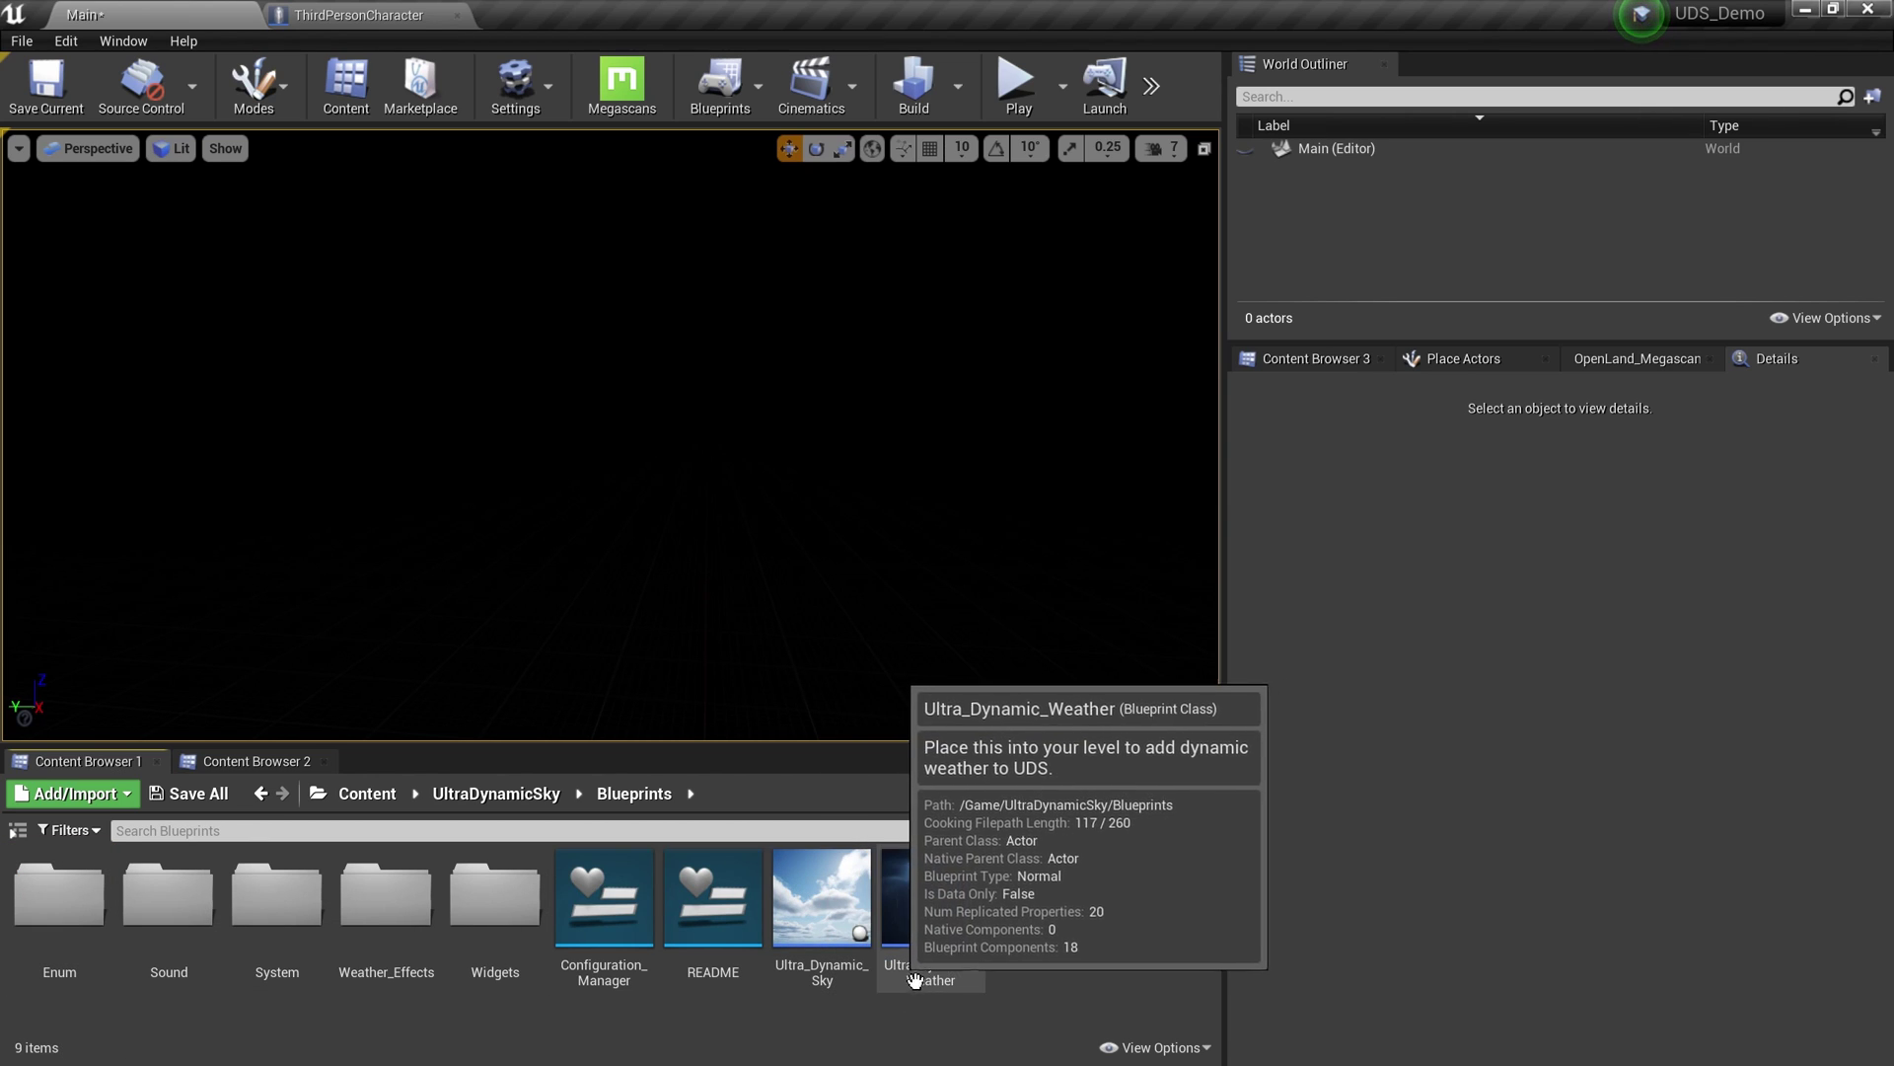
drag(854, 962, 733, 577)
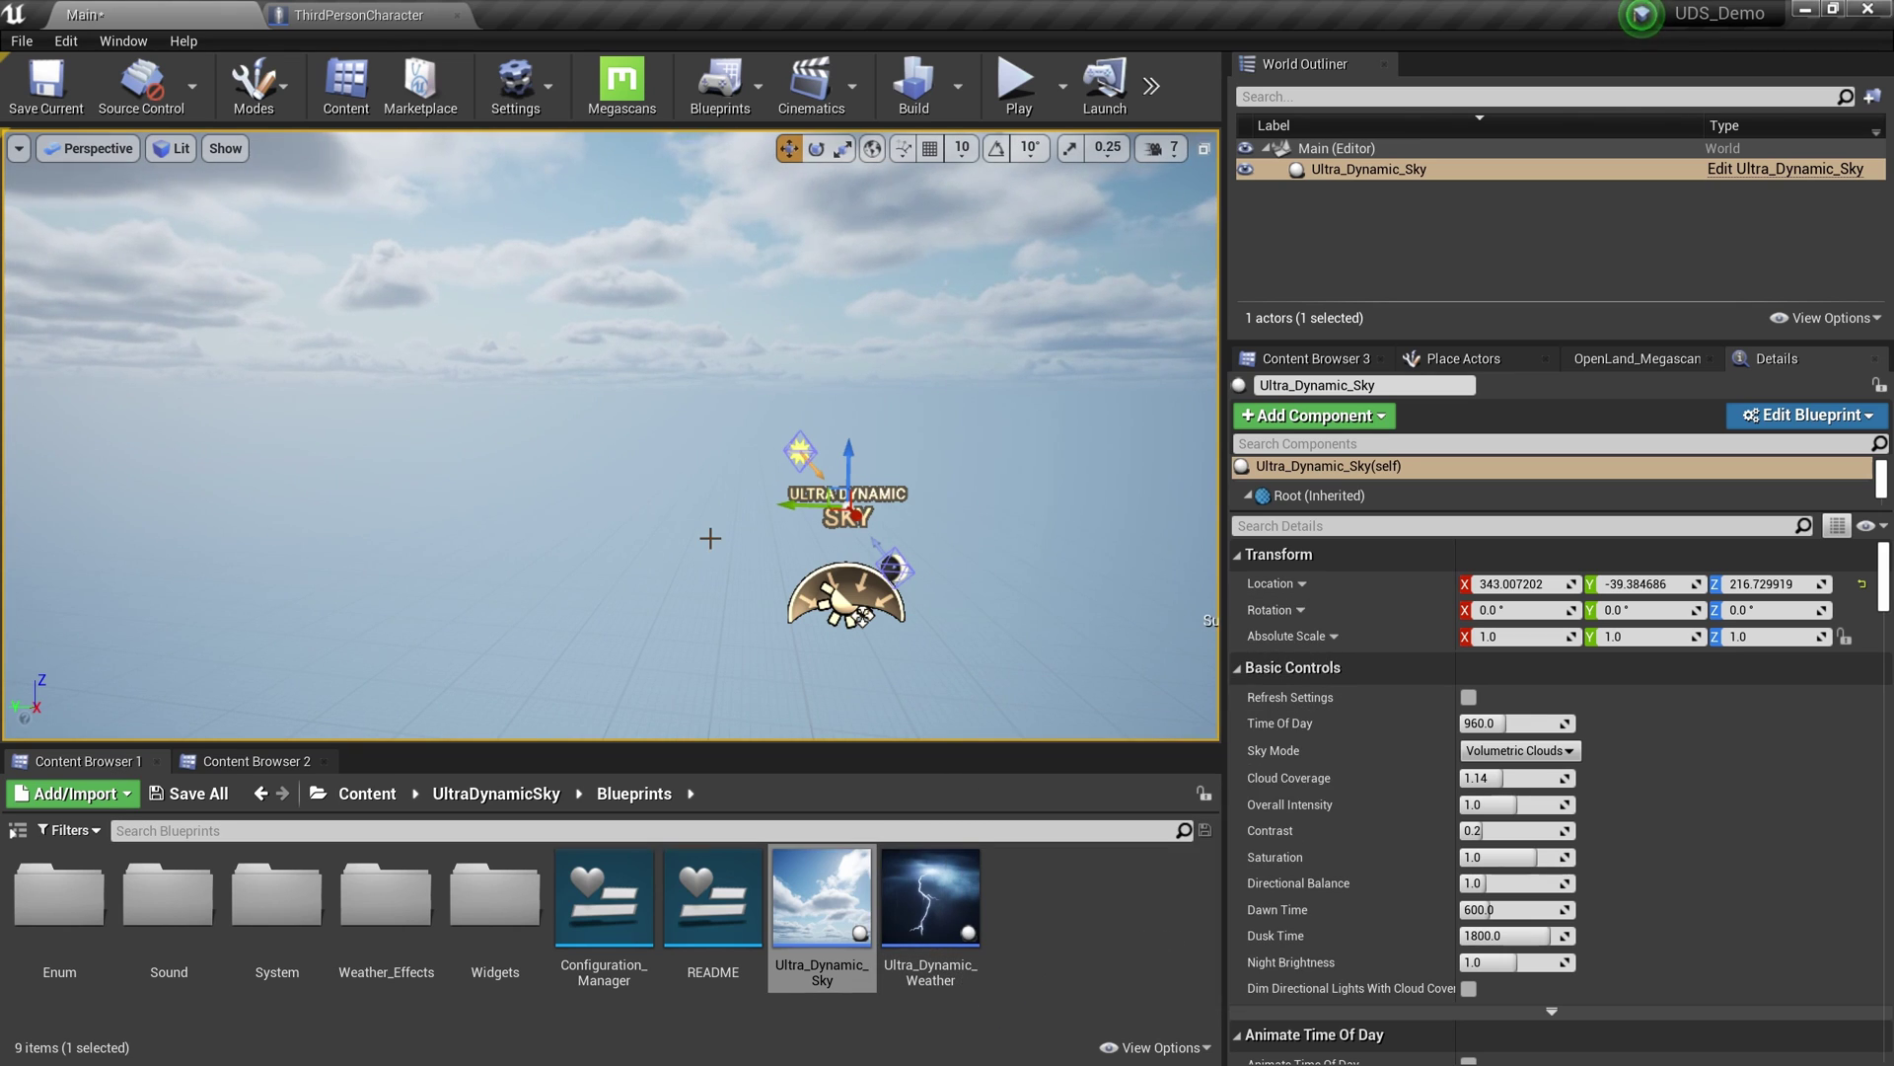
Step: Start a new landscape in Landscape mode and load the hmap file as its heightmap
click(254, 84)
click(296, 182)
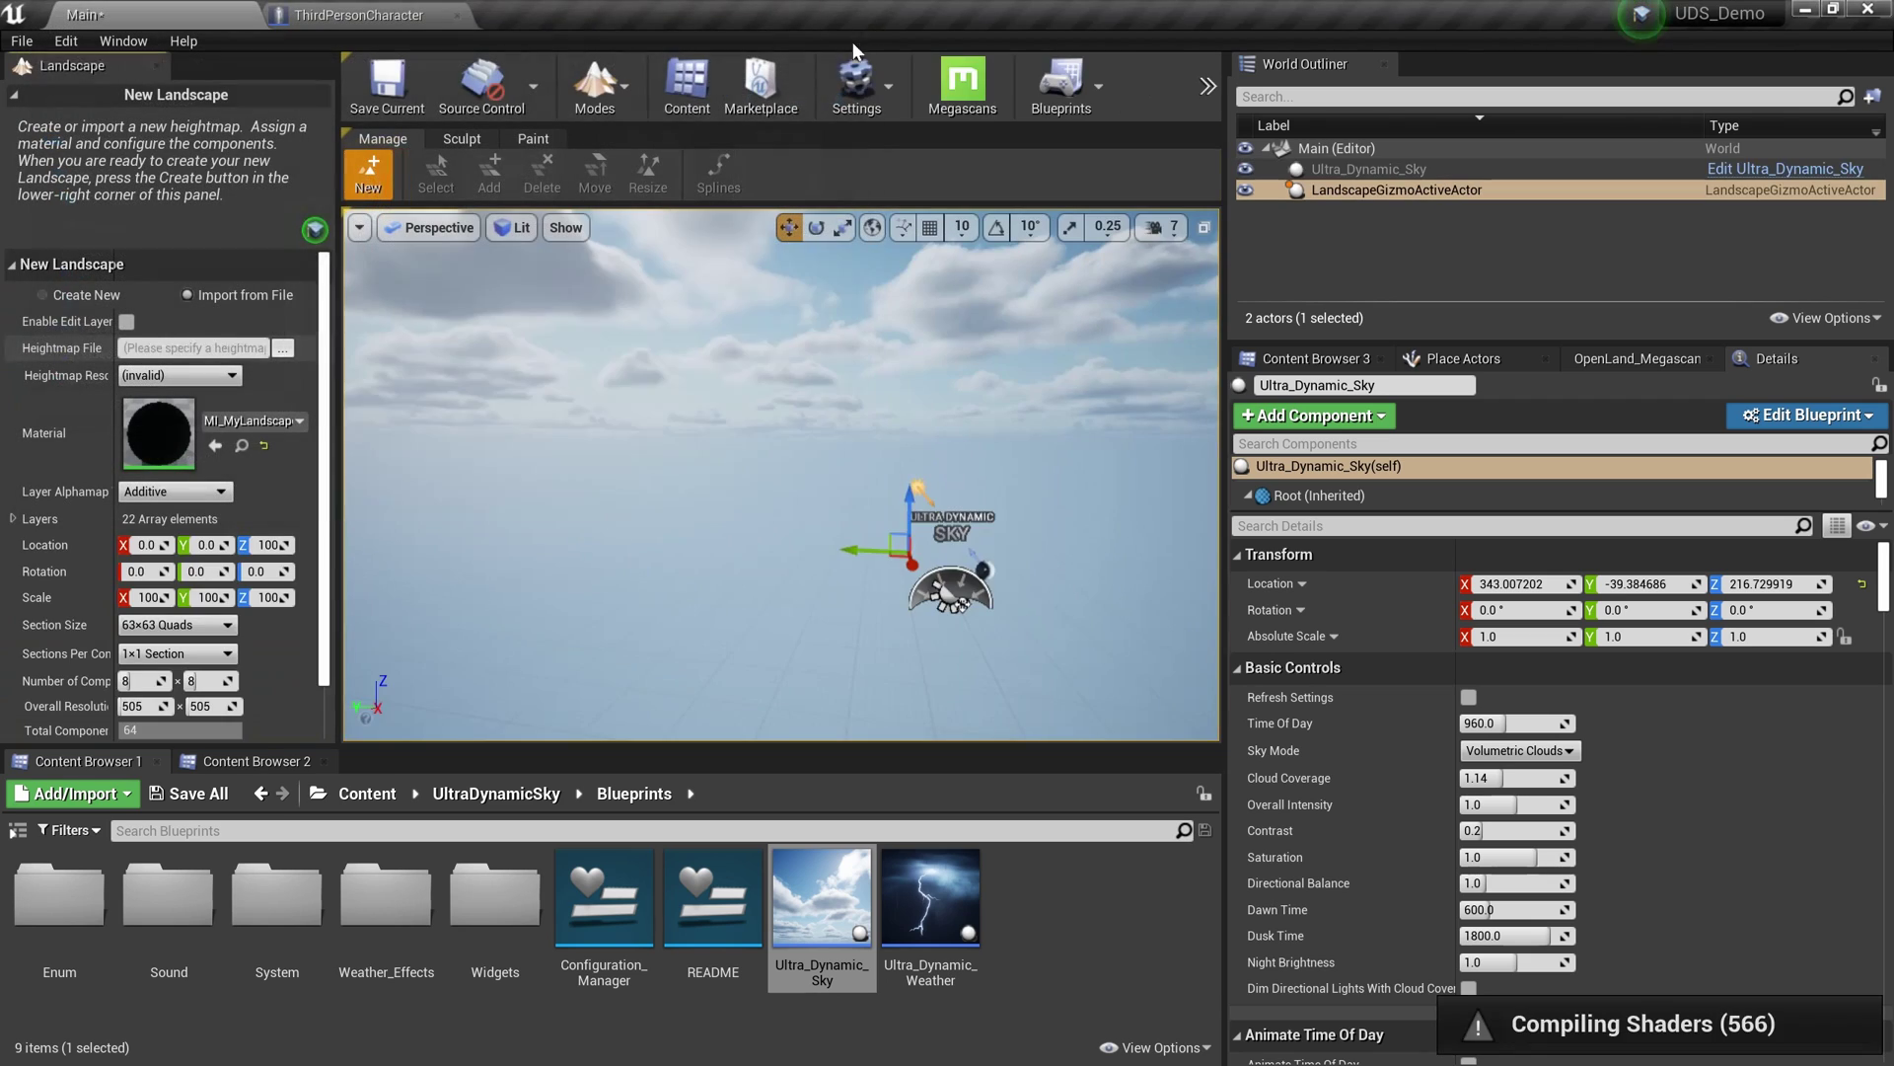
click(282, 349)
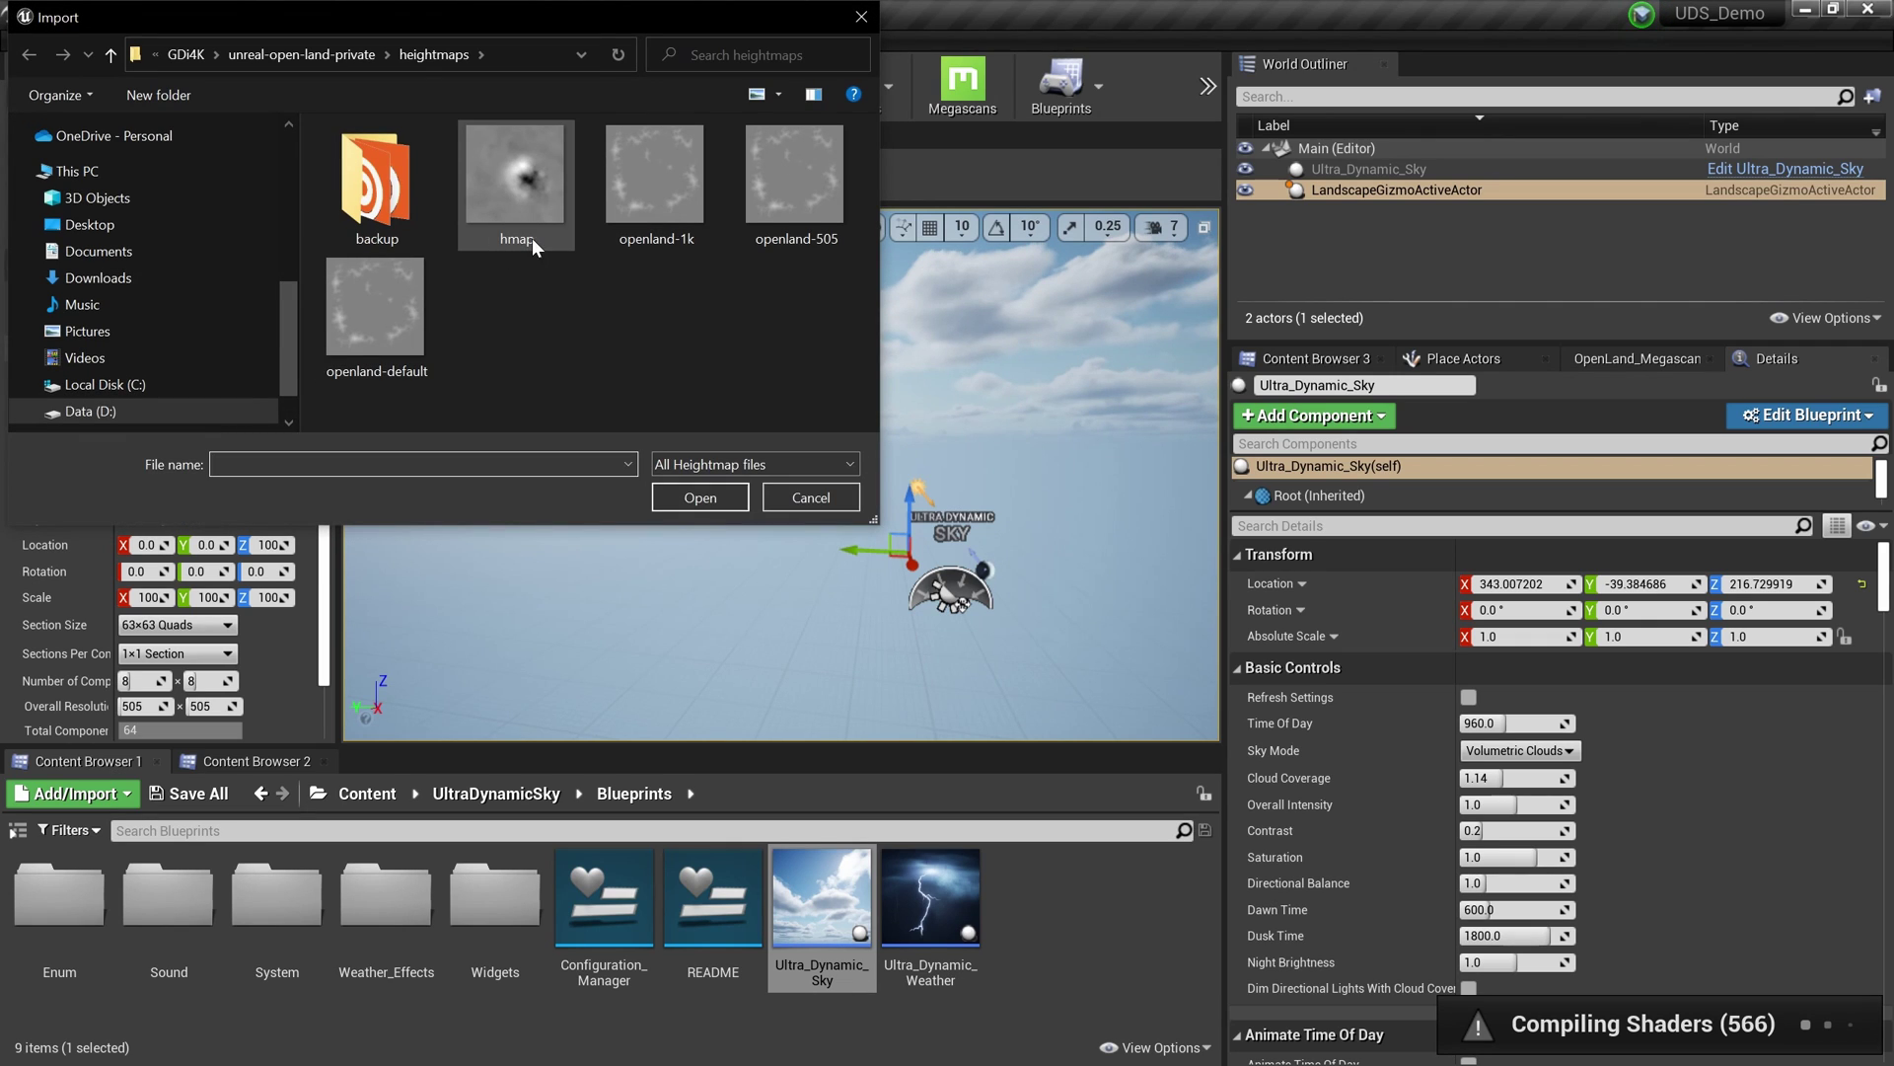
double_click(515, 204)
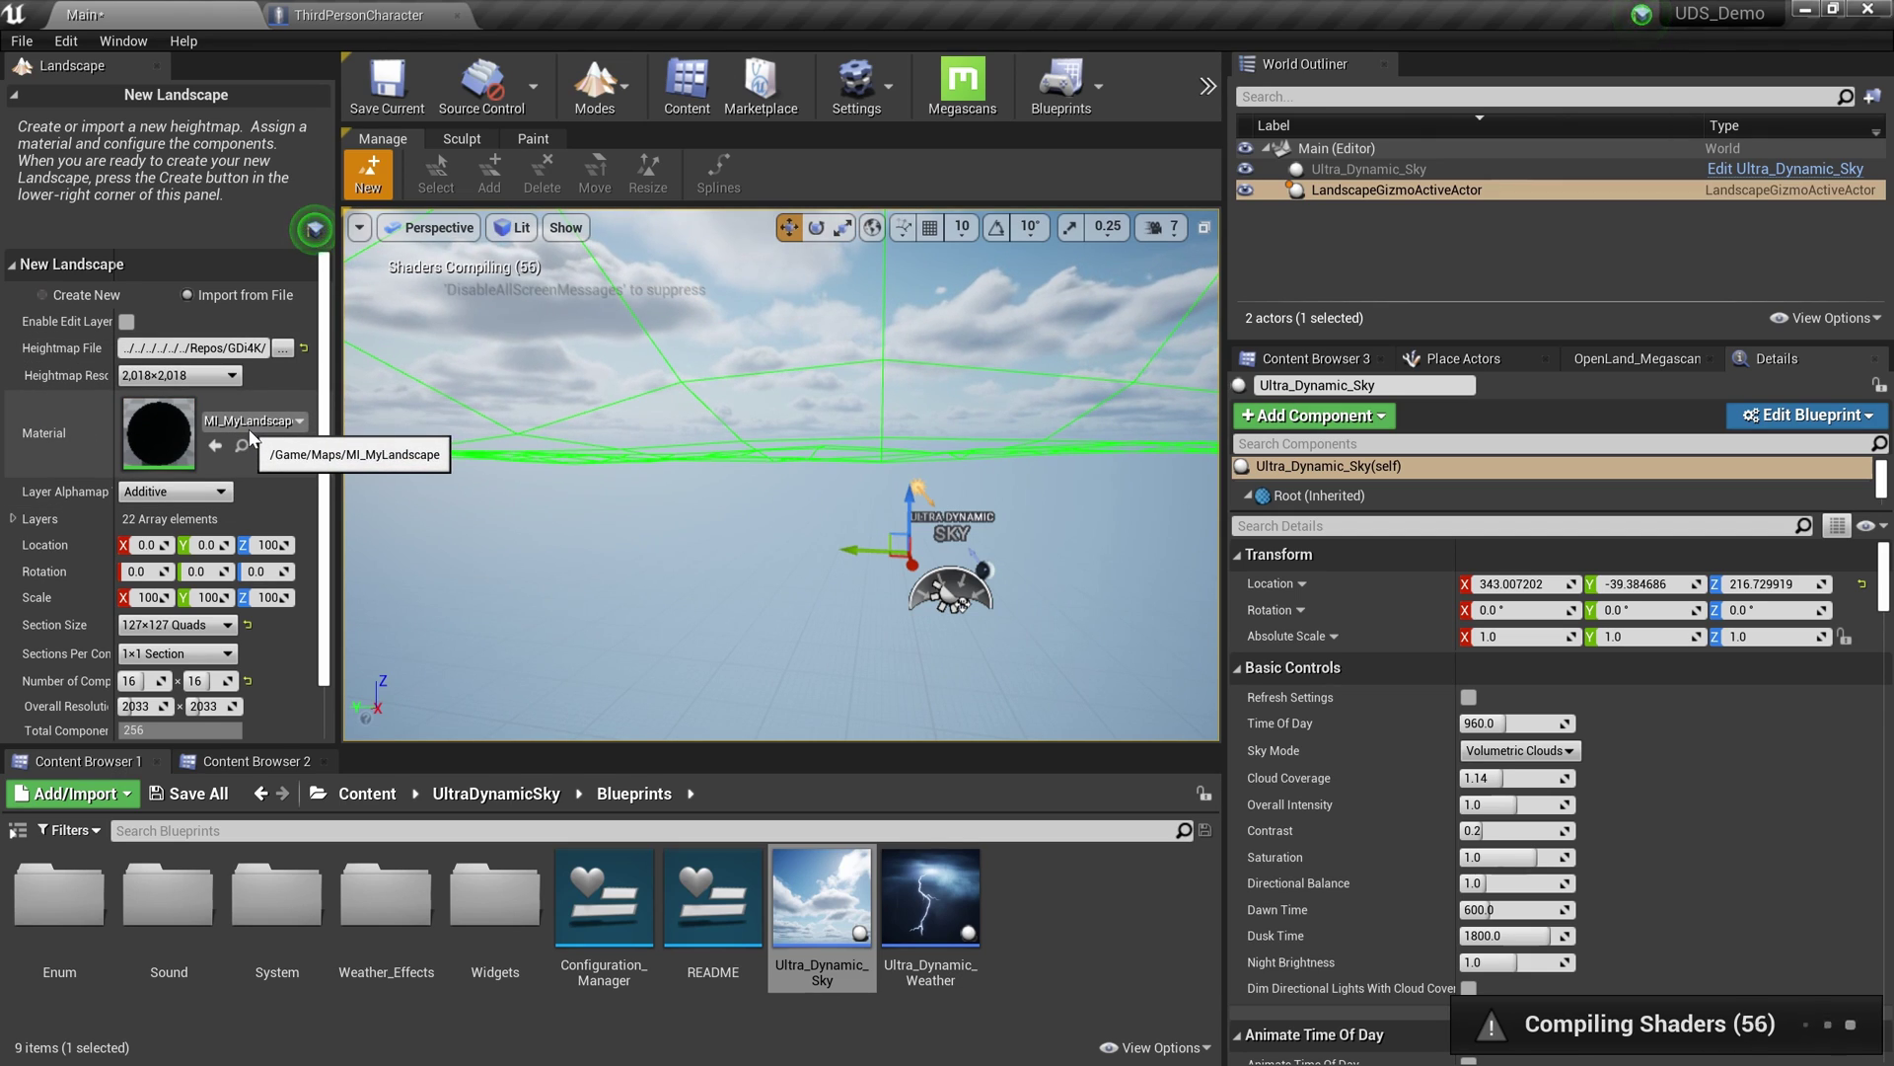
Step: Assign MI_OpenLand_Theme_Default from OpenLand/Themes/Default as the new landscape's material and import the landscape
click(370, 794)
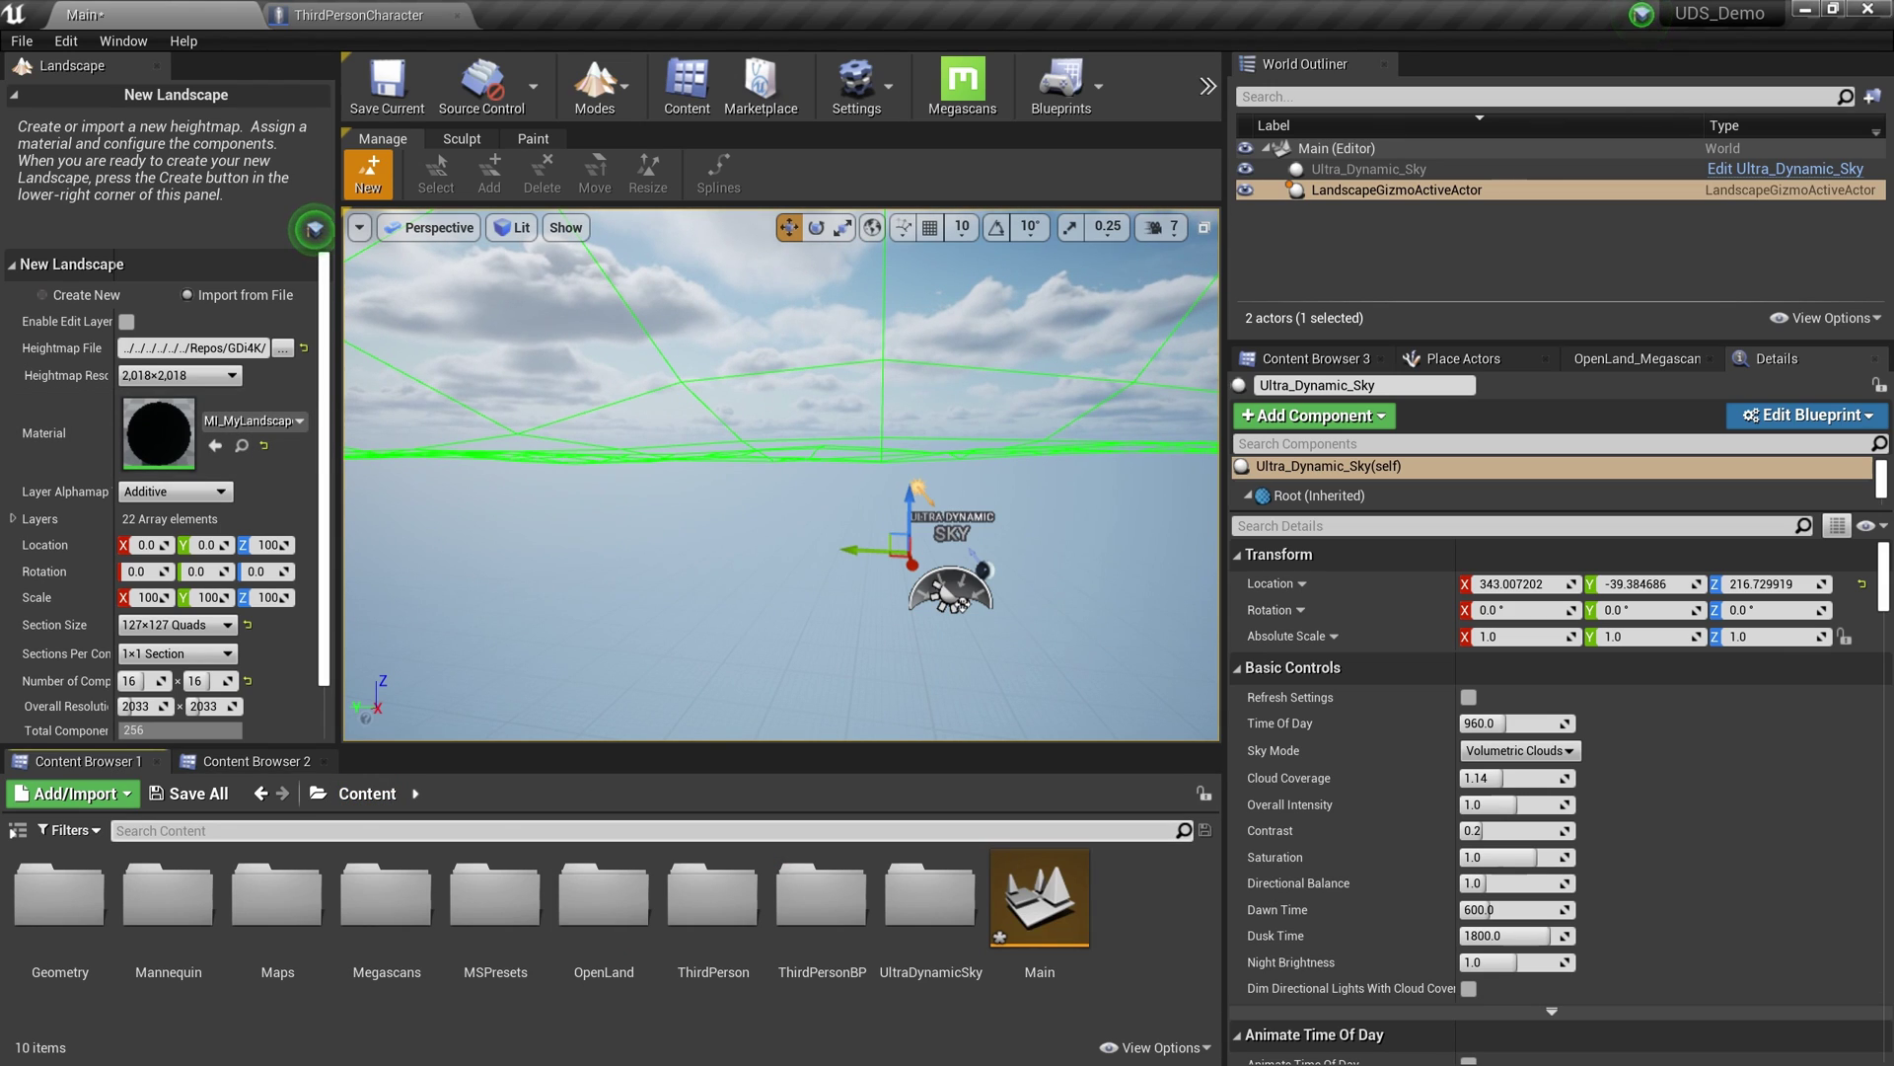
click(638, 953)
double_click(637, 954)
double_click(705, 893)
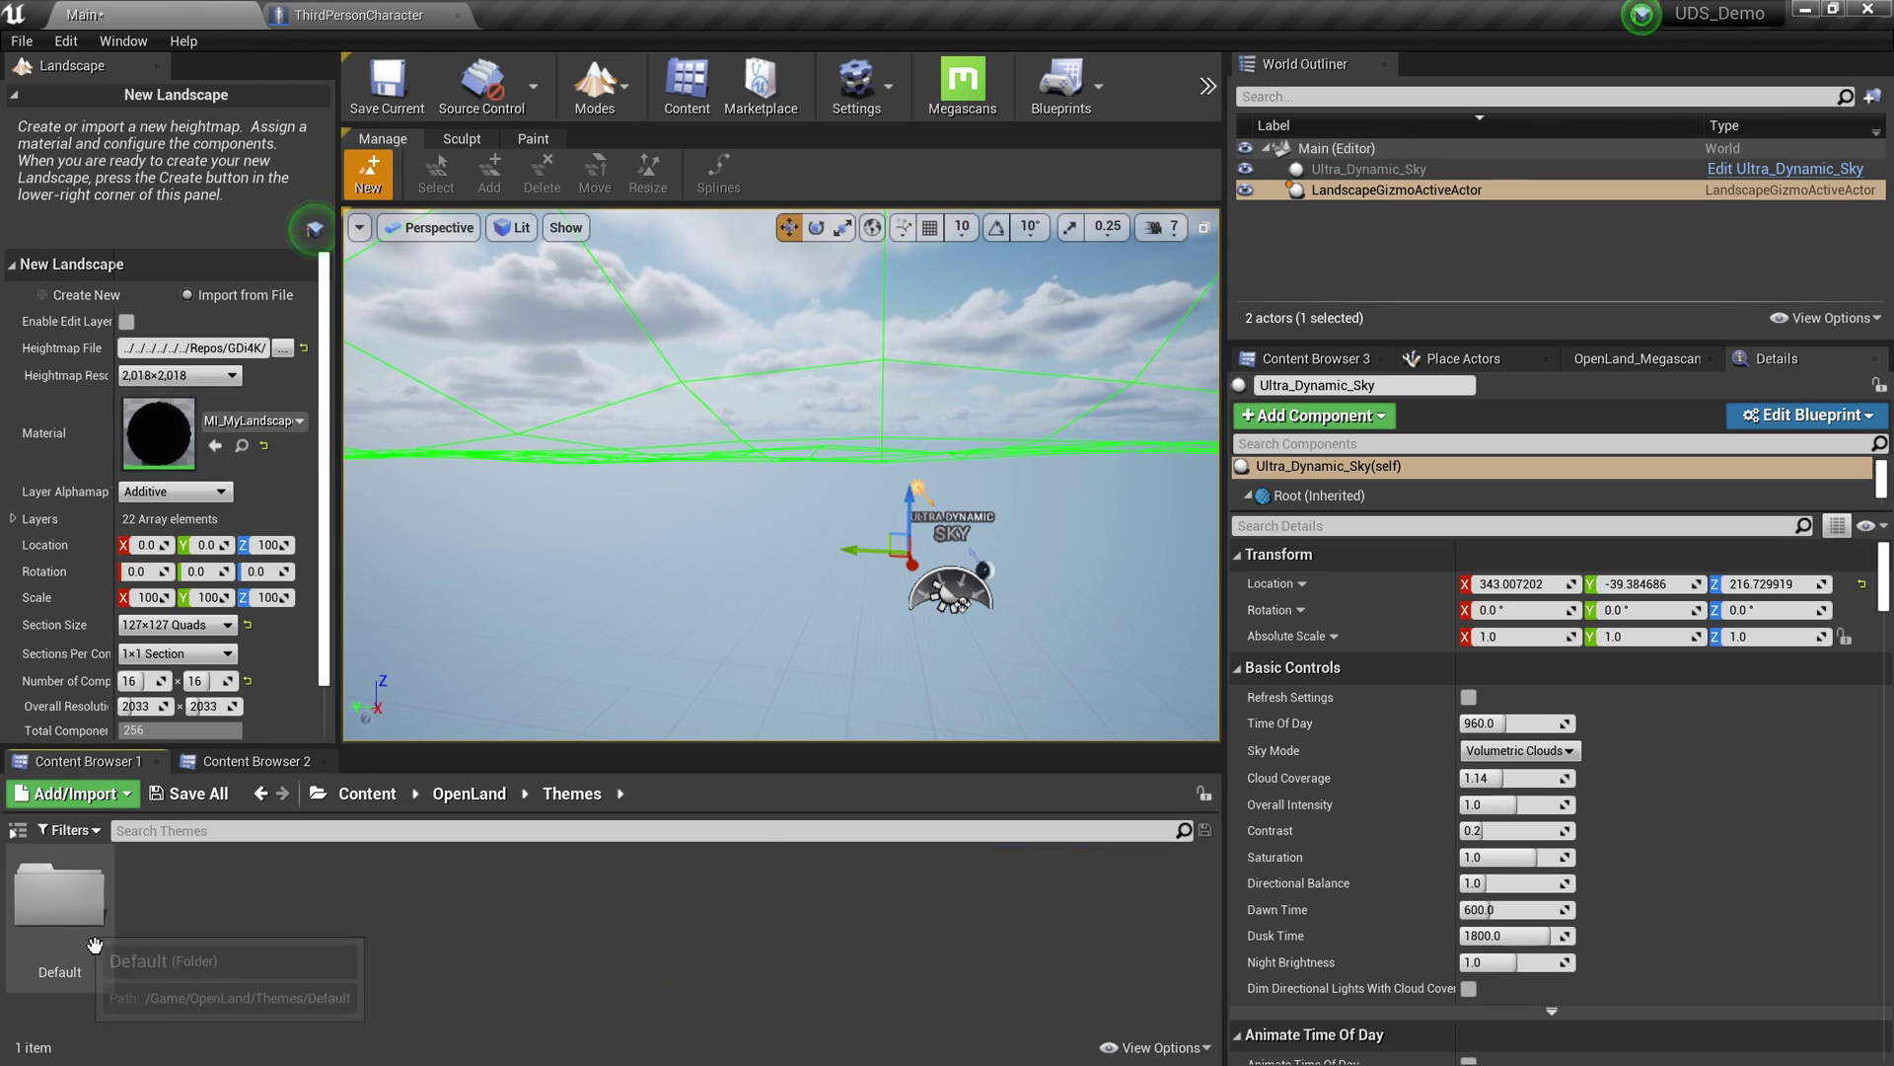
double_click(59, 893)
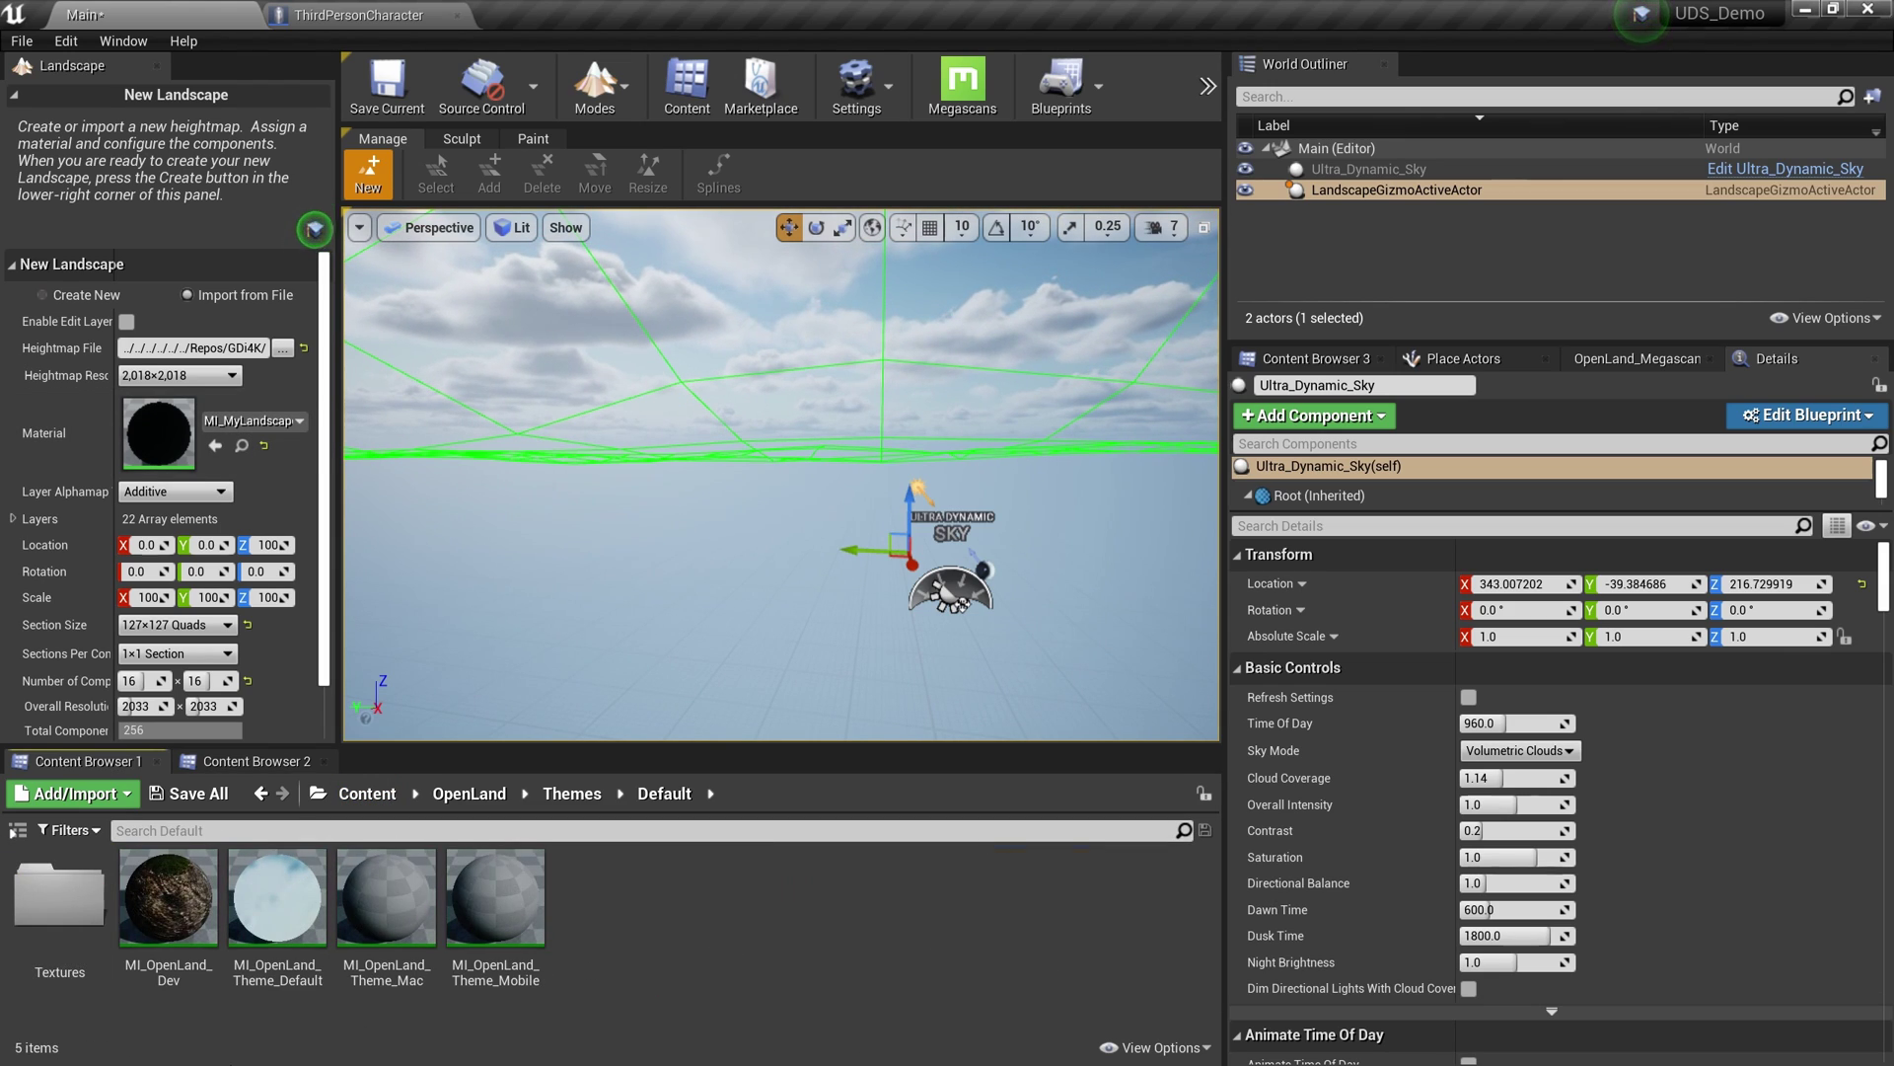
click(311, 982)
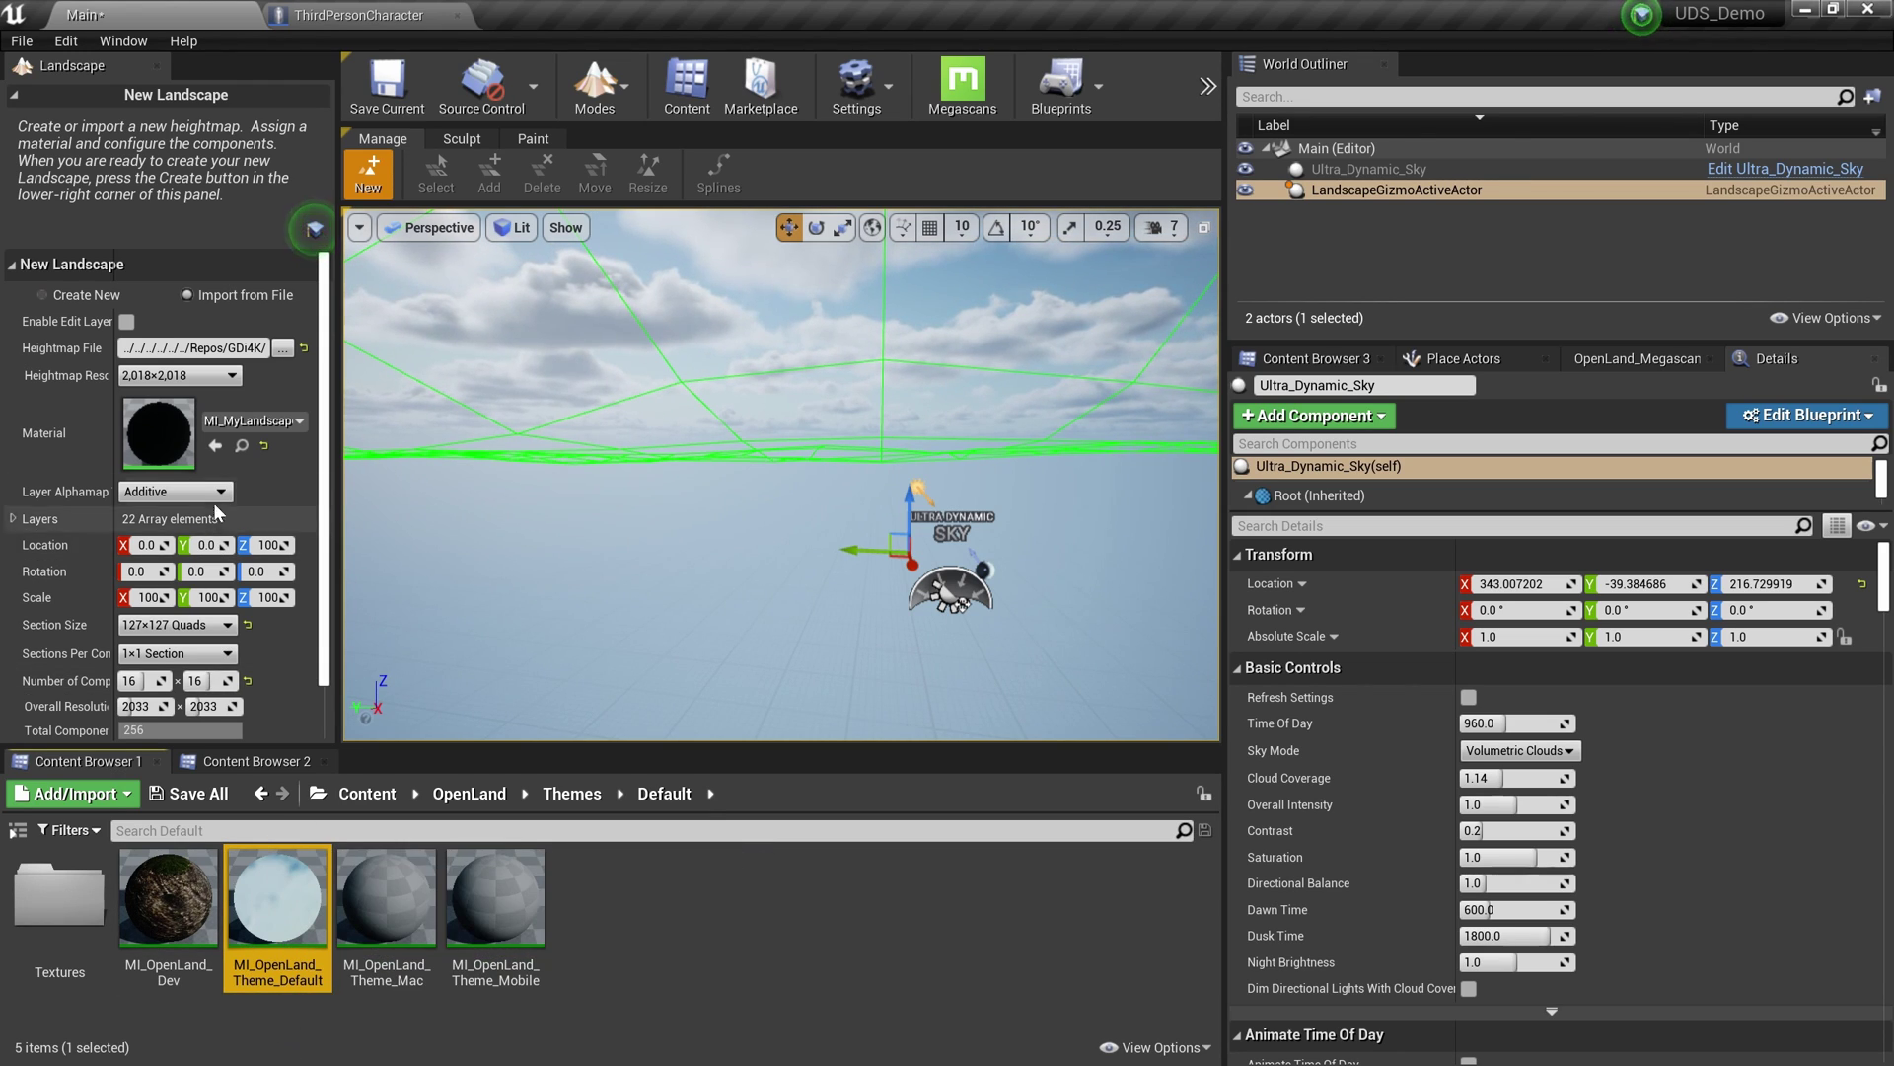
click(209, 447)
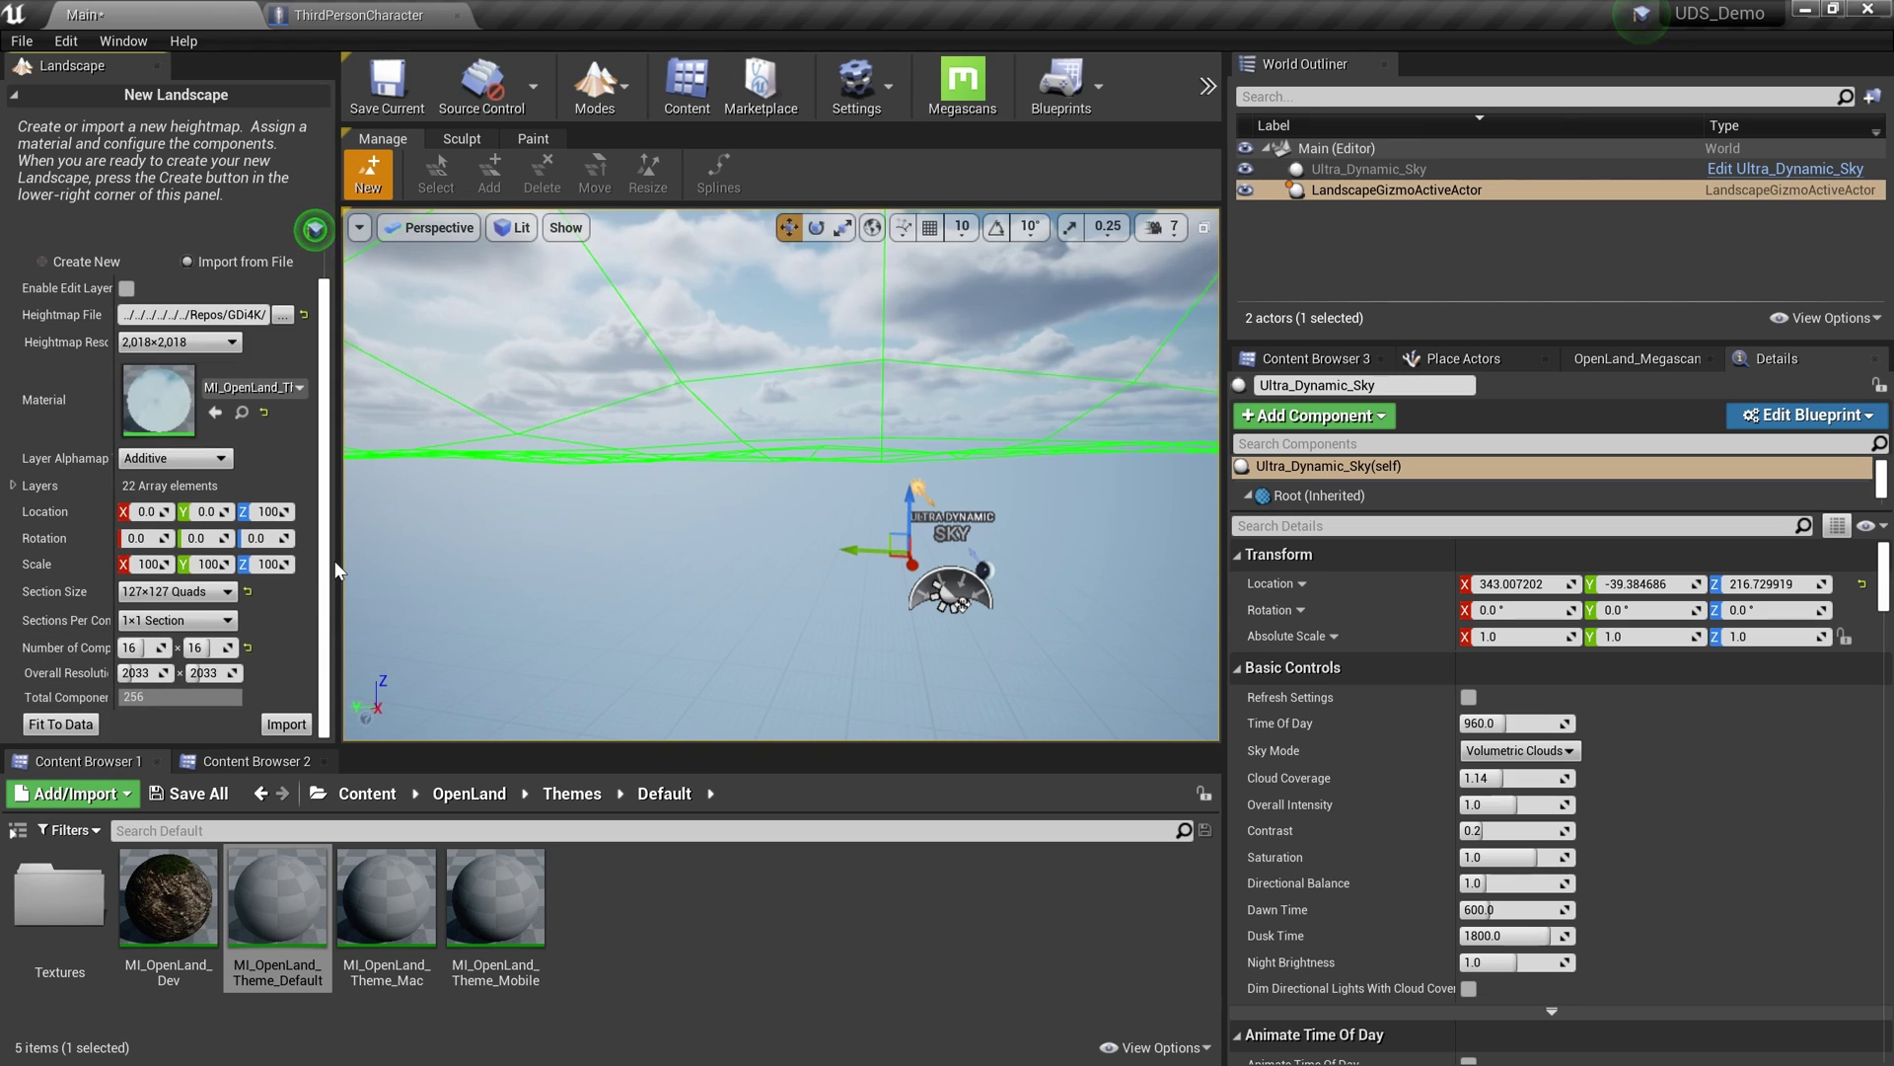
scroll(321, 632, down, 1)
click(286, 725)
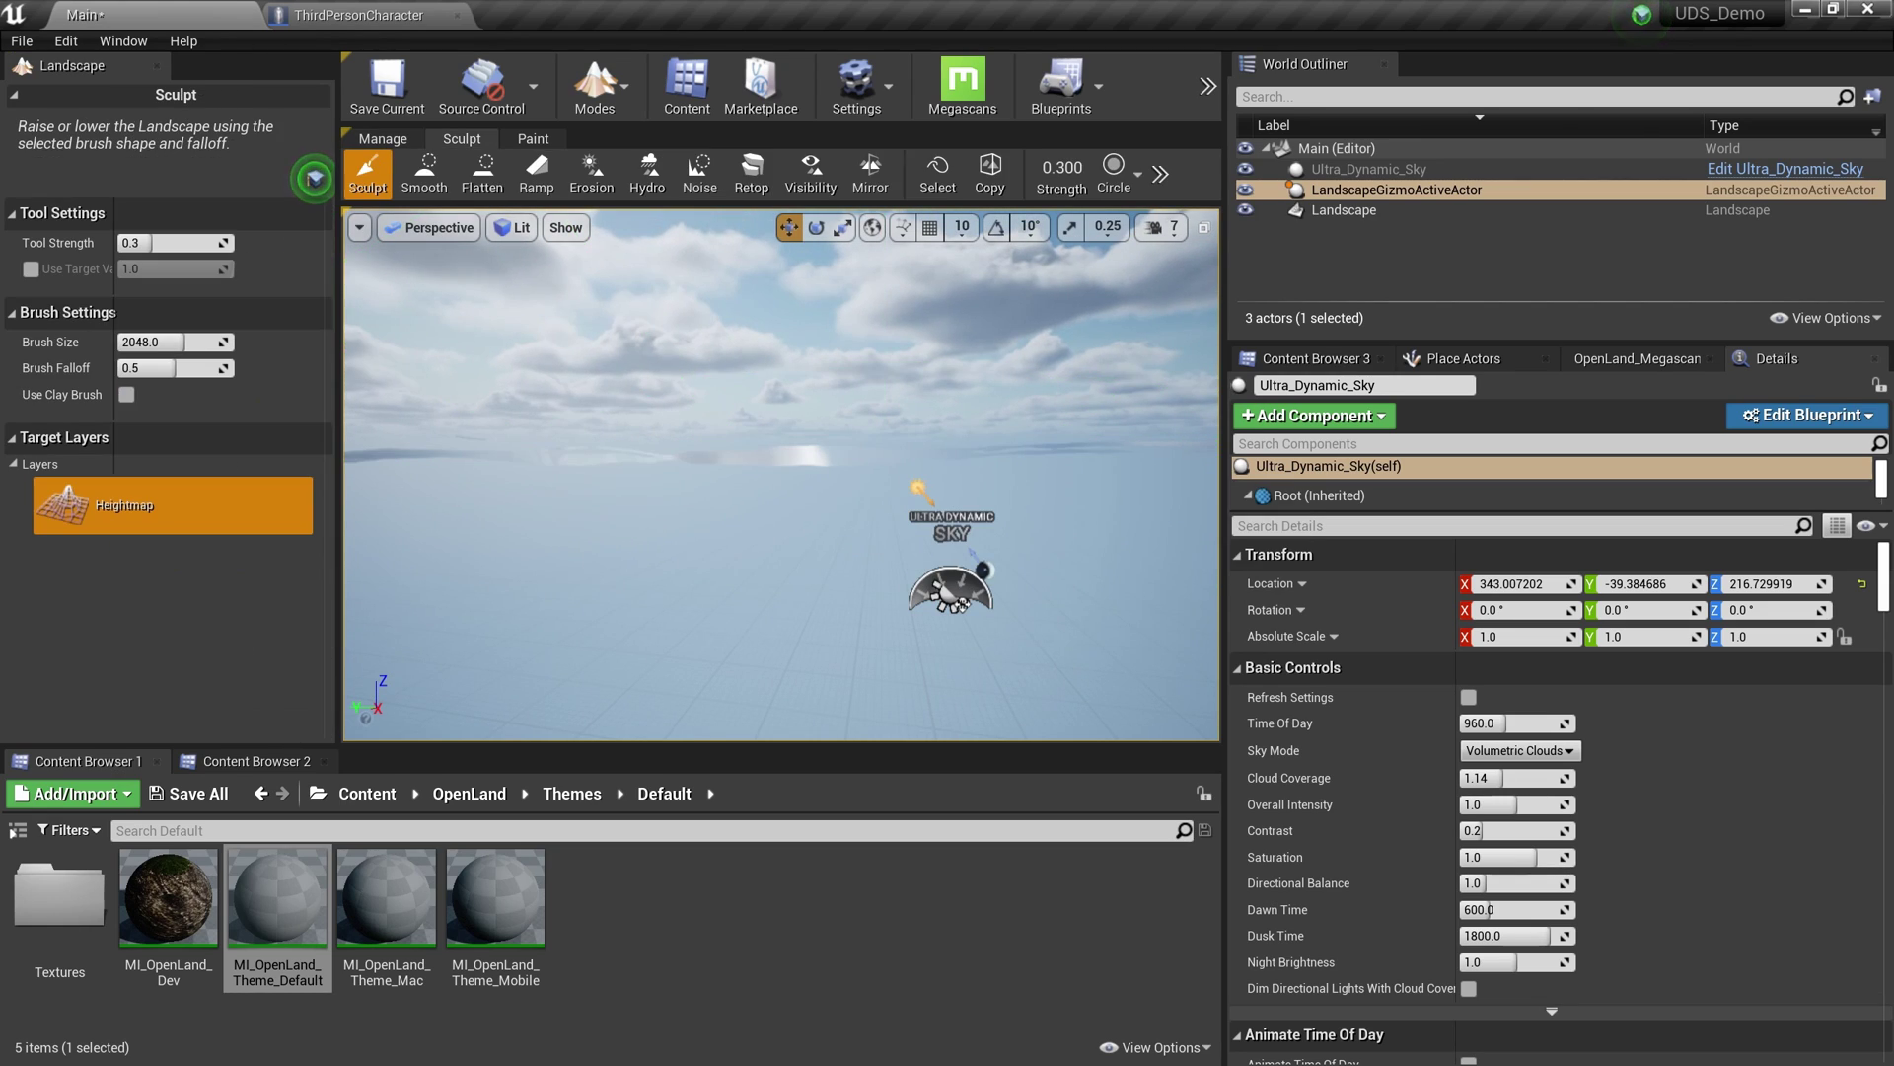
Step: Switch the landscape tools to Paint and assign AutoForest_LayerInfo to the AutoForest layer
right_drag(782, 474, 876, 458)
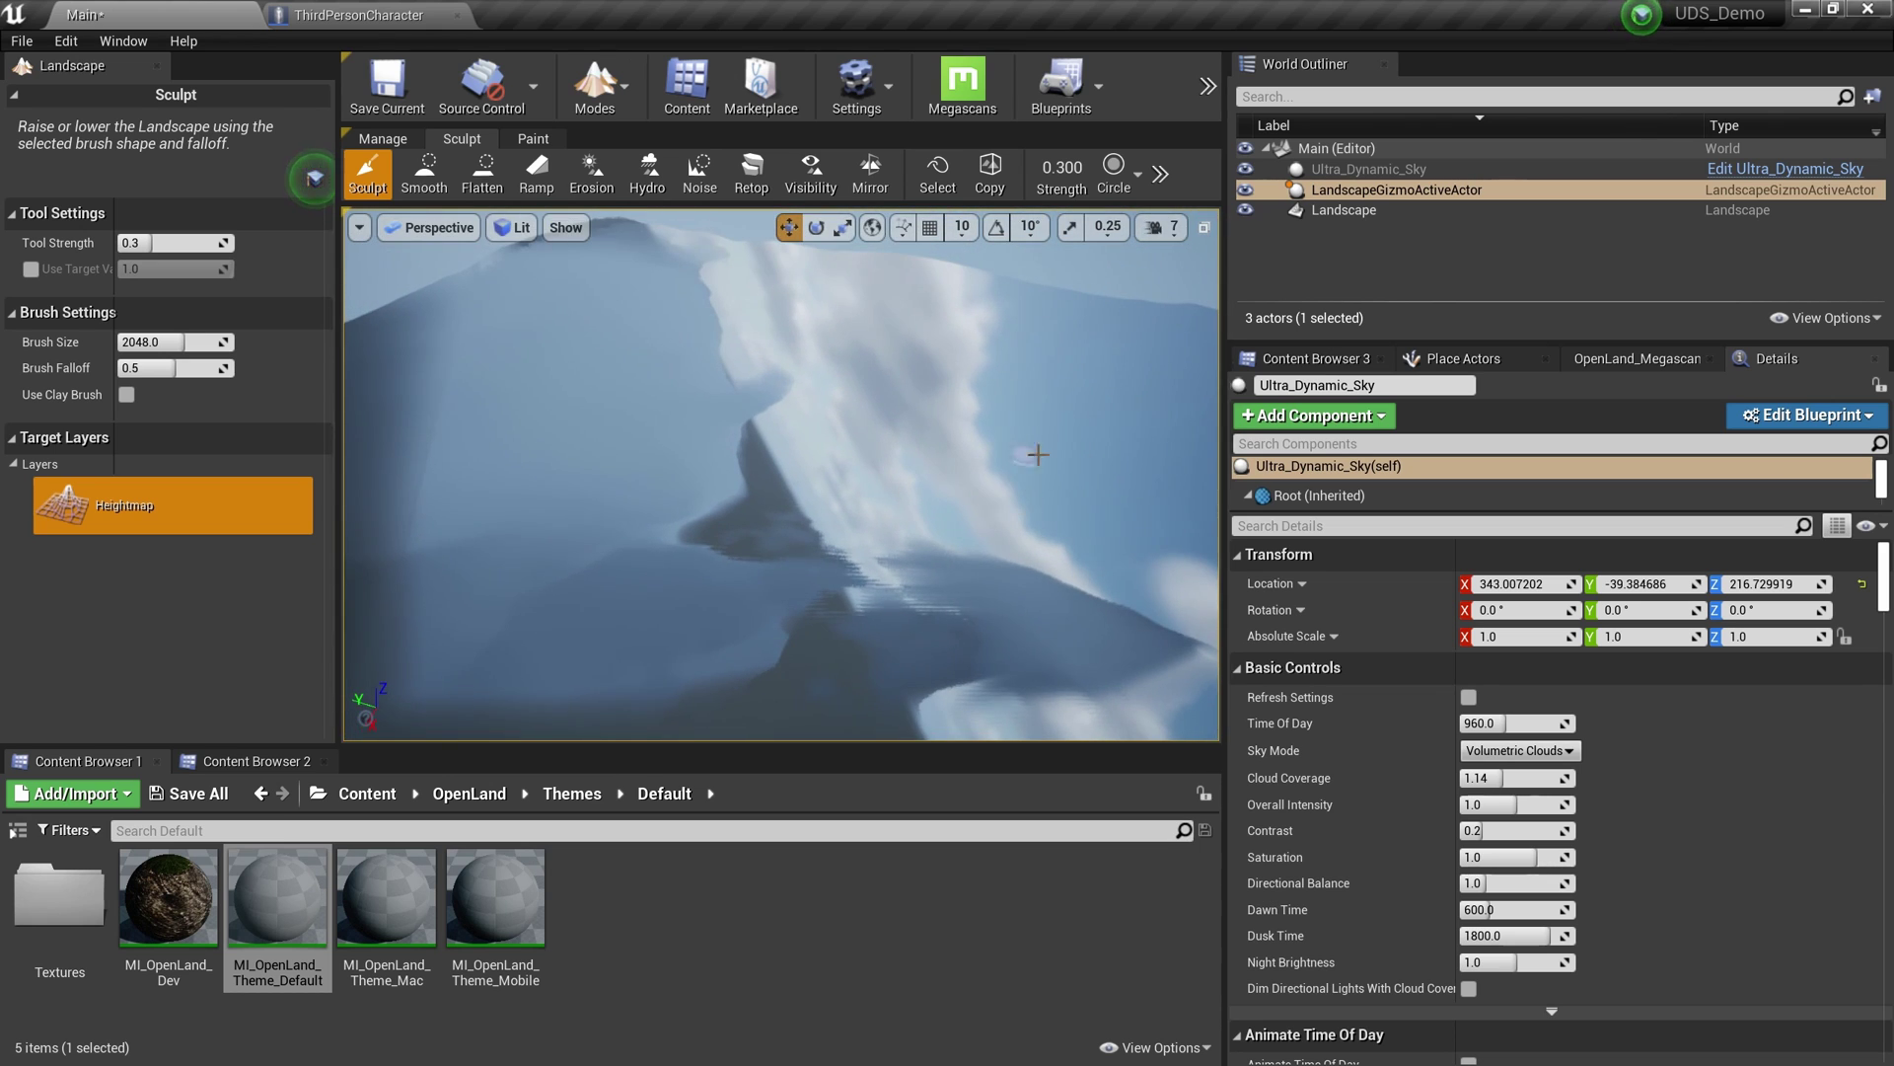
click(533, 139)
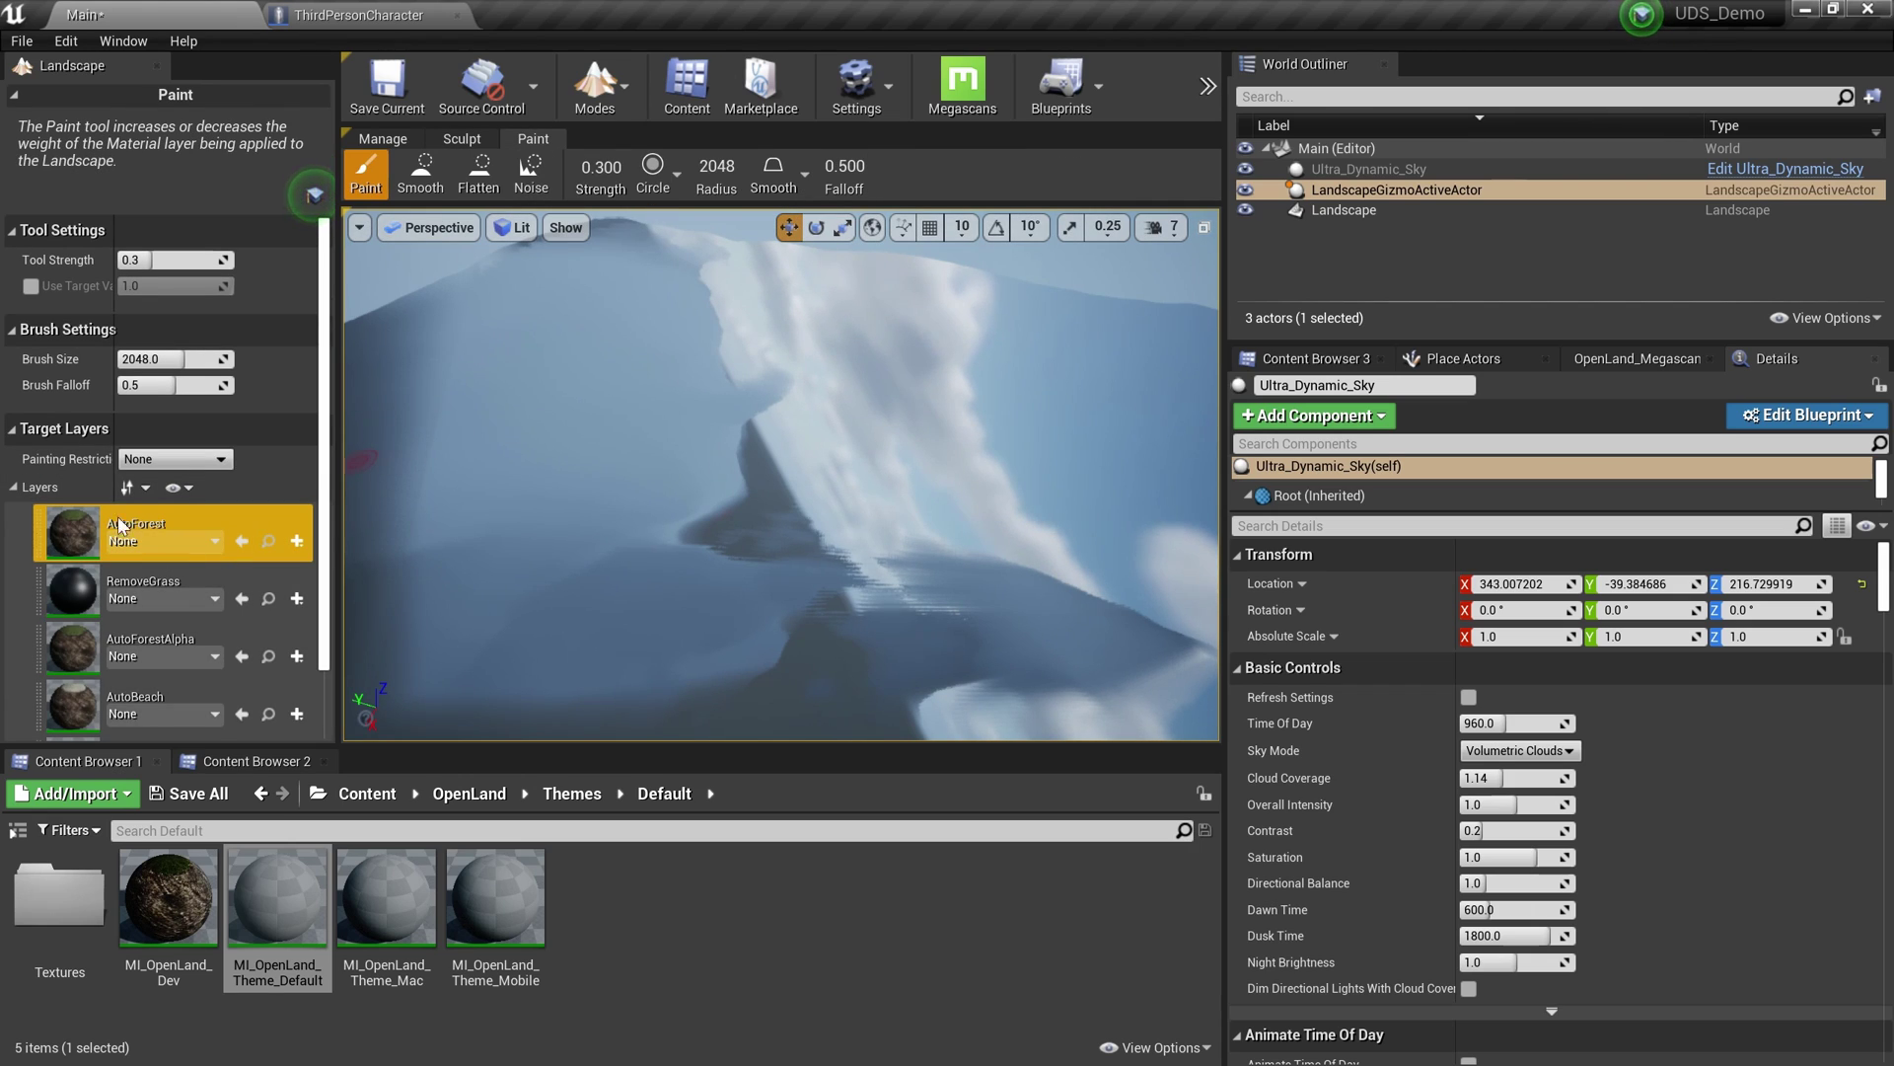
click(162, 542)
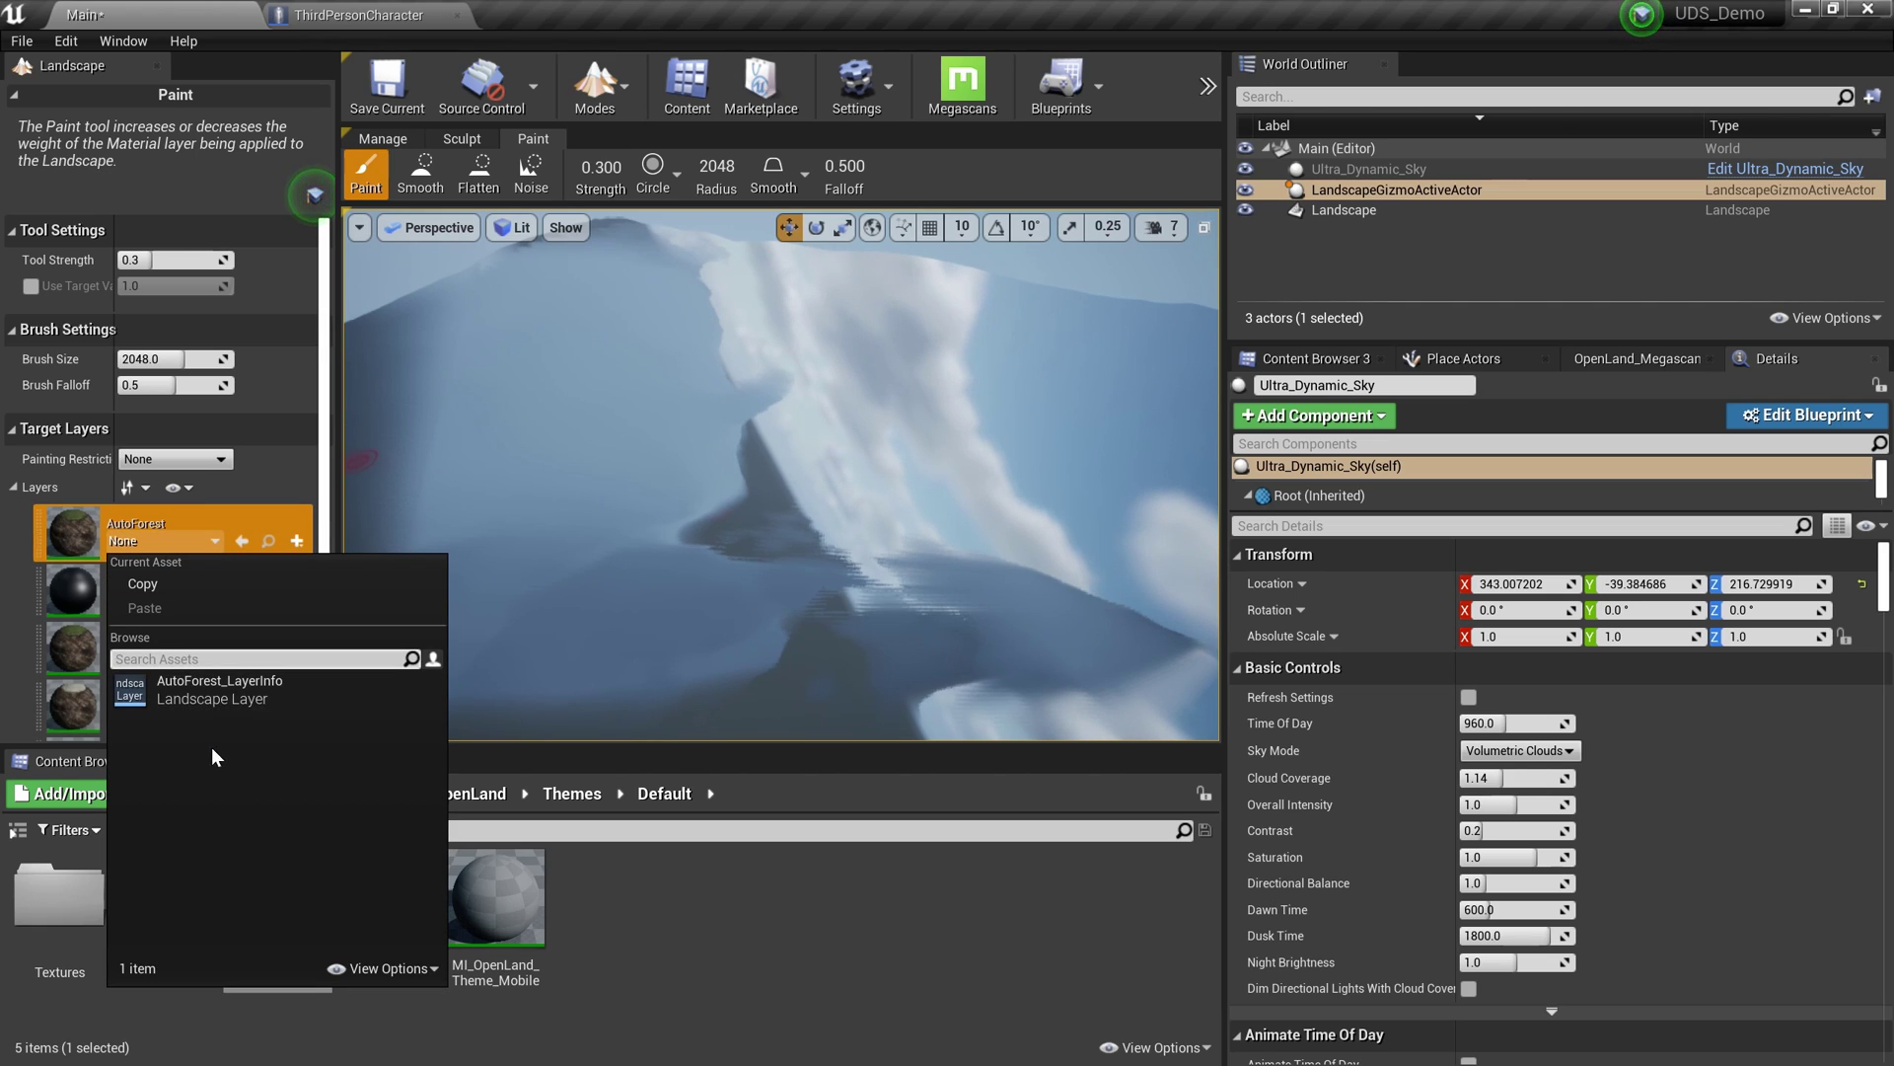
click(222, 693)
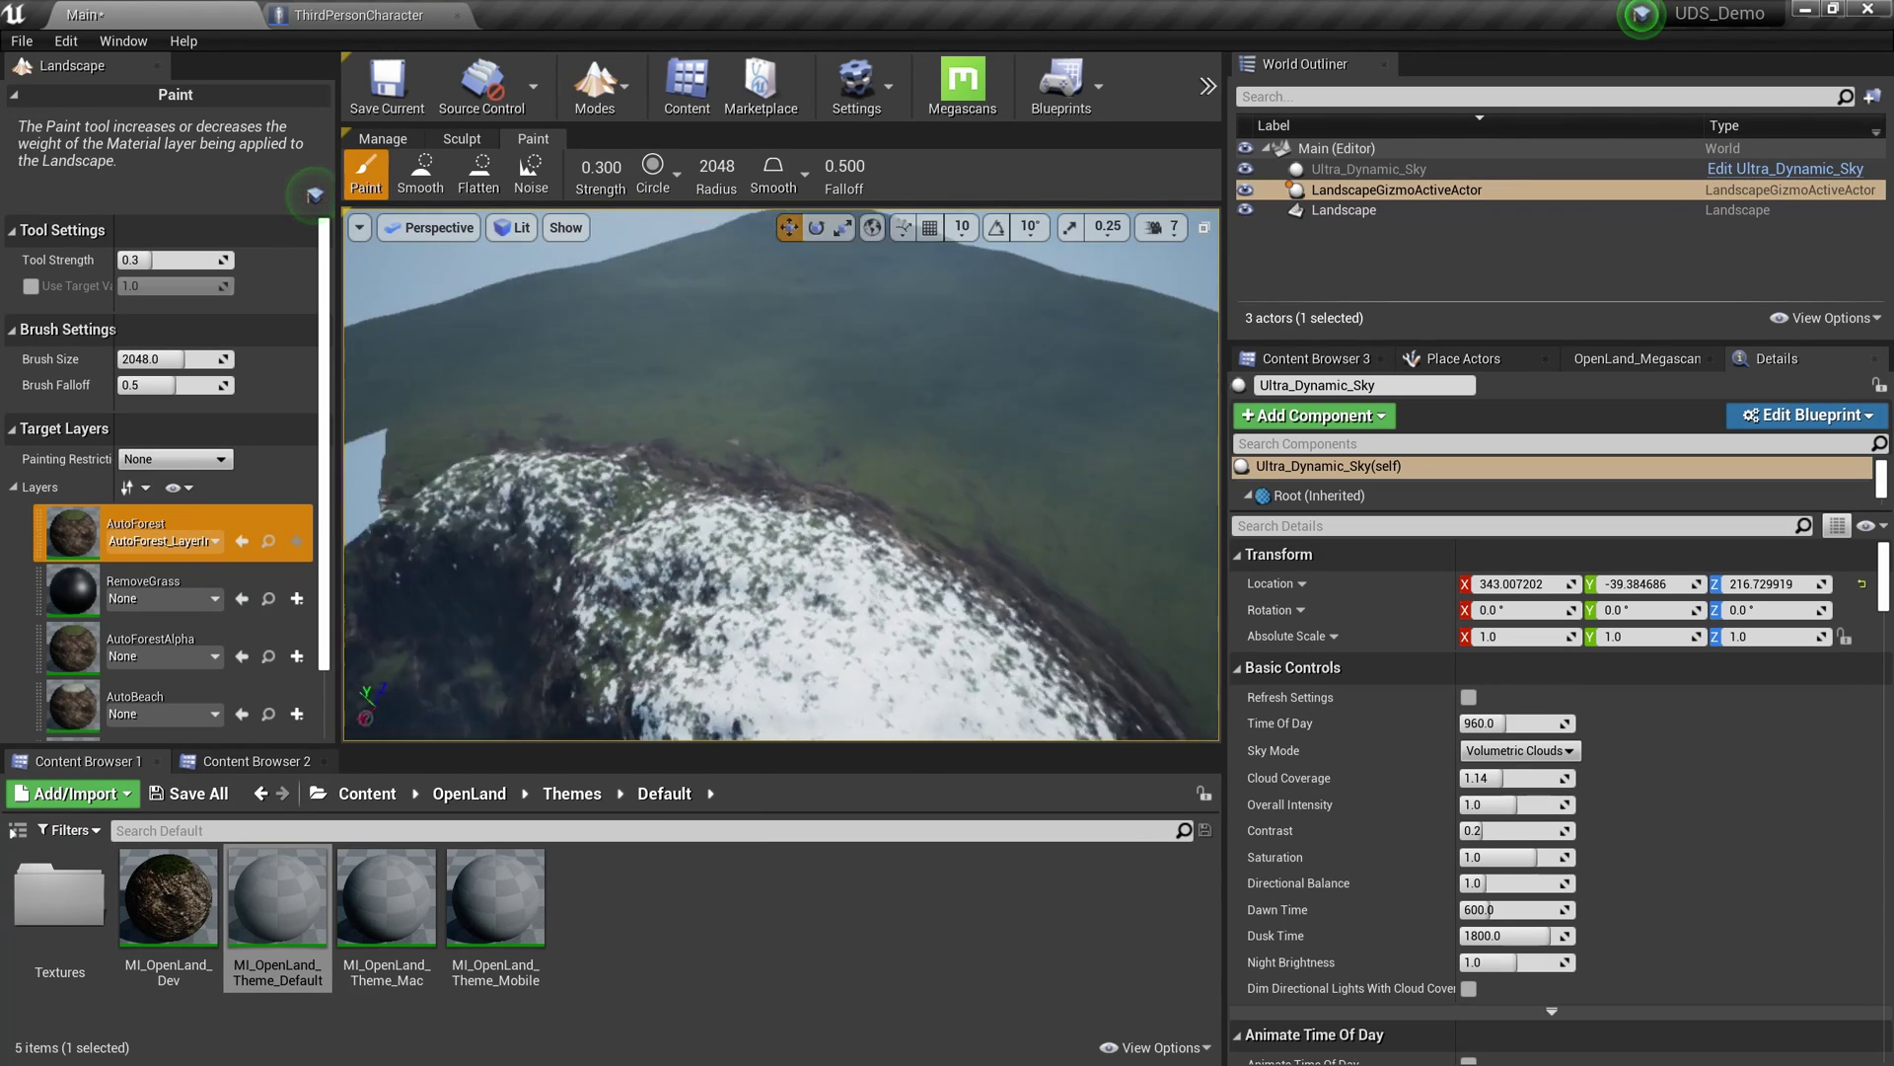
Step: Leave Landscape mode and save the current level
right_drag(1140, 461, 1107, 446)
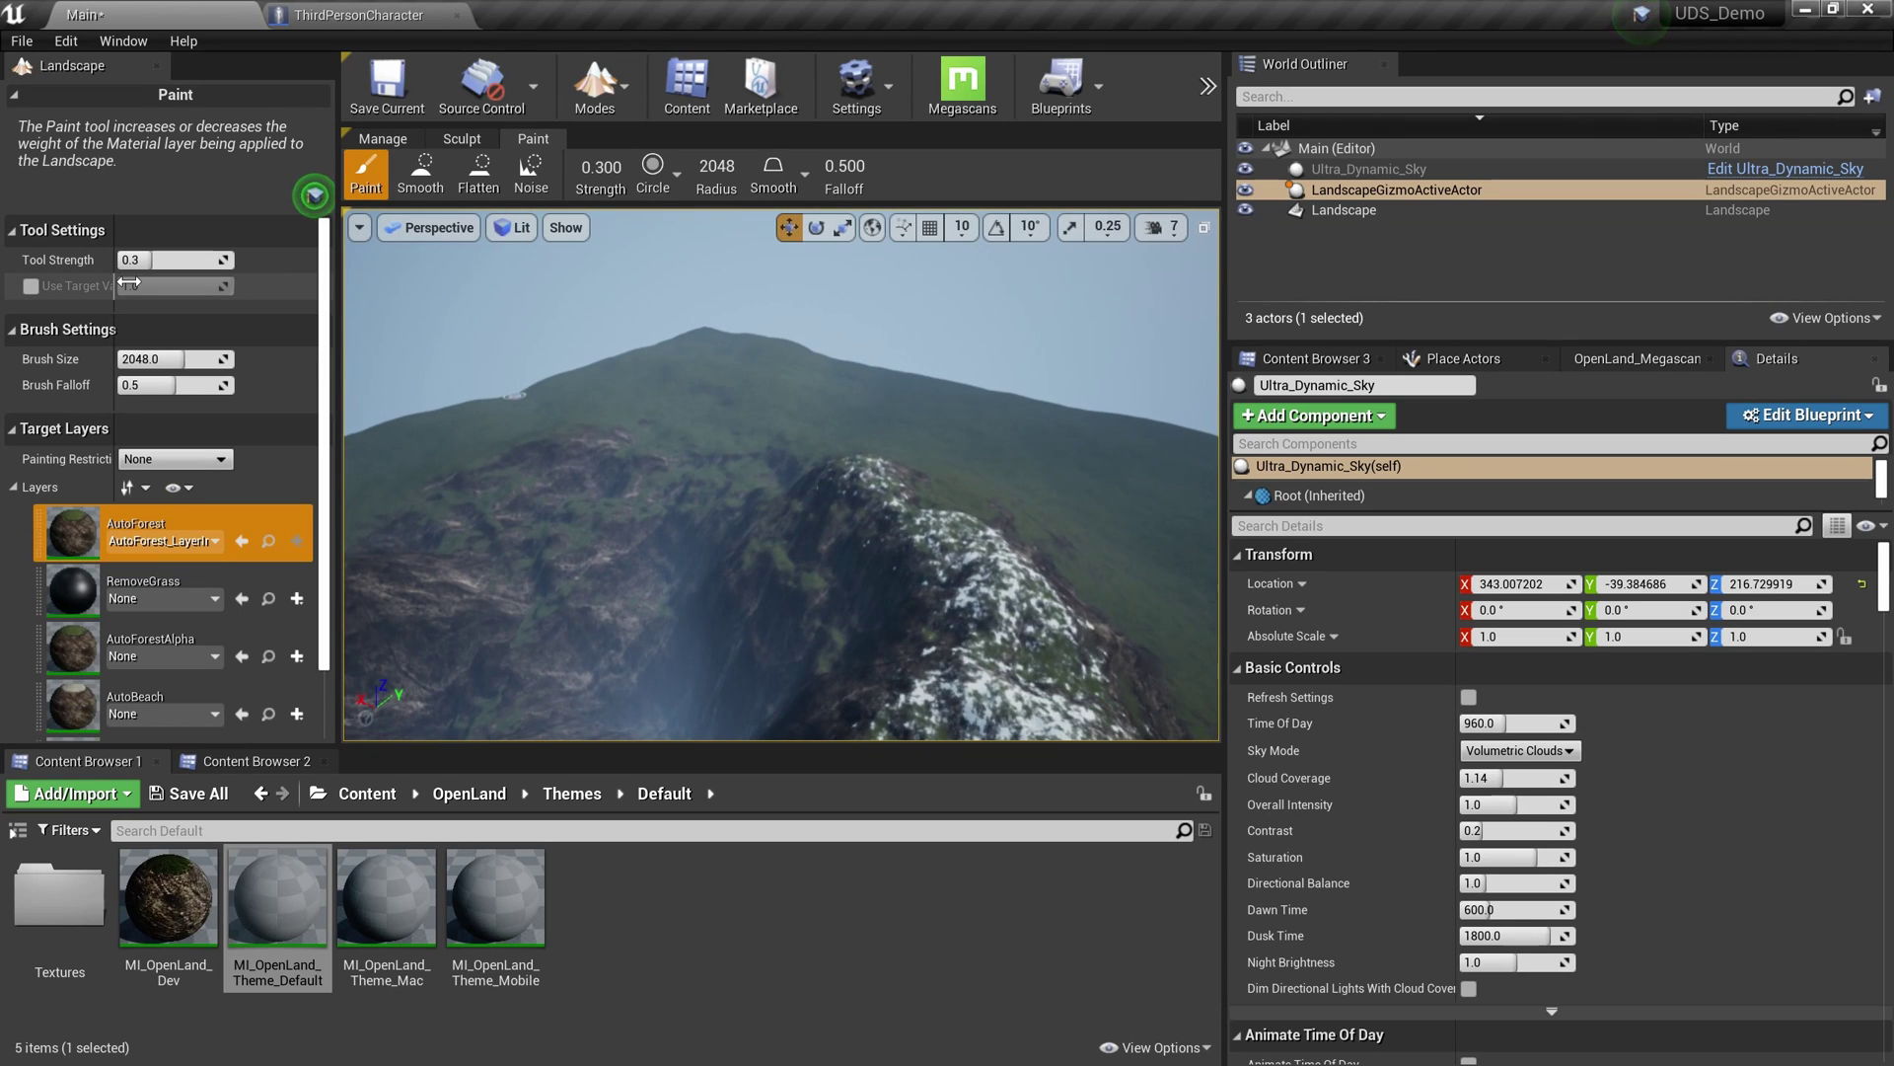
click(157, 66)
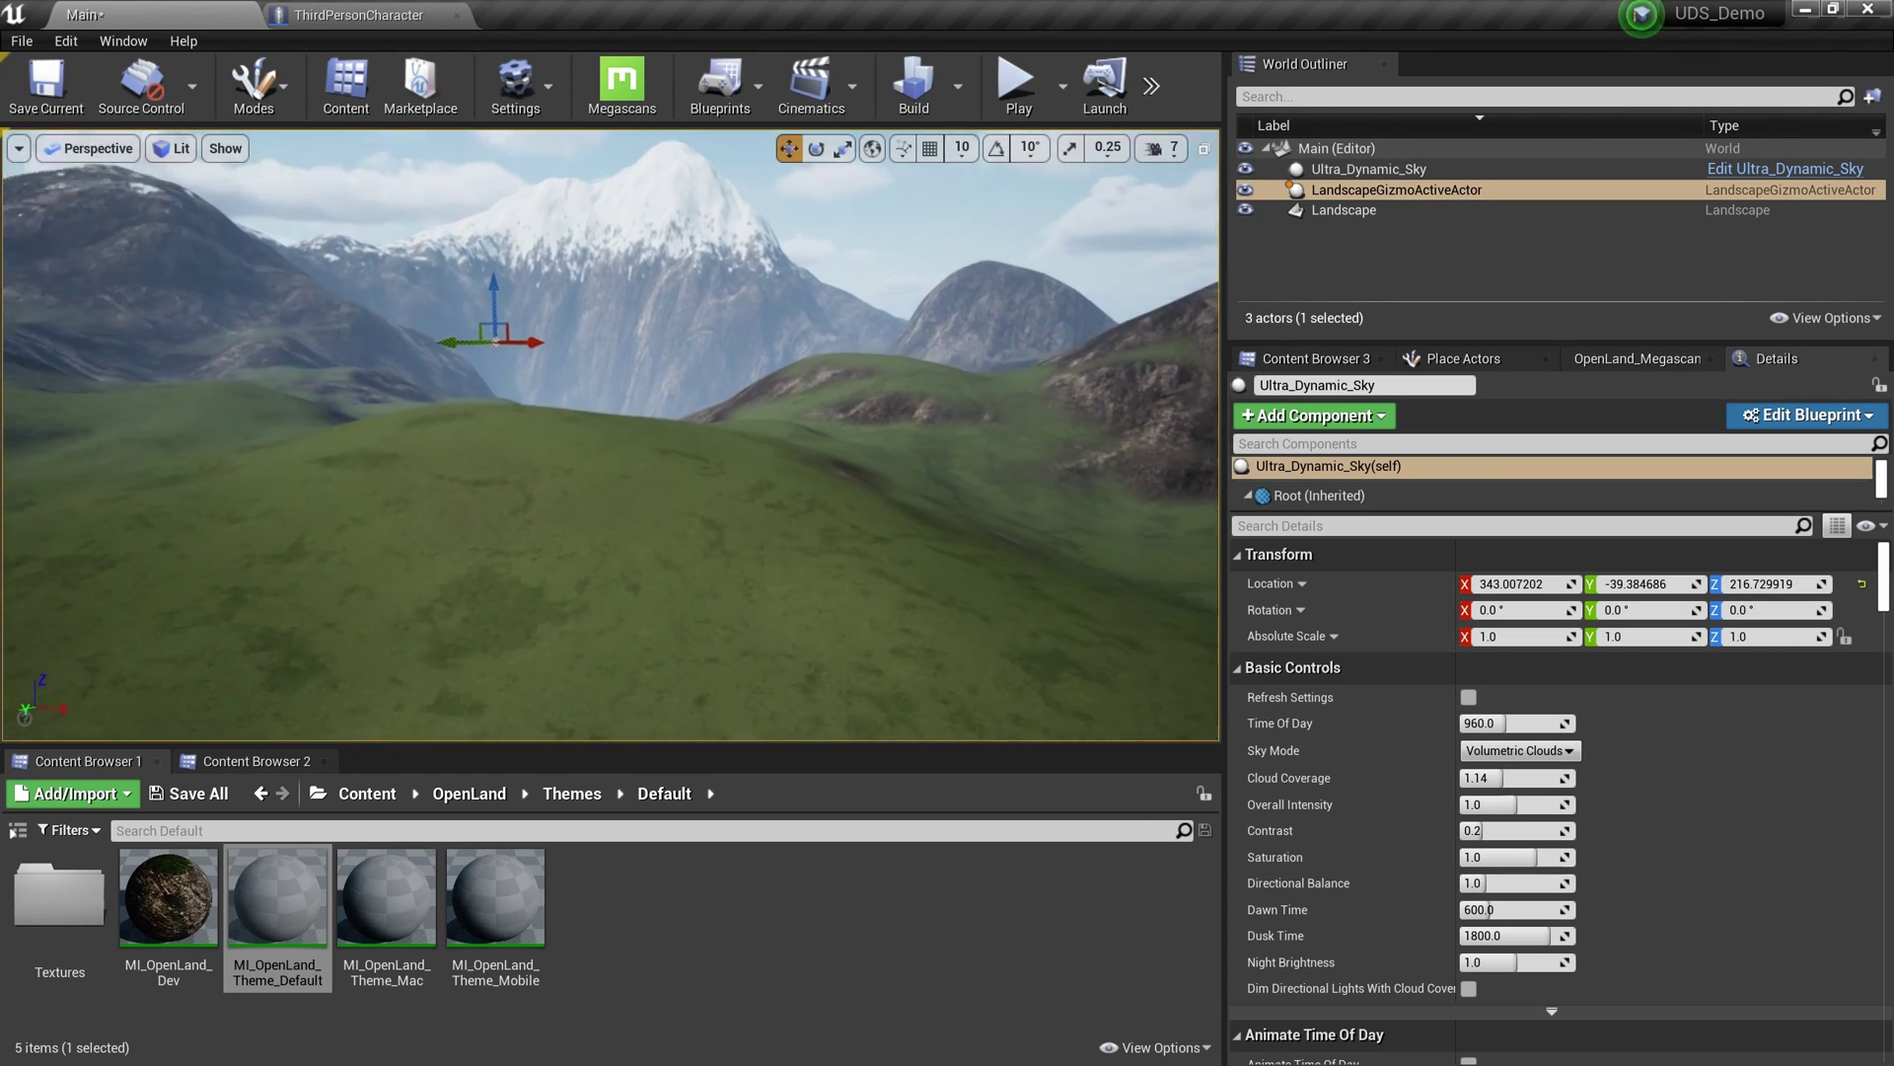
right_drag(799, 300, 798, 303)
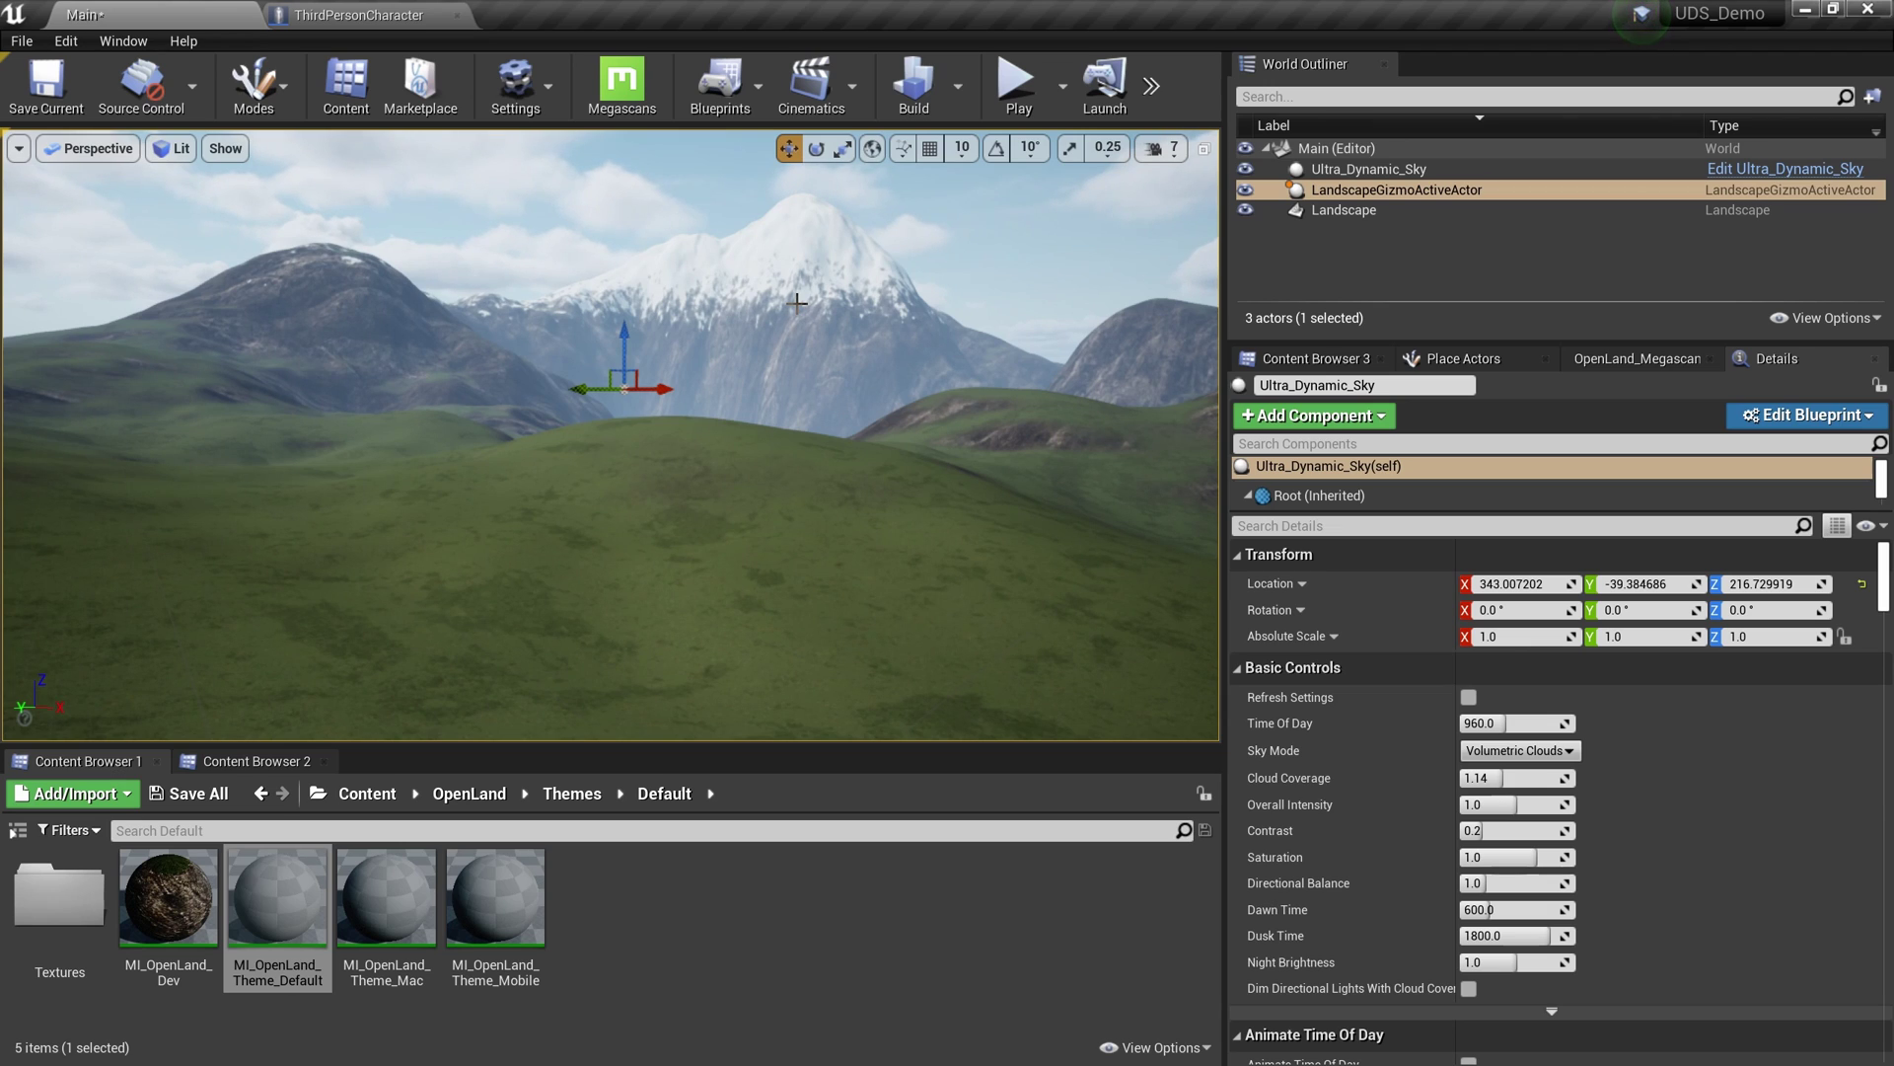
key(ctrl+s)
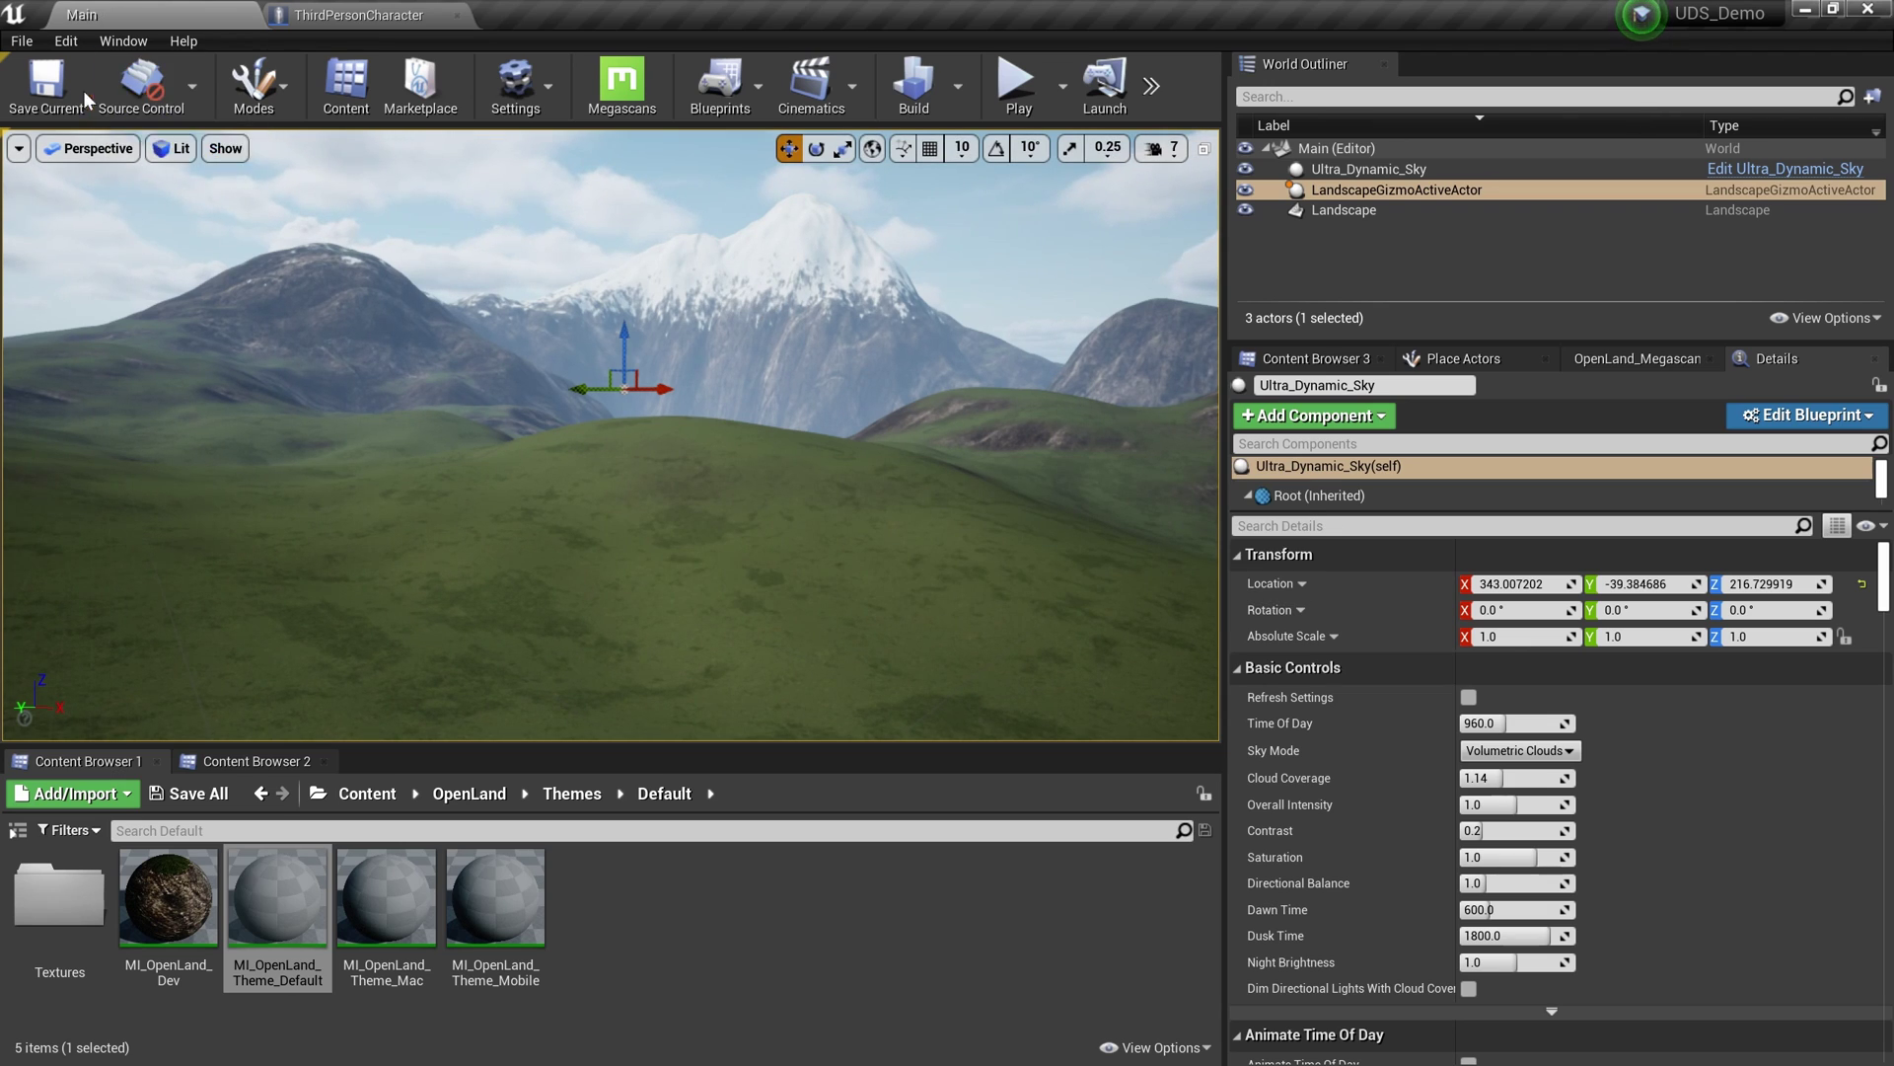
Step: Search the project settings for "virtual" and check whether virtual texture support is enabled, then close the settings
click(66, 40)
click(156, 356)
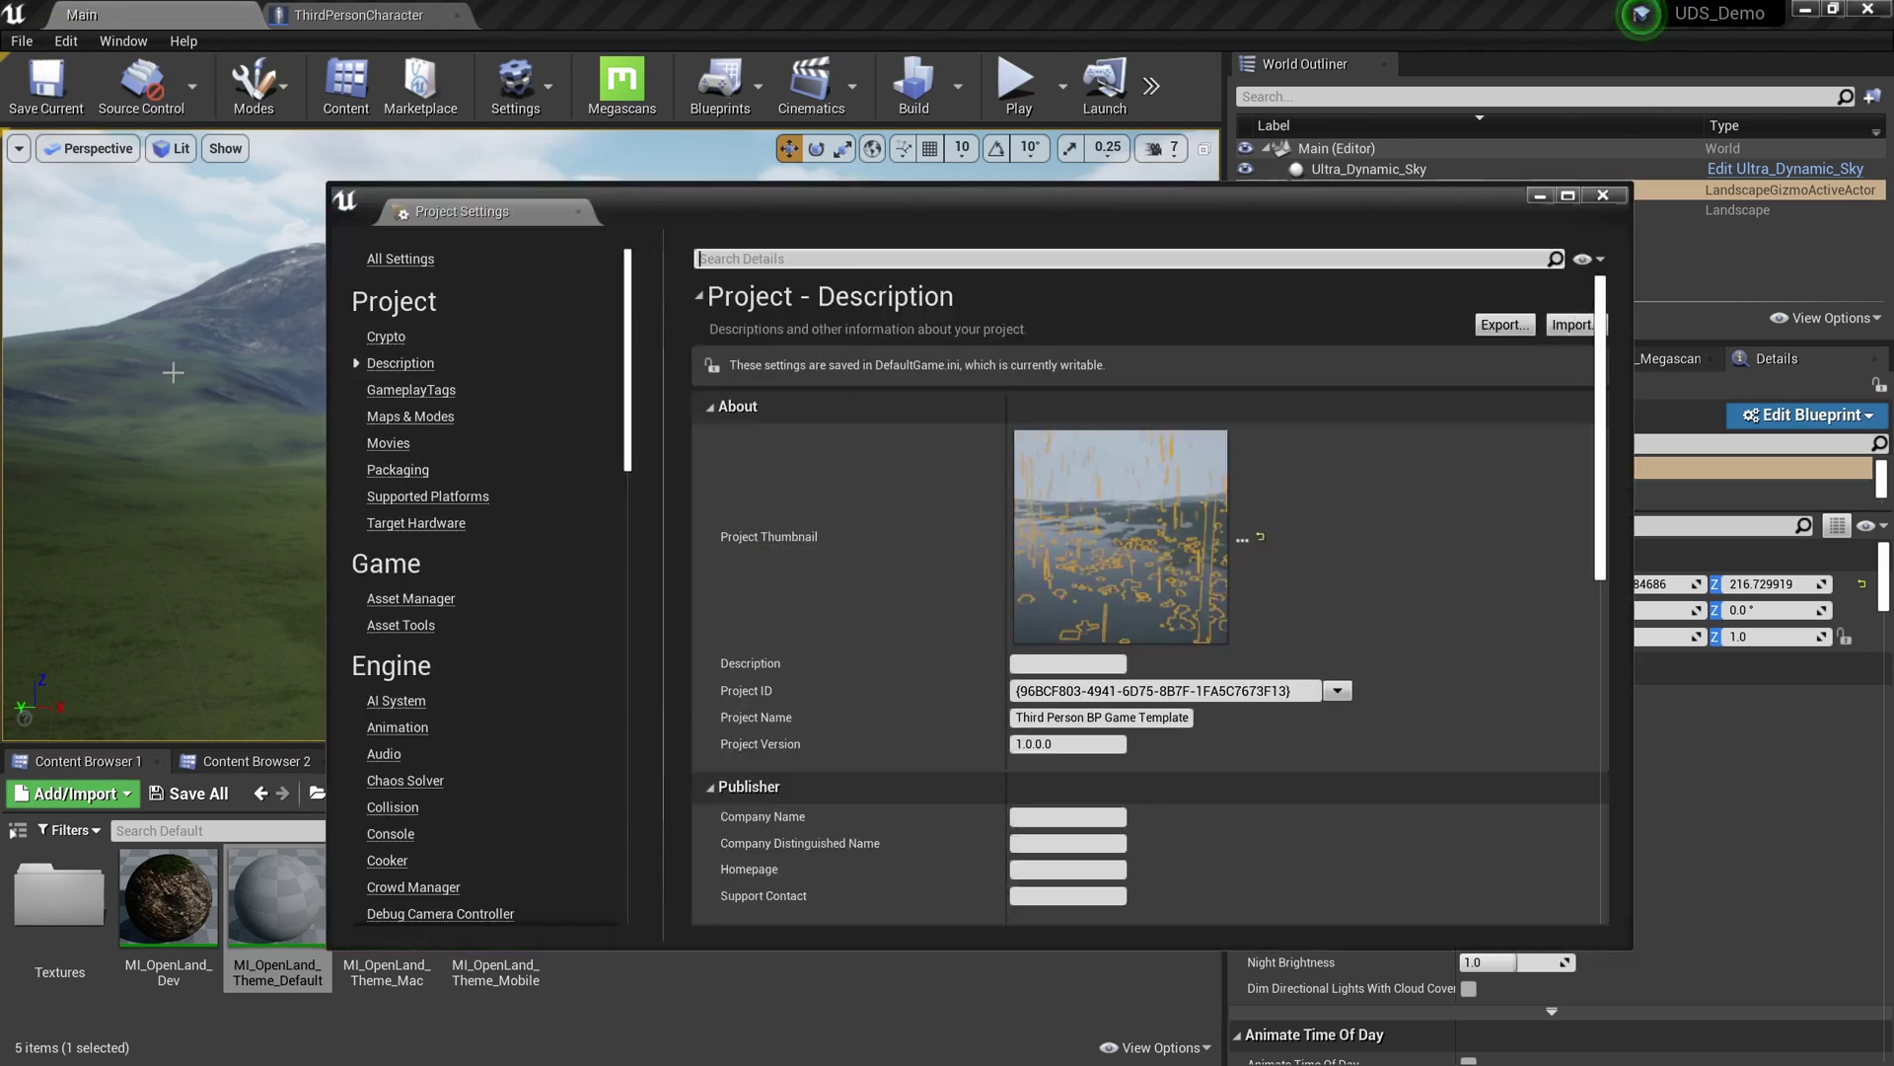
click(790, 258)
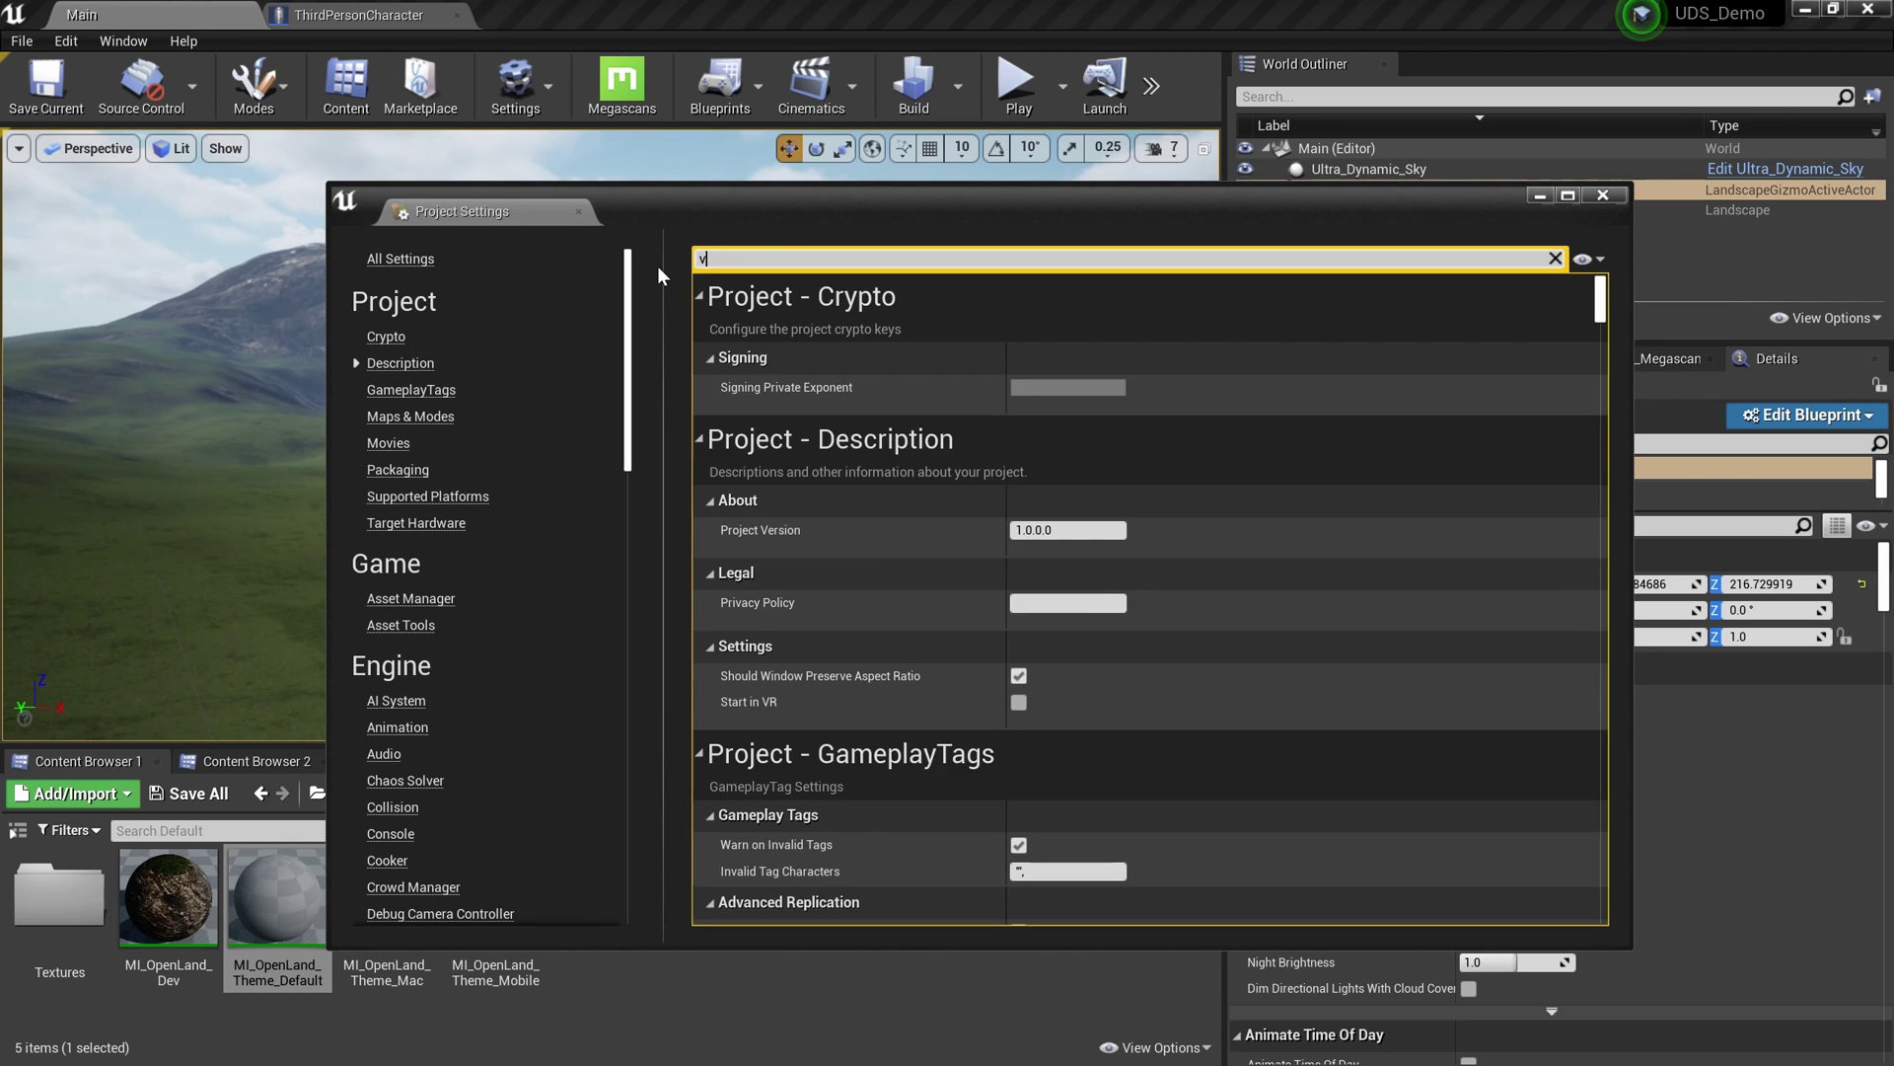
text(virtual)
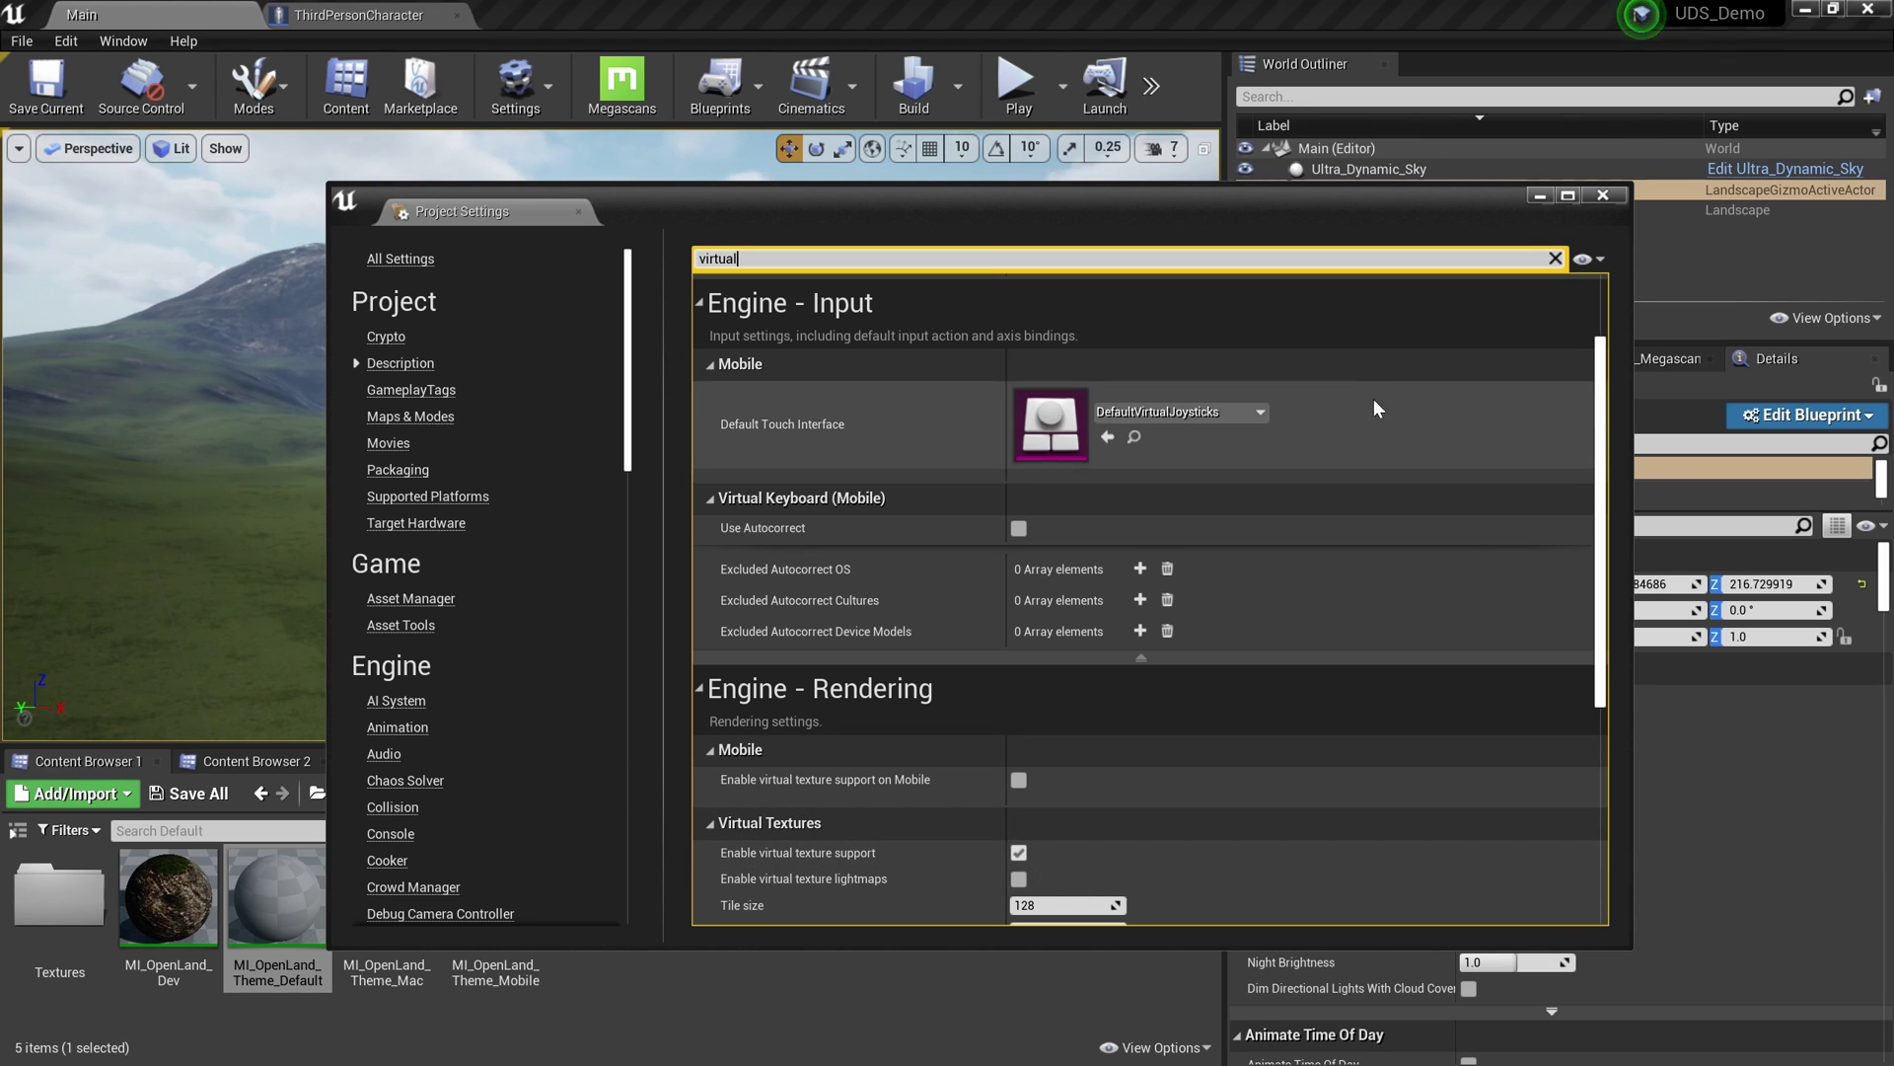
click(1603, 197)
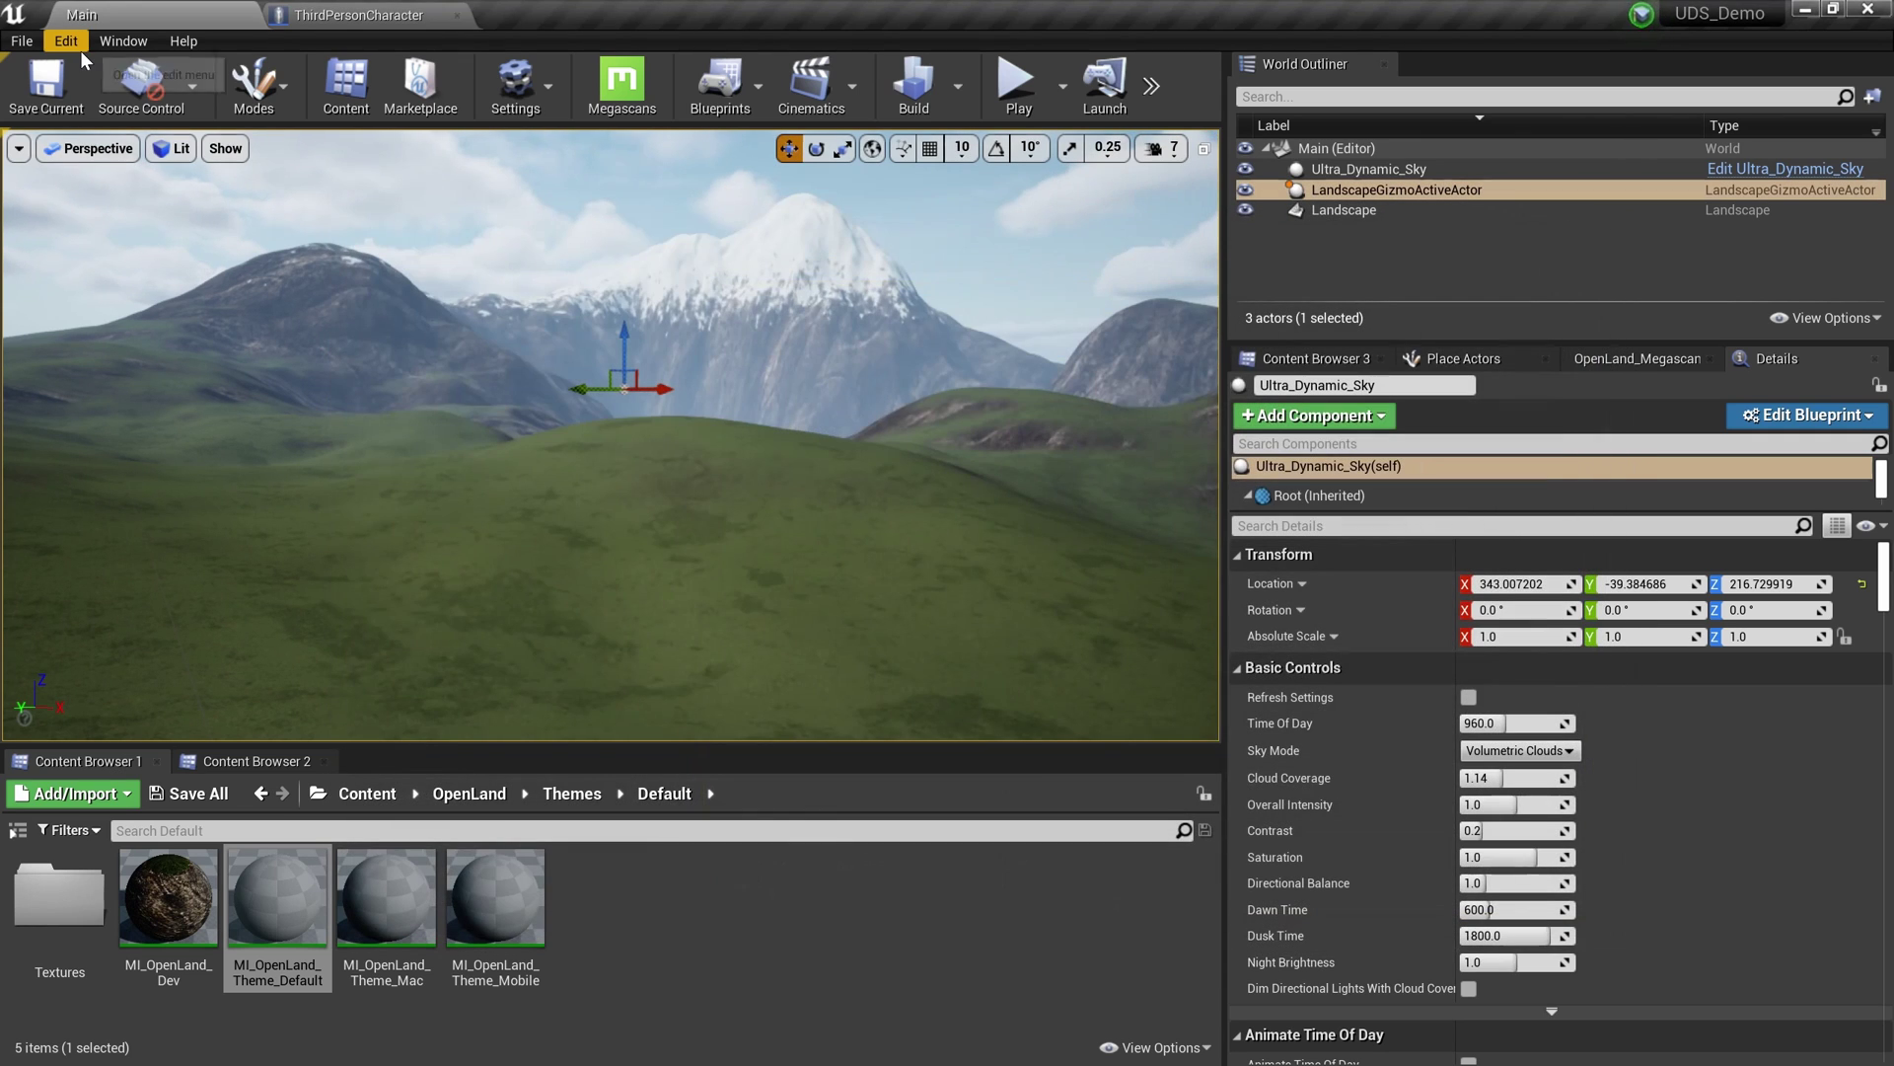
Step: Search the plugins for "virtual" and check whether Virtual Heightfield Mesh is enabled
click(65, 41)
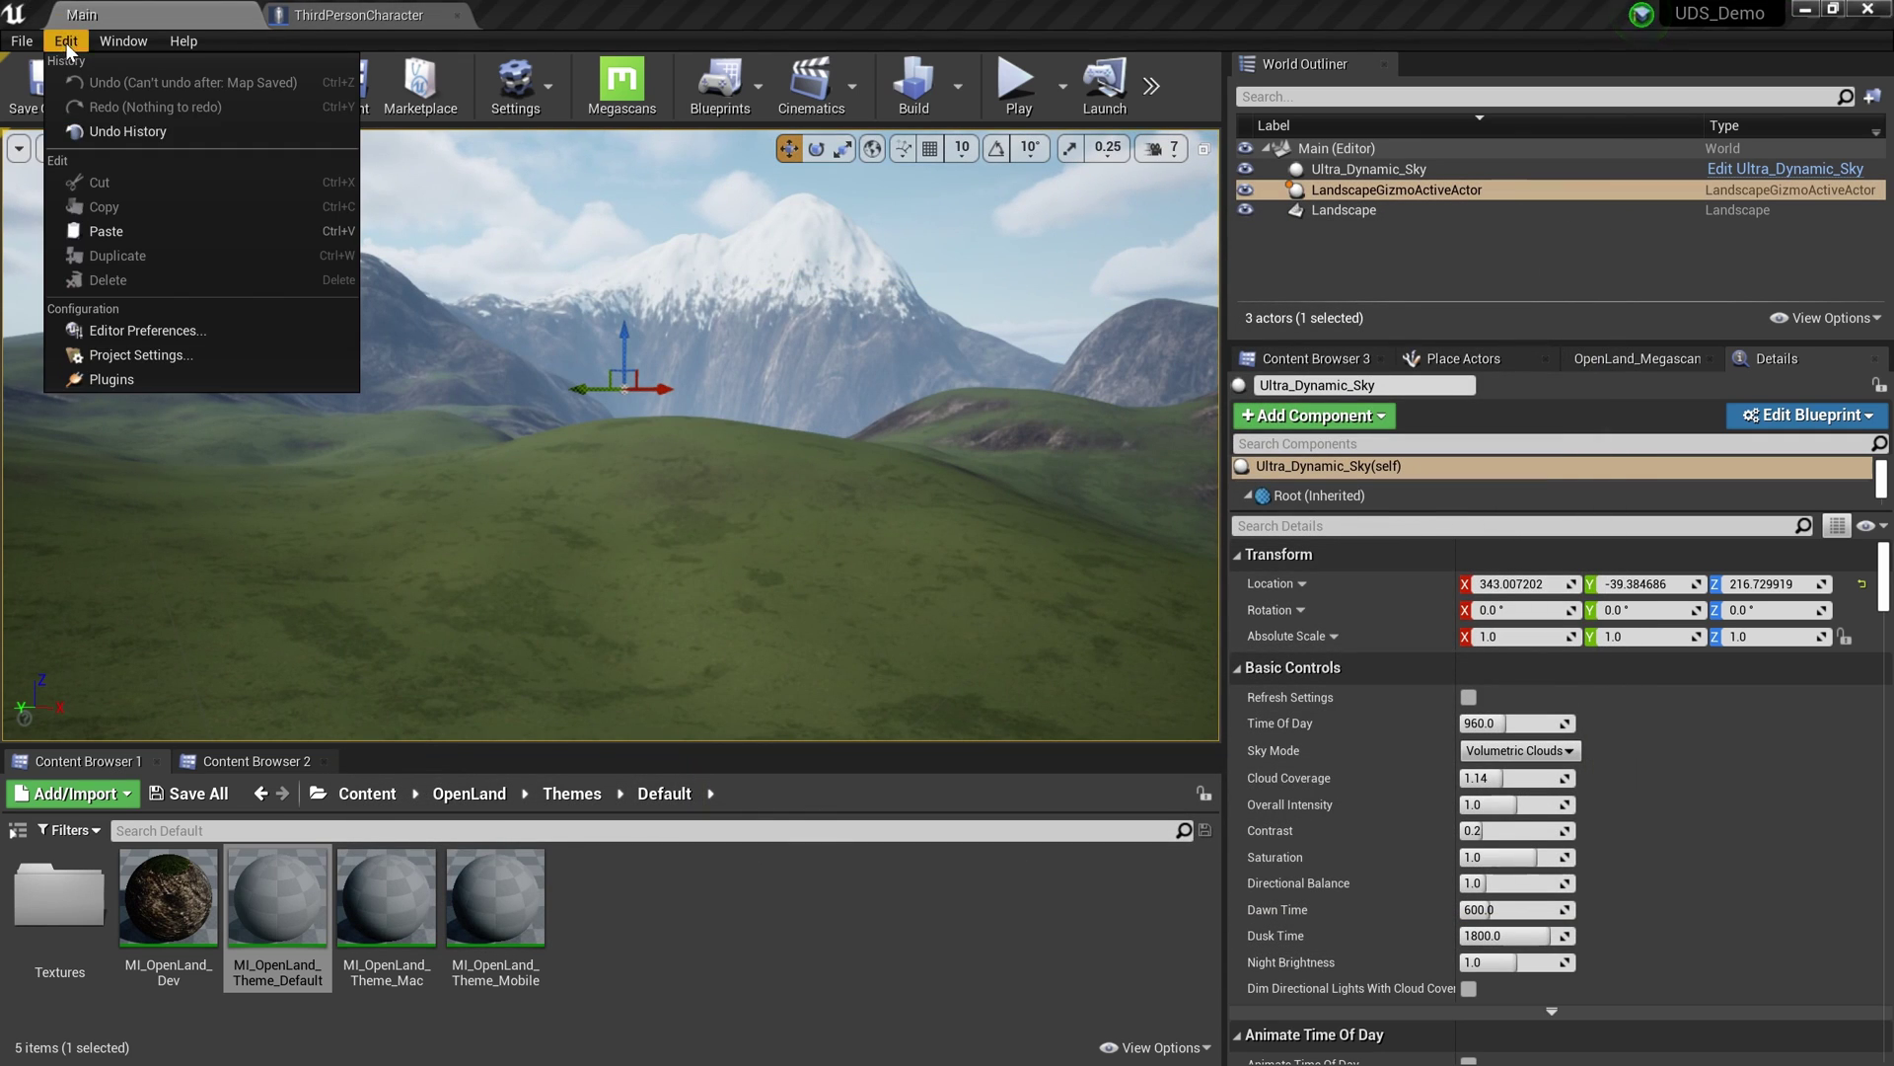
click(124, 380)
click(1157, 247)
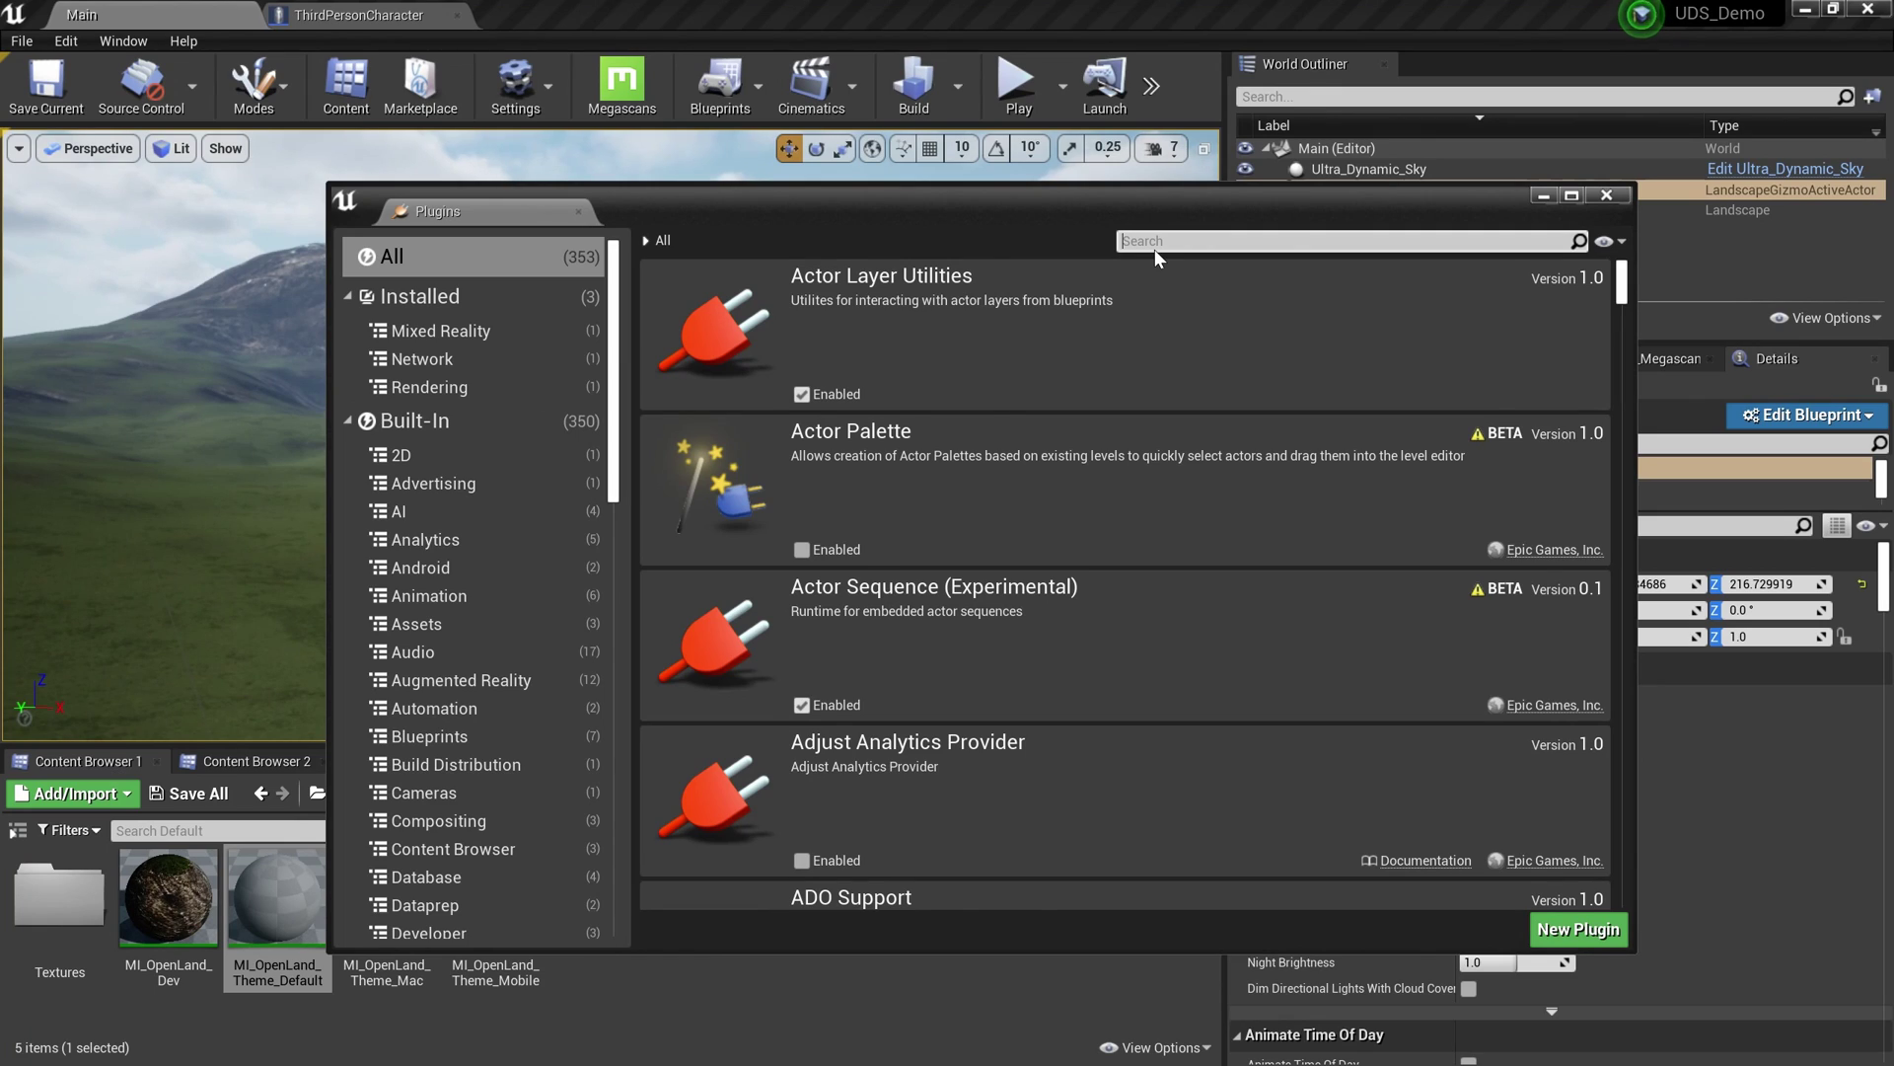
text(virtual)
scroll(1131, 569, down, 2)
scroll(1127, 560, down, 1)
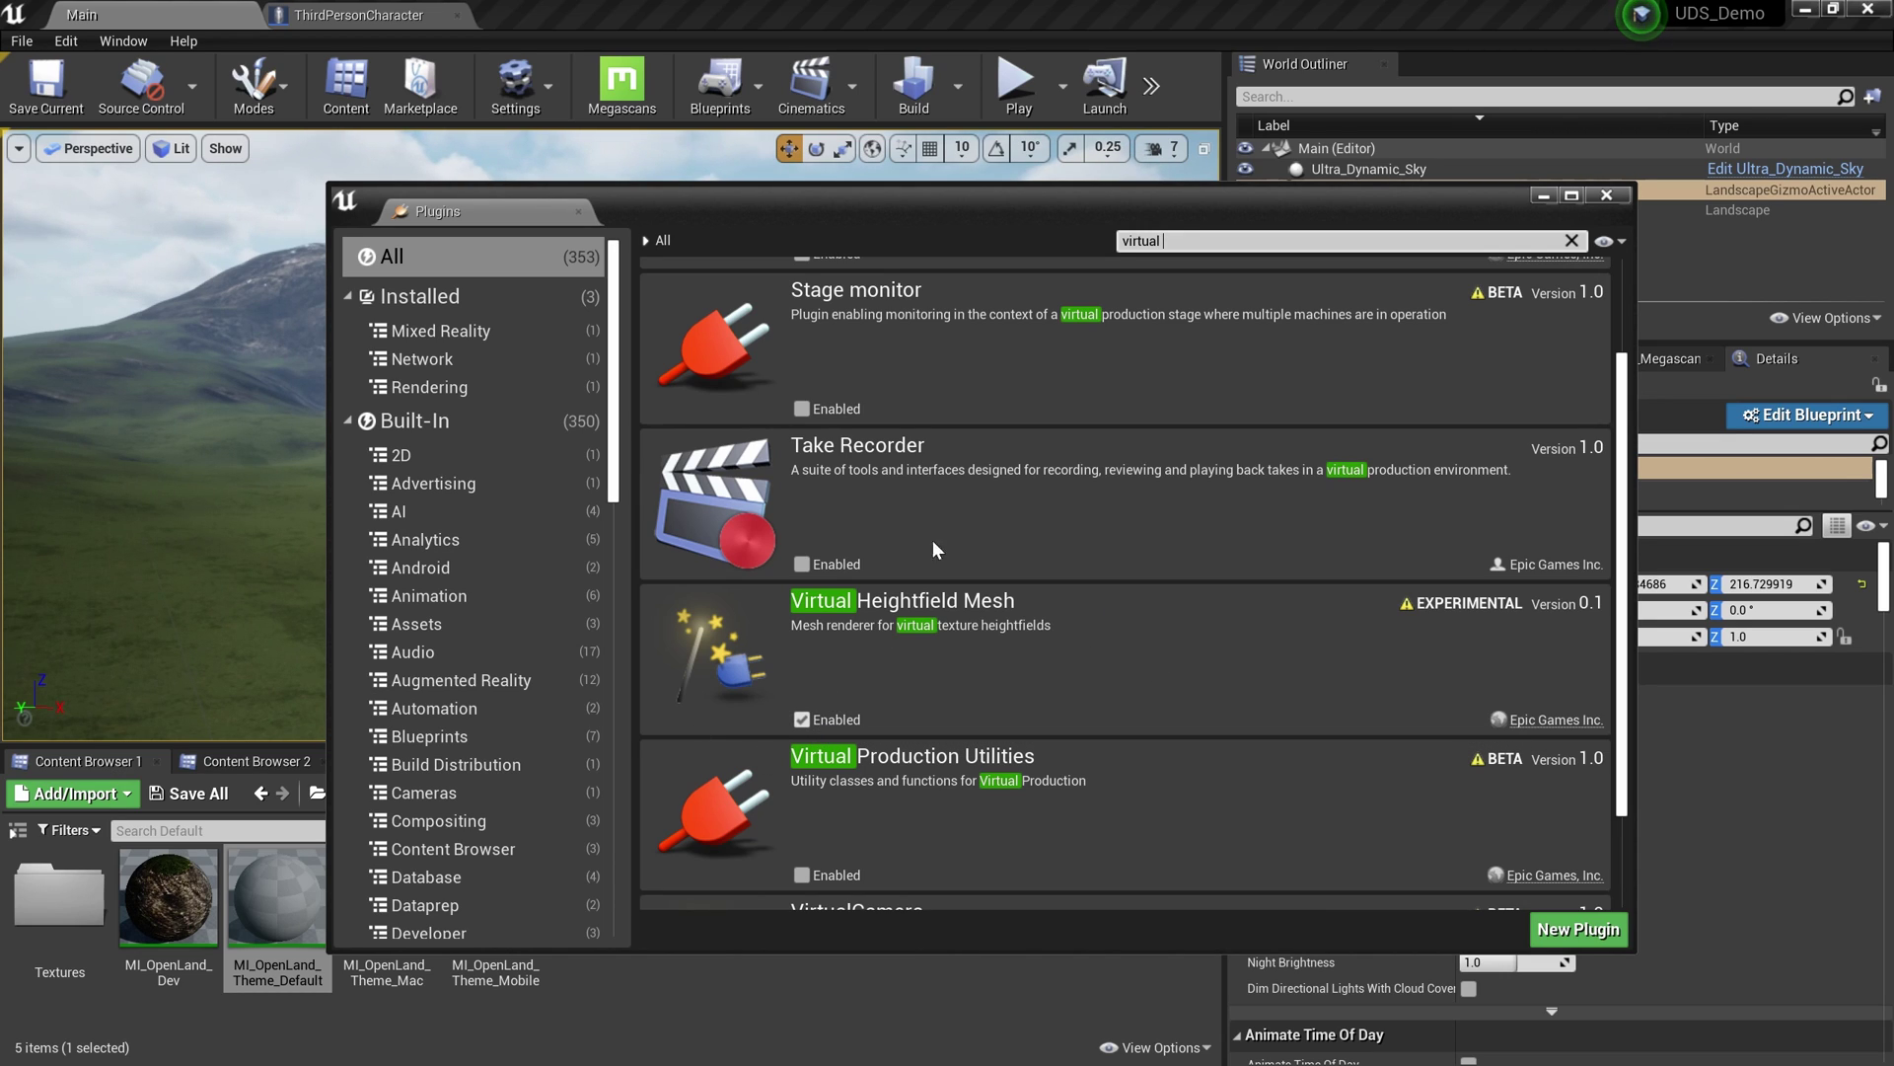
Step: Search the plugins for "editor sc", check whether Editor Scripting Utilities is enabled, and close the plugin list
double_click(1144, 241)
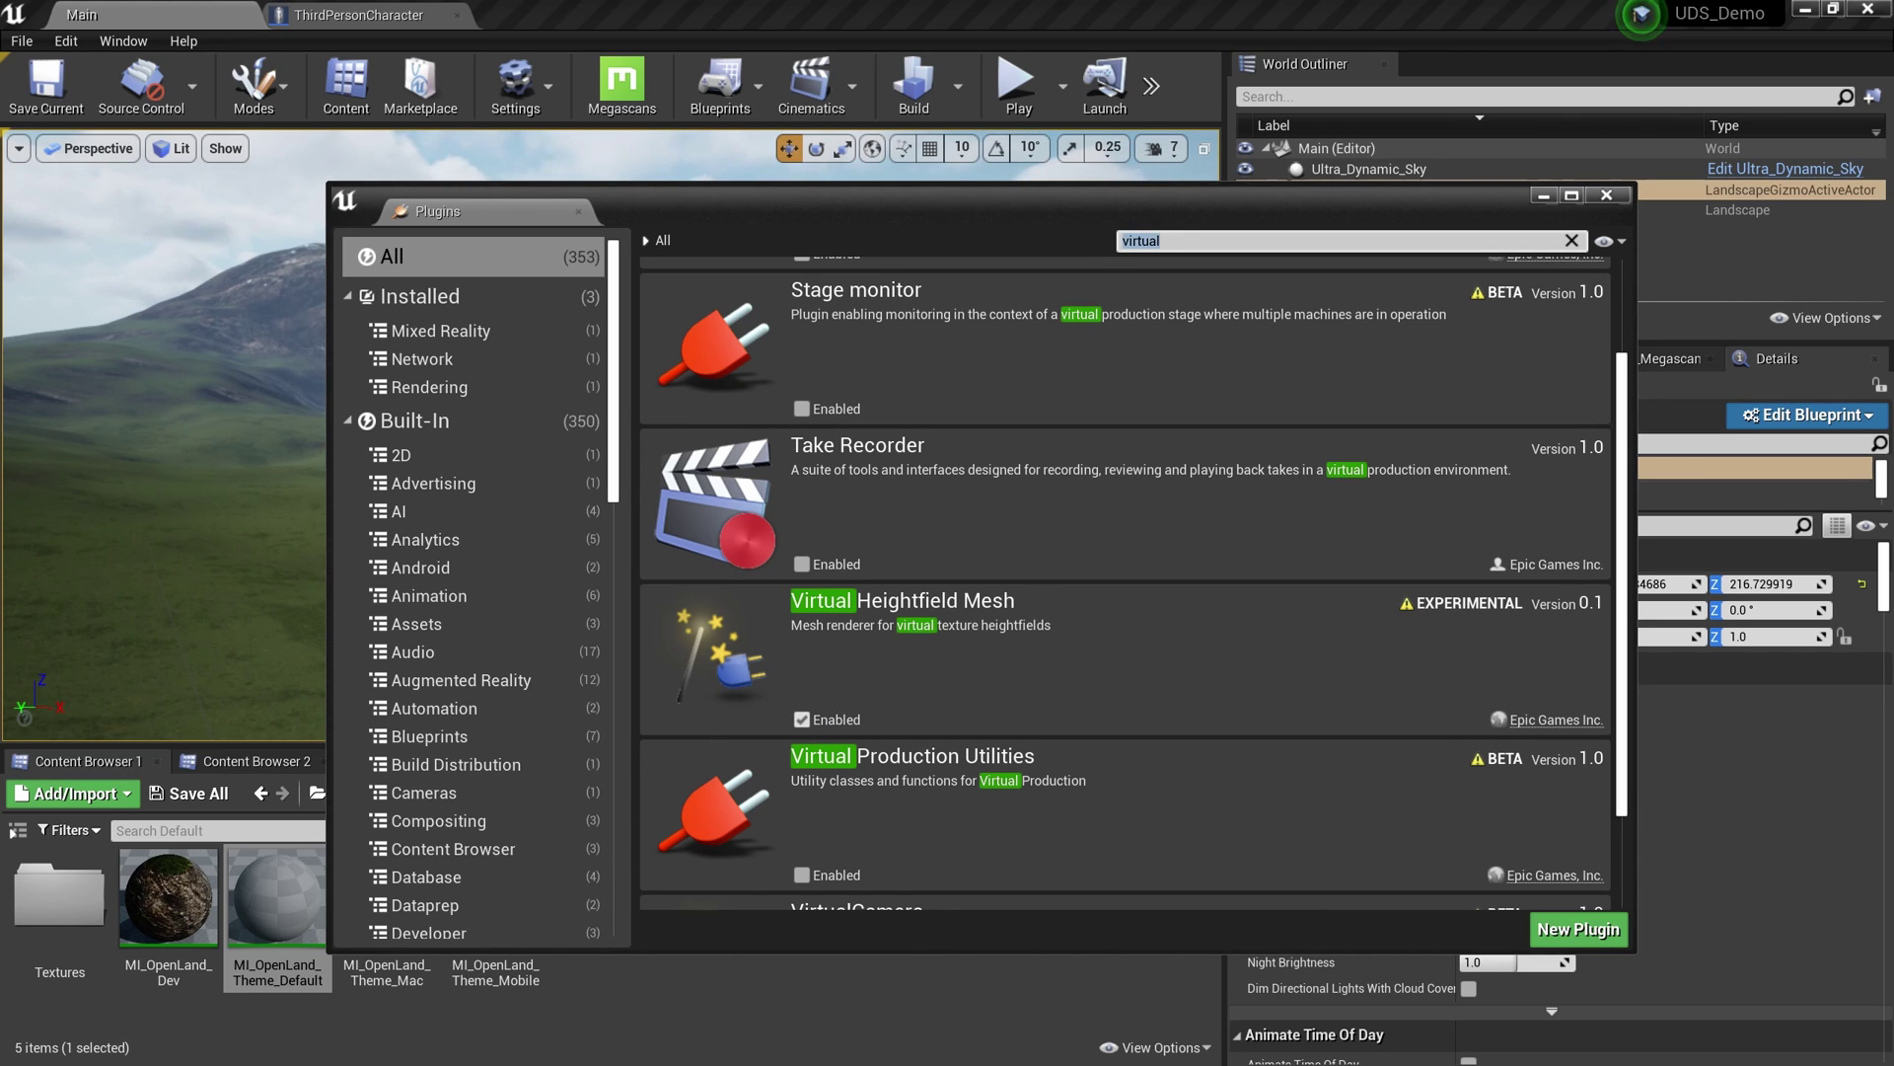
text(editor sc)
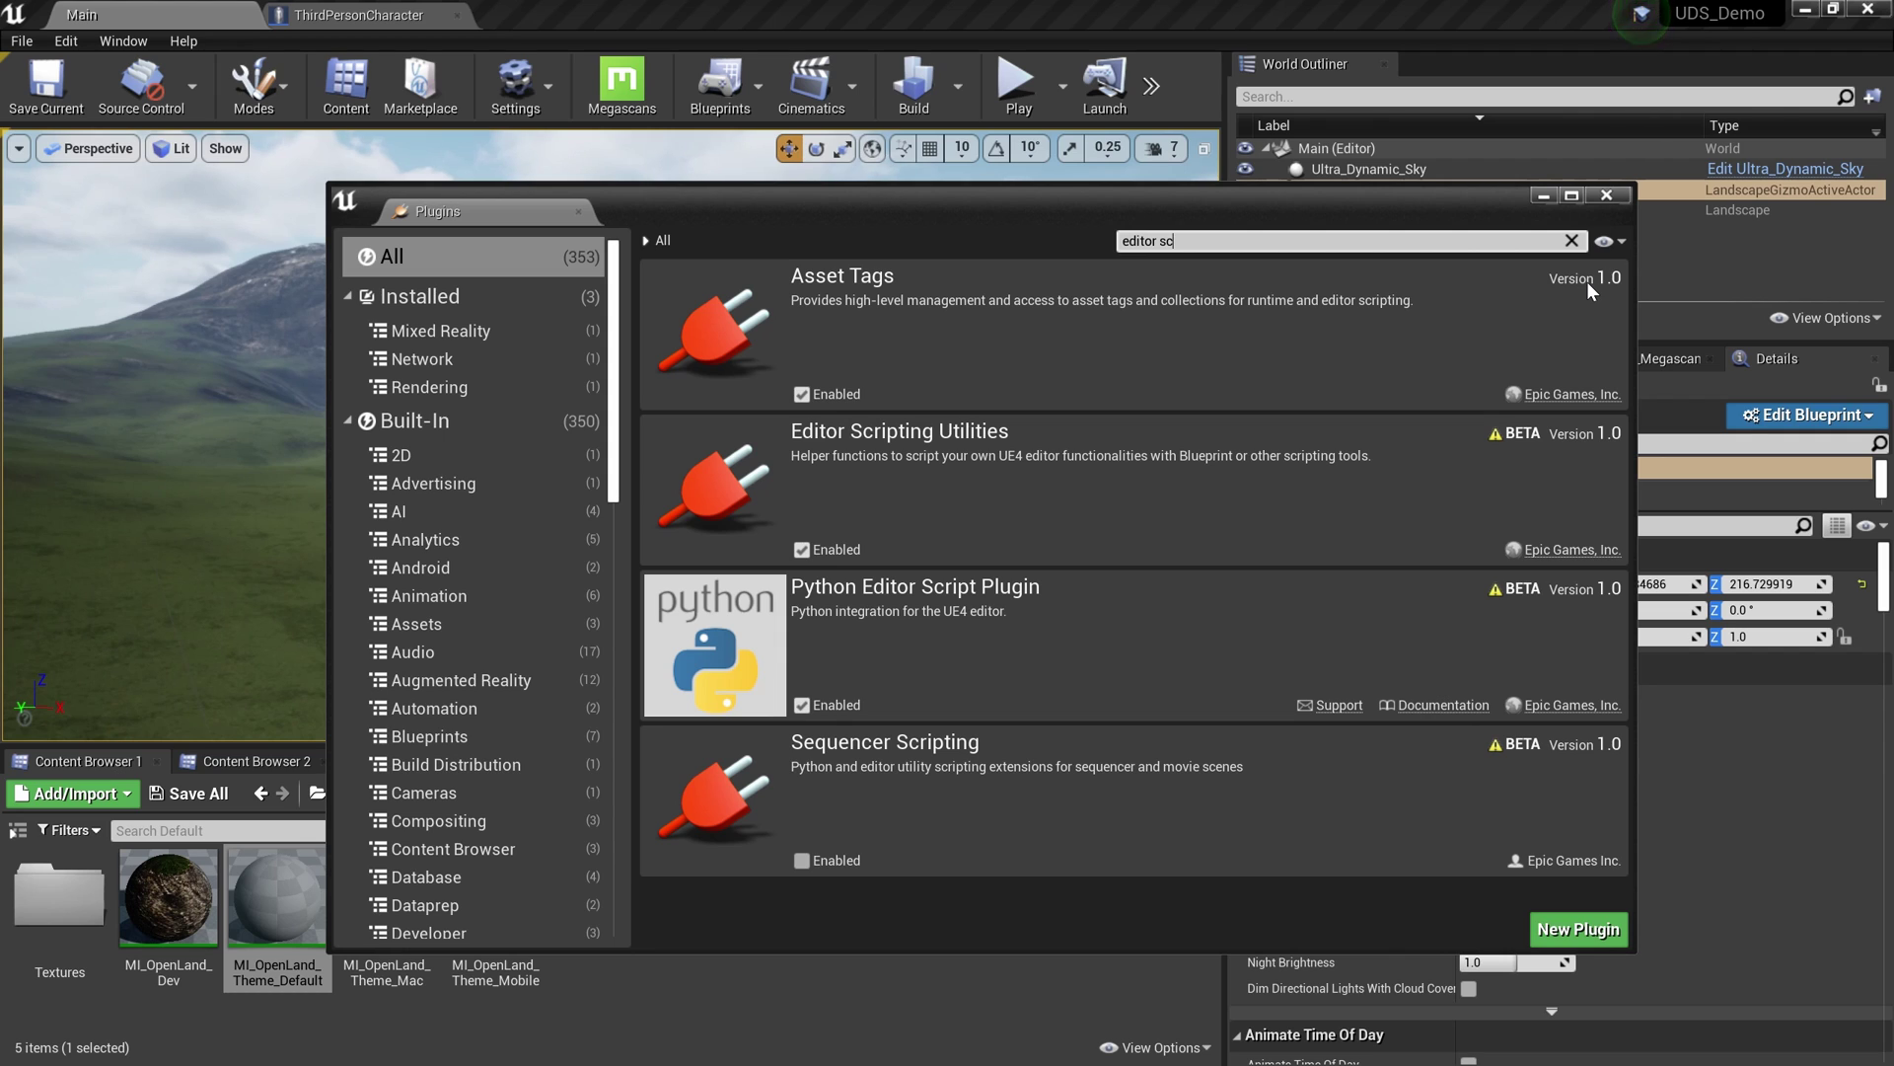
click(1605, 195)
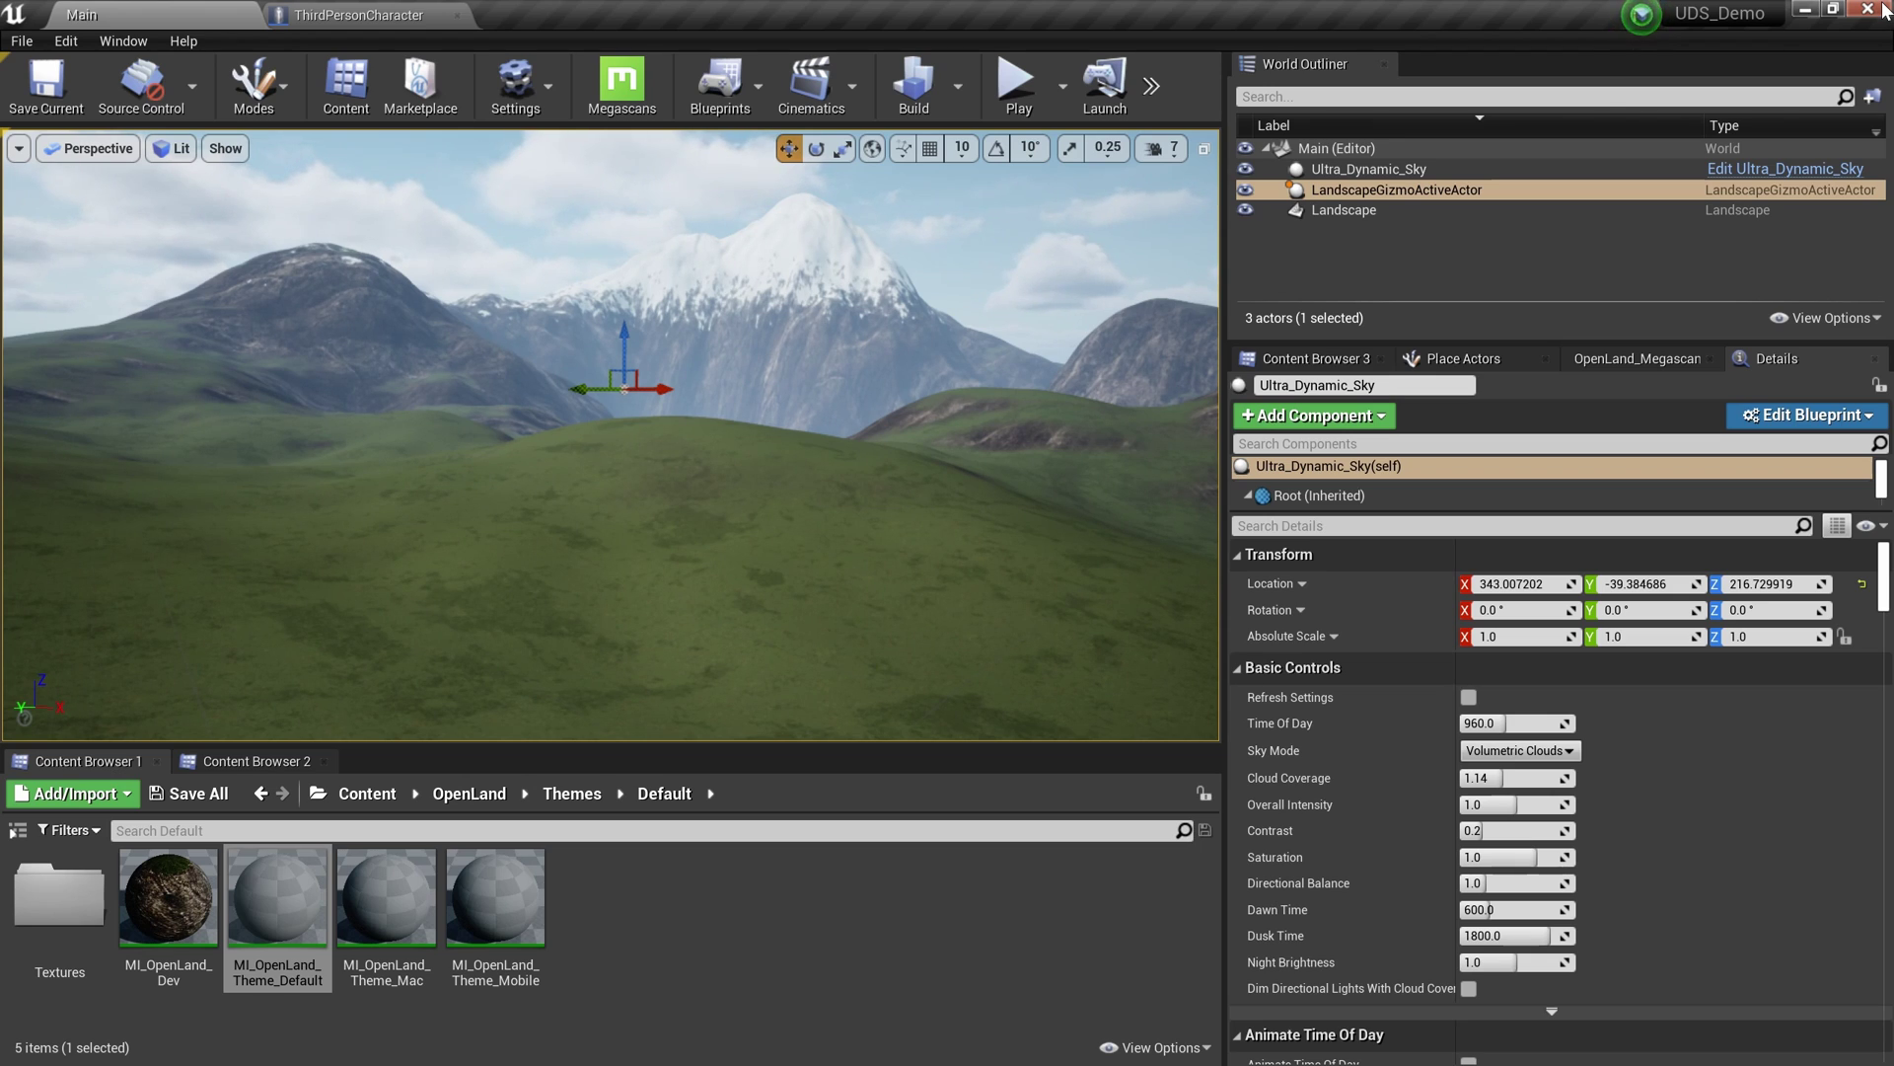
Step: Run OpenLand_HF_Mesh_Widget from the OpenLand/Widgets folder and add HF Mesh support to the landscape
click(470, 794)
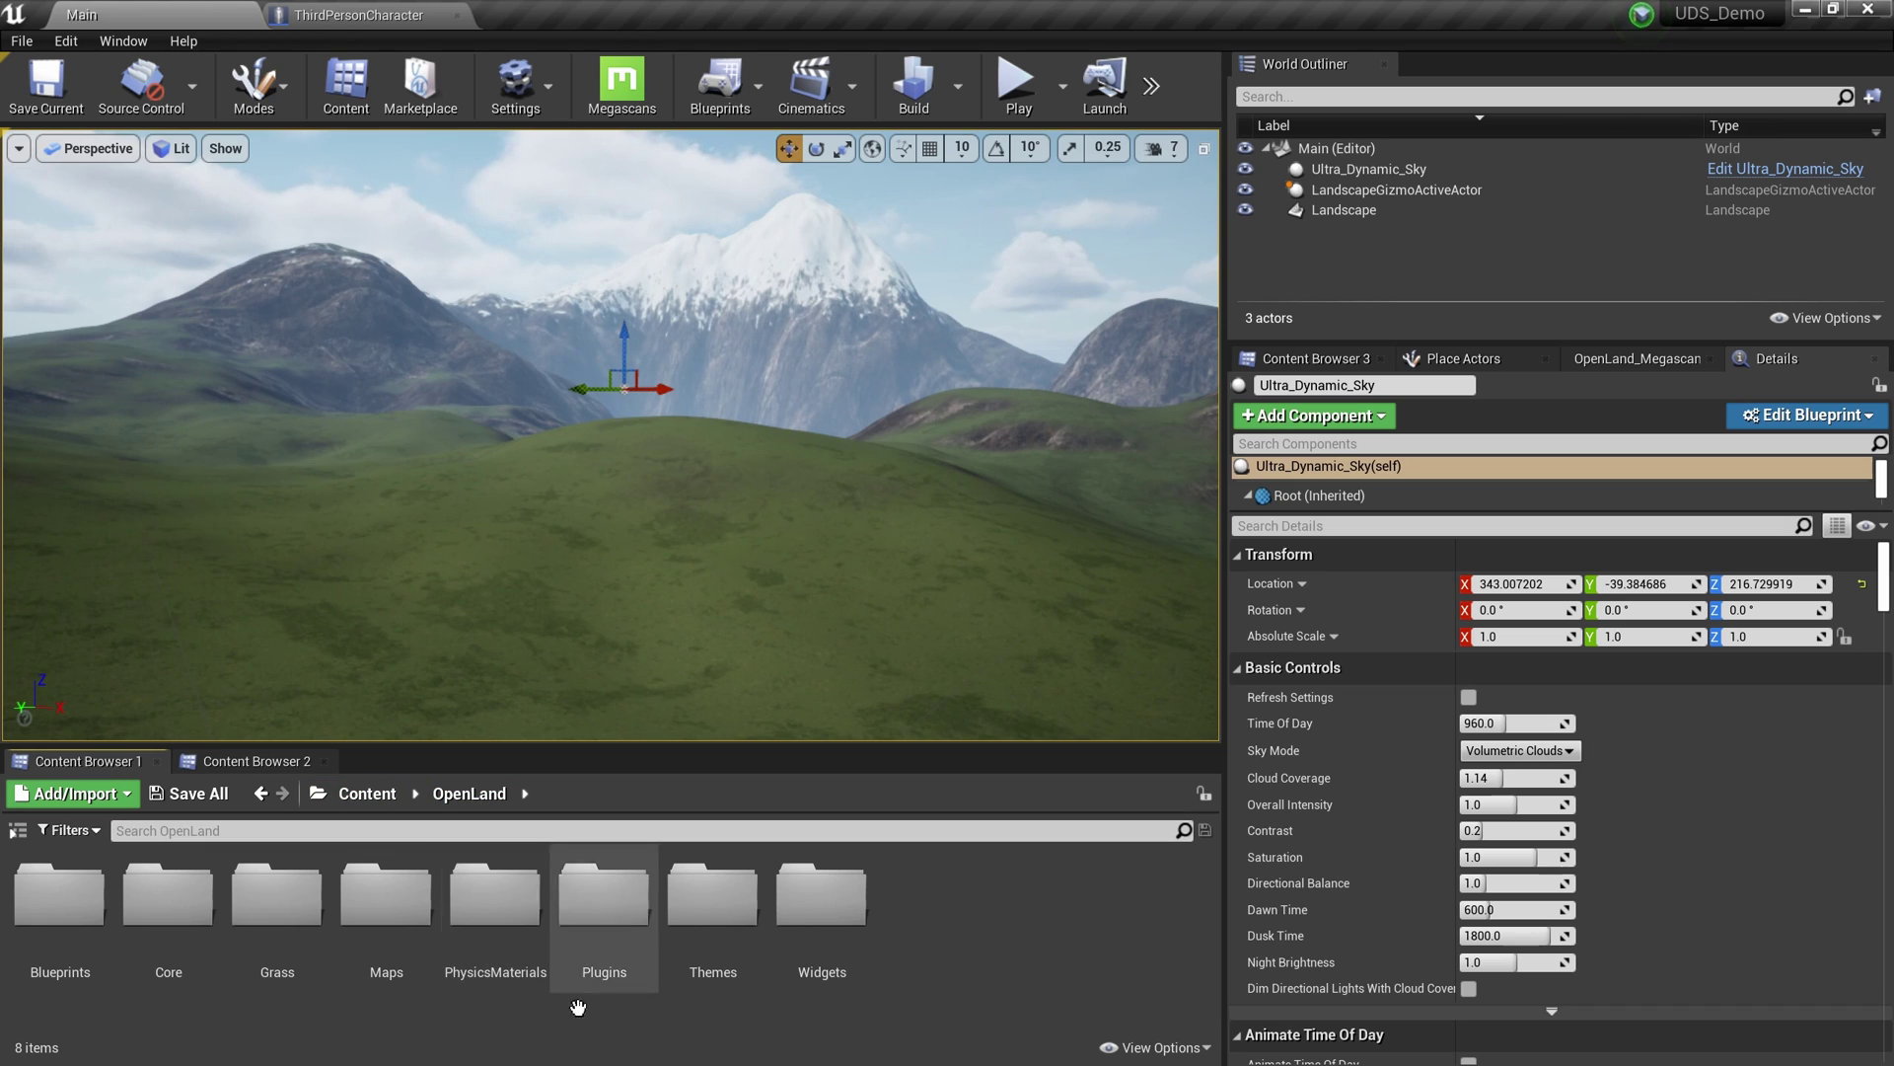
double_click(824, 913)
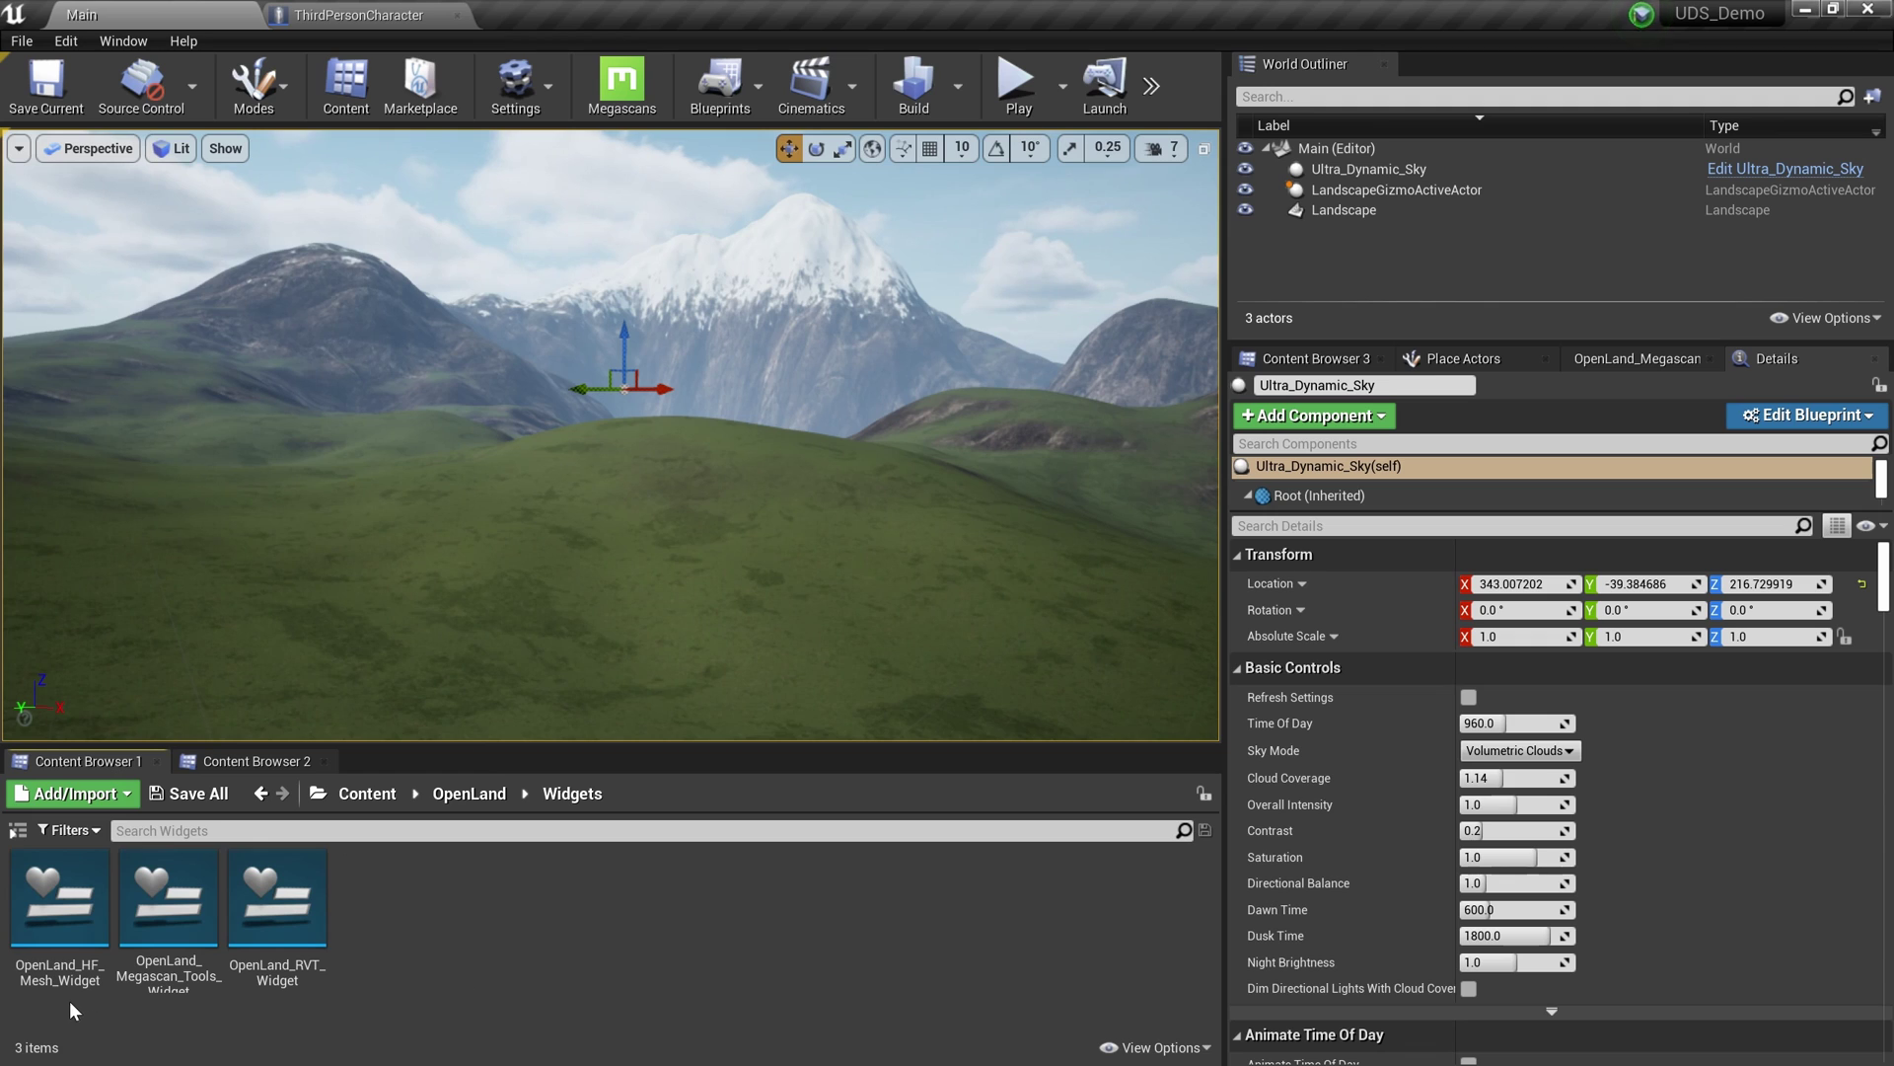
click(79, 972)
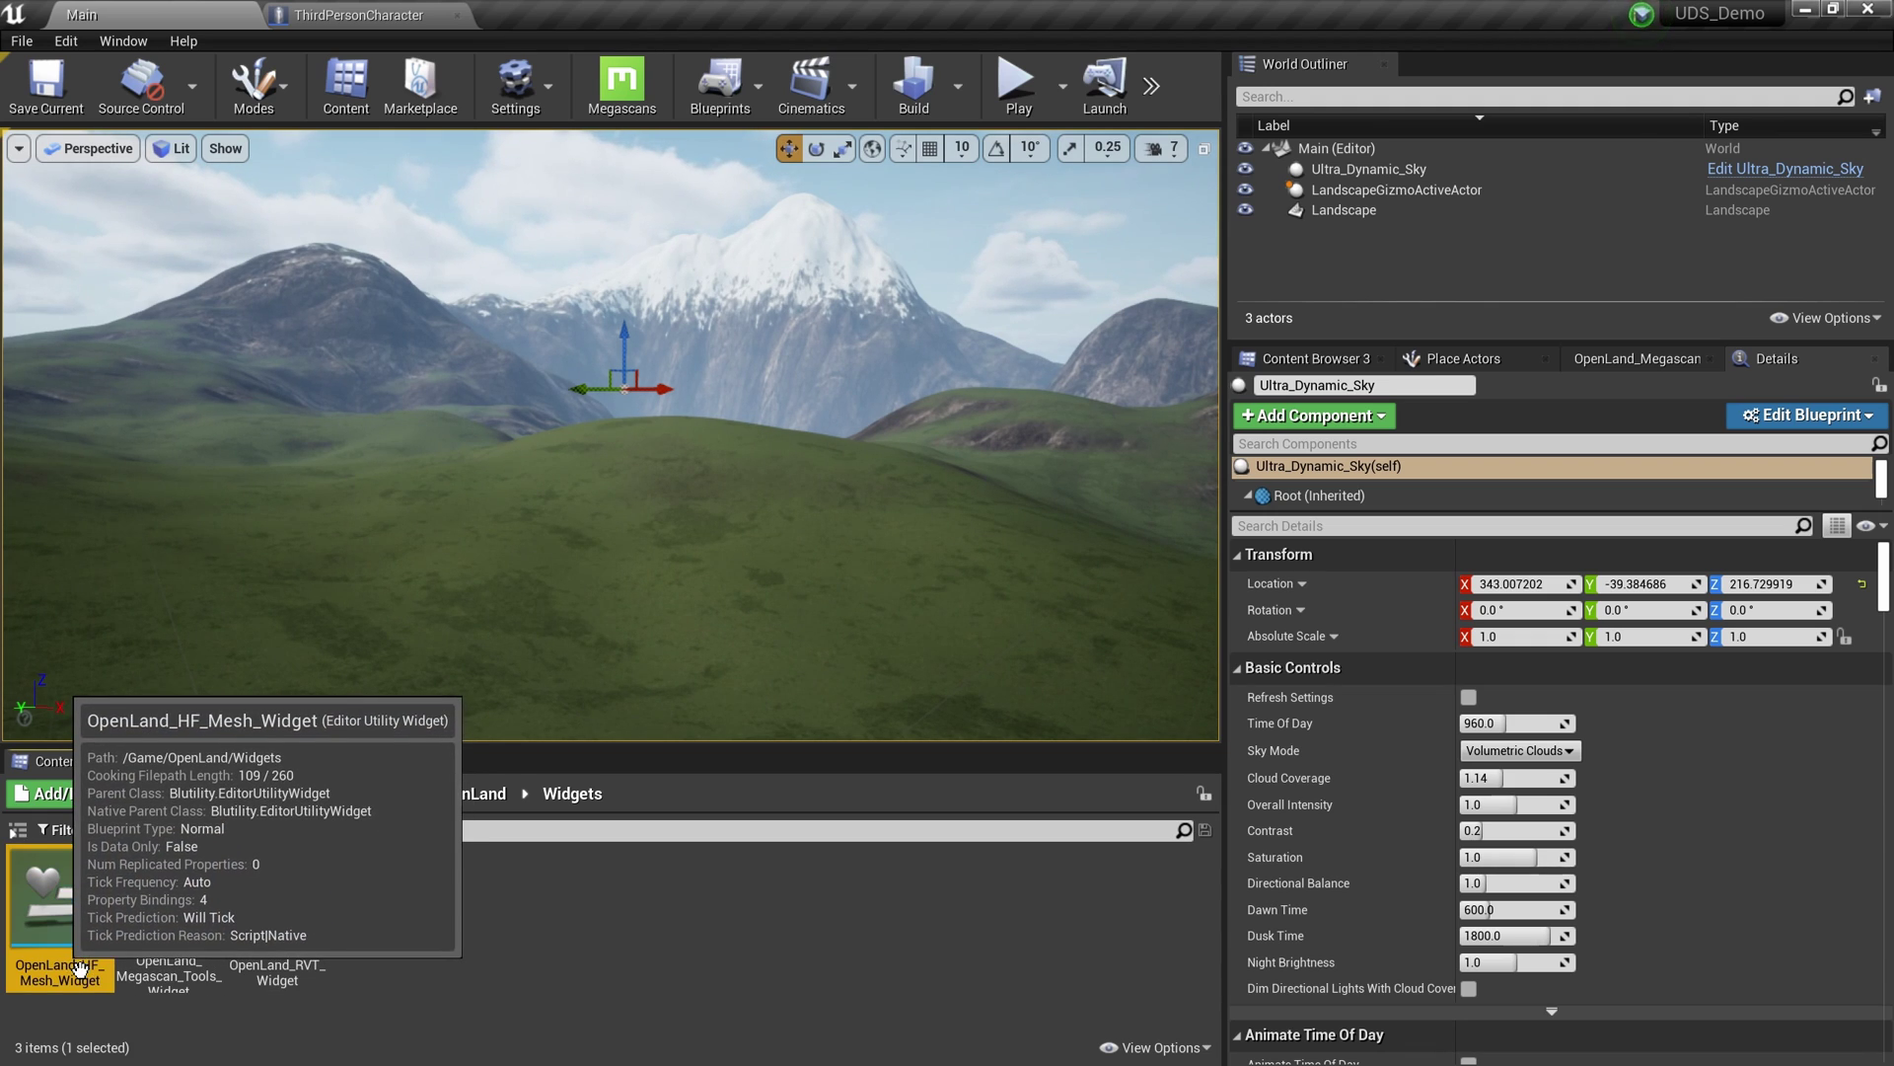
right_click(79, 969)
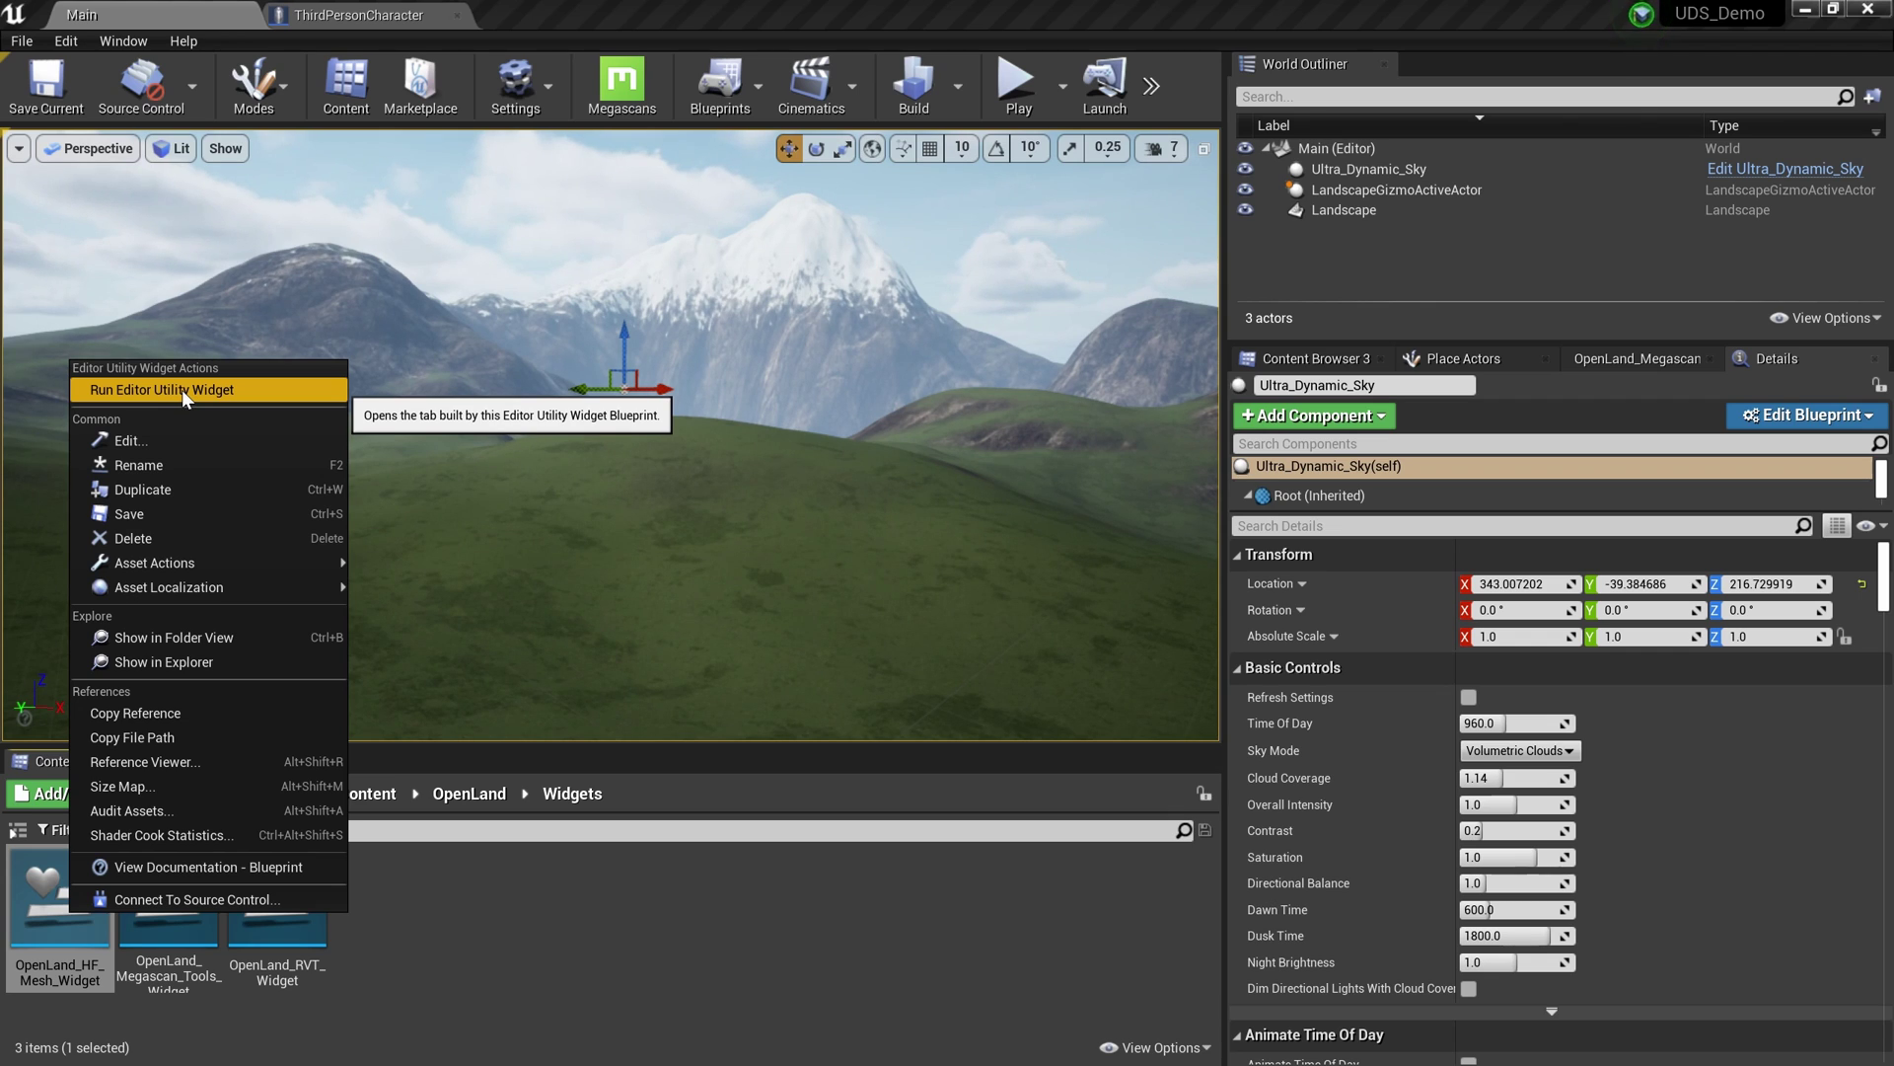
click(182, 389)
drag(359, 453, 641, 395)
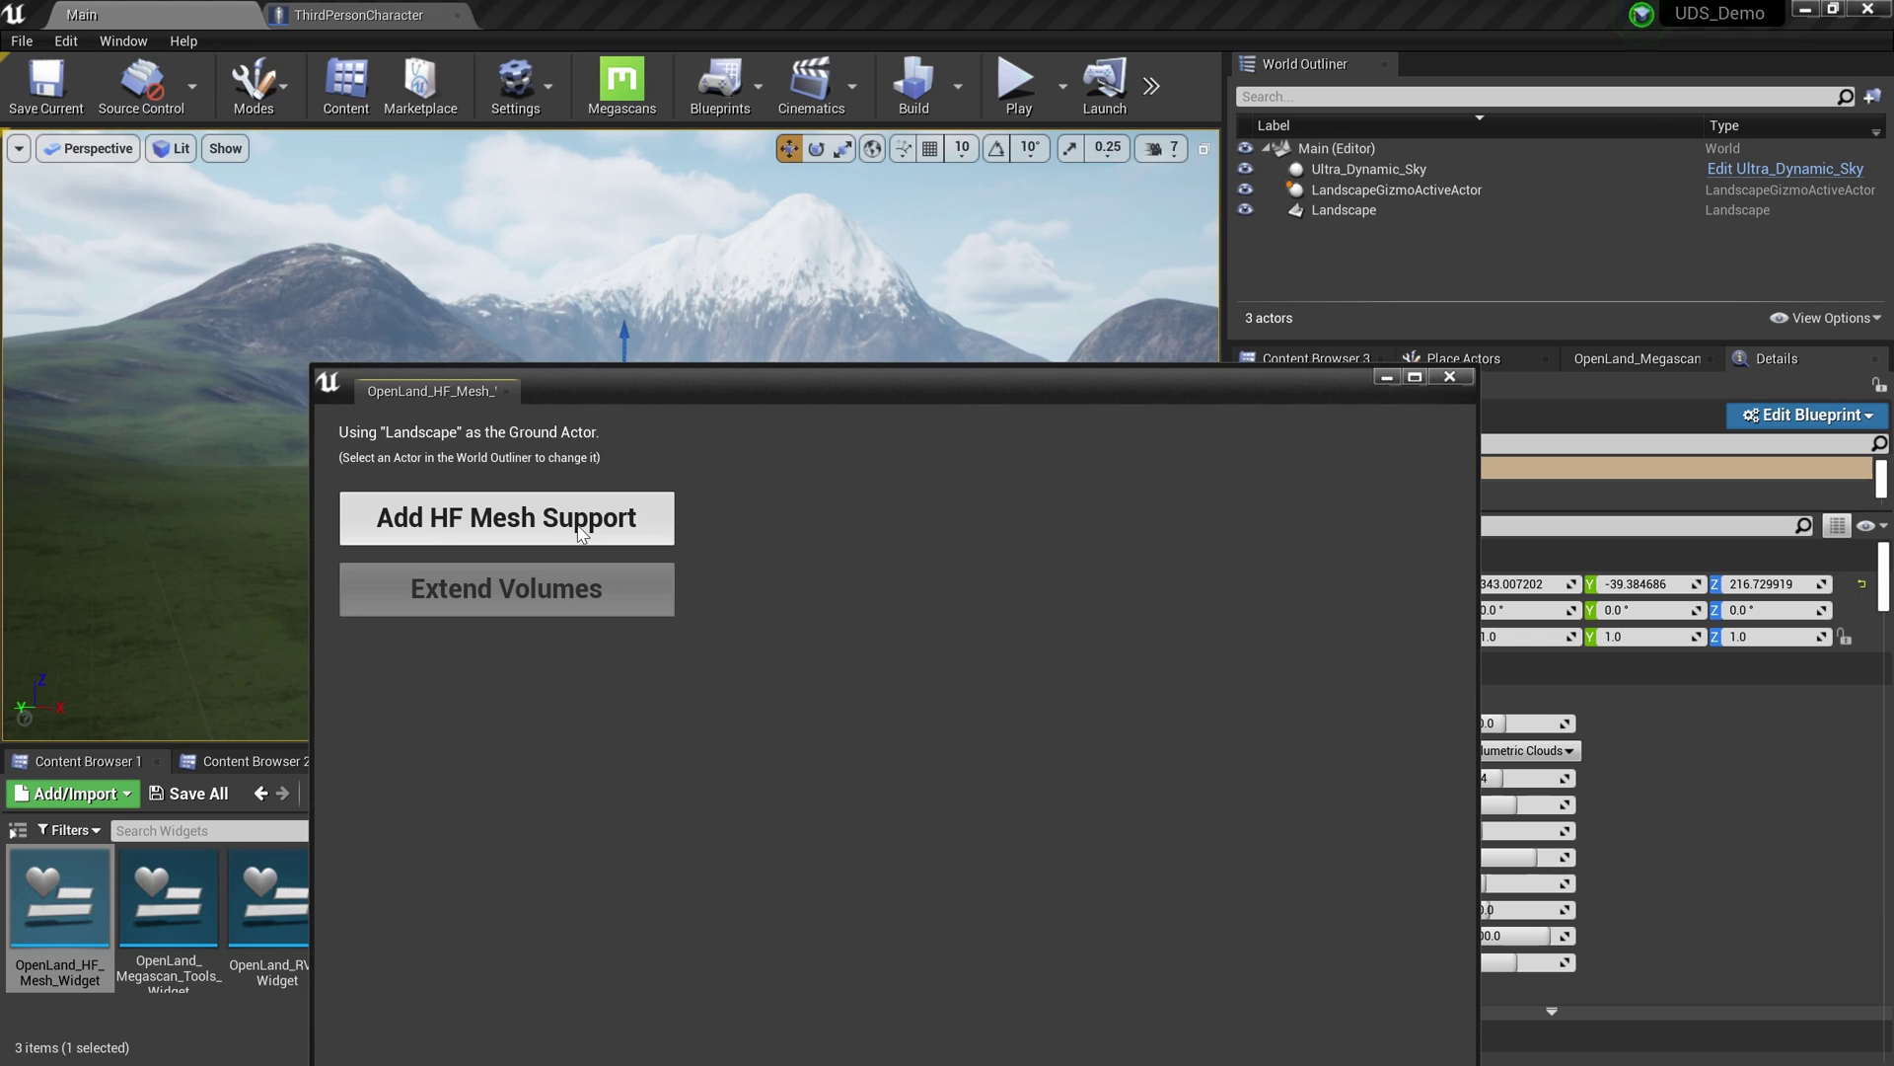
click(513, 529)
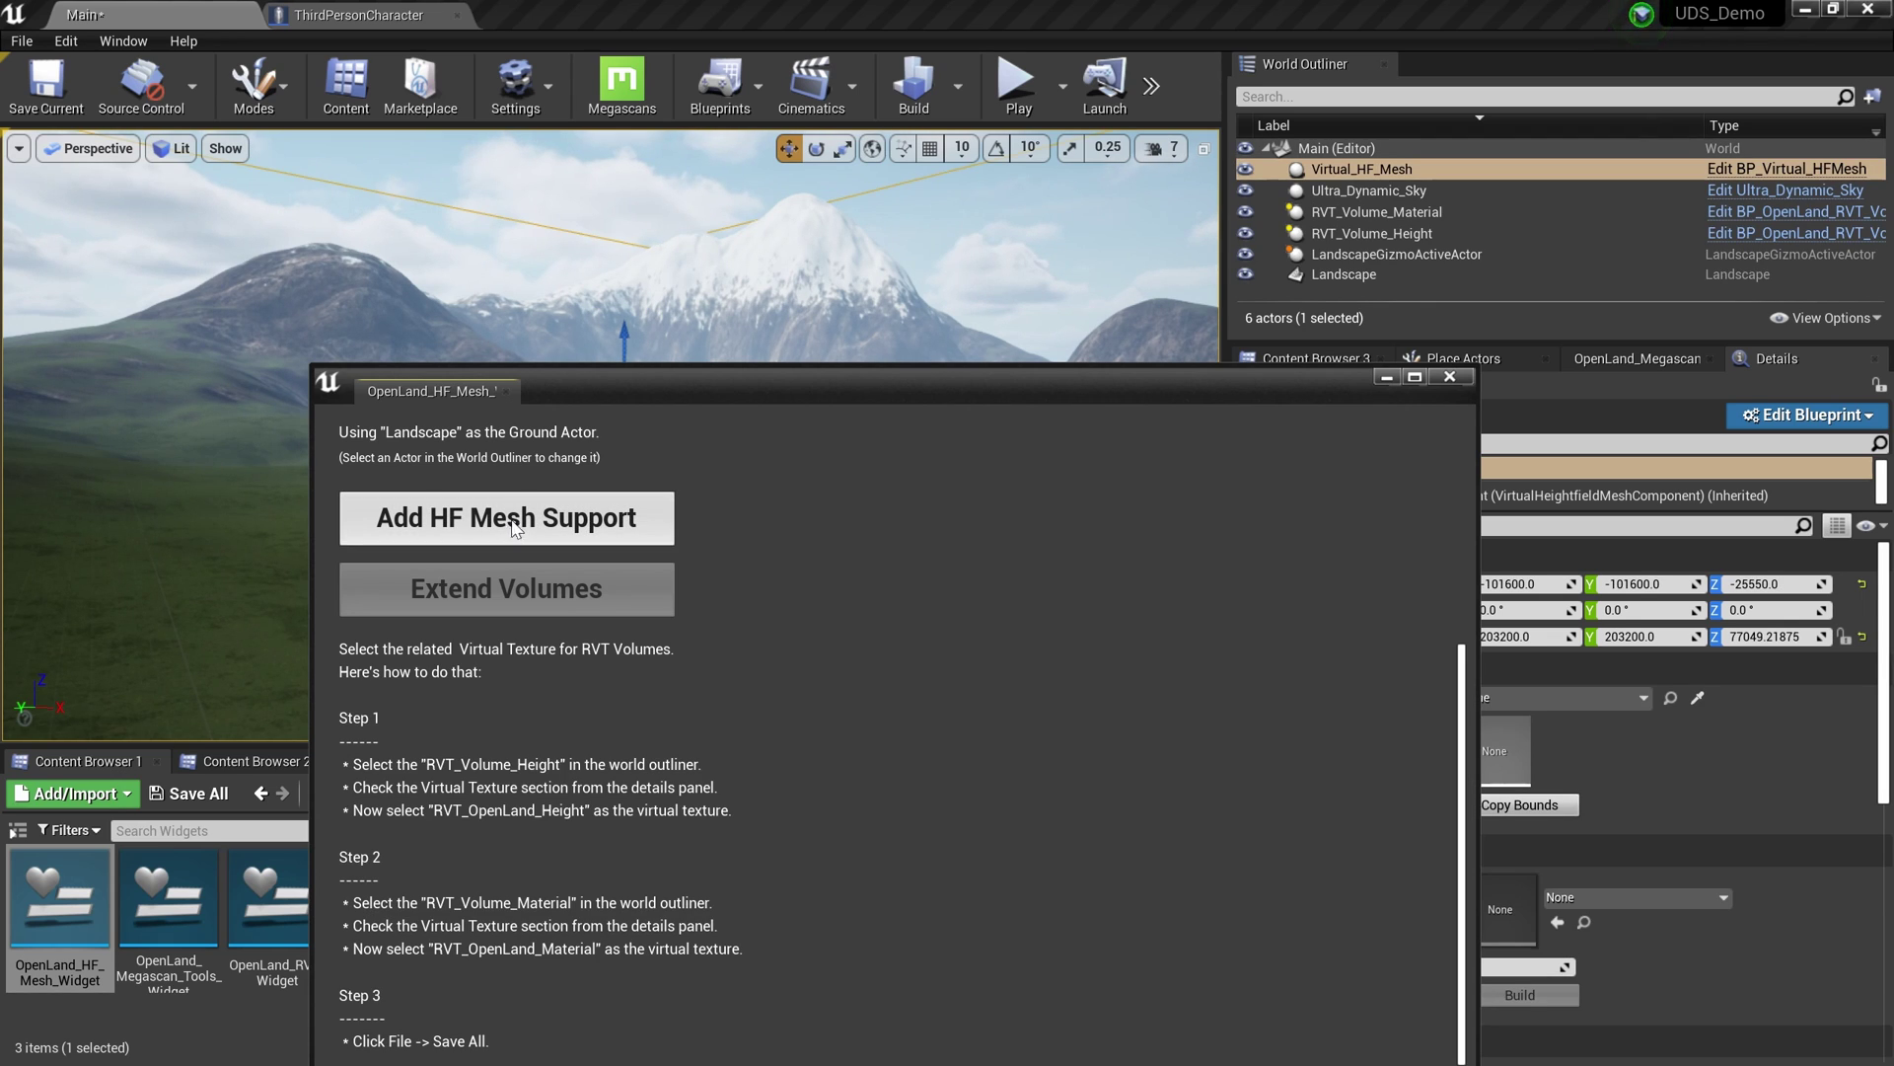
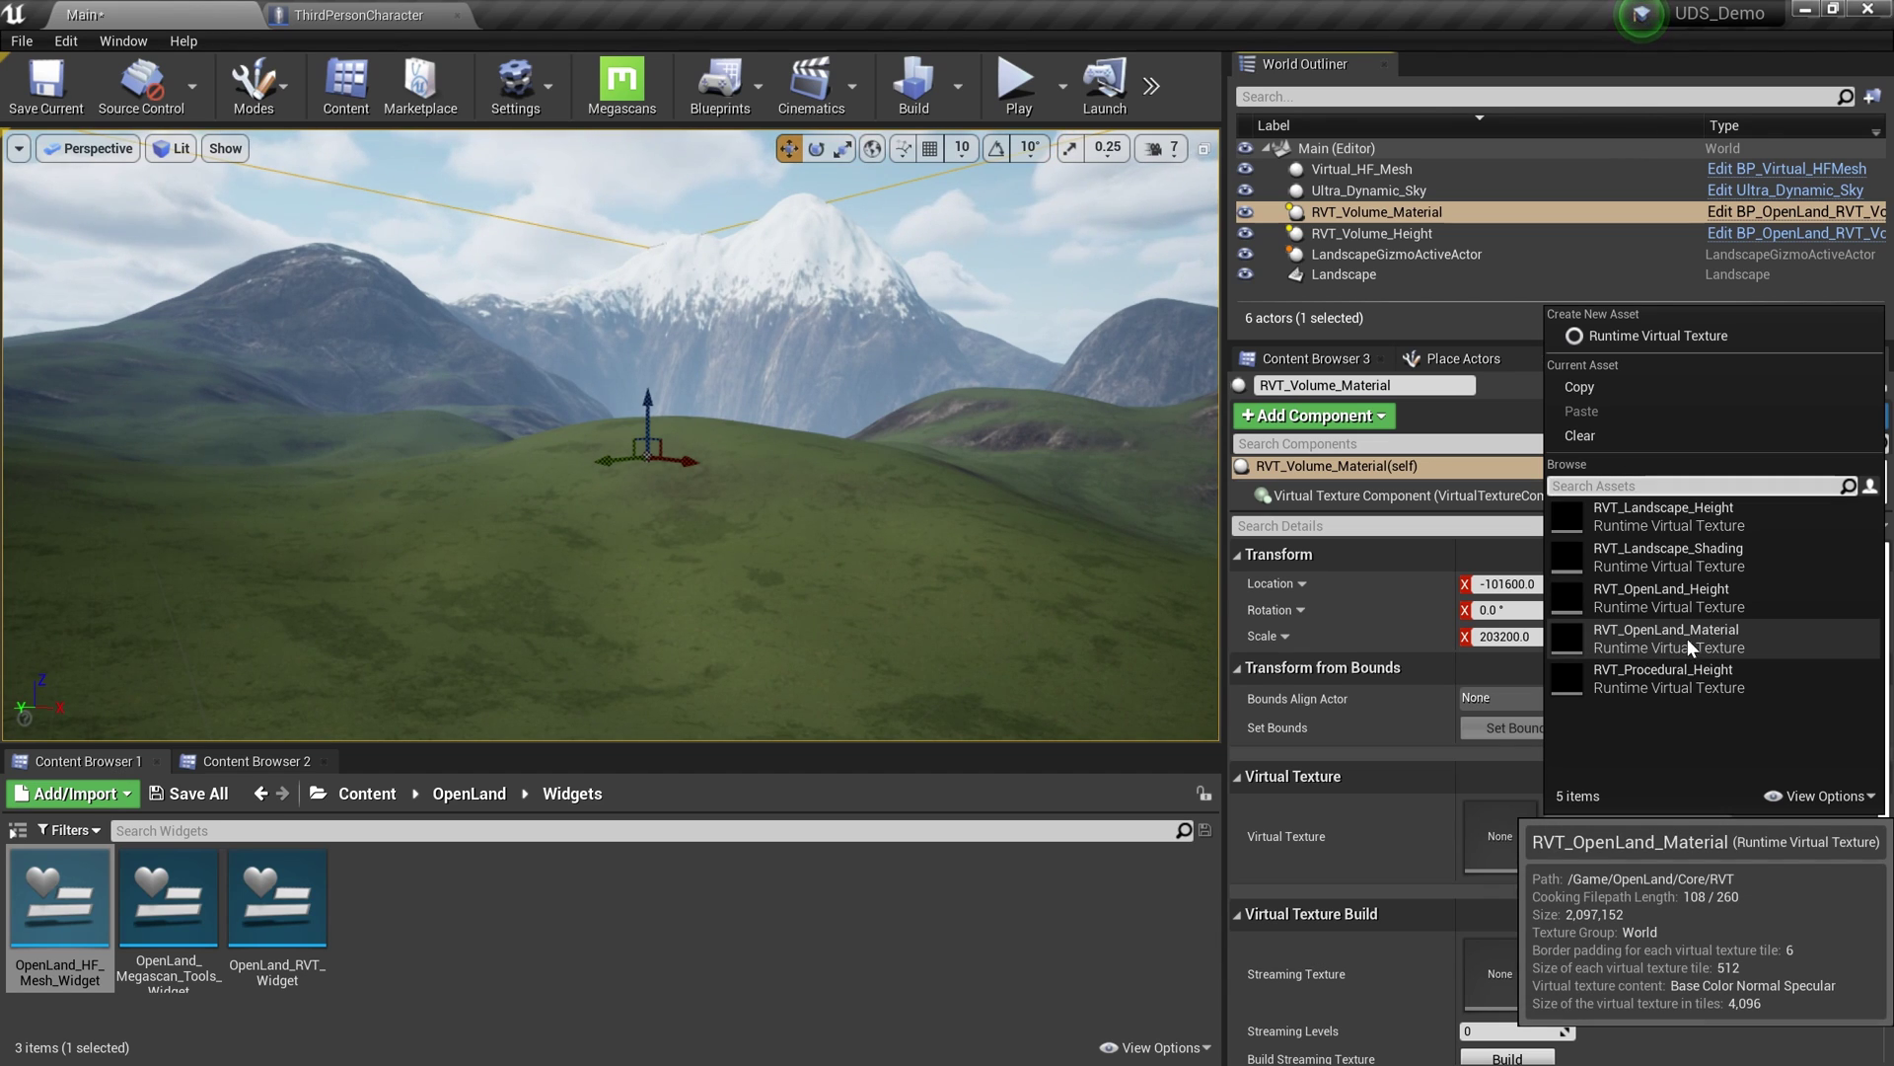
Step: Assign RVT_OpenLand_Material as RVT_Volume_Material's virtual texture and RVT_OpenLand_Height as RVT_Volume_Height's virtual texture
click(1685, 640)
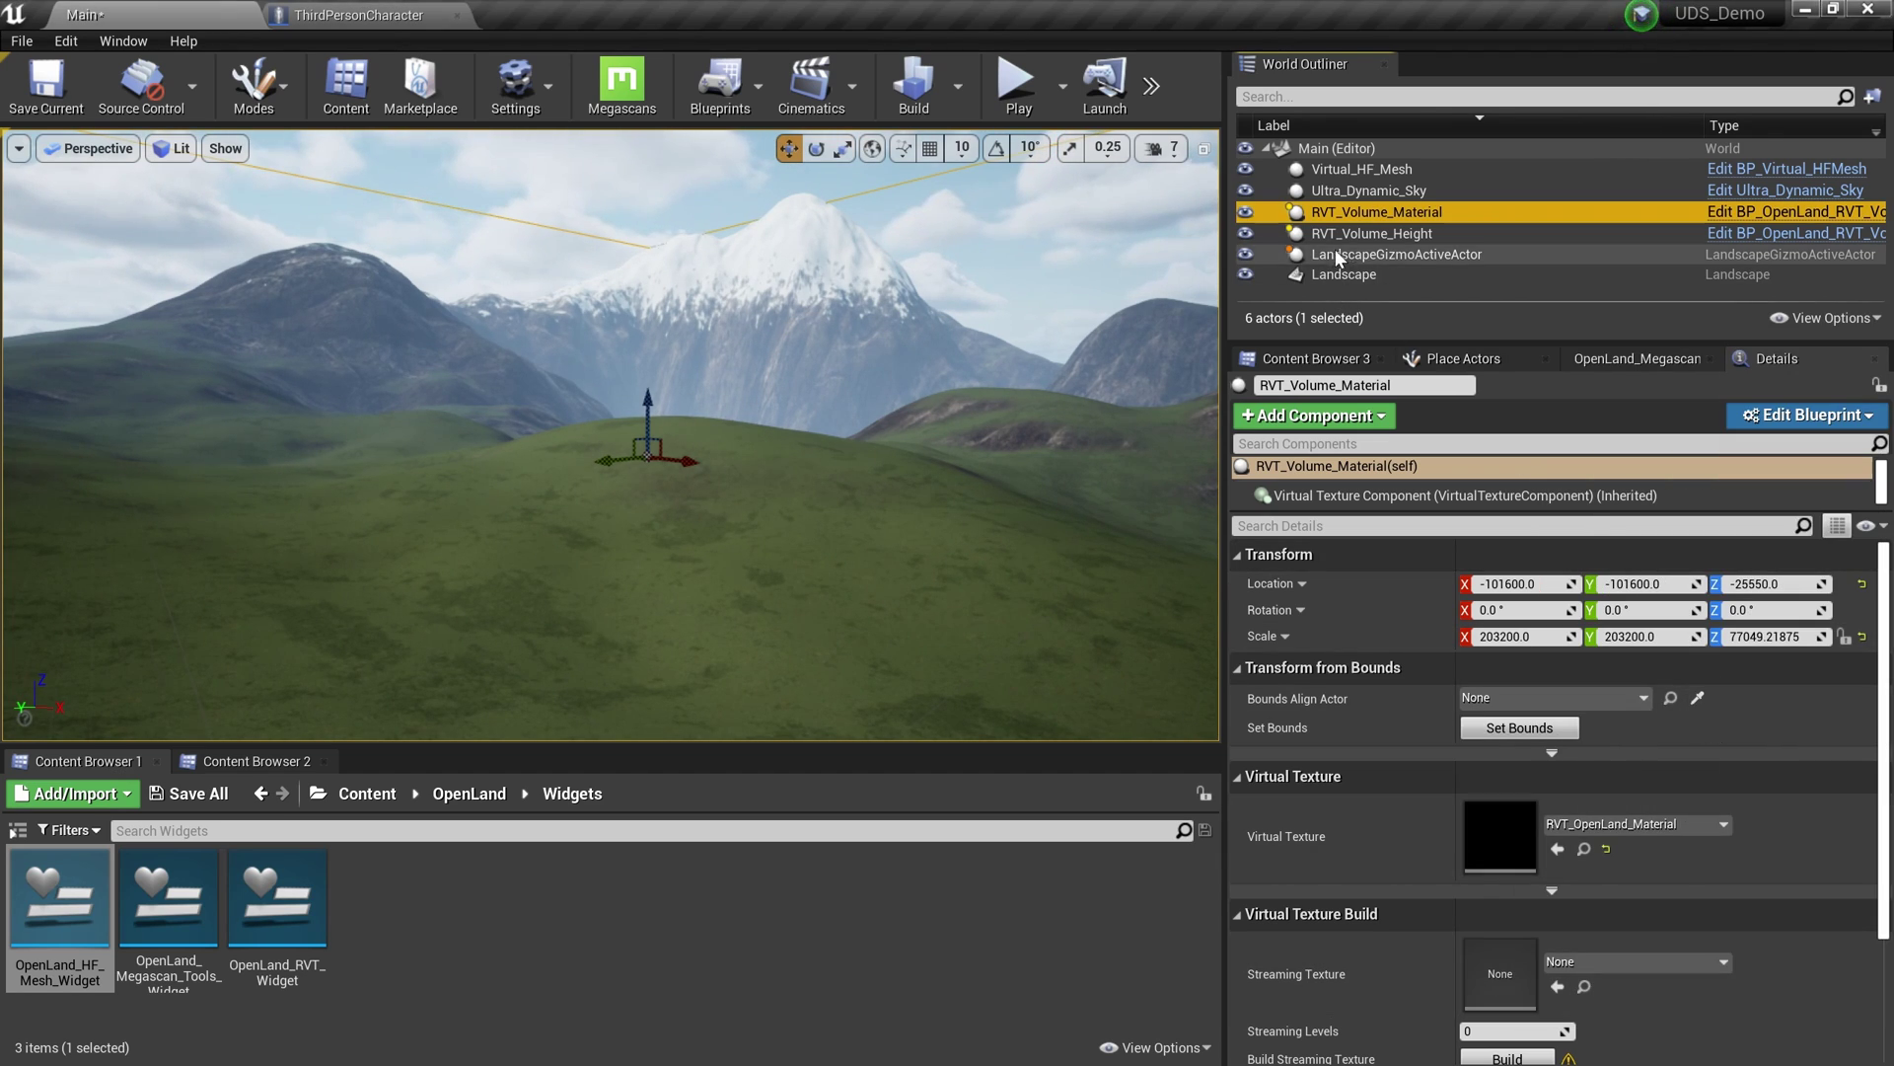
click(1370, 235)
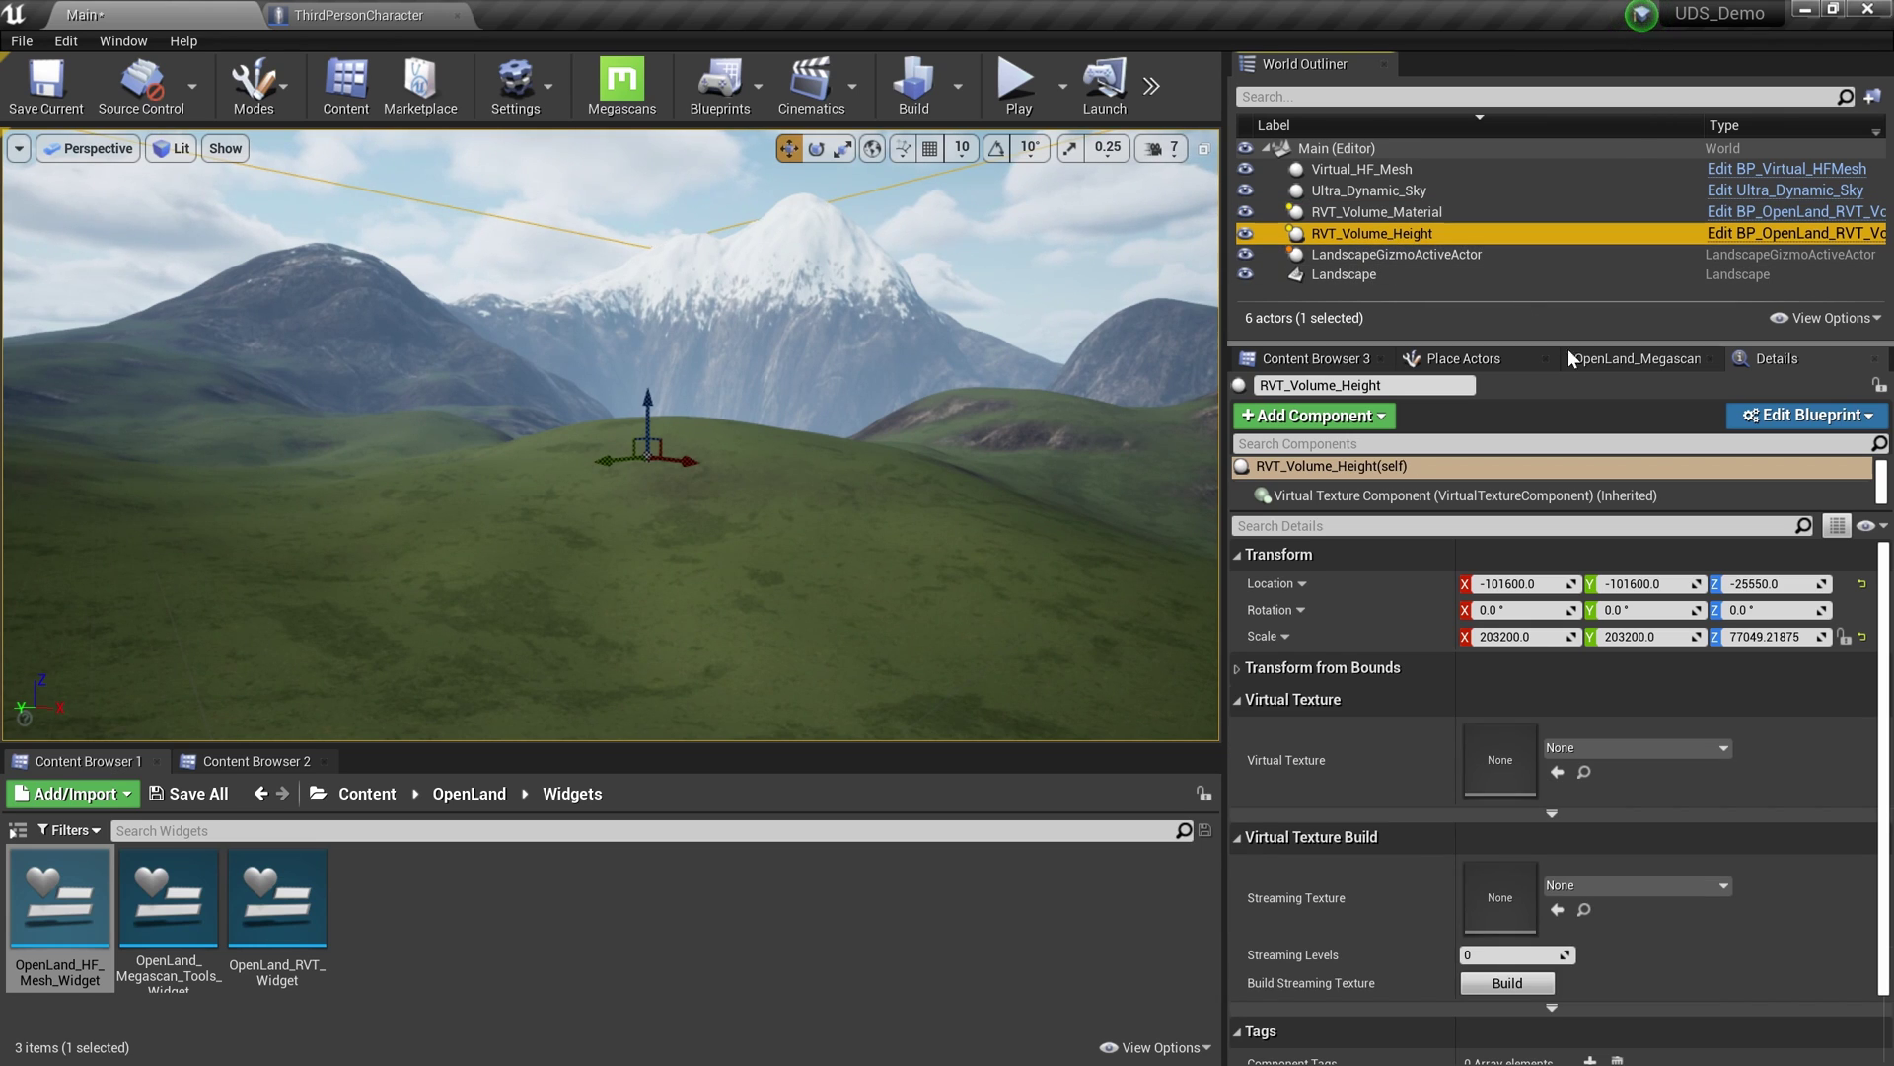
click(1585, 747)
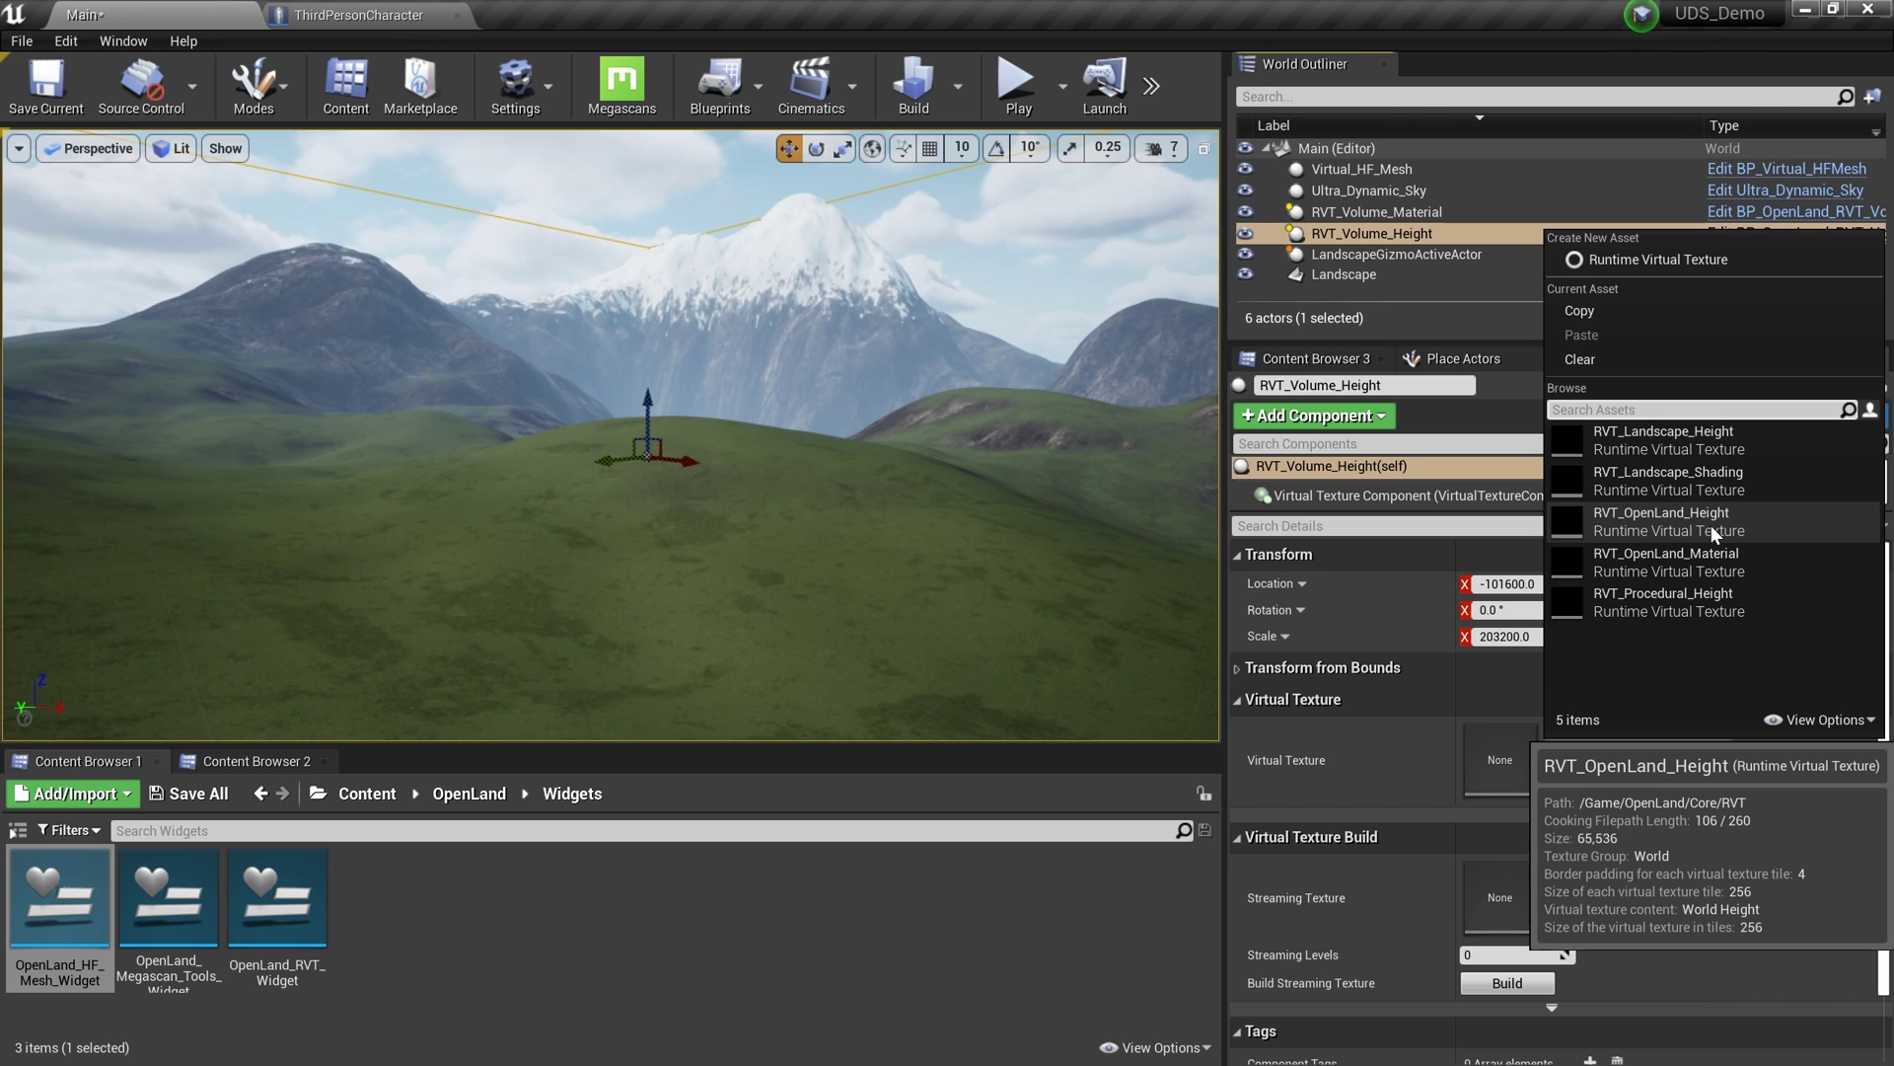
click(1674, 519)
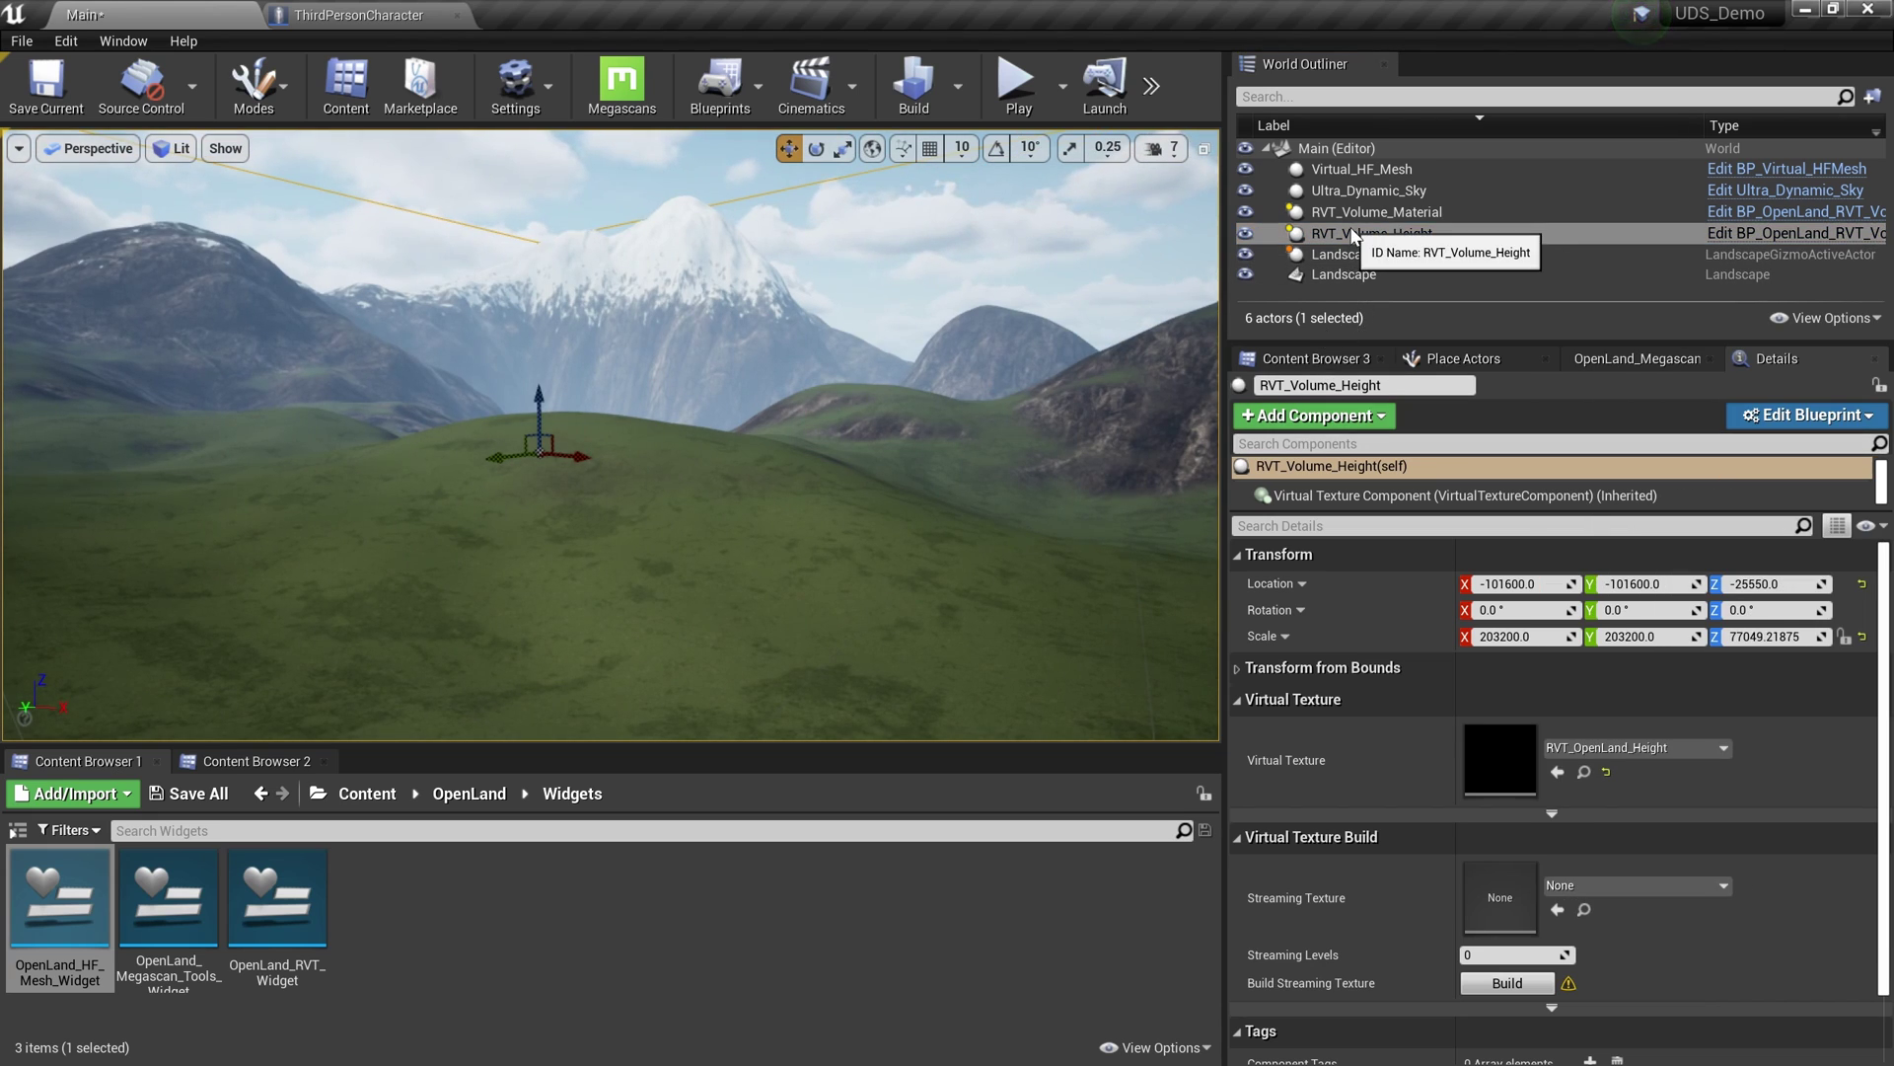
Step: Set the heightfield Virtual Texture of Virtual_HF_Mesh to RVT_Volume_Height
click(1343, 168)
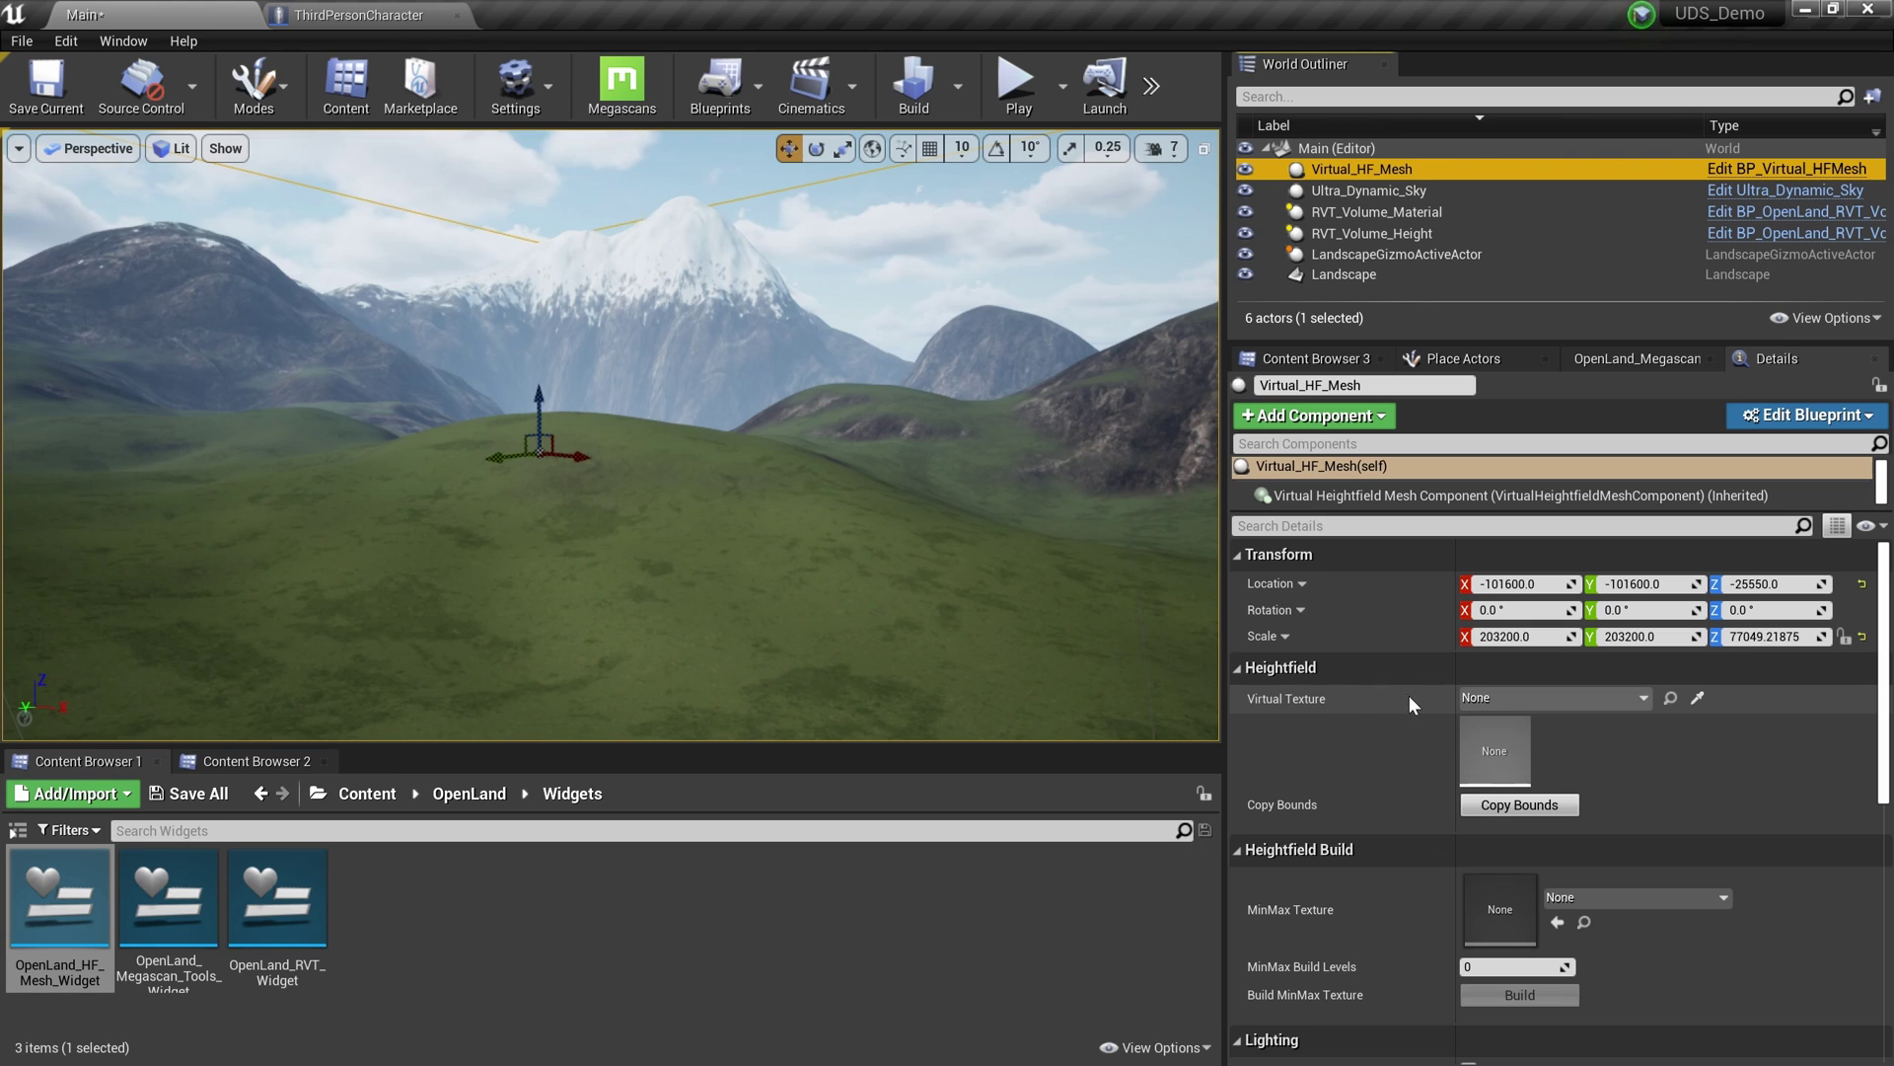
click(1506, 696)
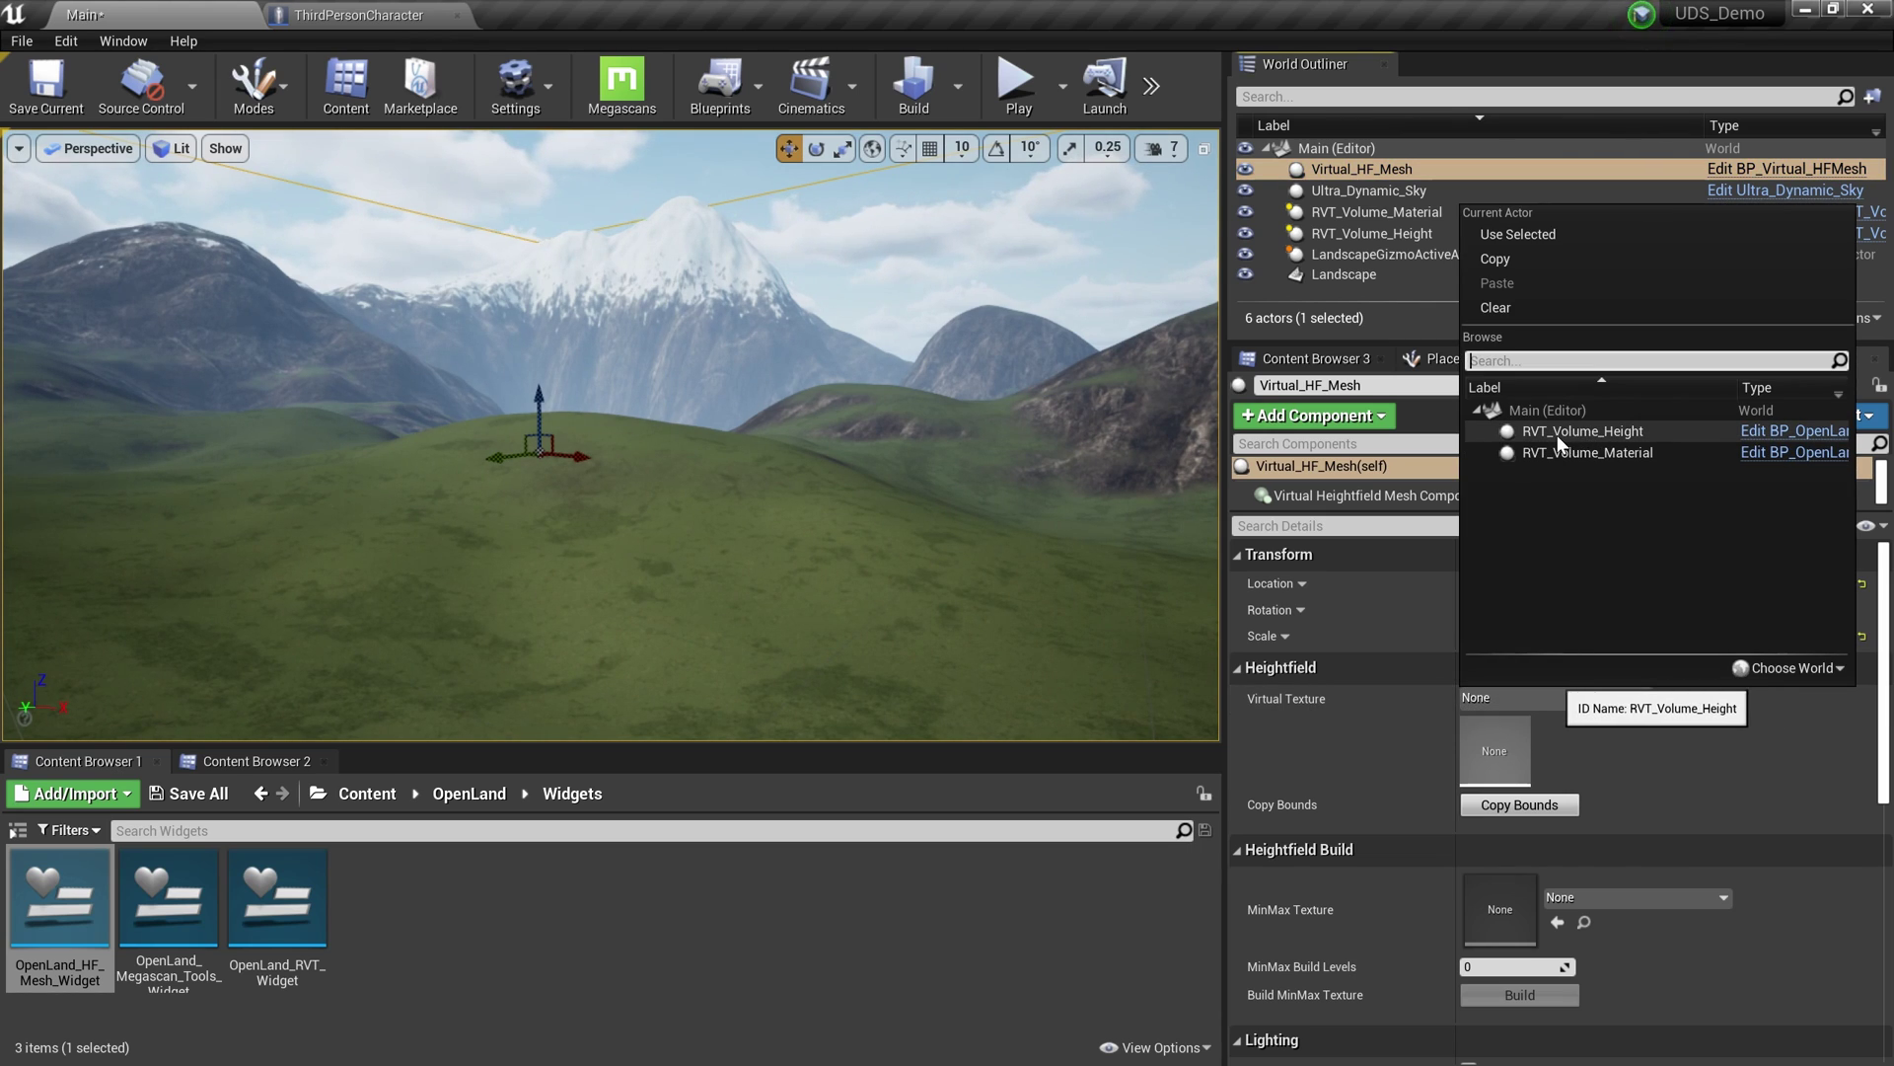
click(1588, 434)
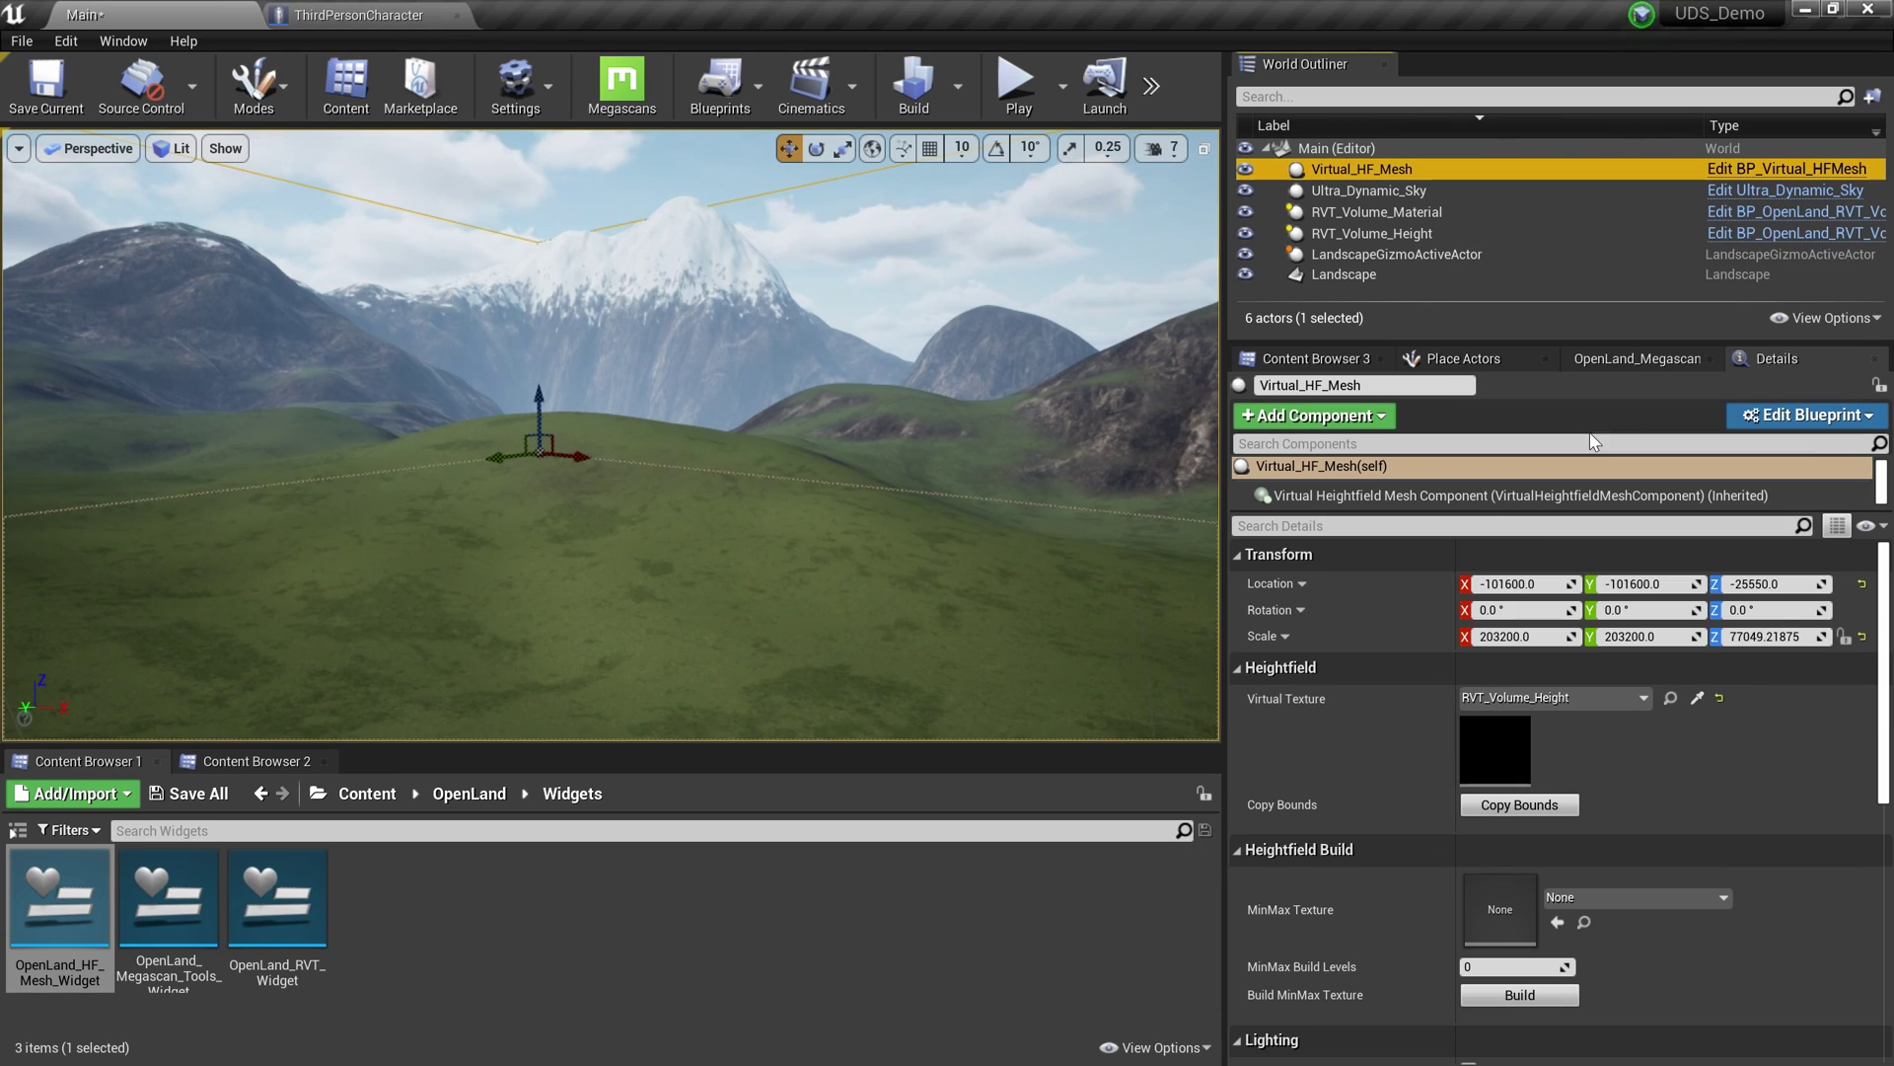
Step: Filter the Landscape actor's details for "virtual" and set Draw in Main Pass to Never
click(1358, 276)
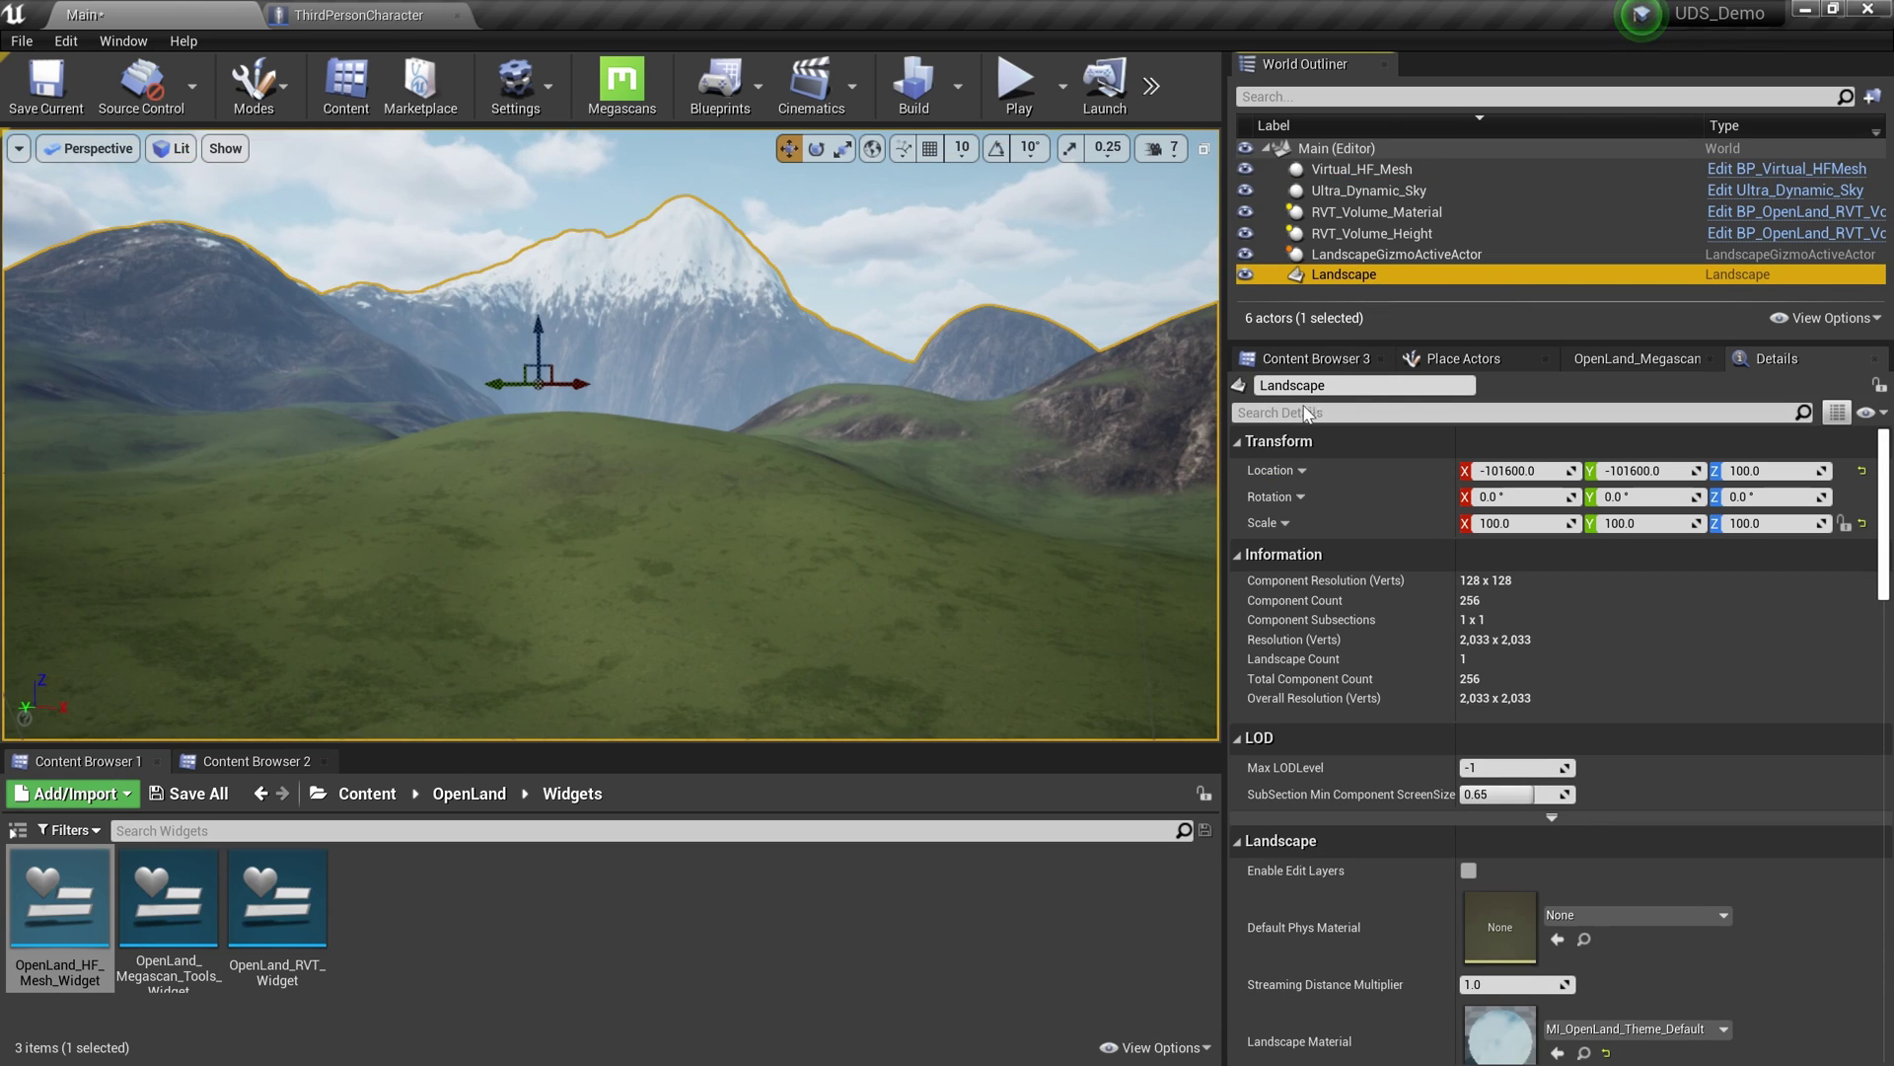
click(1510, 413)
text(virtual)
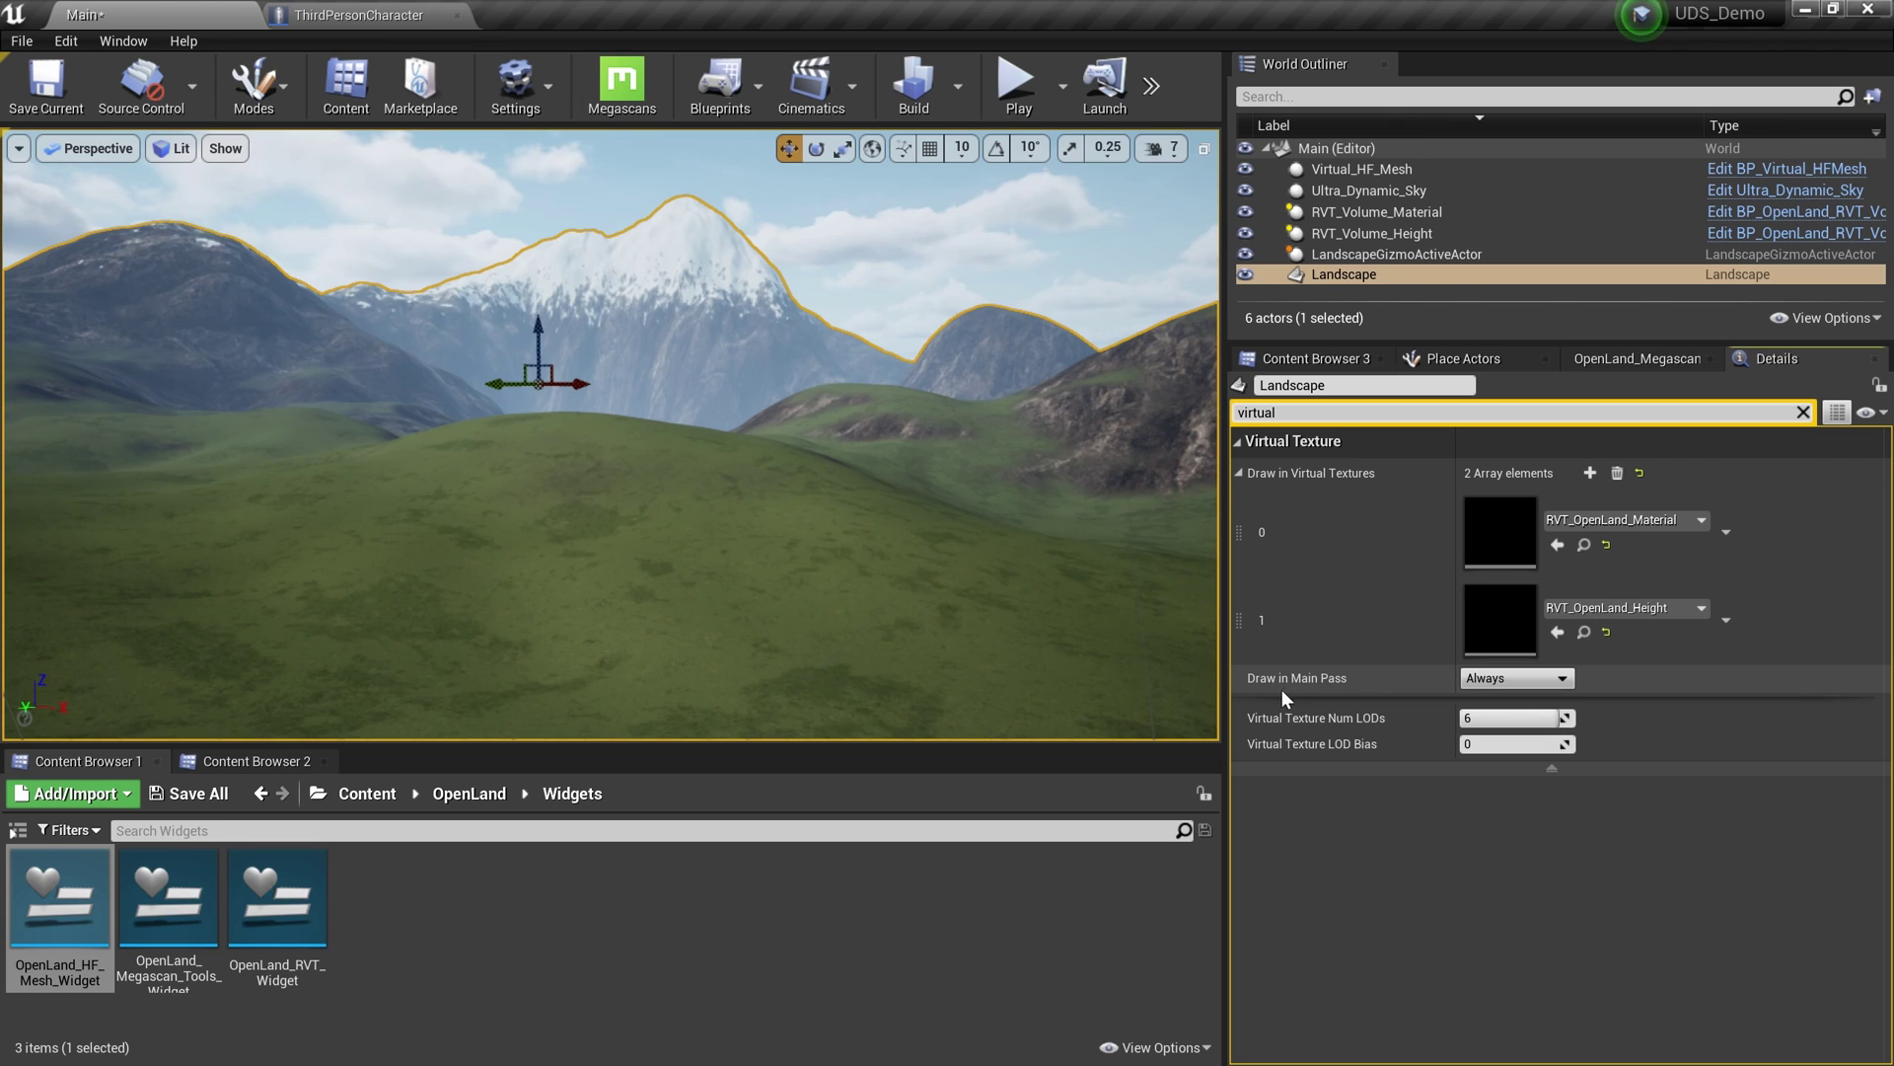
click(1495, 679)
click(1490, 698)
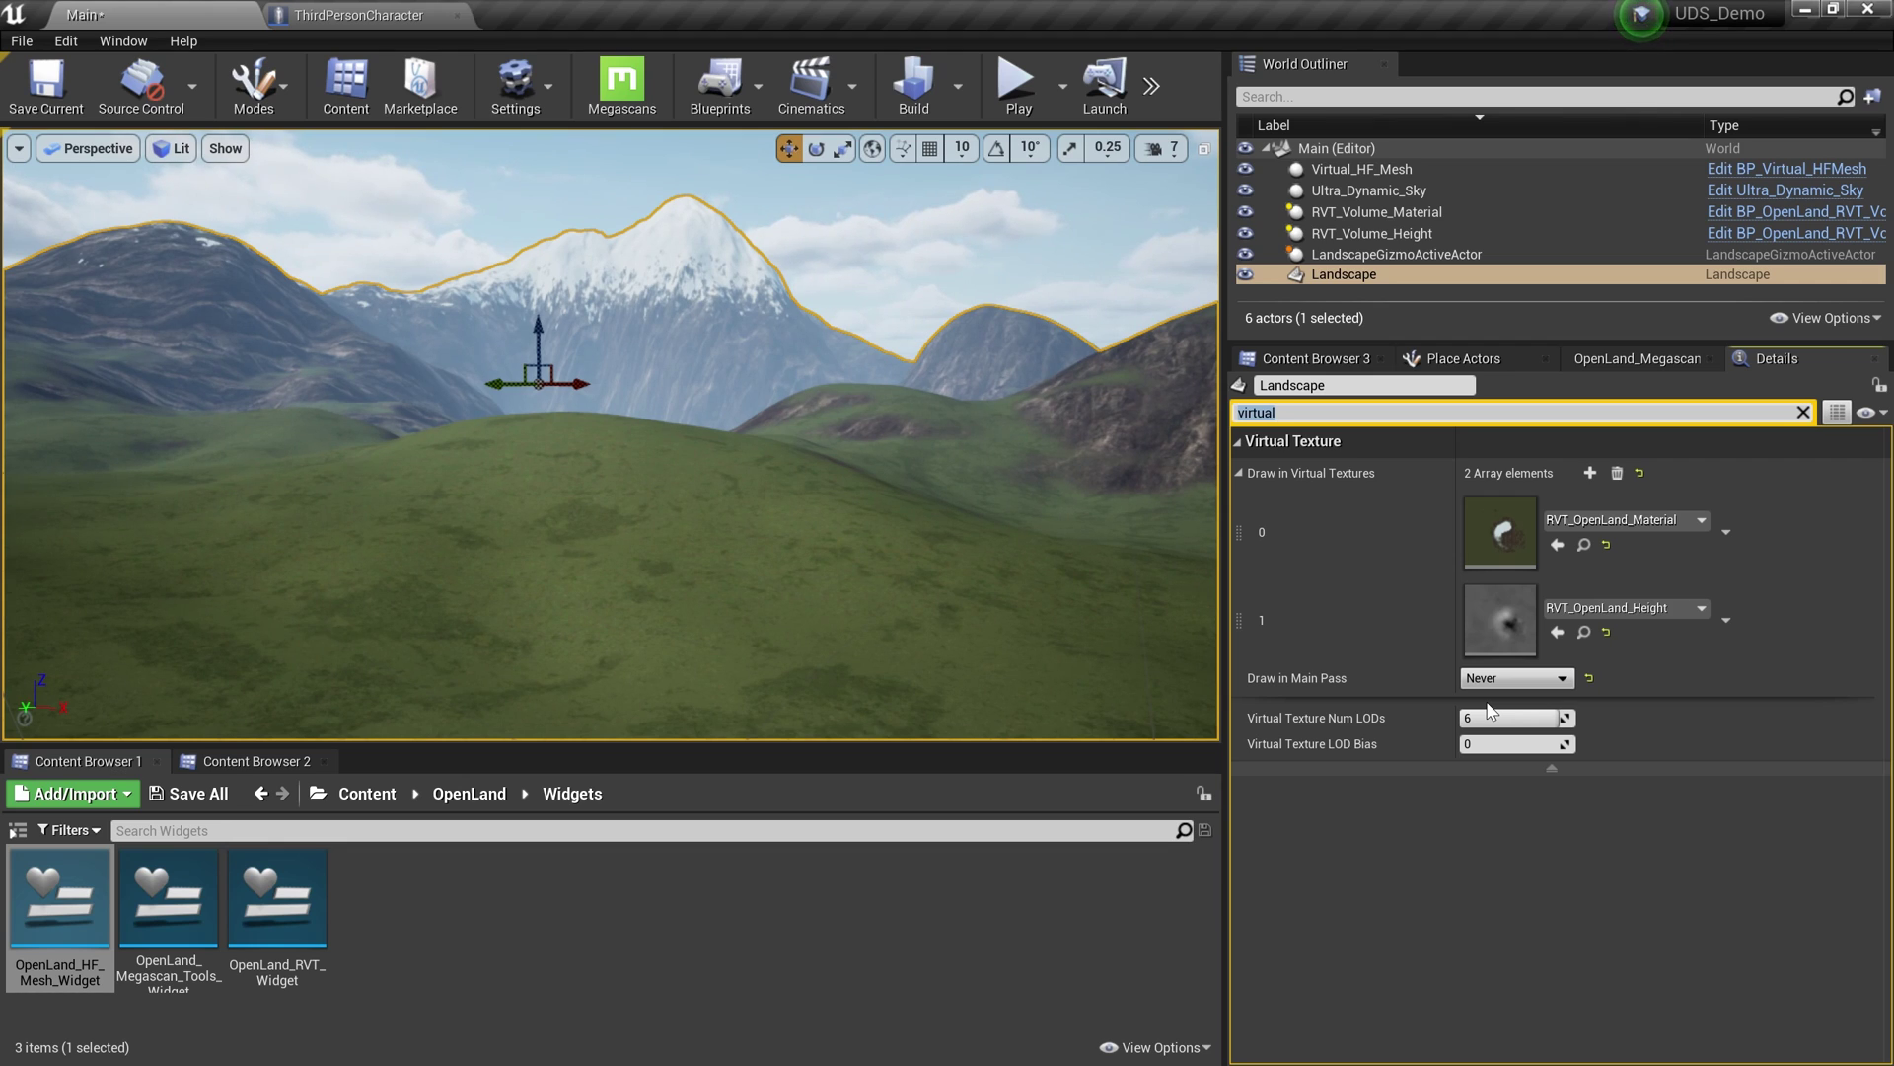
Step: Switch the viewport to Brush Wireframe and inspect the wireframes of the Landscape, RVT_Volume_Material and Virtual_HF_Mesh
click(177, 150)
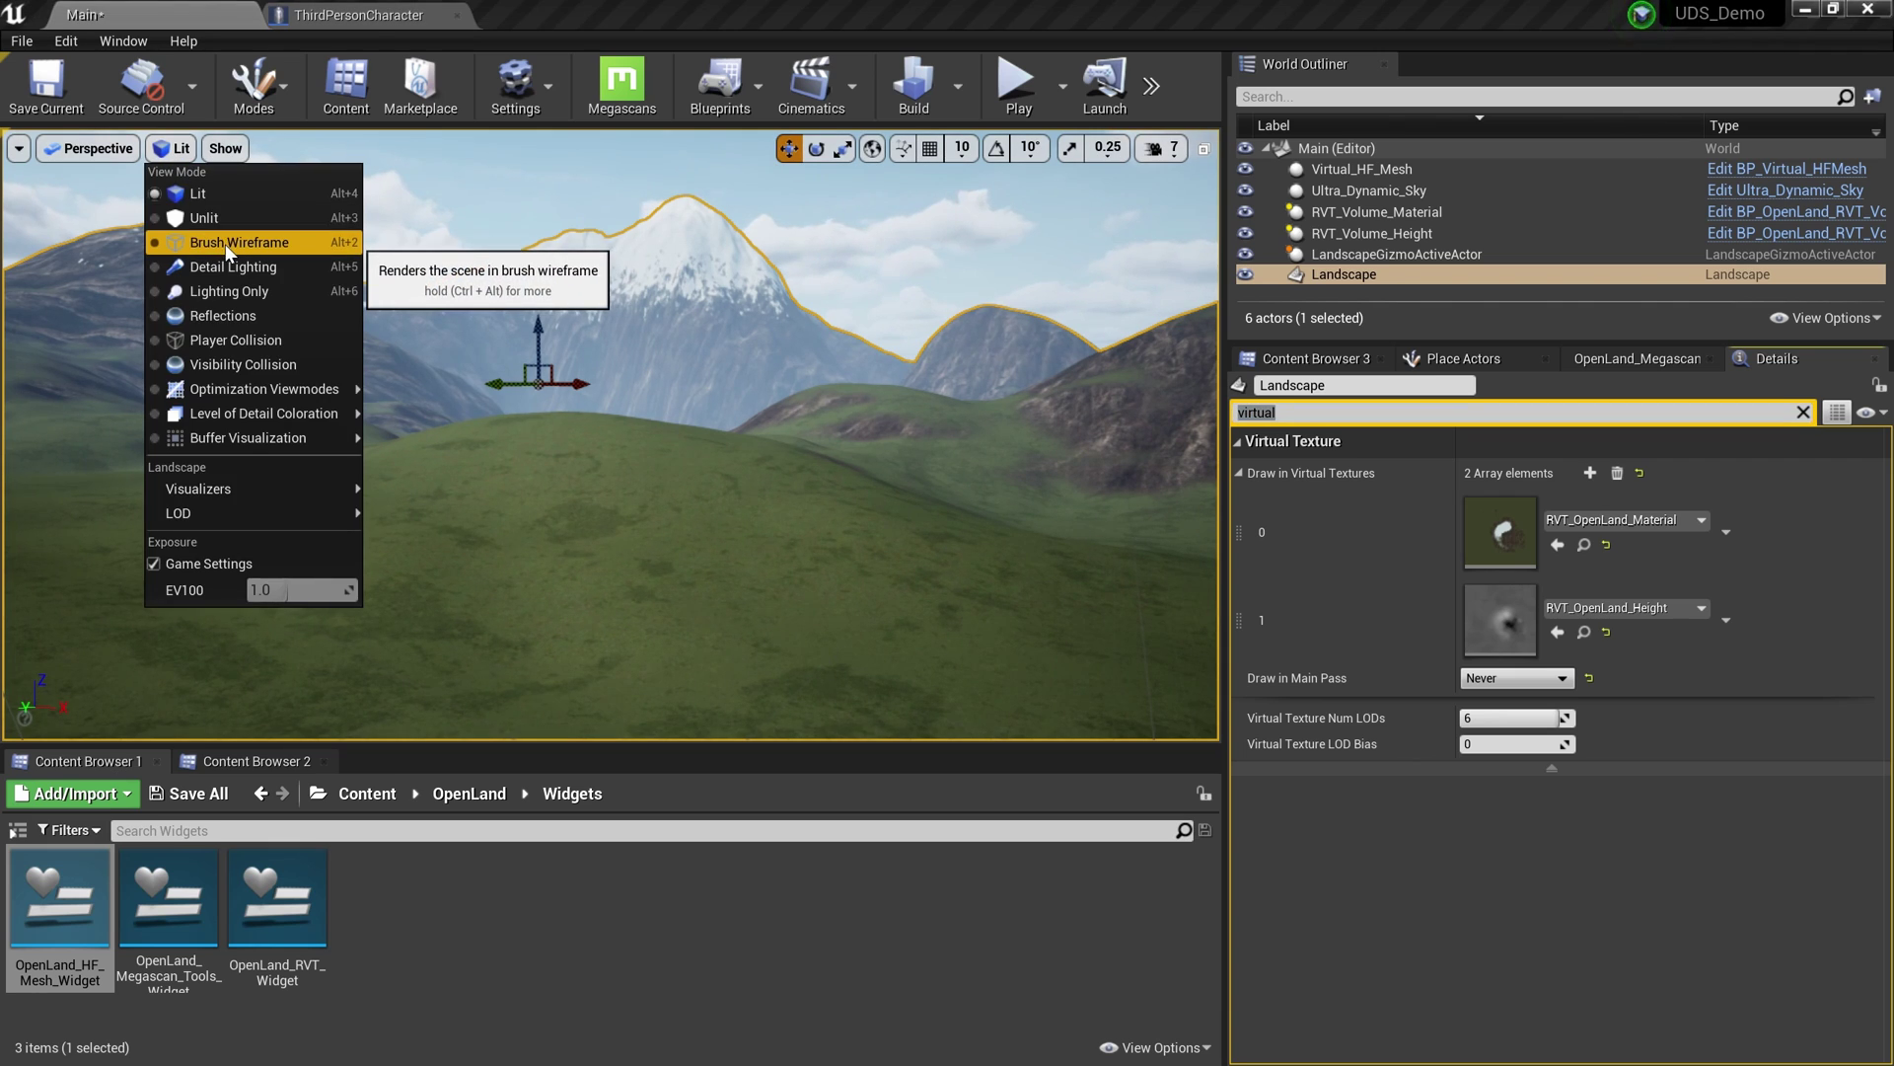
click(225, 245)
right_drag(808, 445, 831, 538)
right_drag(592, 387, 612, 383)
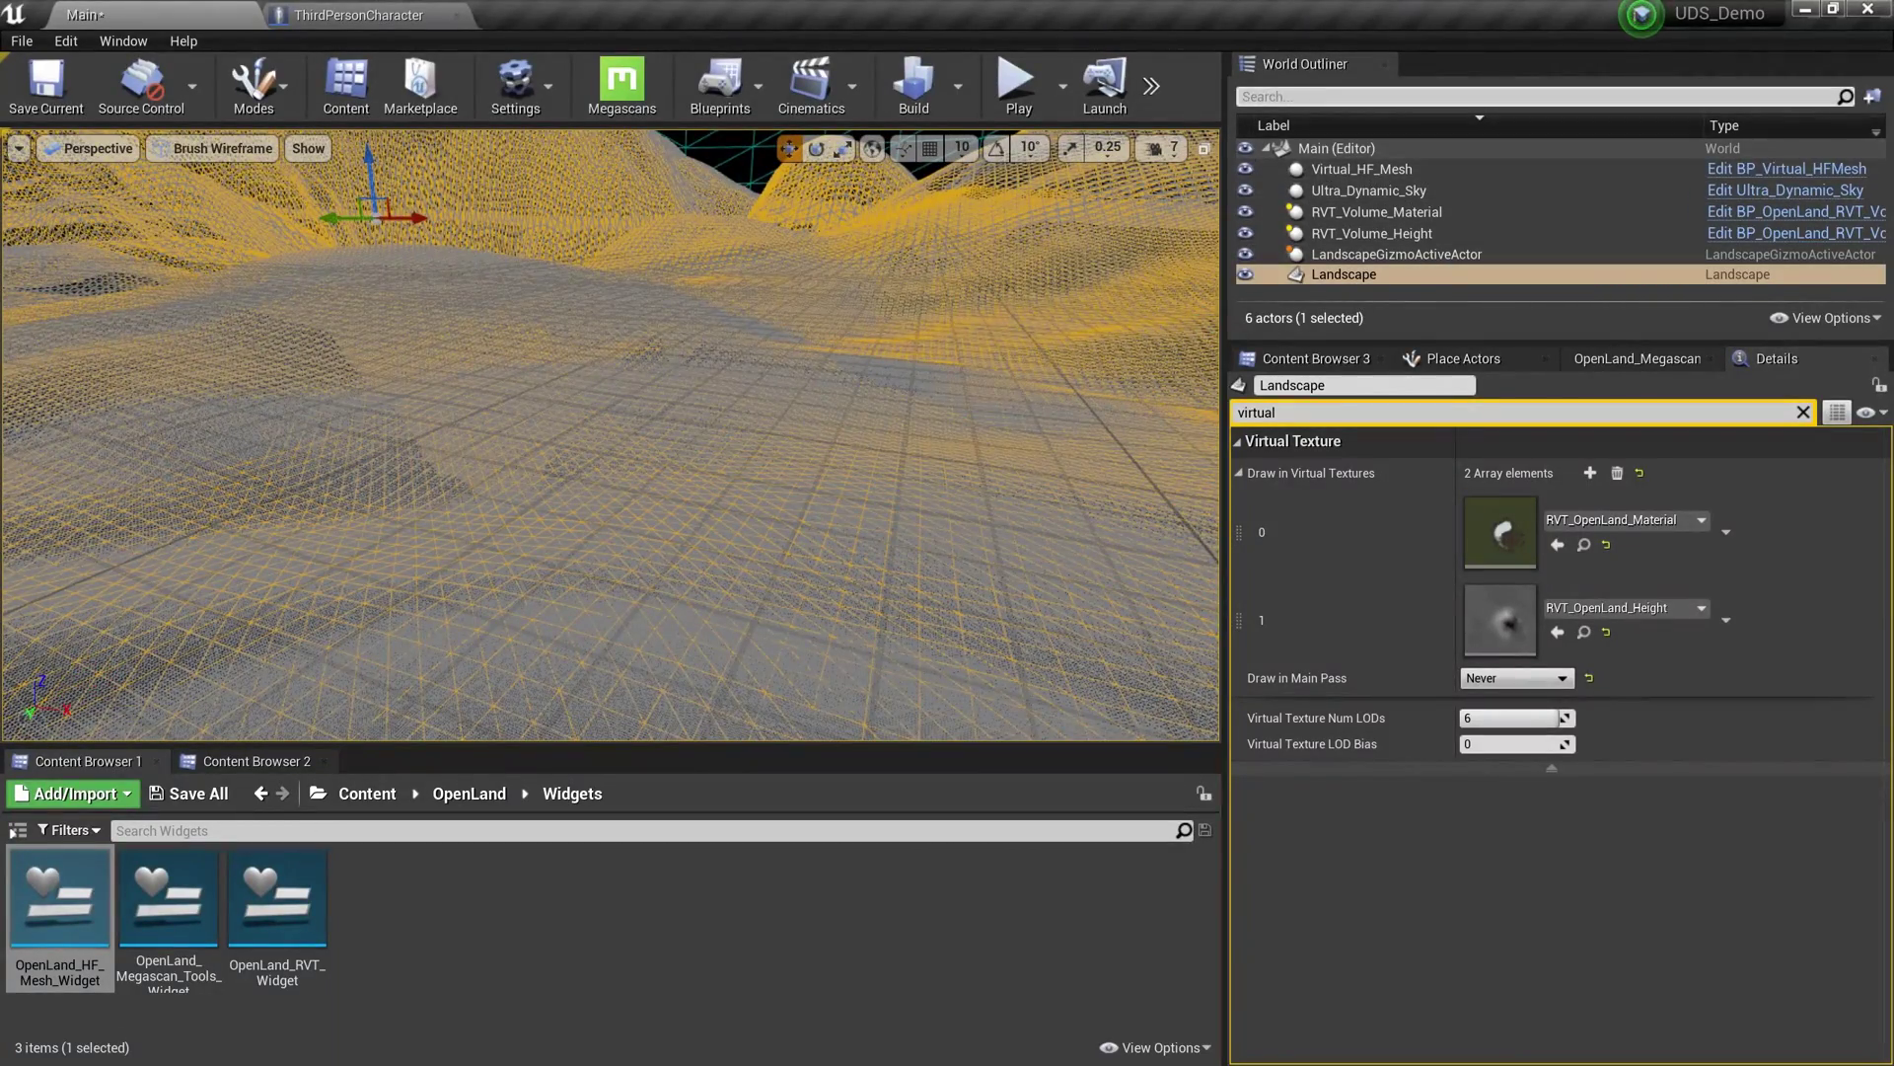
click(1381, 212)
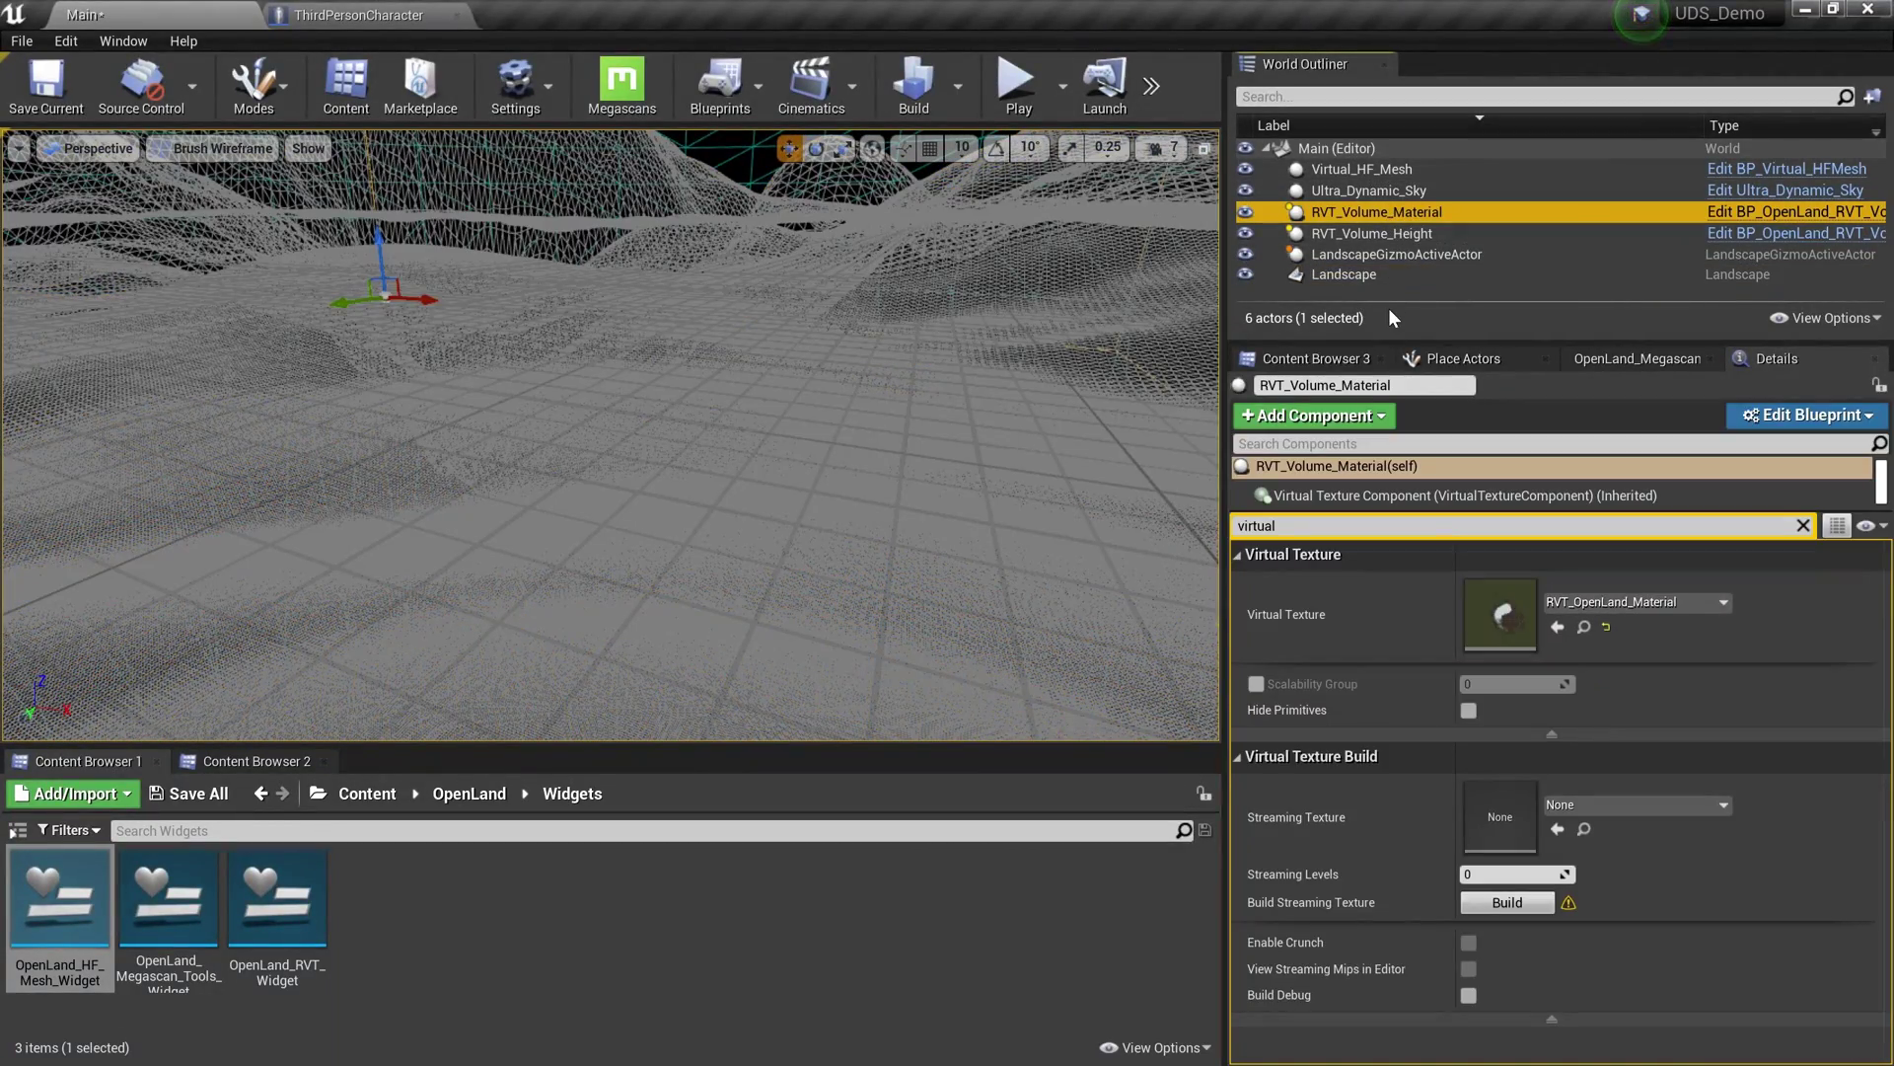
mouse_move(612, 434)
right_down()
mouse_move(575, 391)
mouse_move(695, 469)
mouse_move(720, 518)
mouse_move(666, 425)
mouse_move(614, 452)
mouse_move(594, 355)
mouse_move(648, 423)
right_up()
click(1362, 169)
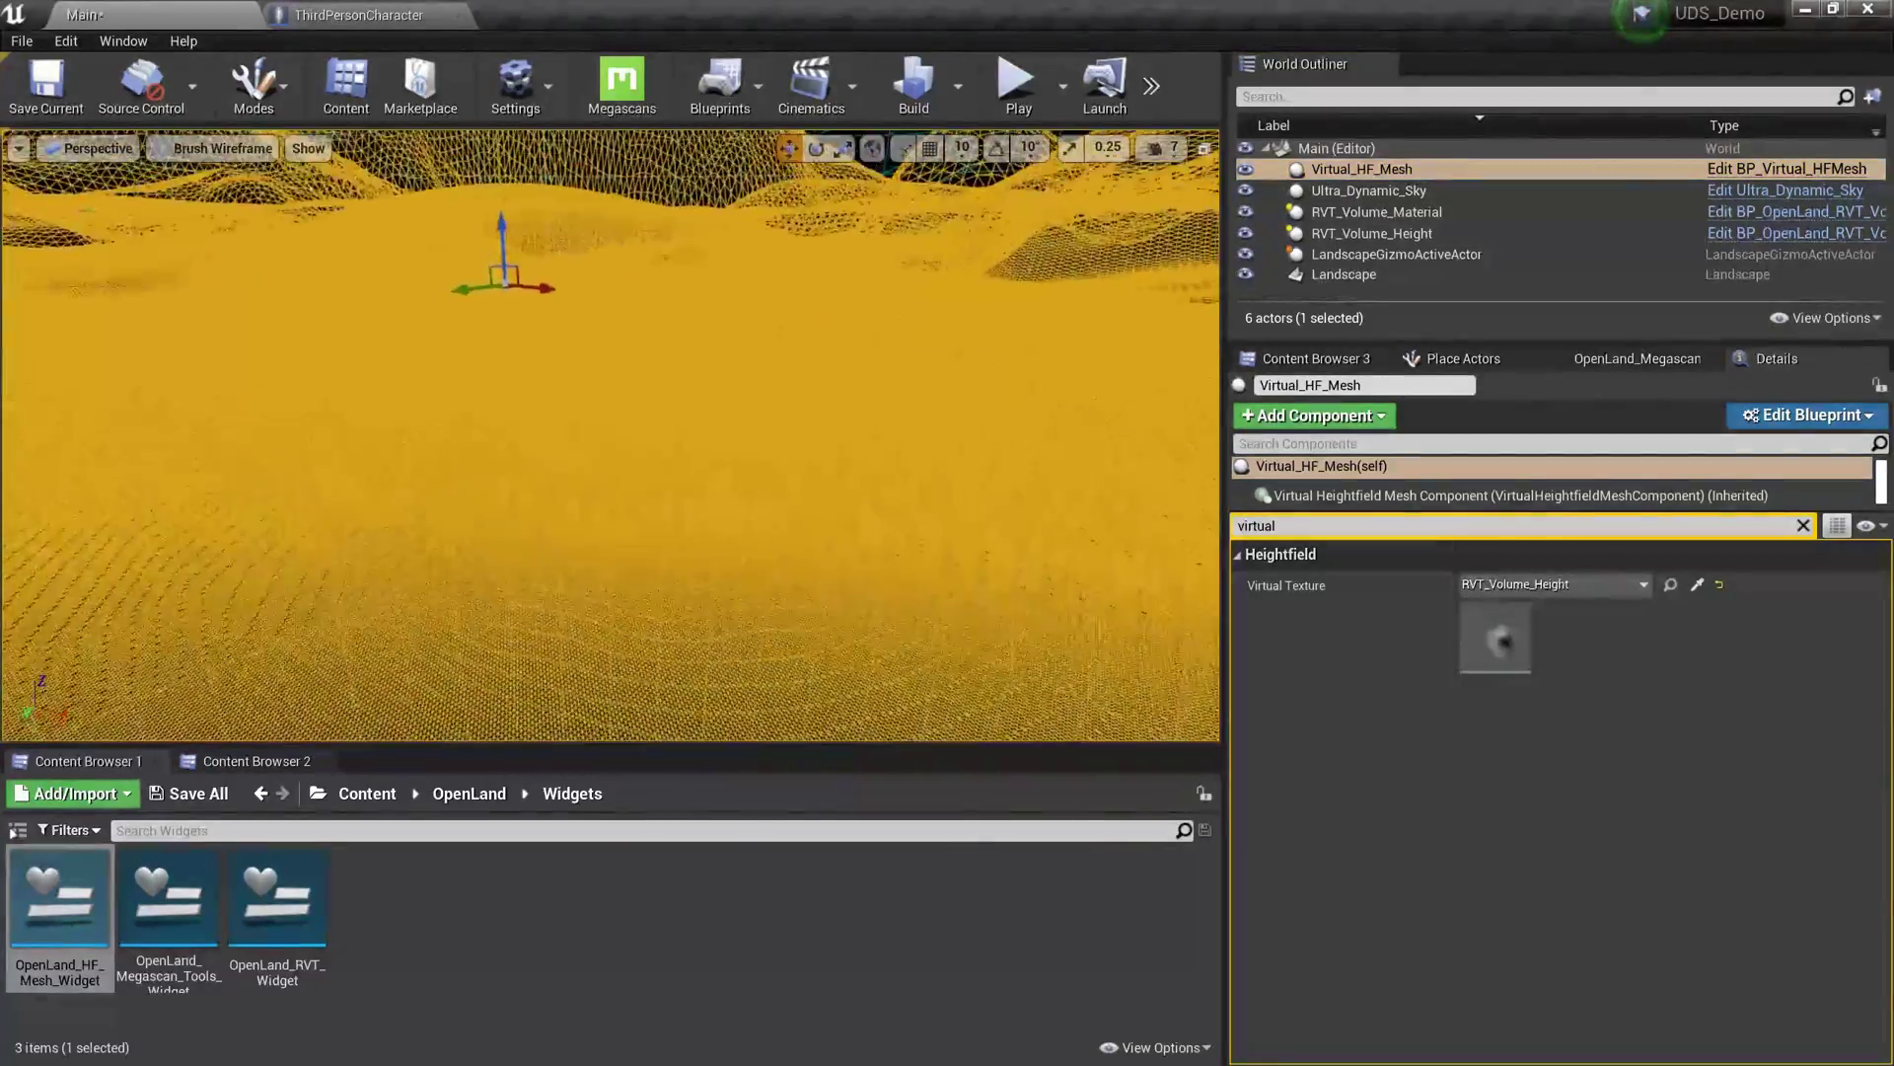
Step: Switch the viewport's view mode back to Lit and look across the landscape
right_drag(883, 400, 883, 399)
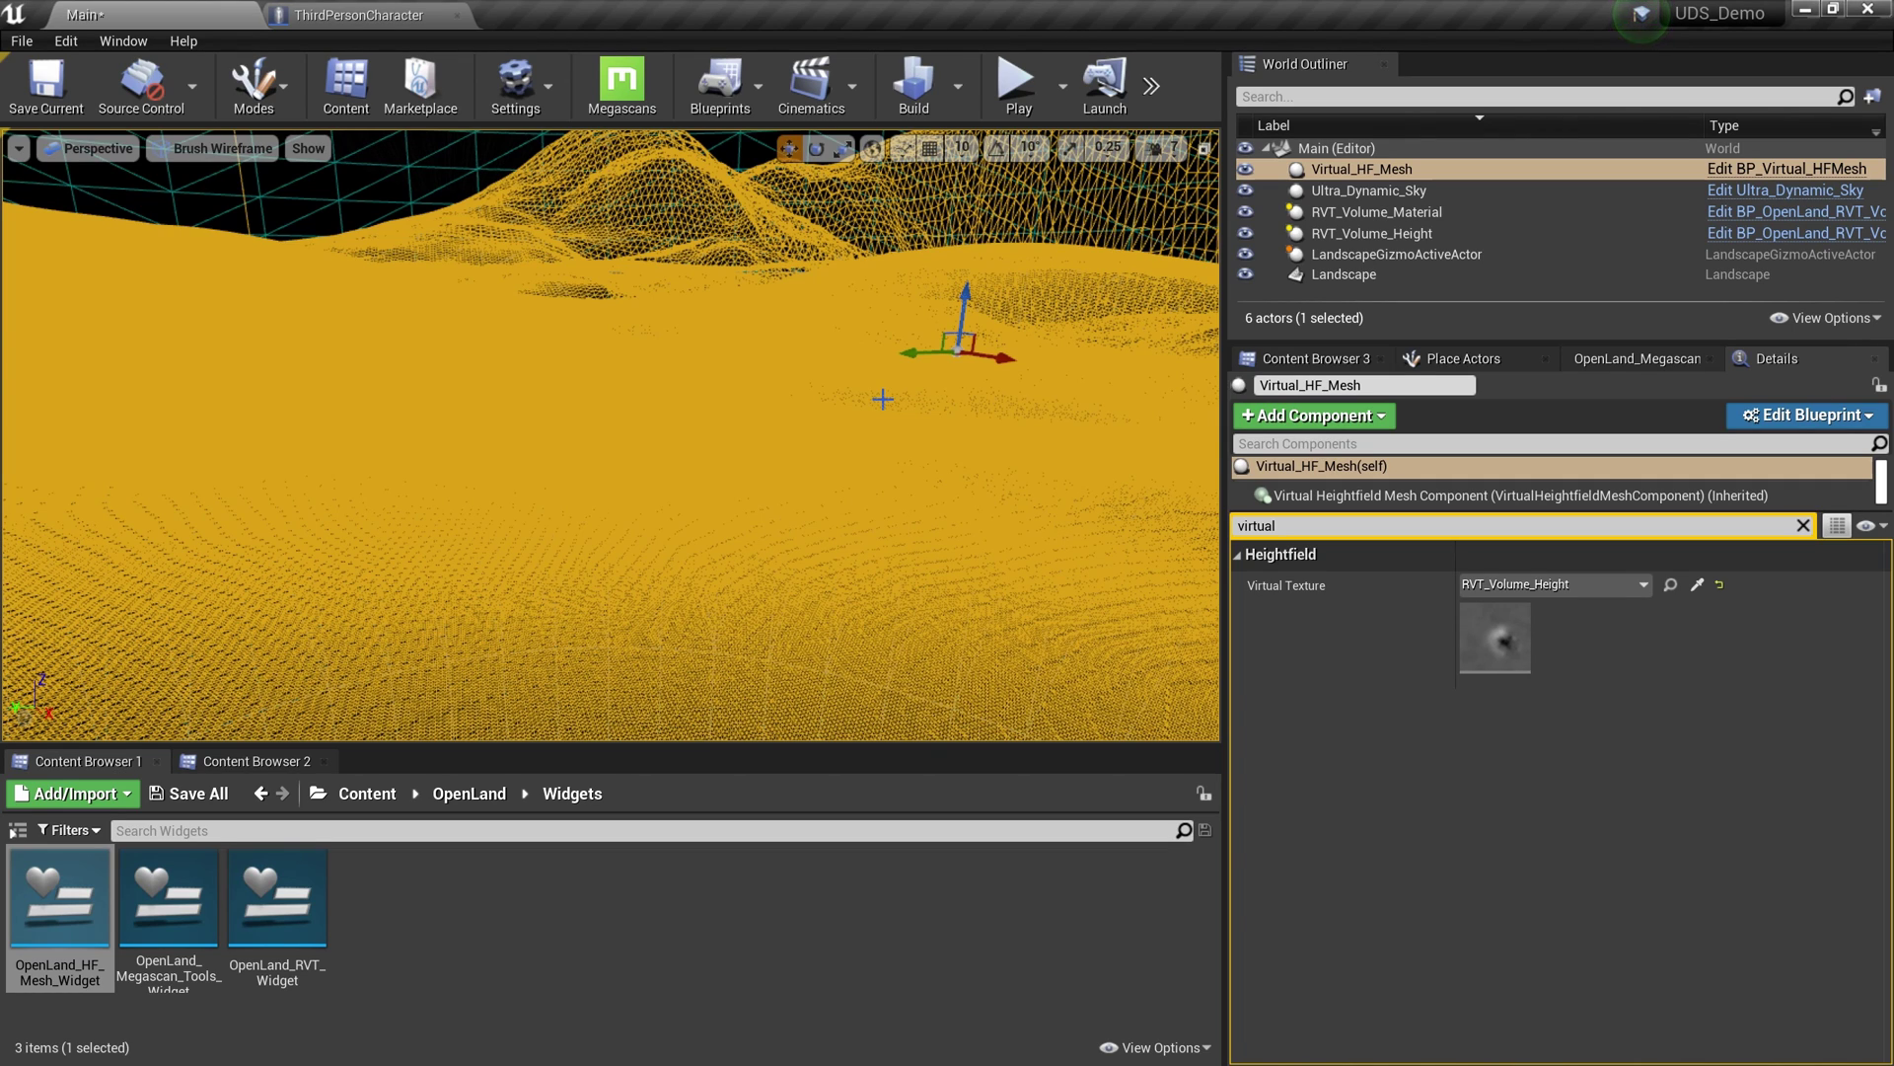
click(222, 148)
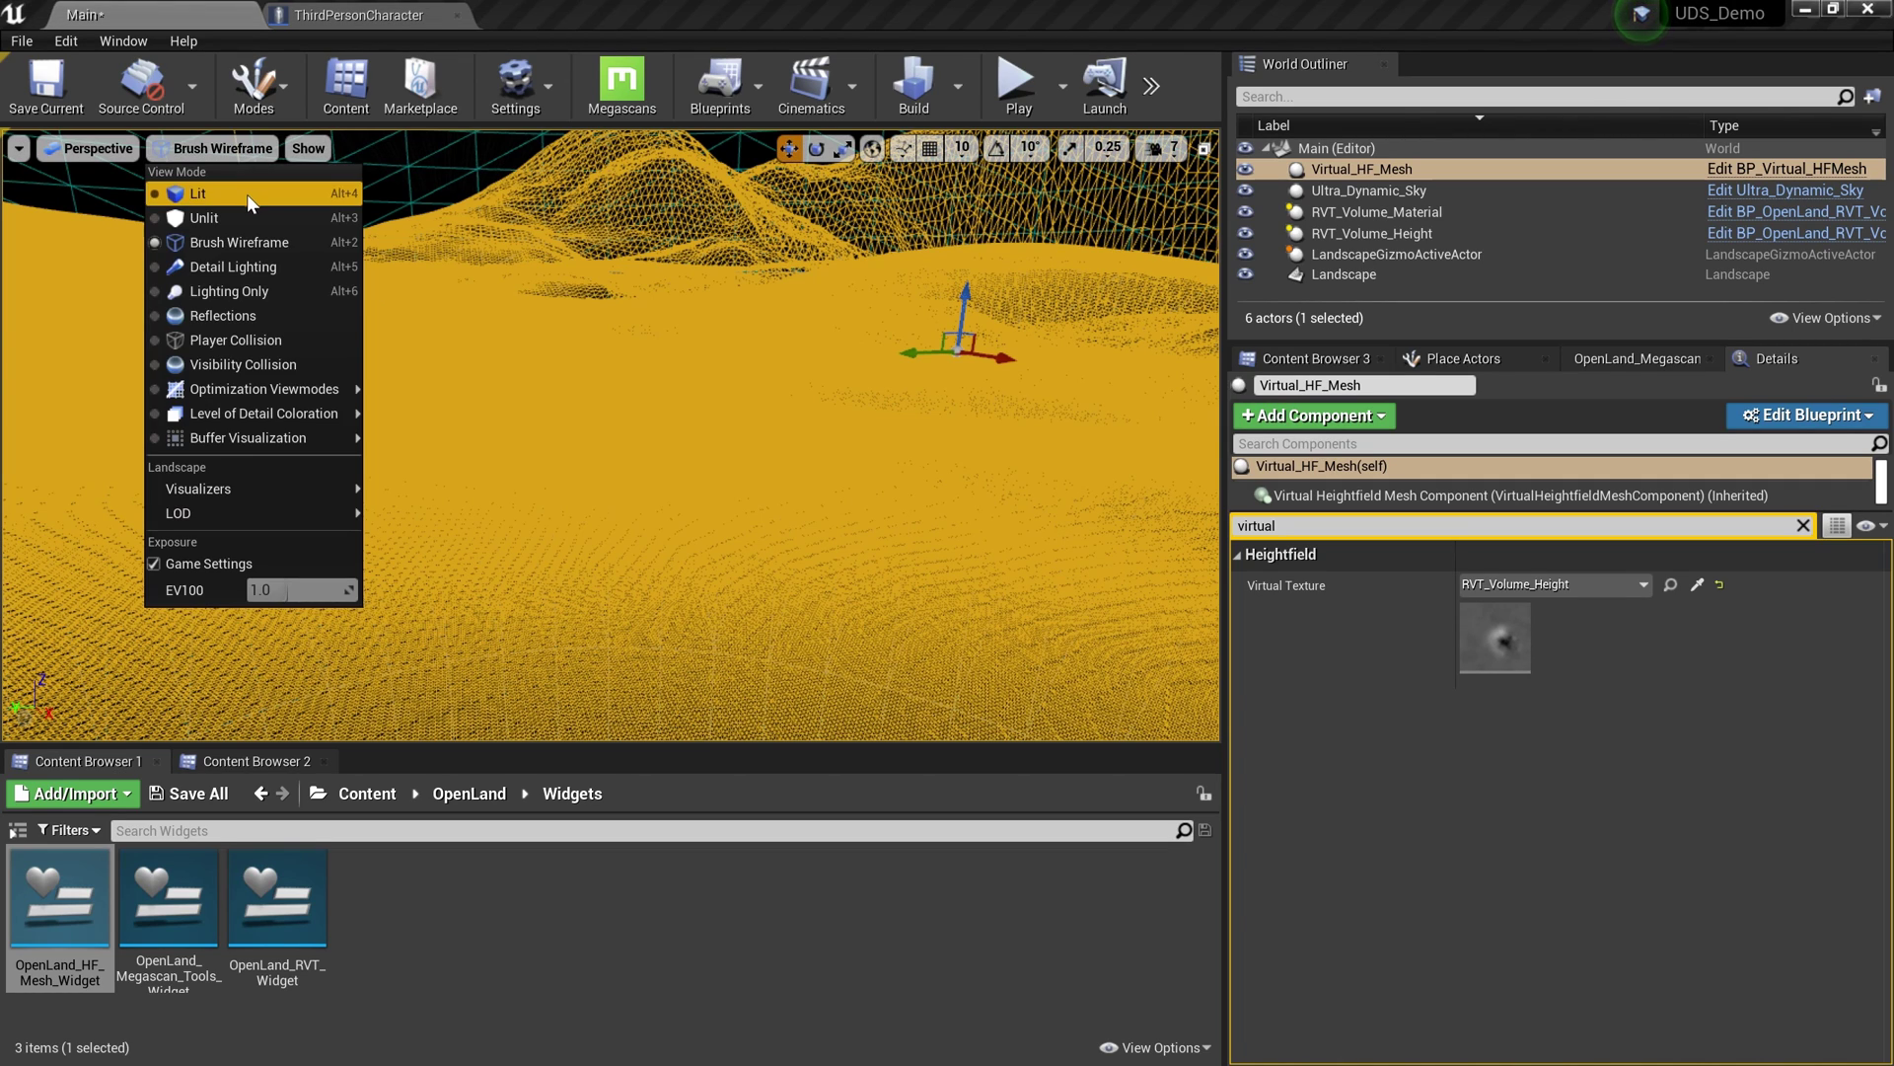
click(211, 188)
key(f)
right_drag(686, 326, 789, 326)
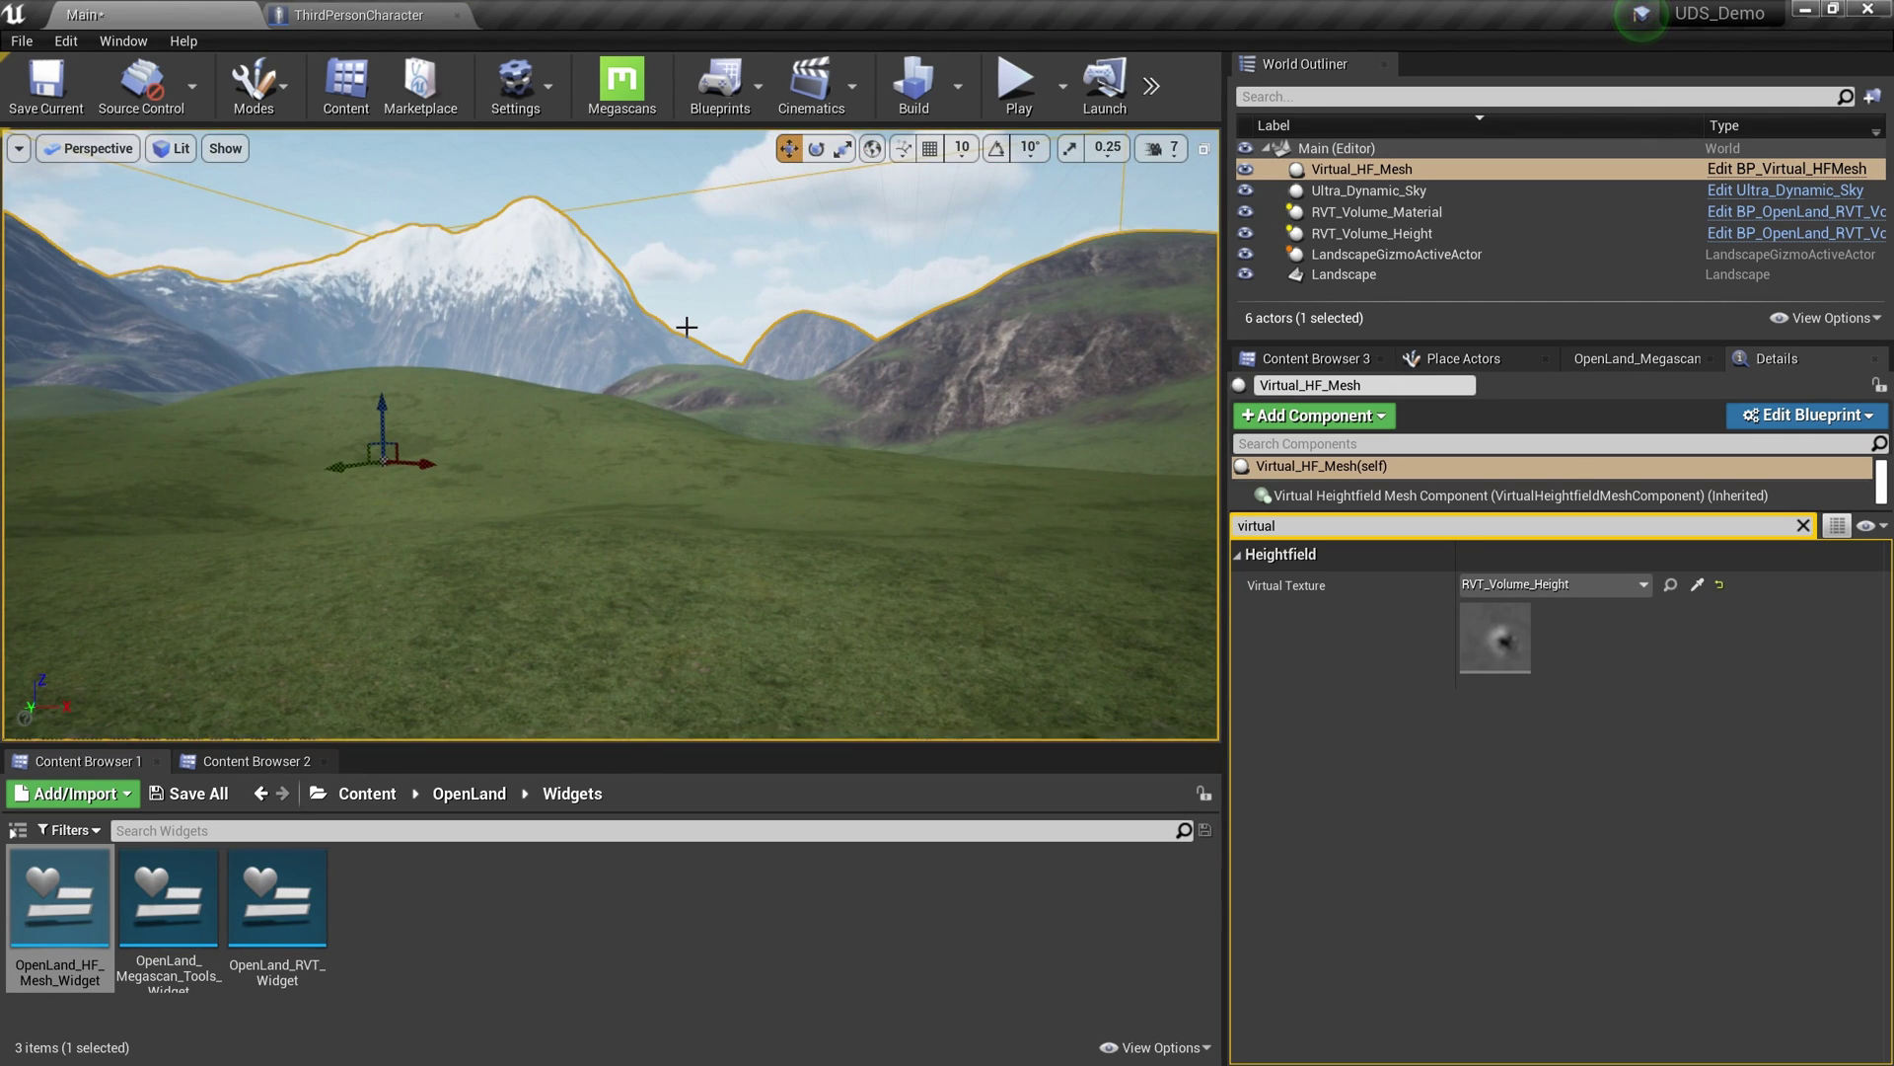
Step: Play-test the level by moving the character over the terrain, stop the session and save the level
key(alt+p)
click(598, 327)
key(w)
key(s)
key(d)
key(Escape)
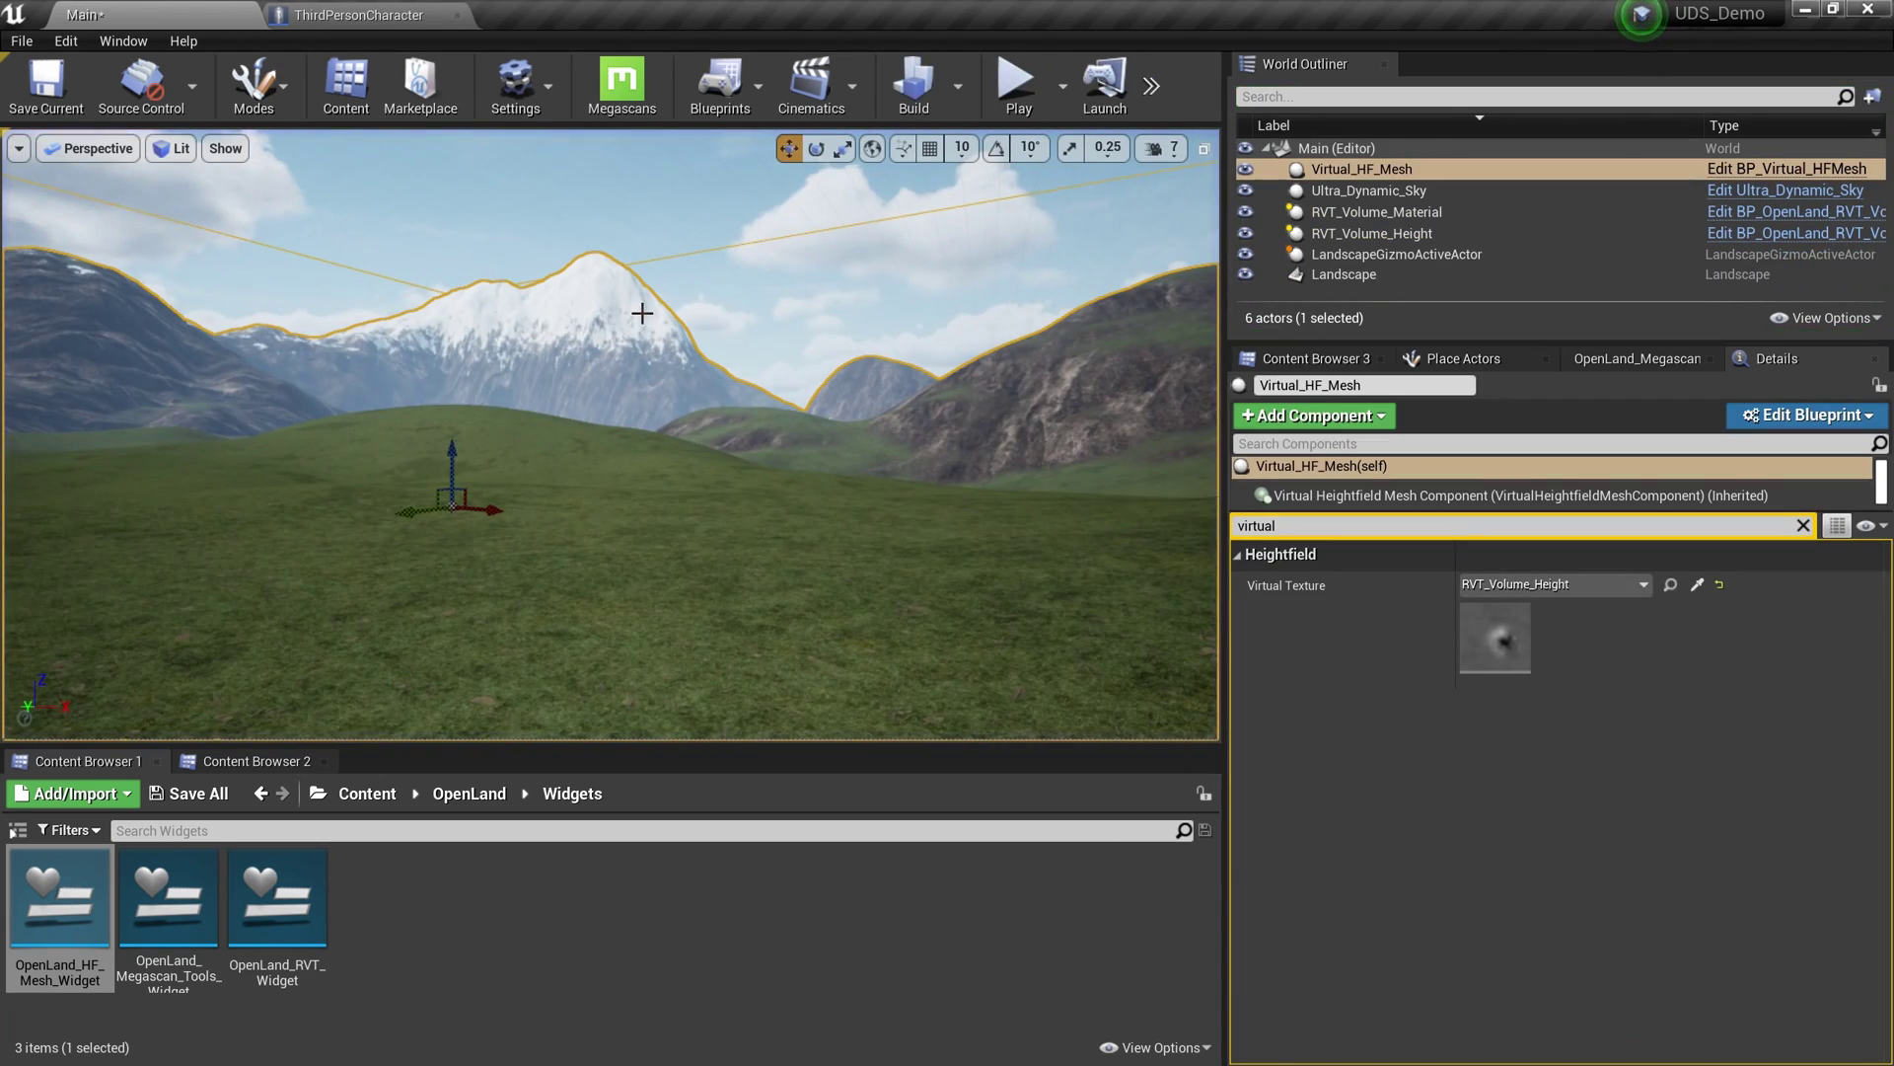
key(ctrl+s)
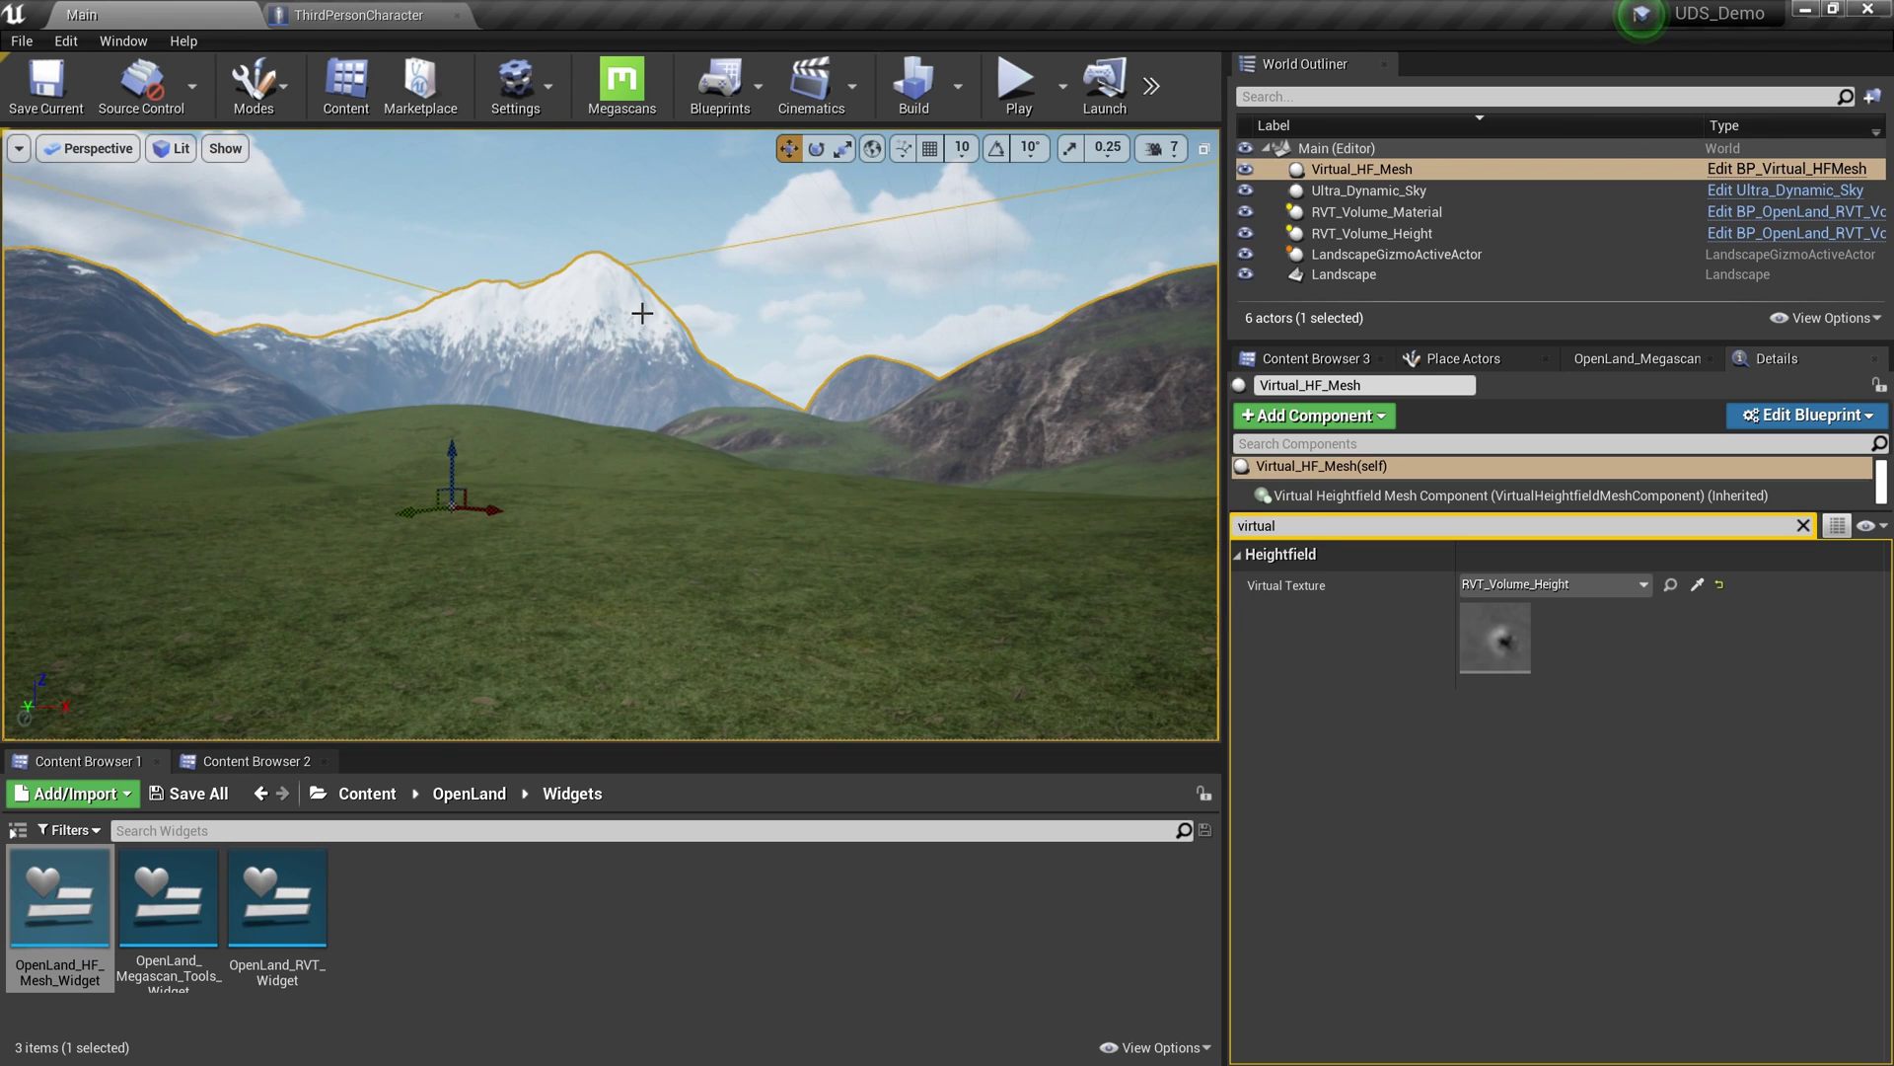
Step: Place the Ultra_Dynamic_Weather blueprint from Content/UltraDynamicSky/Blueprints into the level
click(383, 803)
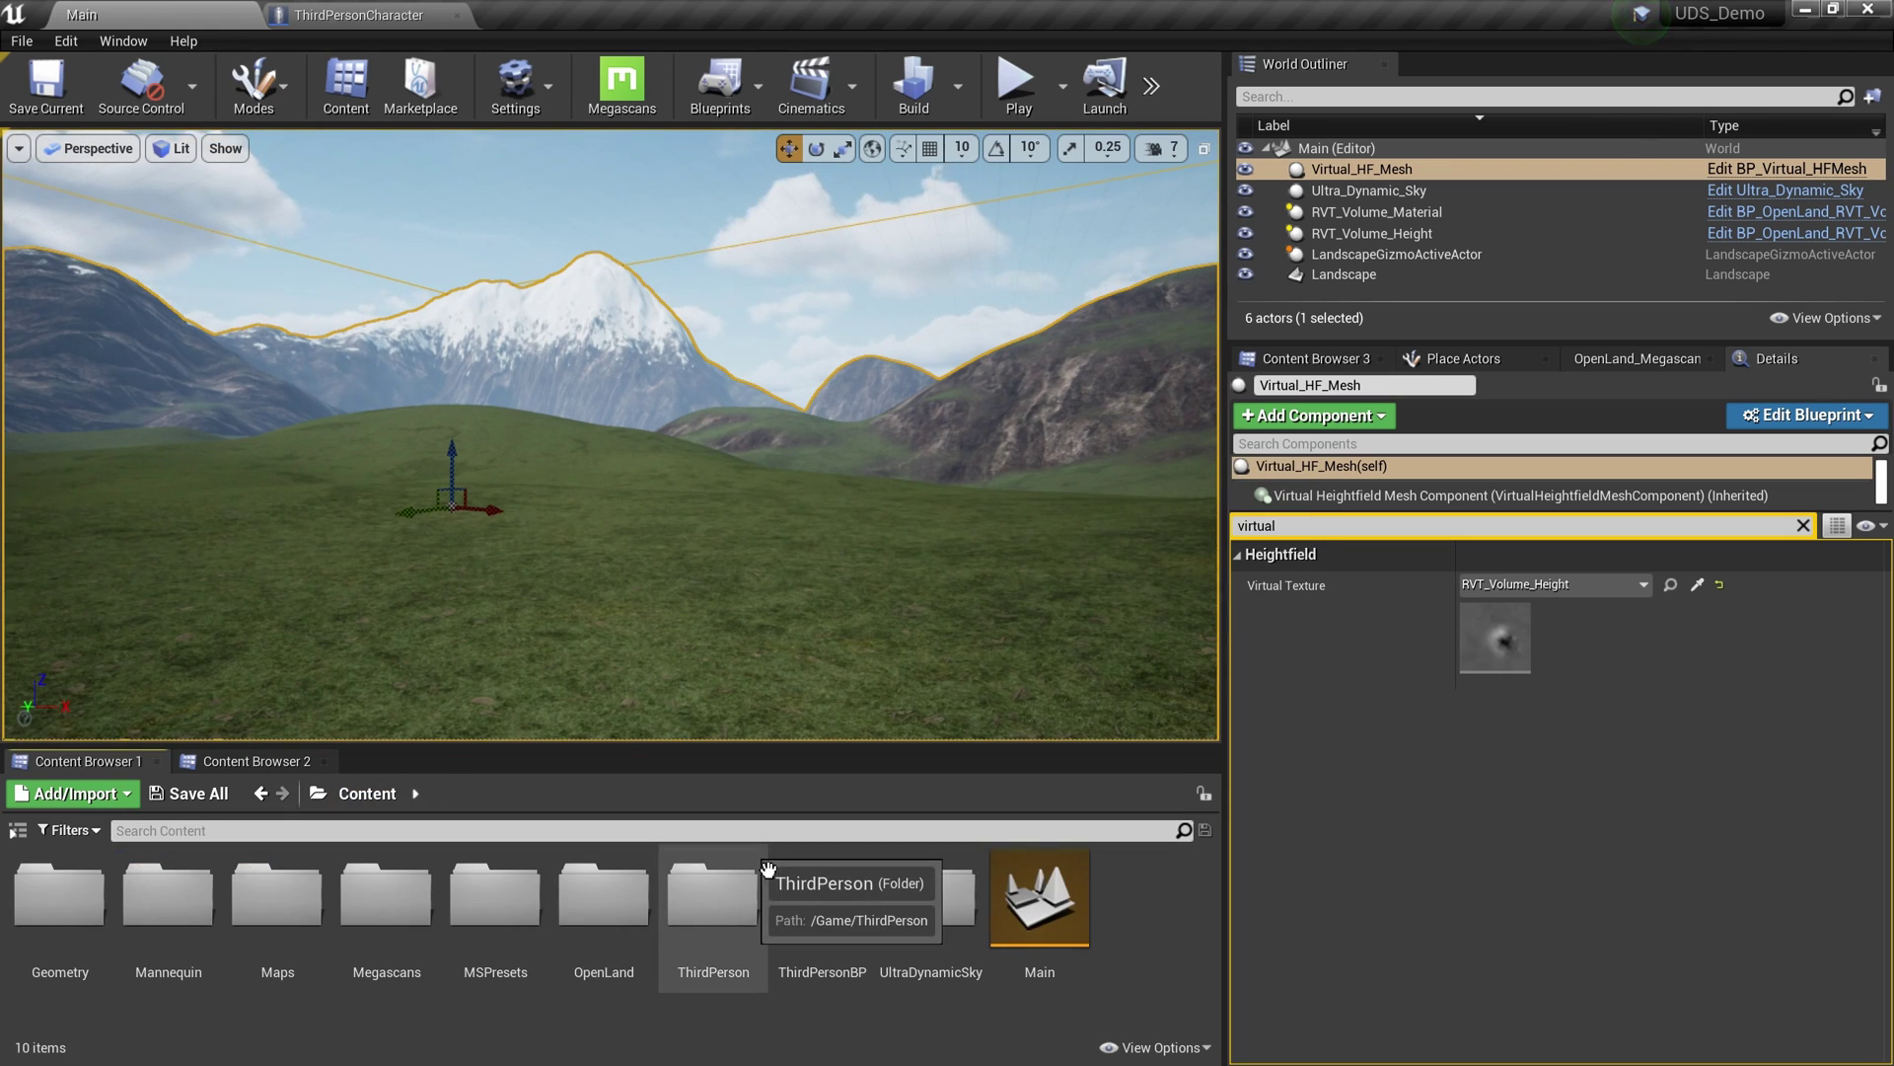
double_click(962, 957)
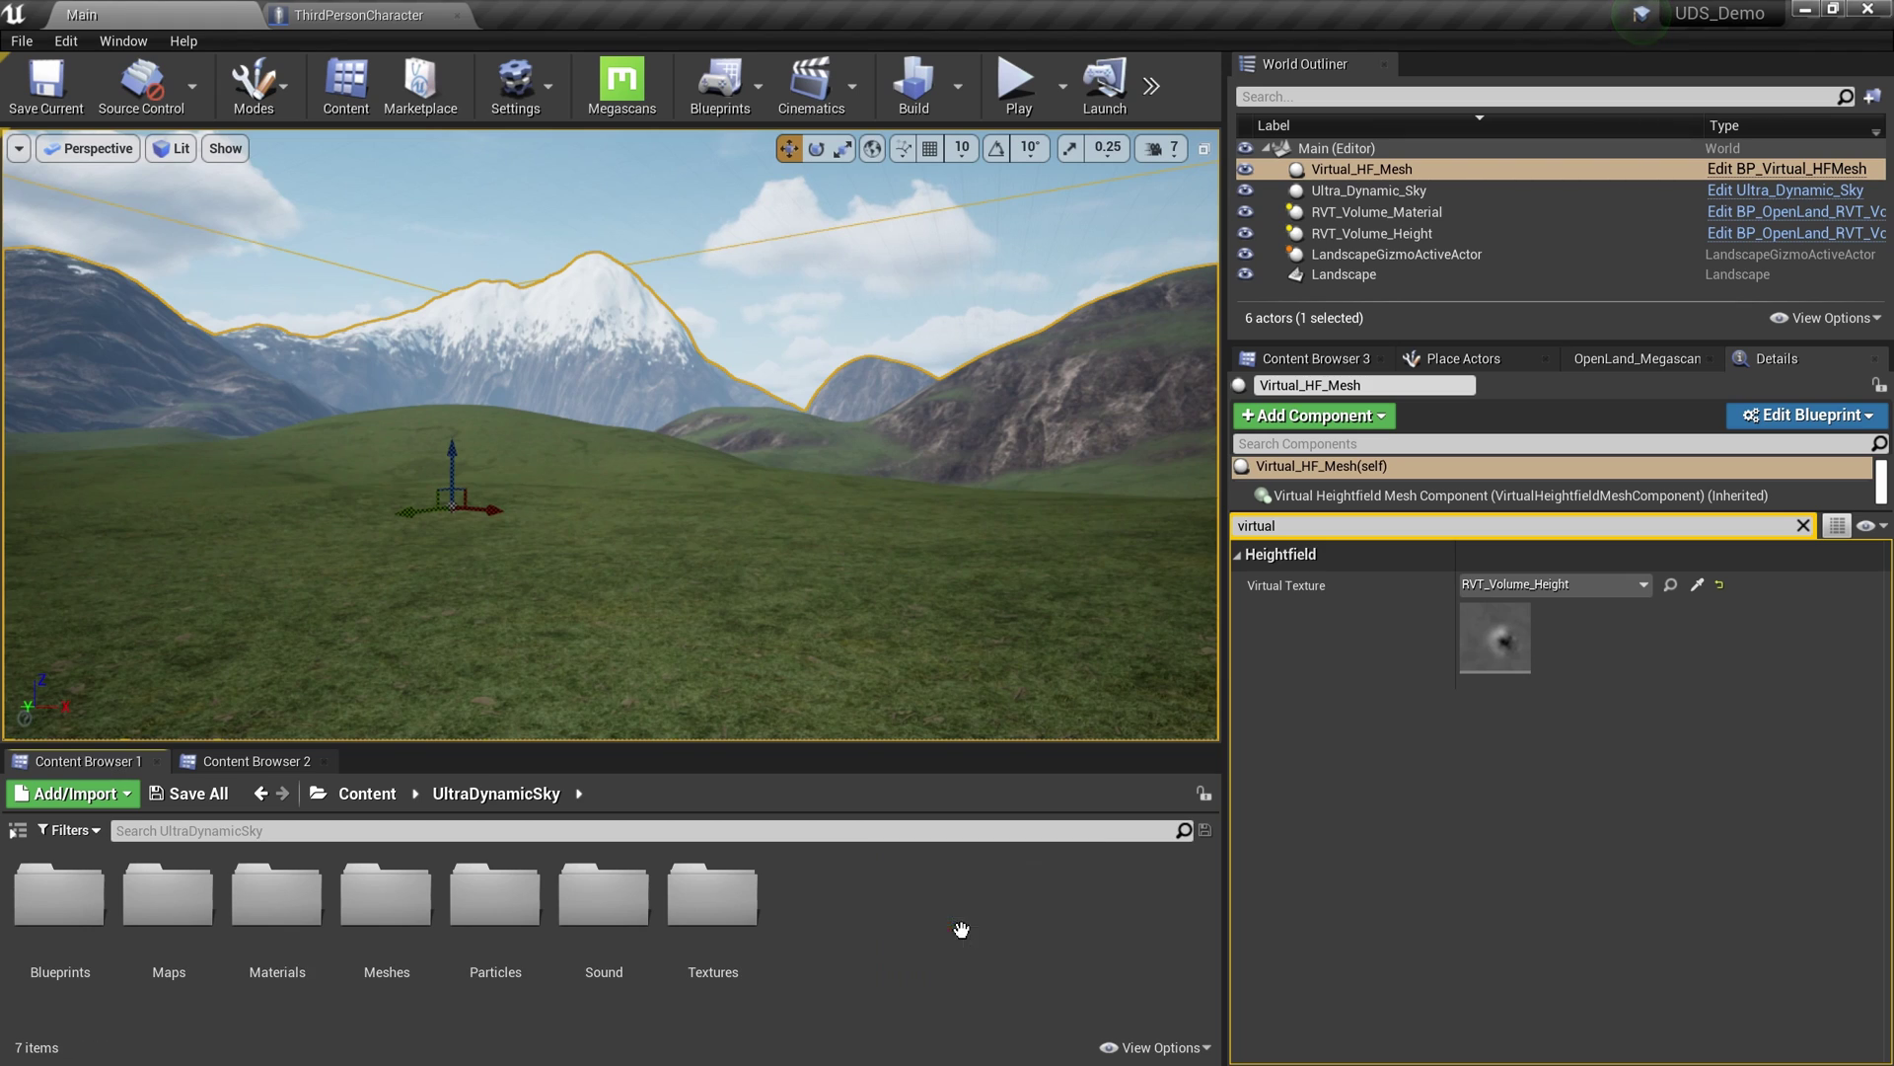
click(99, 924)
double_click(100, 925)
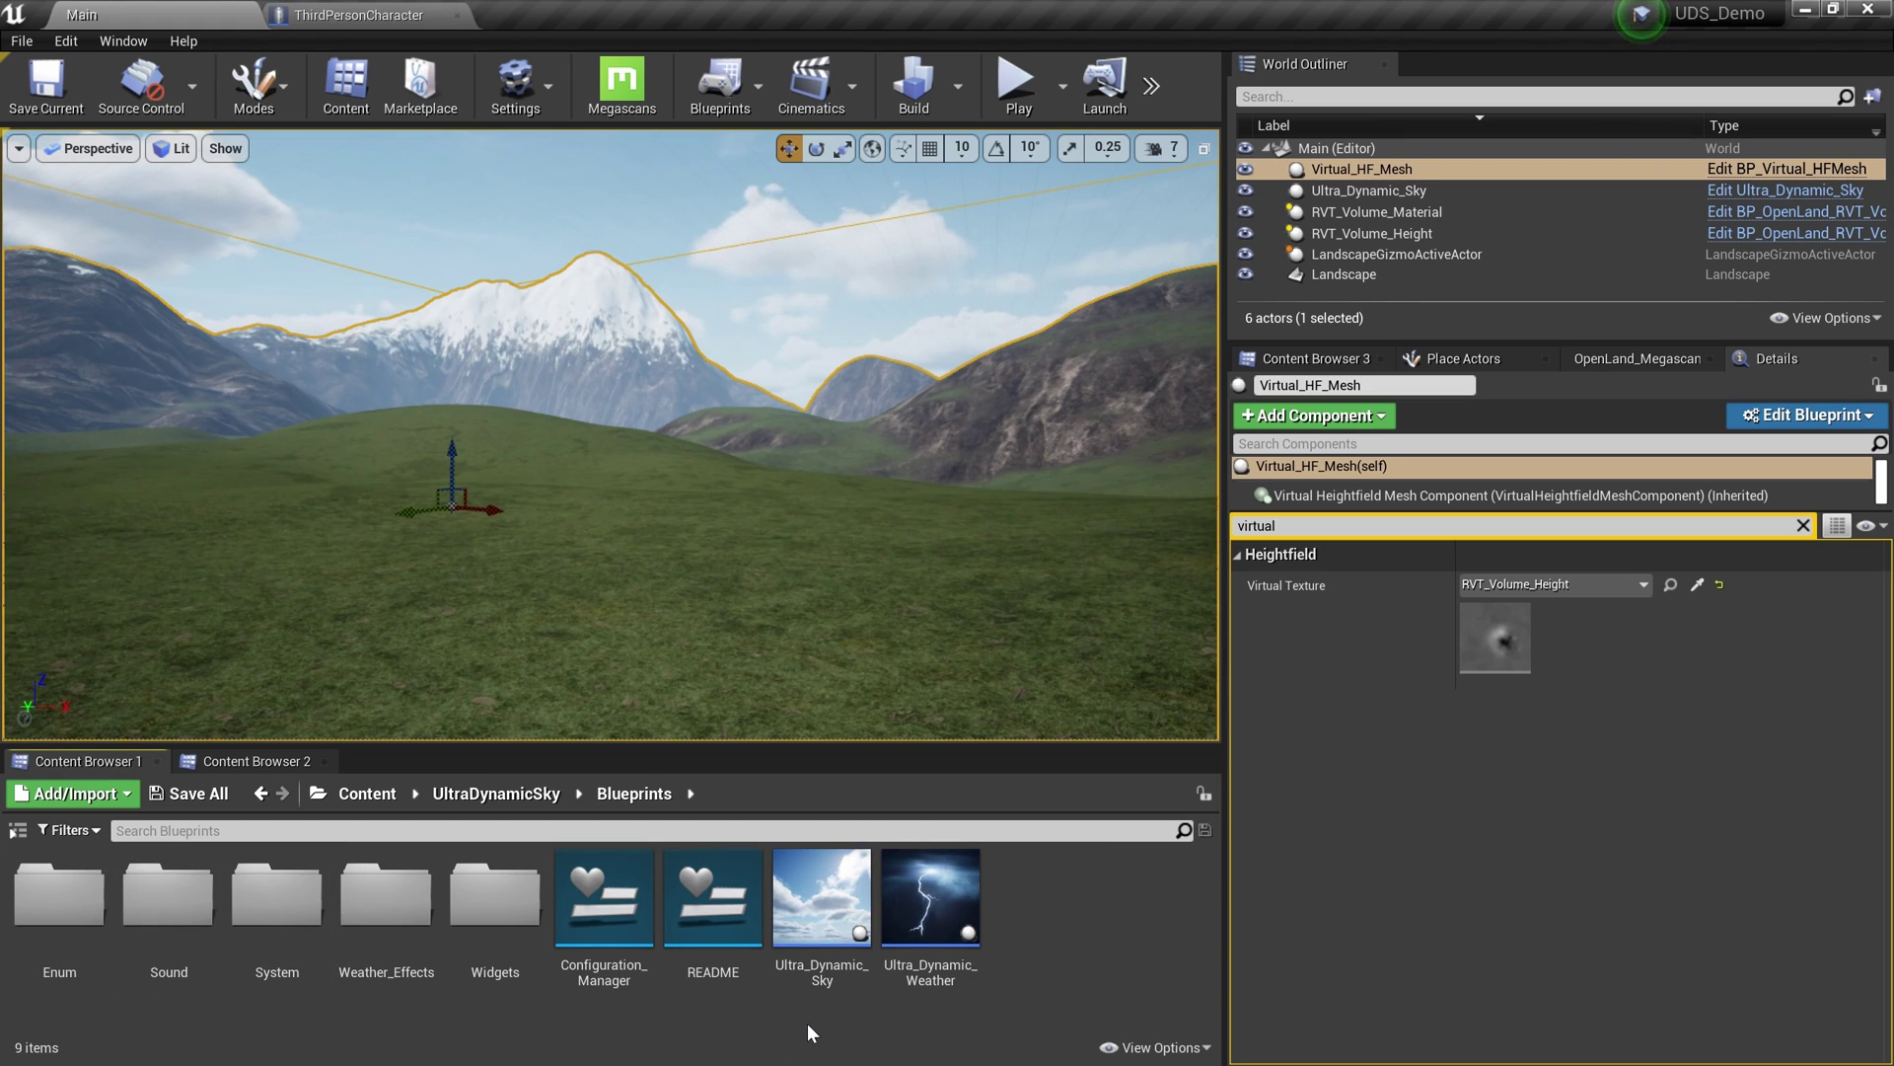
mouse_move(954, 953)
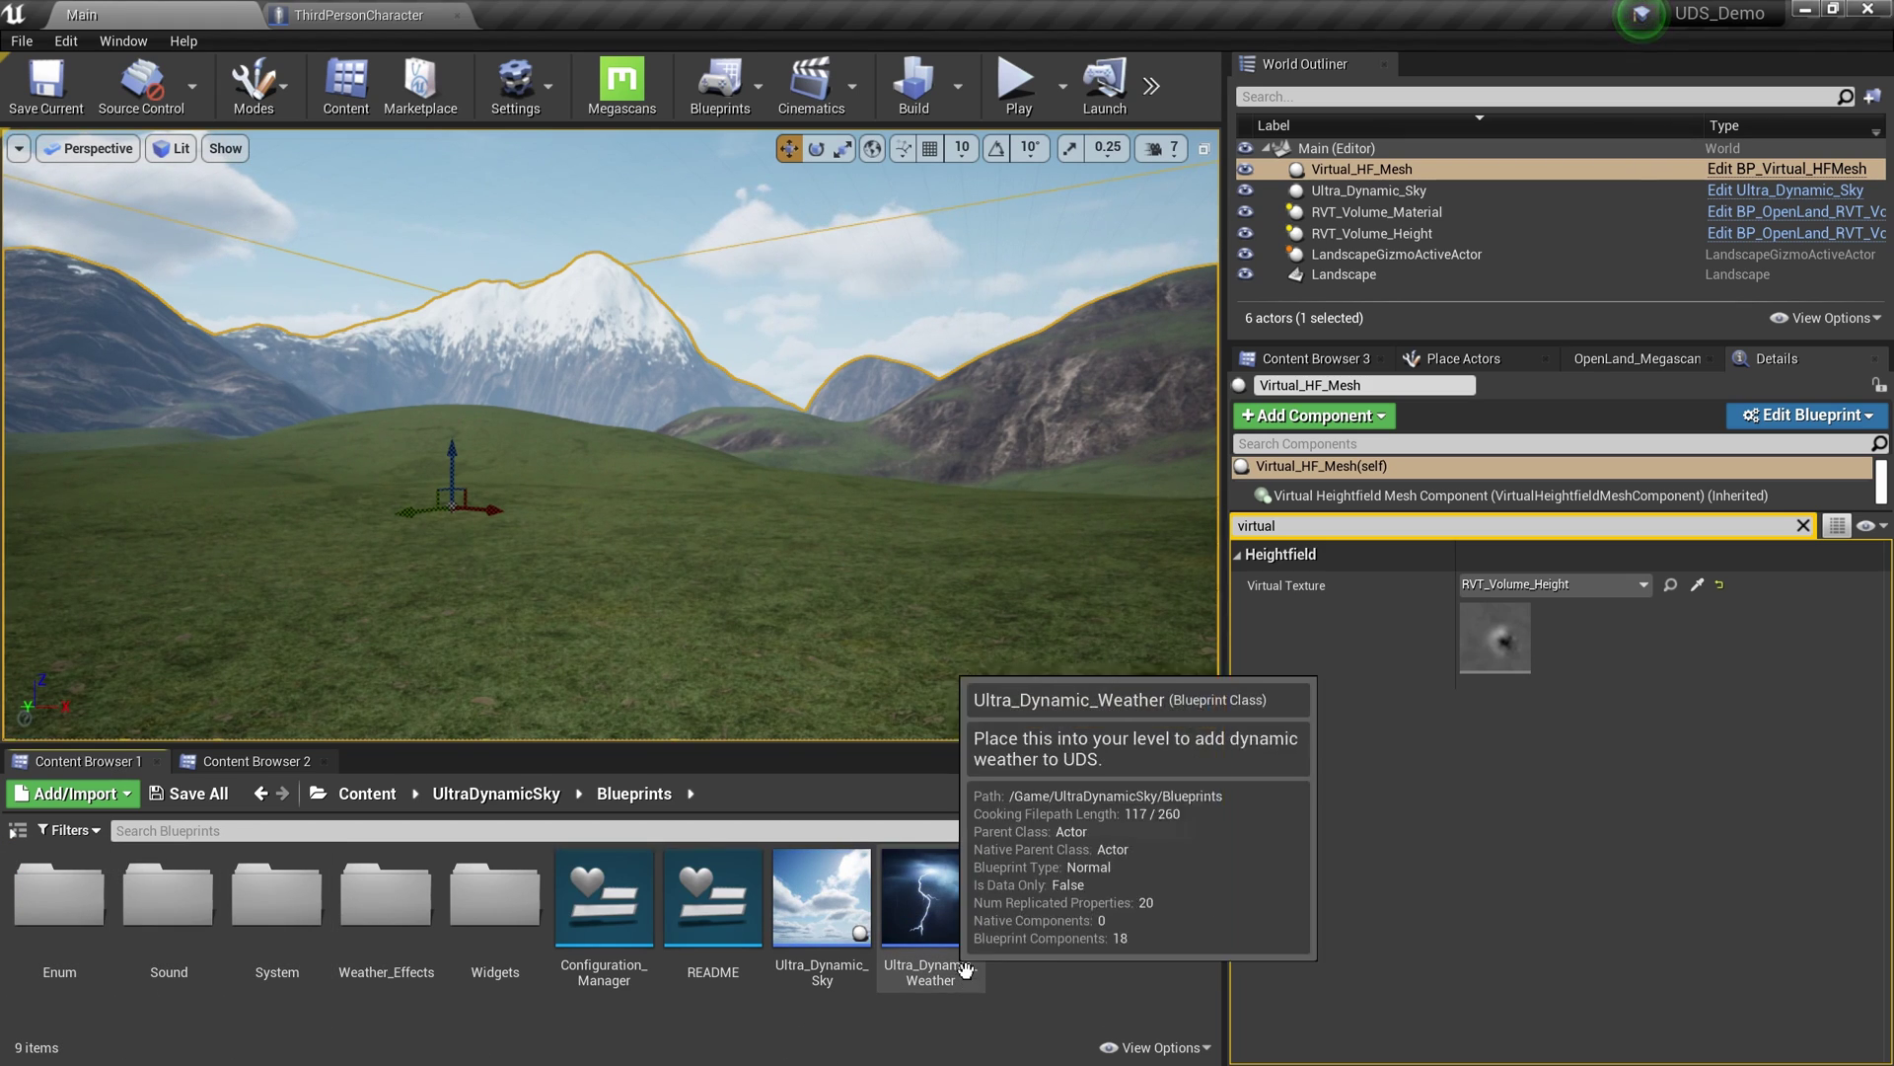
drag(953, 953, 789, 518)
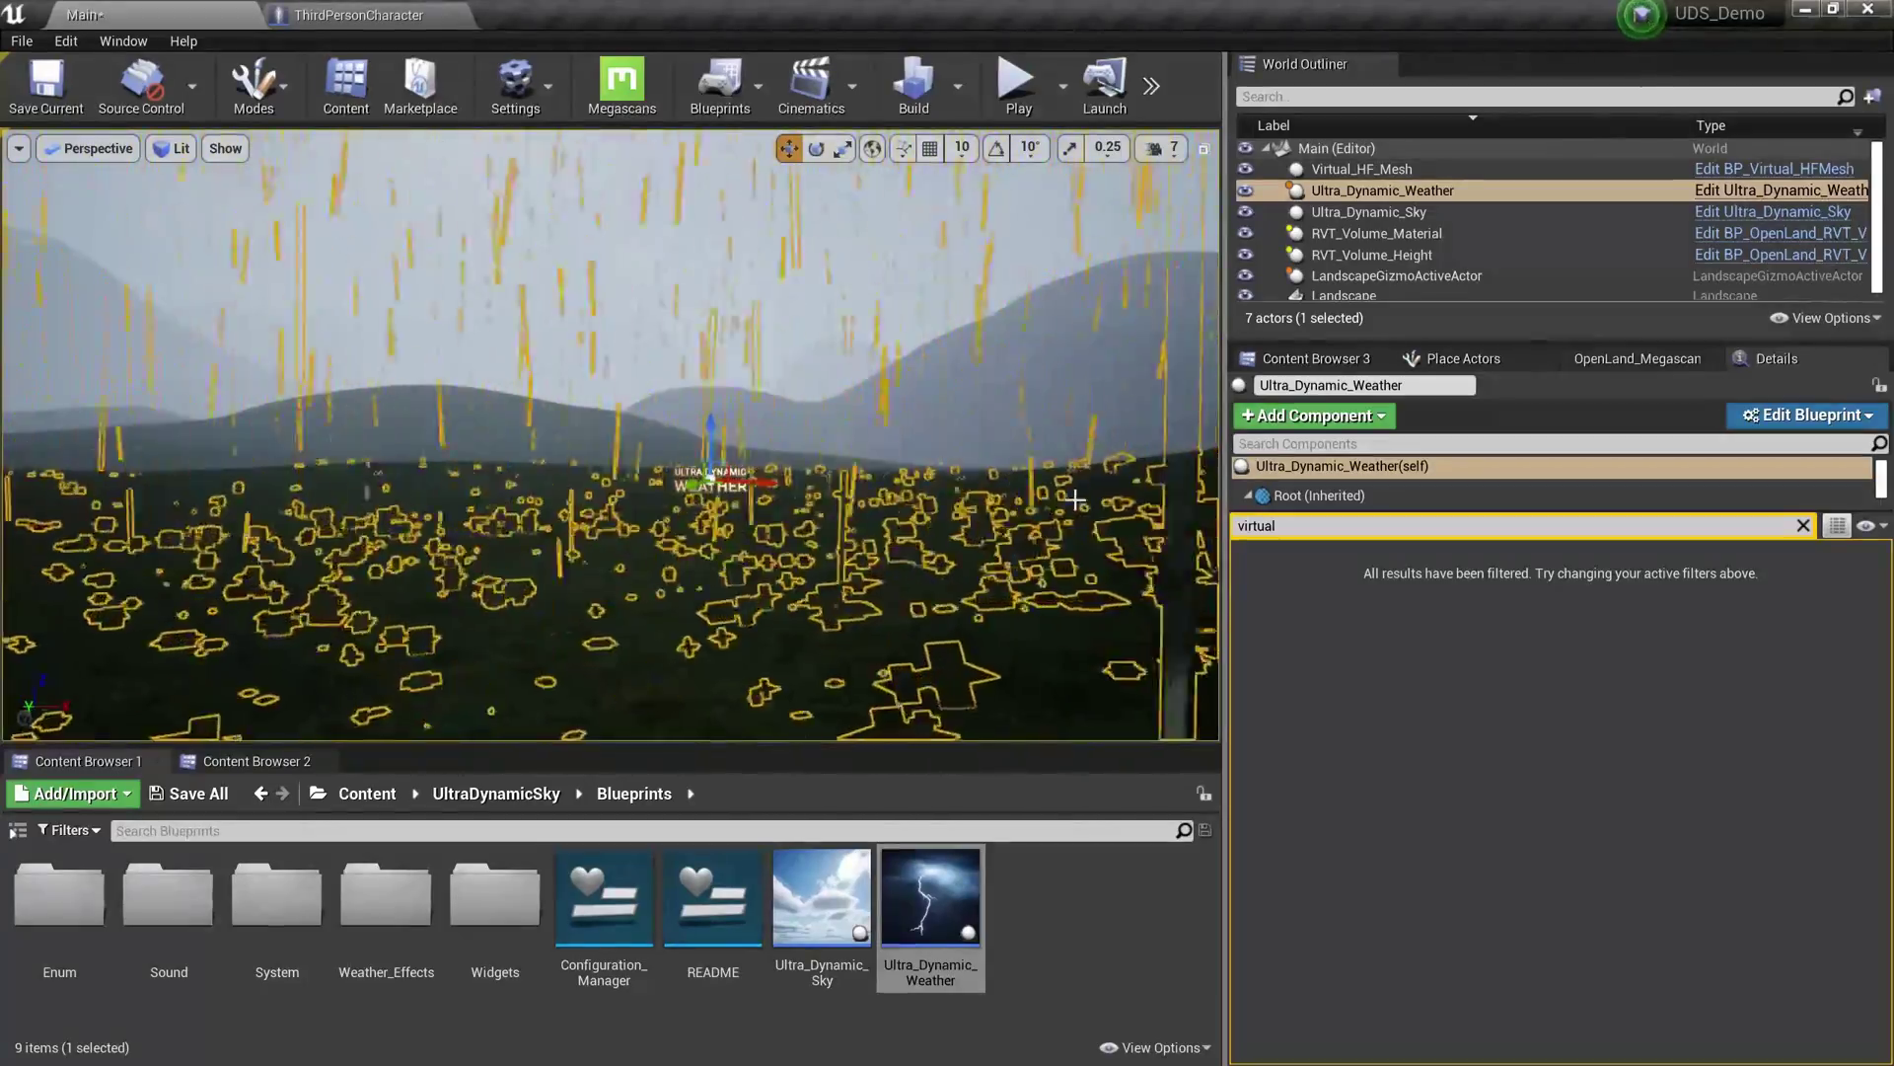
Step: Filter the Ultra_Dynamic_Weather details for "volume" and set Rain Volume to 0.05
click(1803, 526)
click(1409, 214)
click(1389, 193)
click(1481, 525)
text(volume)
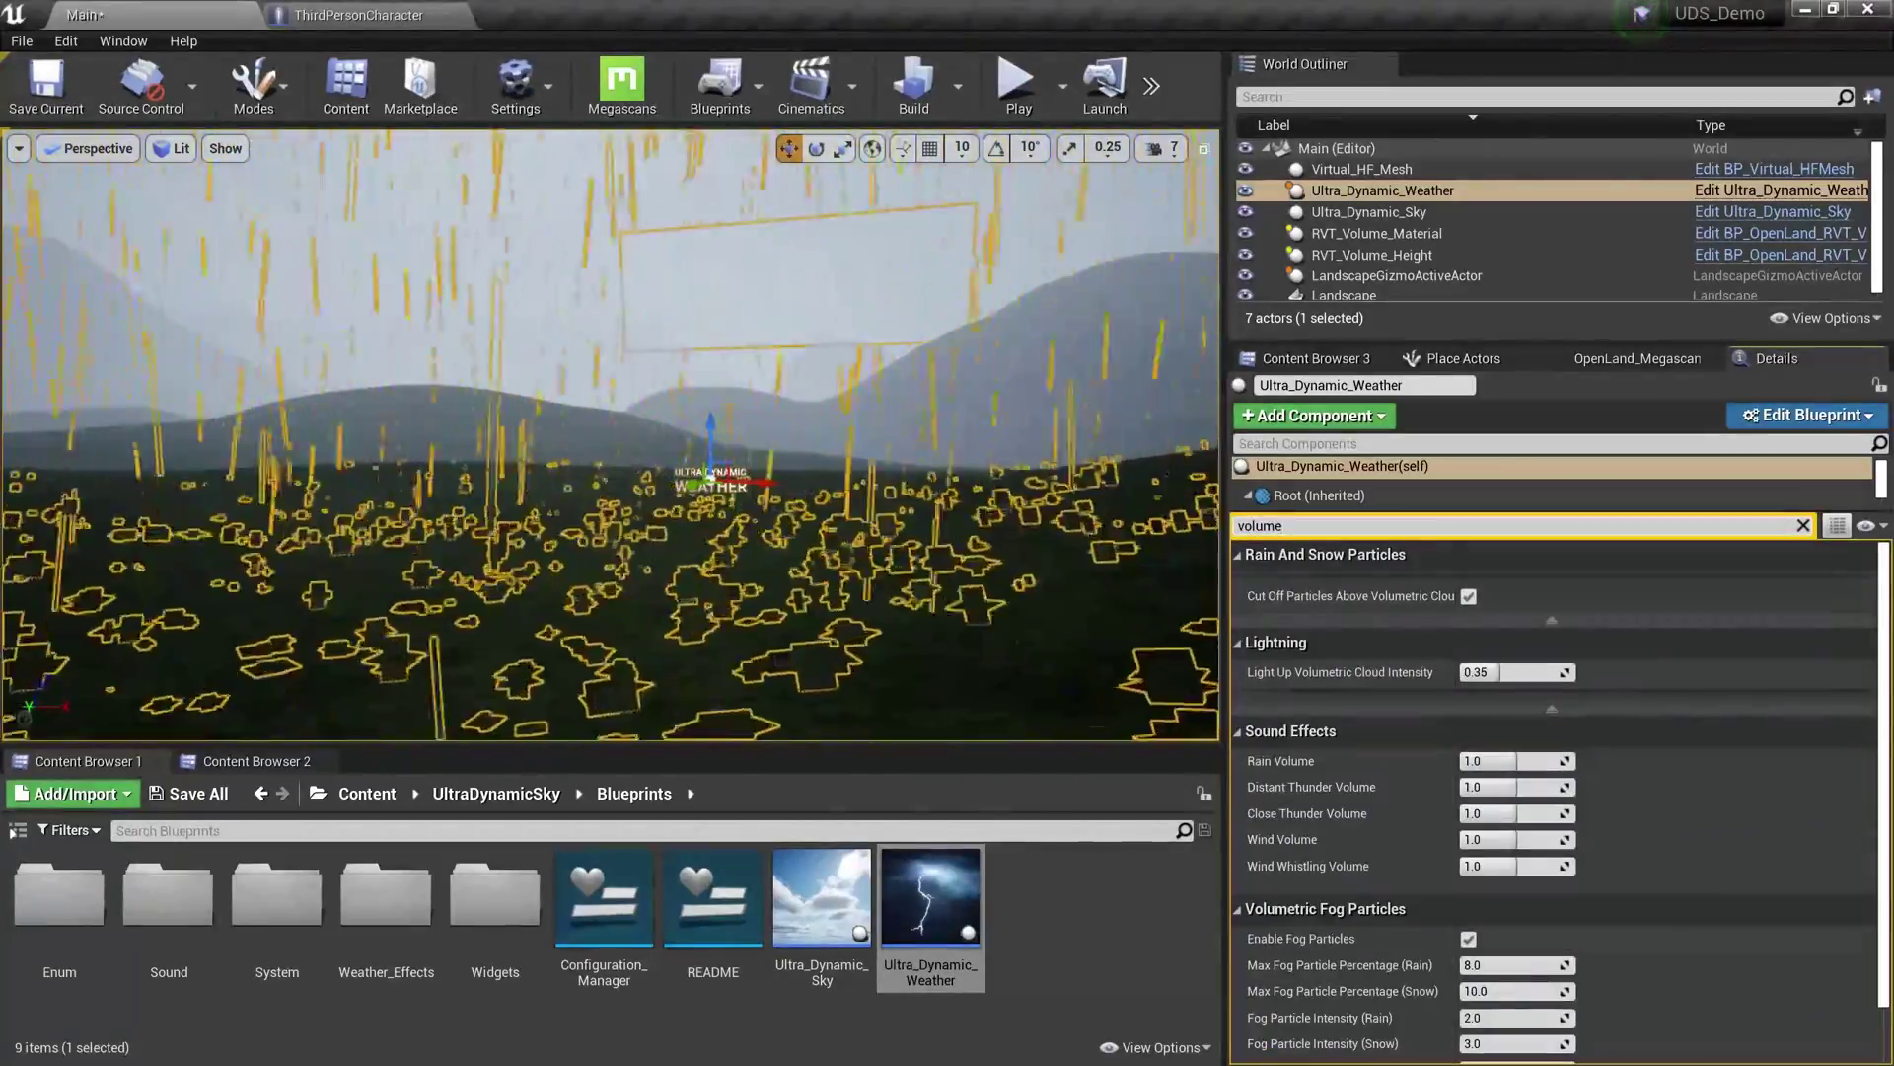
click(1525, 761)
text(0.0)
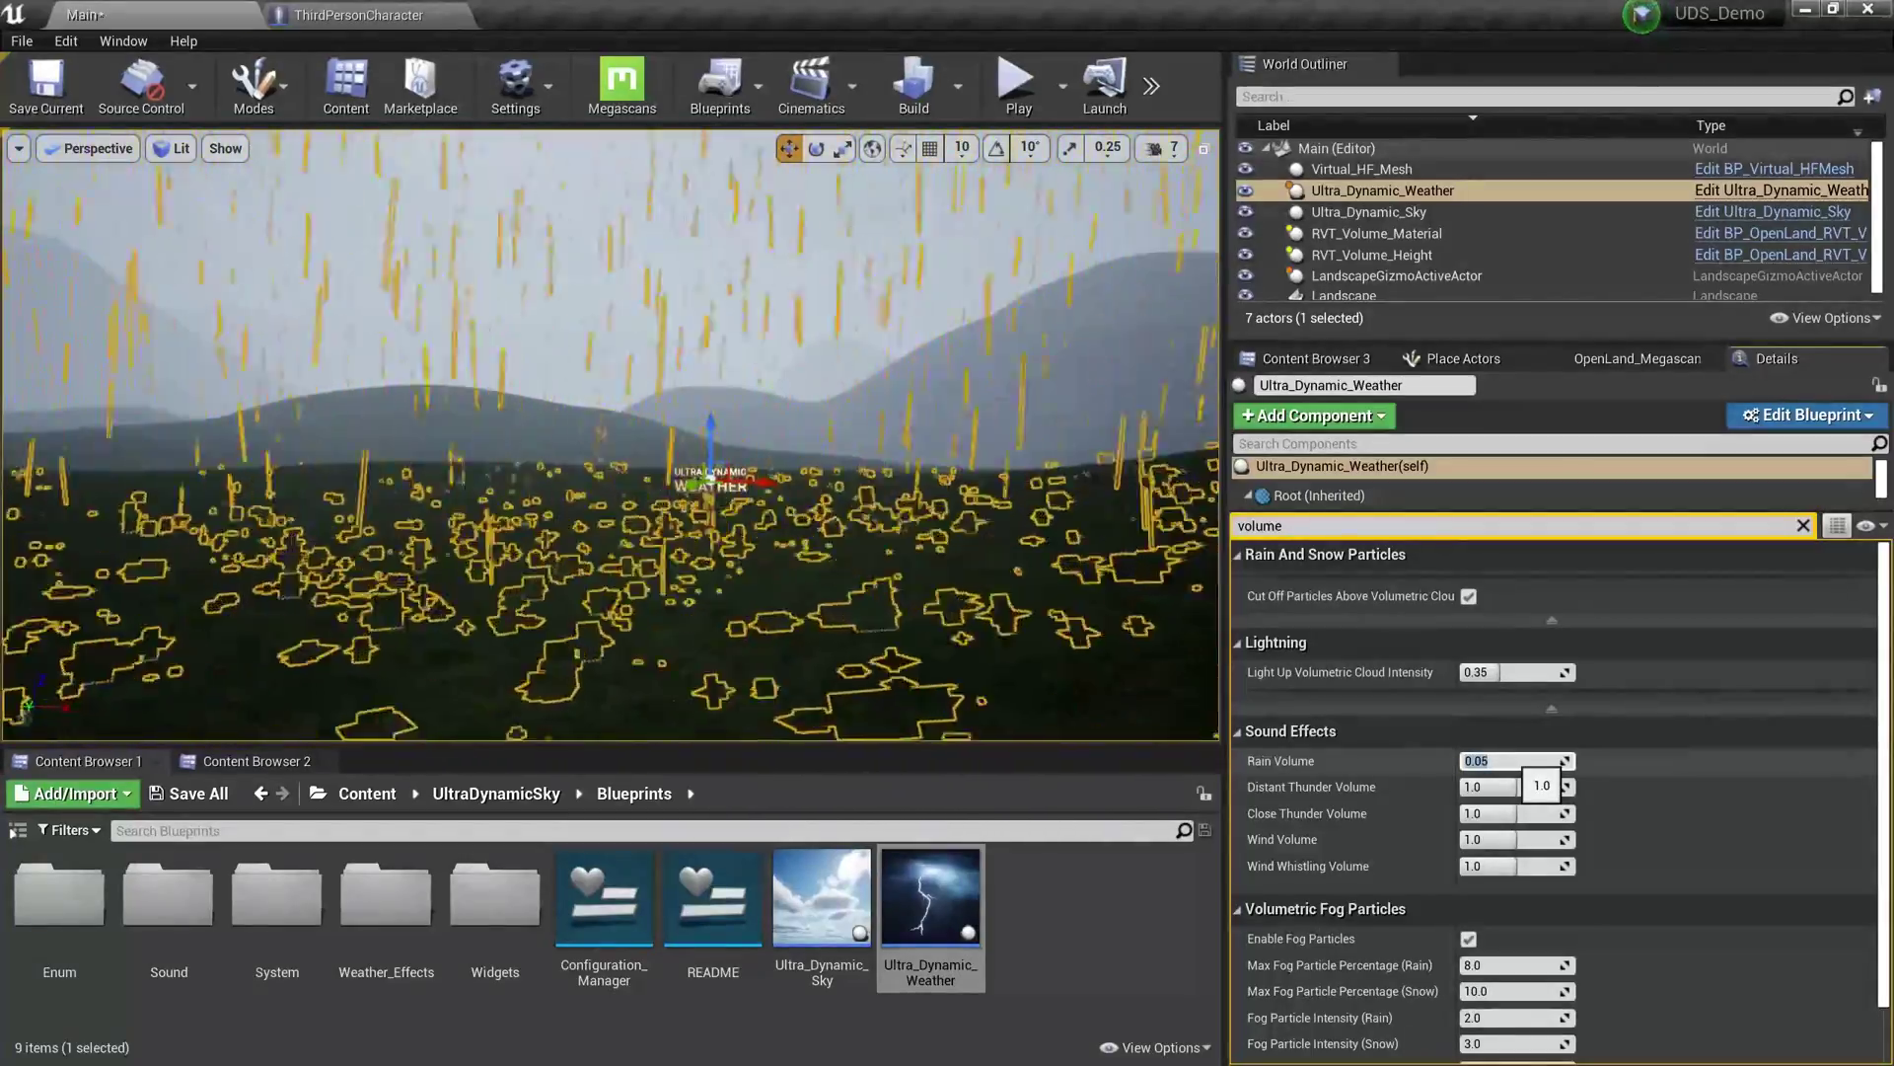
click(1516, 788)
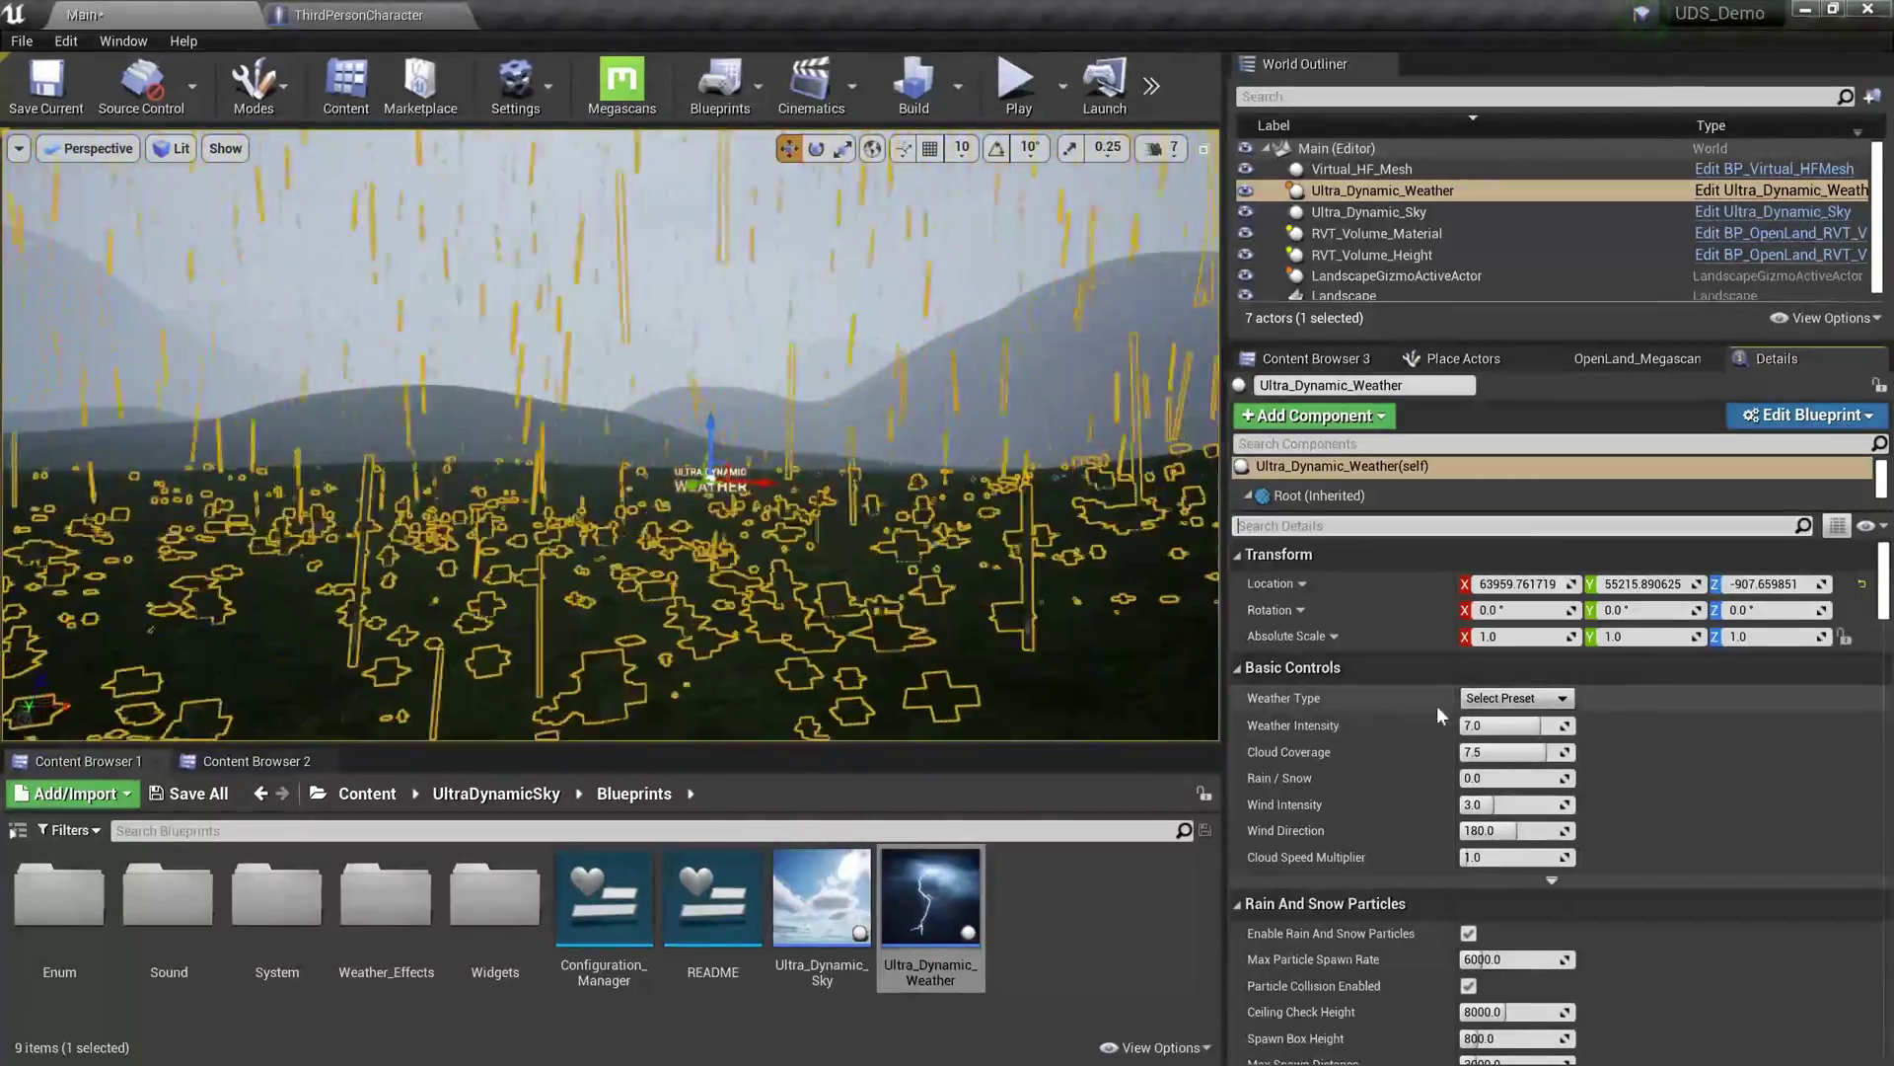
Step: Apply a clear-weather preset with zero Weather Intensity and Cloud Coverage to Ultra_Dynamic_Weather
click(1504, 703)
click(1495, 718)
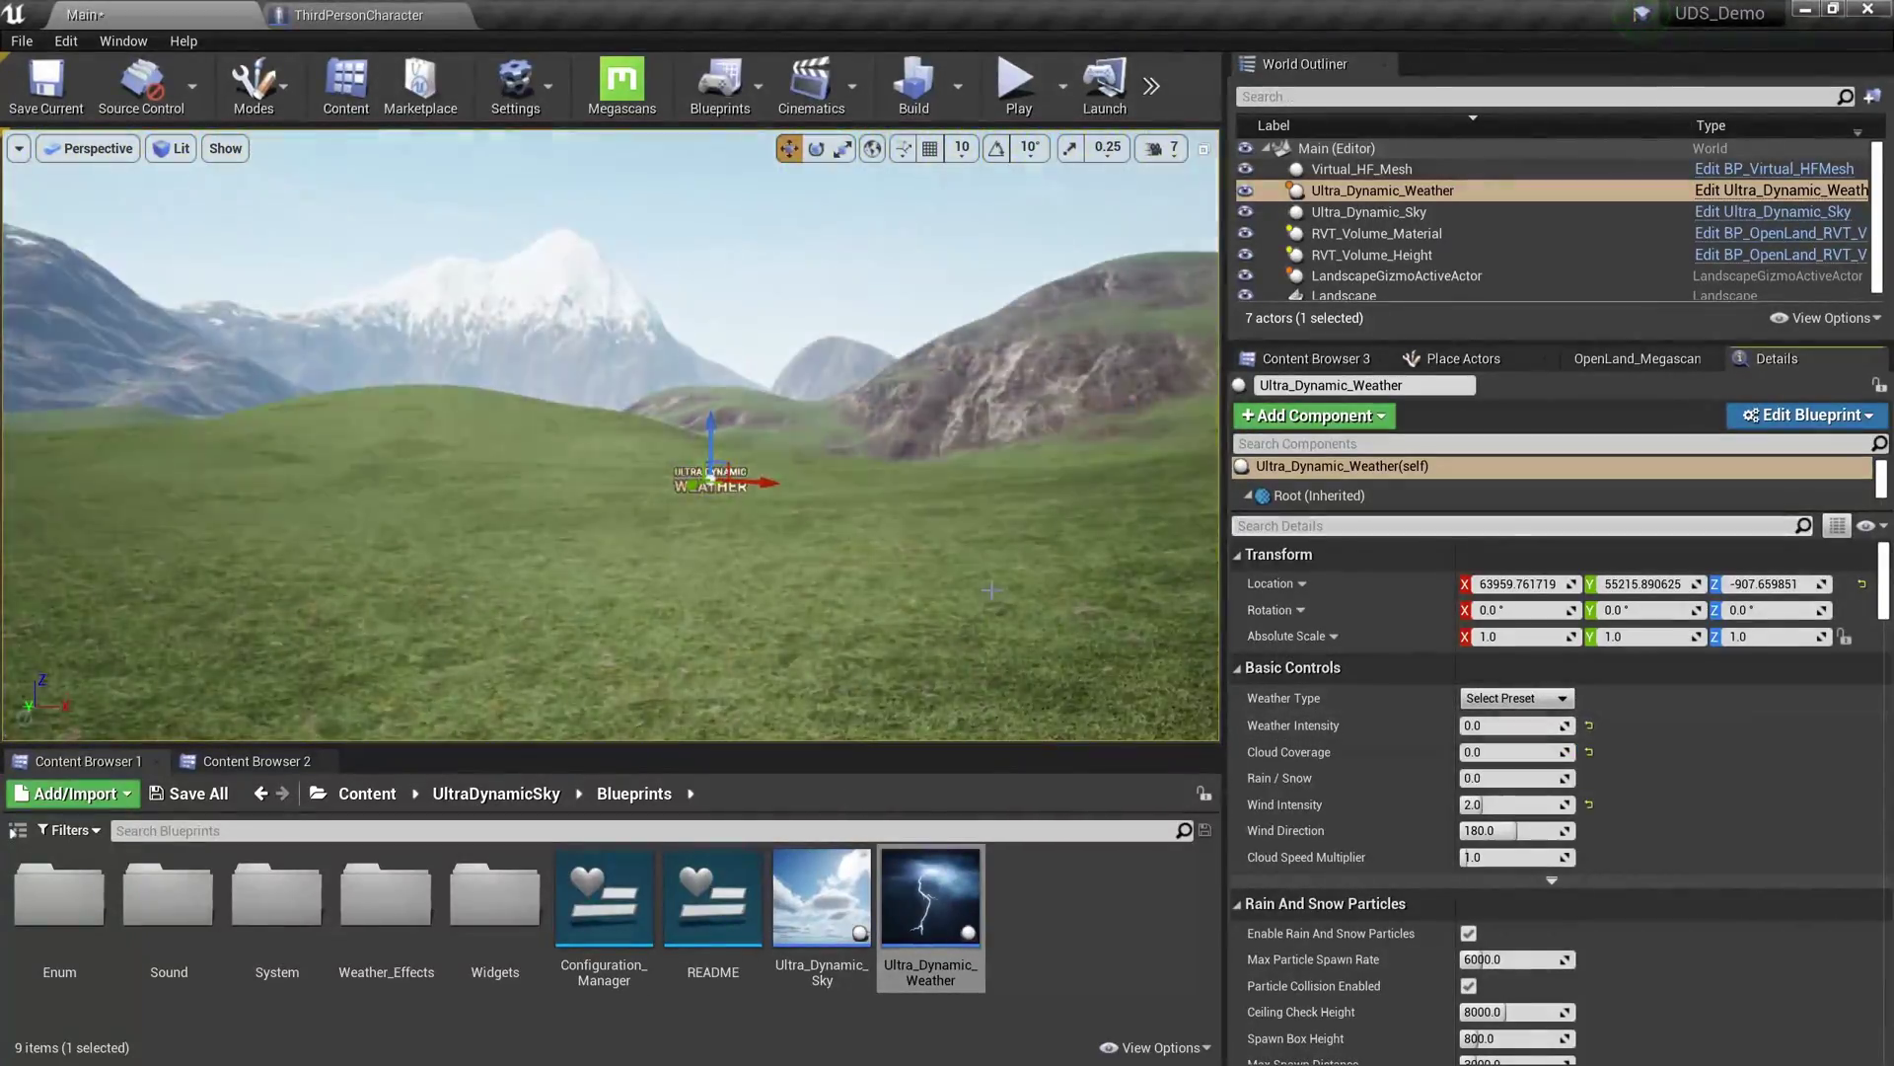
right_drag(691, 444, 592, 444)
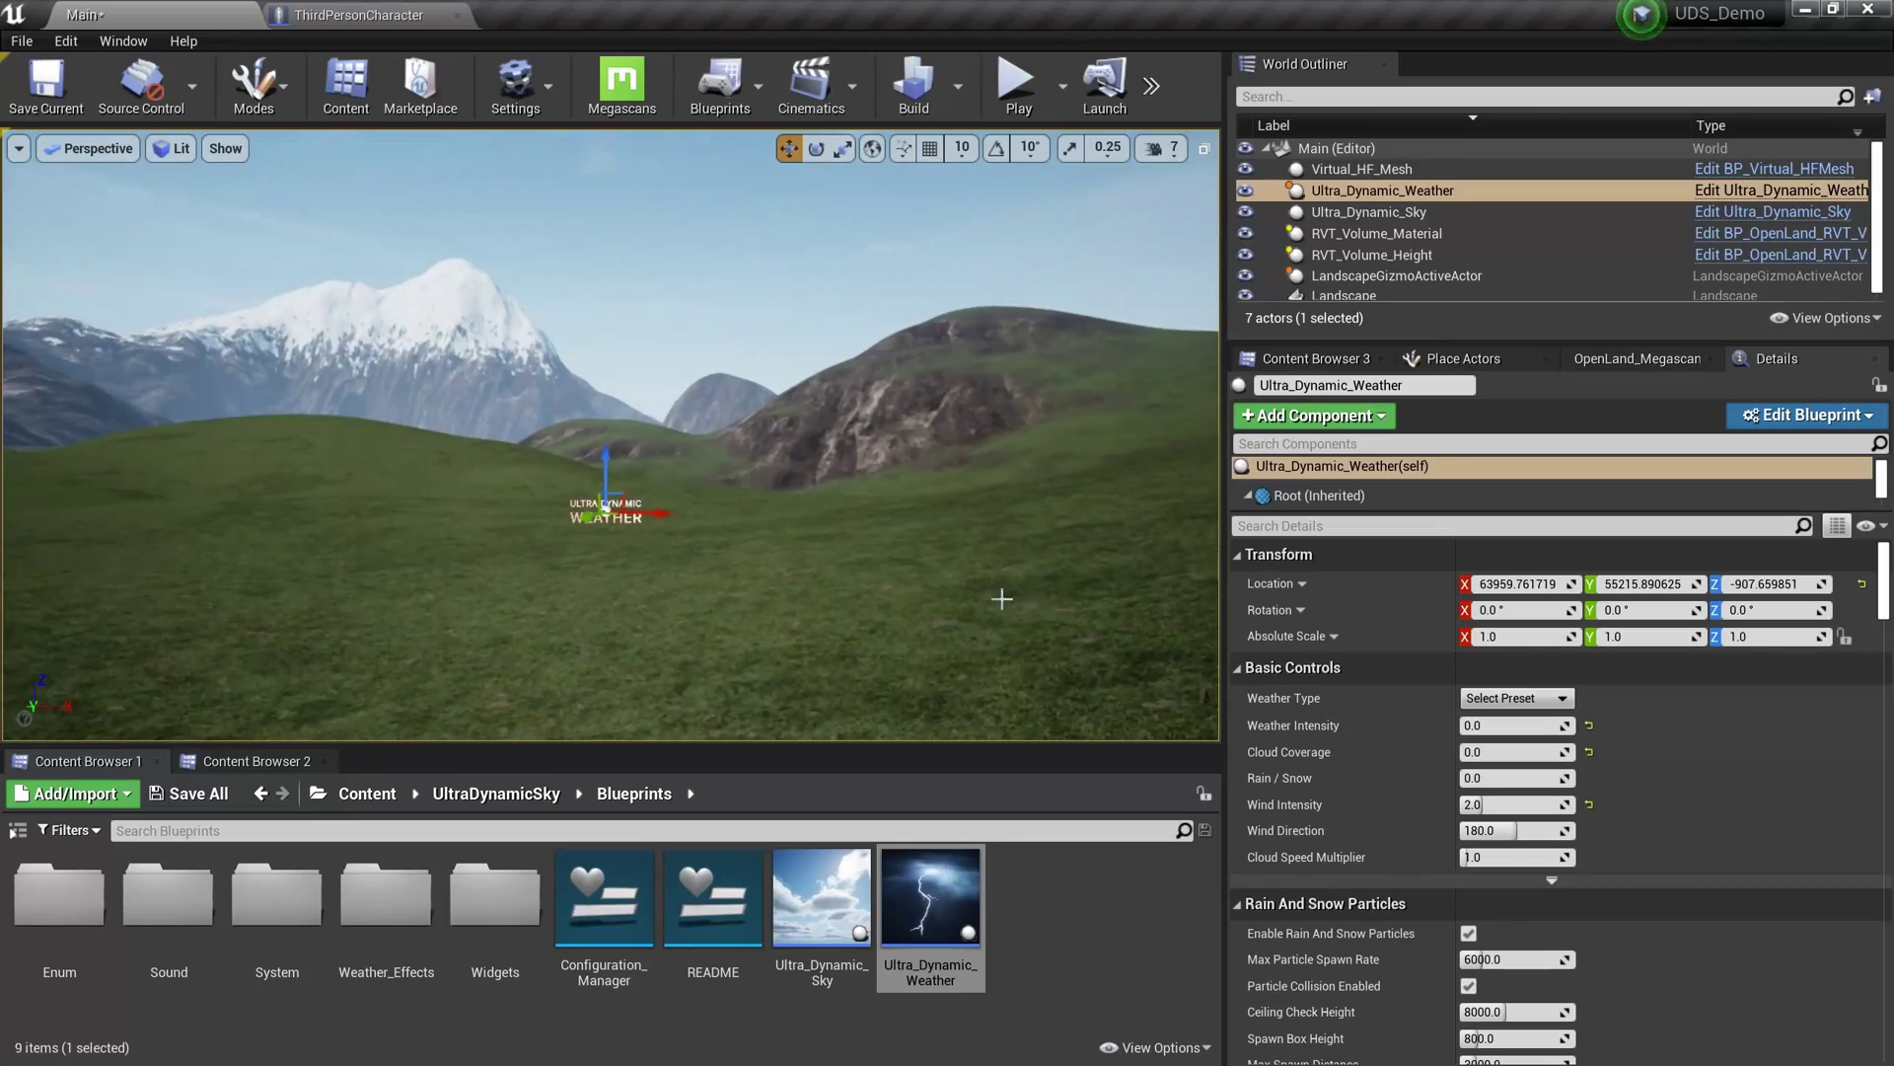
Step: Apply the Rain preset to Ultra_Dynamic_Weather and lower its Cloud Coverage to about 5.47
click(1510, 698)
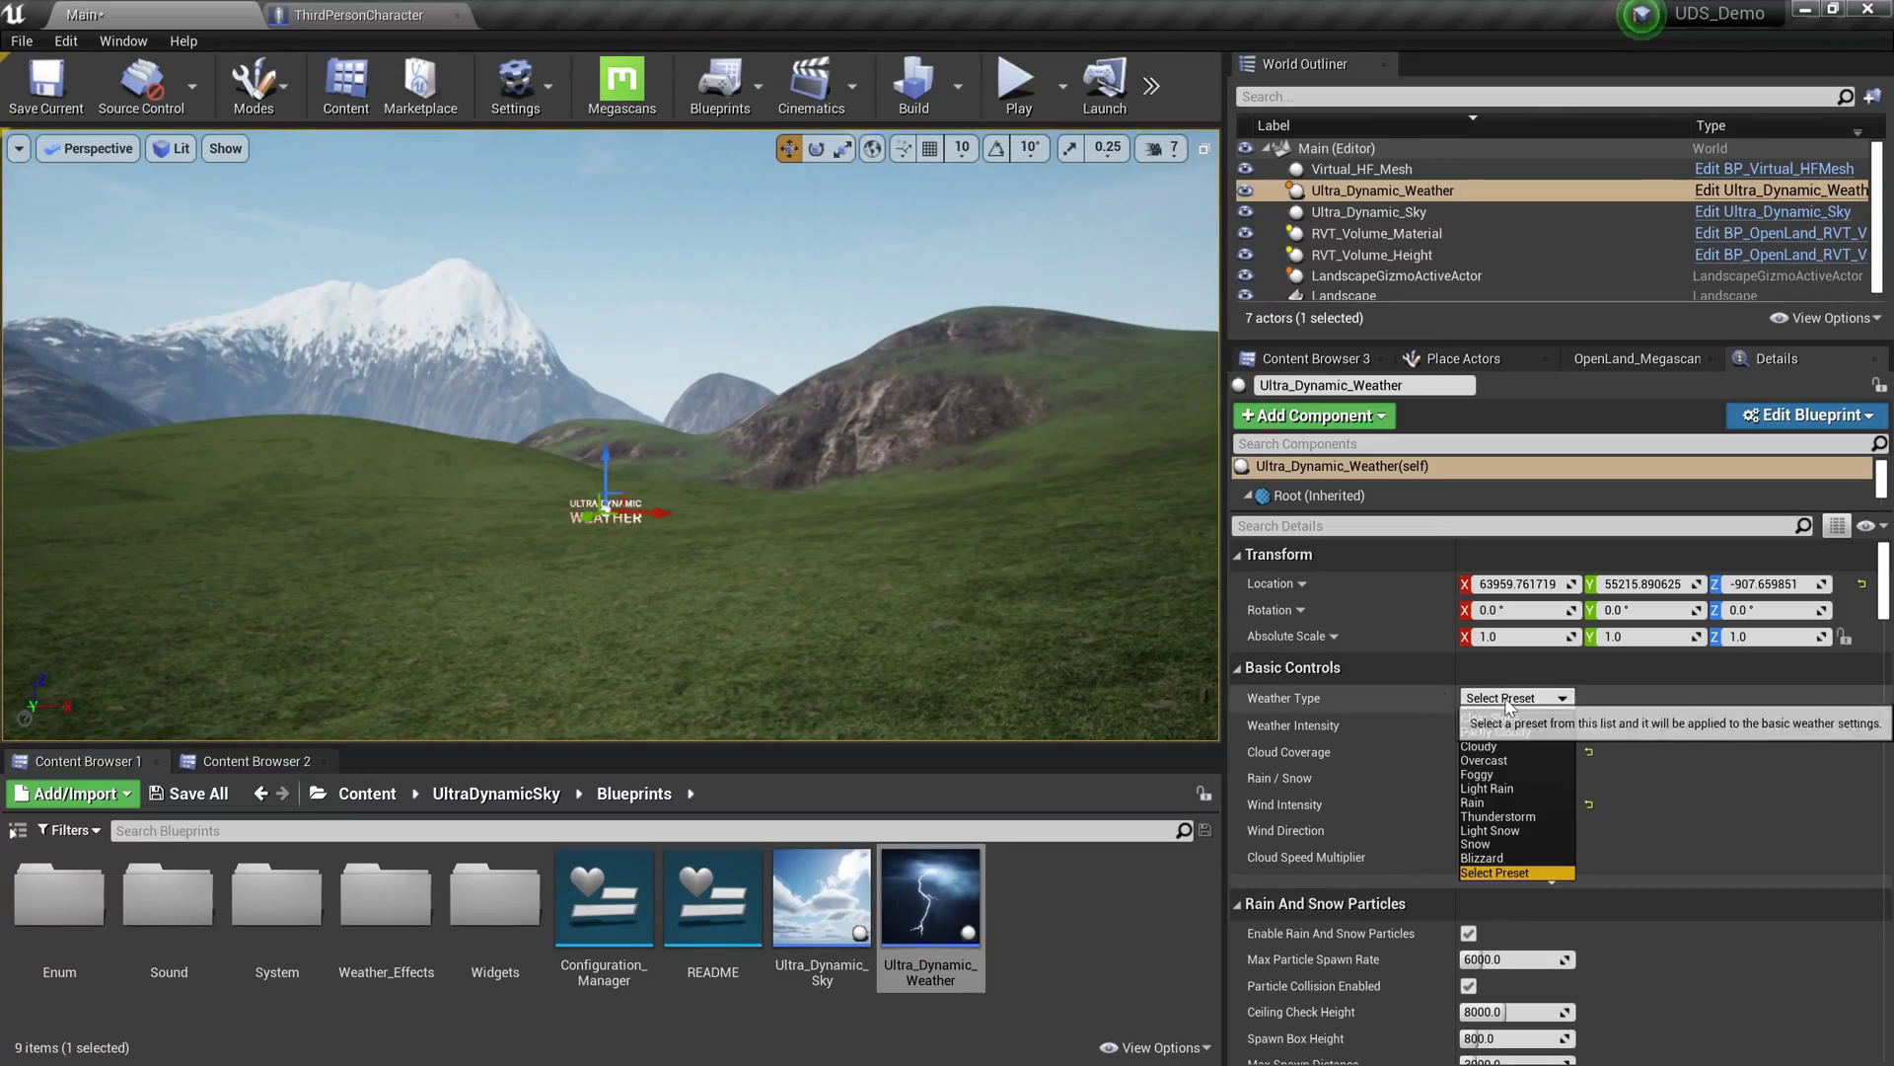
click(1512, 803)
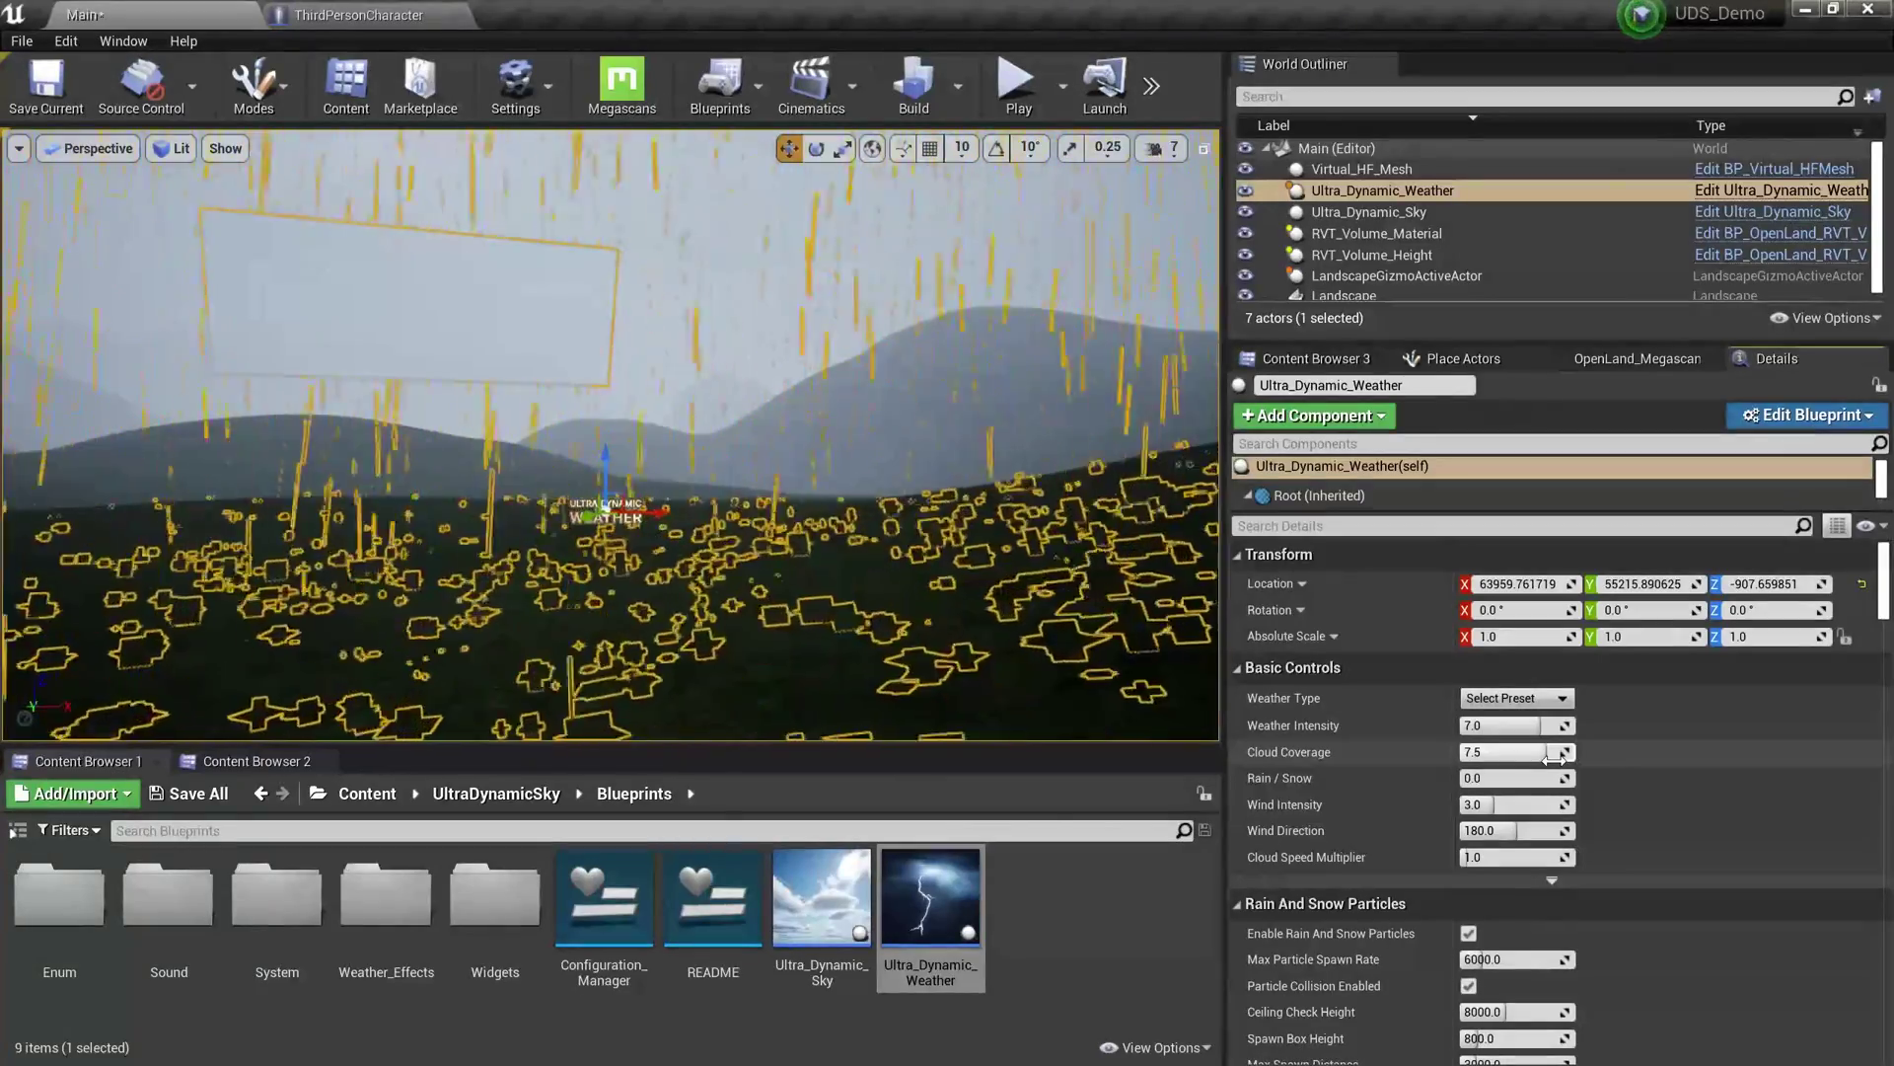
mouse_move(1554, 758)
mouse_down()
mouse_move(1500, 755)
mouse_move(1523, 755)
mouse_up()
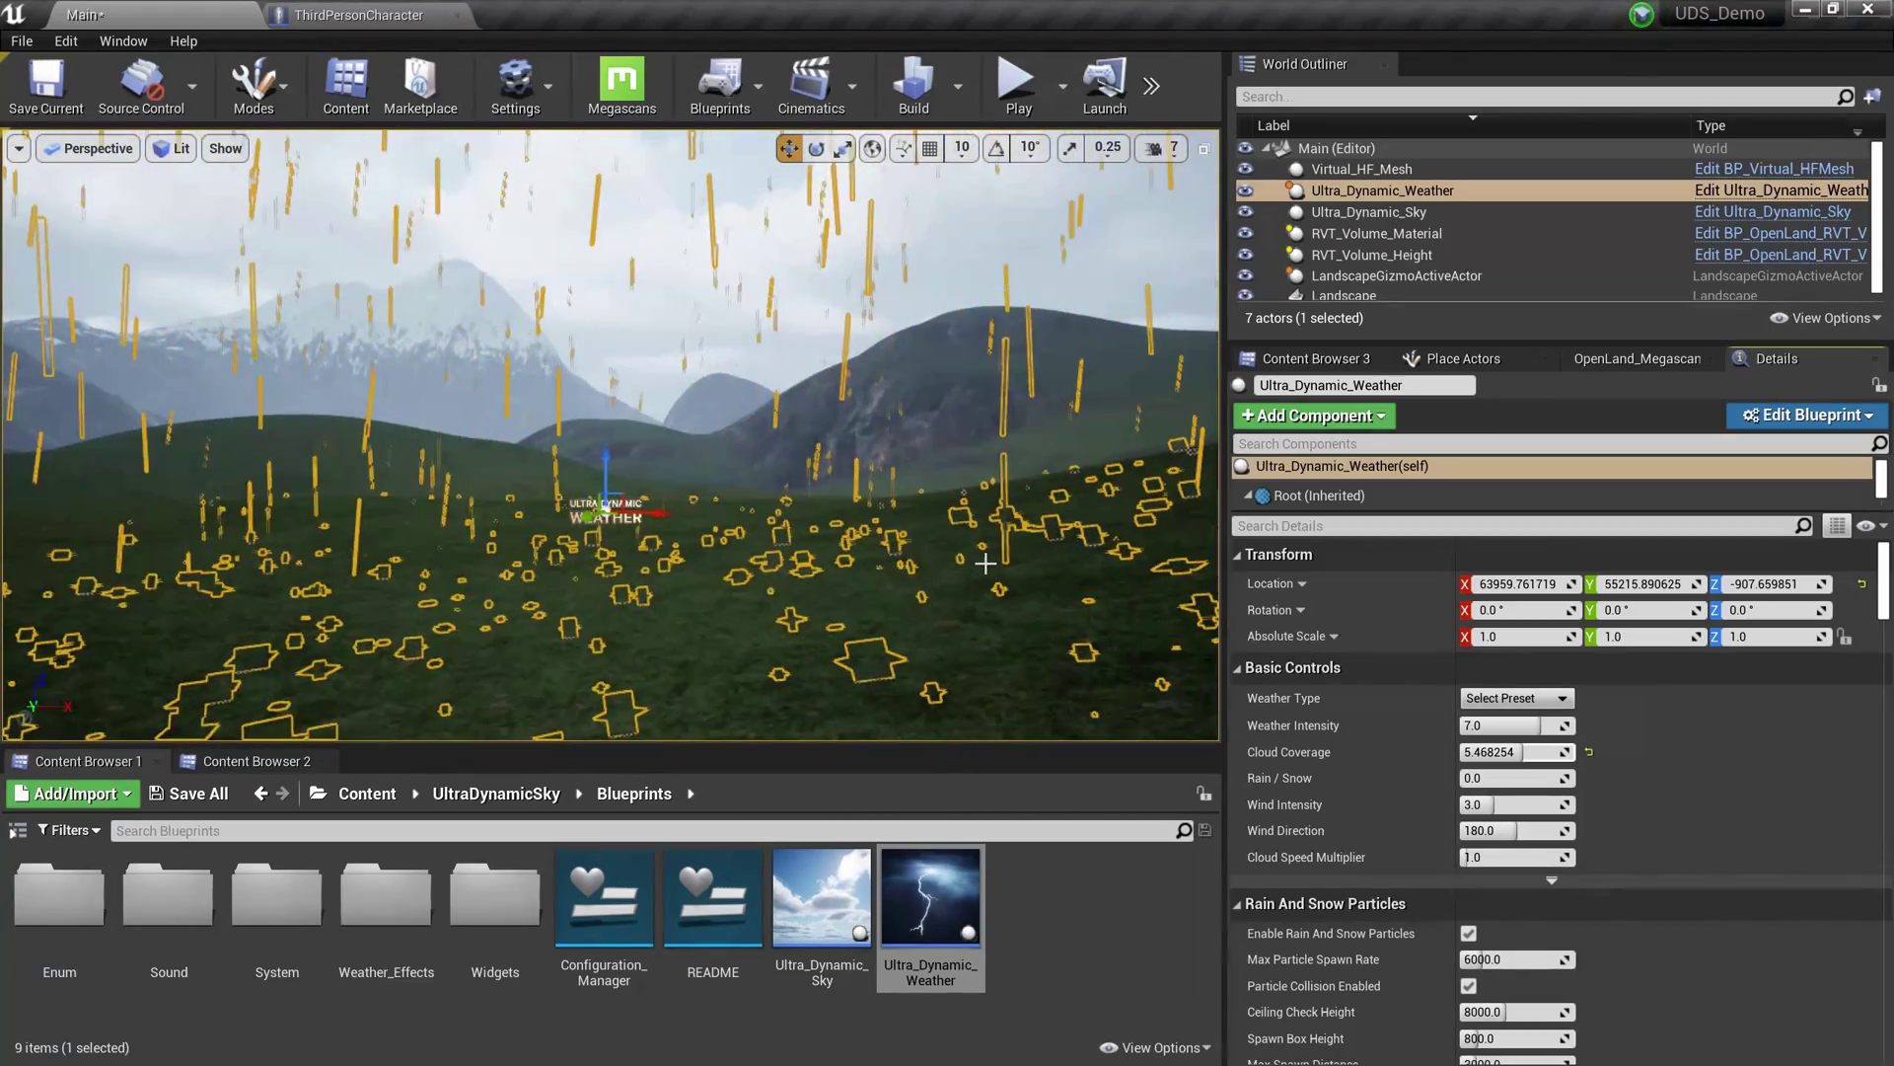
Step: Play-test the level in the rain by running the character across the terrain, and stop the session
key(alt+p)
key(w)
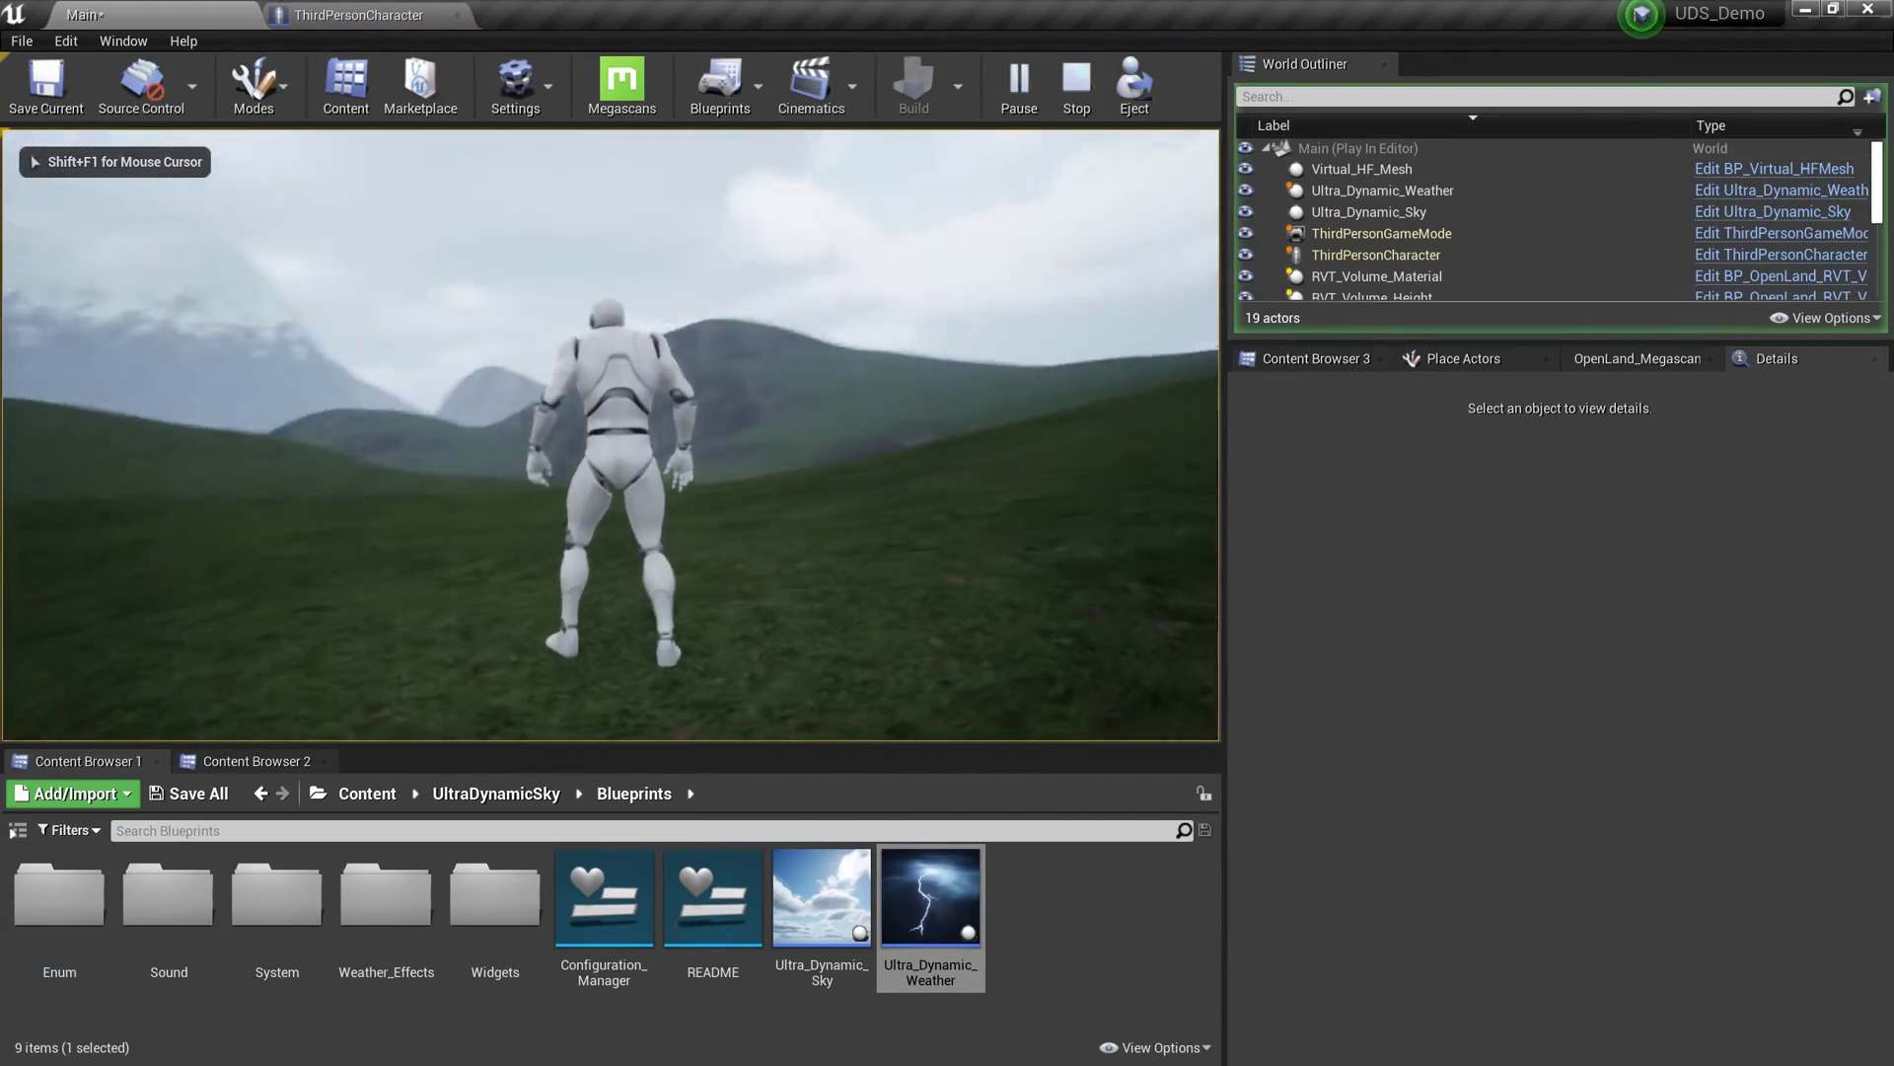
key(w)
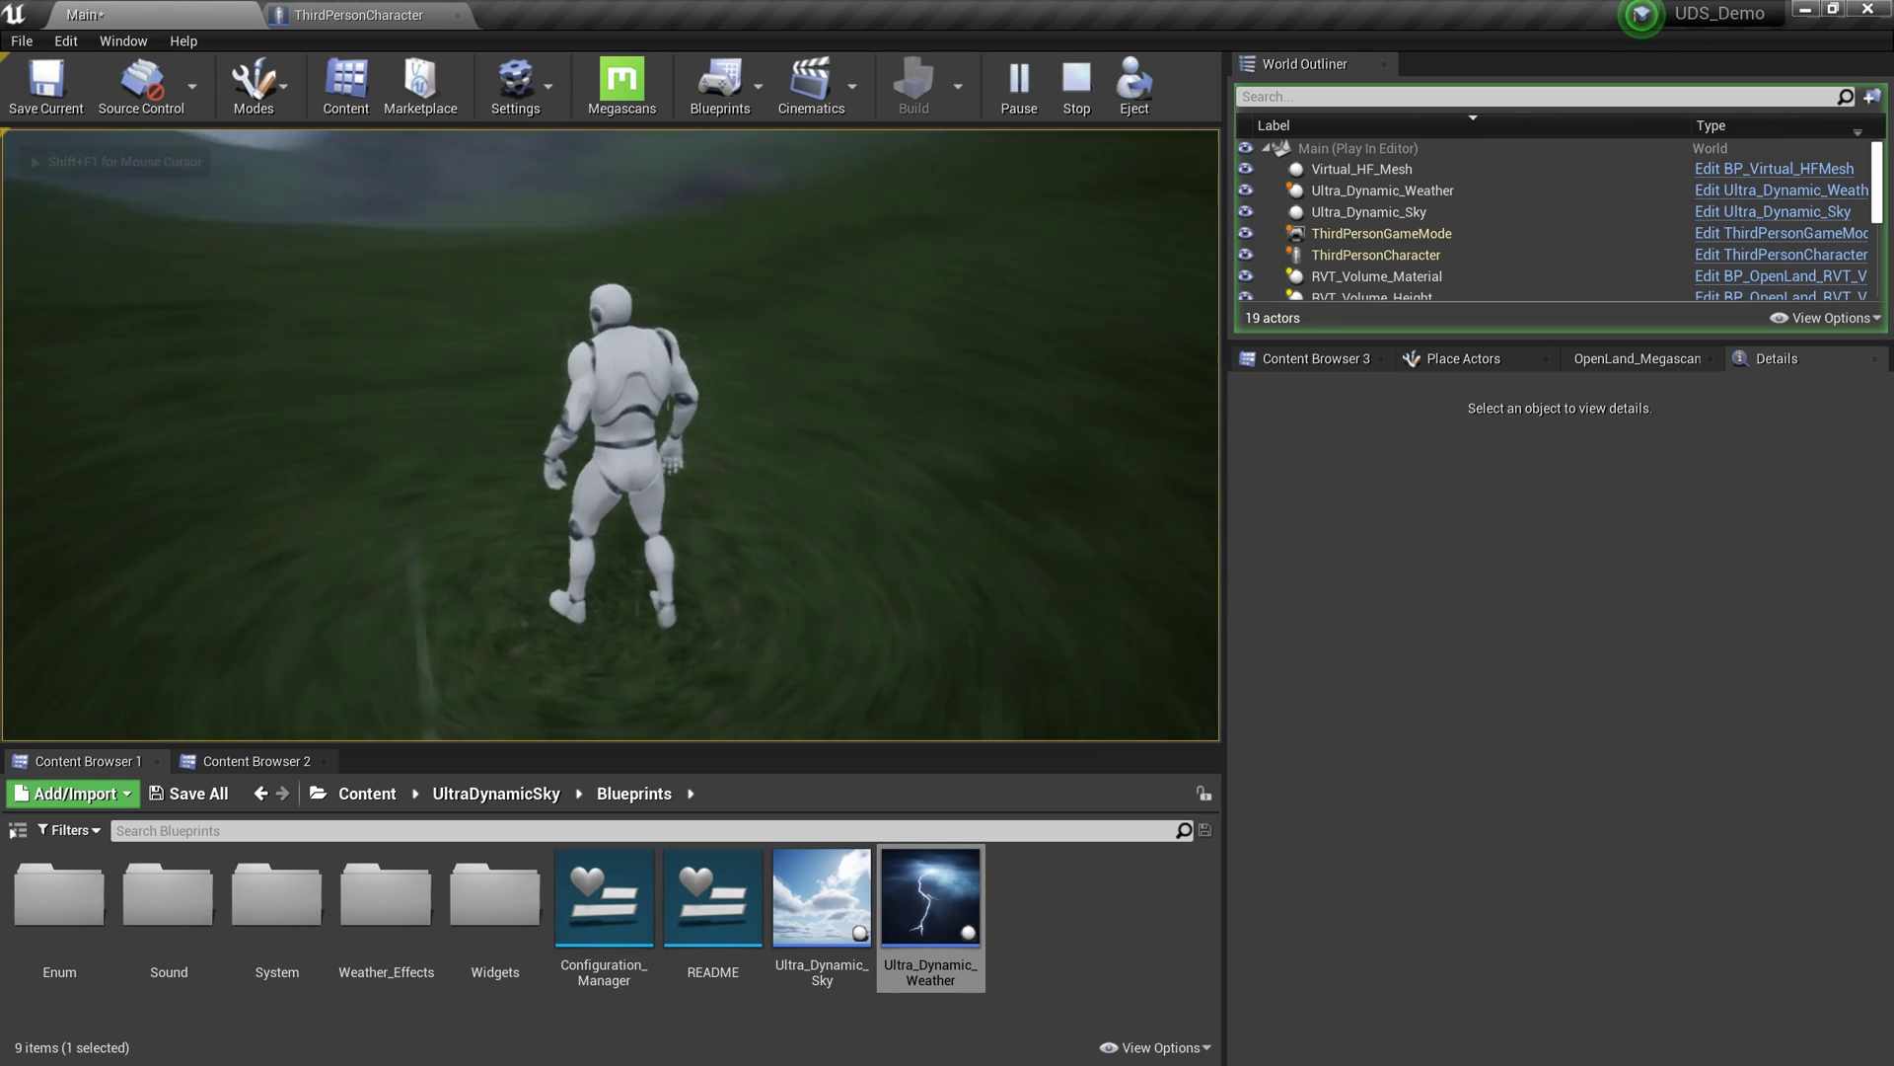
key(a)
key(w)
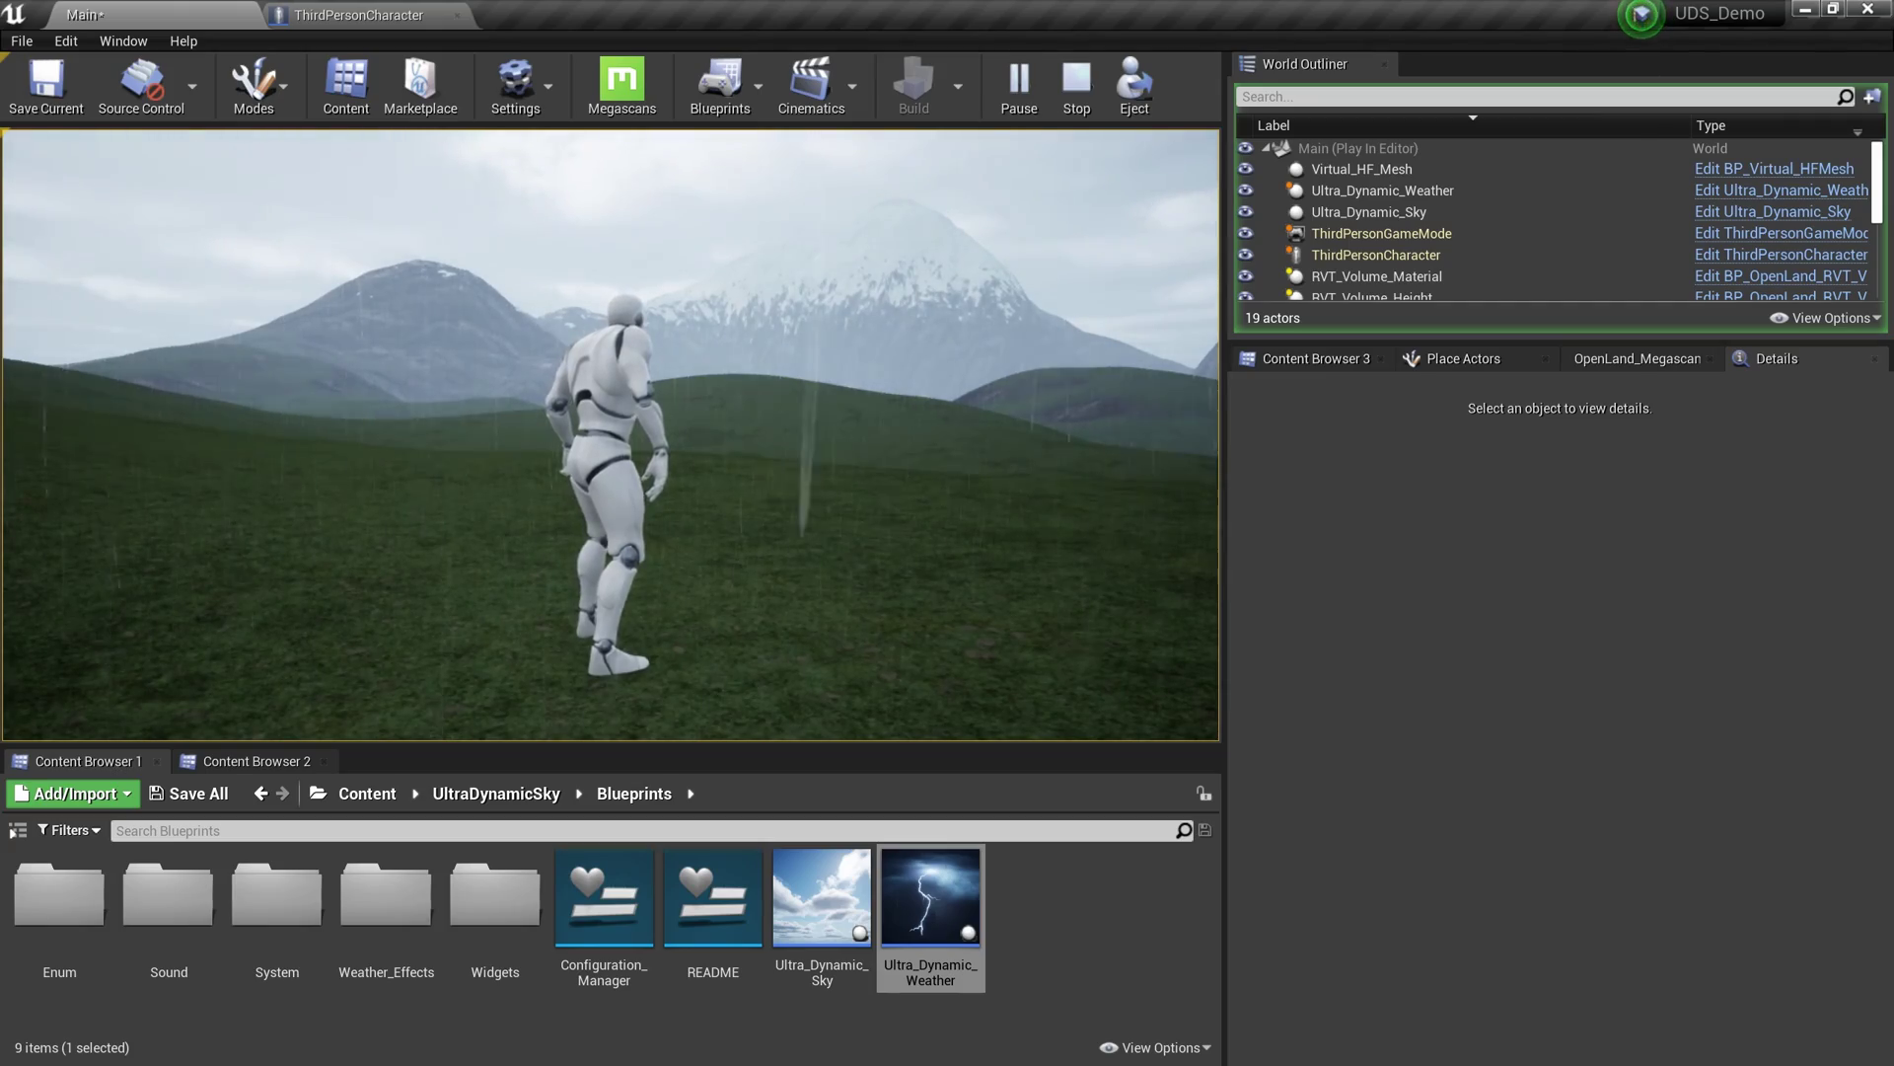
key(Escape)
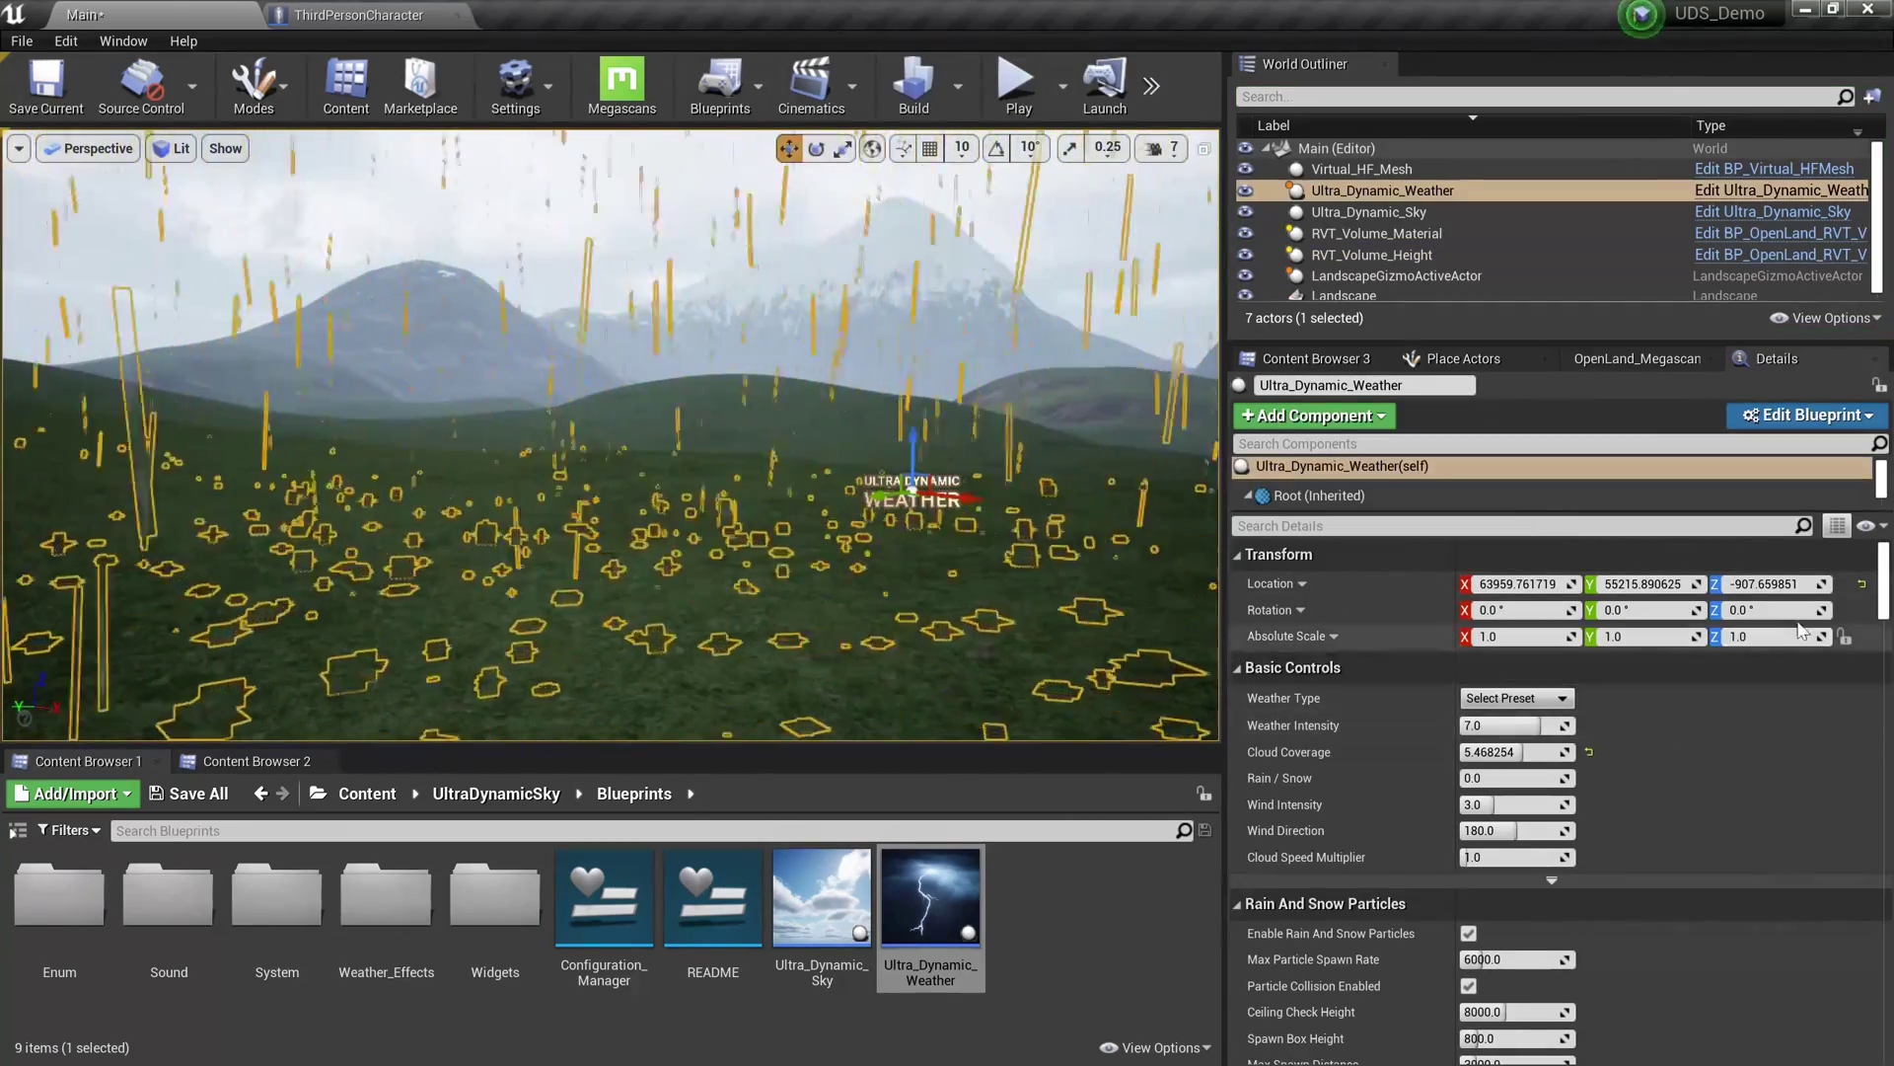
Step: Open the Landscape's material instance MI_OpenLand_Theme_Default and its parent material M_OpenLand
click(1390, 290)
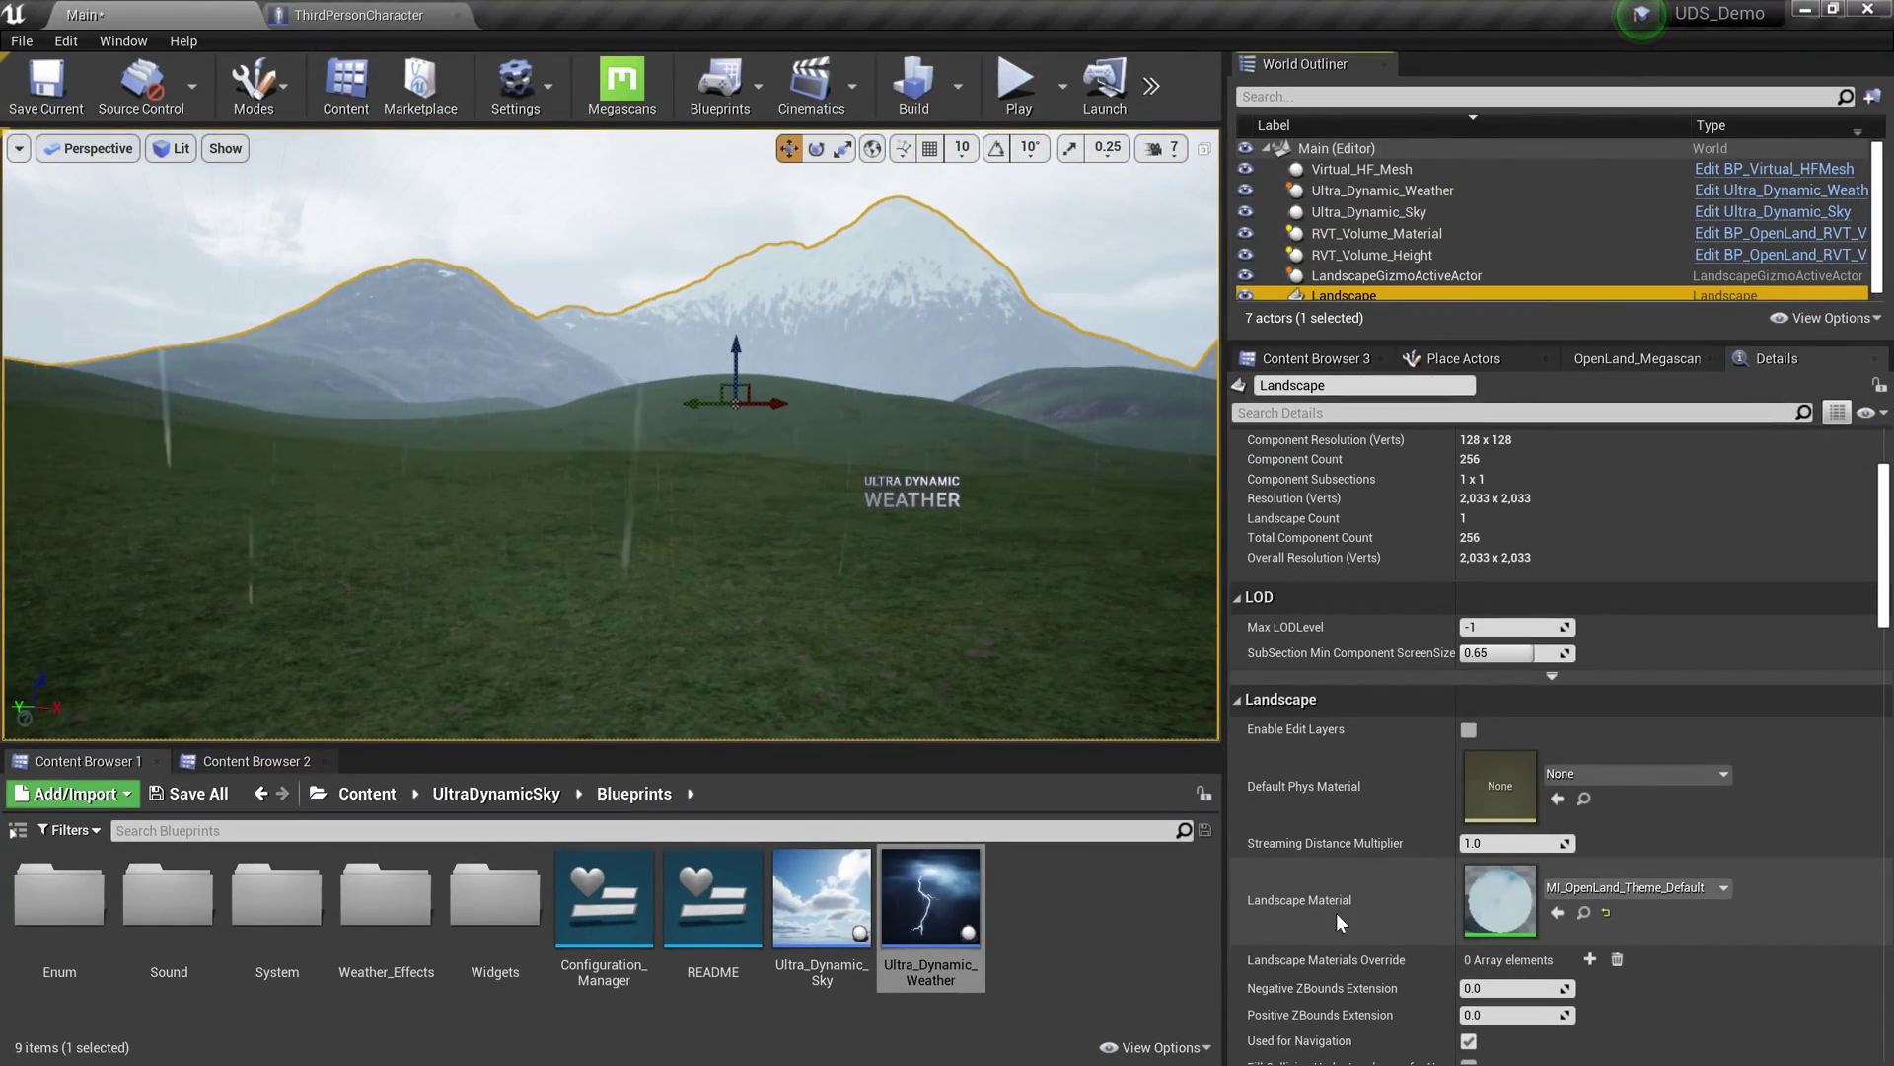
double_click(1501, 914)
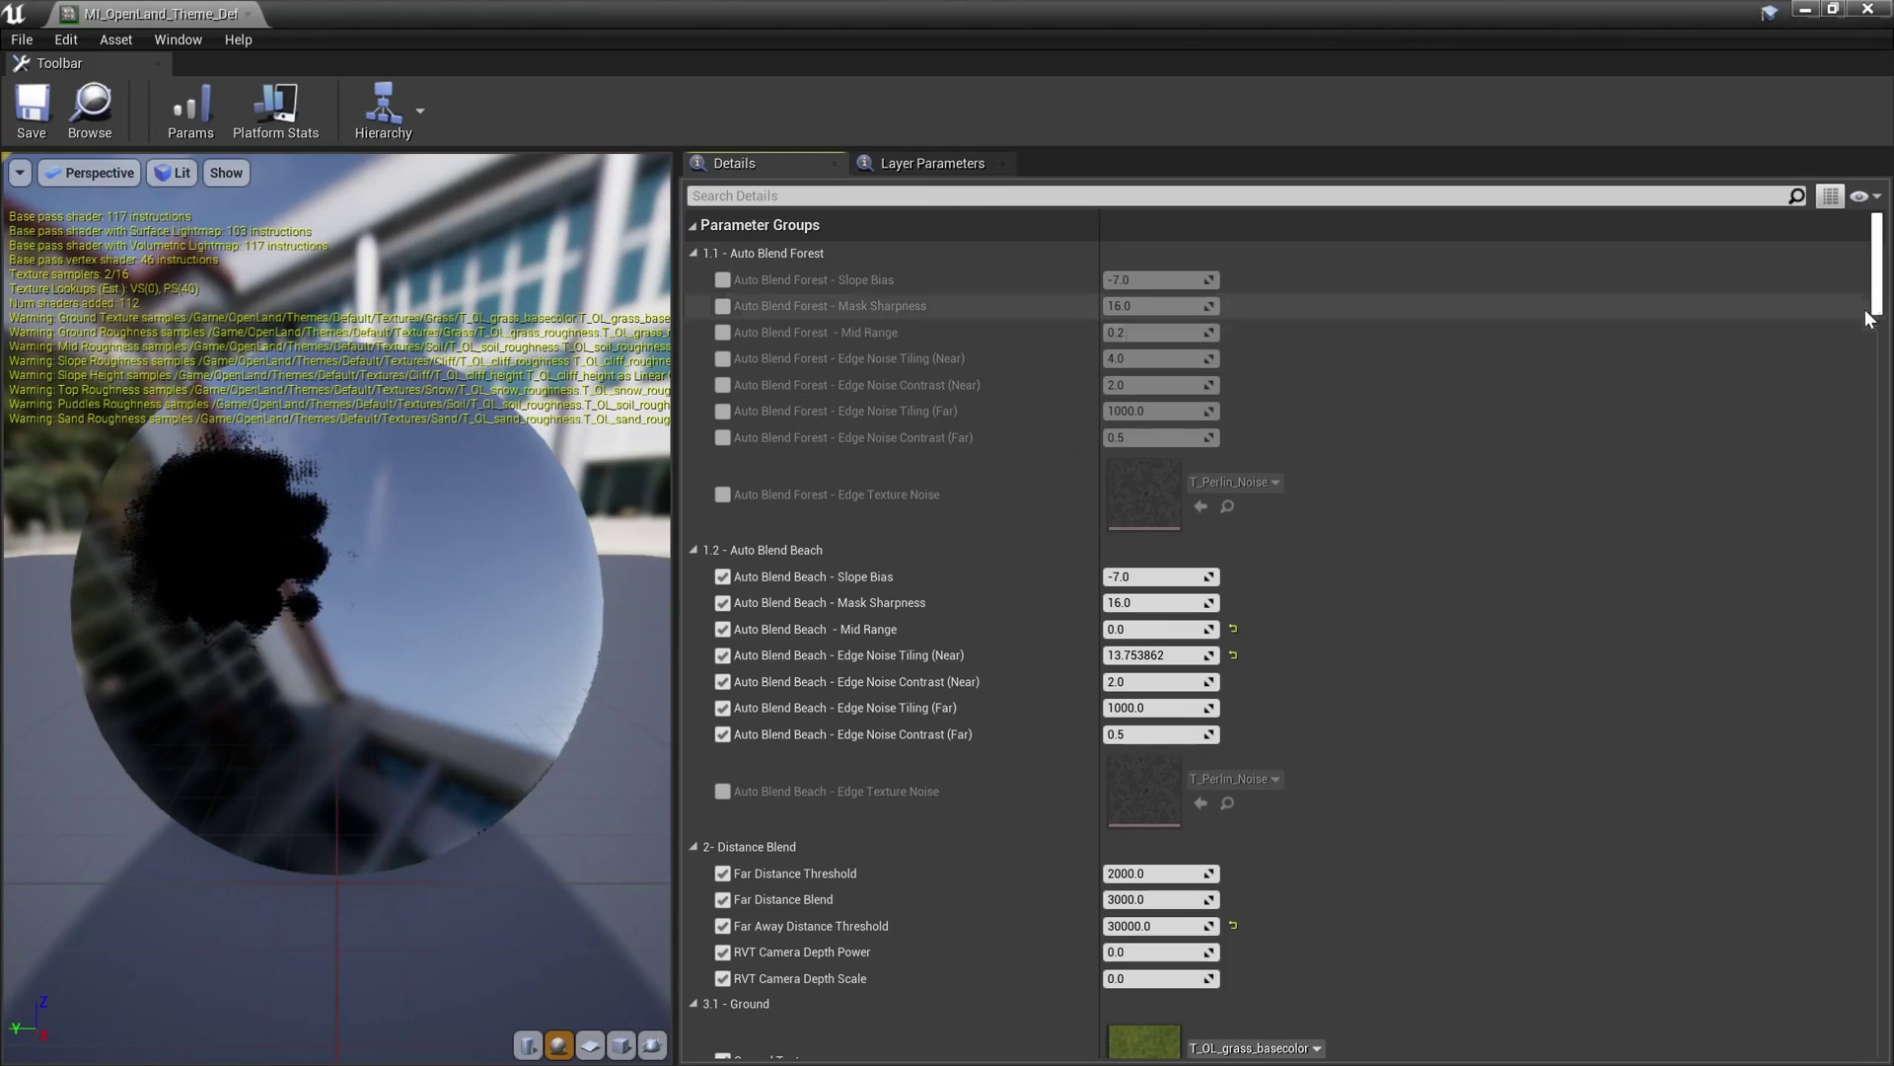
scroll(1875, 360, down, 20)
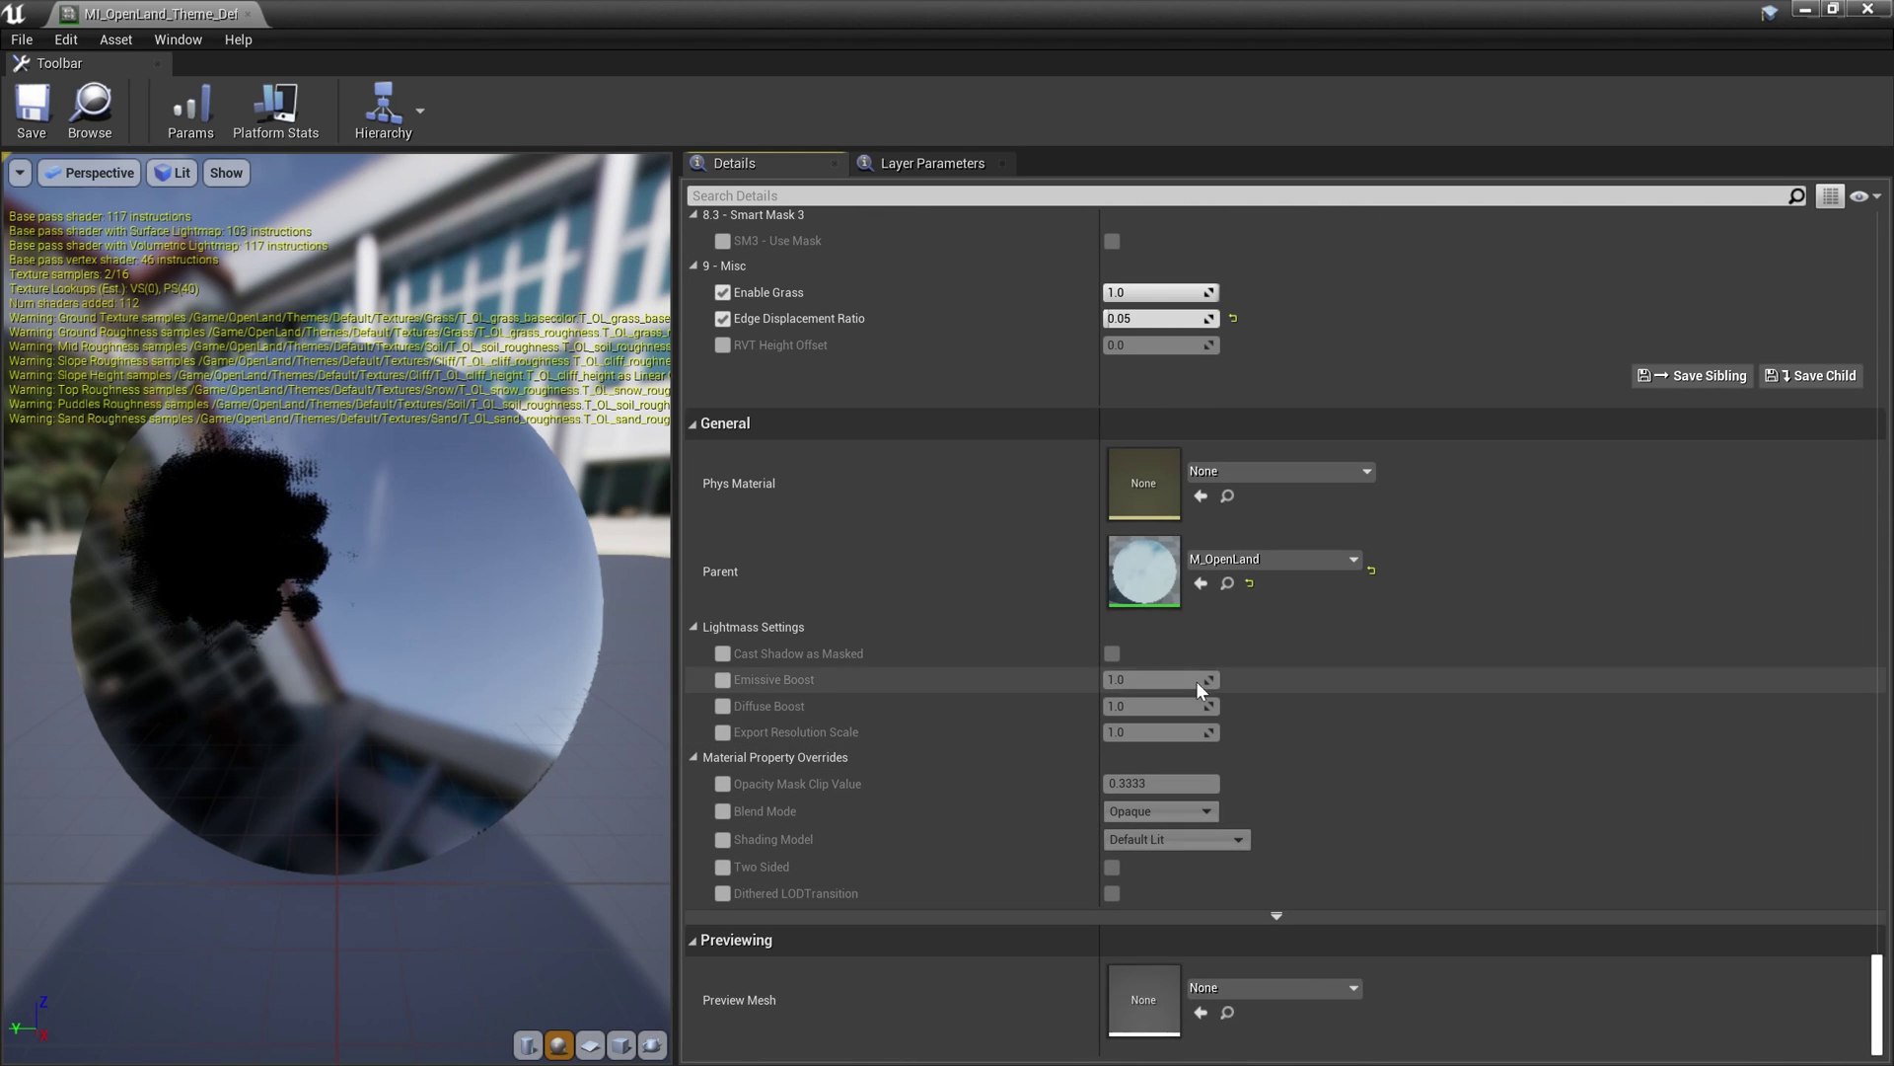
double_click(1135, 578)
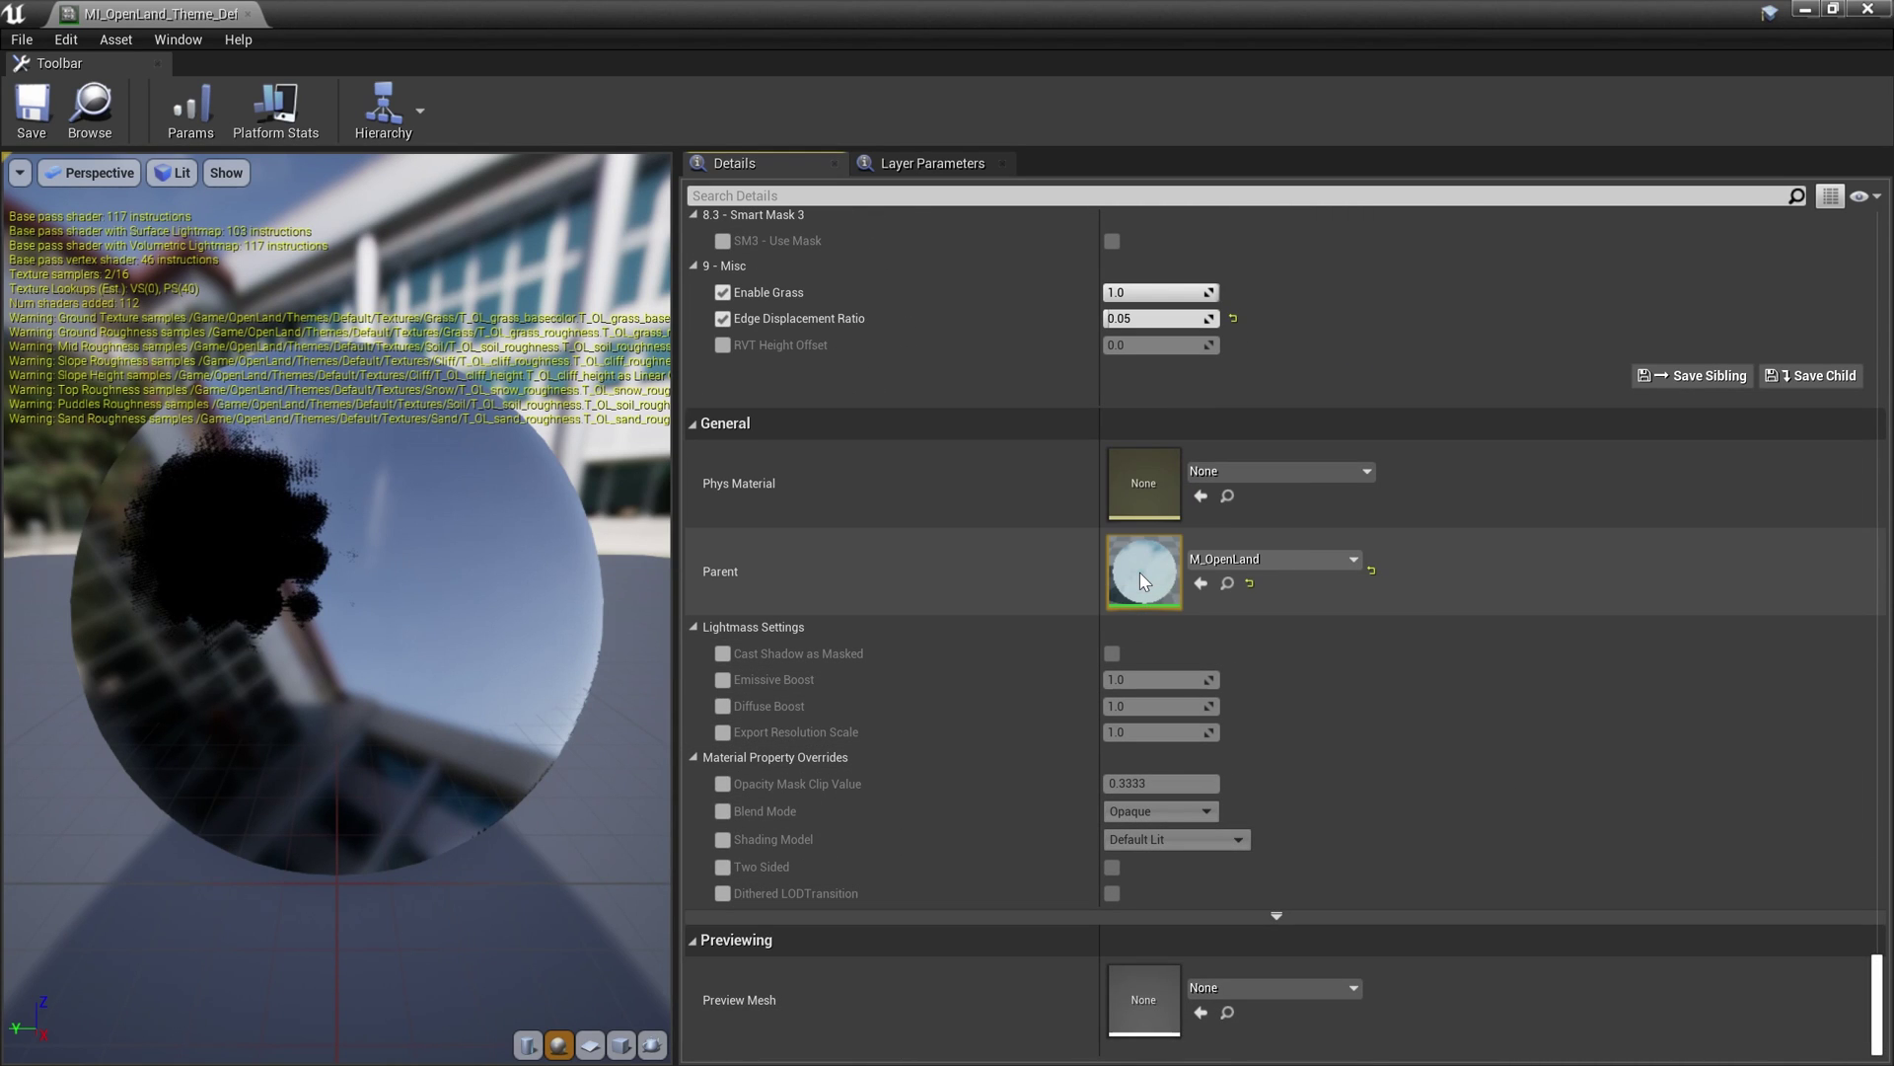
Step: Add an OpenLand_UDW_Support function node beside MF_OL_GlobalOverrides in the M_OpenLand graph
scroll(1054, 696, down, 5)
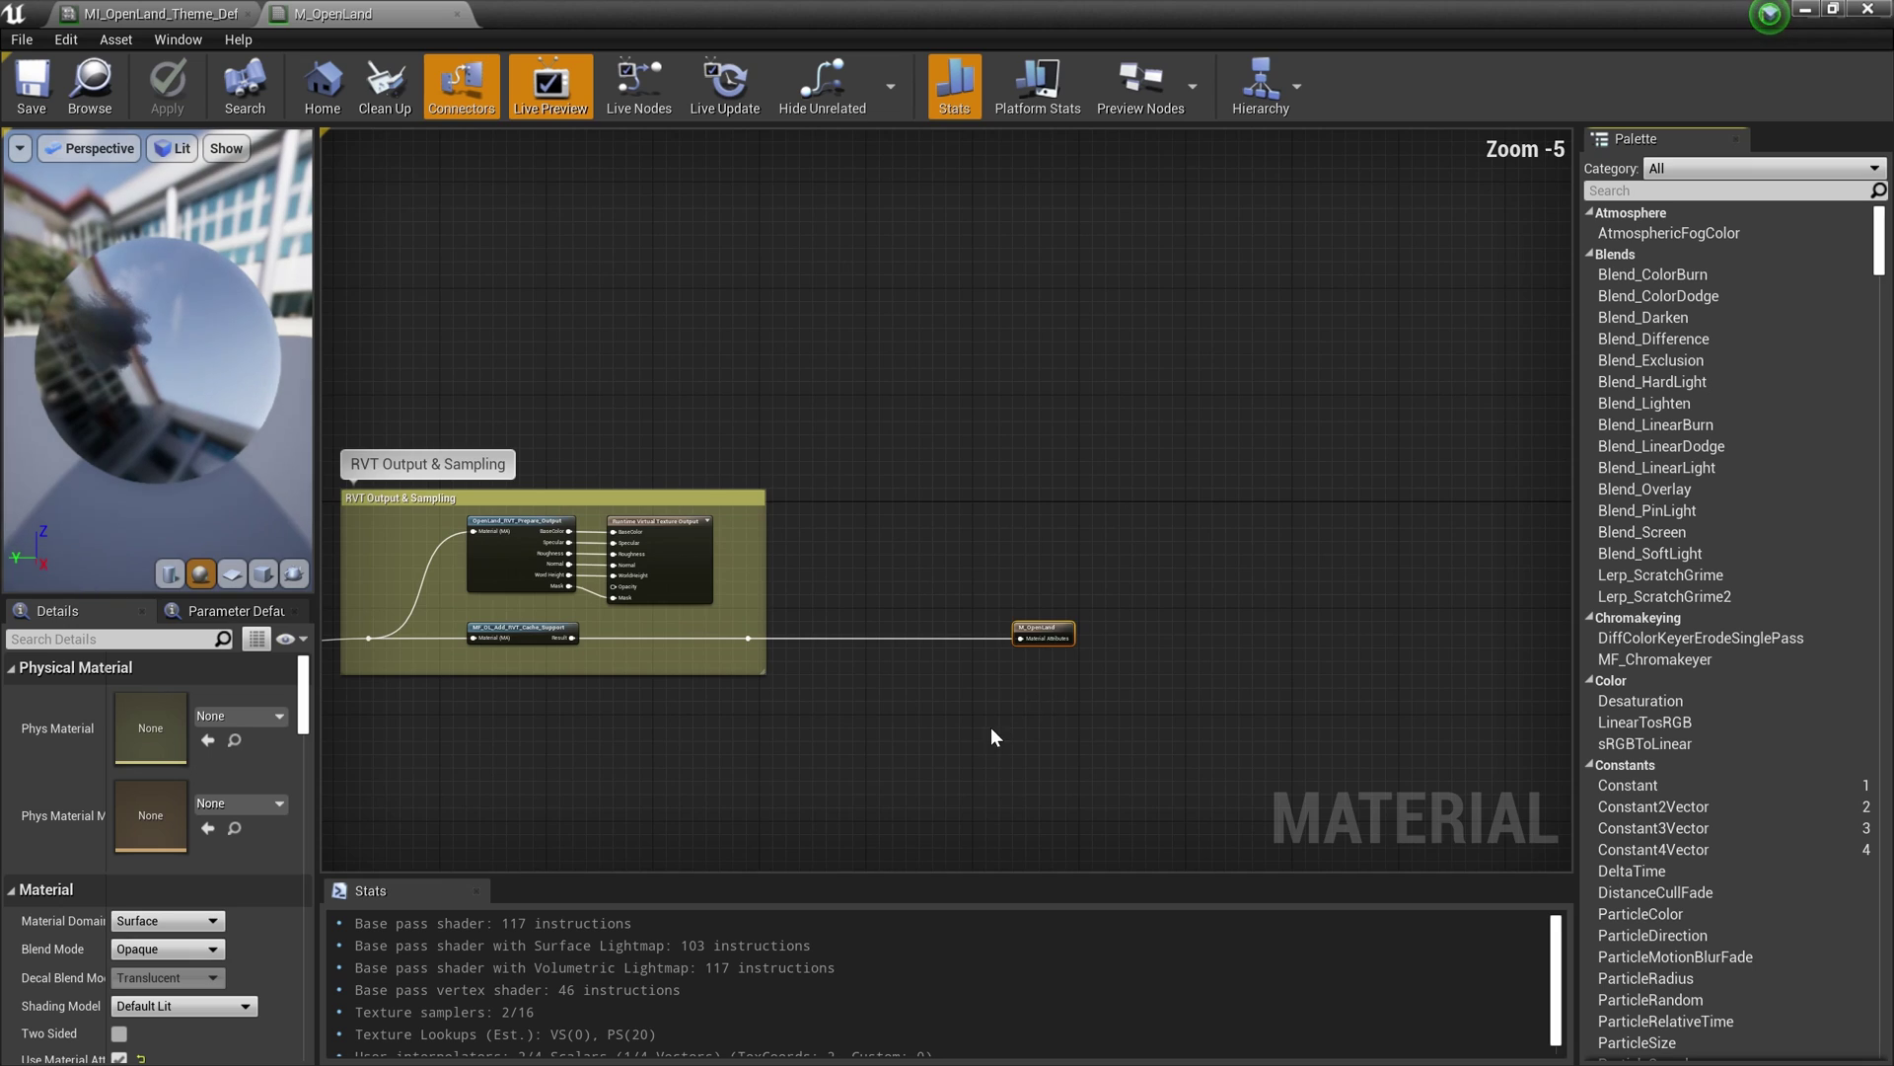
right_drag(990, 729, 1497, 706)
scroll(821, 720, up, 4)
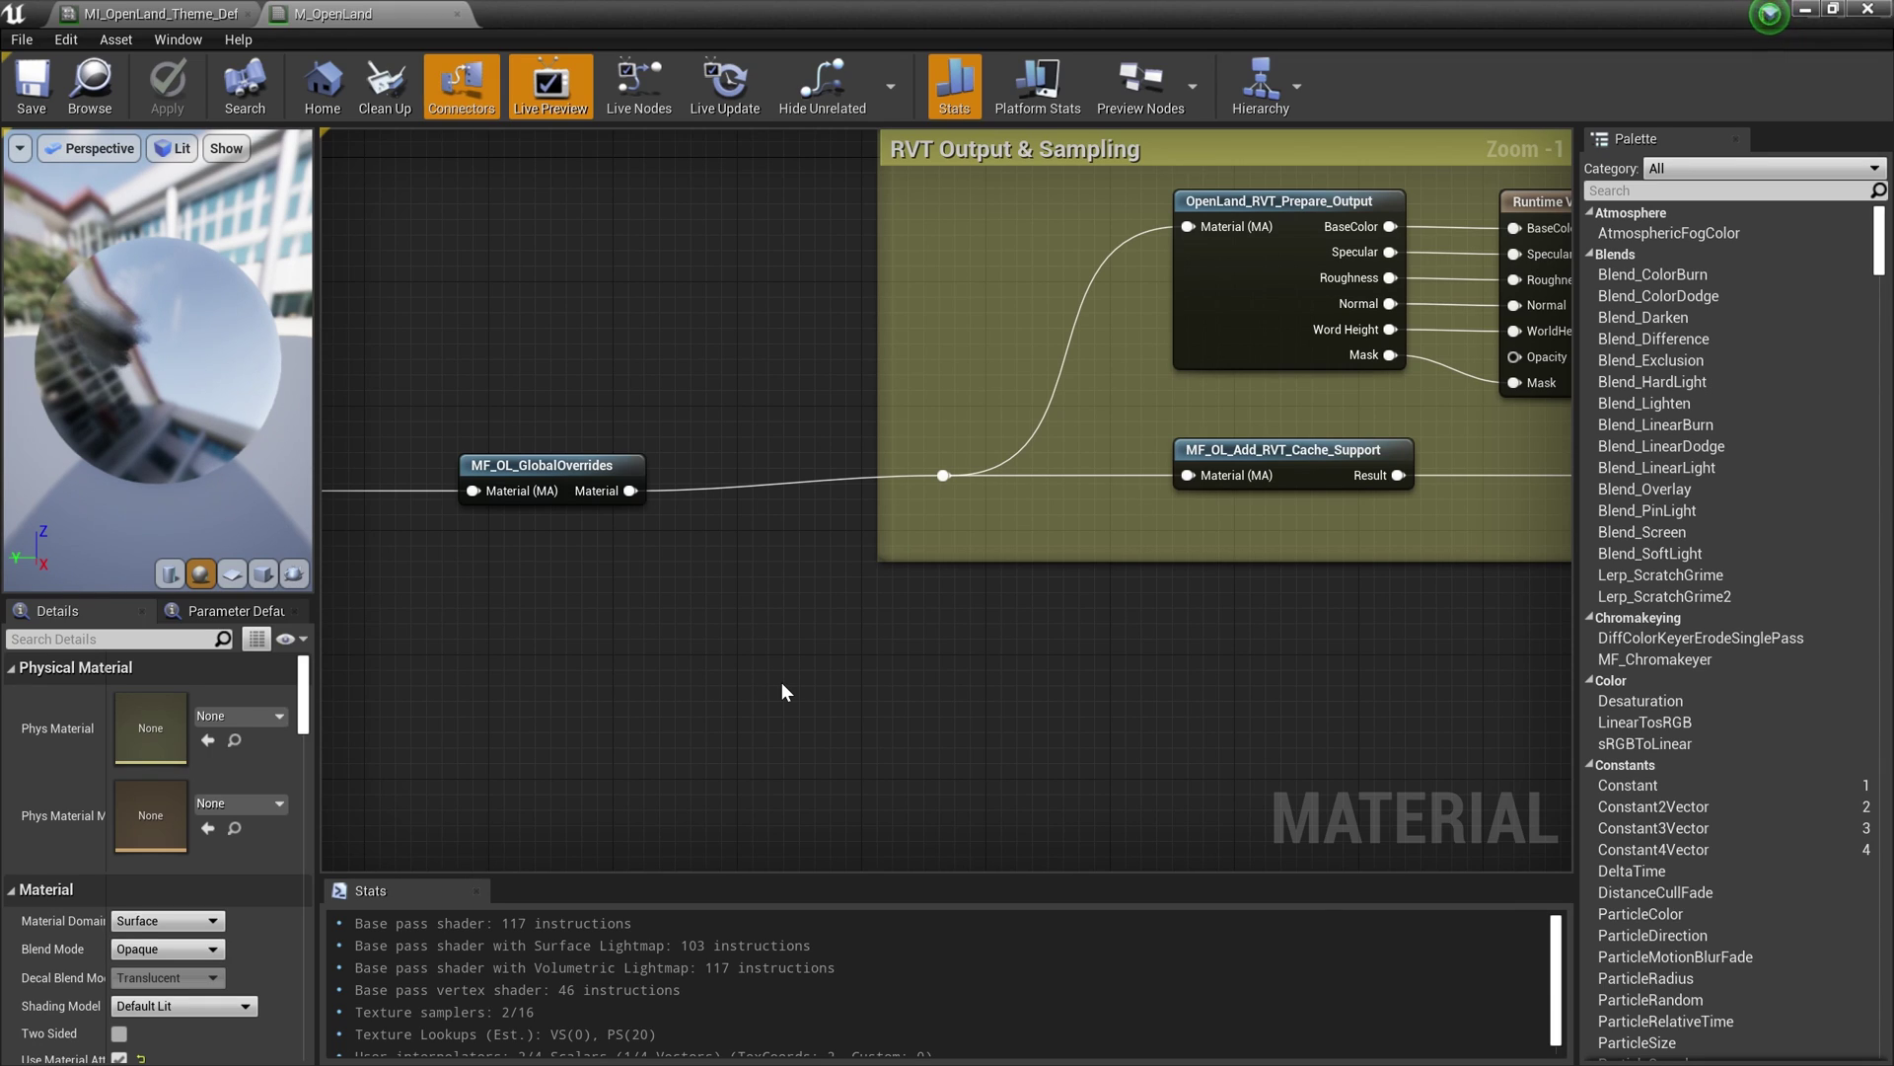
scroll(780, 683, down, 3)
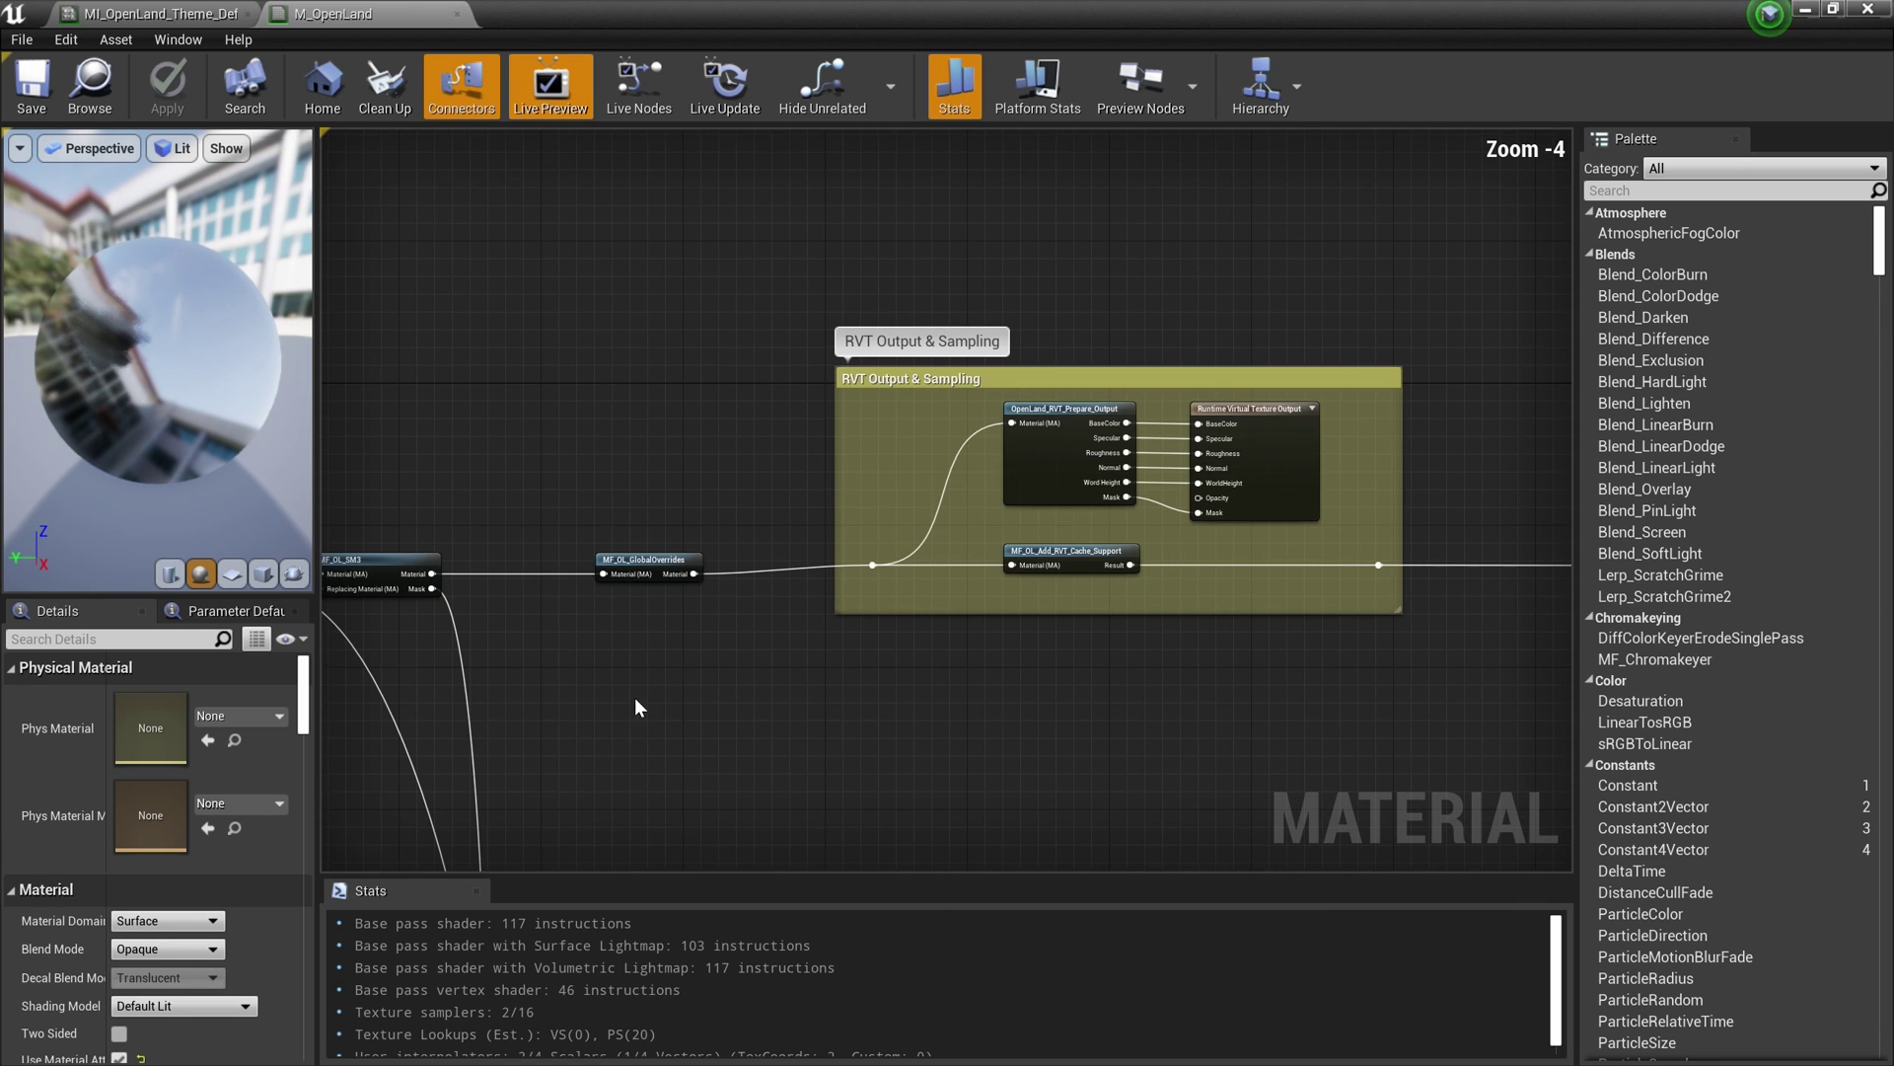
right_drag(635, 697, 932, 651)
scroll(839, 621, up, 1)
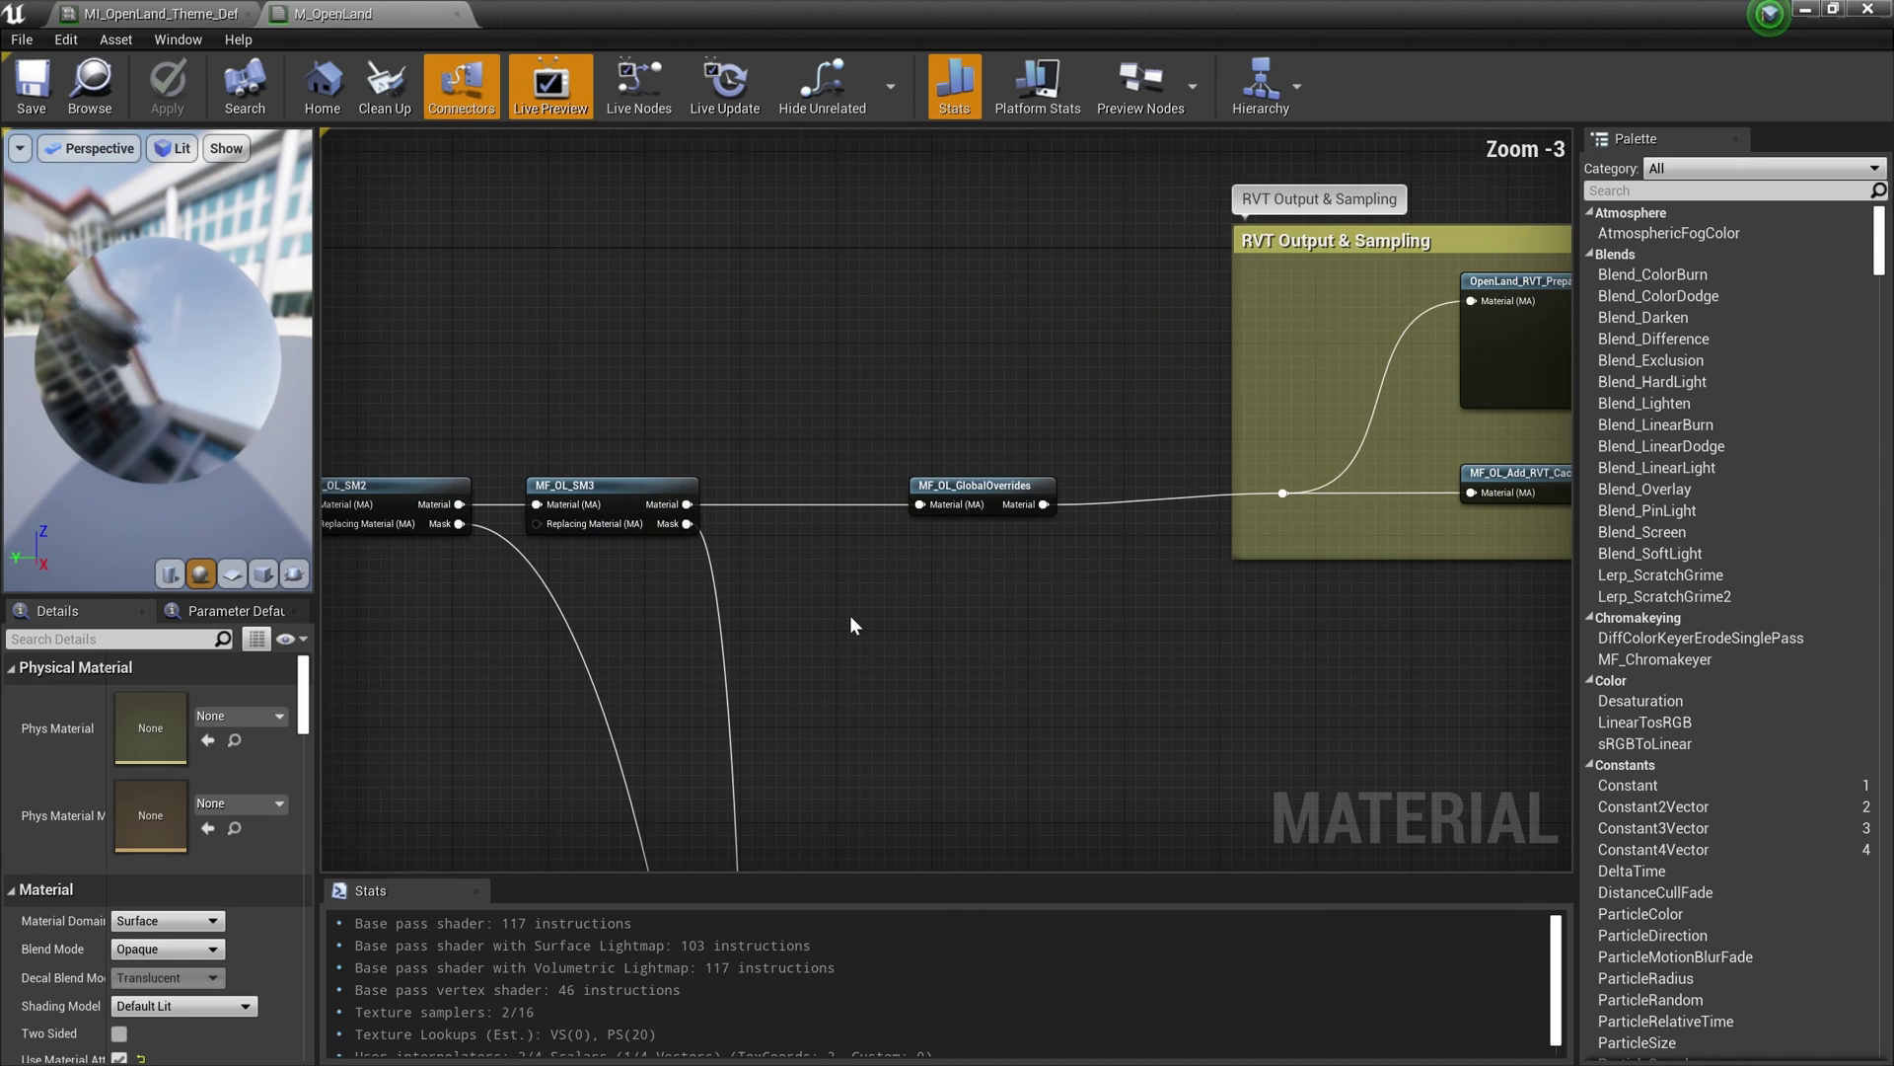
right_click(850, 614)
text(UDW)
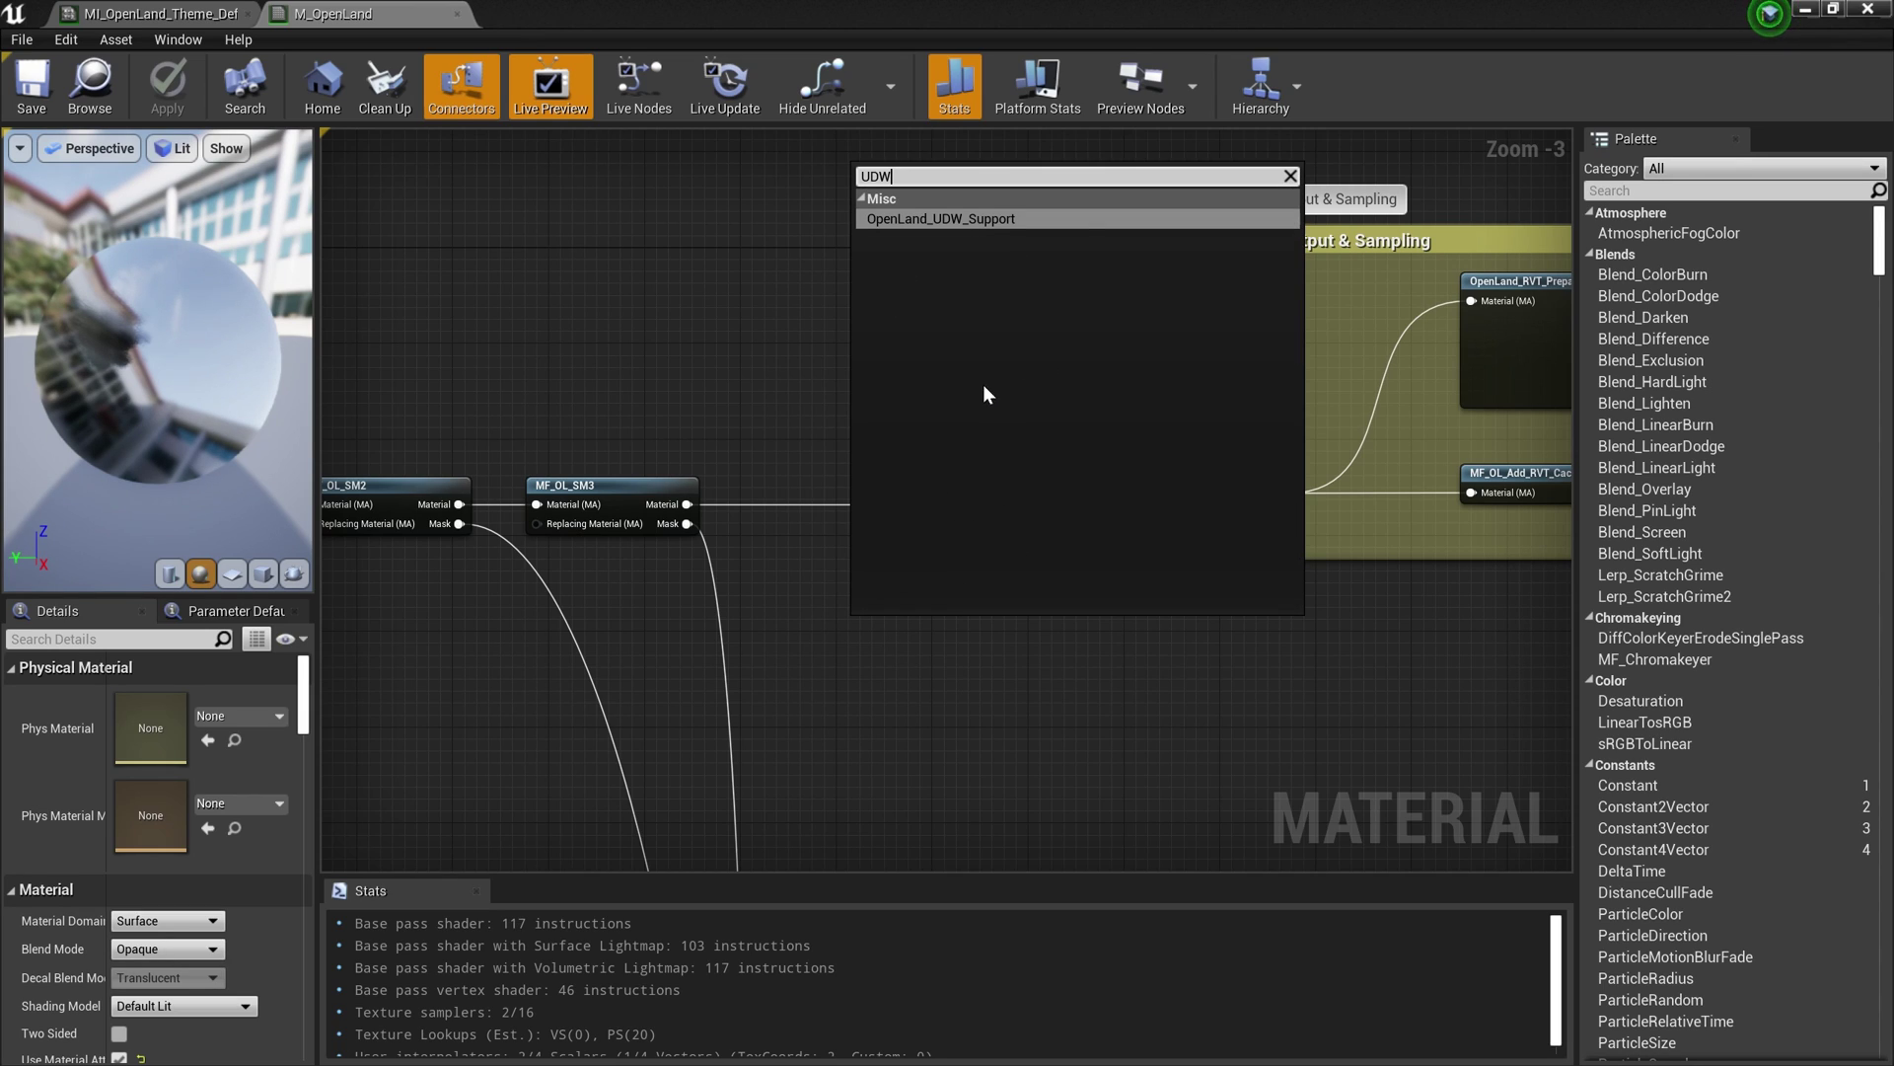
click(956, 218)
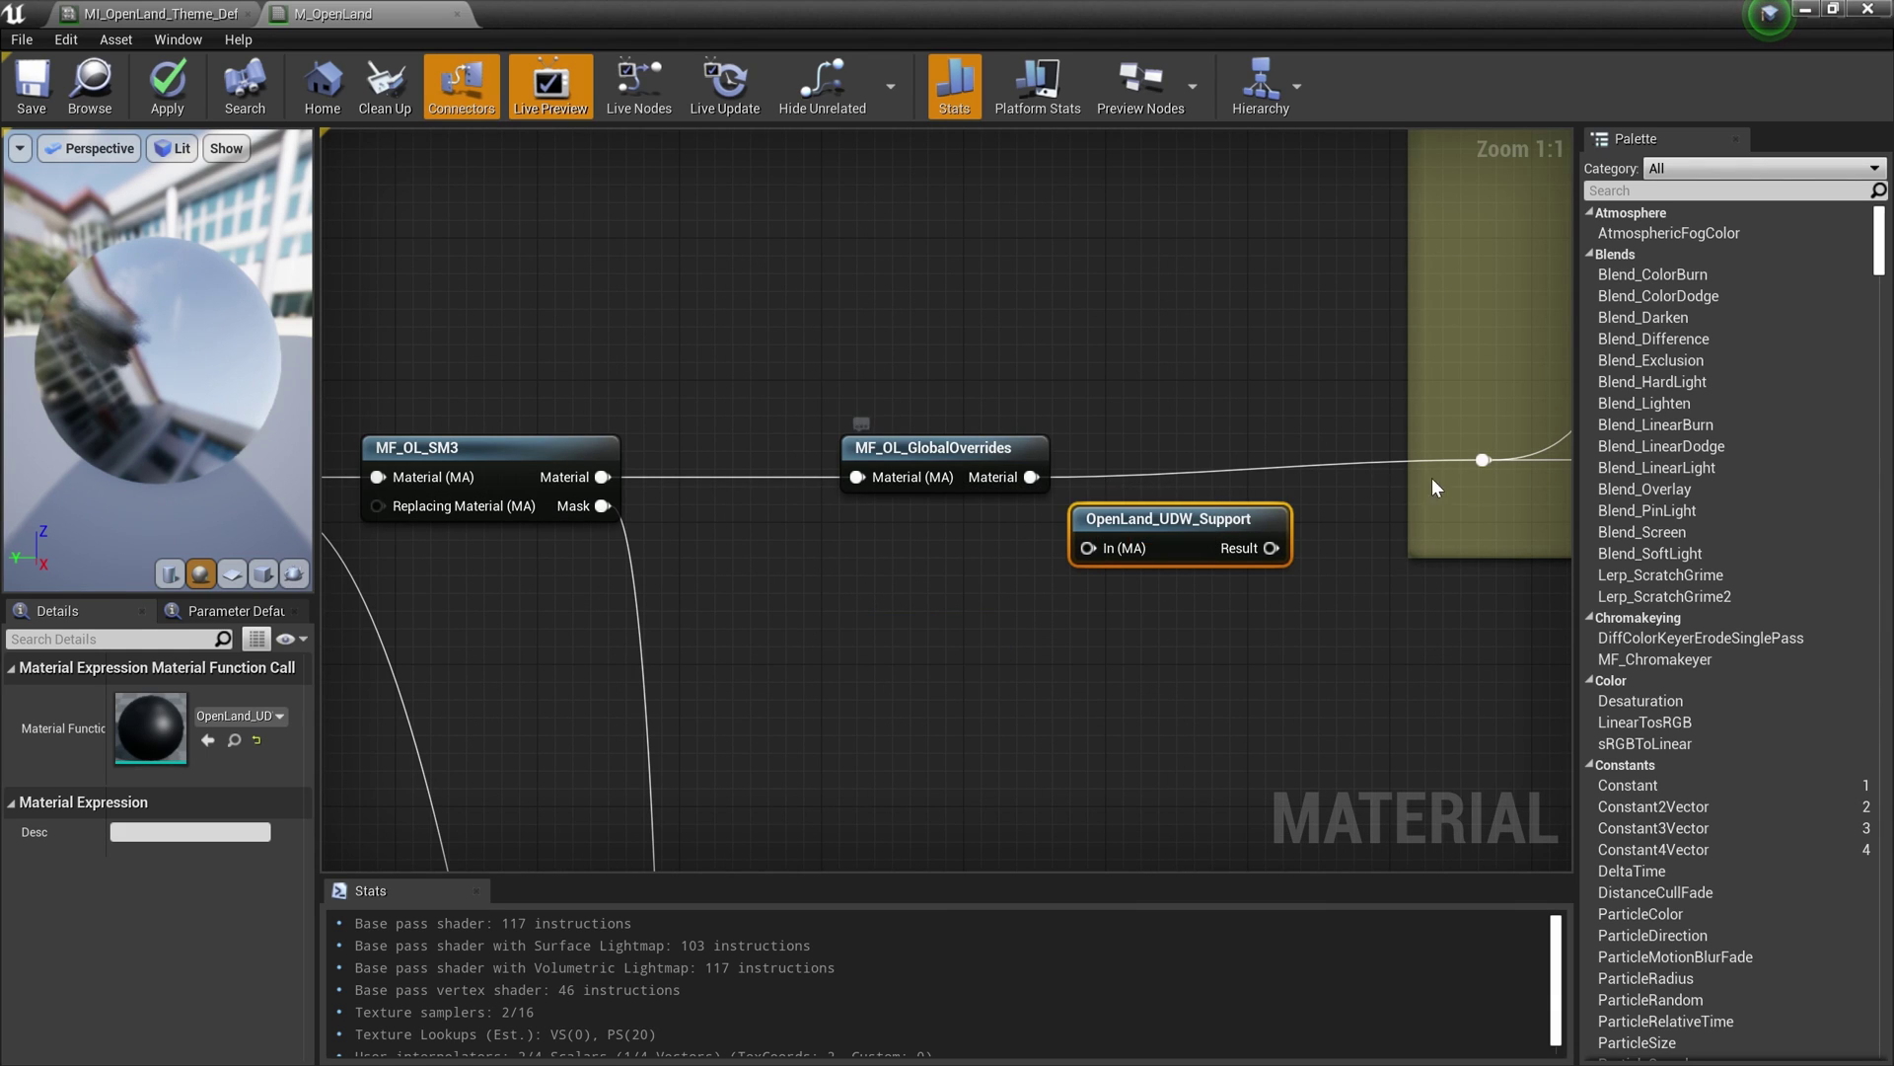
Step: Wire OpenLand_UDW_Support between MF_OL_GlobalOverrides and the RVT Output & Sampling section, and save M_OpenLand
scroll(1222, 494, down, 2)
ctrl+drag(1081, 480, 1194, 478)
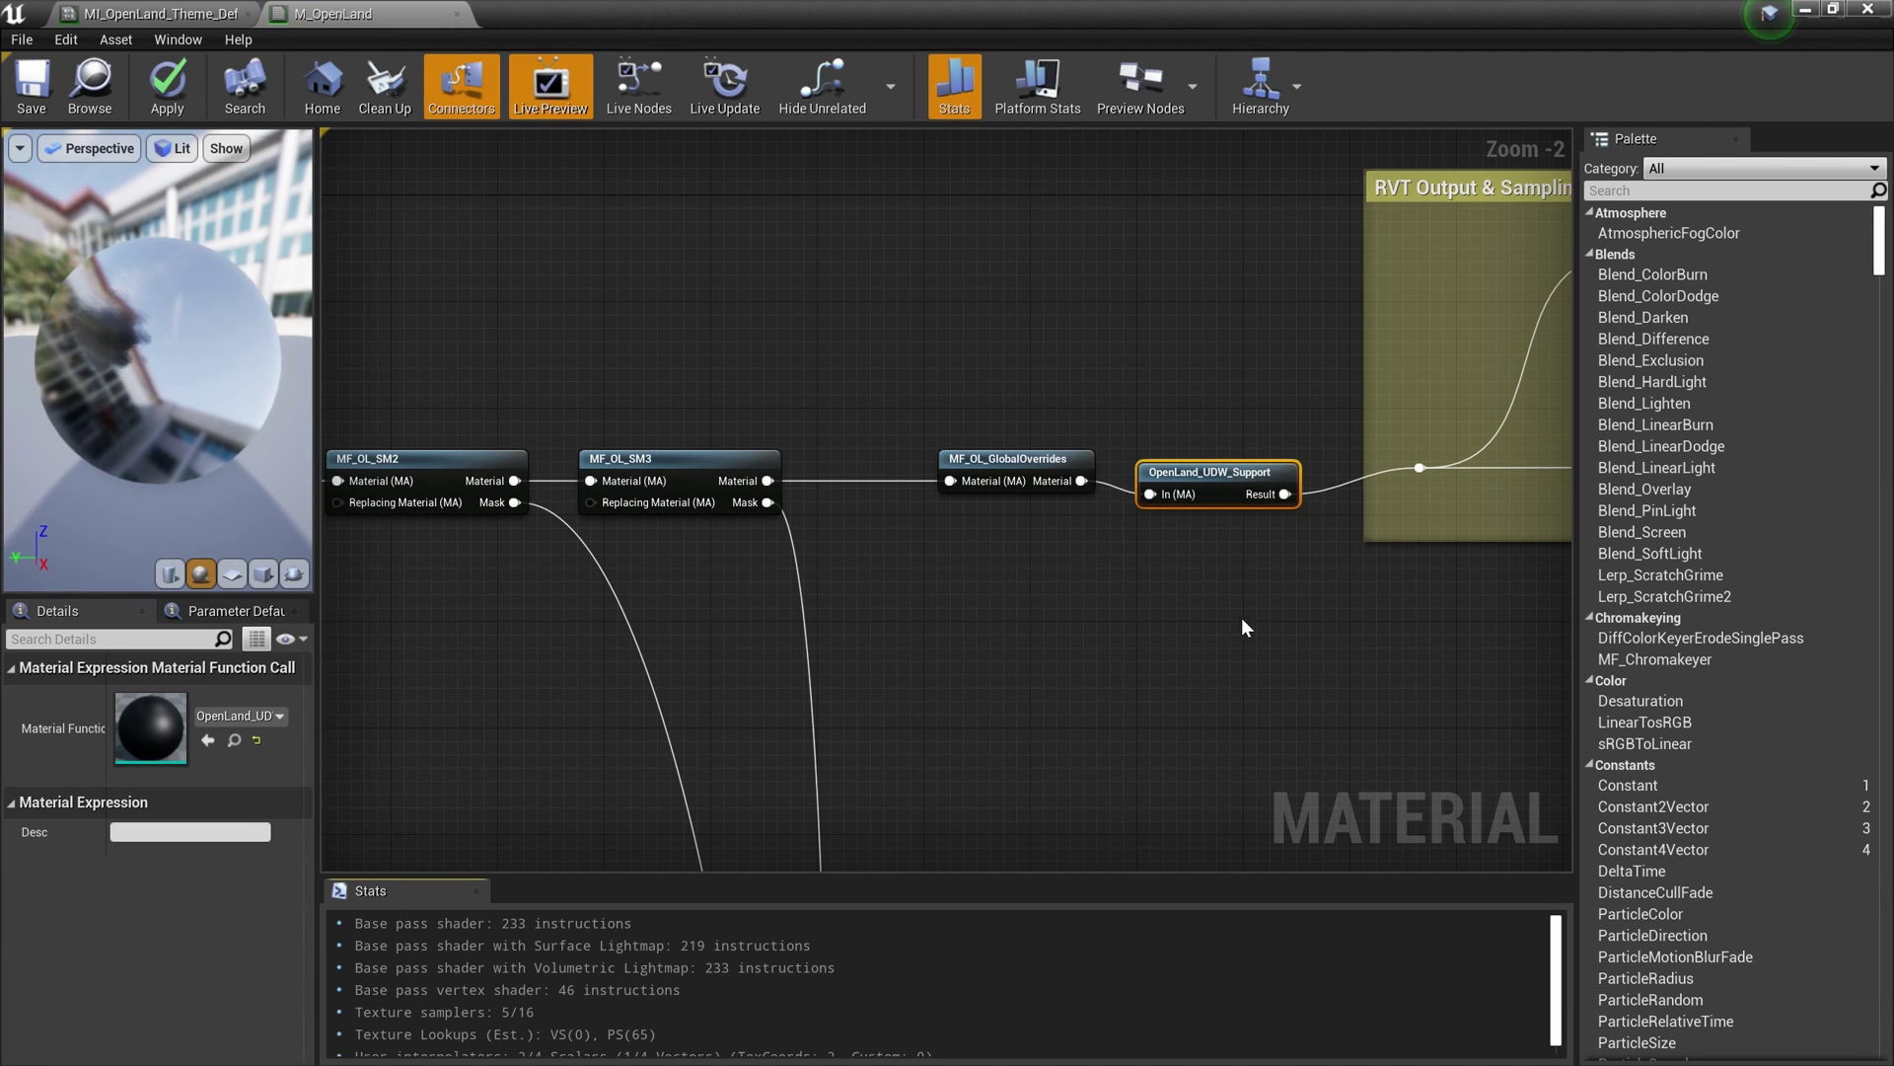
scroll(1263, 626, down, 2)
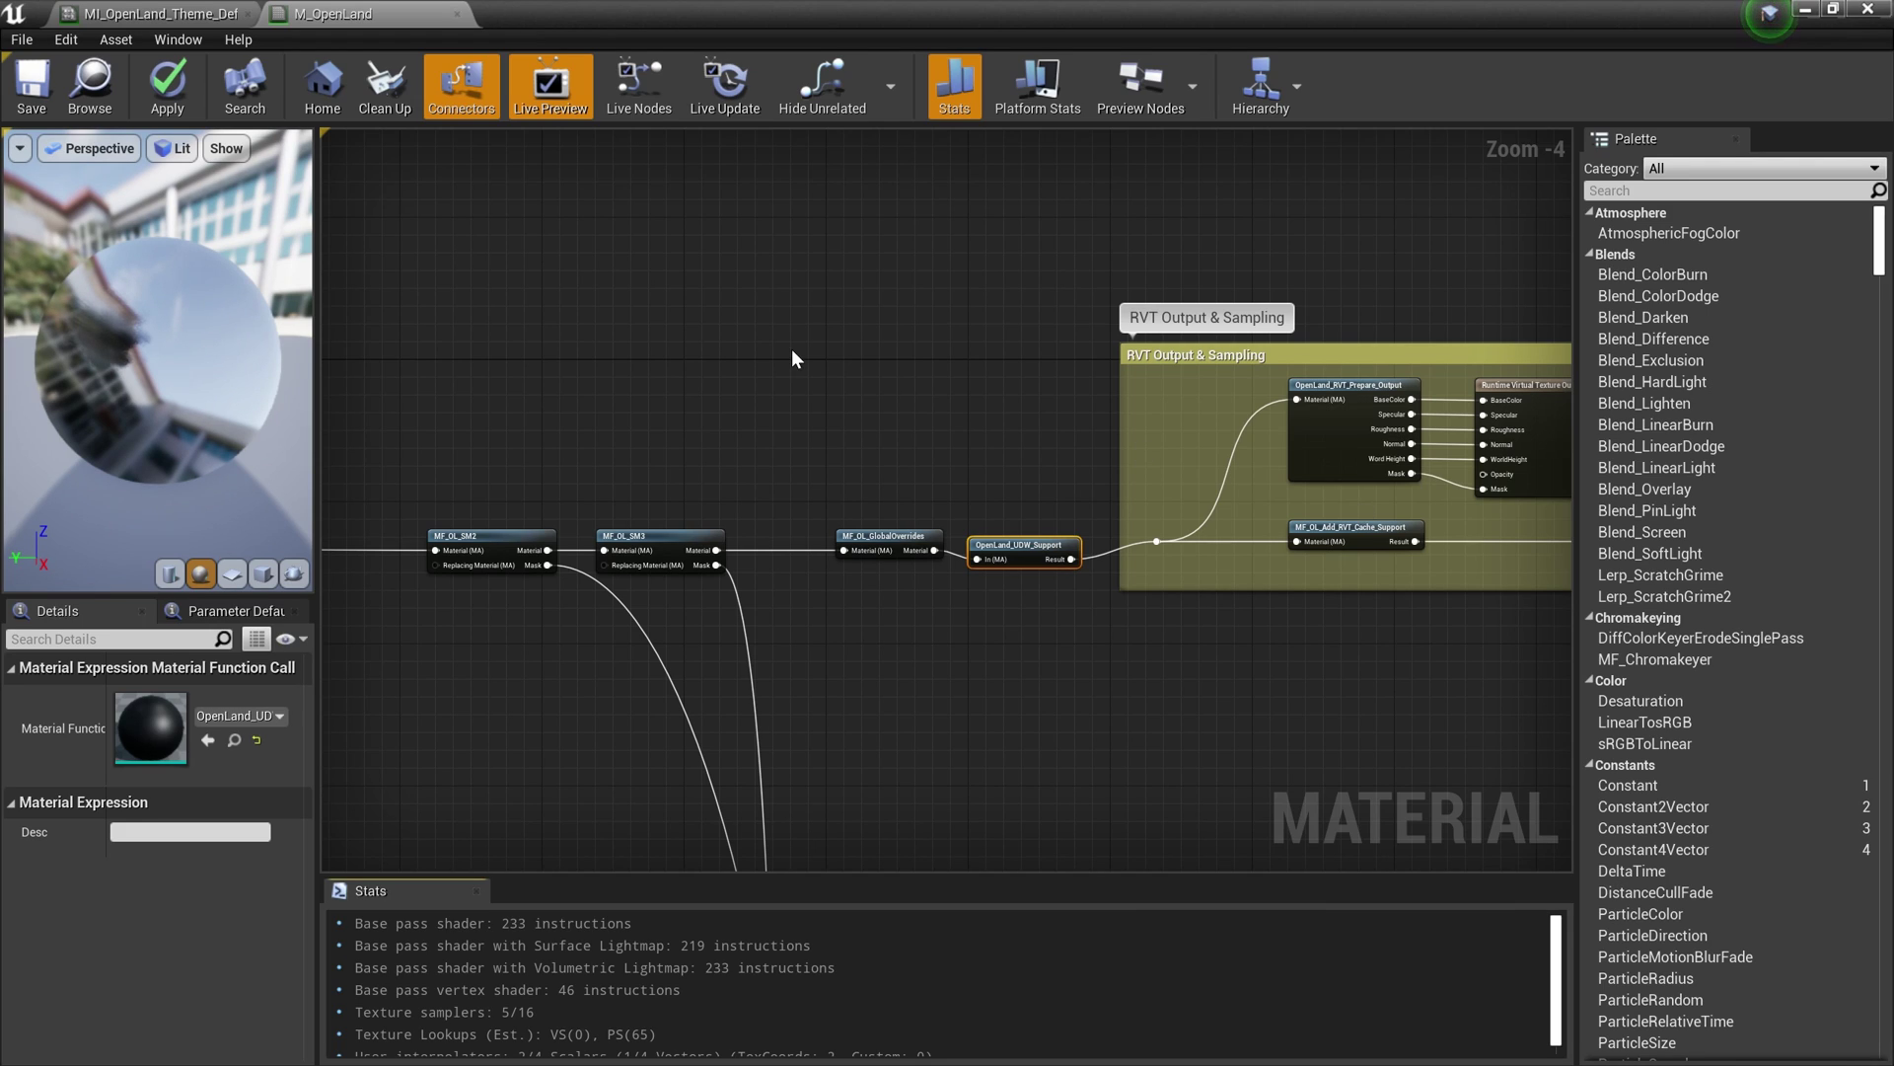
click(33, 97)
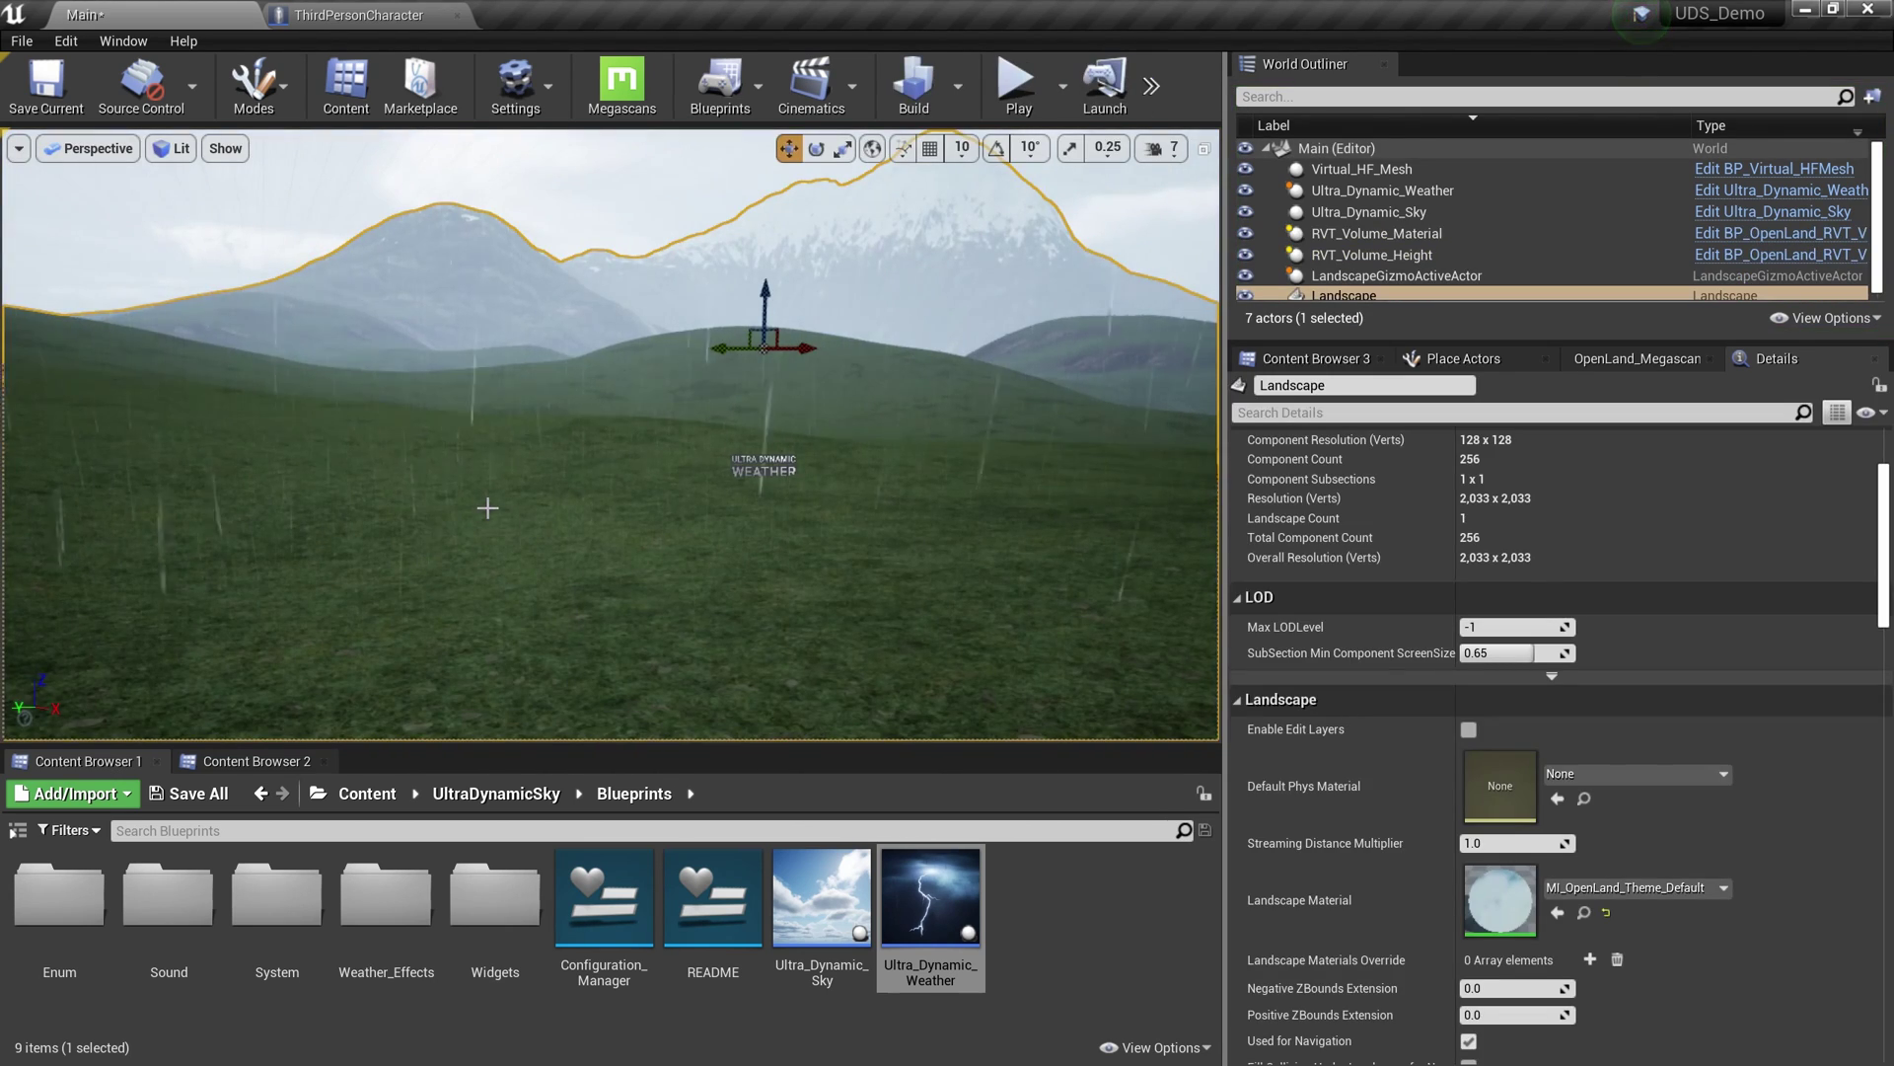
Step: Enable Use Dynamic Material Instance on the Landscape actor, and clear the details filter
click(1359, 170)
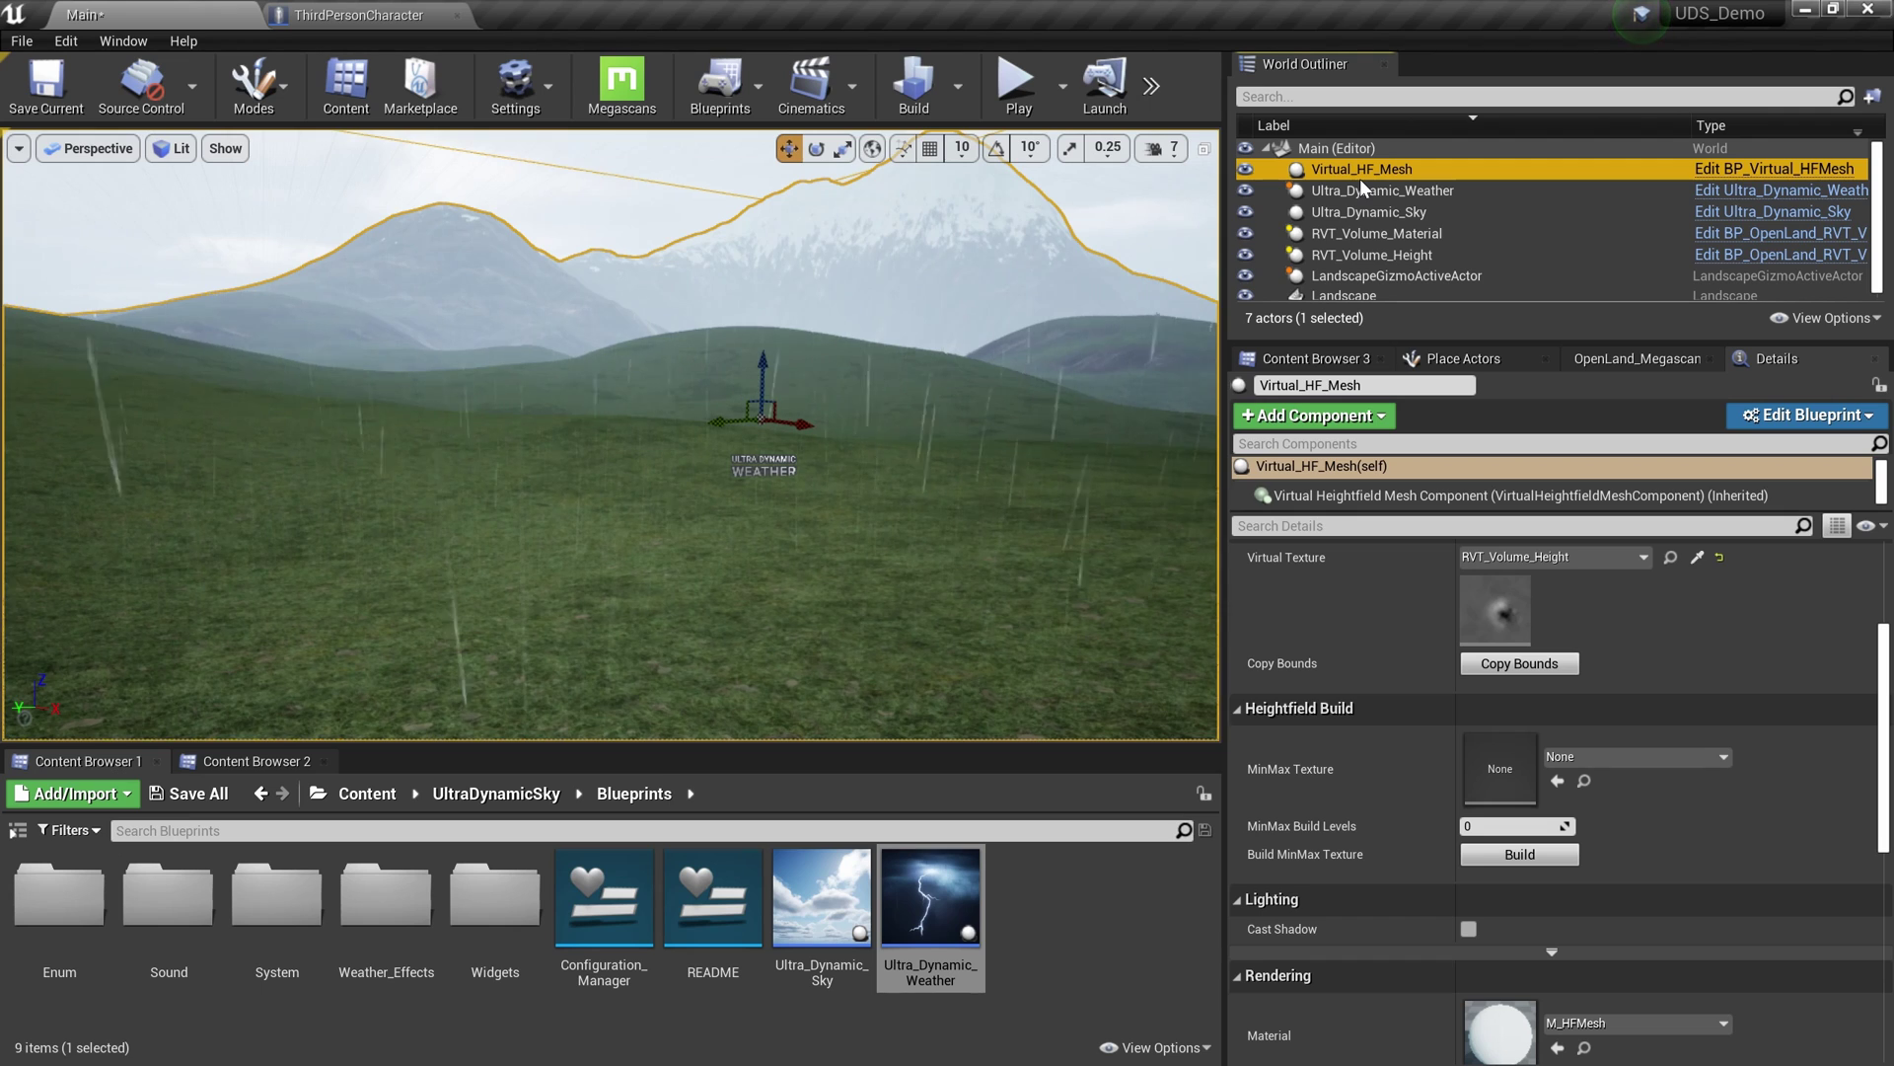
click(1377, 294)
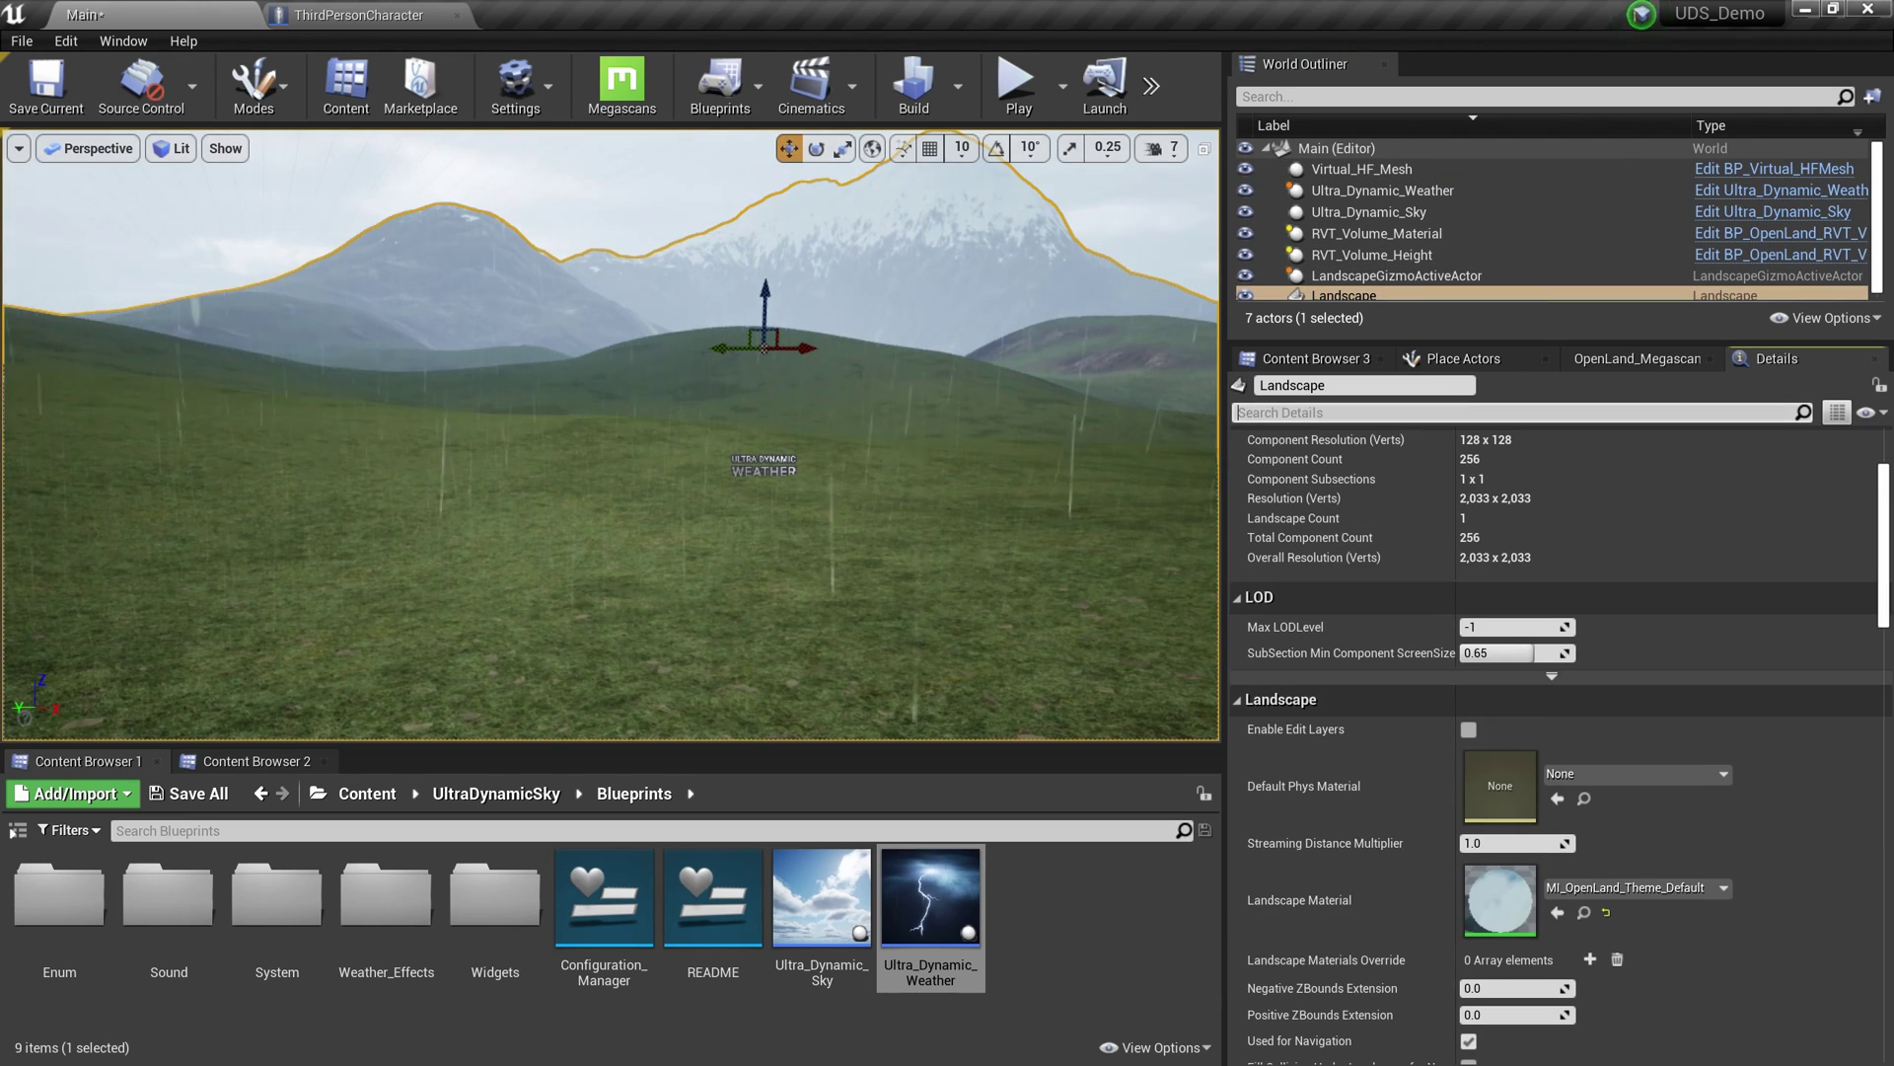
click(1382, 413)
text(dyna)
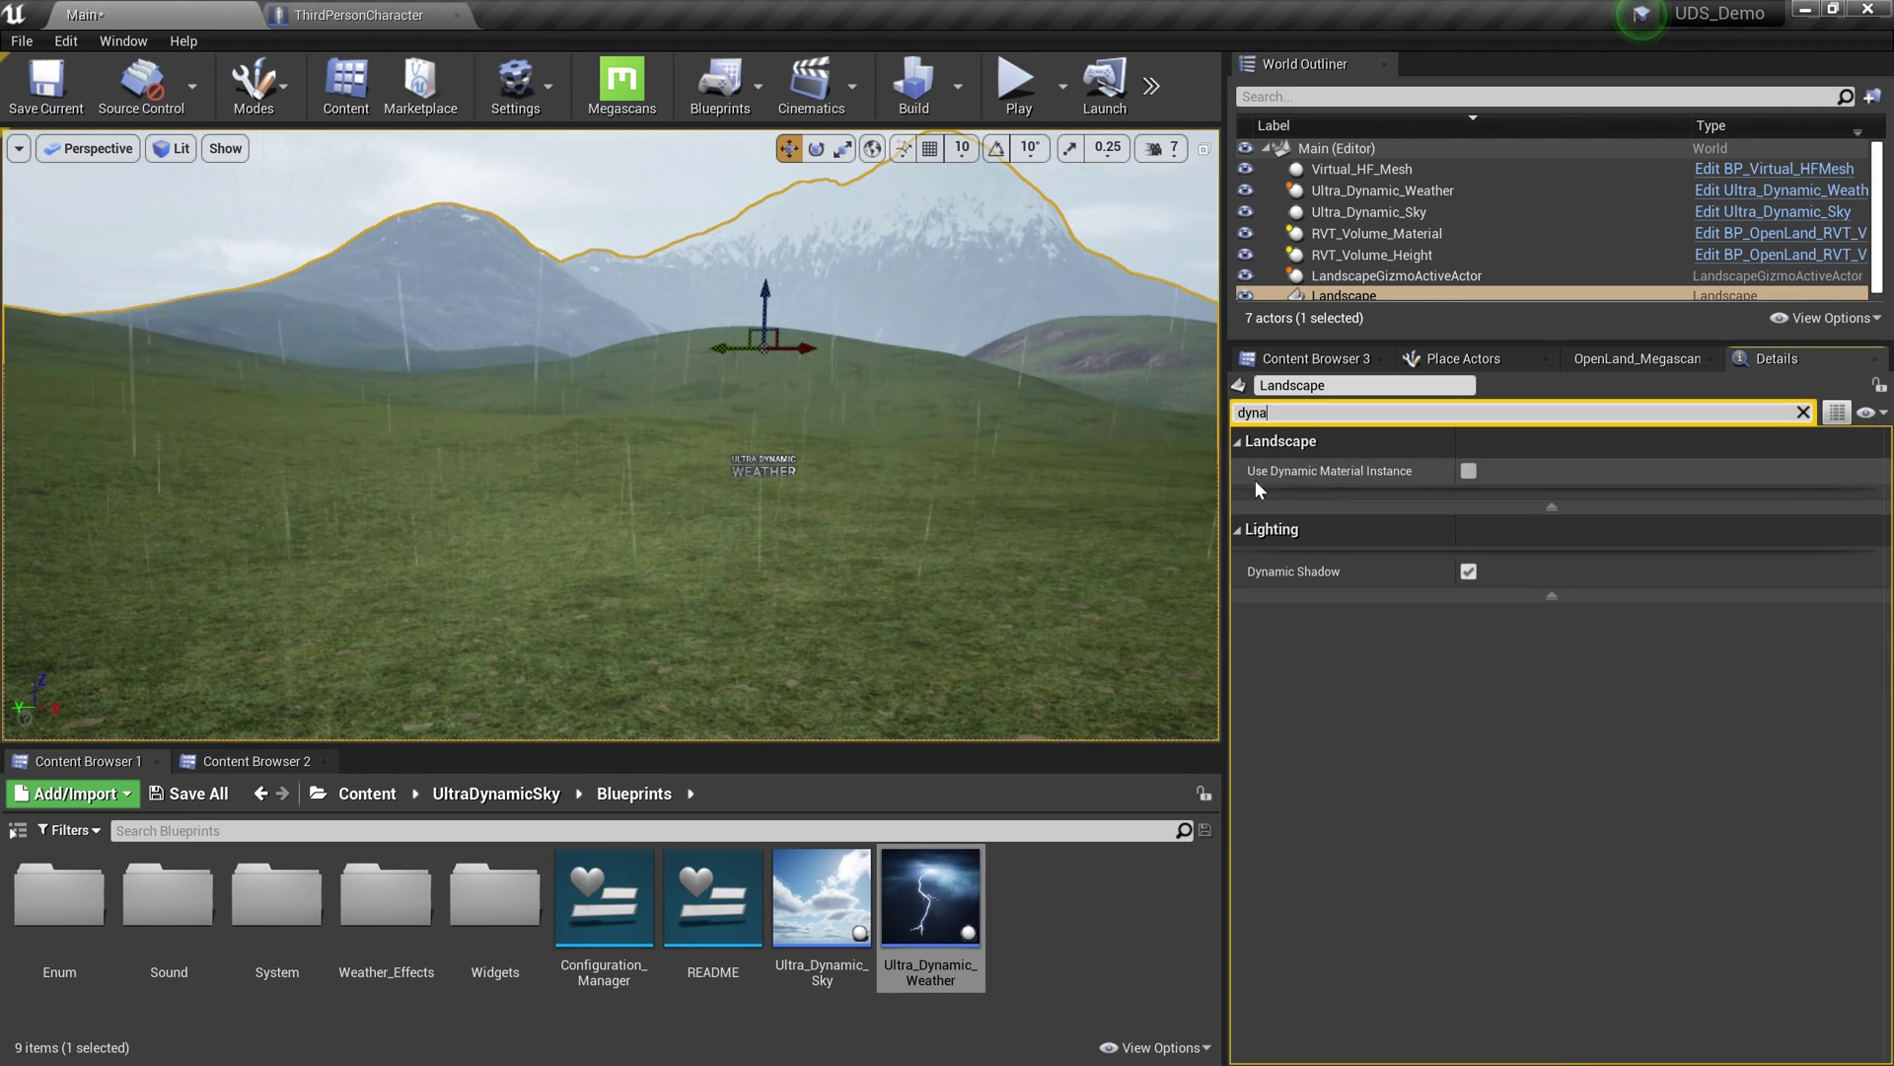
click(1468, 473)
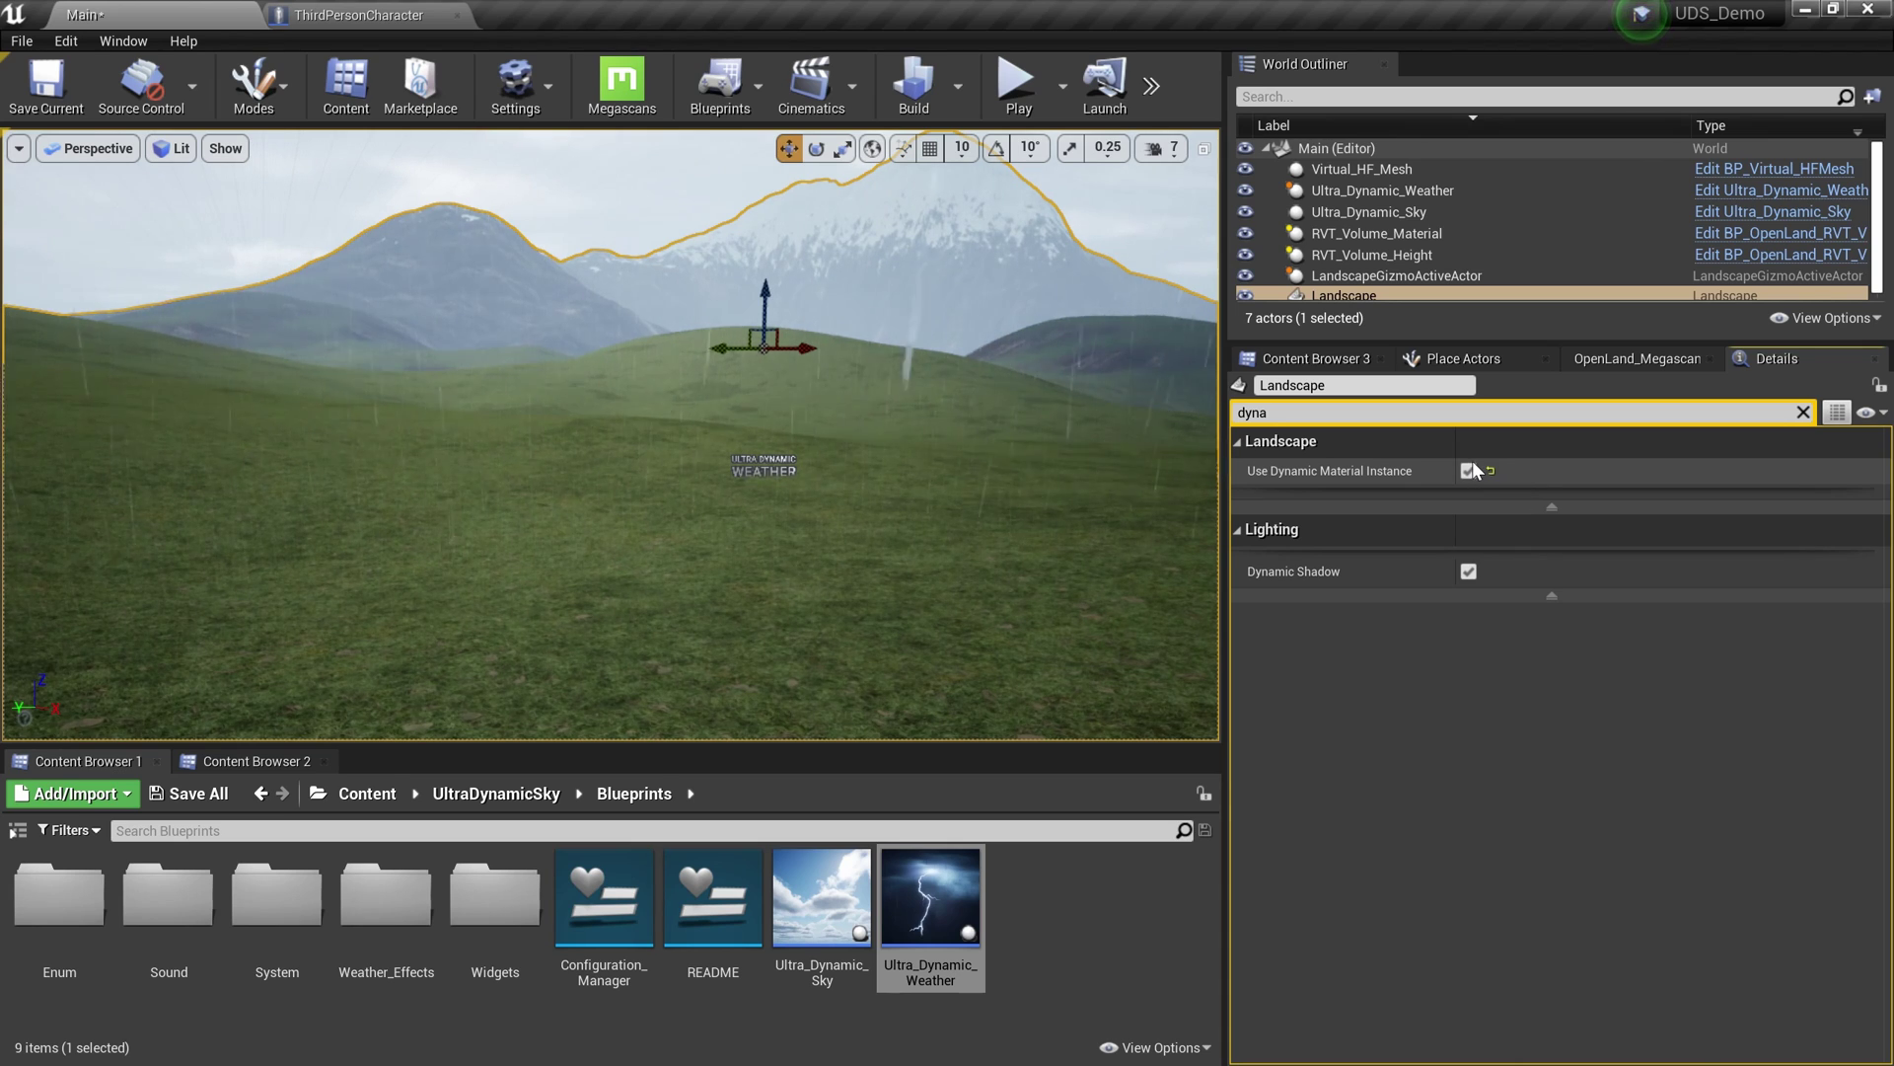
click(1802, 416)
Step: Enable Dynamic Landscape Weather Effects on the Ultra_Dynamic_Weather actor and briefly play-test the level
click(1399, 190)
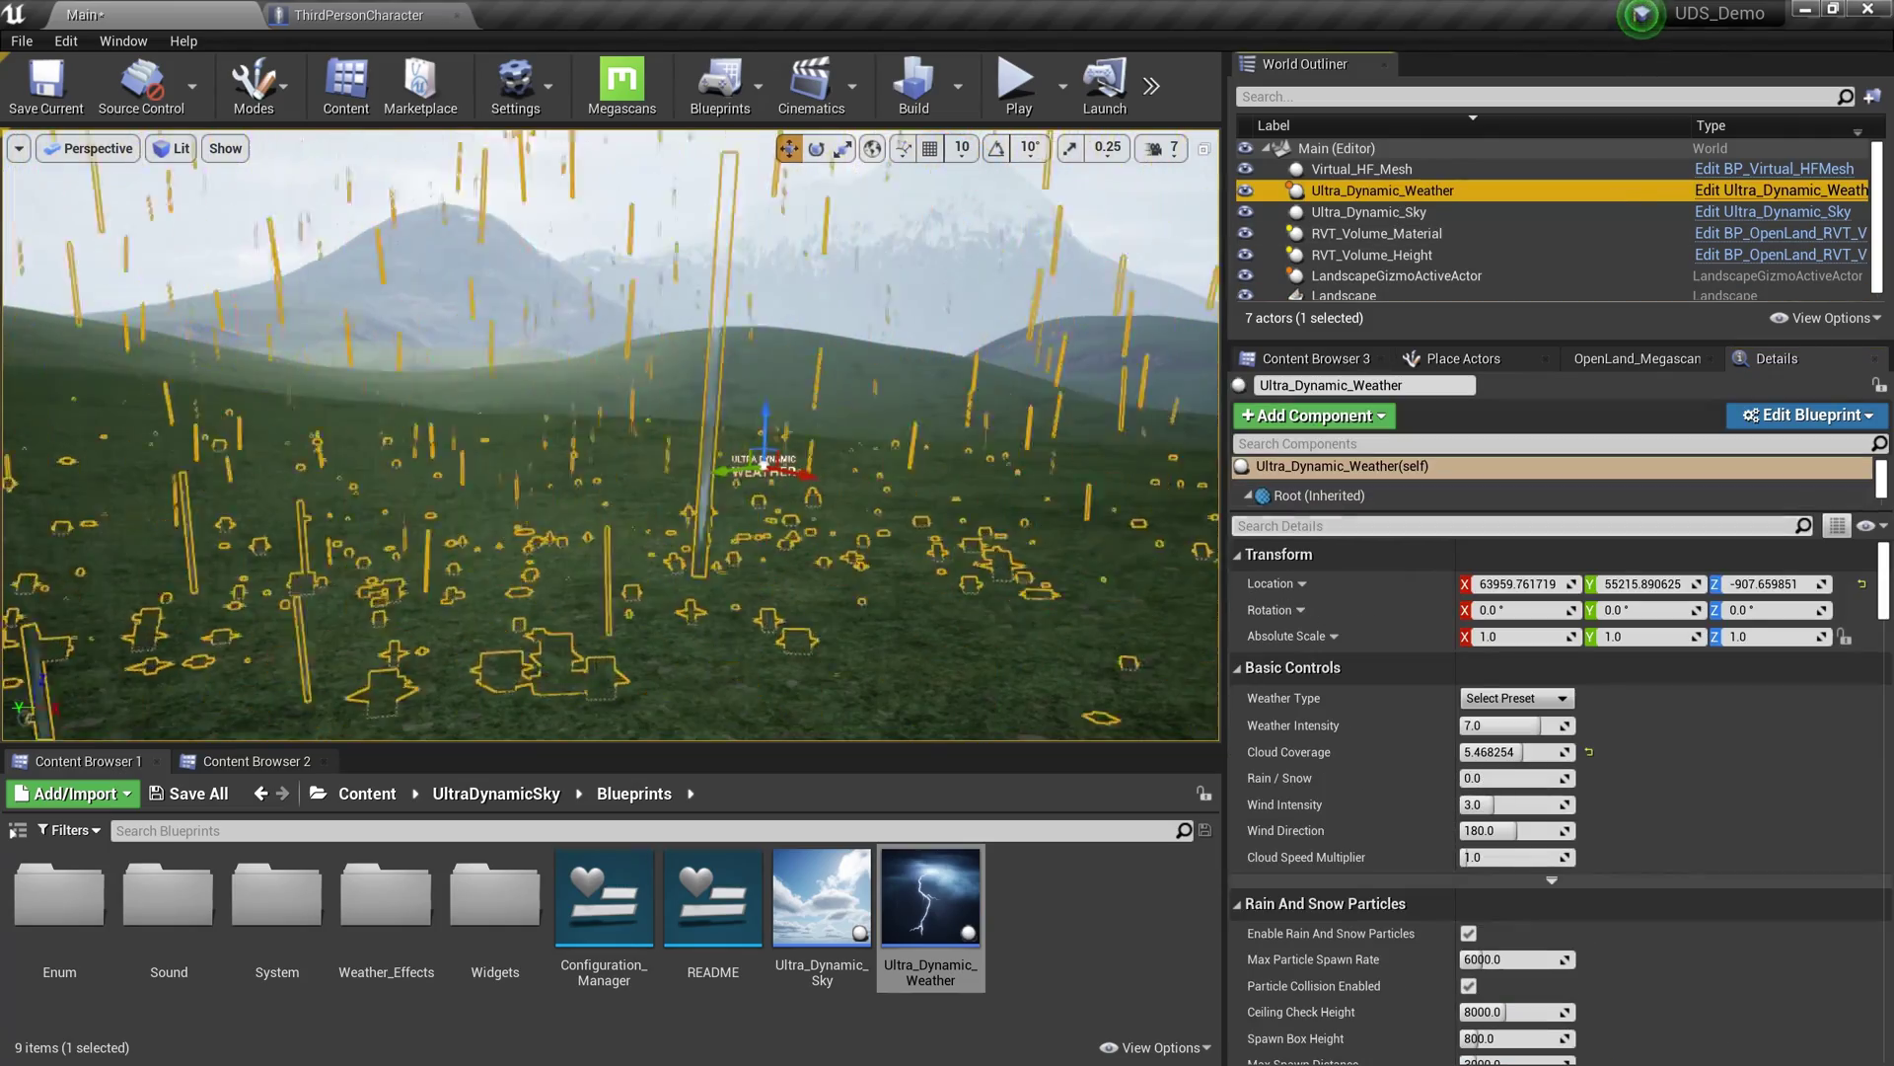
click(1401, 525)
text(landsc)
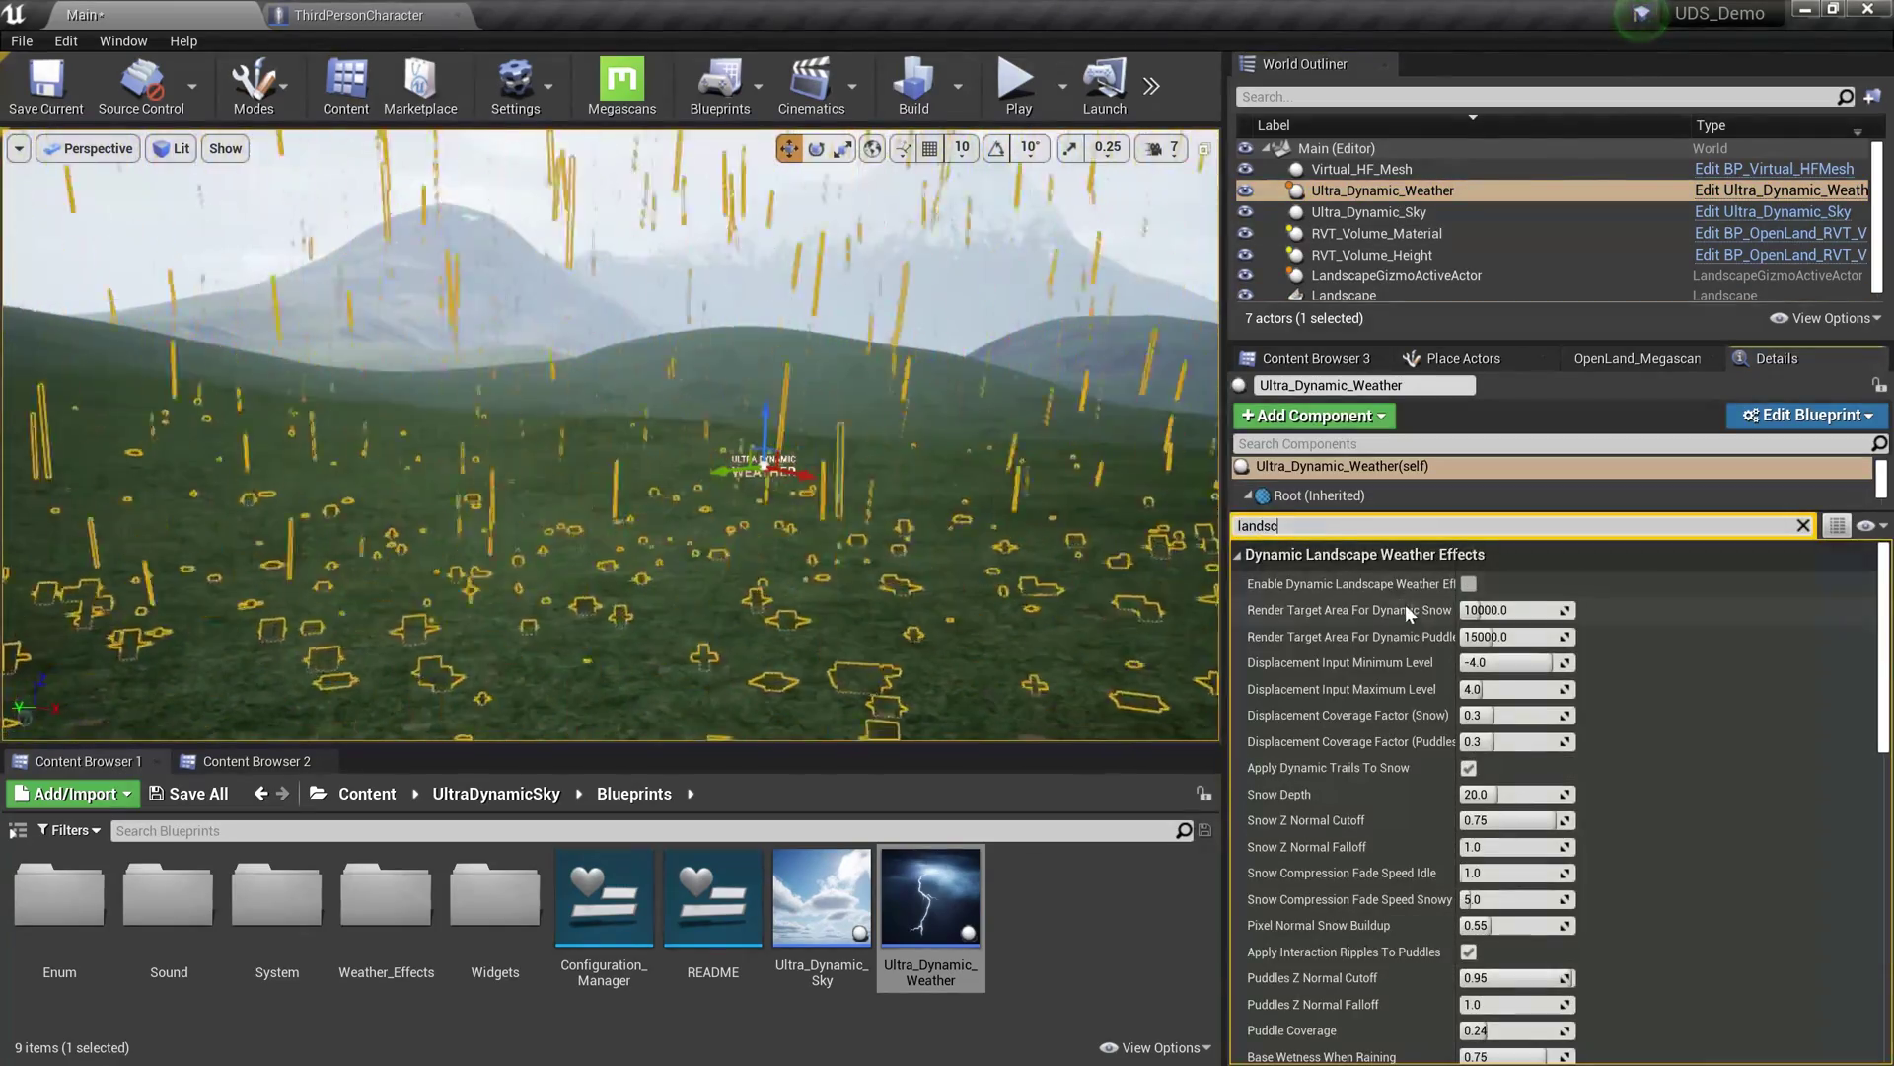
drag(1459, 583, 1496, 584)
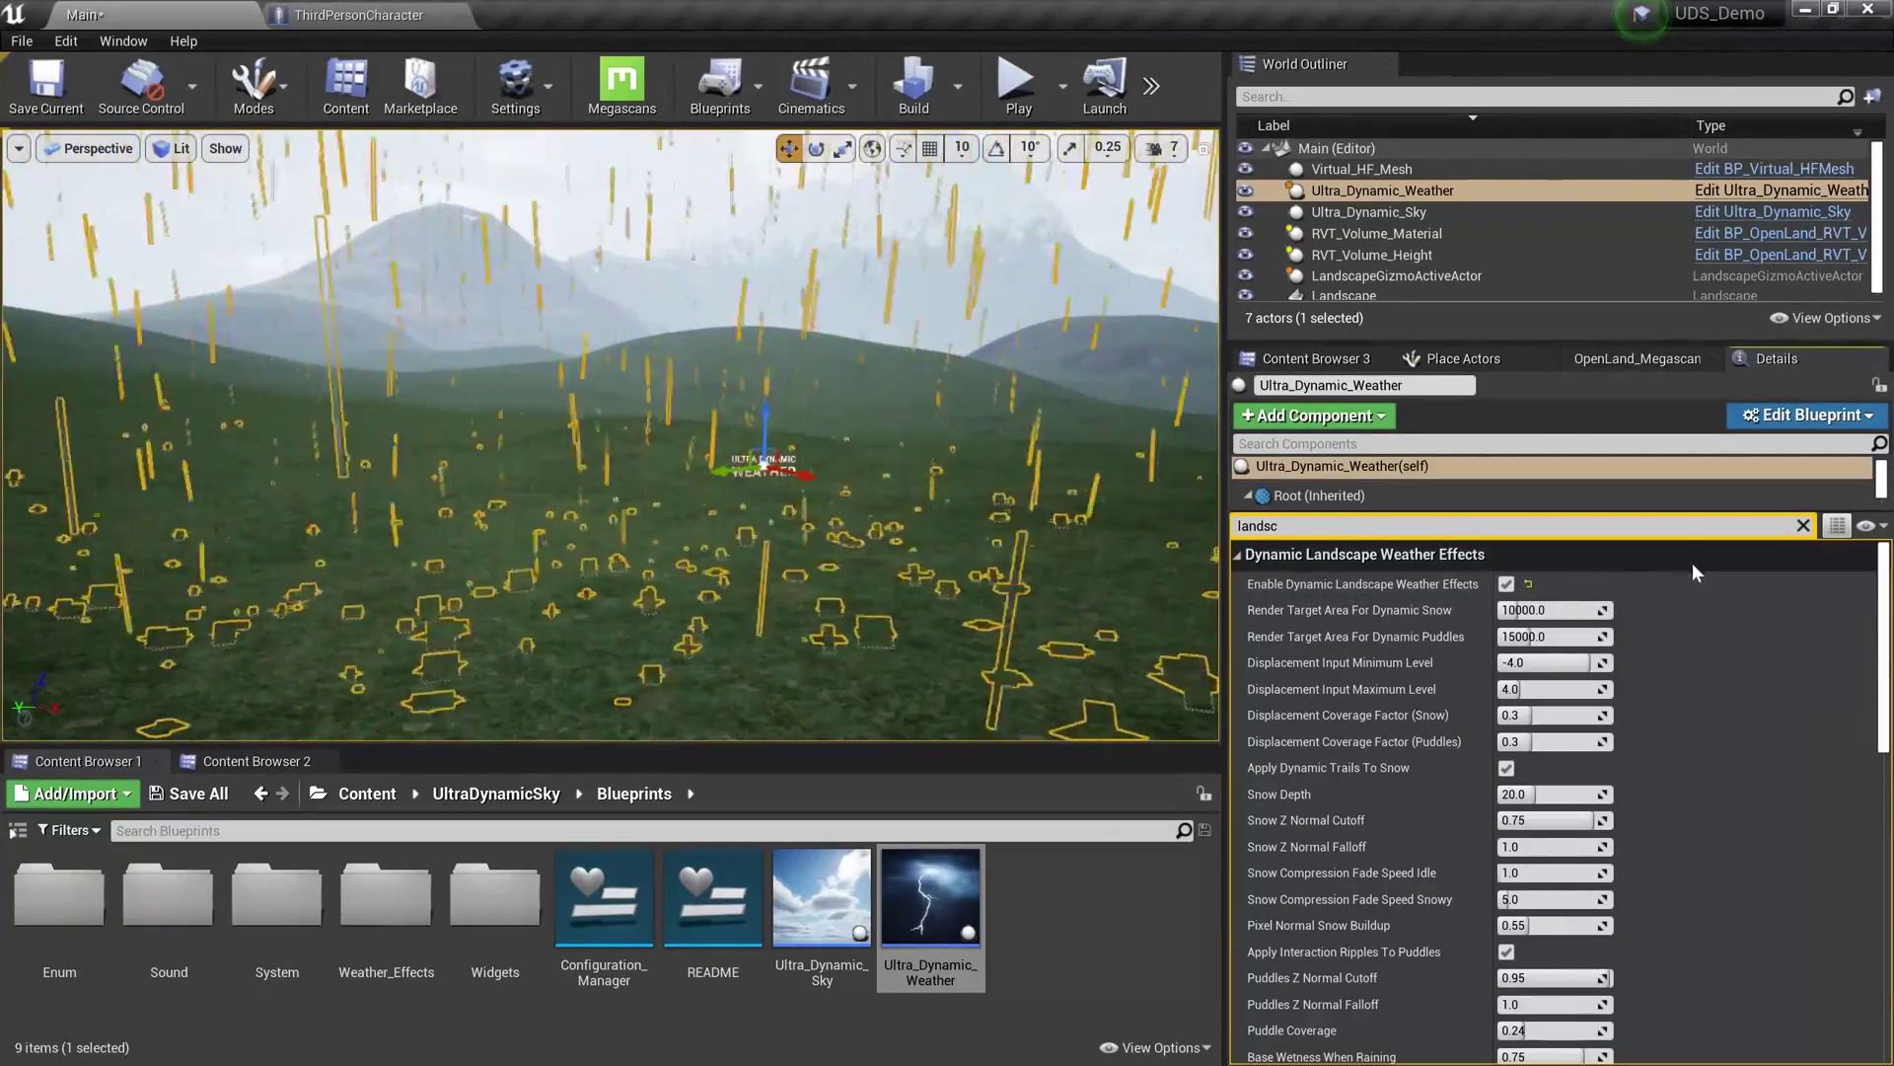
click(1804, 525)
key(alt+p)
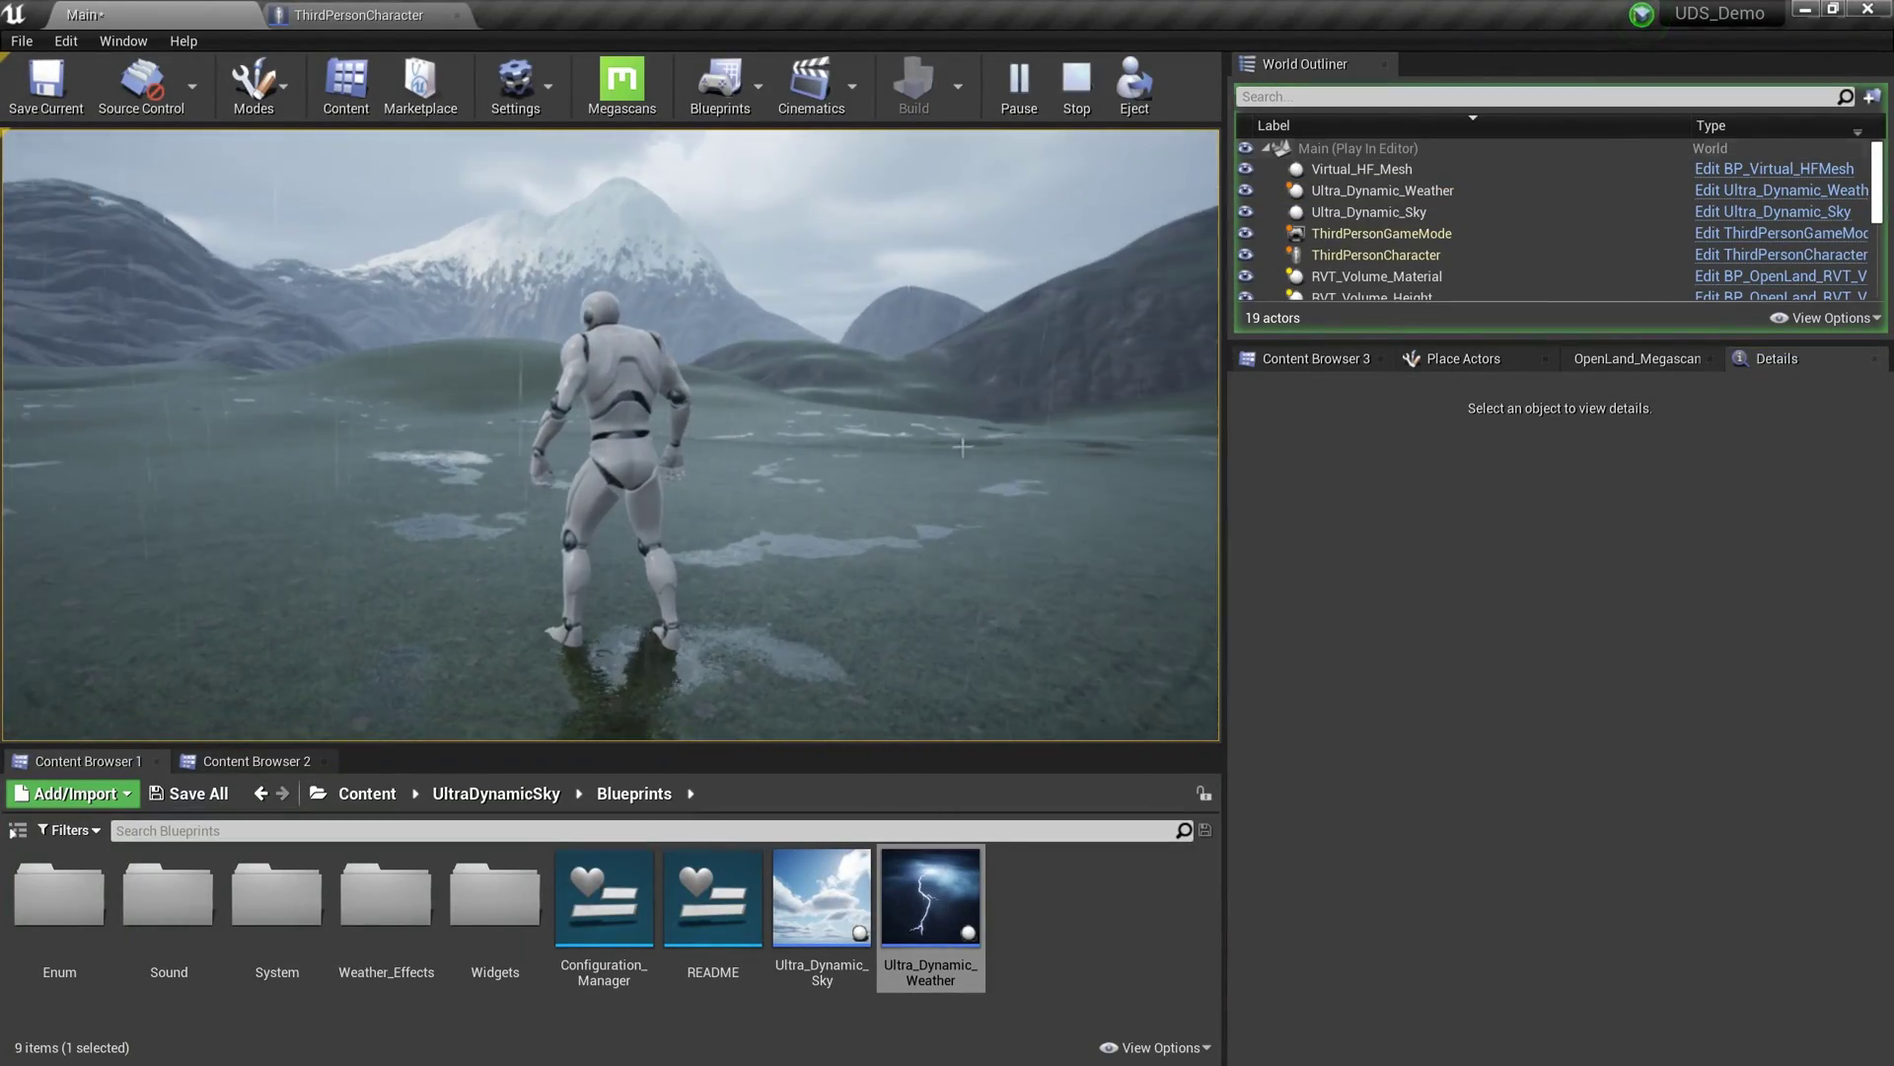
key(Escape)
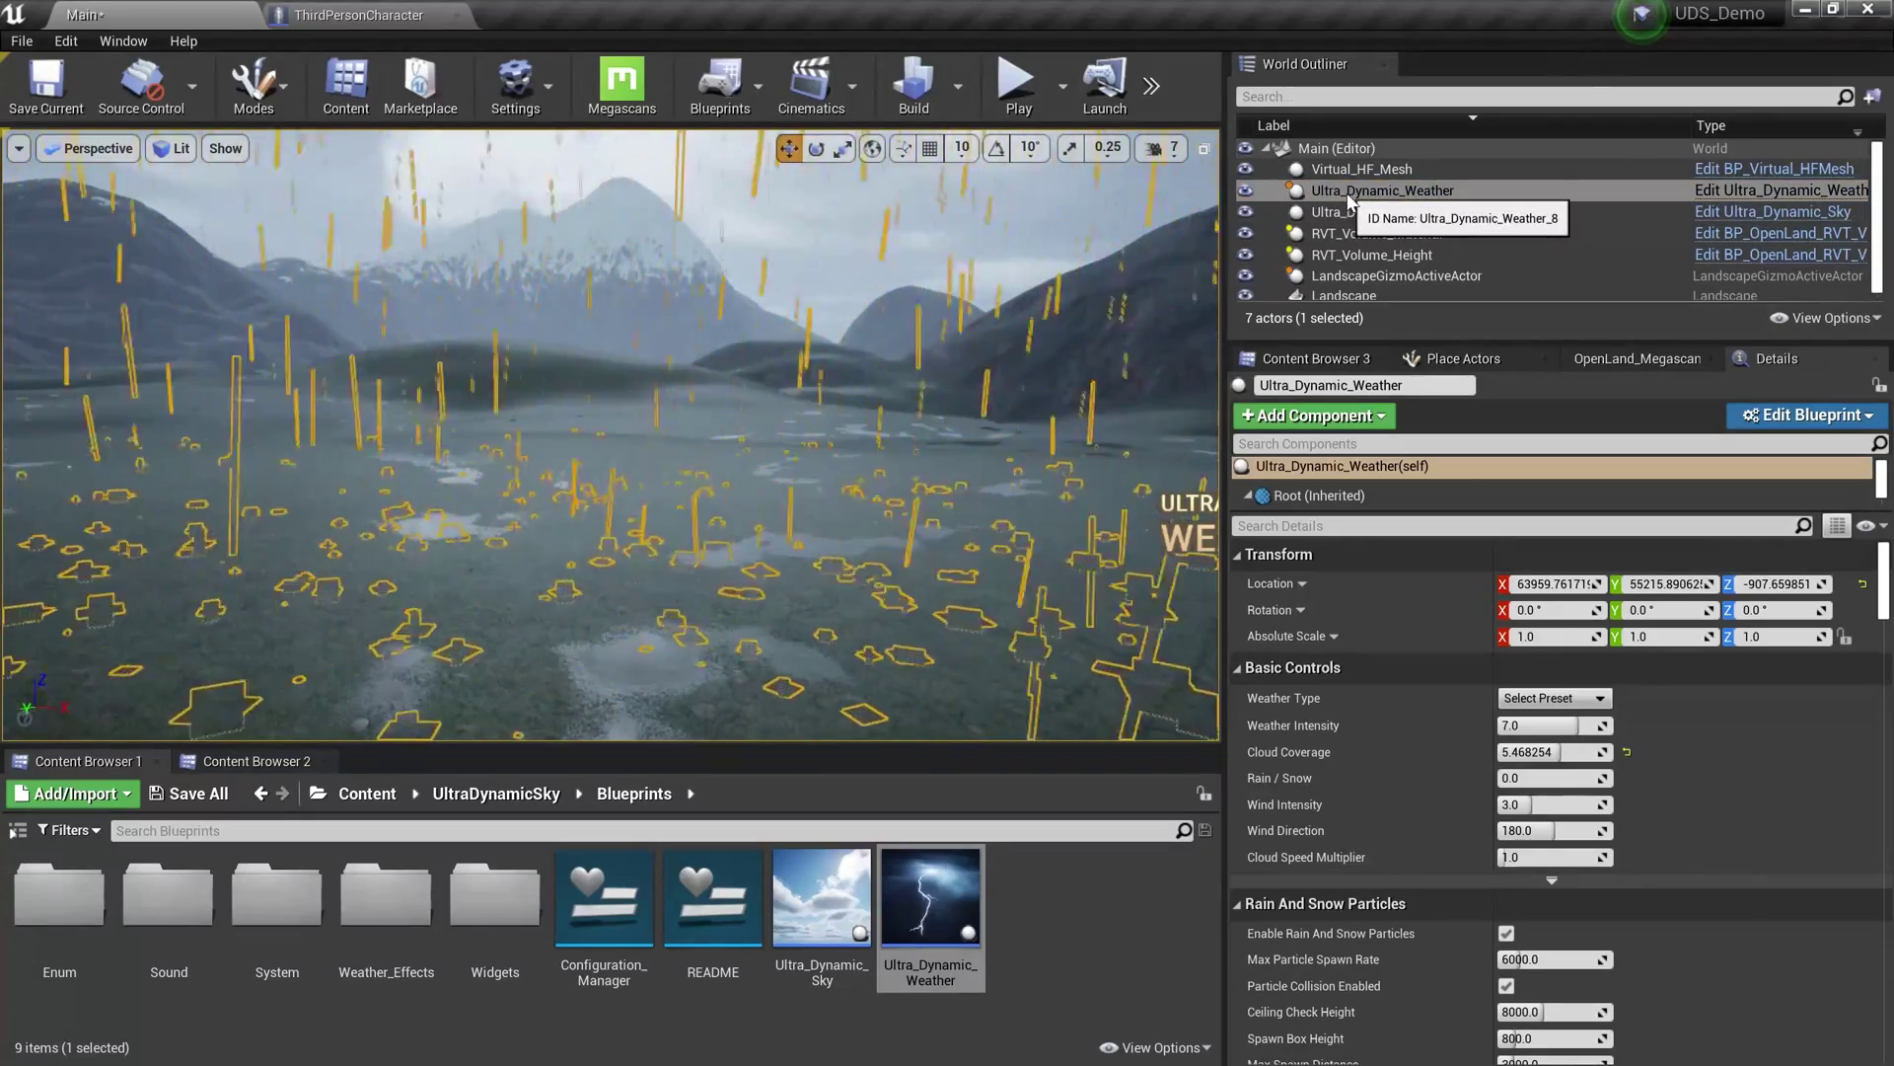
Step: Set Puddle Coverage to 0.64 on the Ultra_Dynamic_Weather actor
click(1386, 525)
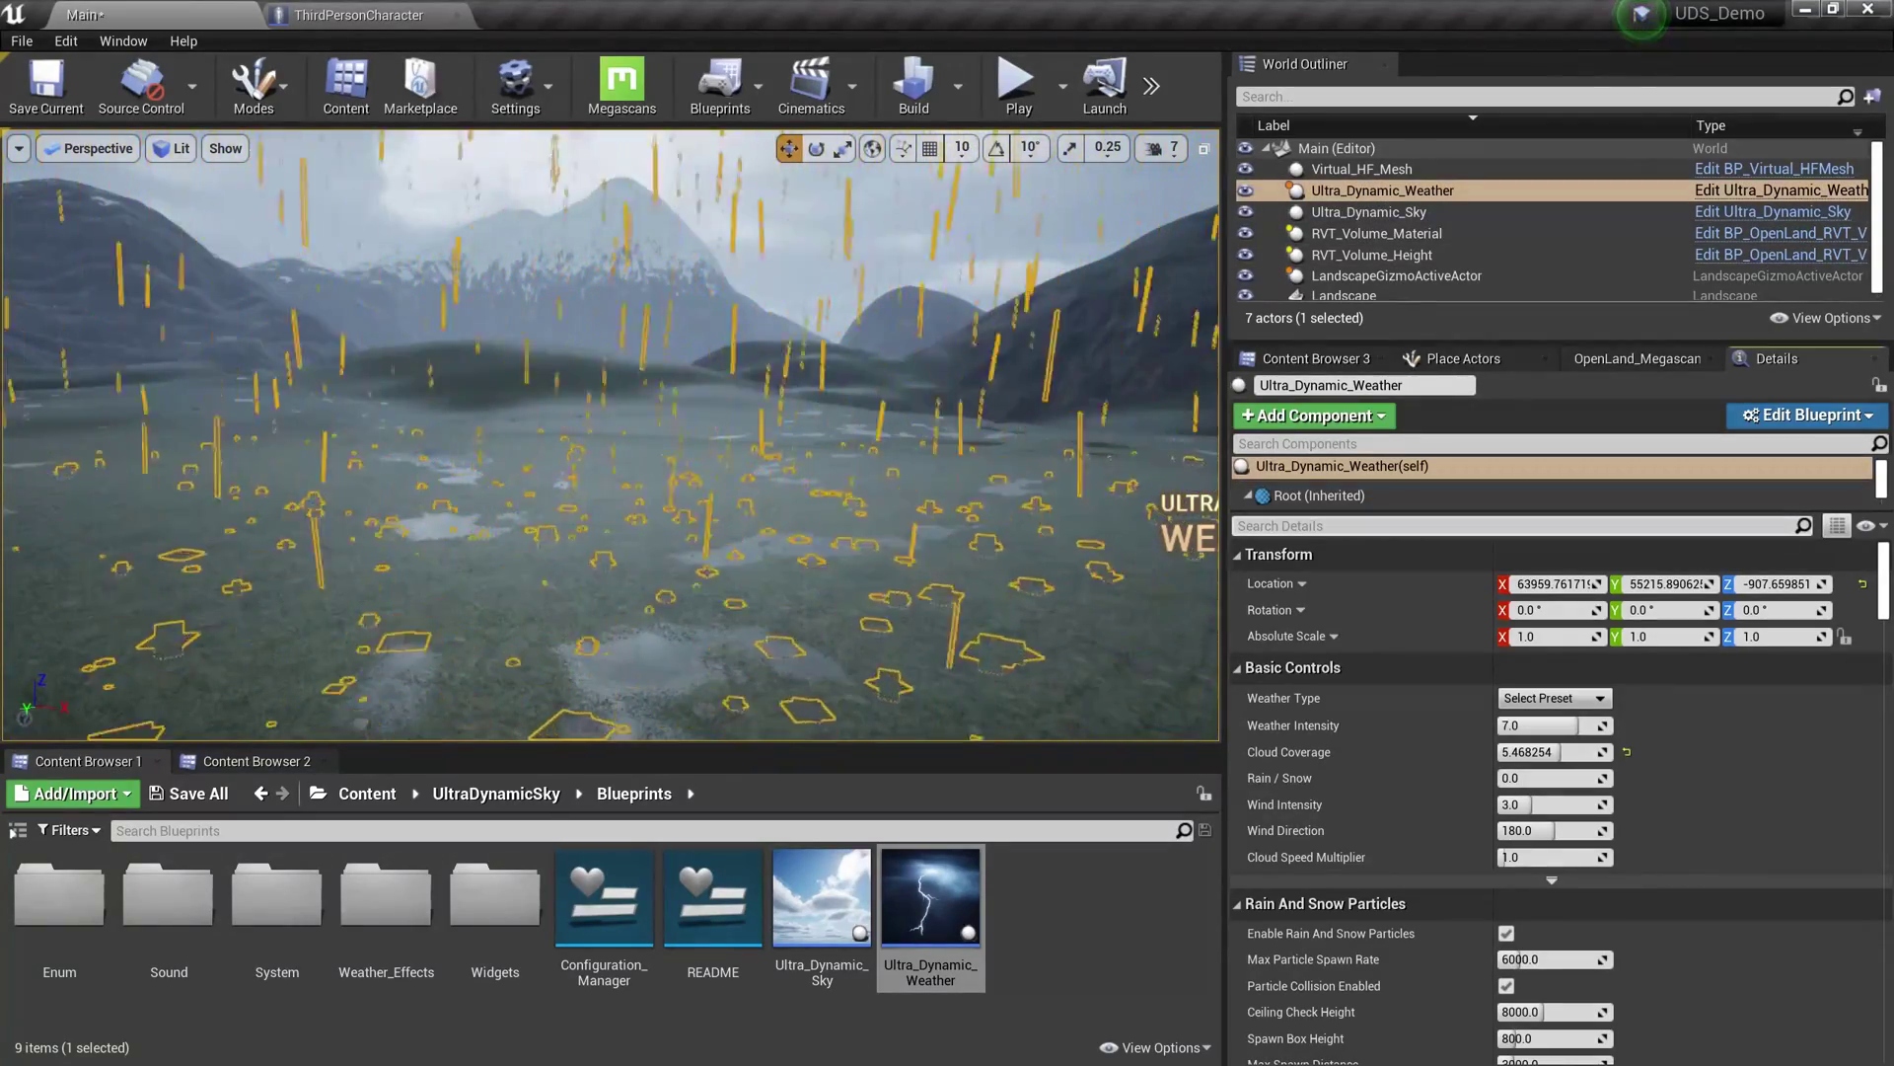
text(puddle)
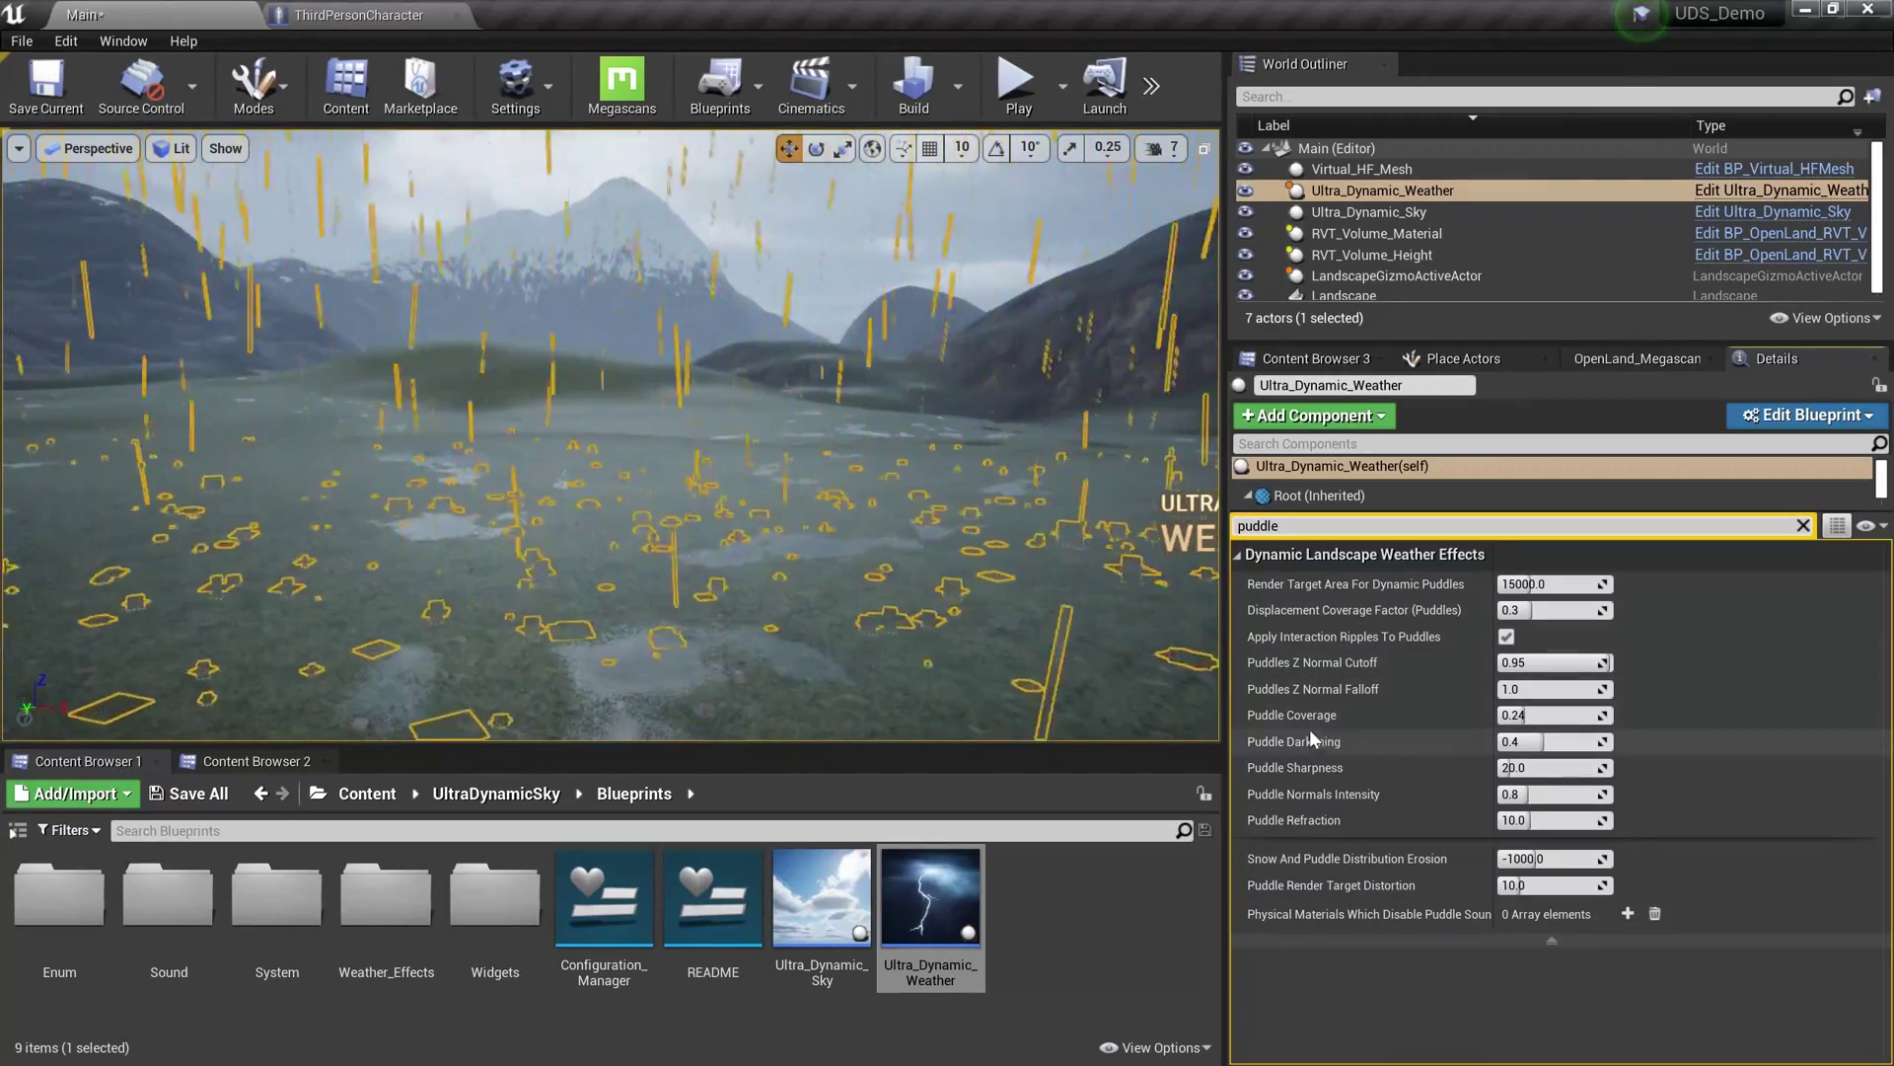
drag(1536, 719, 1590, 714)
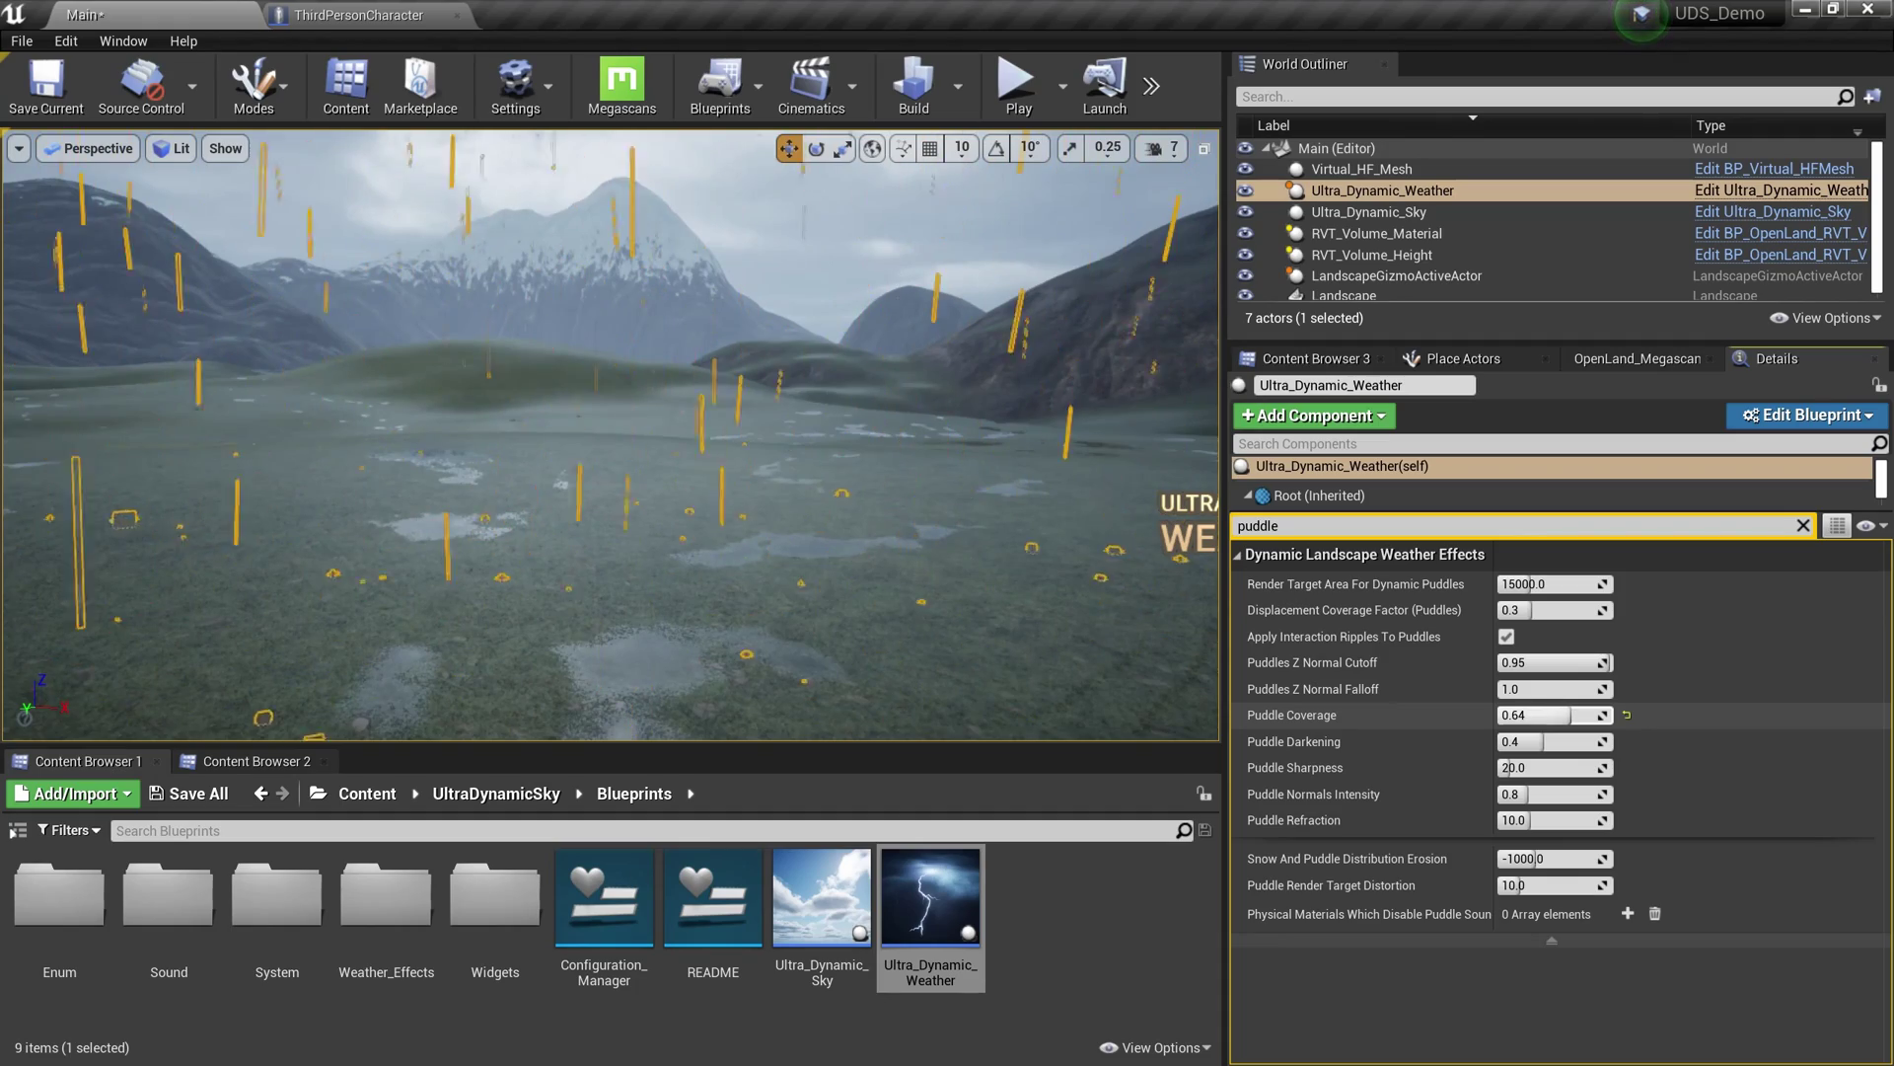
Step: Play-test the level by walking the character through the puddles, and stop the session
key(alt+p)
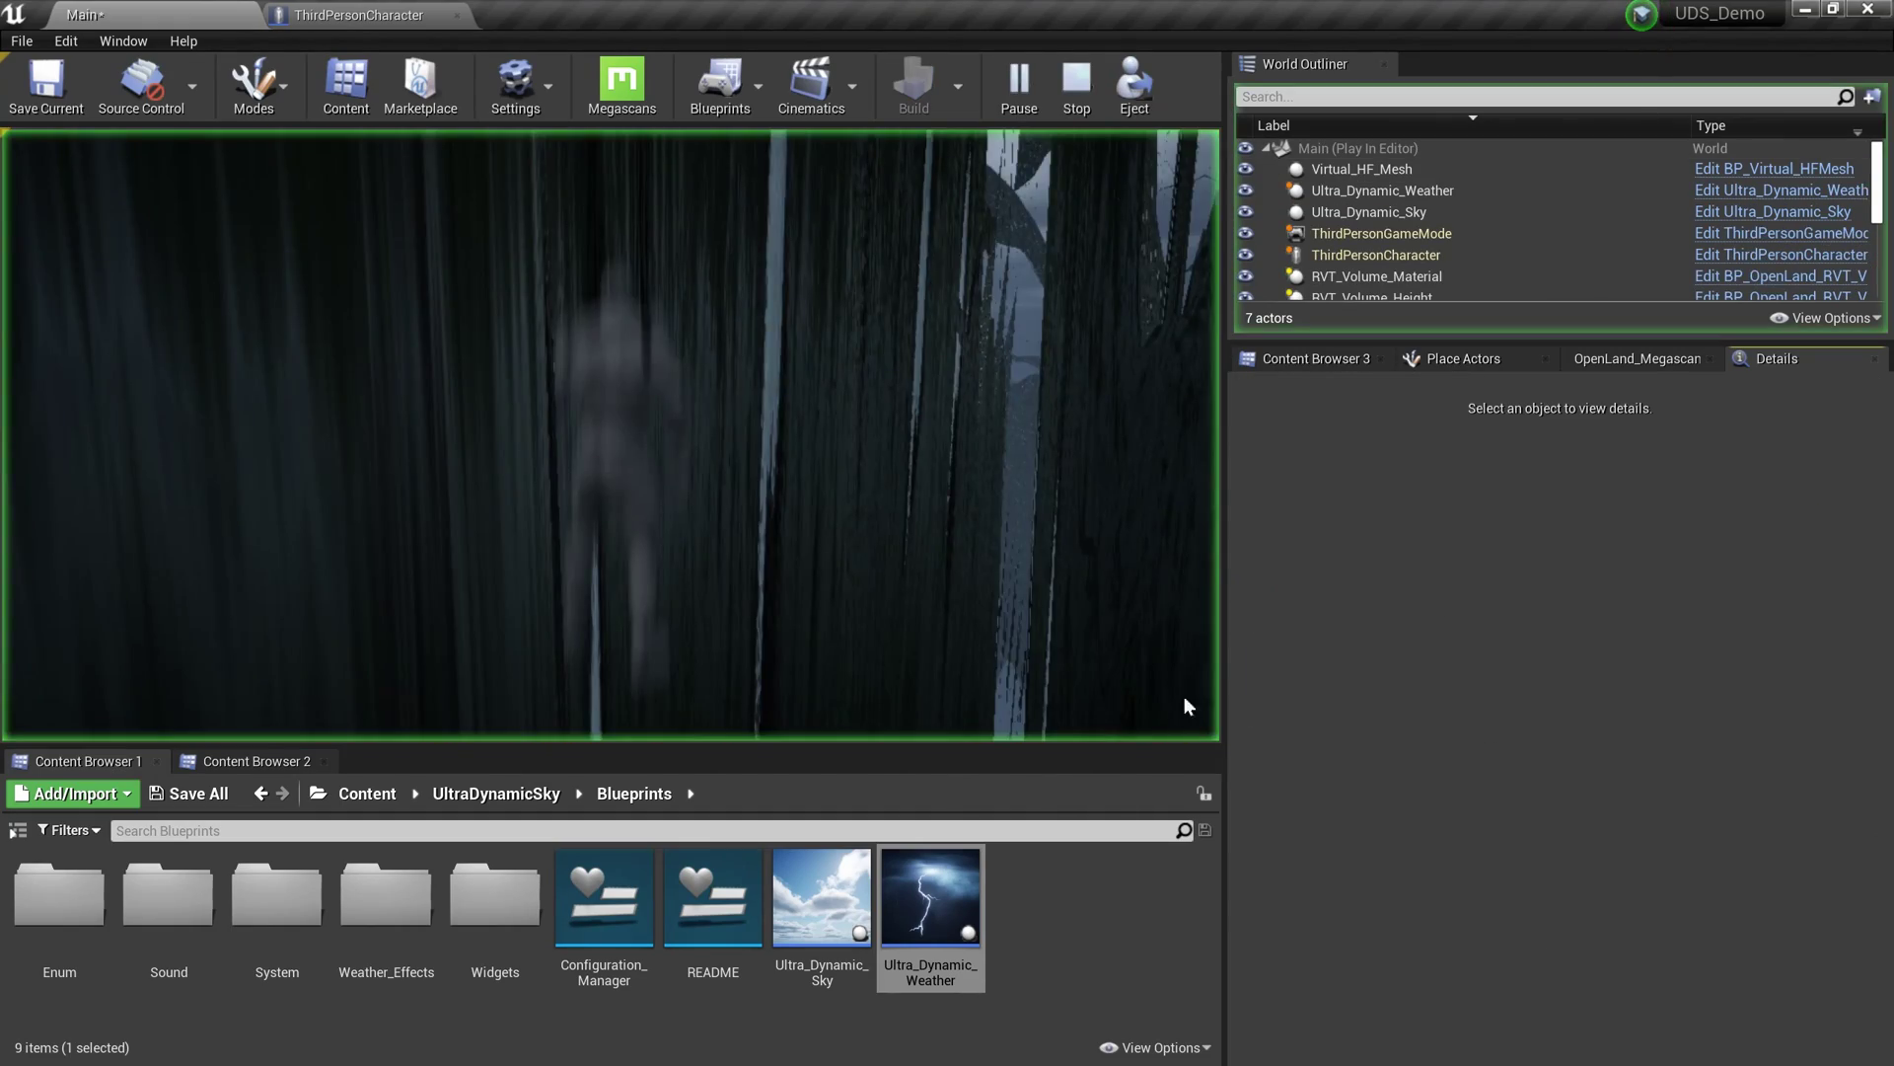
click(920, 566)
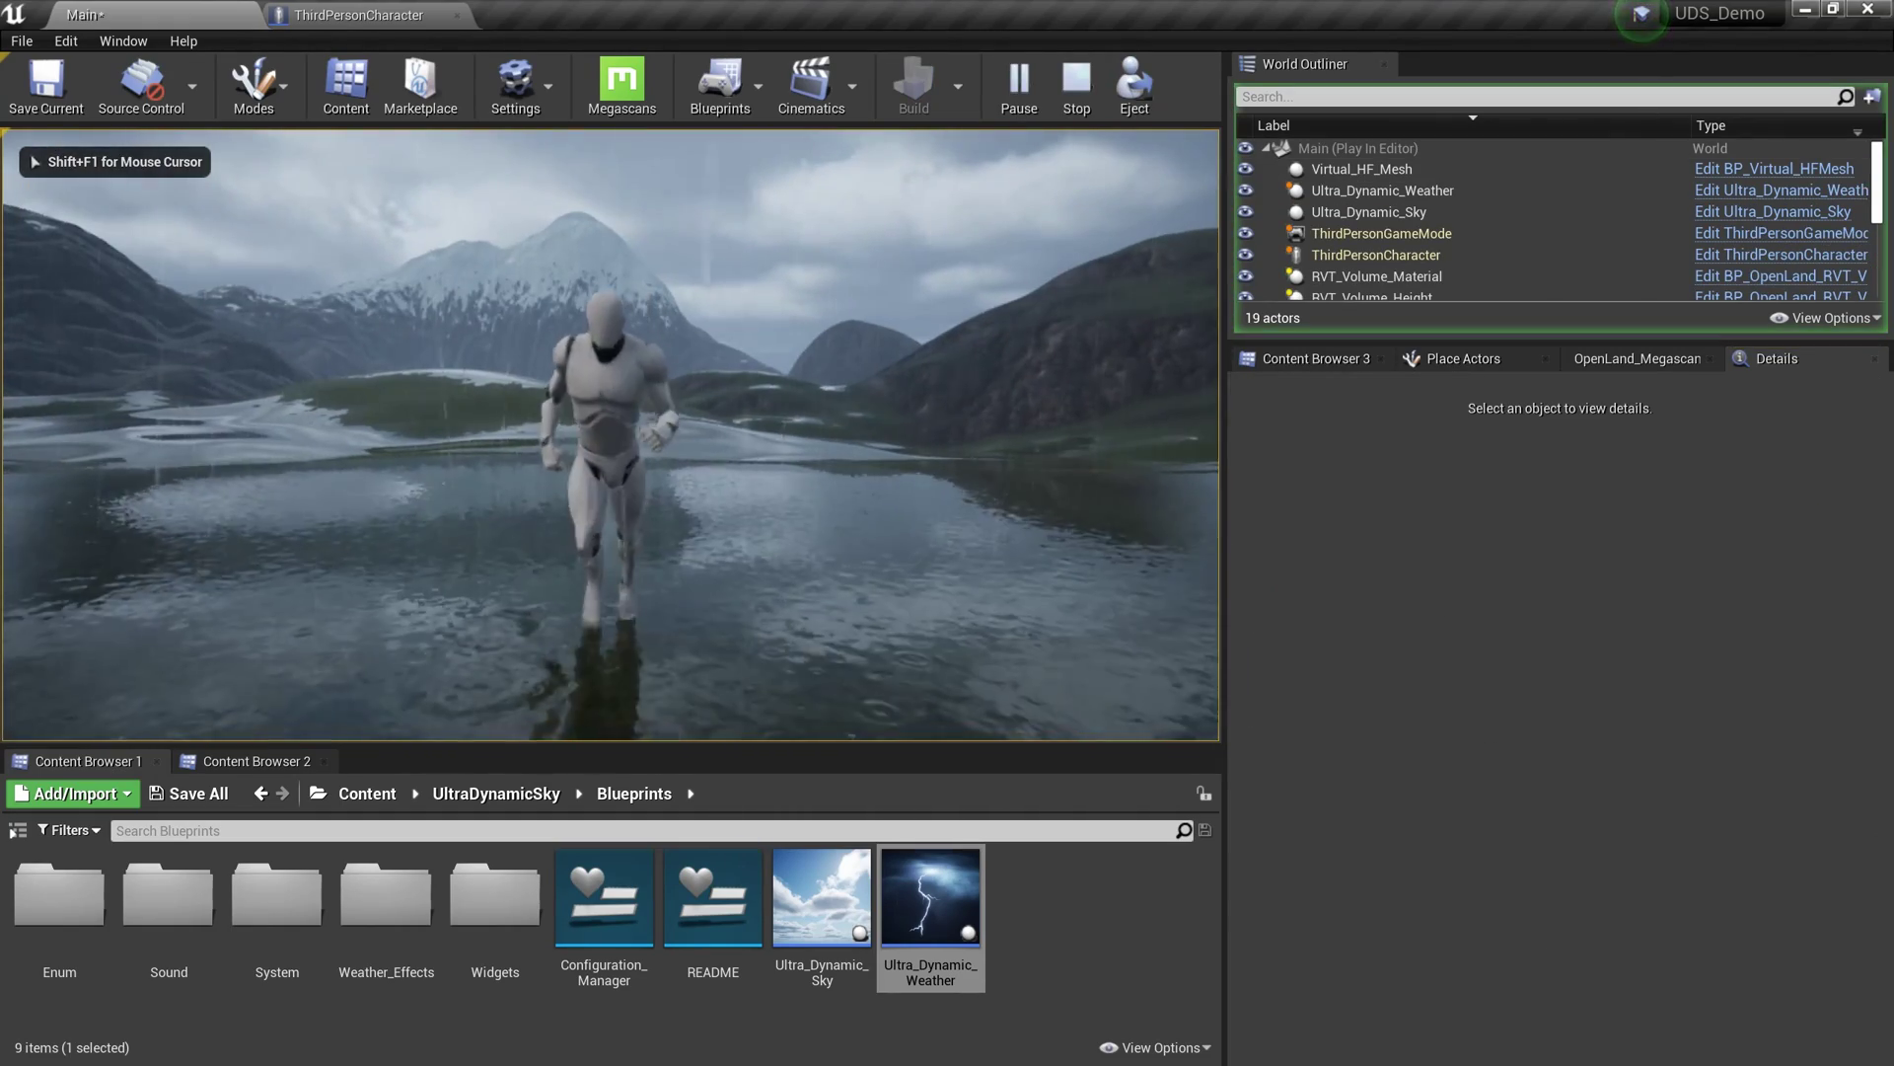
key(w)
key(s)
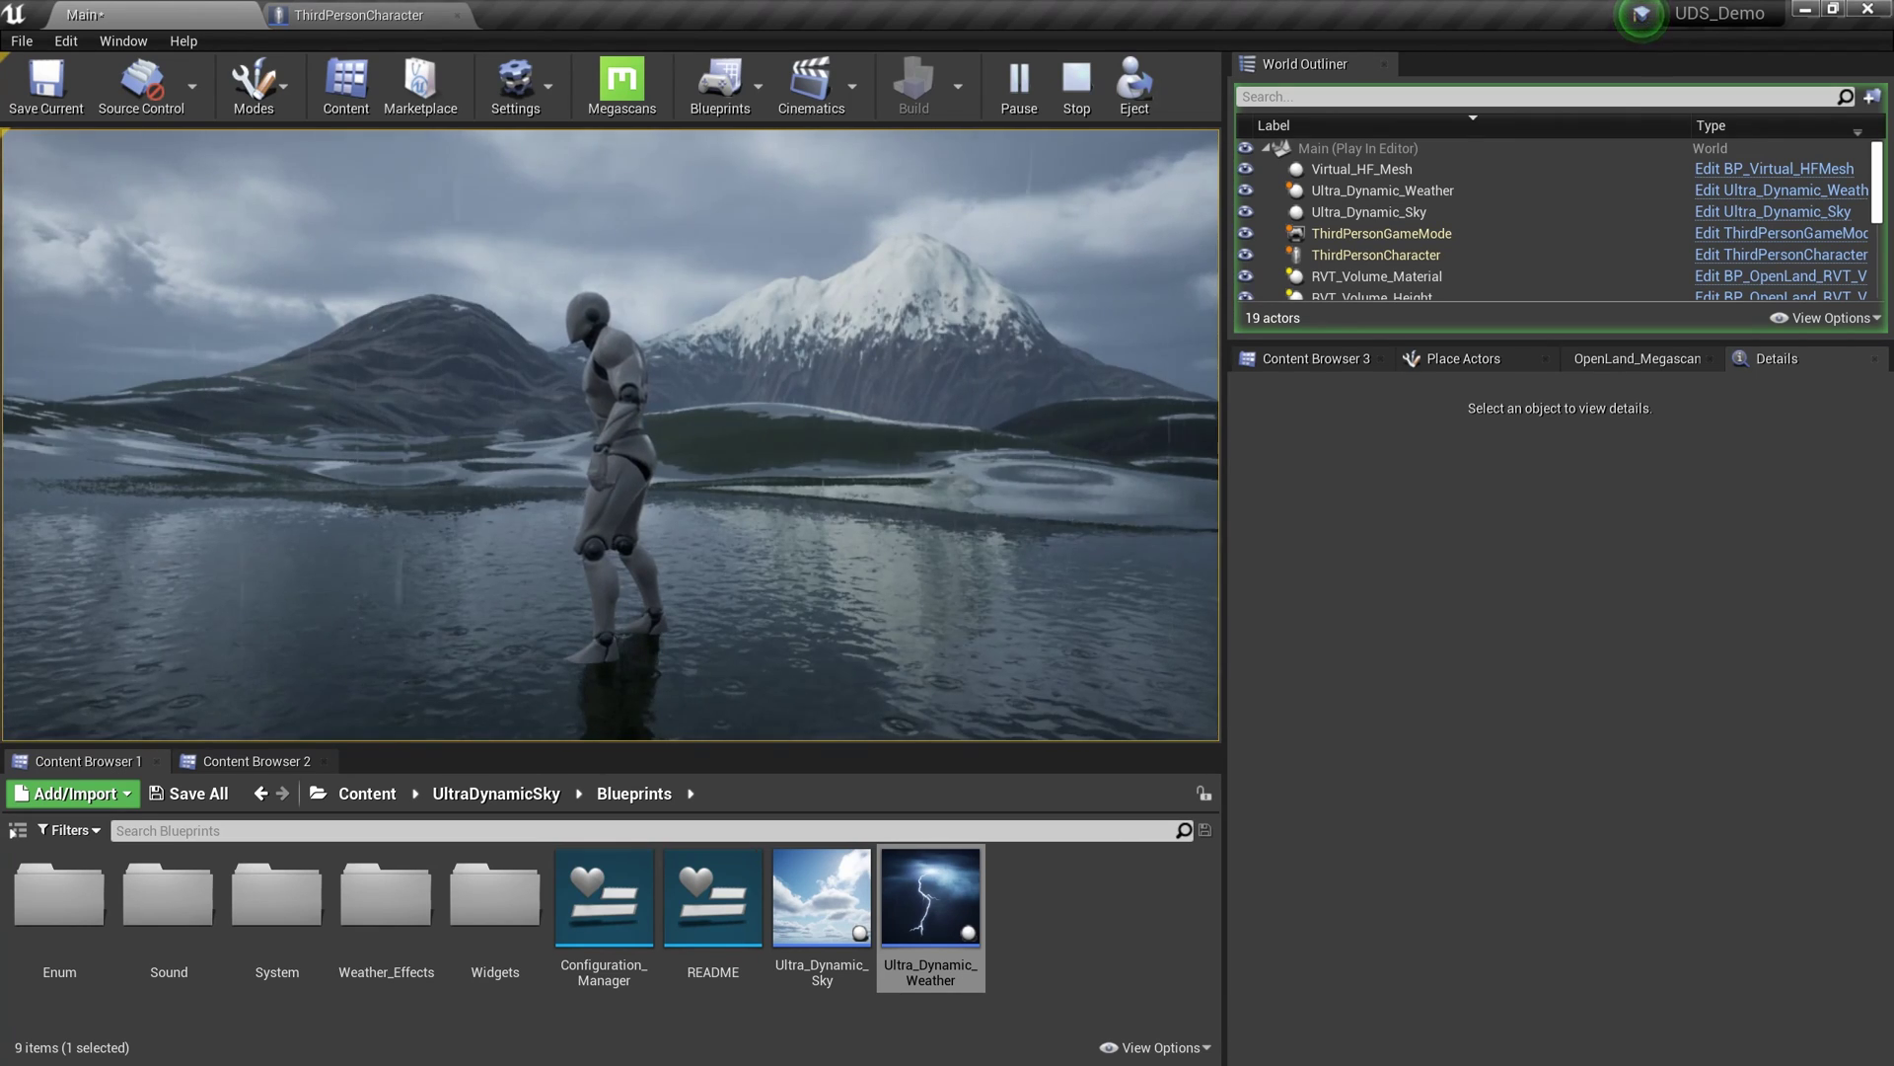
key(Escape)
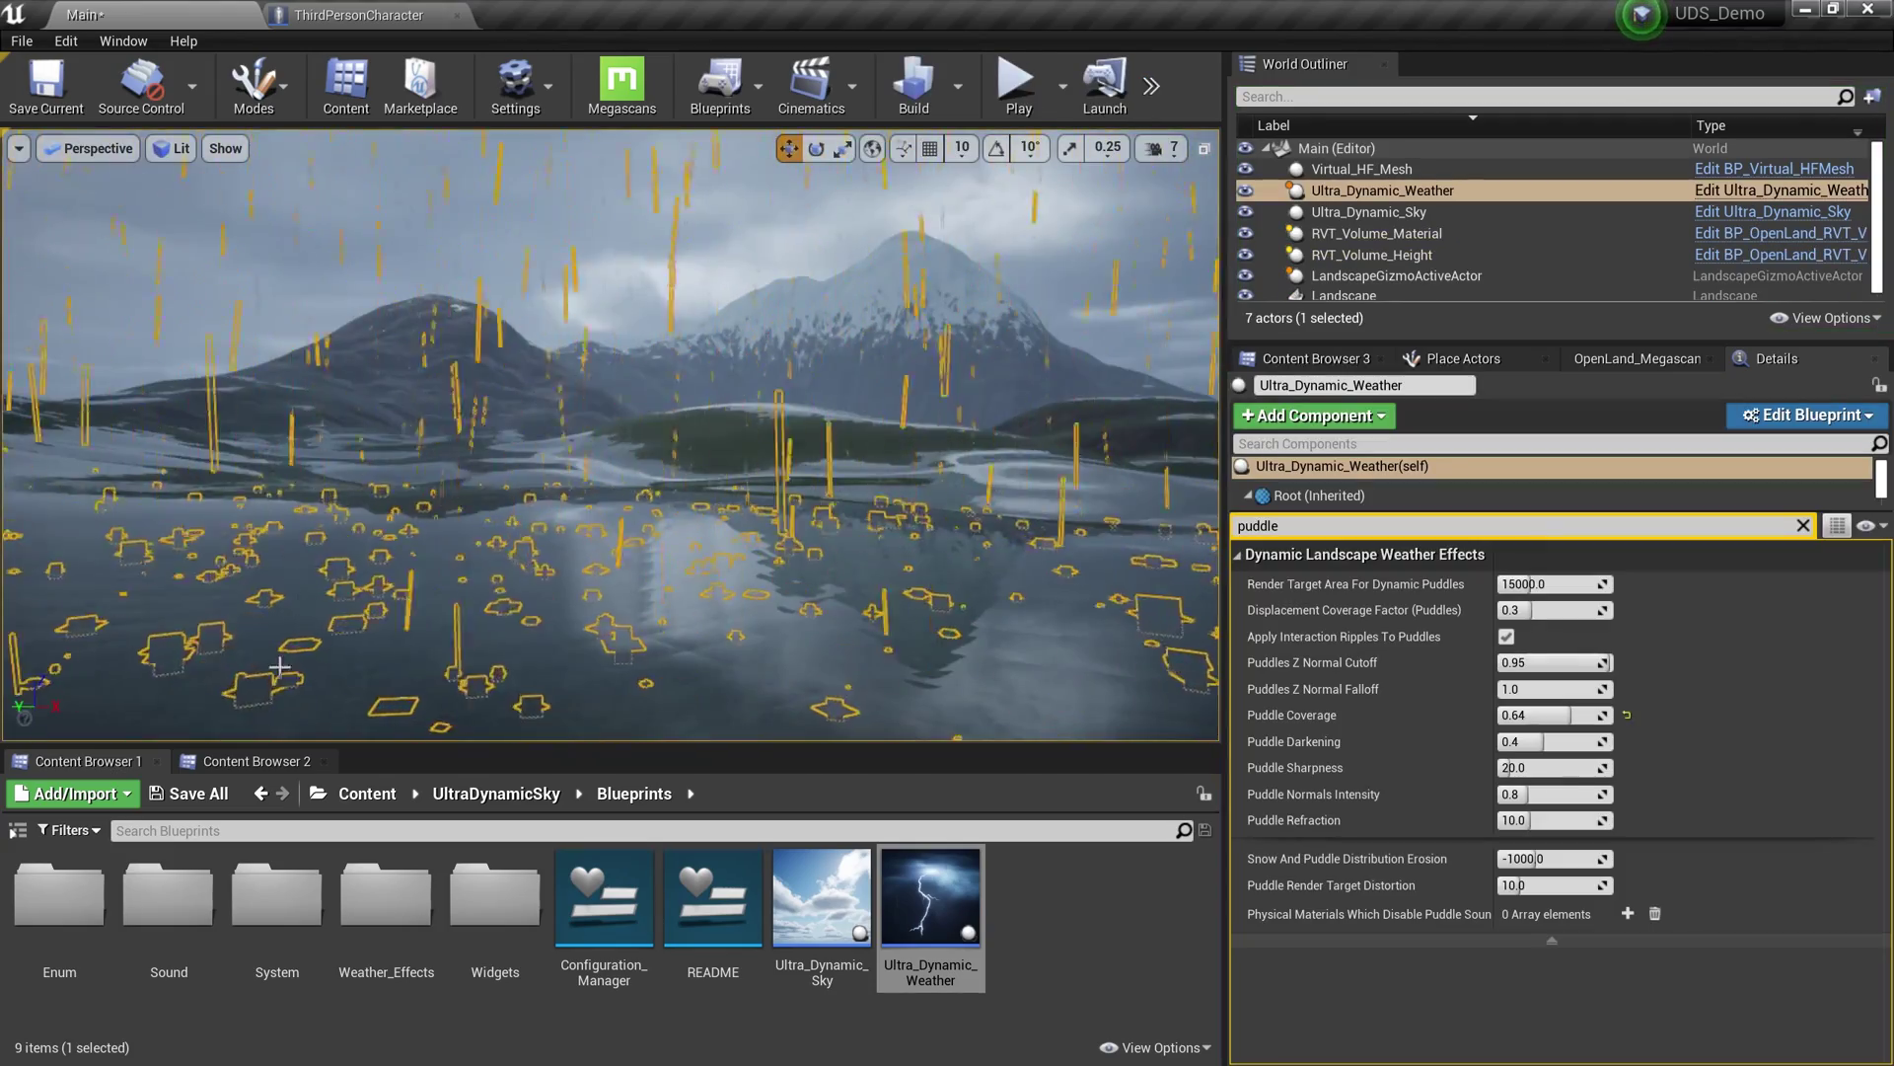
Step: Place the RVT_Invalidator blueprint from the OpenLand/Blueprints folder in the level
click(367, 793)
double_click(636, 920)
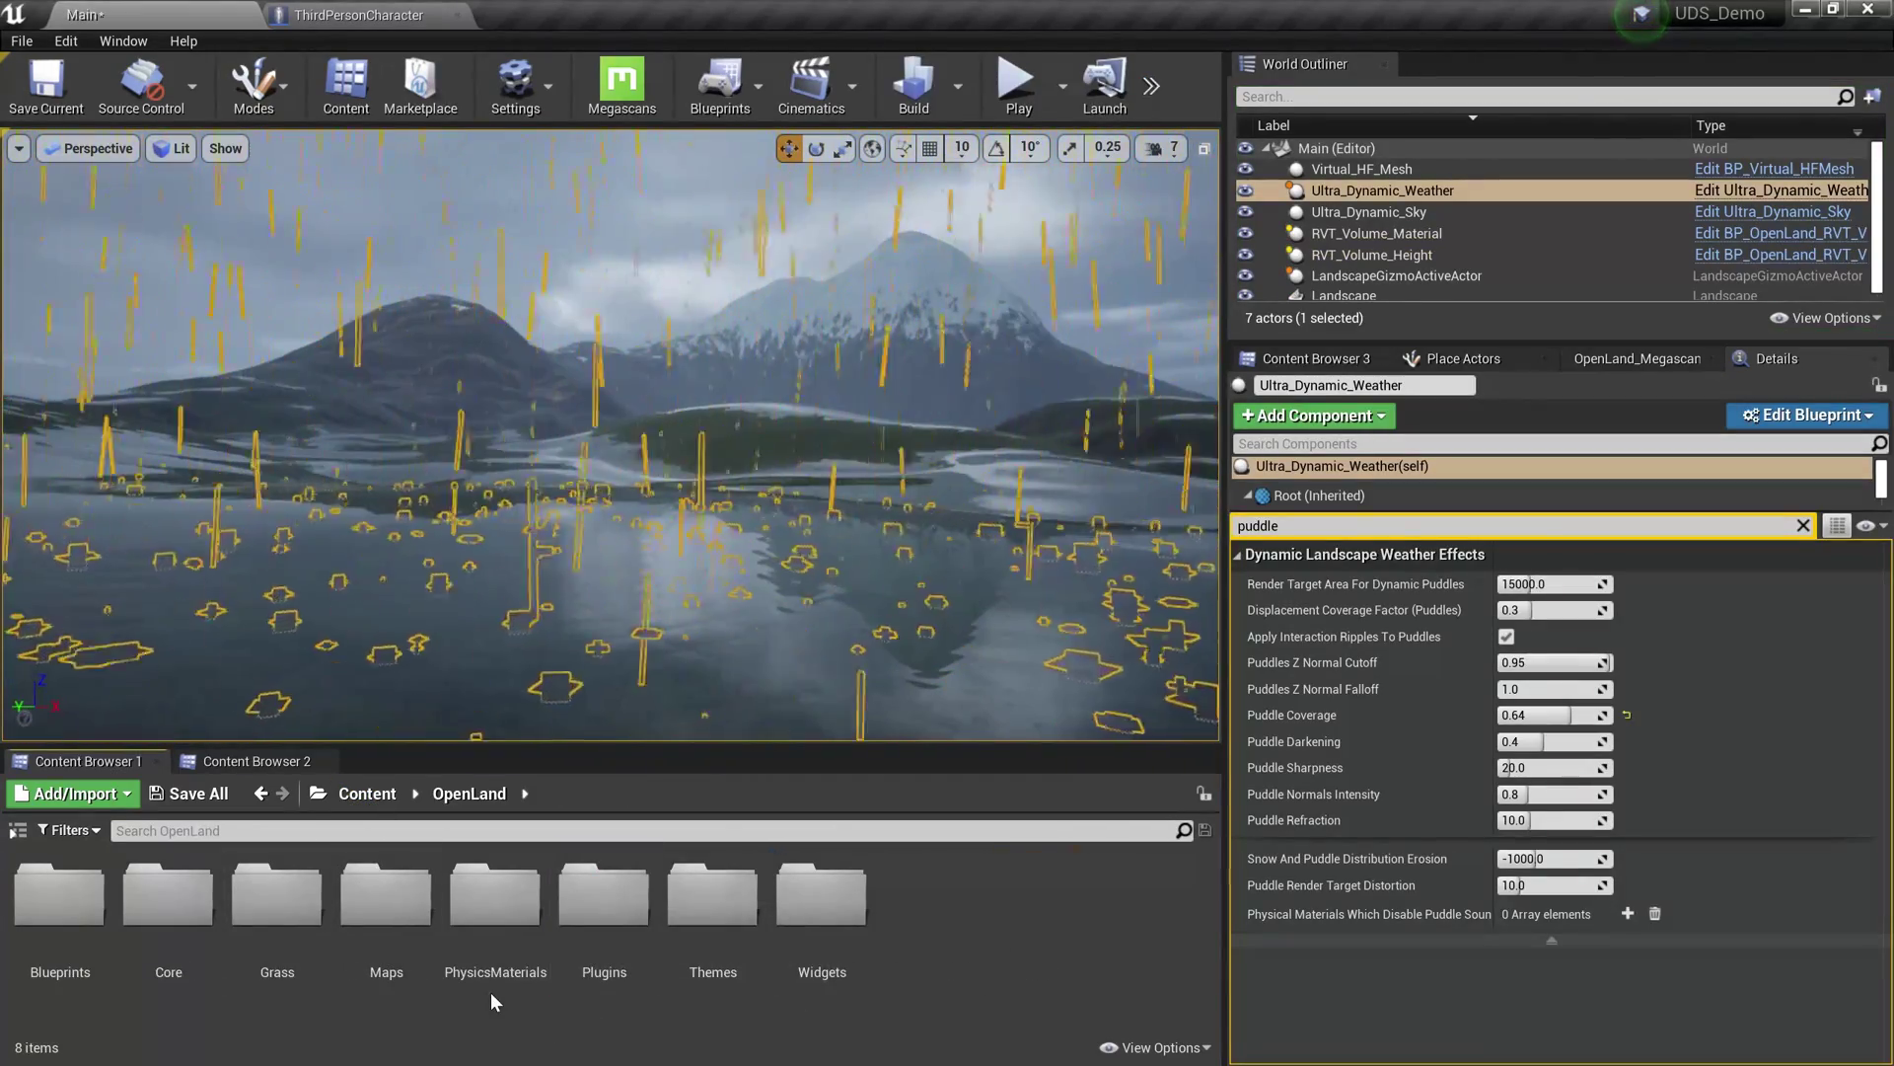
double_click(61, 927)
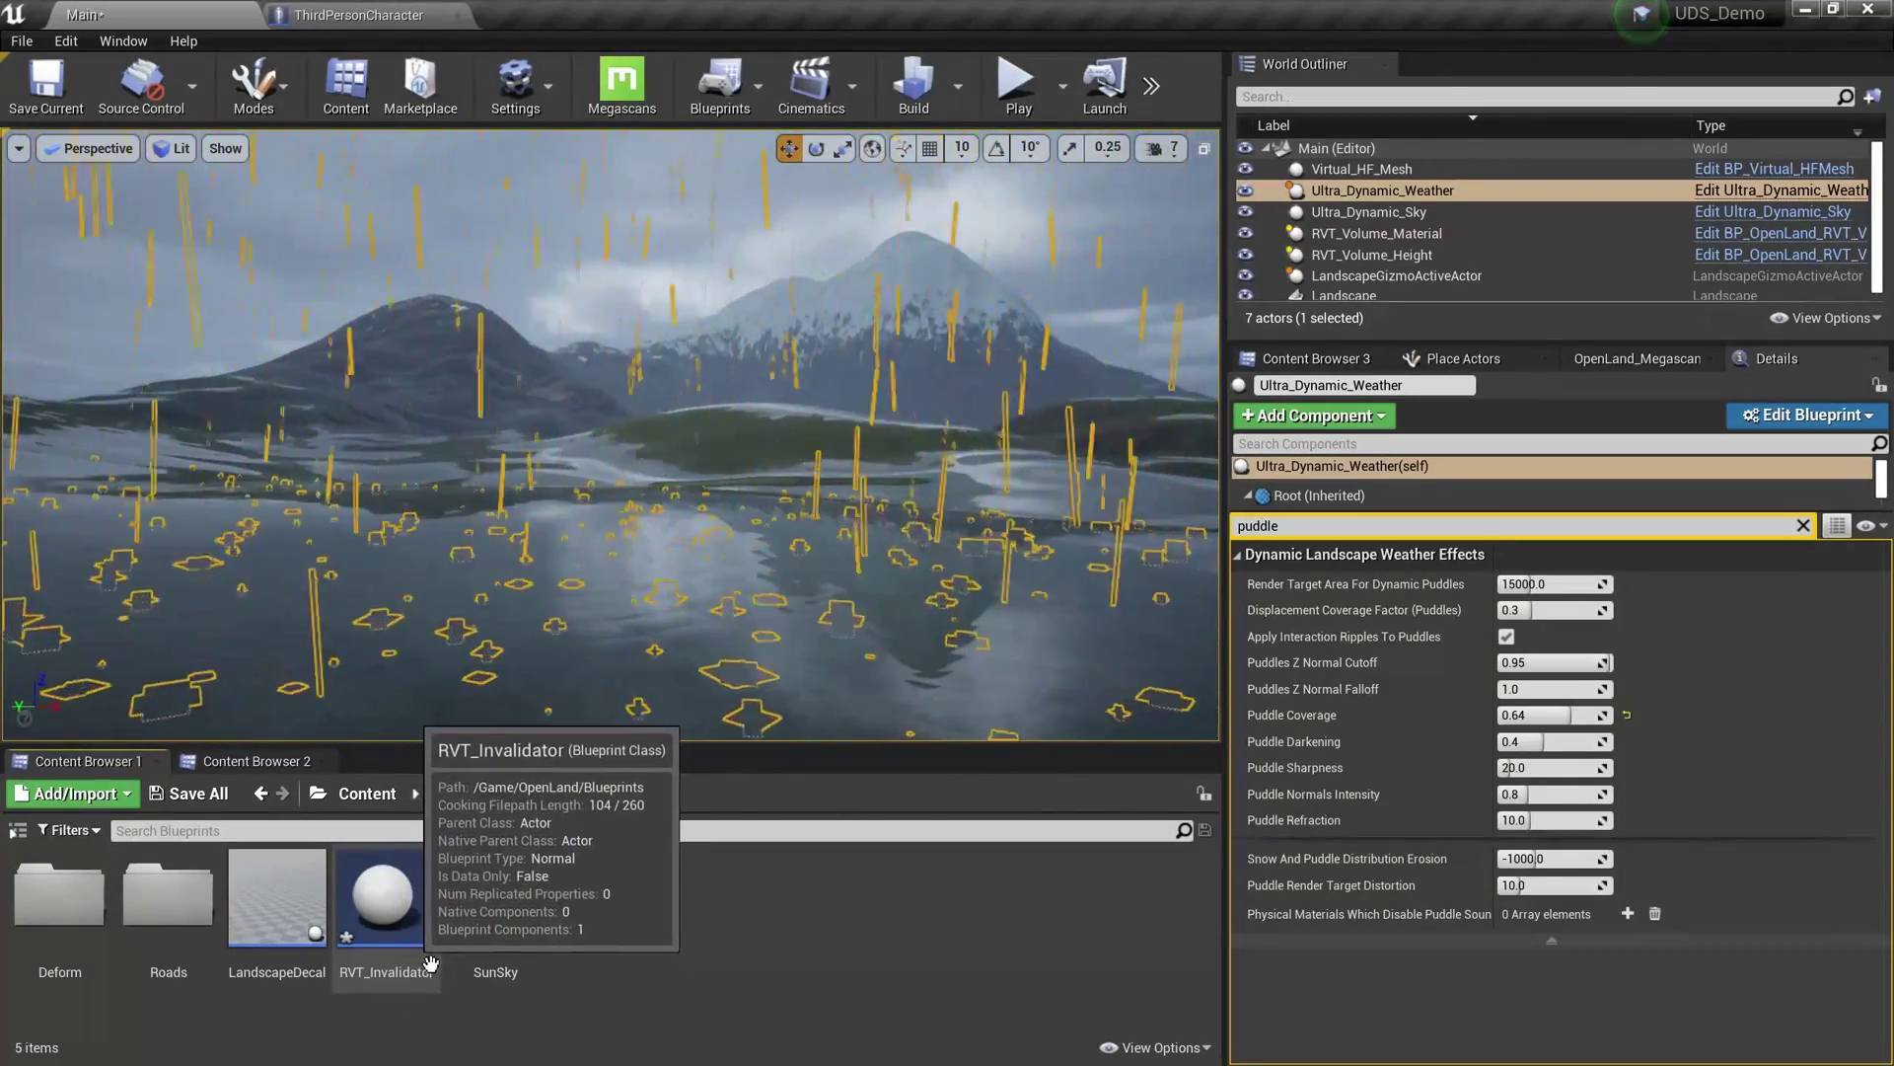
drag(380, 965, 550, 542)
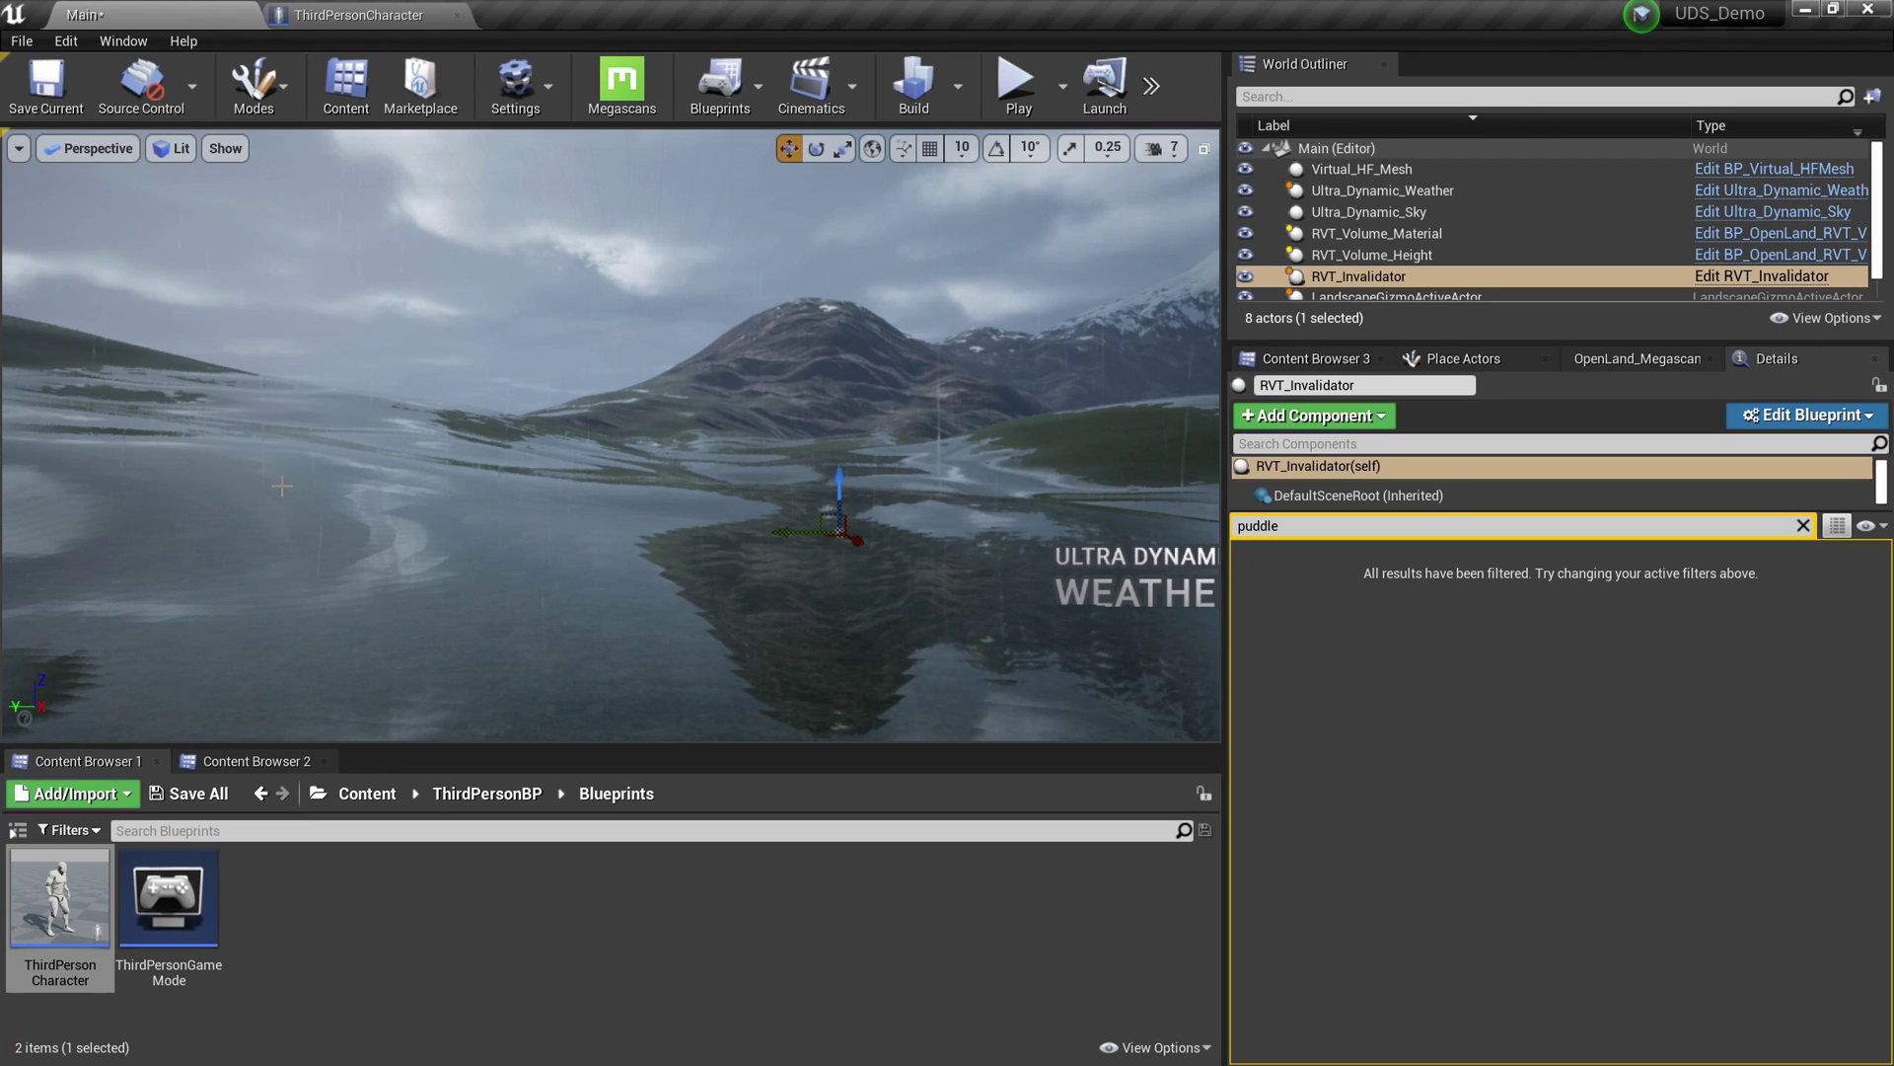
Step: Play-test the level in two sessions with RVT_Invalidator in place, running the character across the flooded terrain, and stop
key(alt+p)
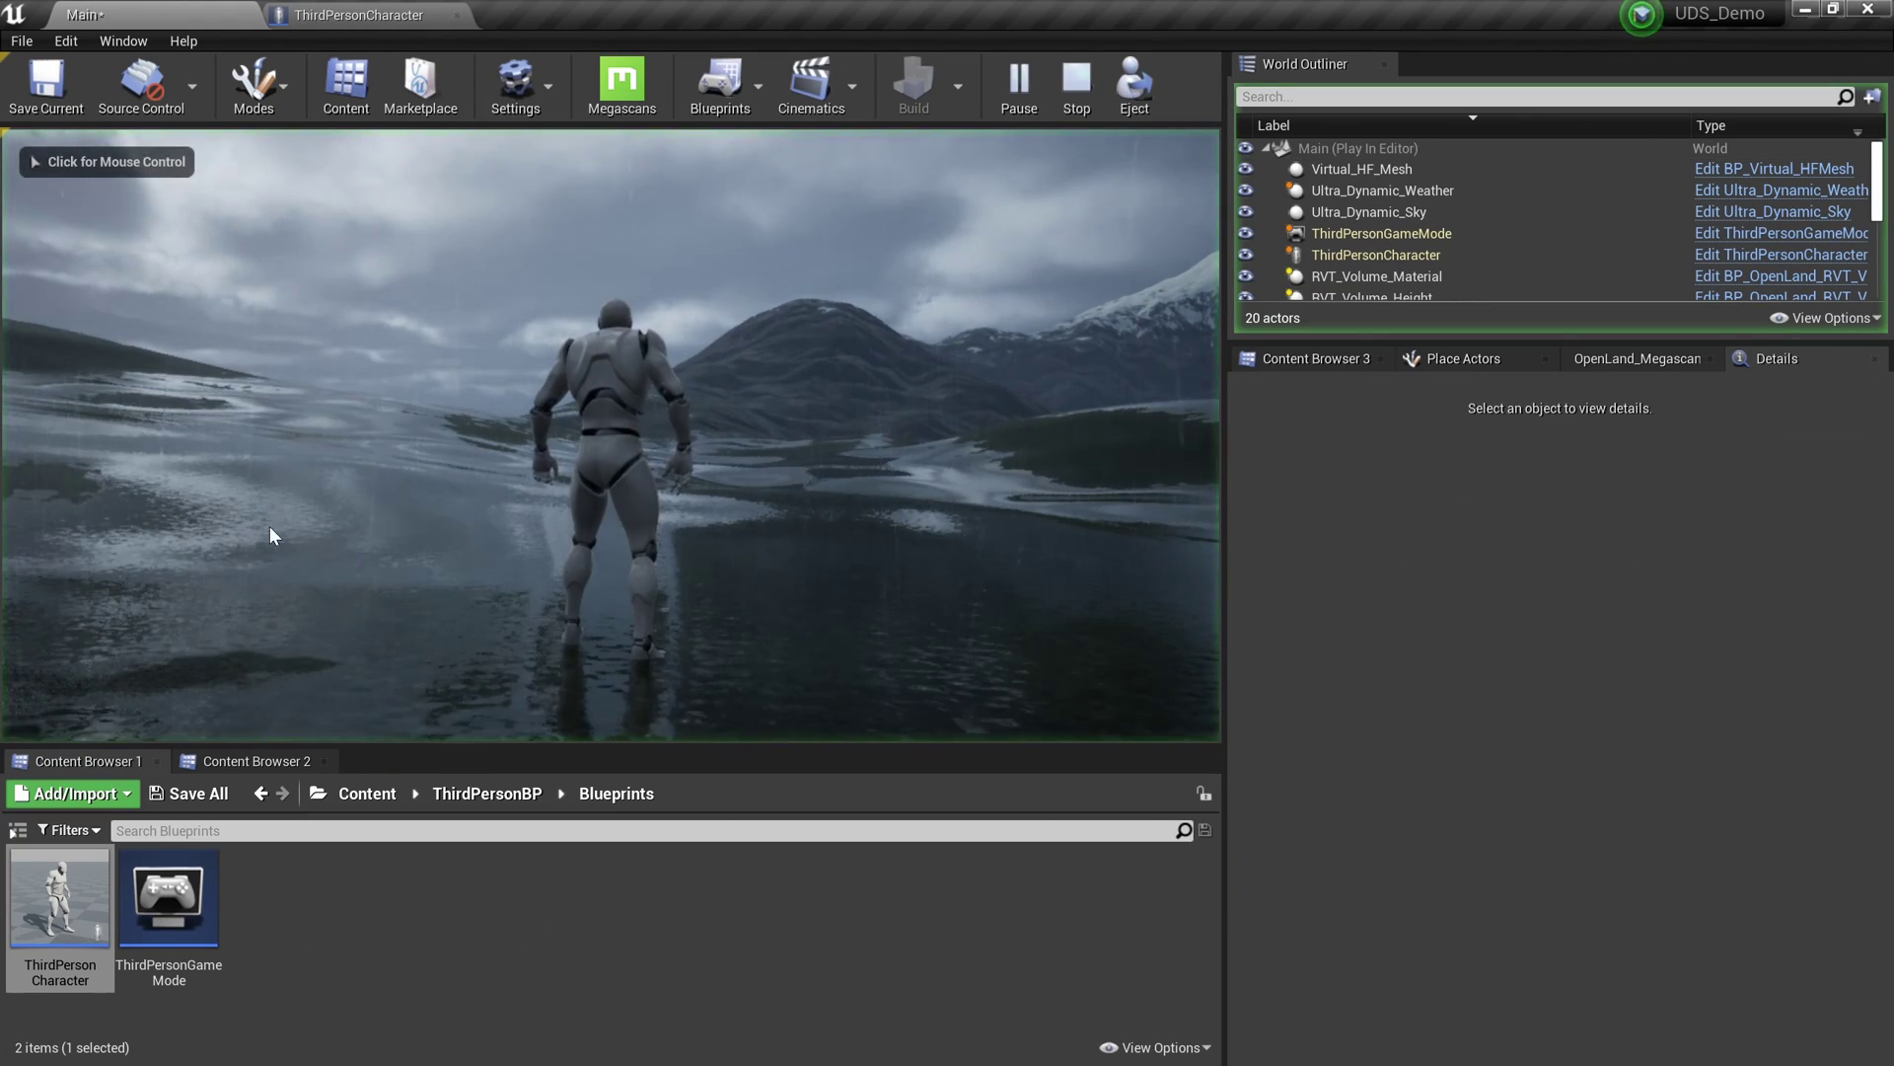
click(275, 519)
key(w)
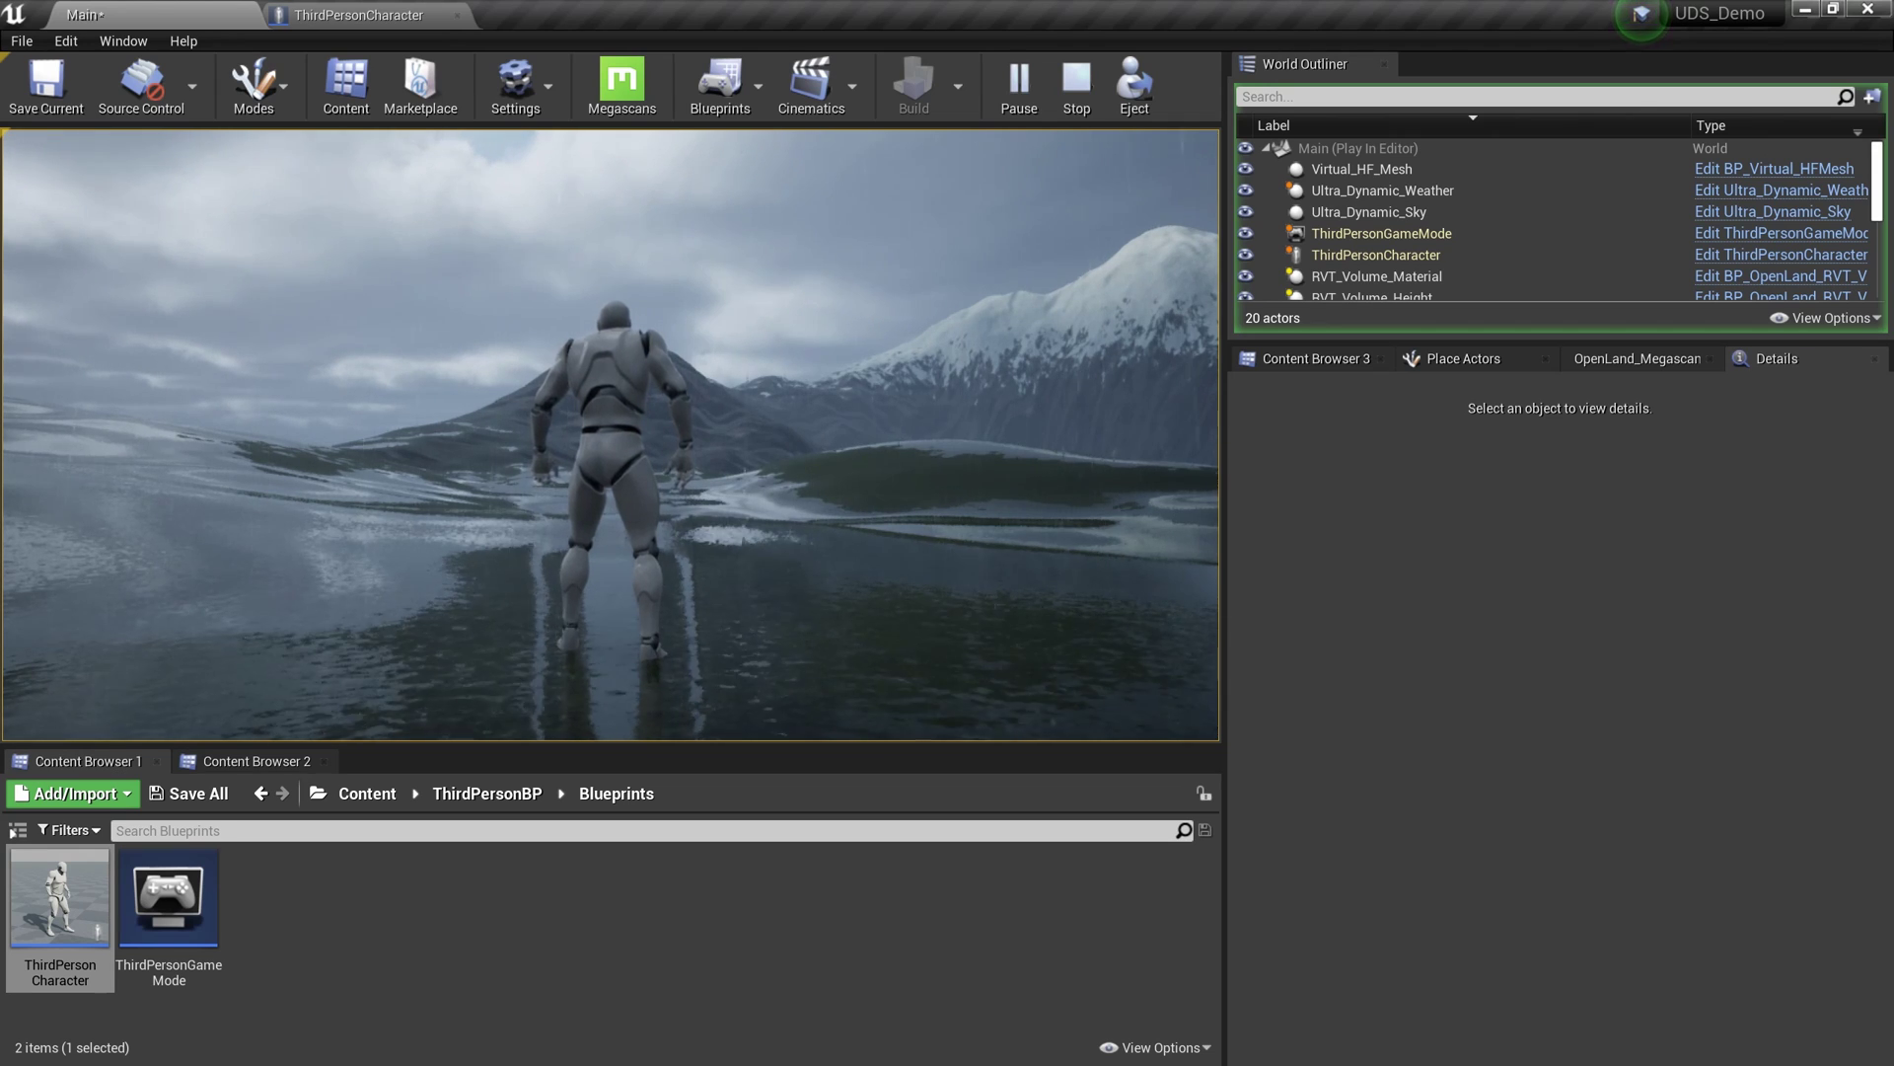
key(Escape)
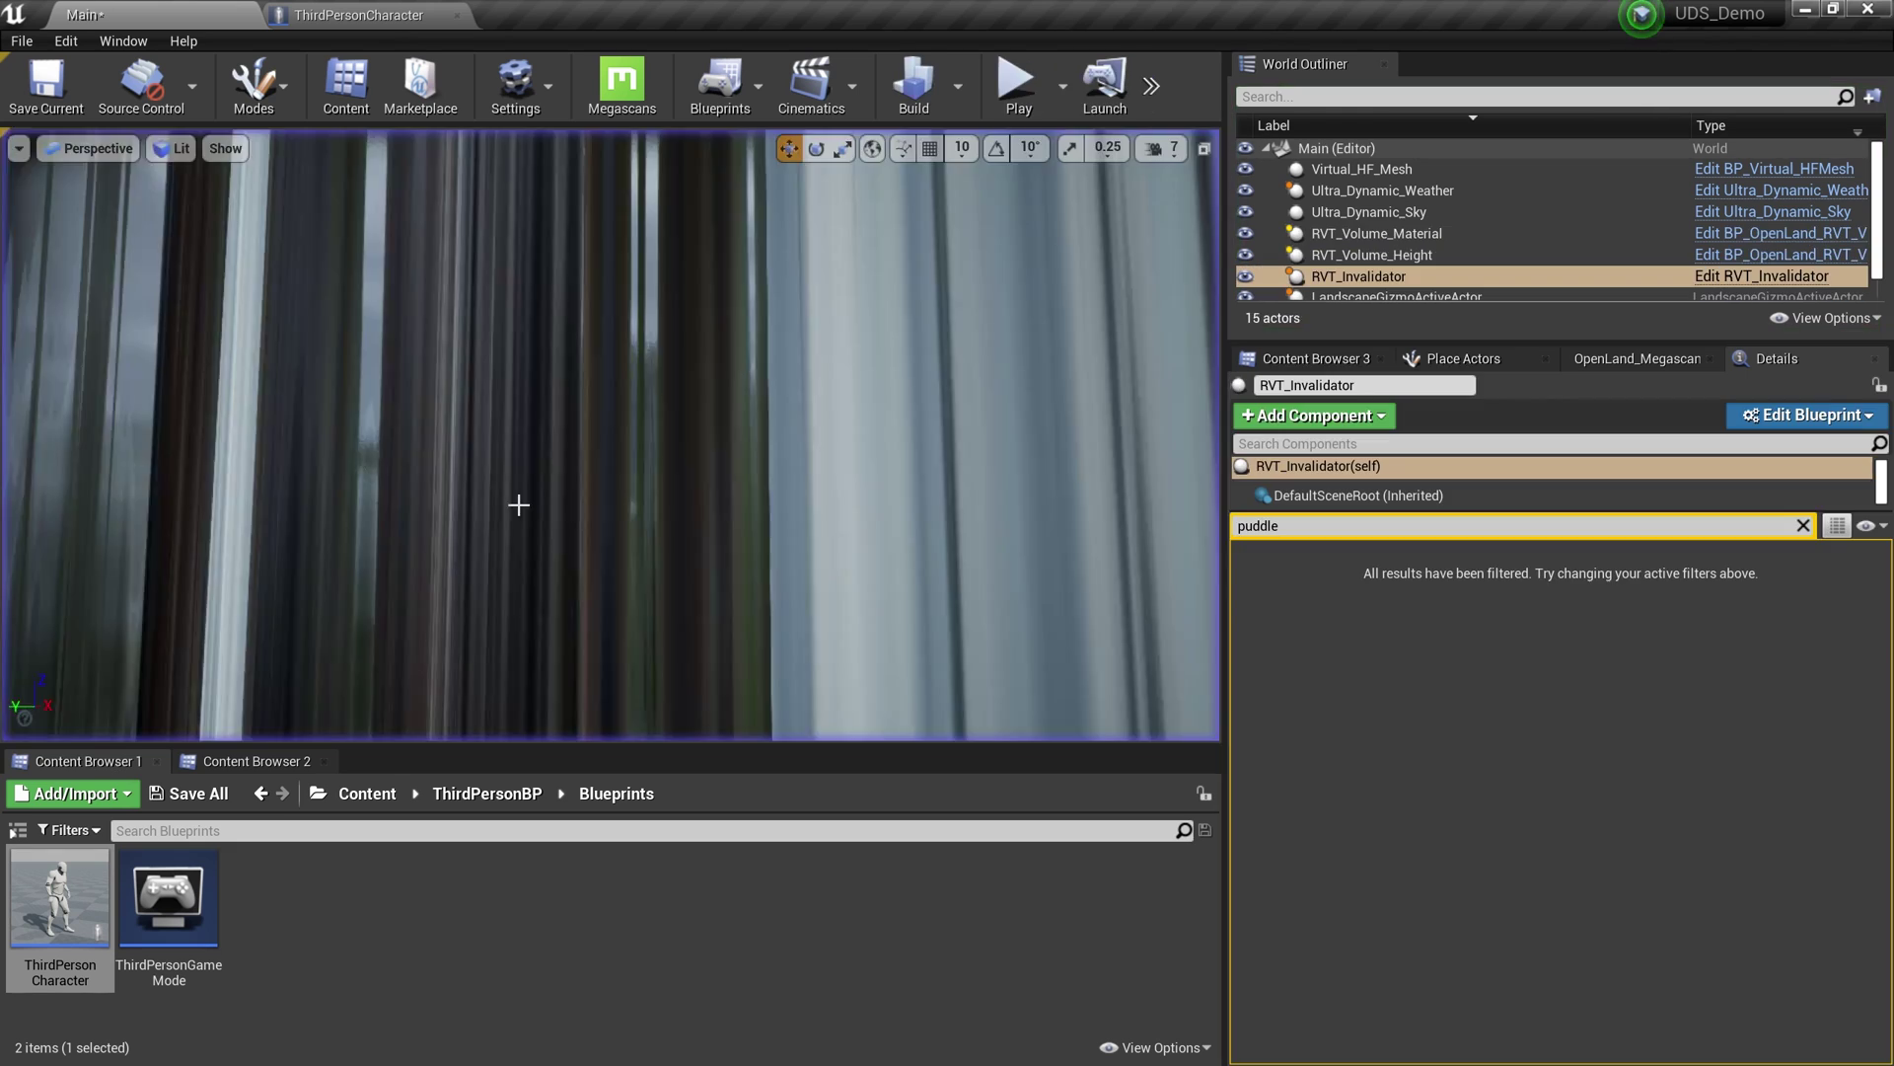
key(alt+p)
key(w)
key(d)
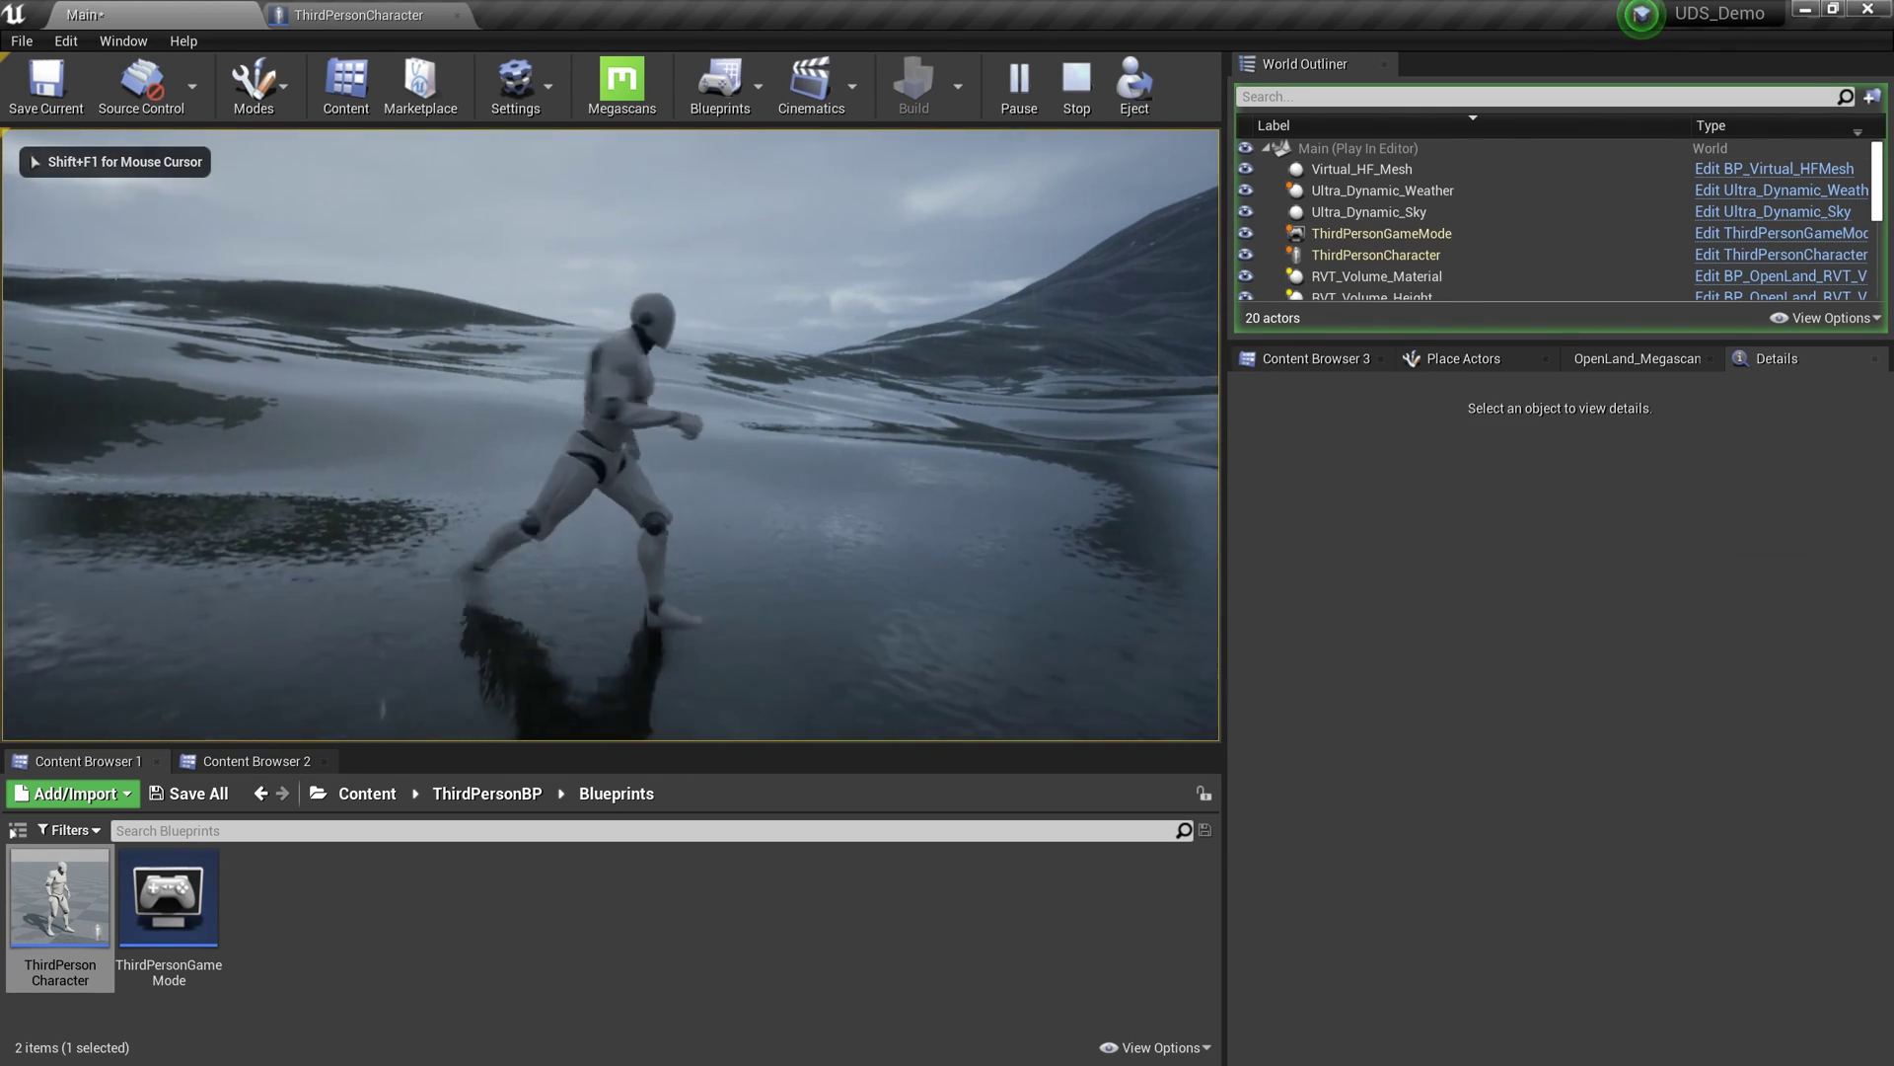
key(w)
key(w)
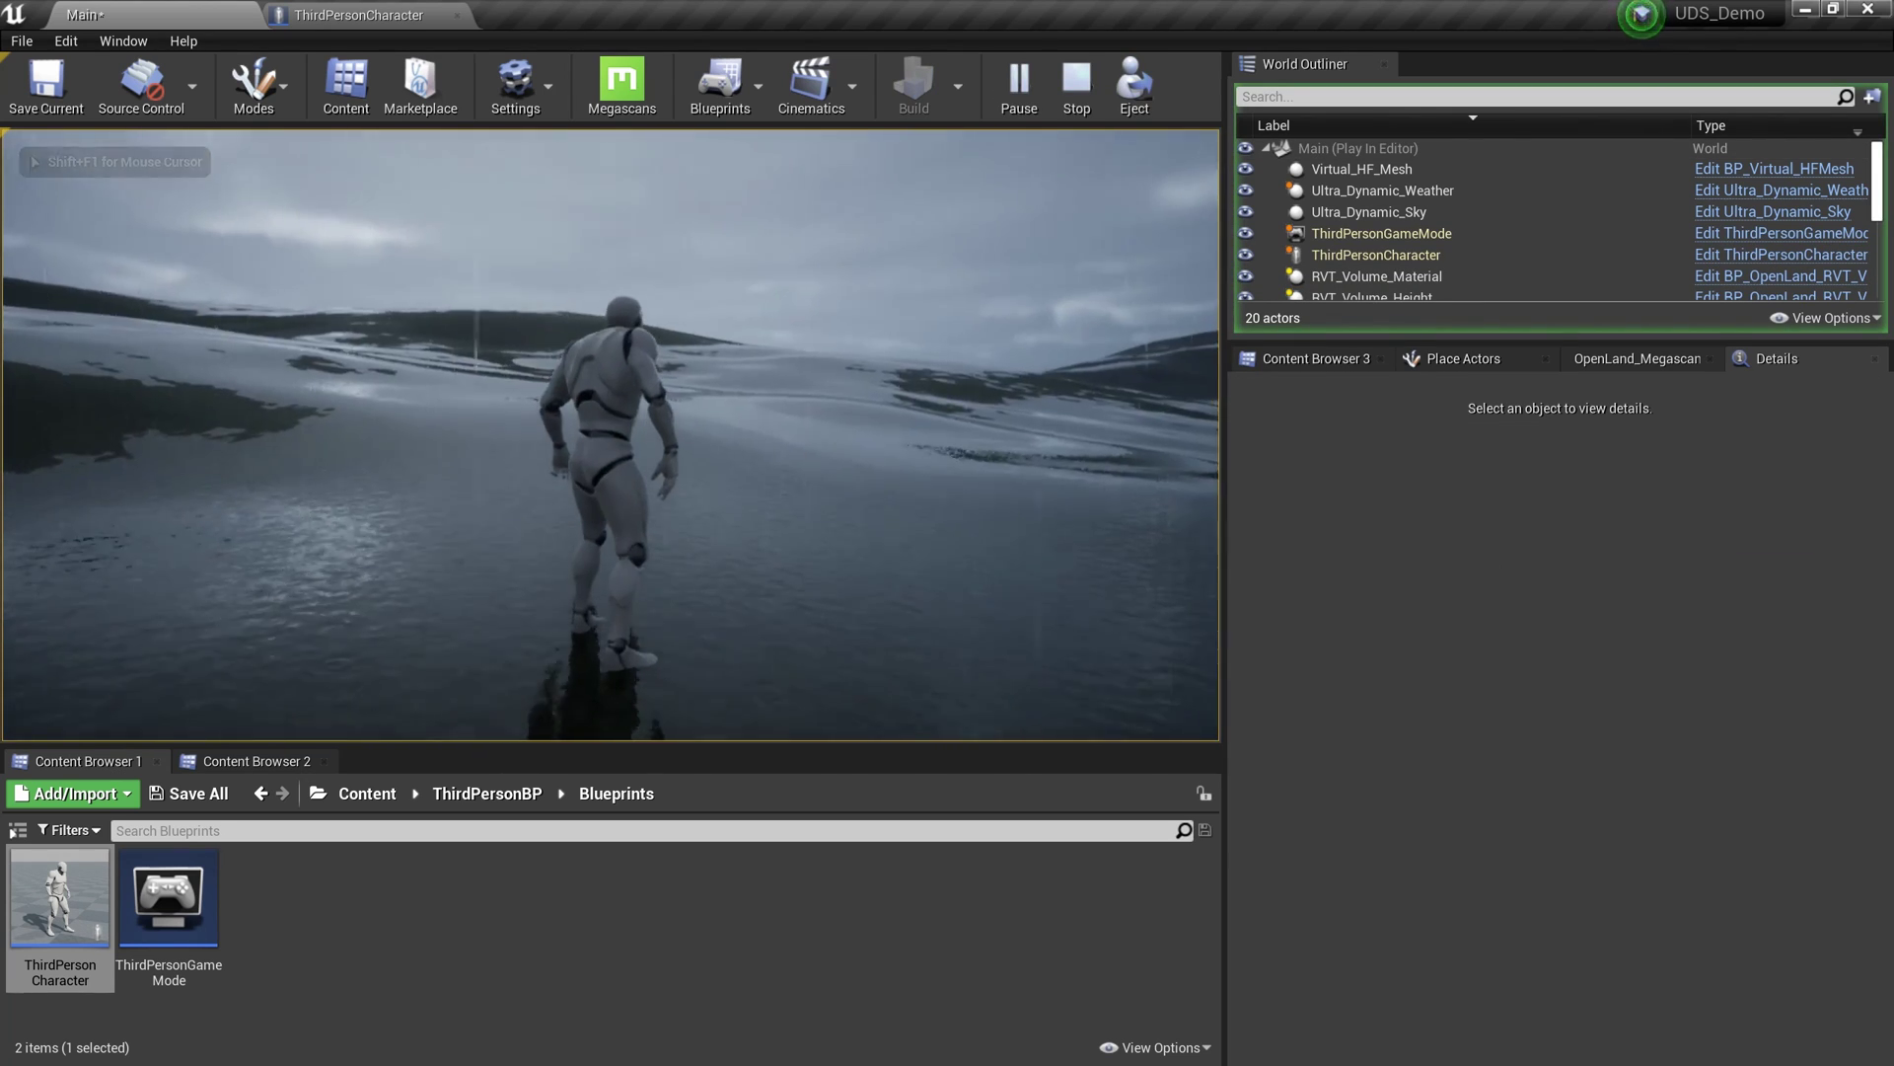
key(w)
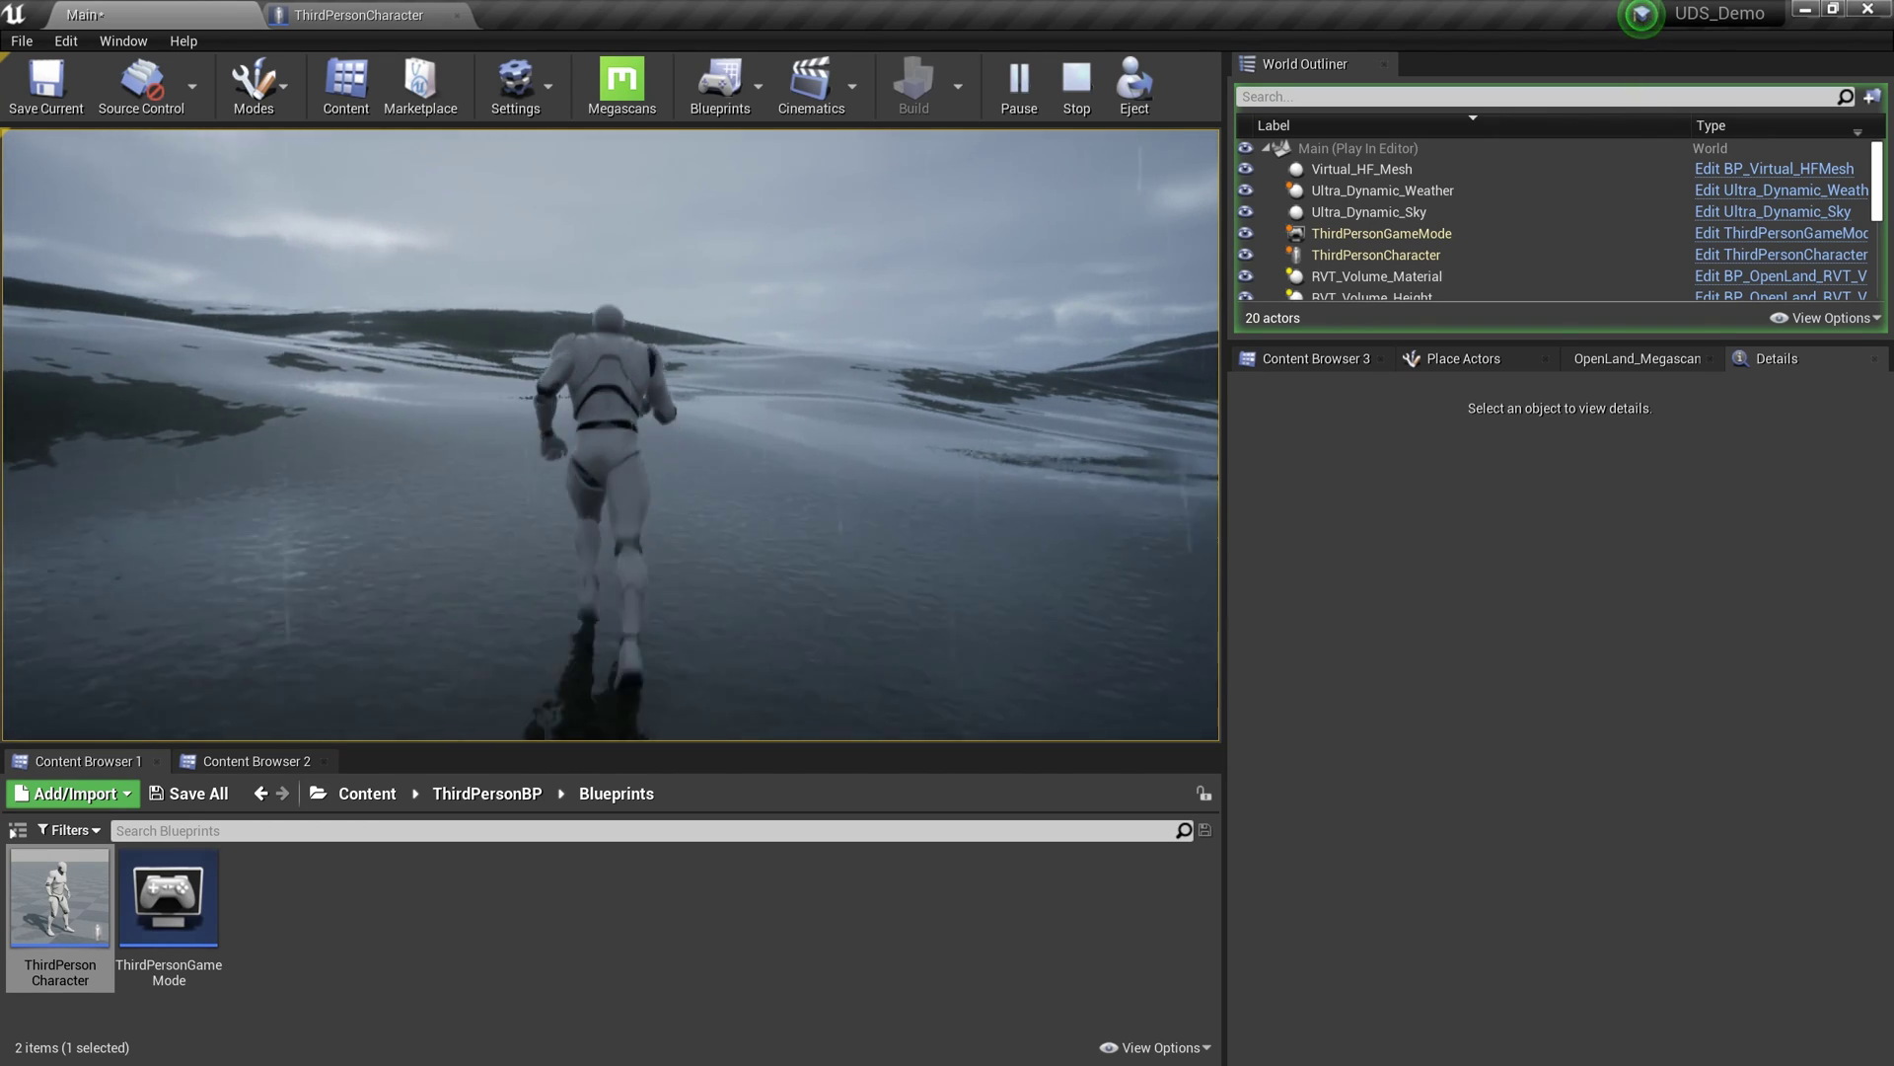
key(s)
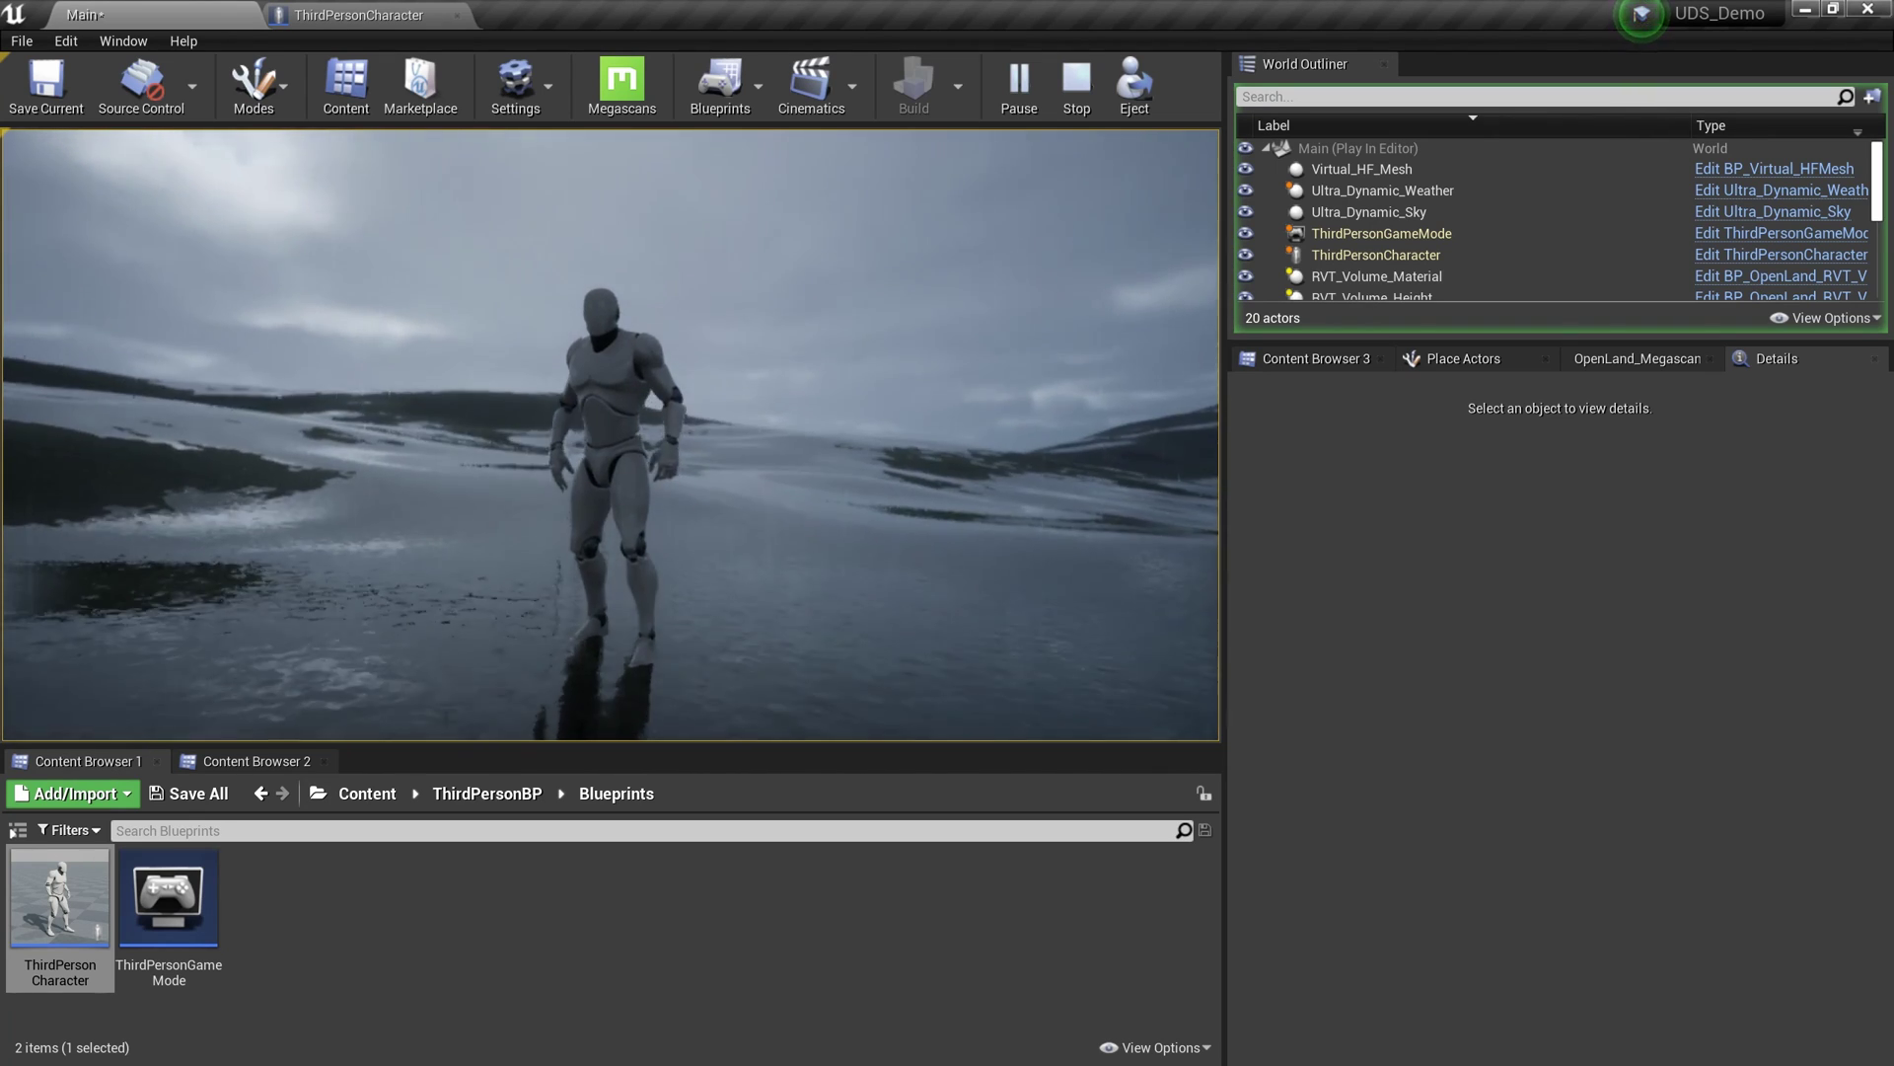
key(Escape)
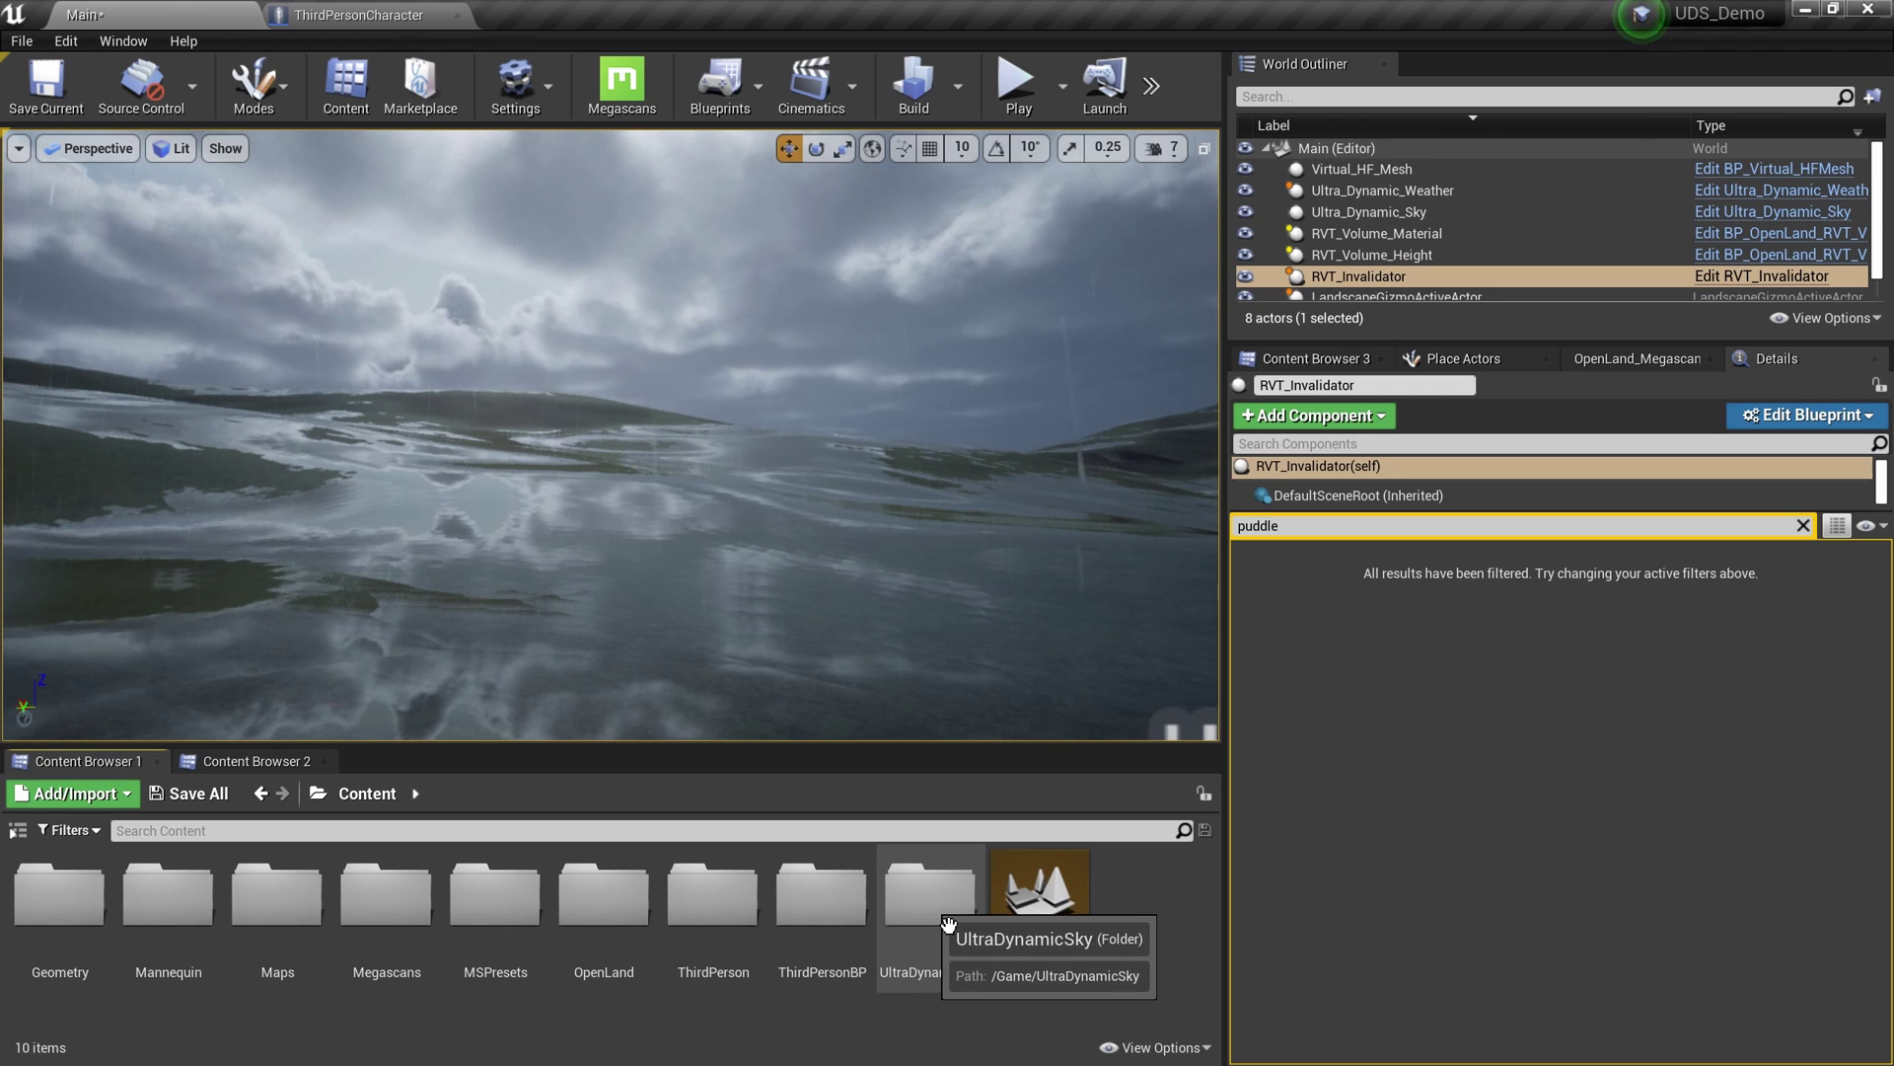
Step: Locate and select the DLWE_Interaction component in UltraDynamicSky/Blueprints/Weather_Effects
double_click(942, 986)
double_click(116, 920)
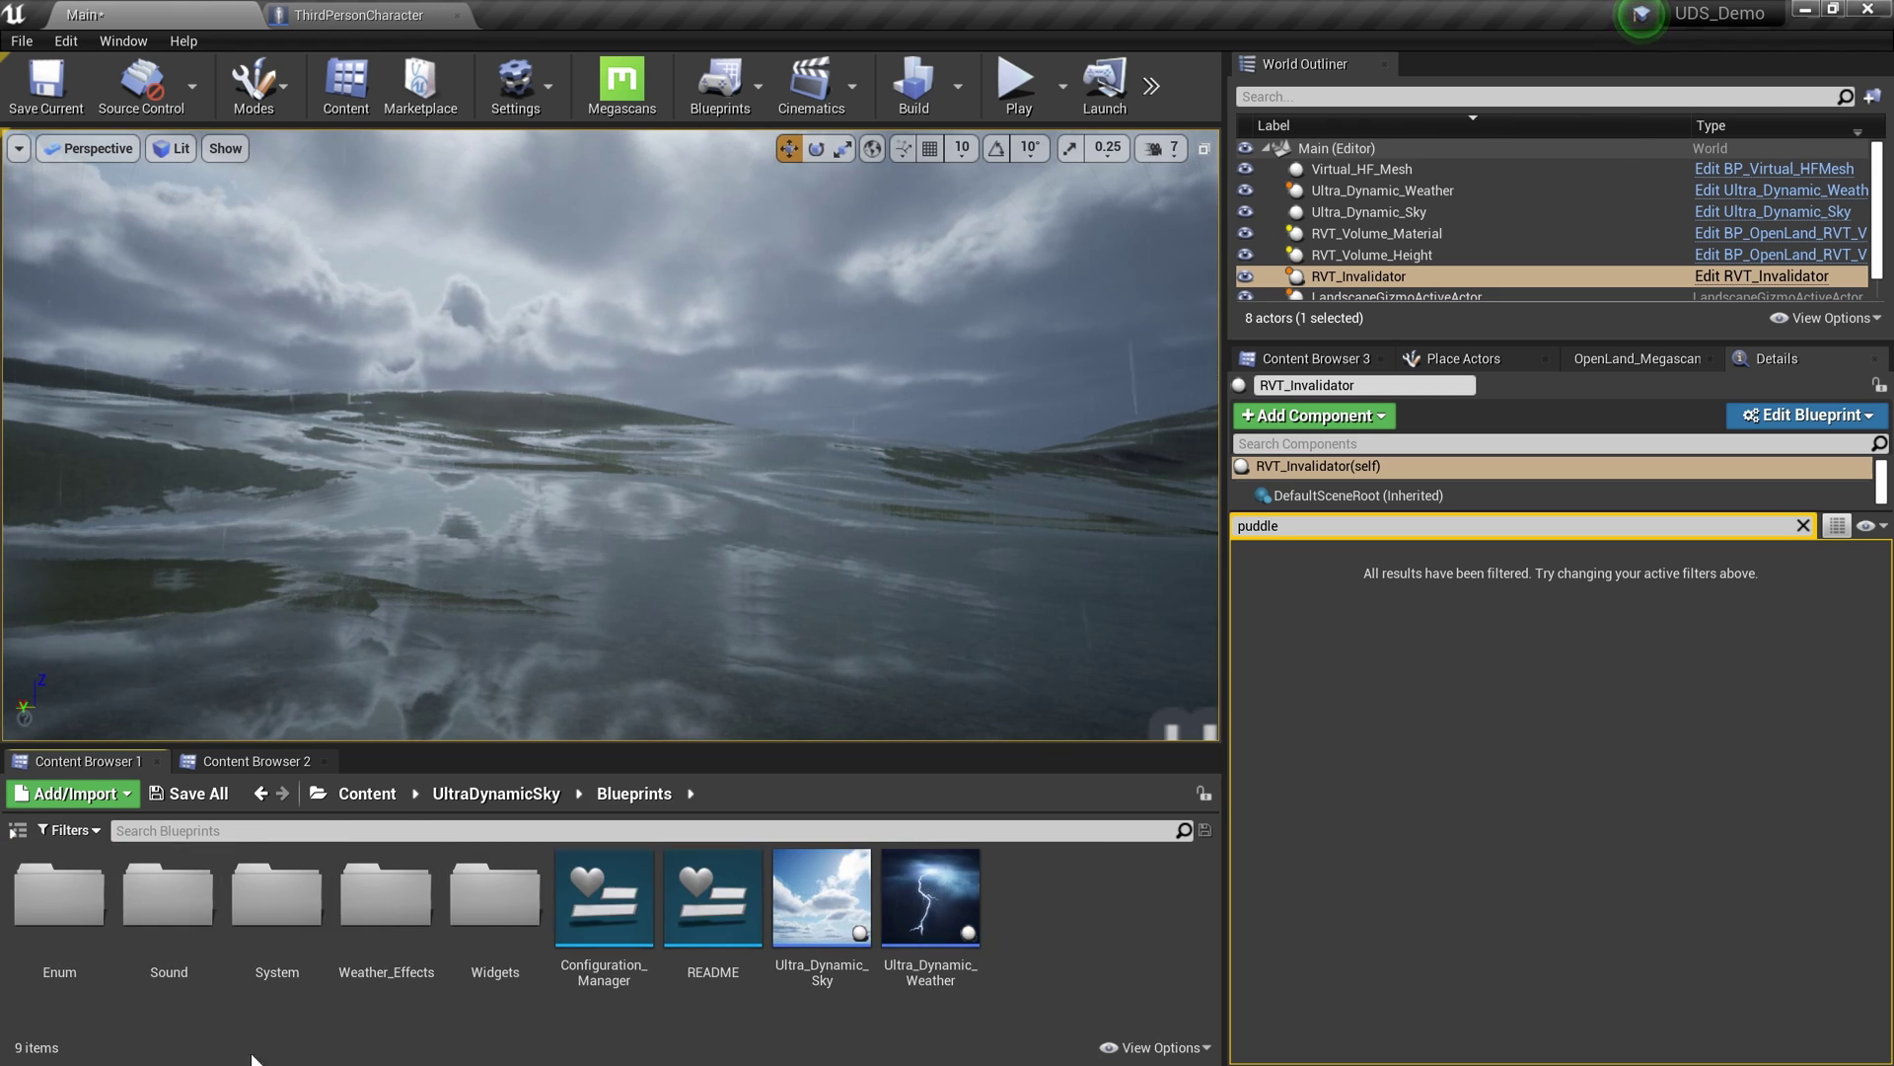
double_click(386, 898)
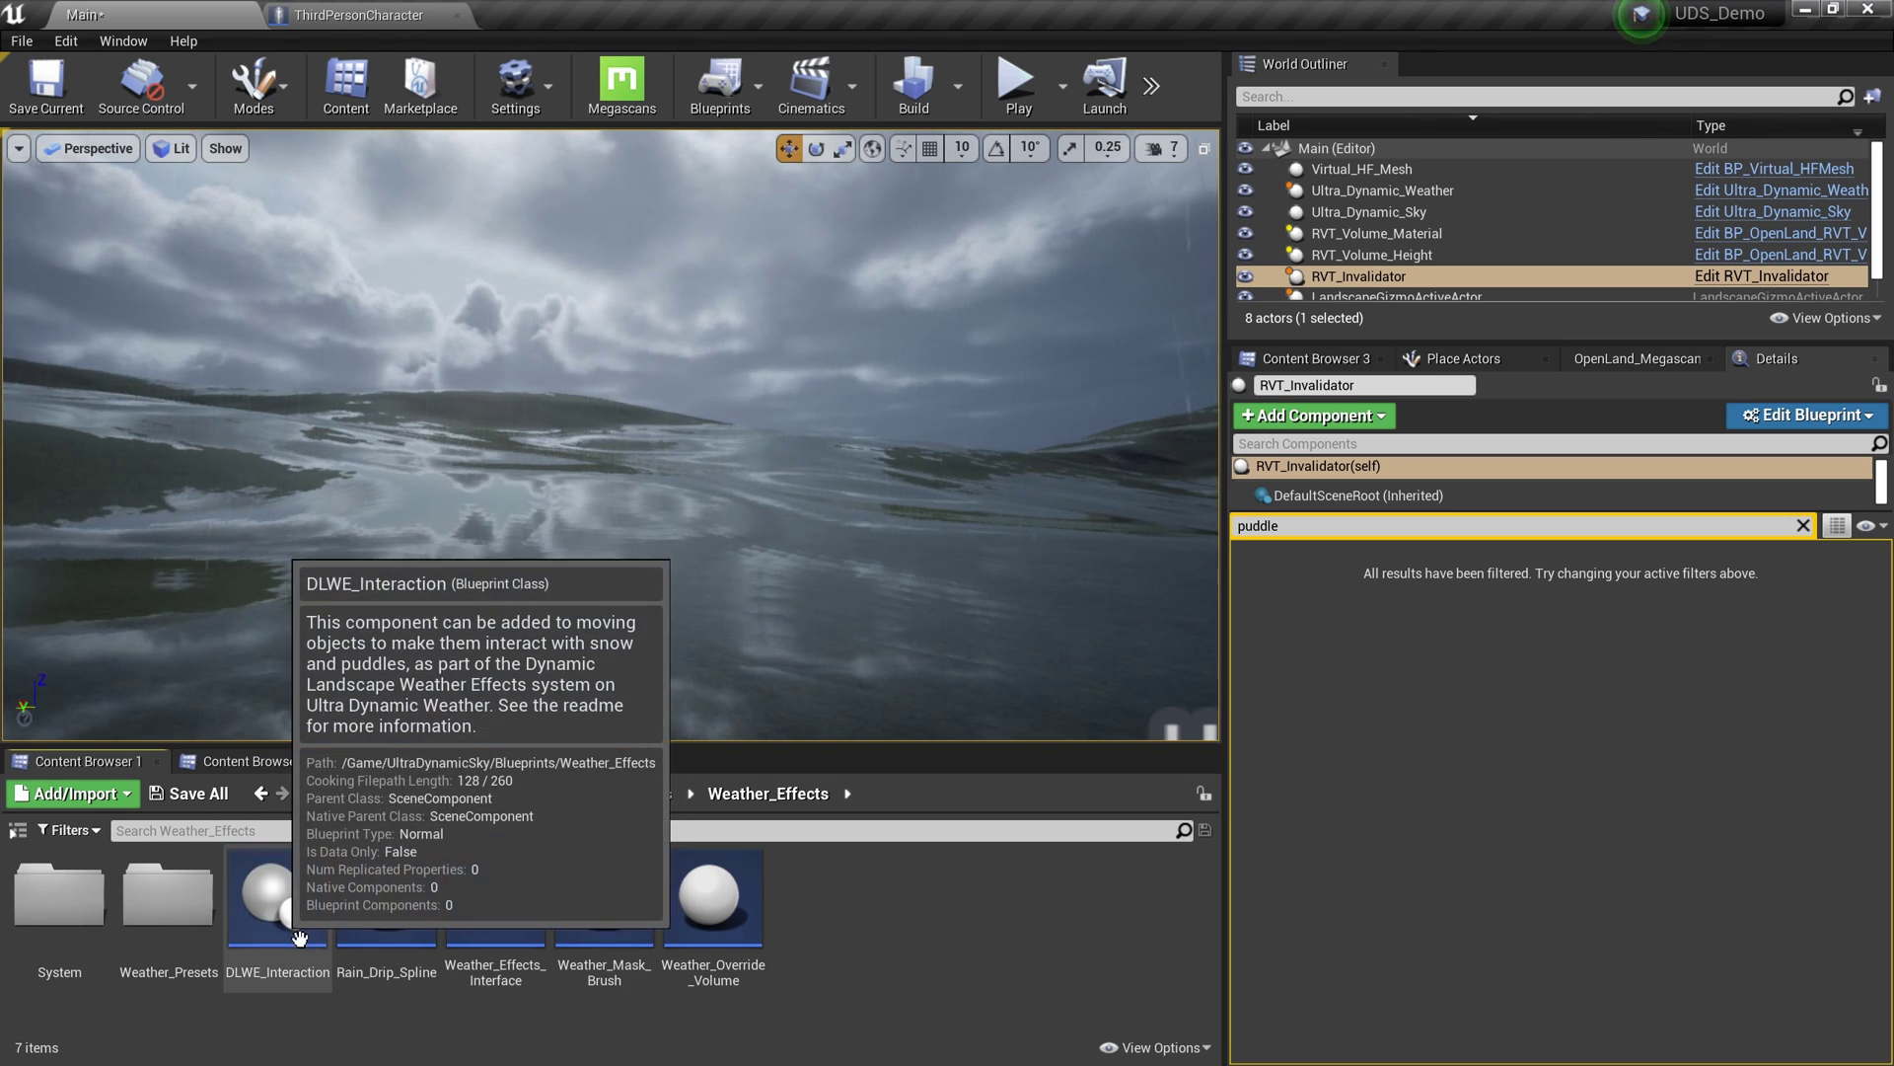
click(288, 893)
mouse_move(291, 947)
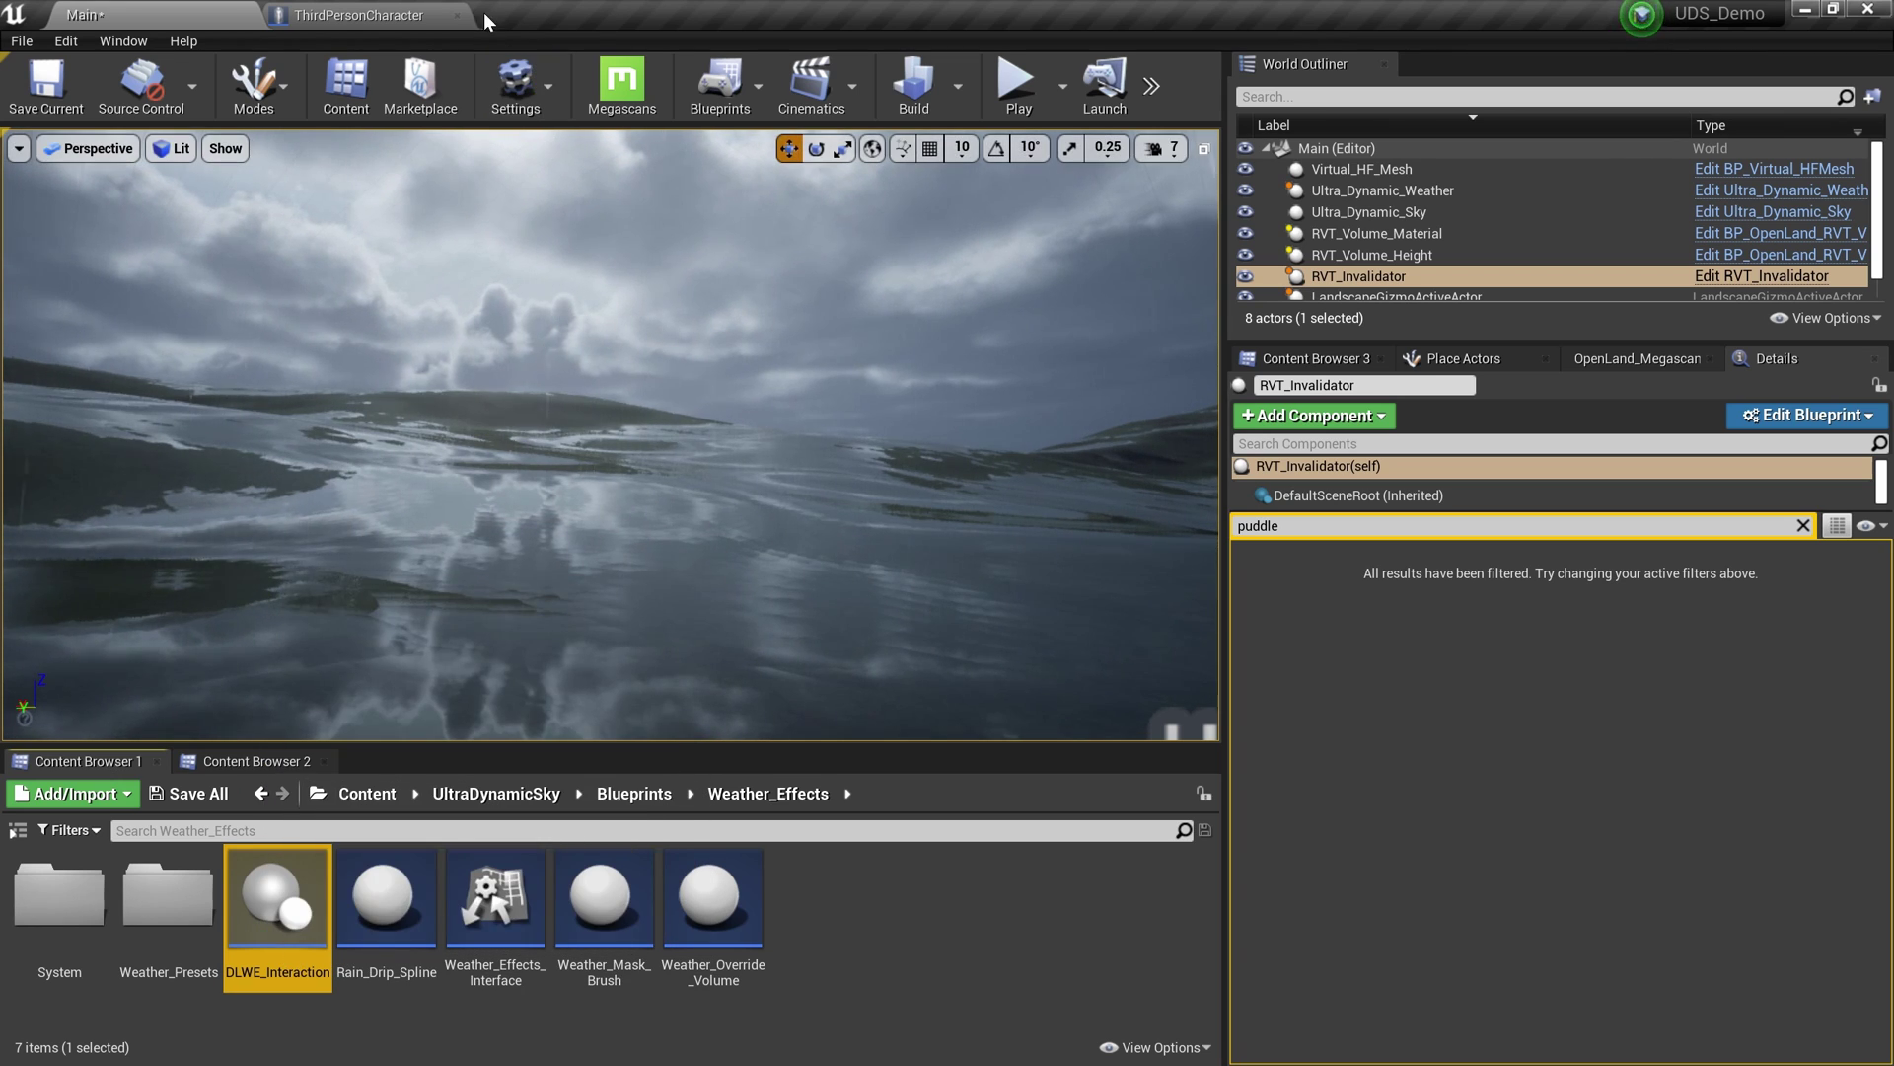
Step: Close and reopen the ThirdPersonCharacter blueprint from ThirdPersonBP/Blueprints, and return to DLWE_Interaction in the Main level's content folders
click(458, 15)
click(272, 765)
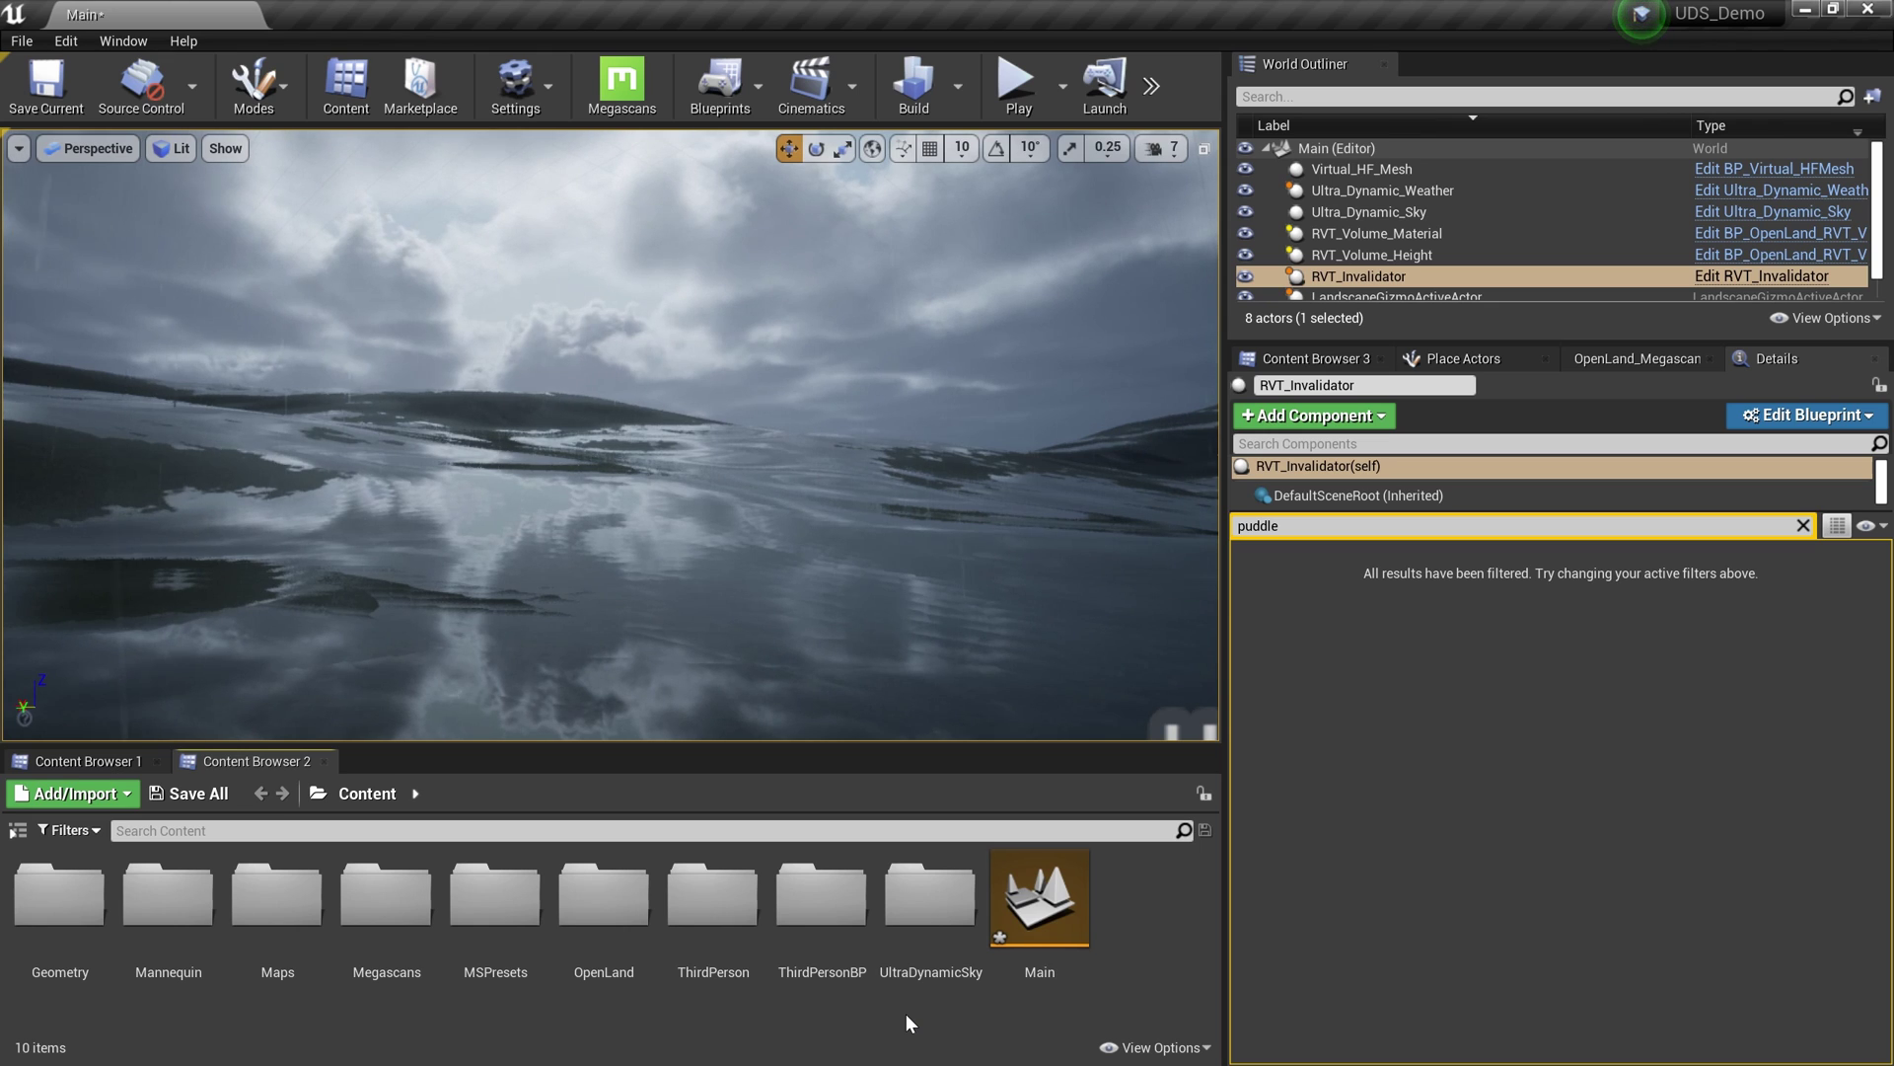
double_click(834, 902)
click(65, 933)
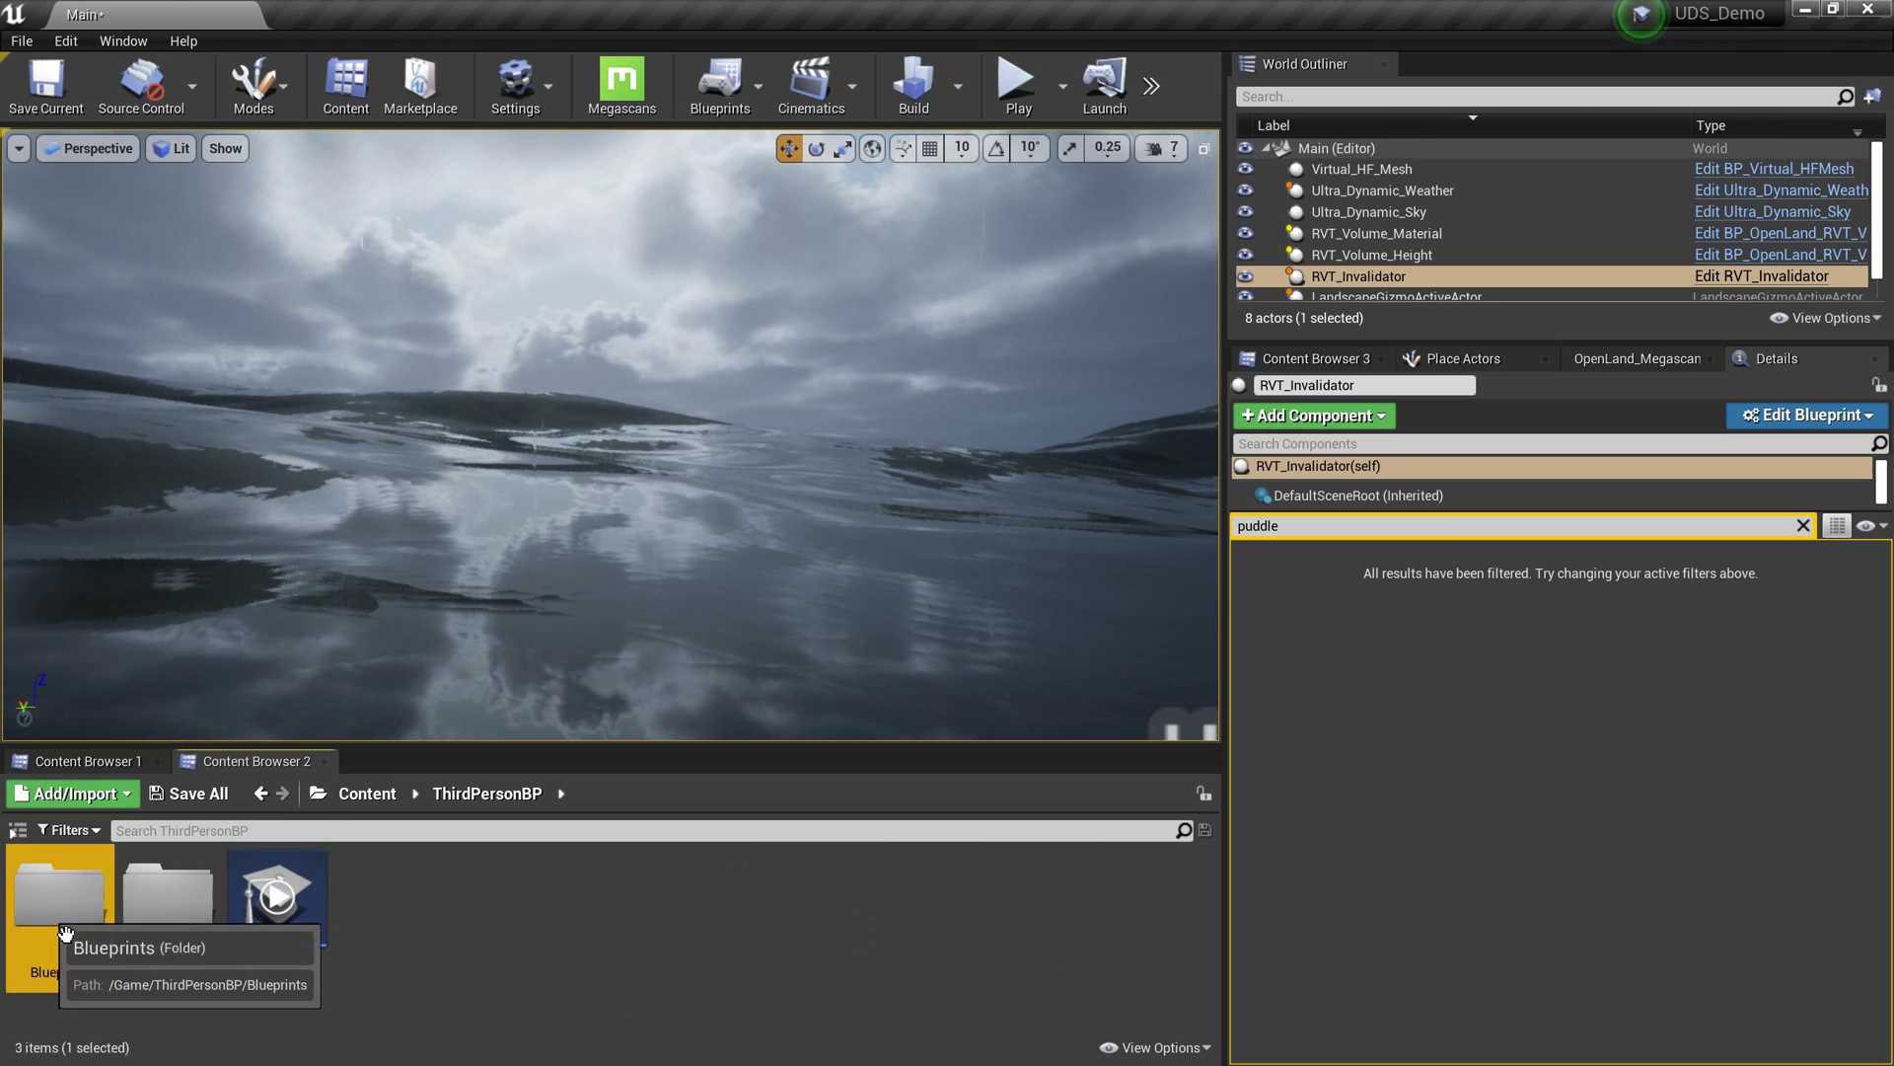
double_click(65, 932)
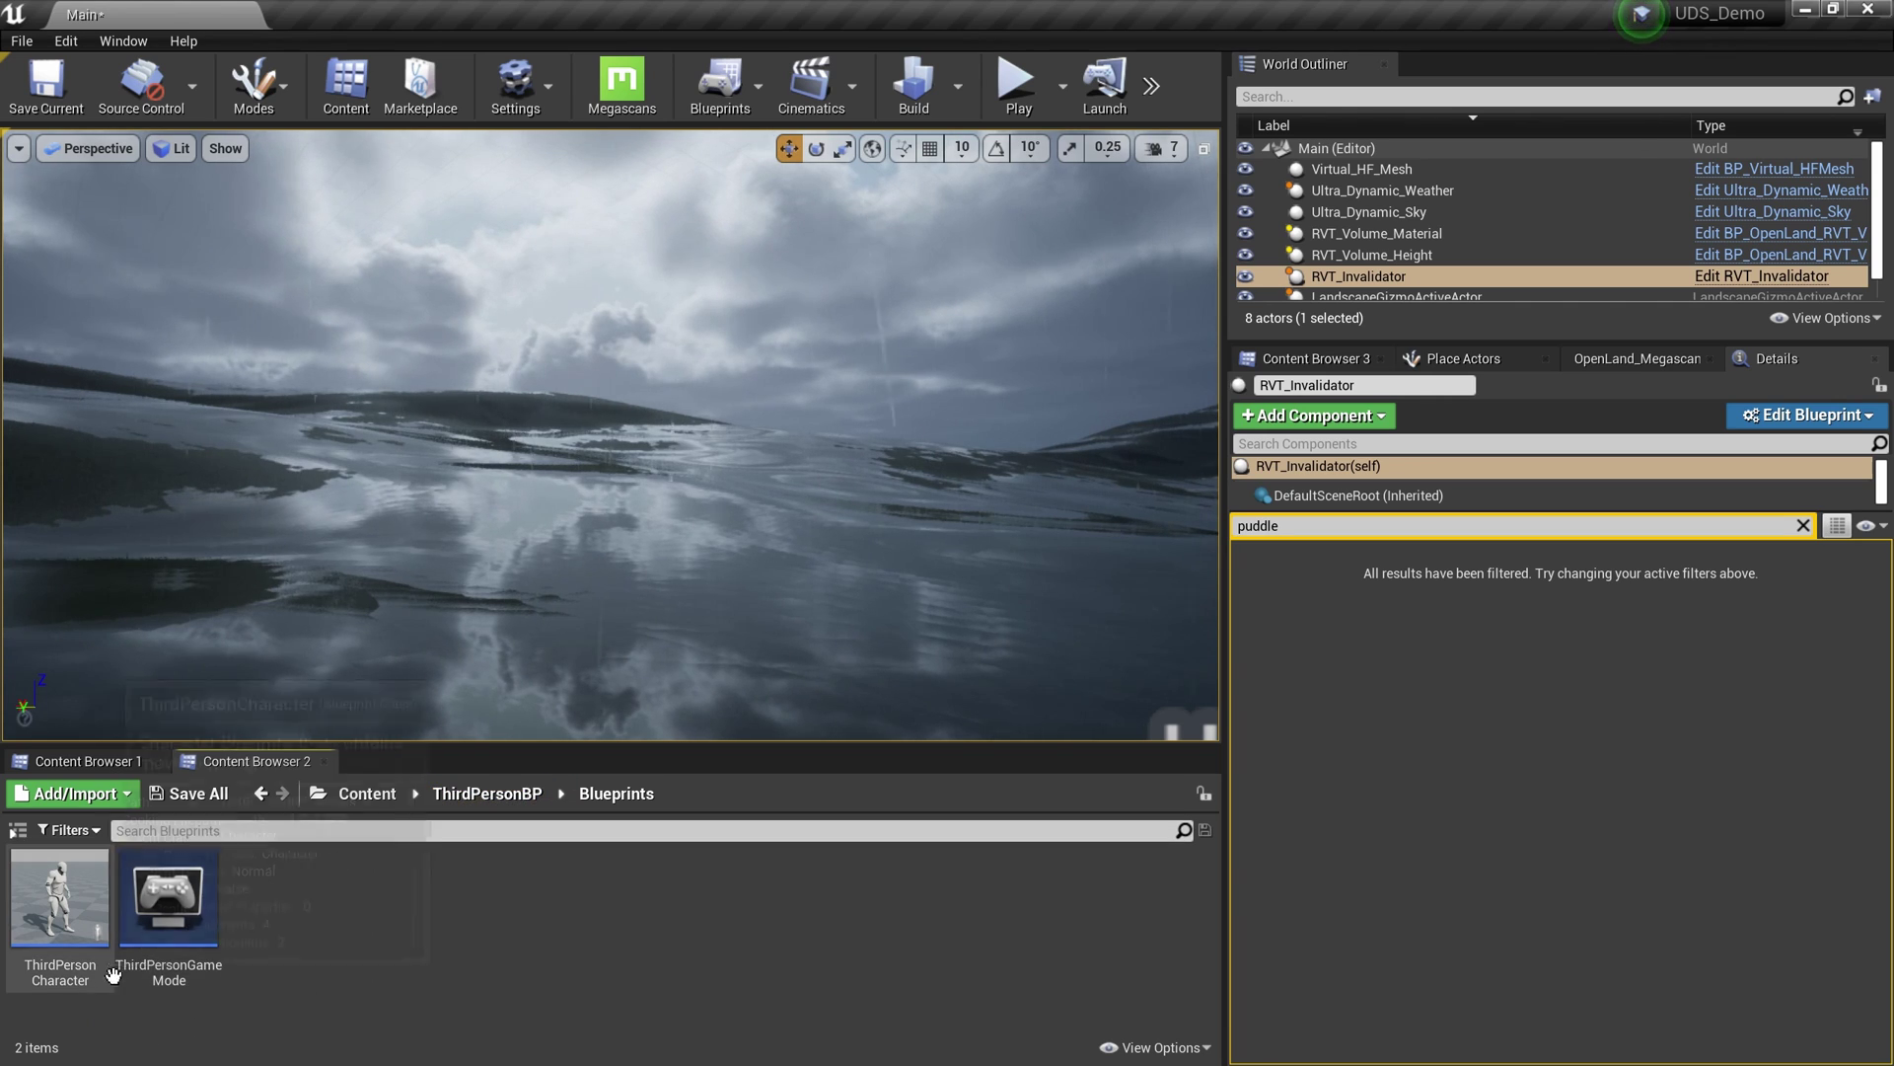
double_click(59, 898)
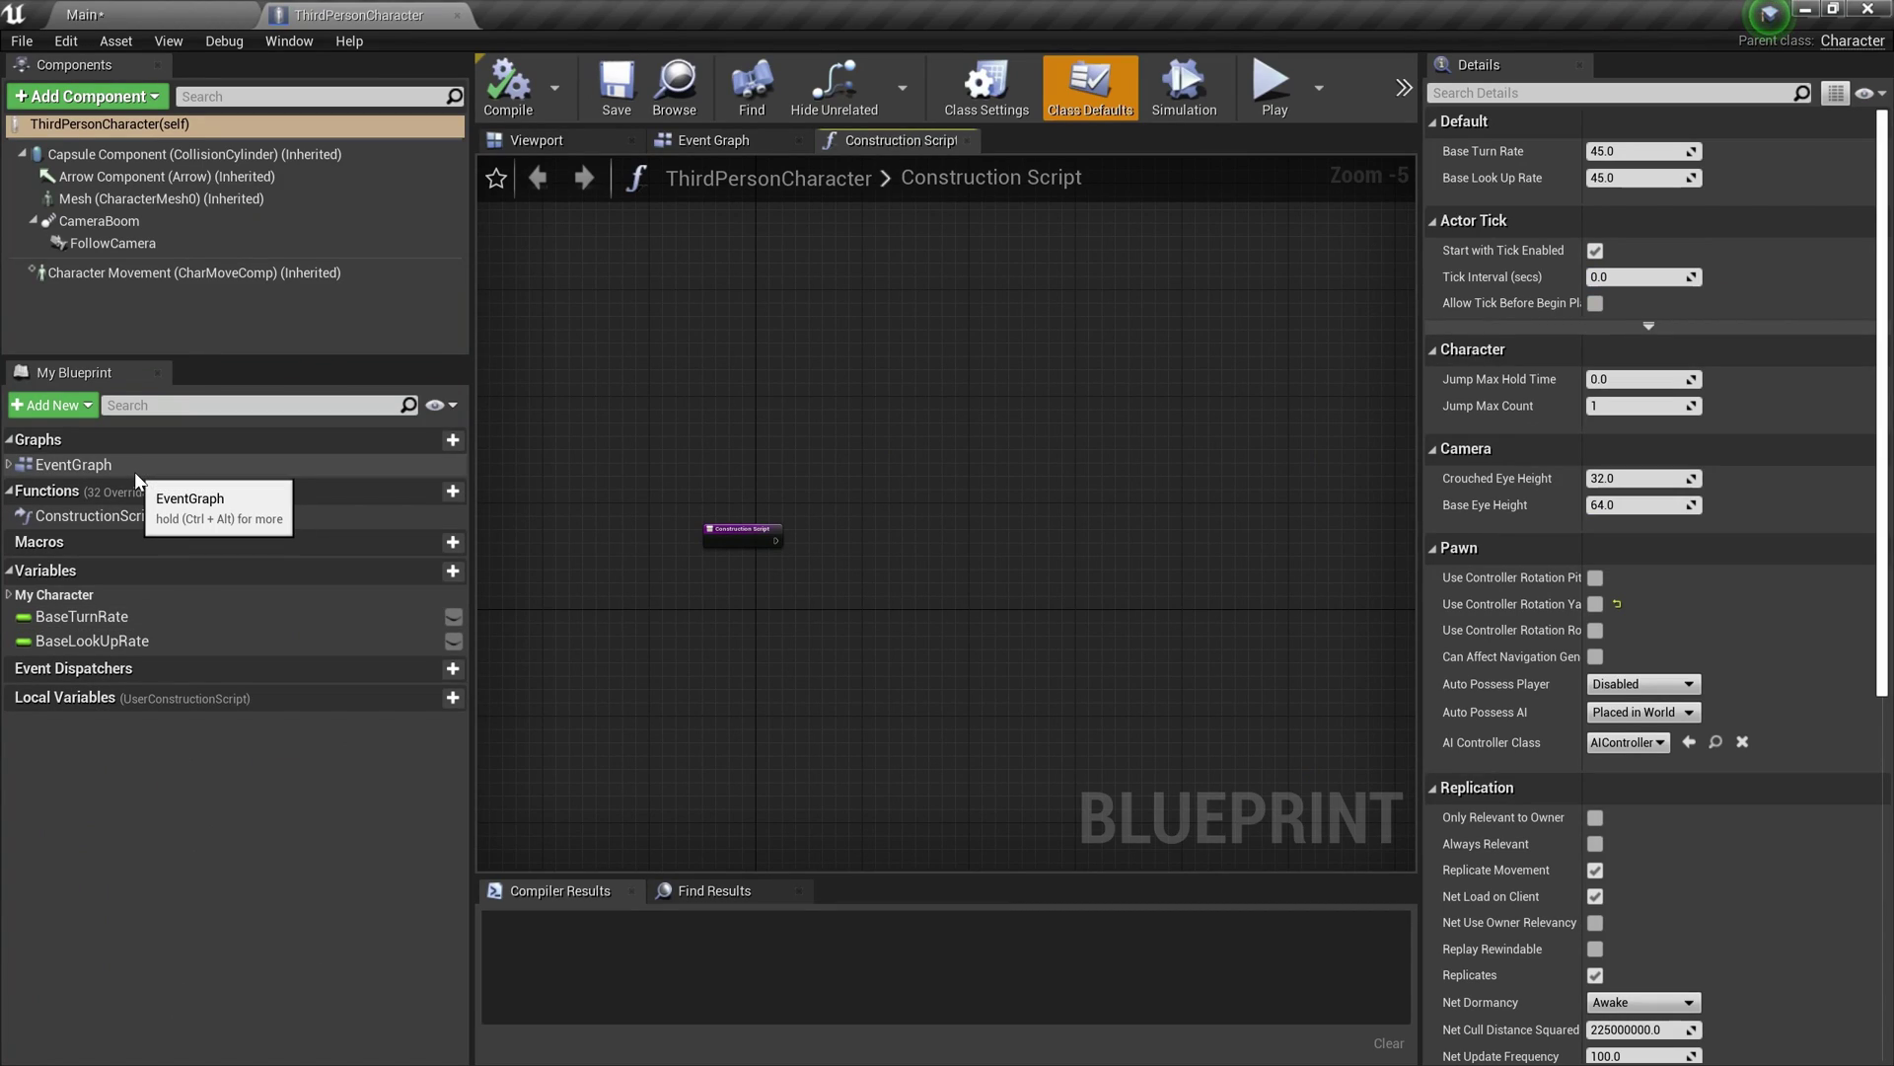
click(150, 14)
click(118, 758)
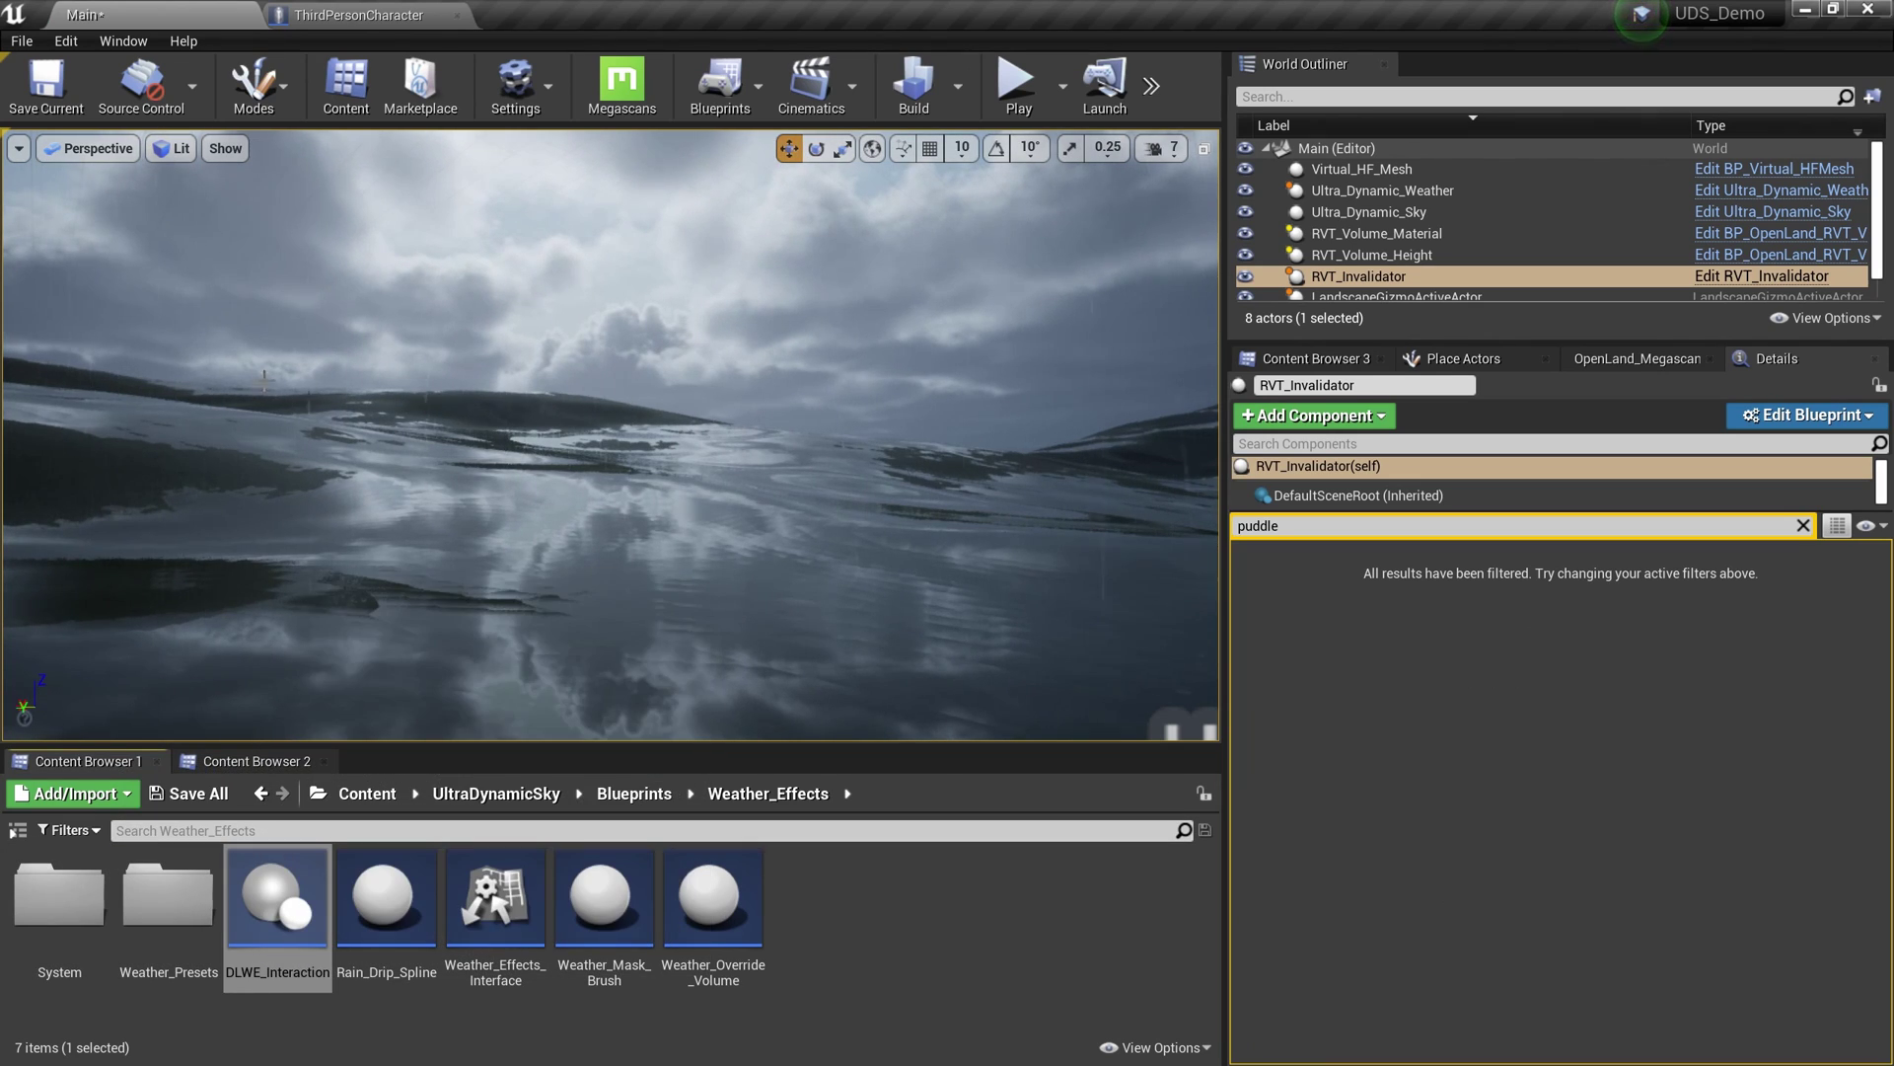
Step: Add two DLWE_Interaction components under the Mesh in the ThirdPersonCharacter blueprint
click(359, 13)
click(148, 198)
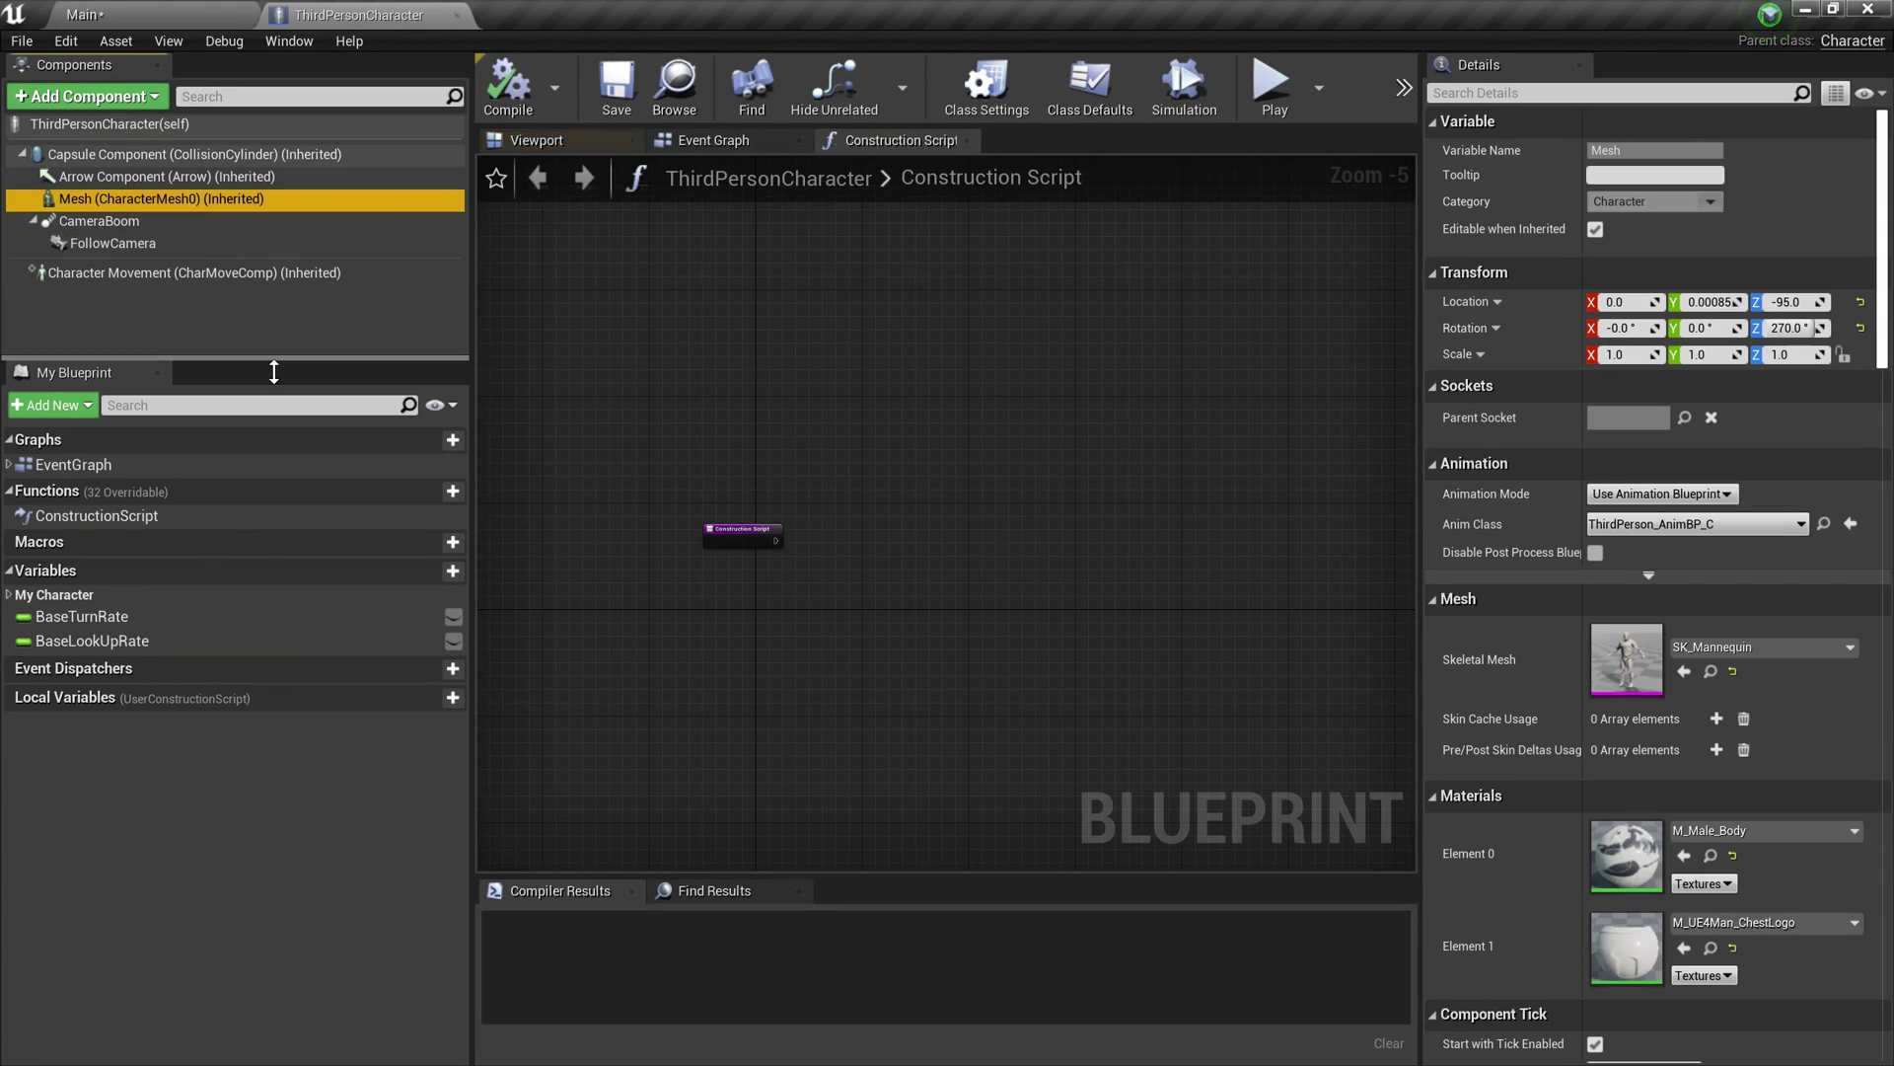
click(87, 96)
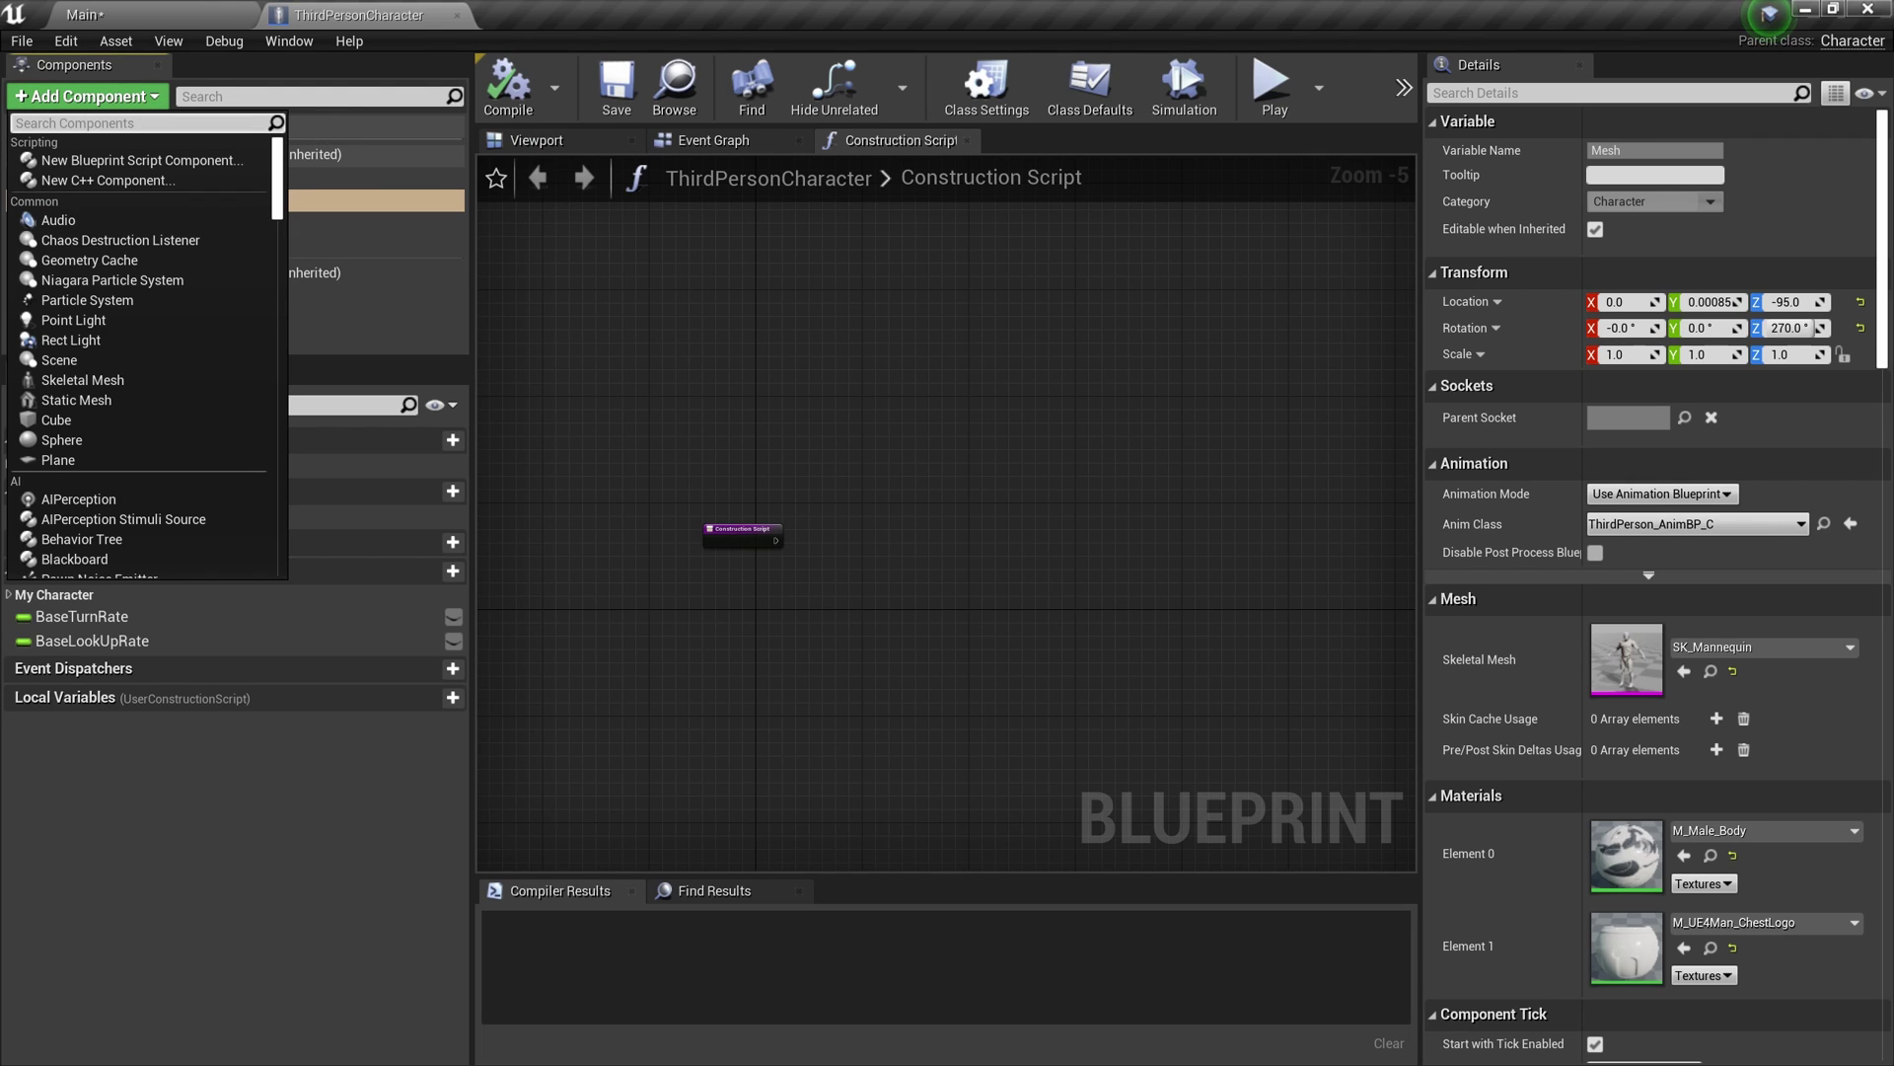
text(DLW)
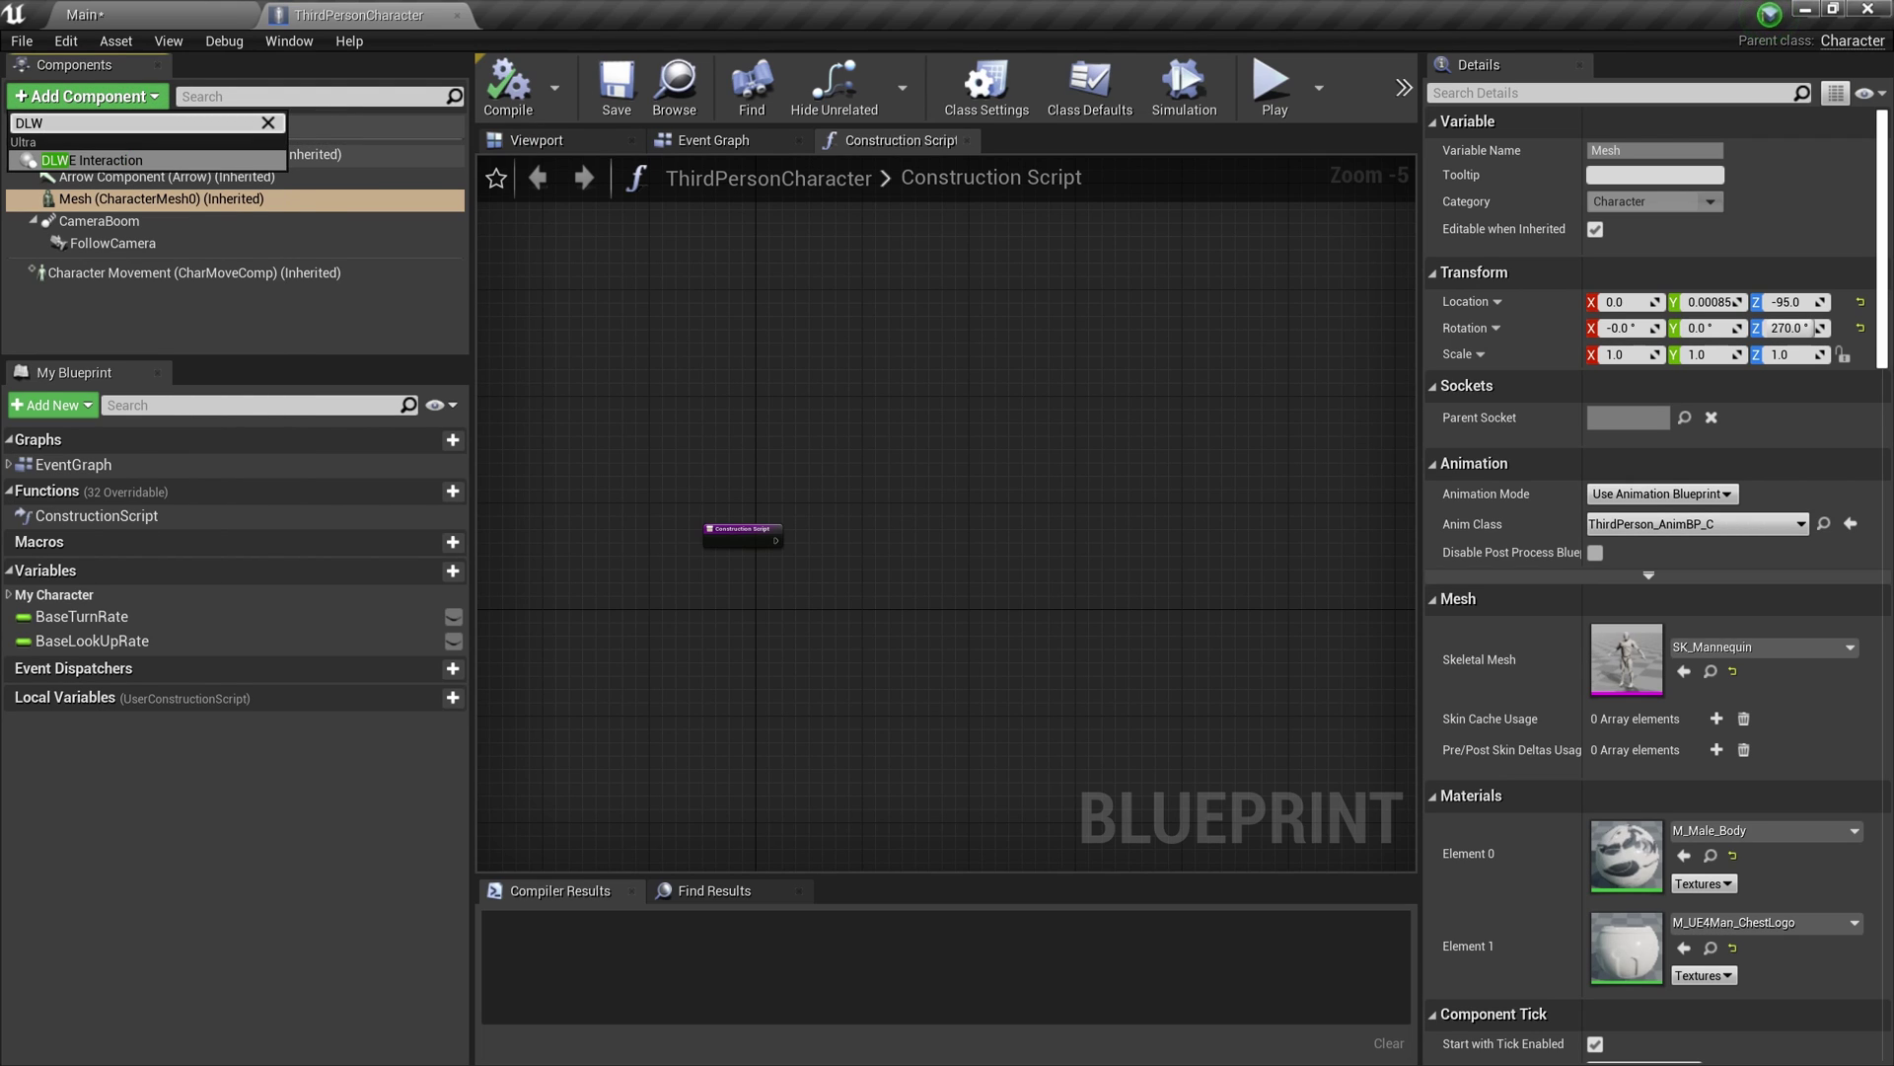
click(109, 157)
key(ctrl+w)
drag(156, 281, 150, 201)
click(148, 221)
click(162, 247)
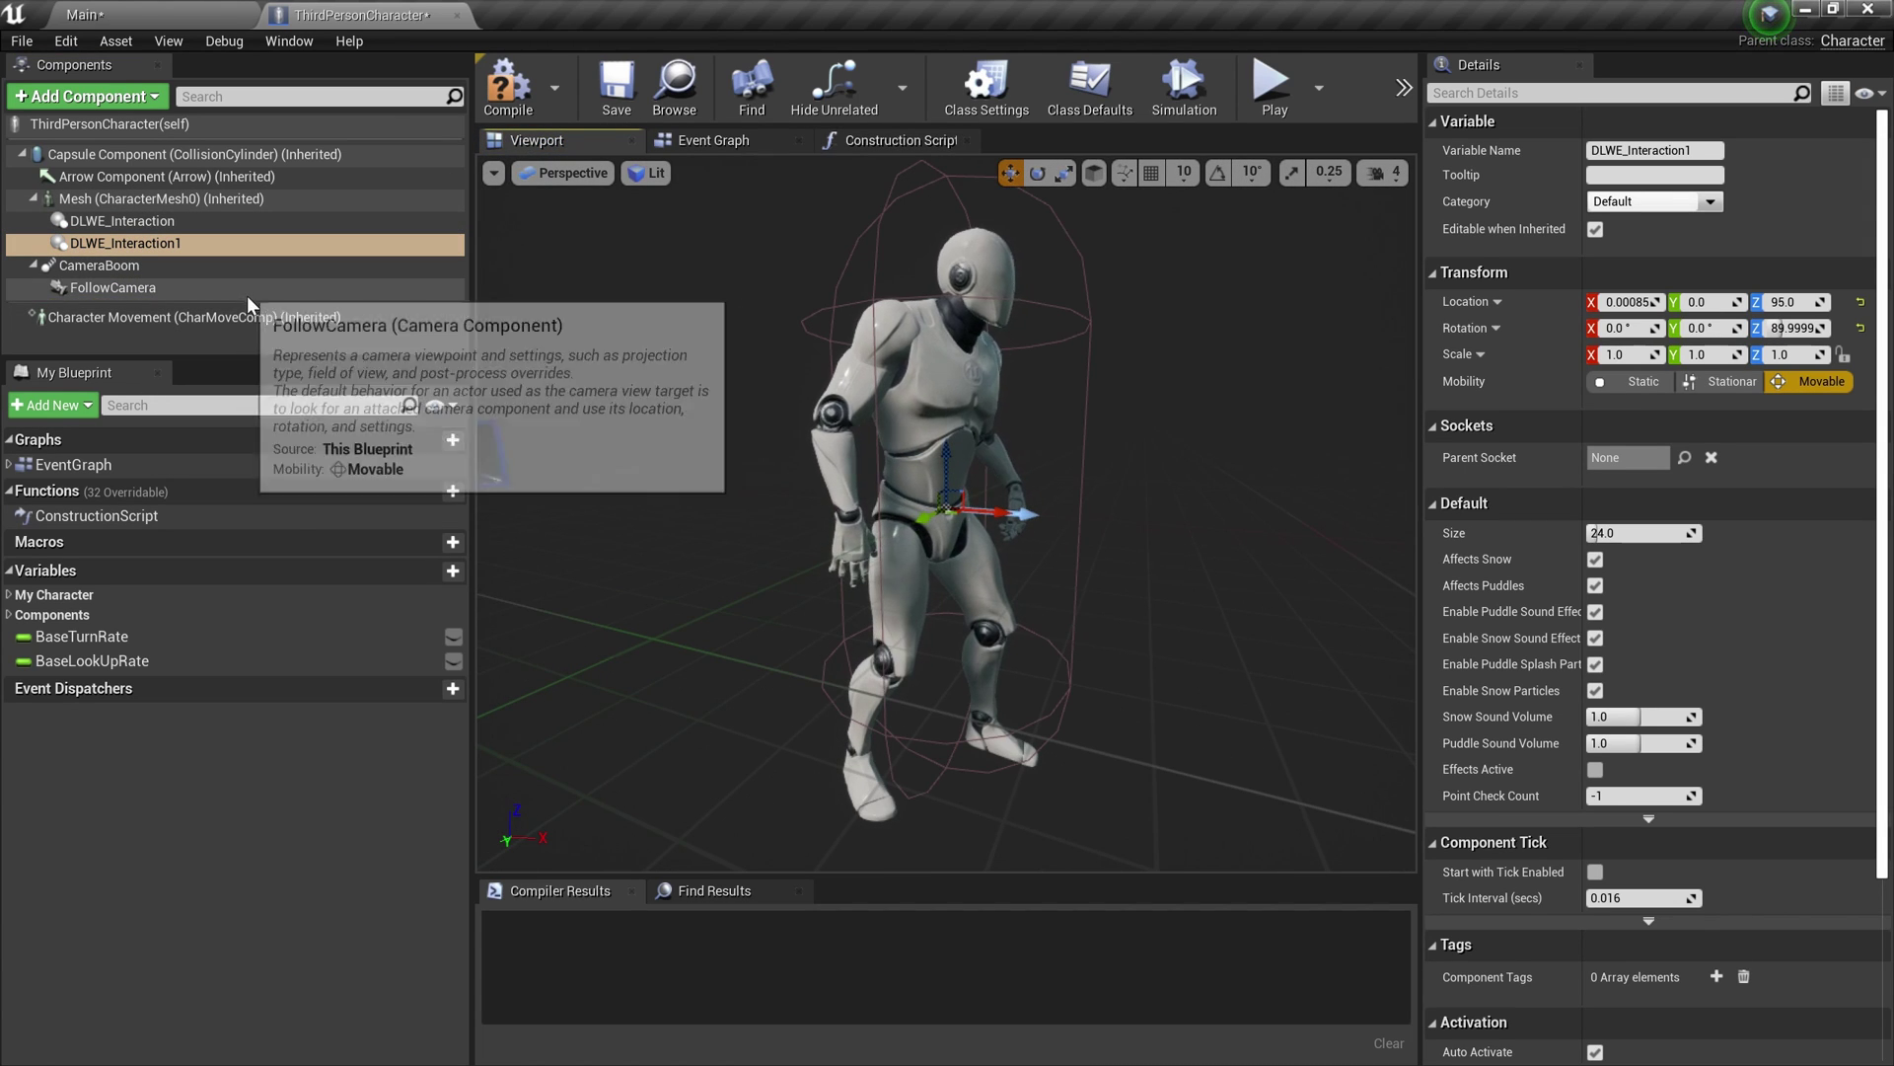
scroll(841, 839, down, 6)
scroll(893, 712, up, 2)
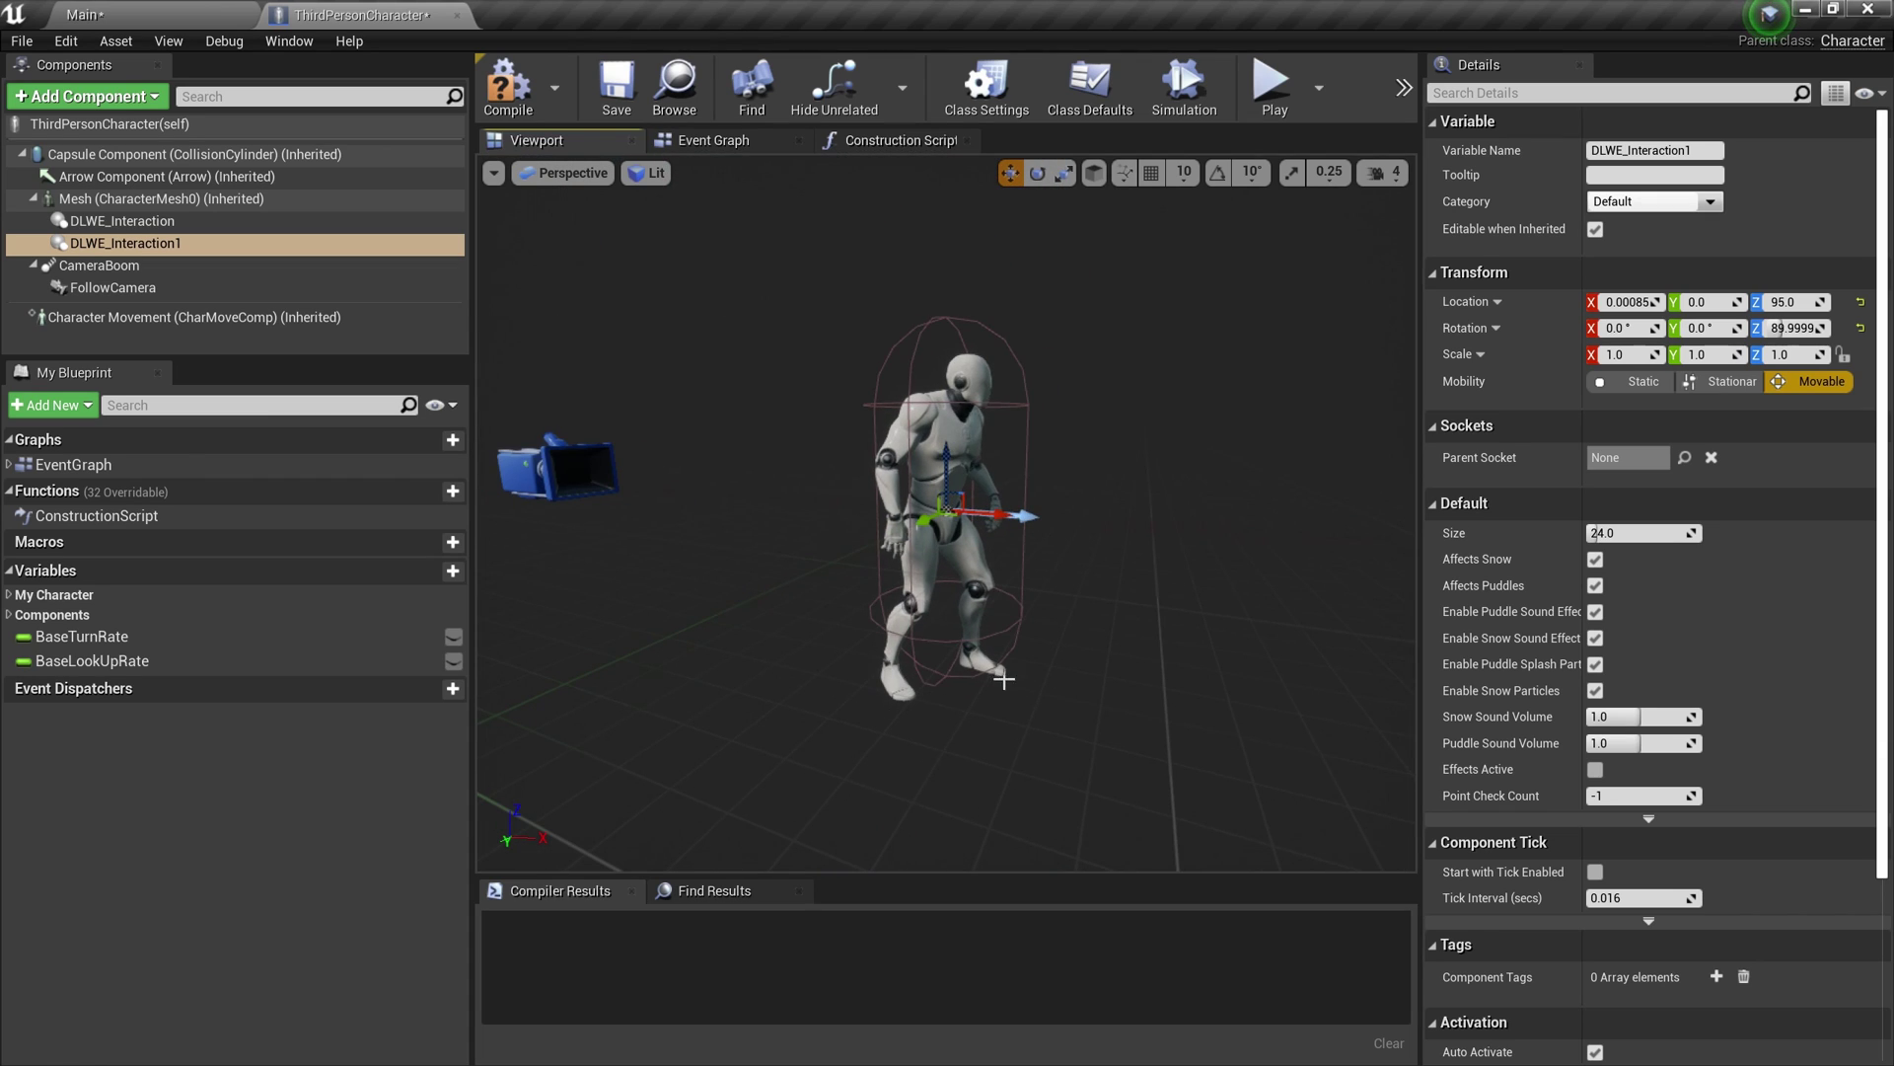
Step: Attach the first DLWE_Interaction component to the foot_l bone and move it to the character's left foot
click(142, 221)
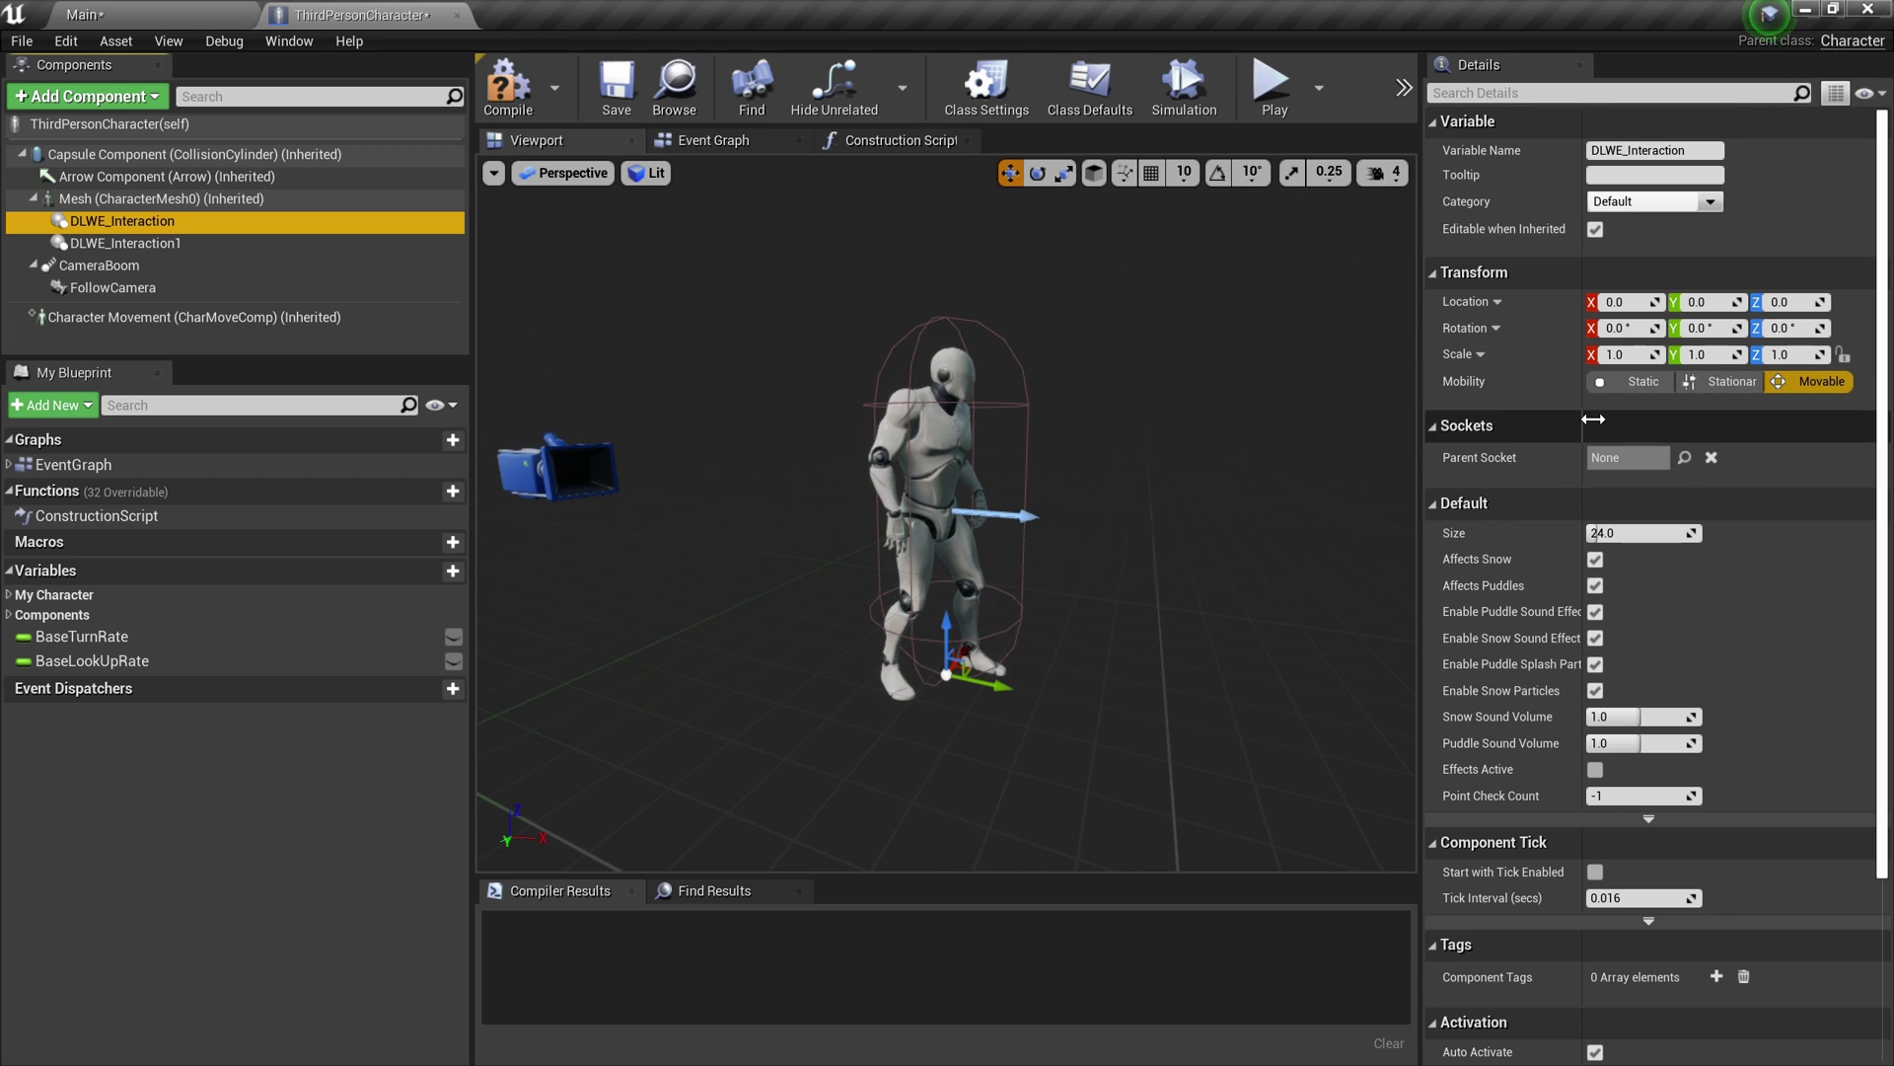
click(1685, 460)
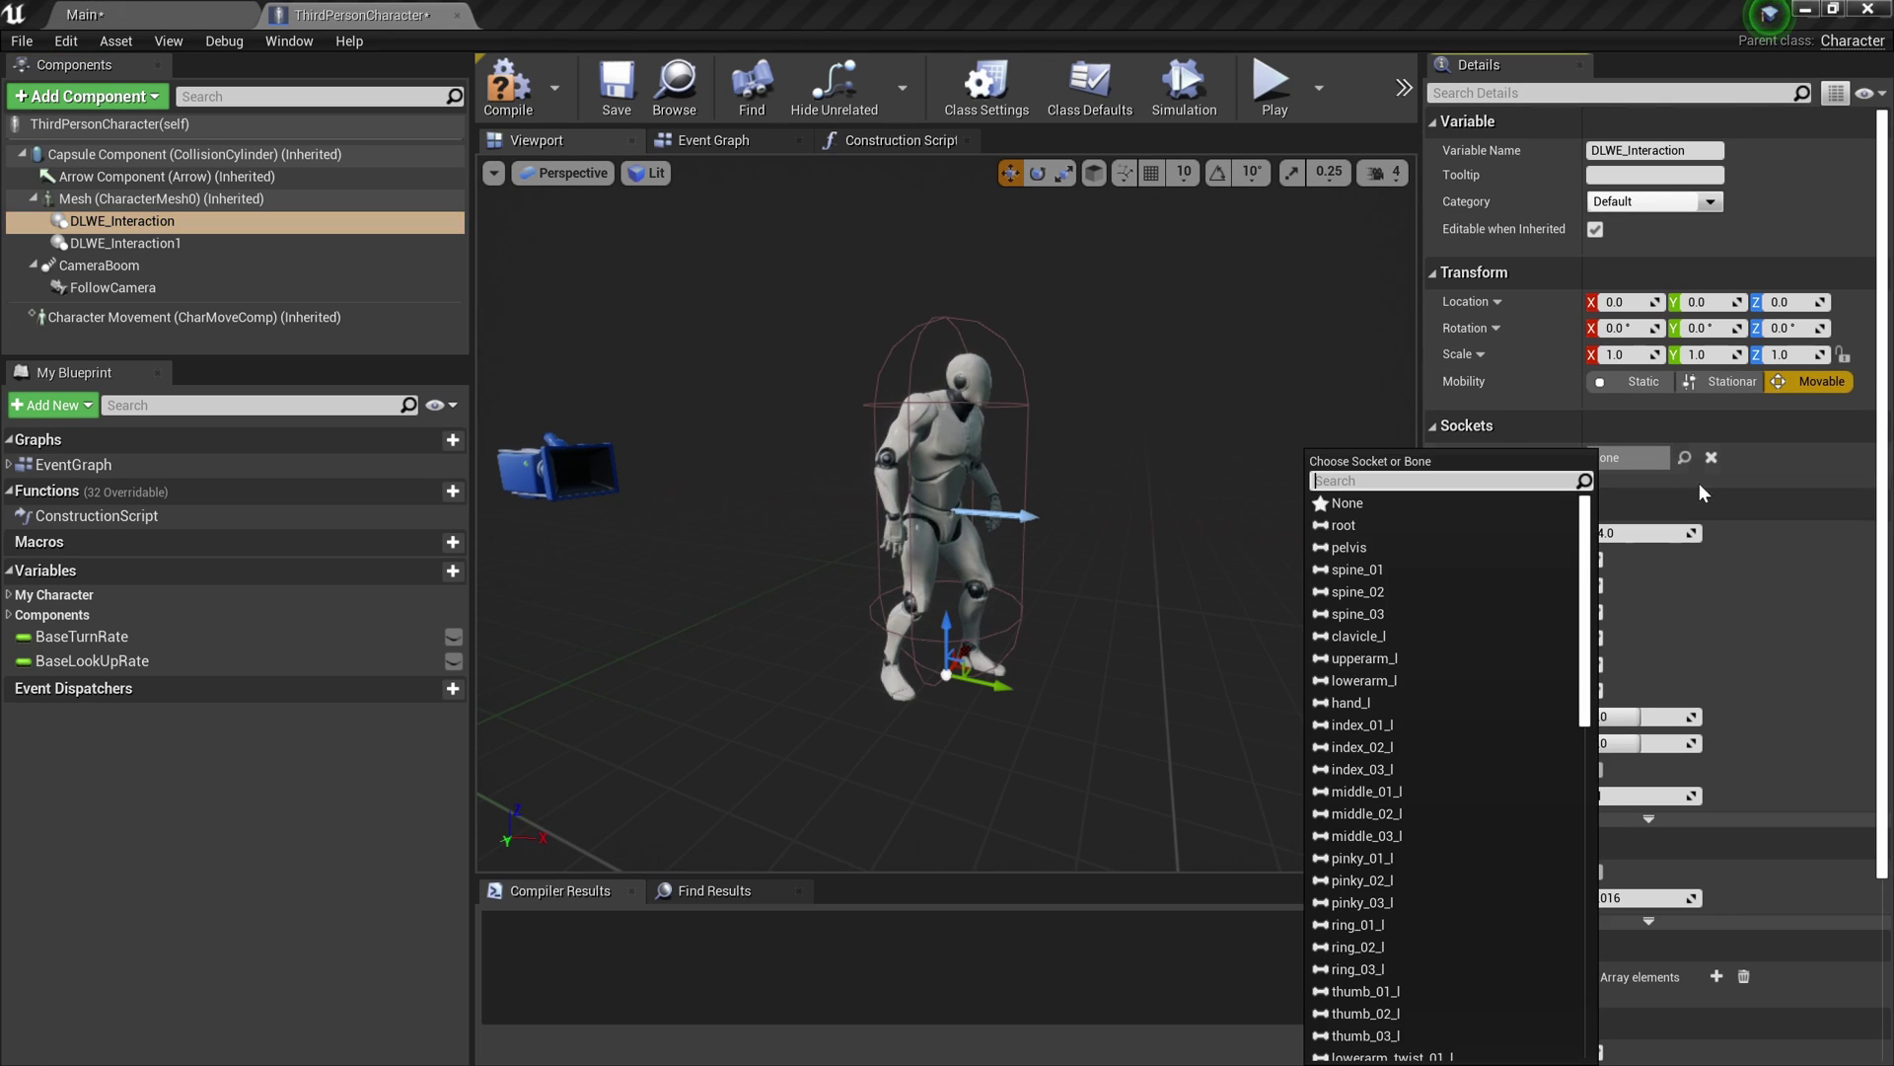
text(foo)
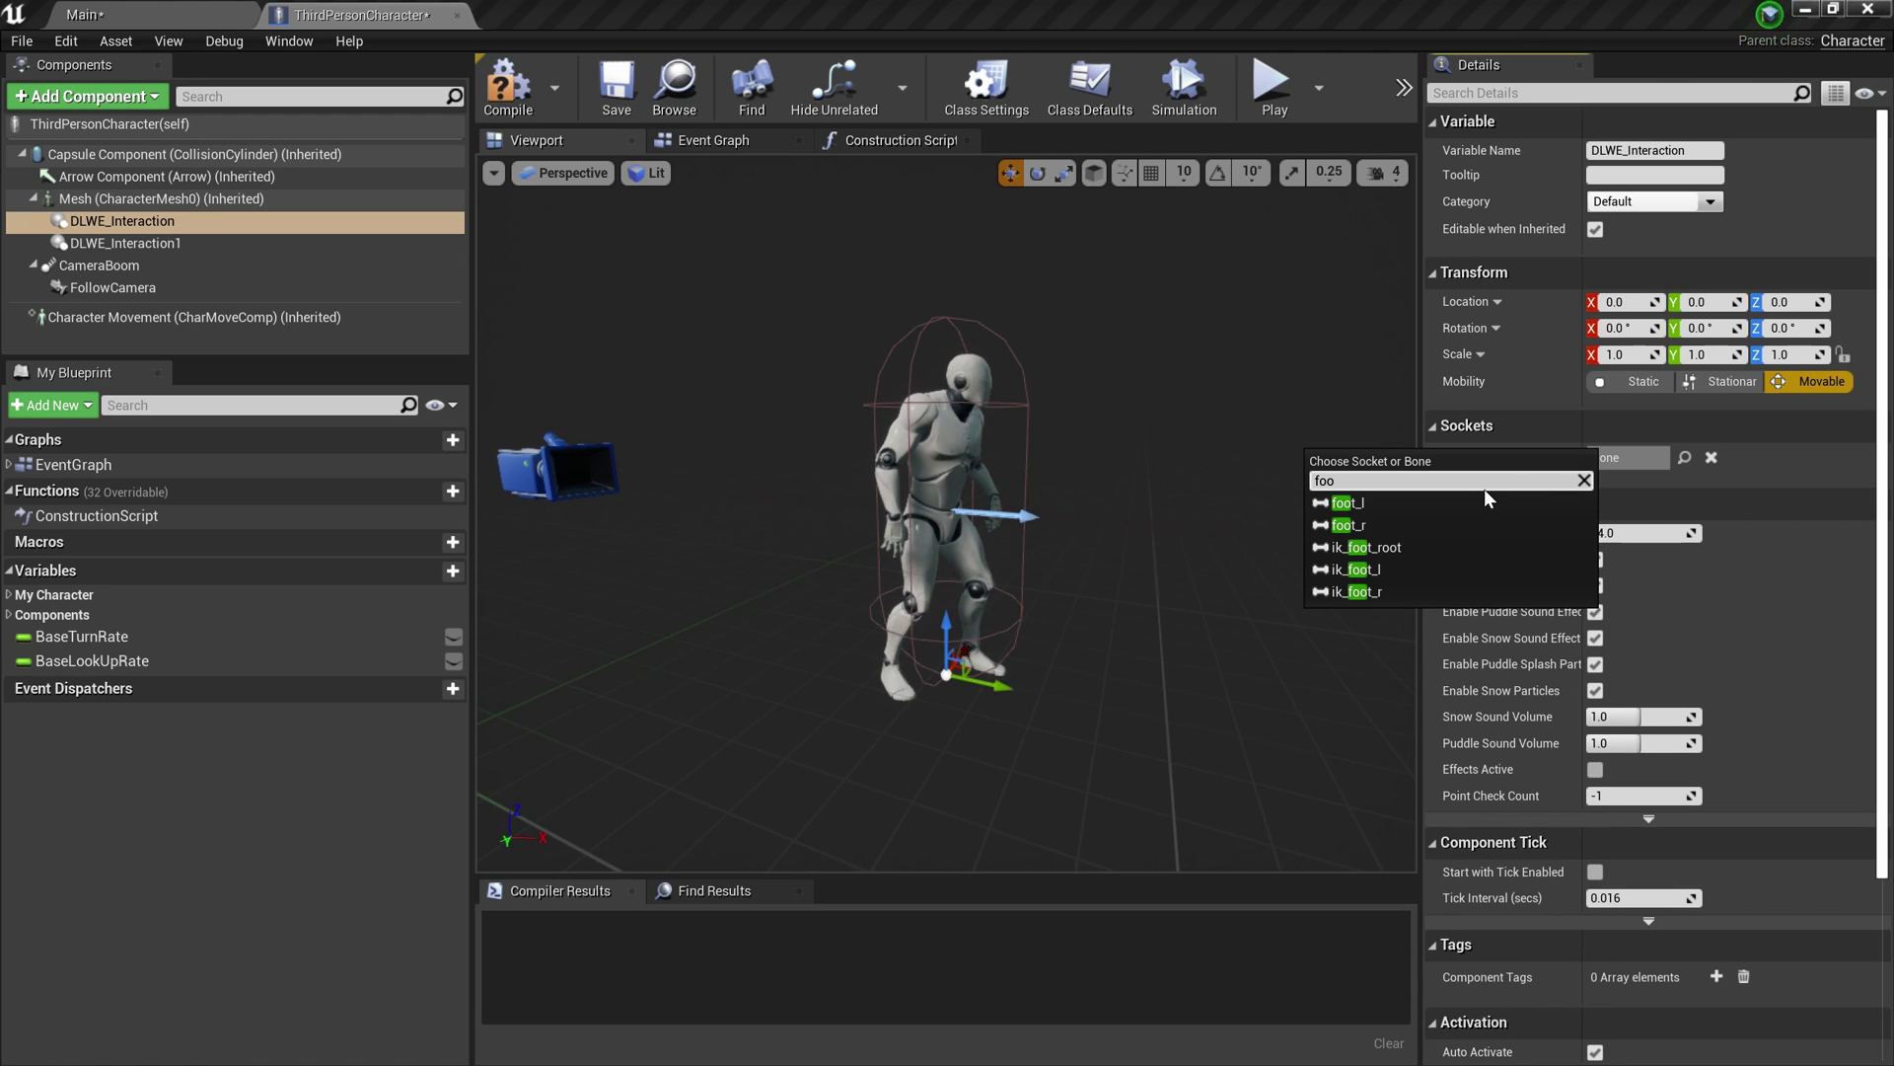
click(1480, 501)
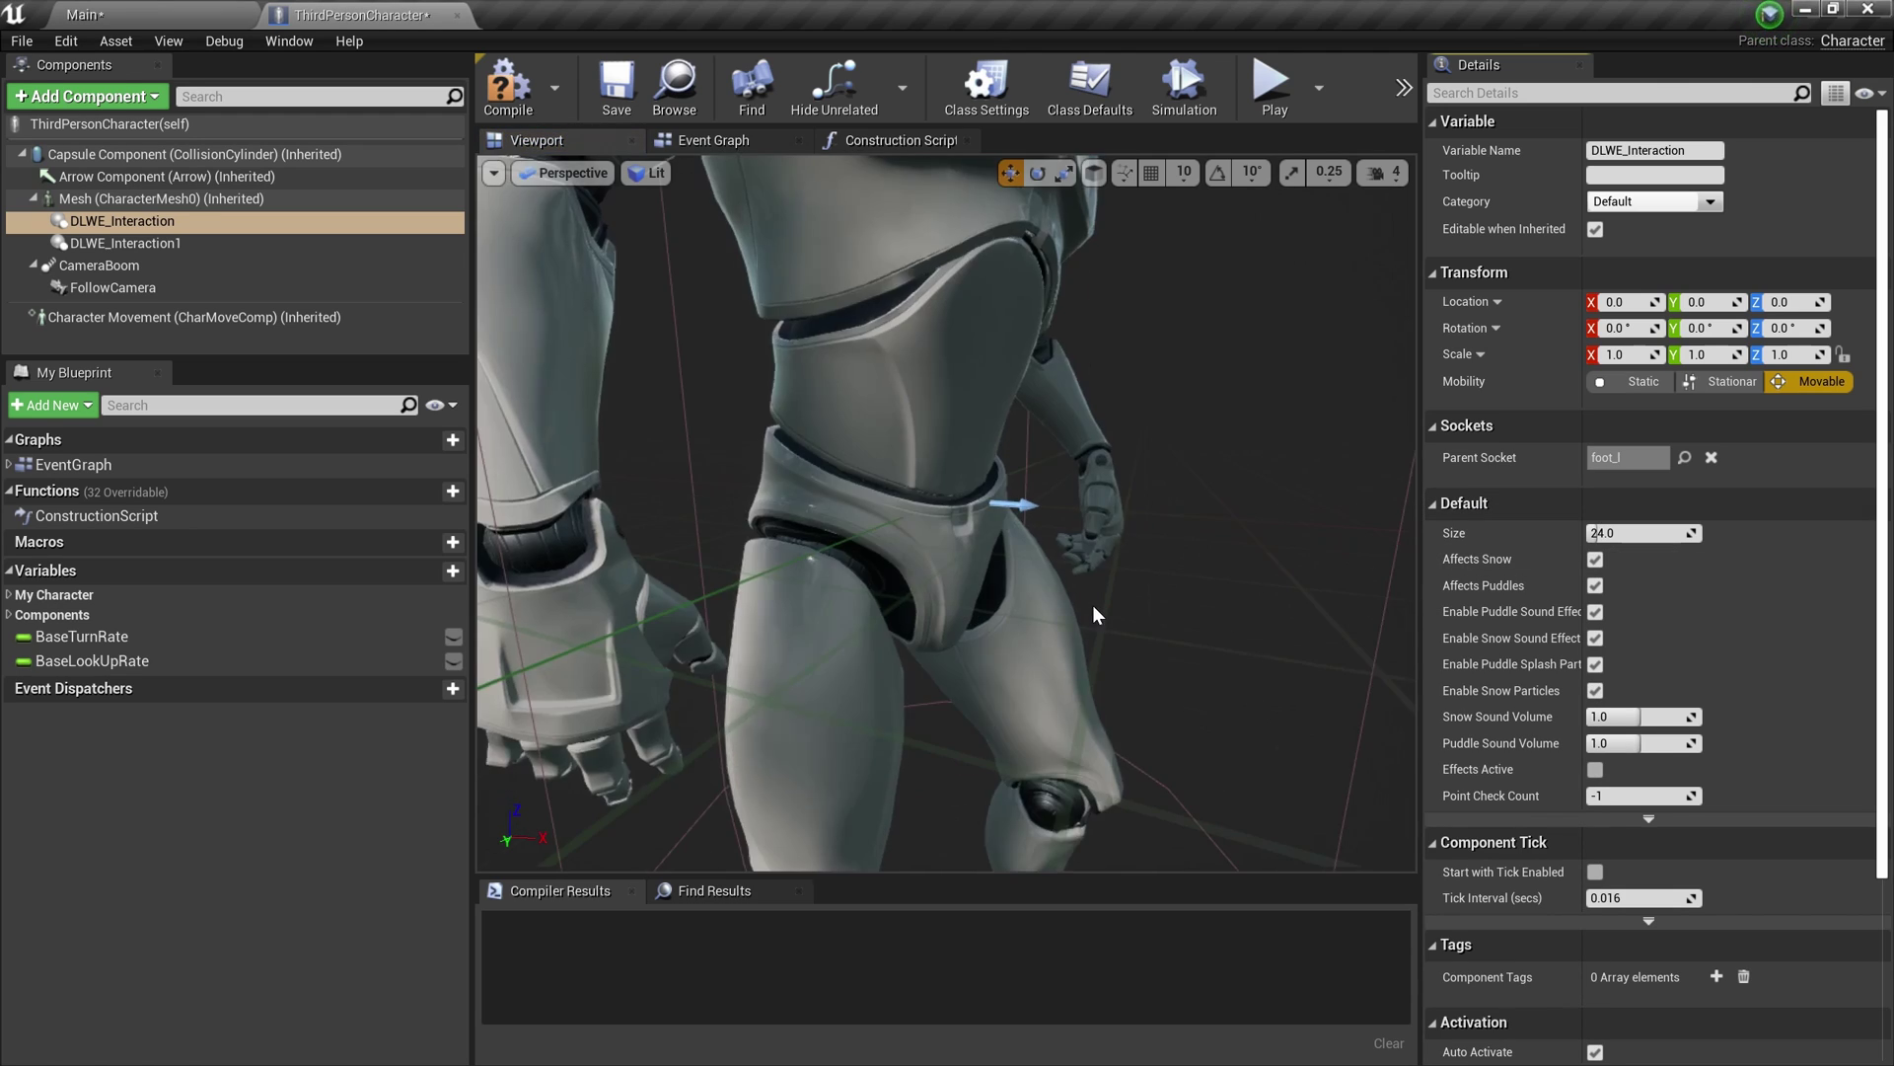
alt+drag(1109, 622, 1011, 708)
drag(1134, 701, 1184, 704)
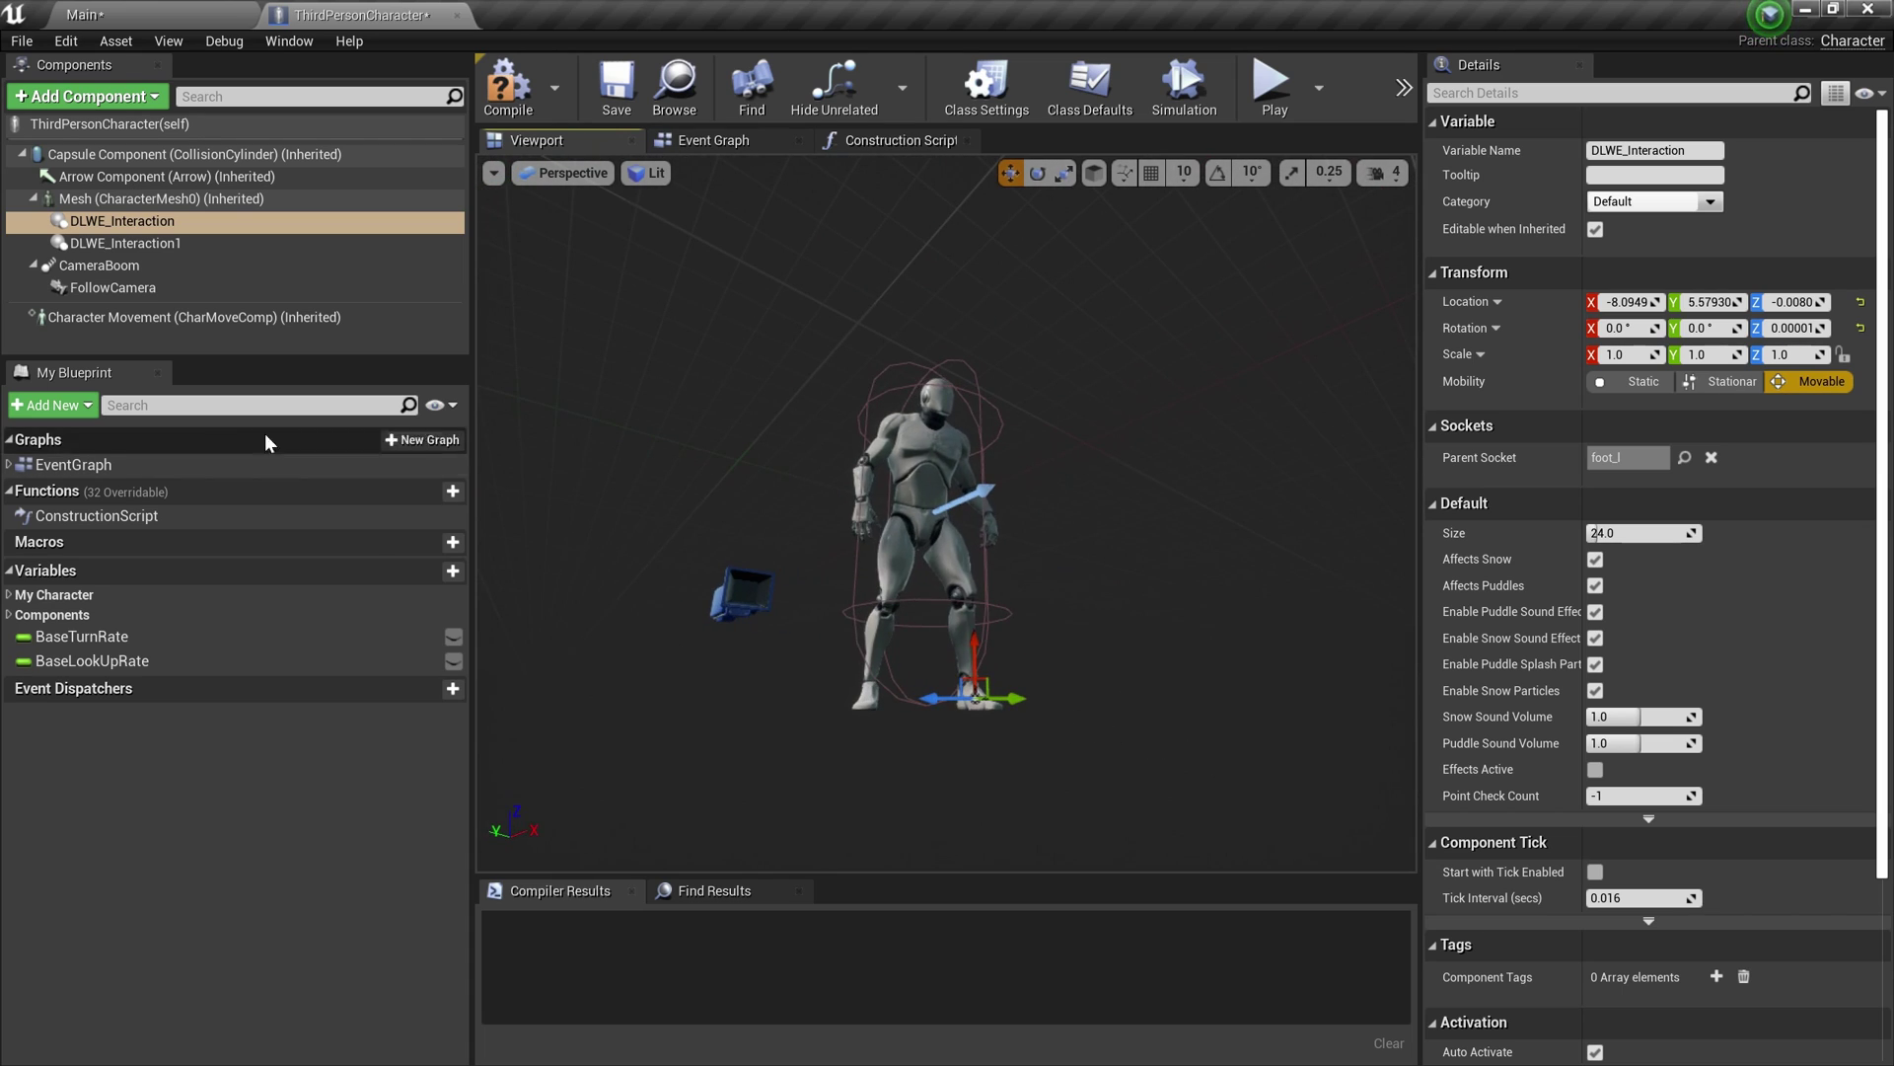
Step: Set the parent socket of the second DLWE_Interaction component to the foot_r bone
click(155, 241)
click(1684, 457)
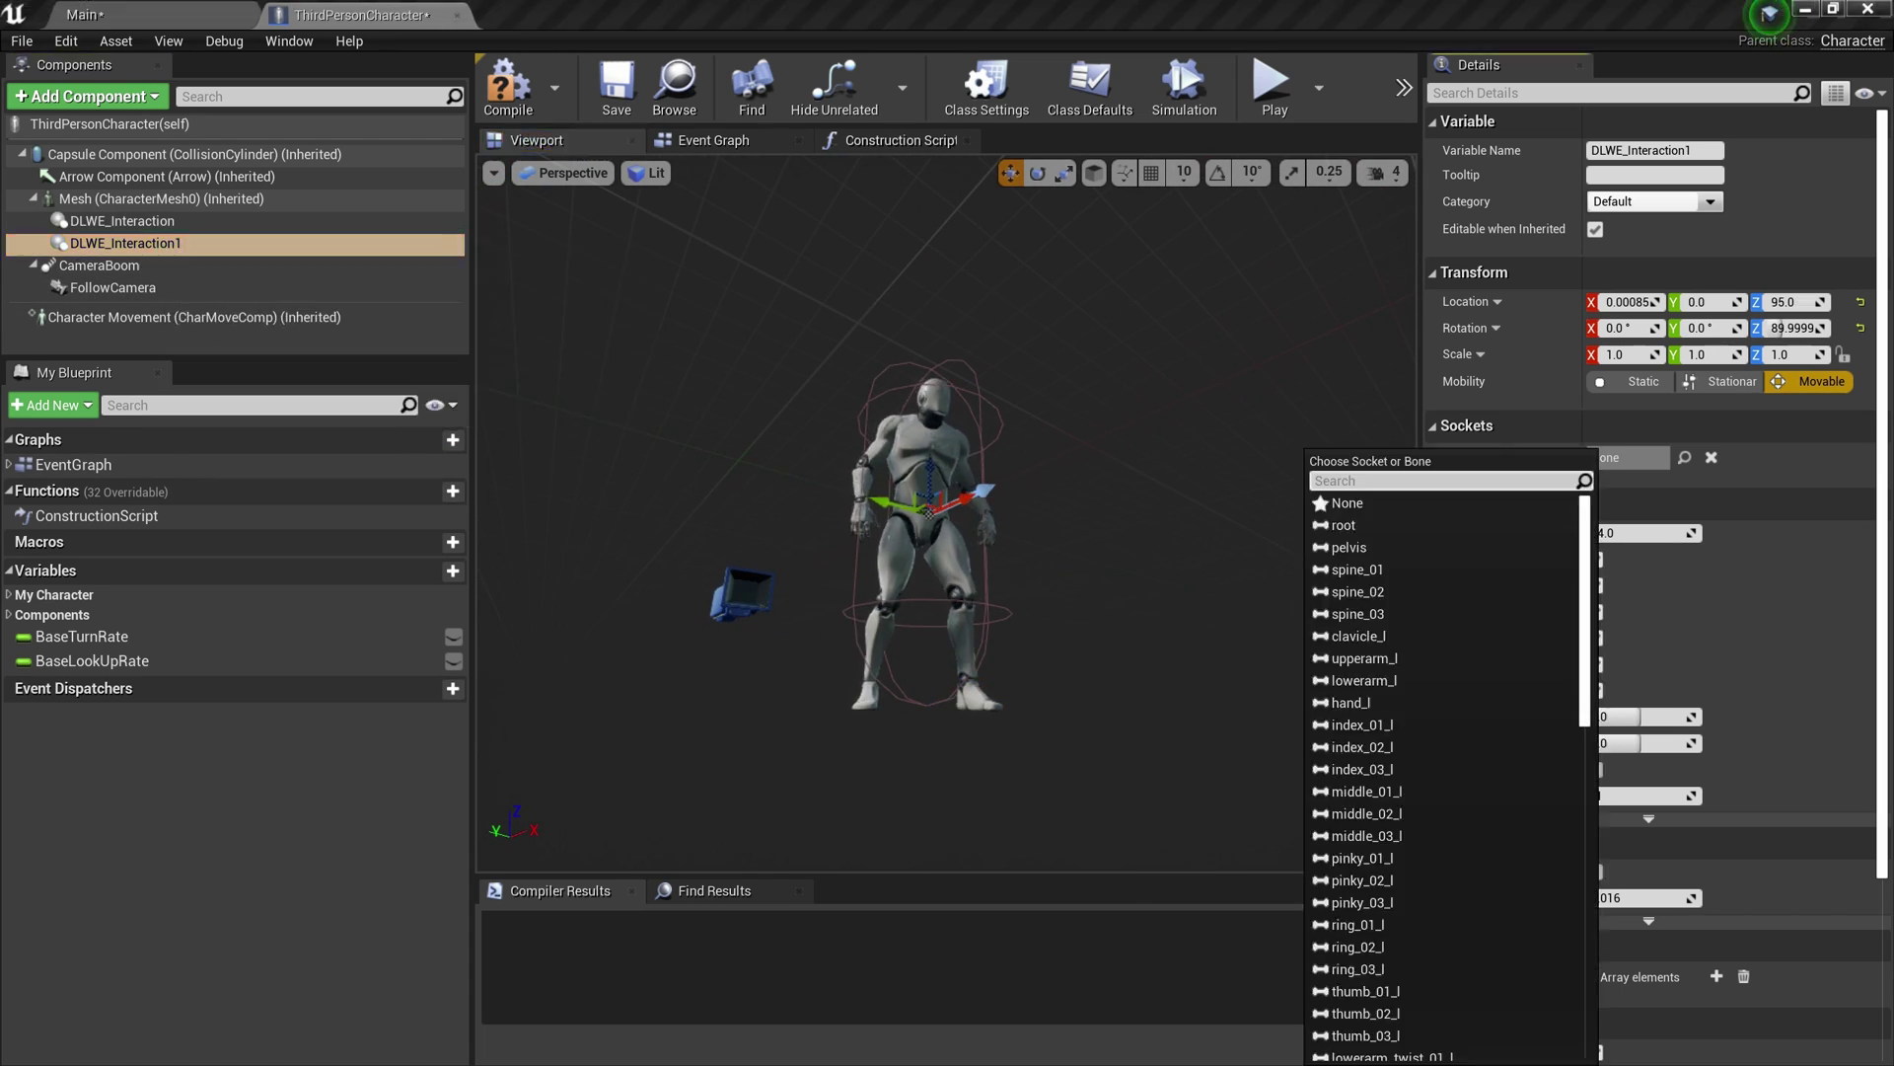
text(foot)
key(Return)
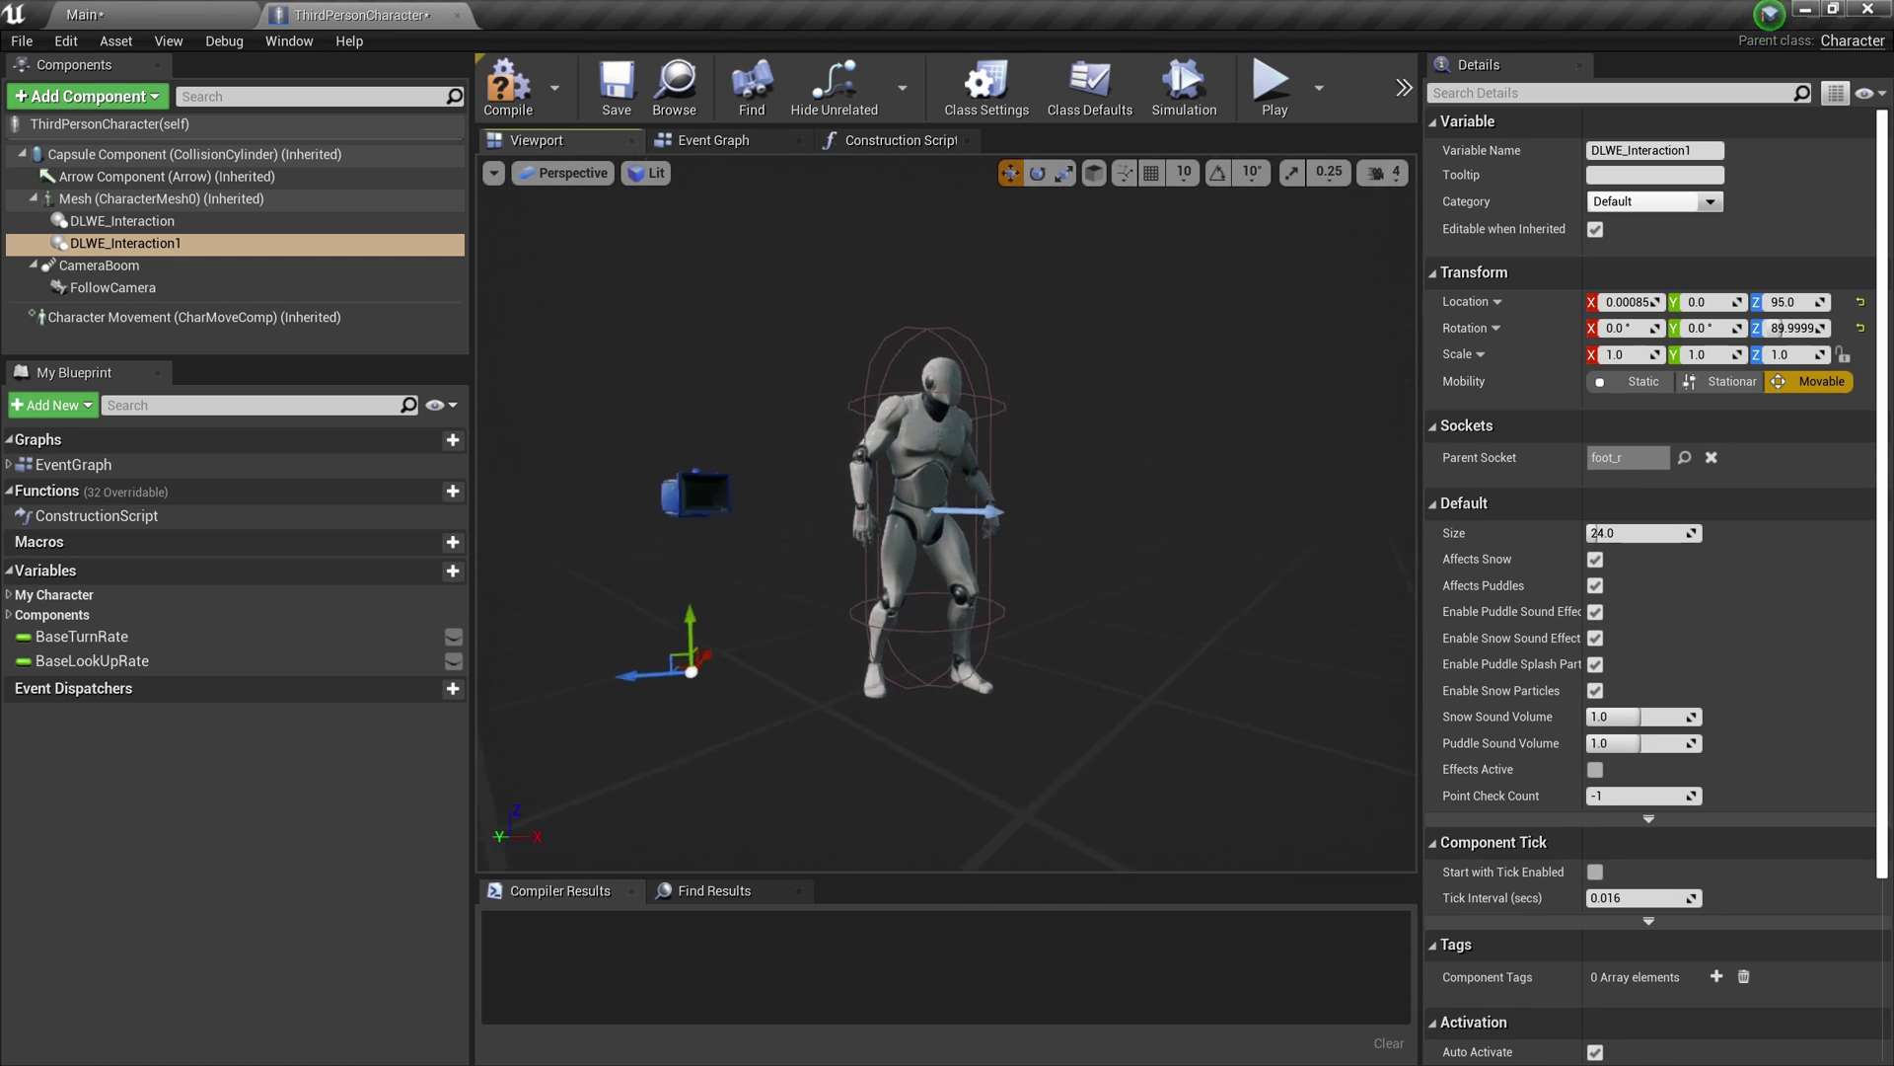
Step: Lower the snow and puddle sound volumes of both DLWE_Interaction components to about 0.14–0.18, and compile and save the blueprint
click(155, 222)
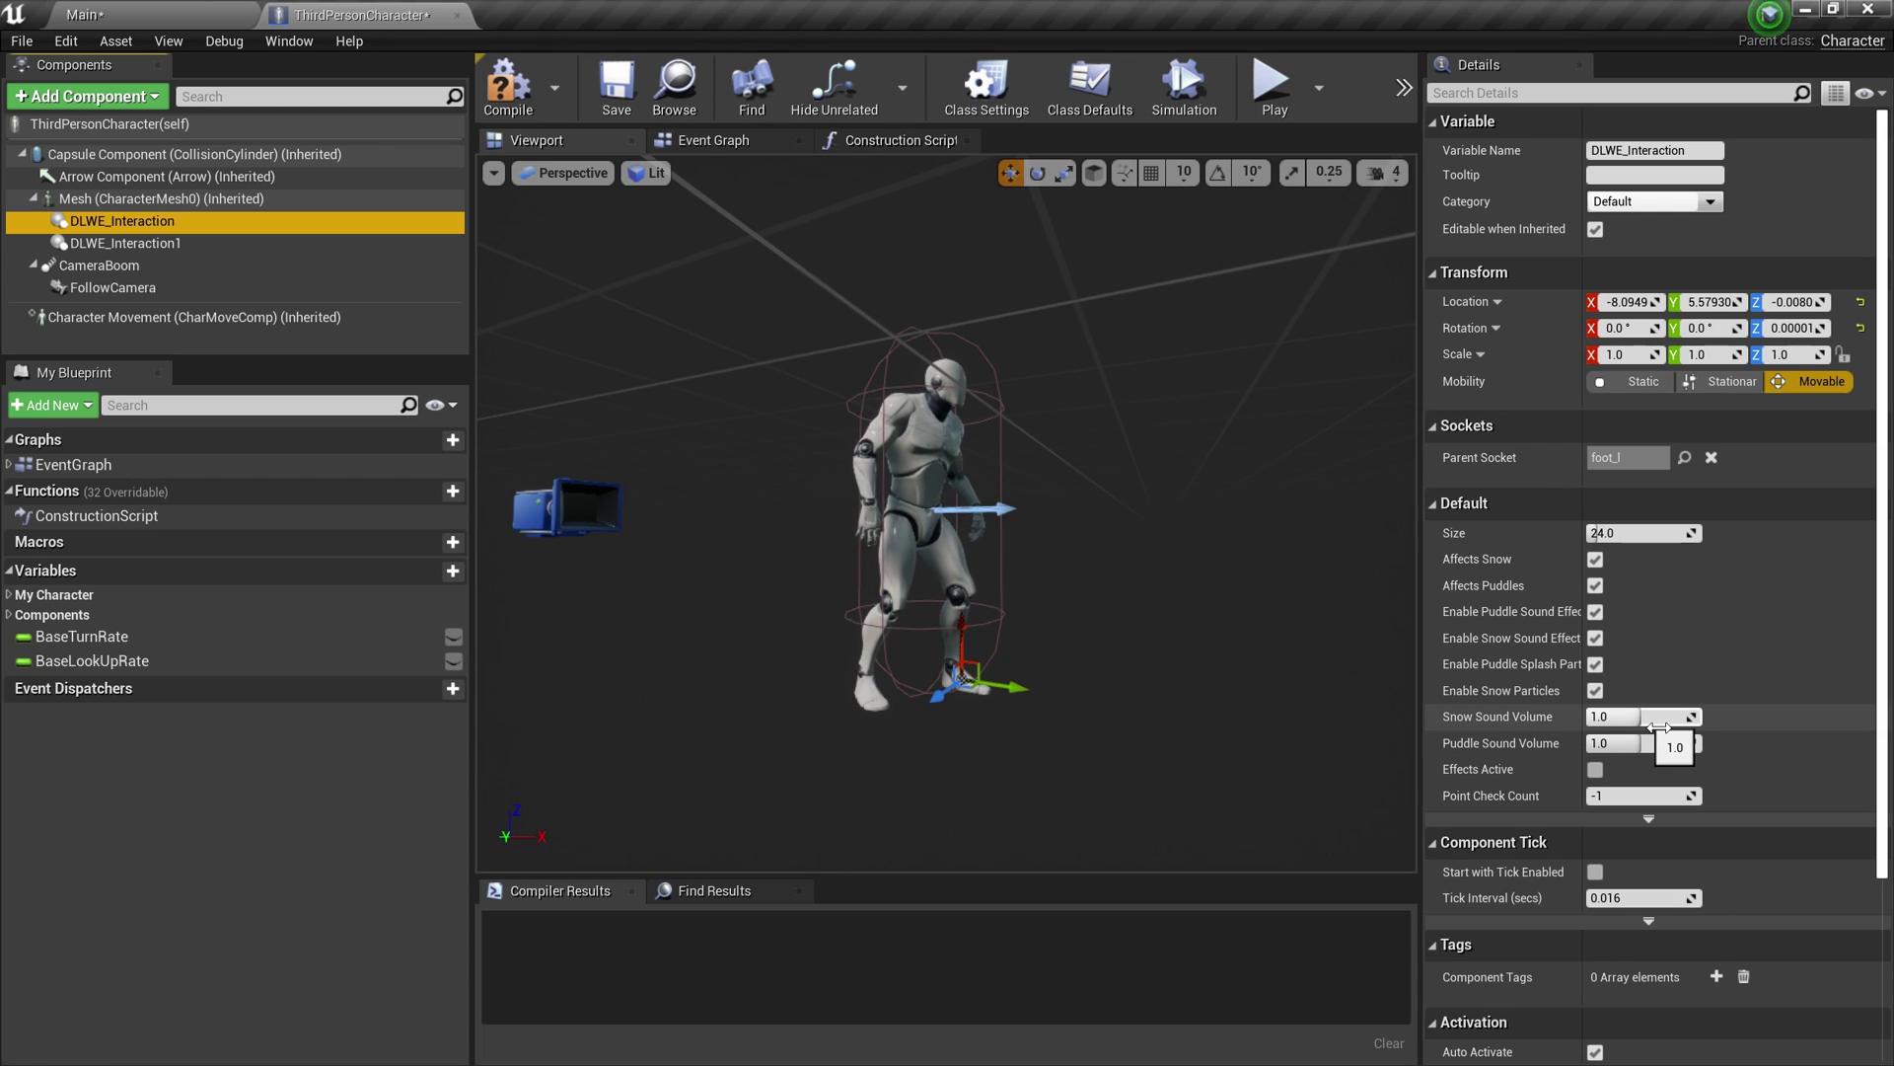
drag(1647, 723, 1634, 719)
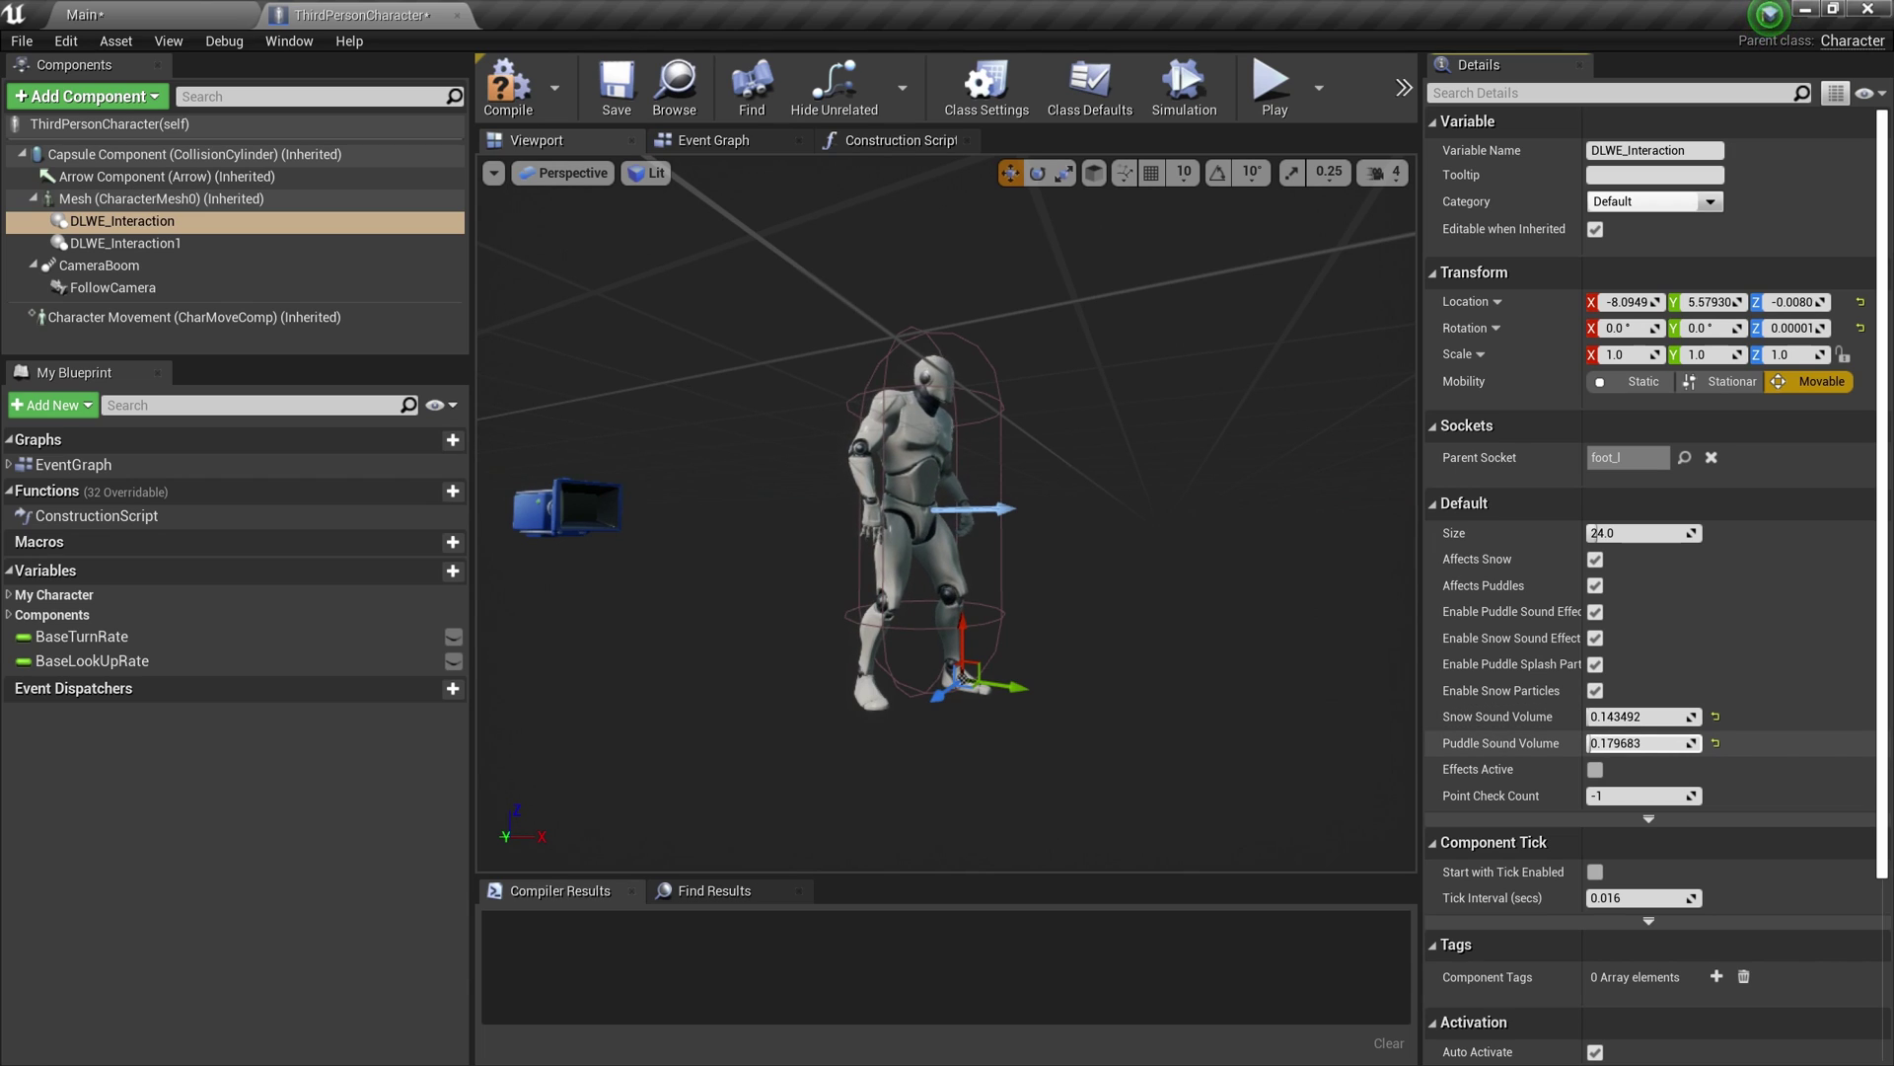
click(296, 240)
drag(1647, 745, 1633, 745)
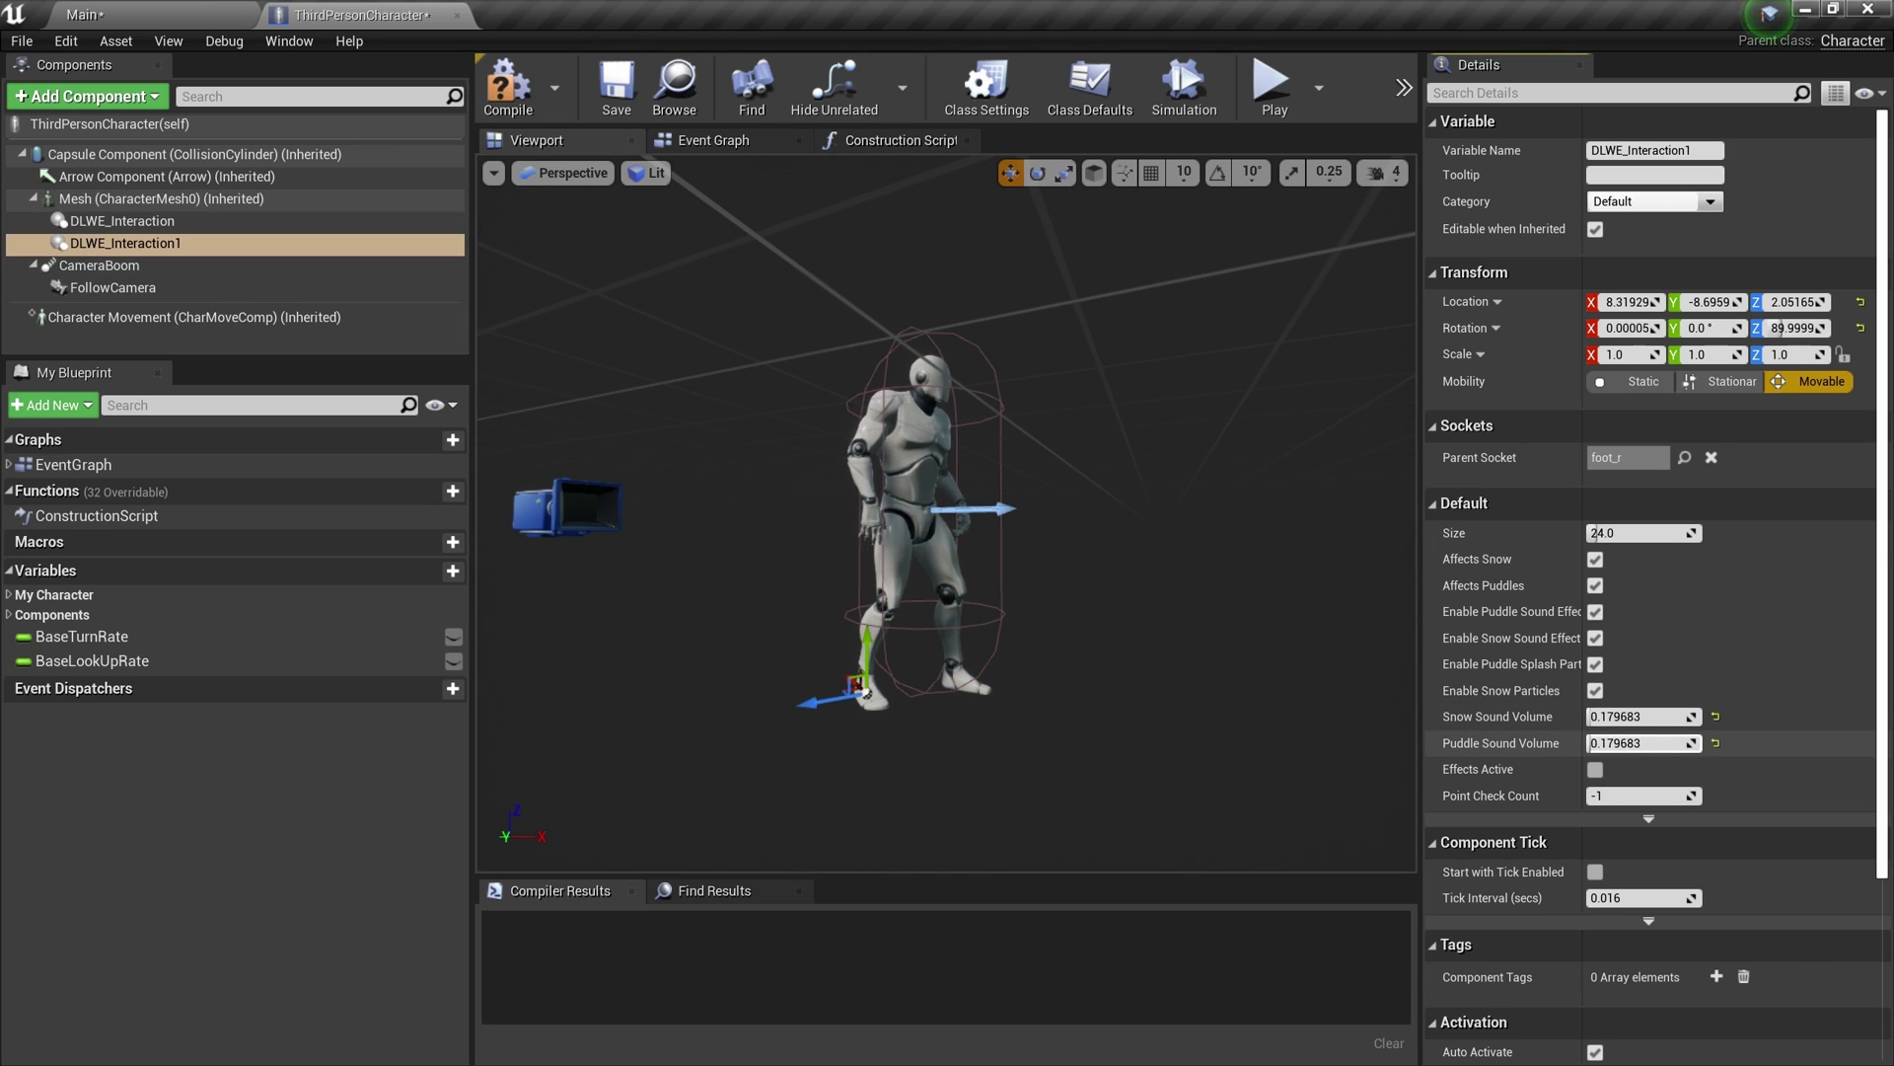
click(507, 89)
click(617, 88)
Step: Play-test the Main level, running the character through the puddles in several directions to check the foot interaction, and stop
click(187, 14)
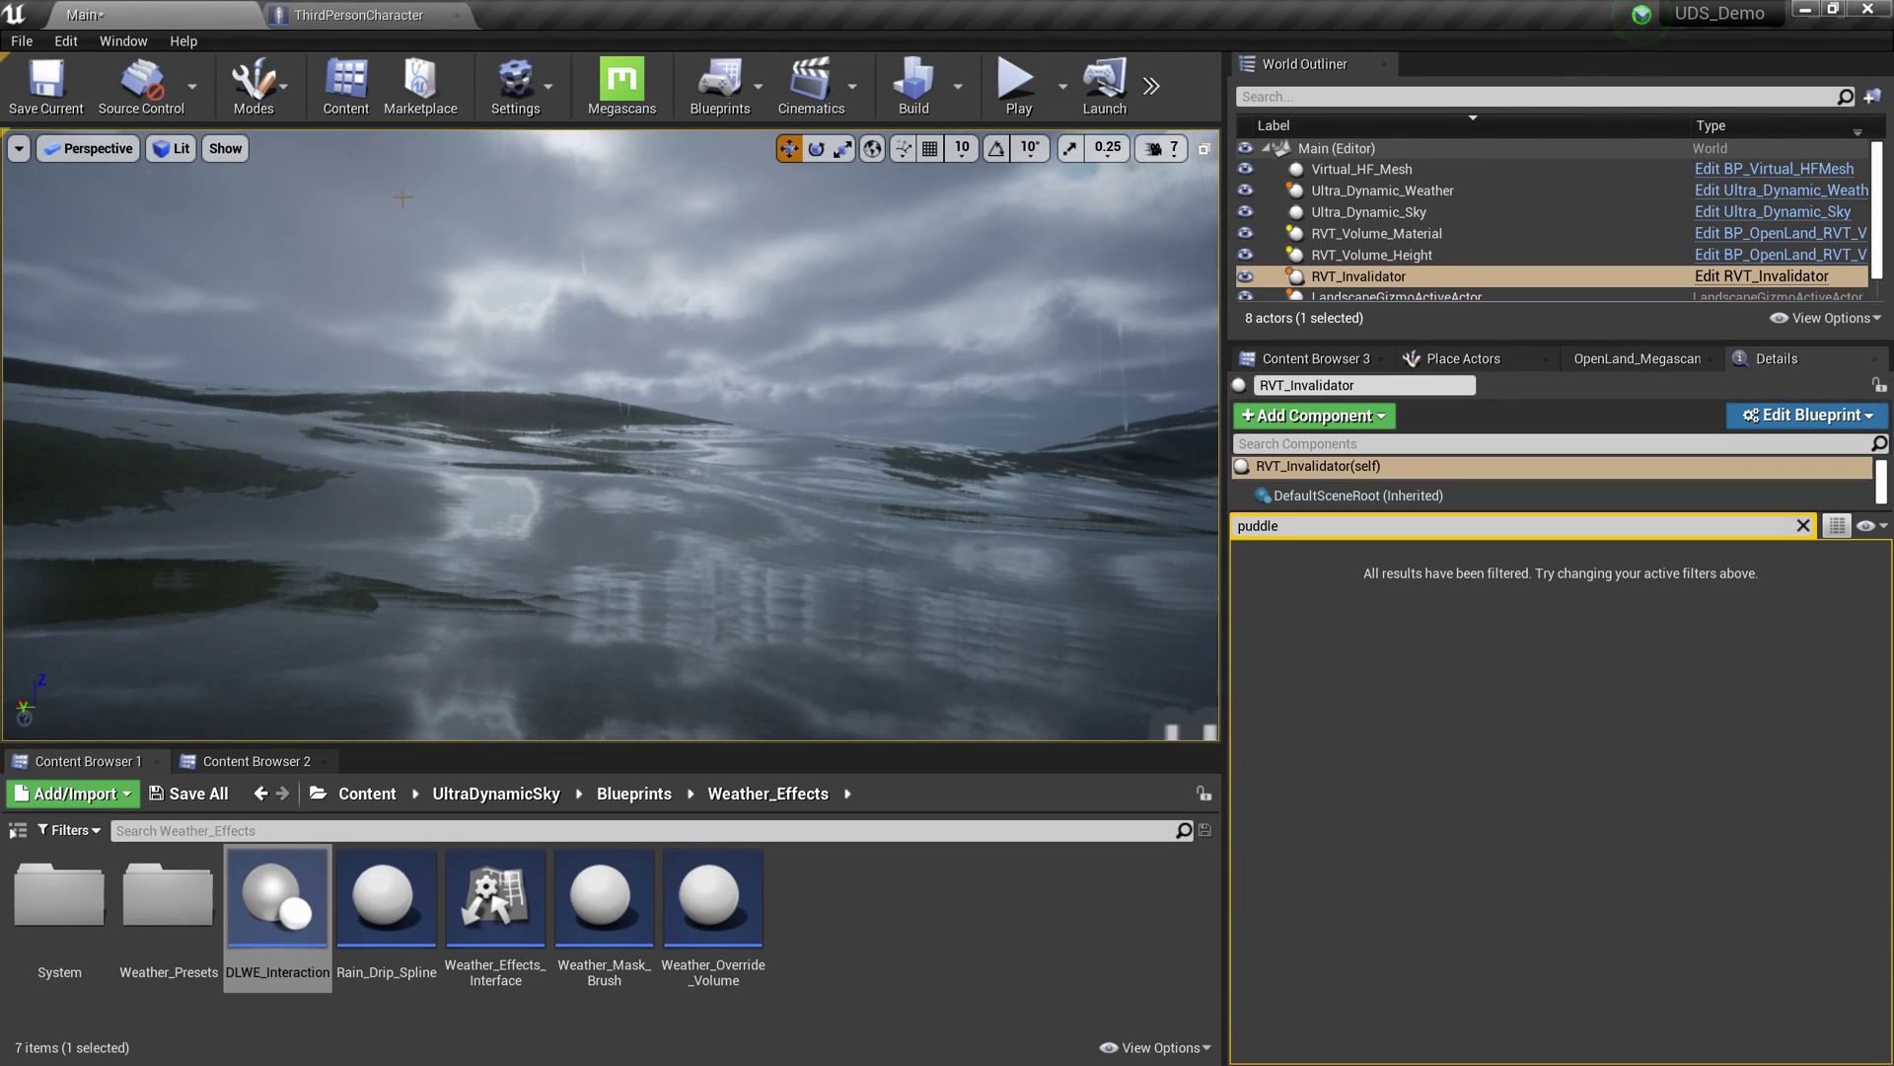
key(alt+p)
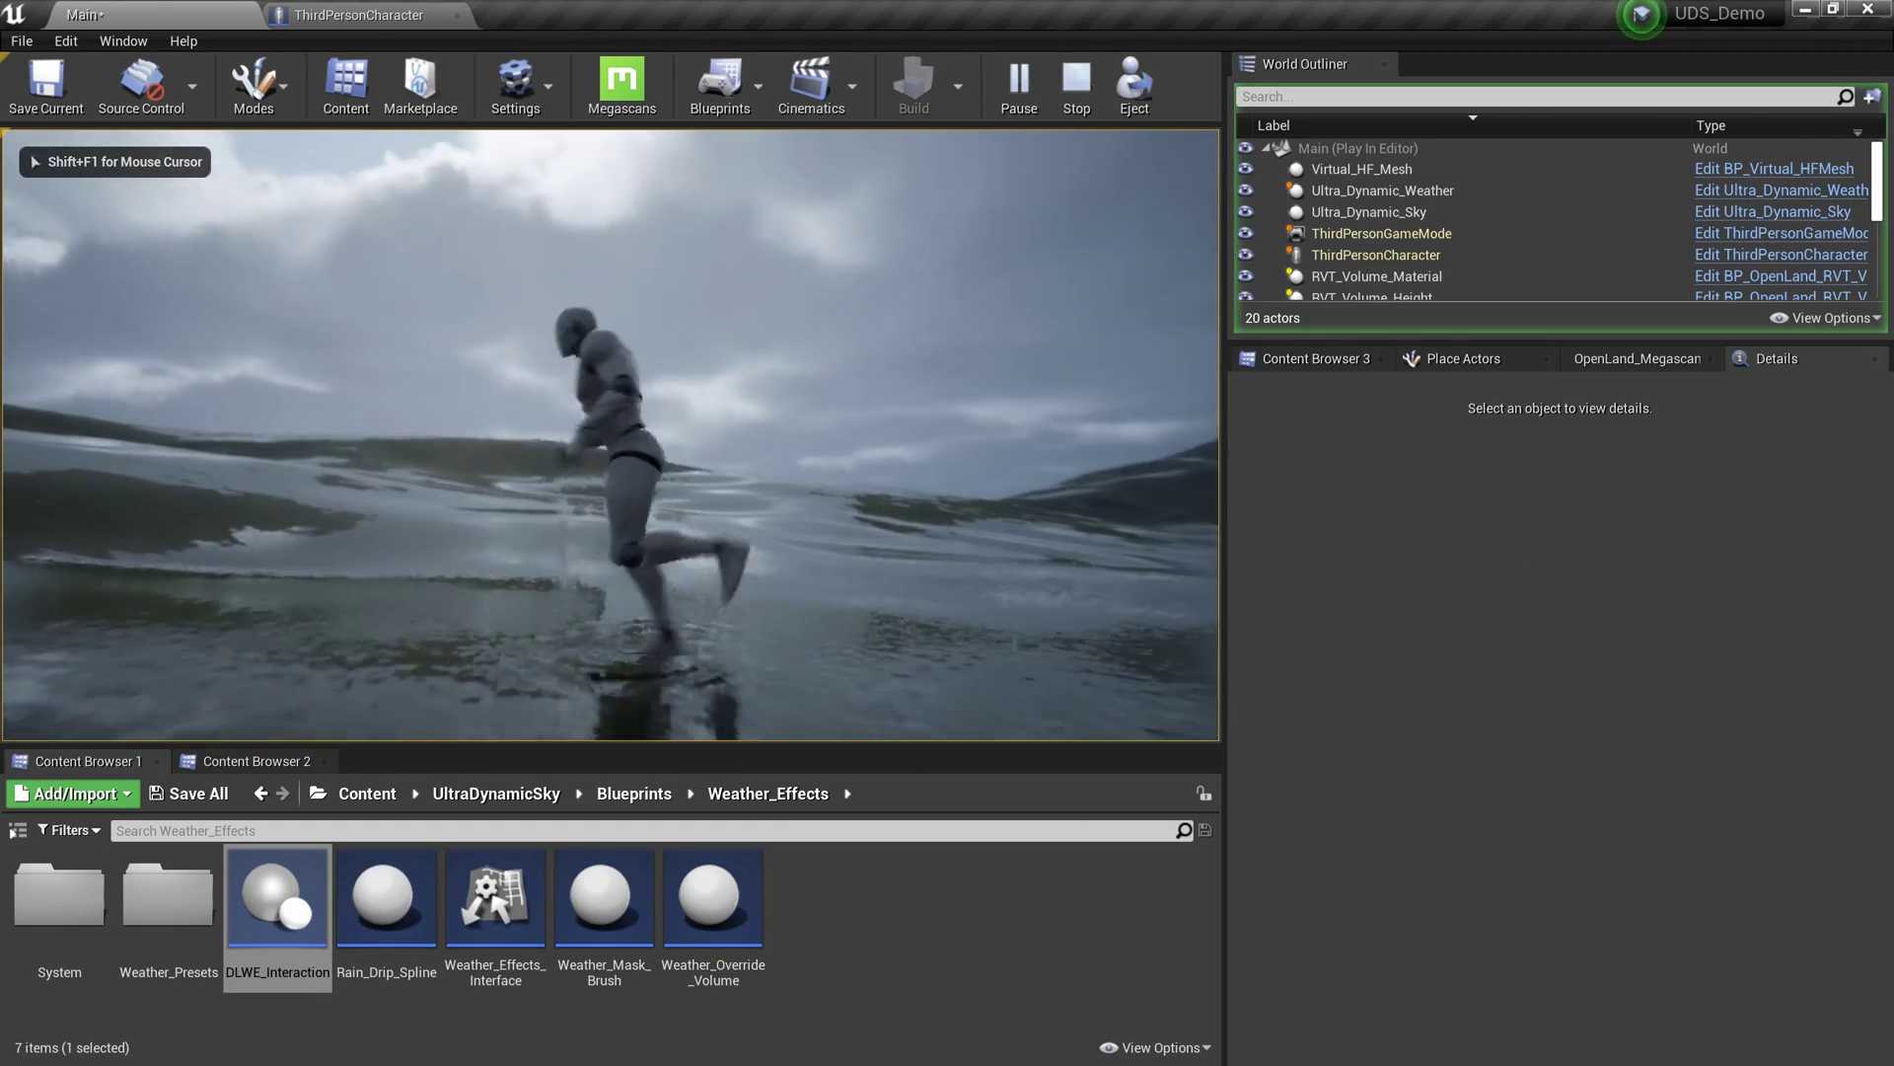
key(w)
key(s)
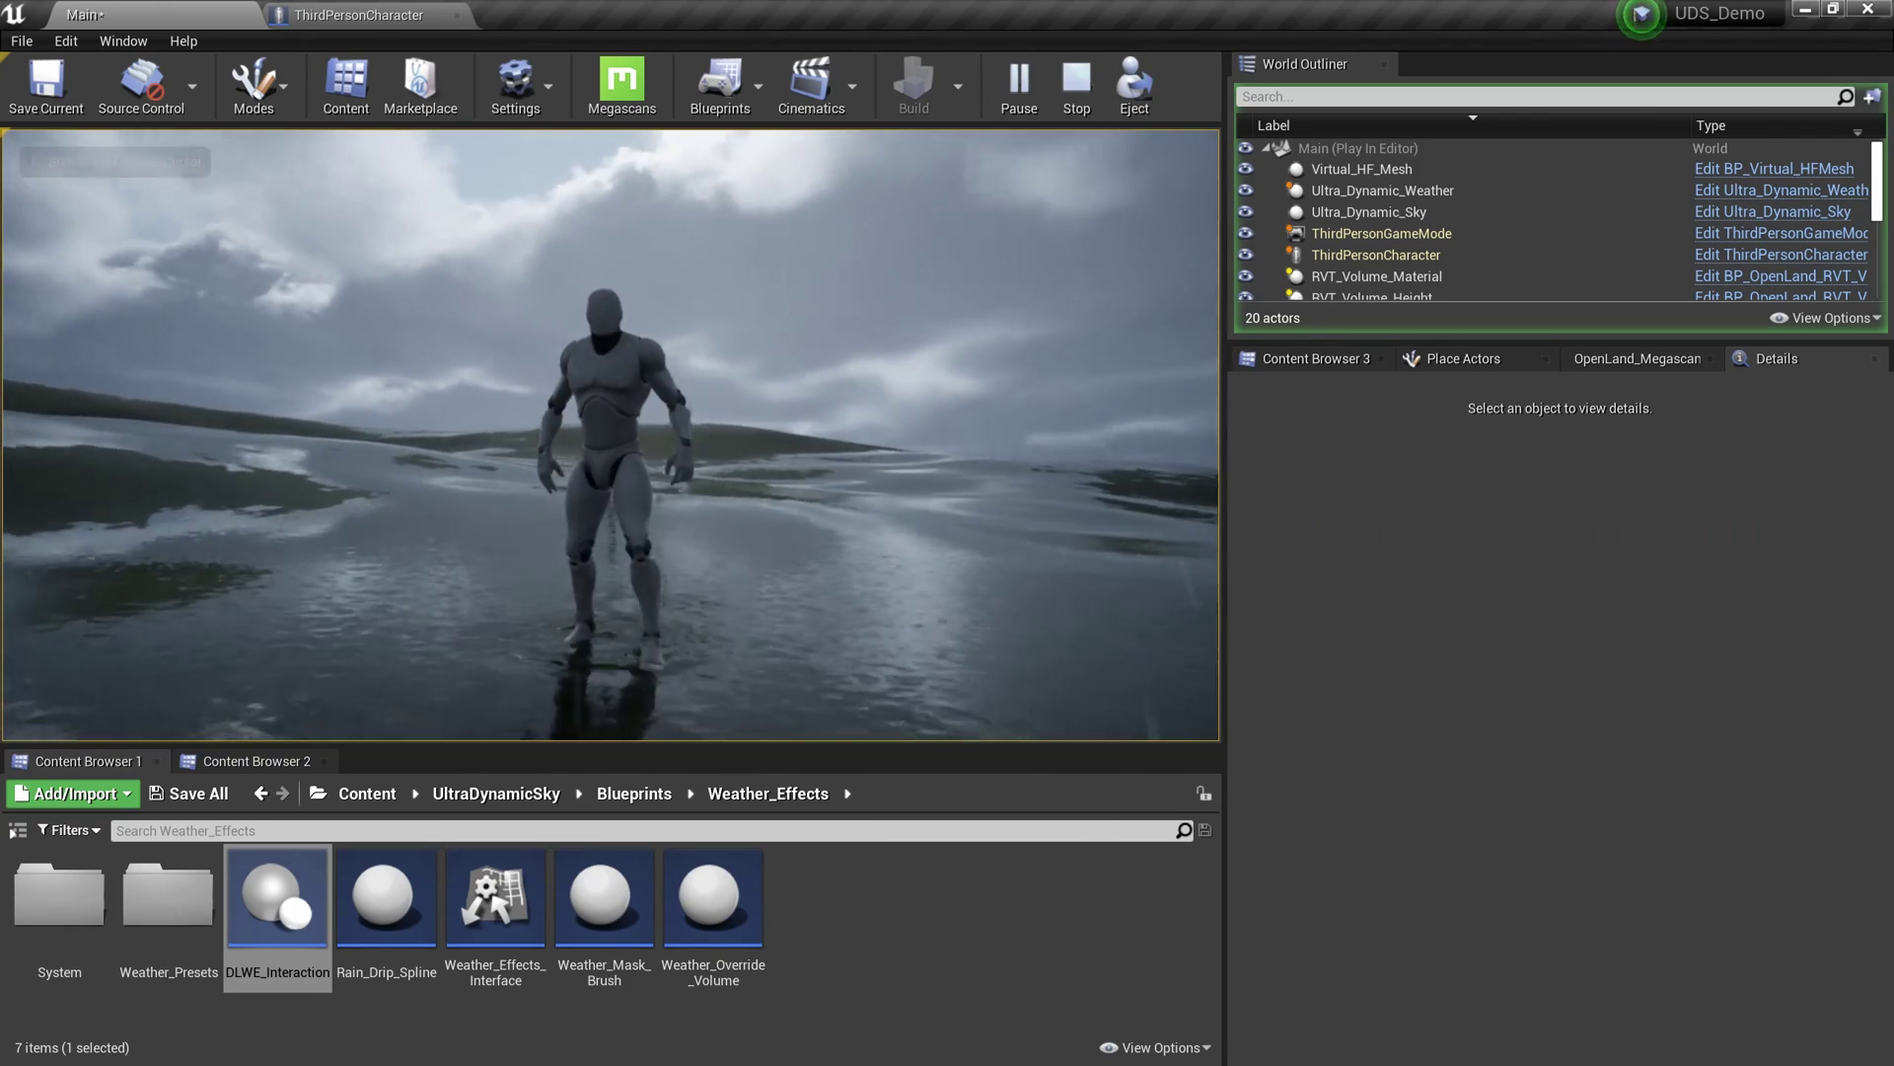
key(w)
key(d)
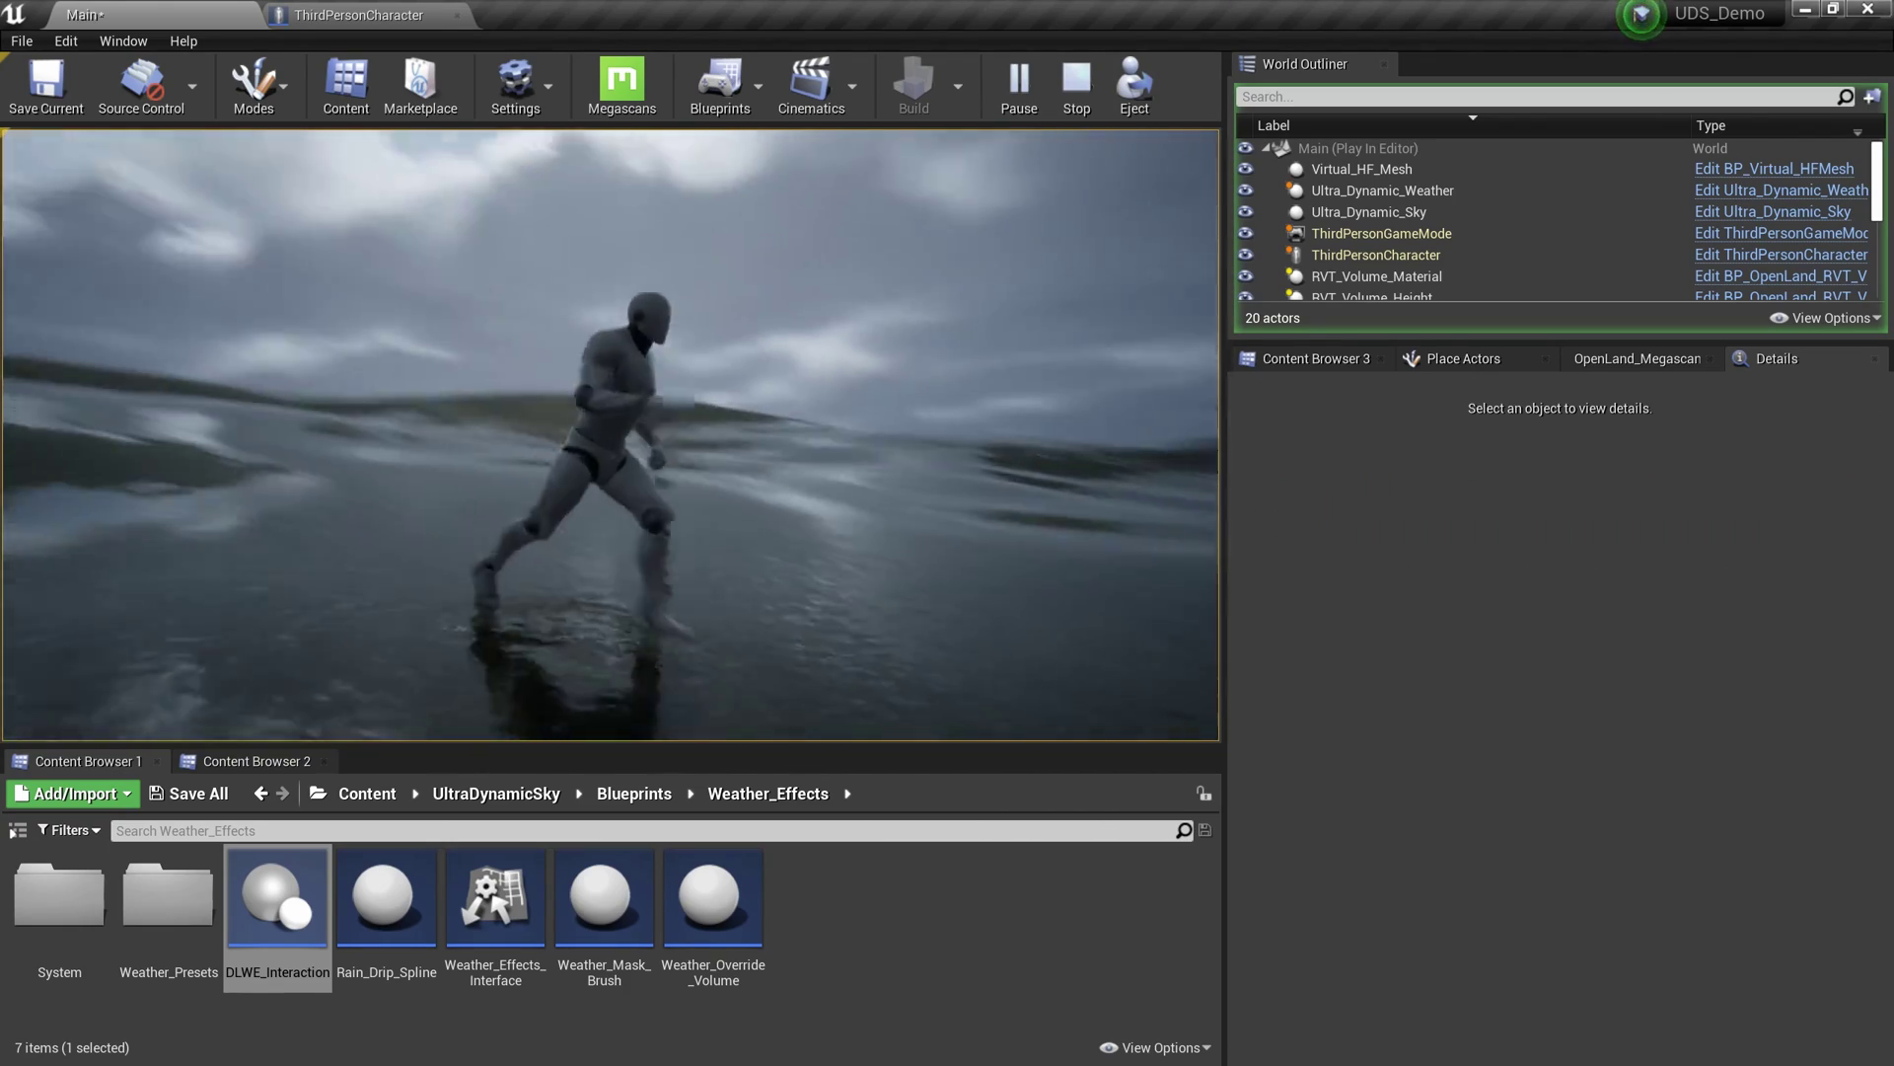
key(s)
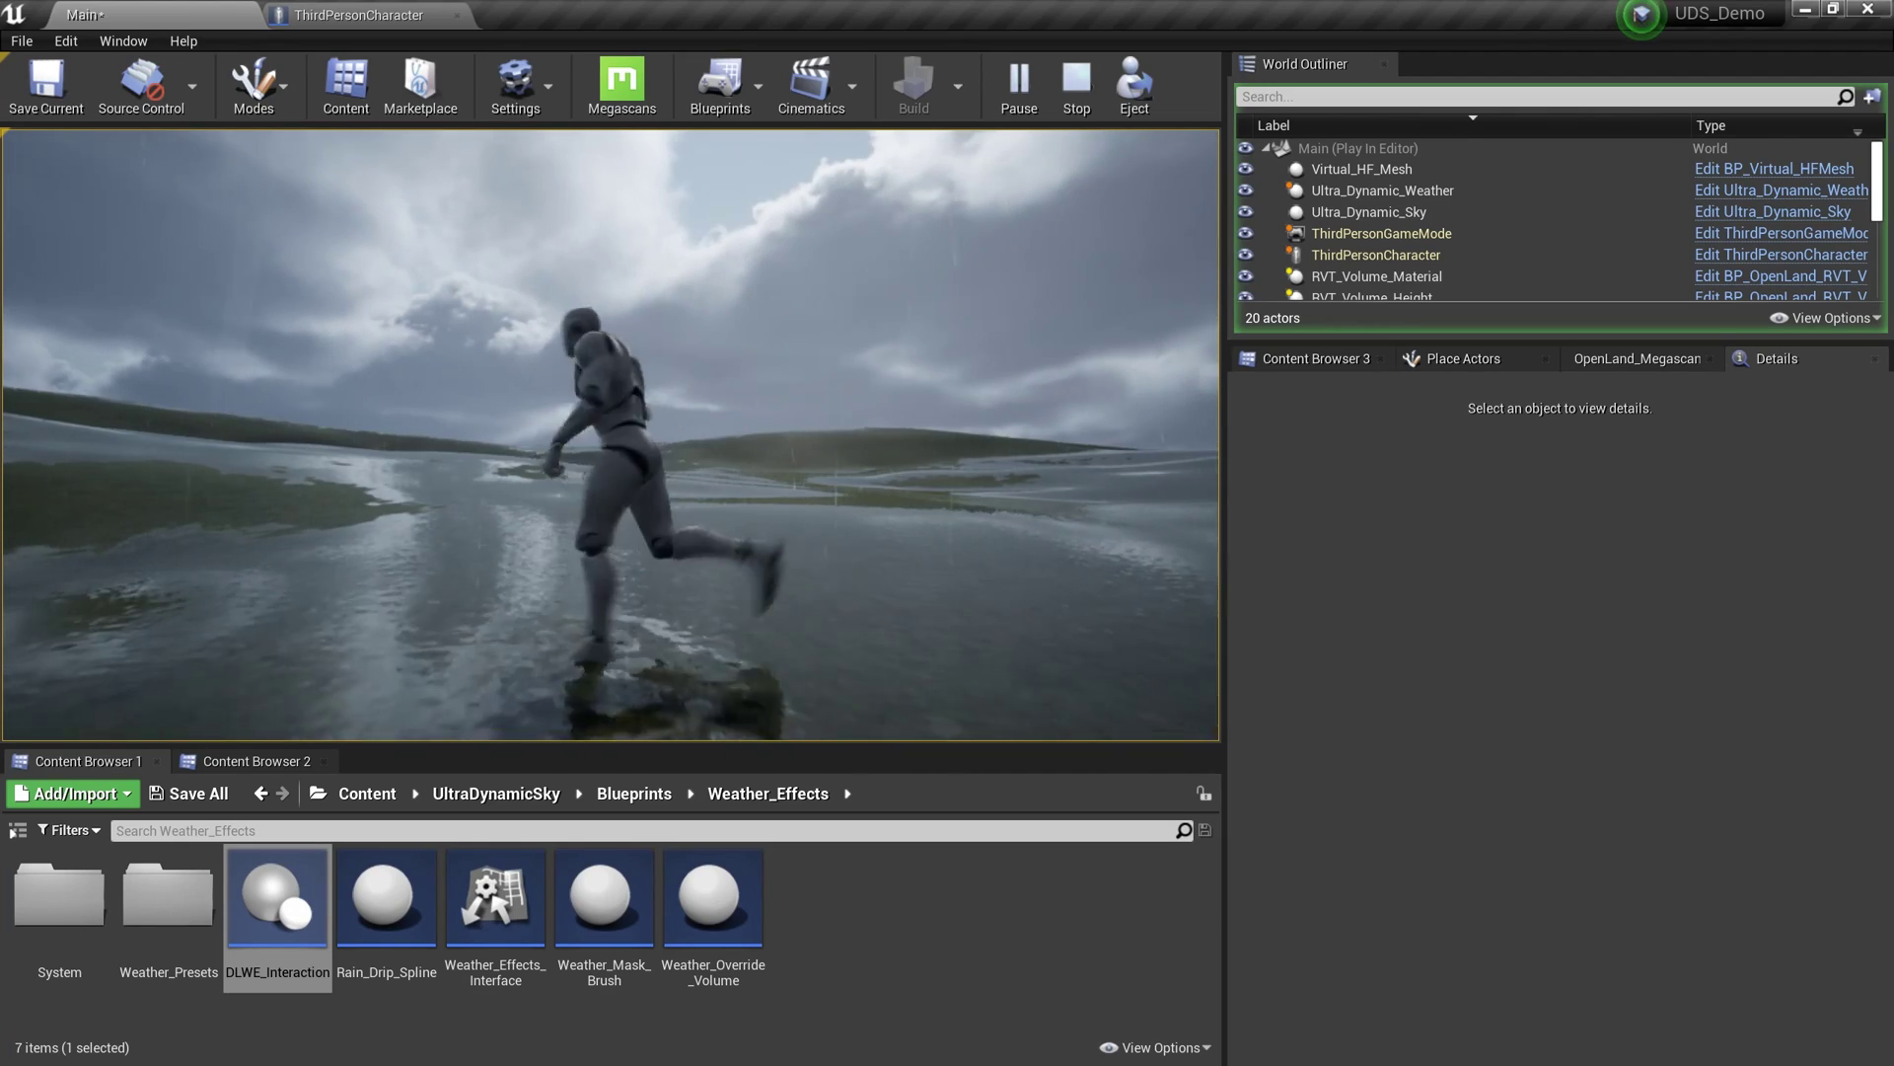
key(Escape)
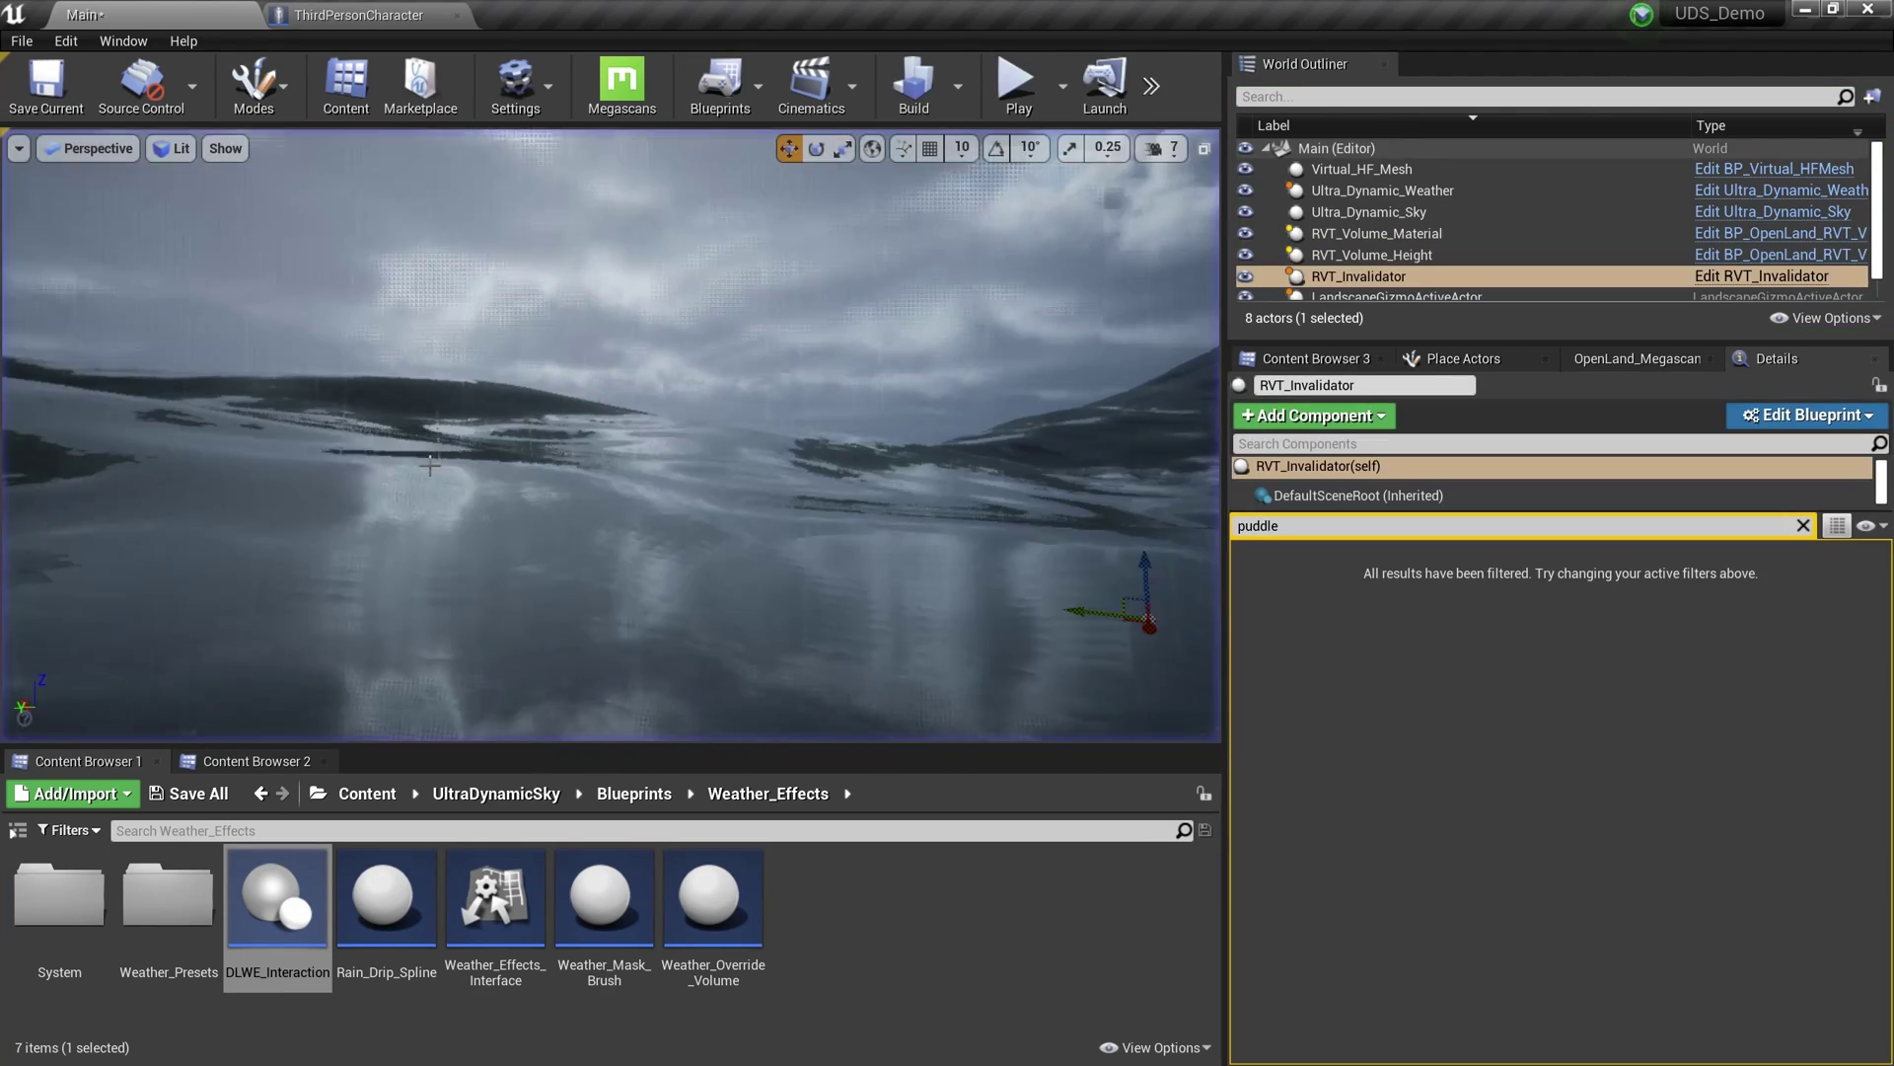
Step: Apply a snow weather preset to Ultra_Dynamic_Weather and lower Cloud Coverage to about 5.7
click(1373, 192)
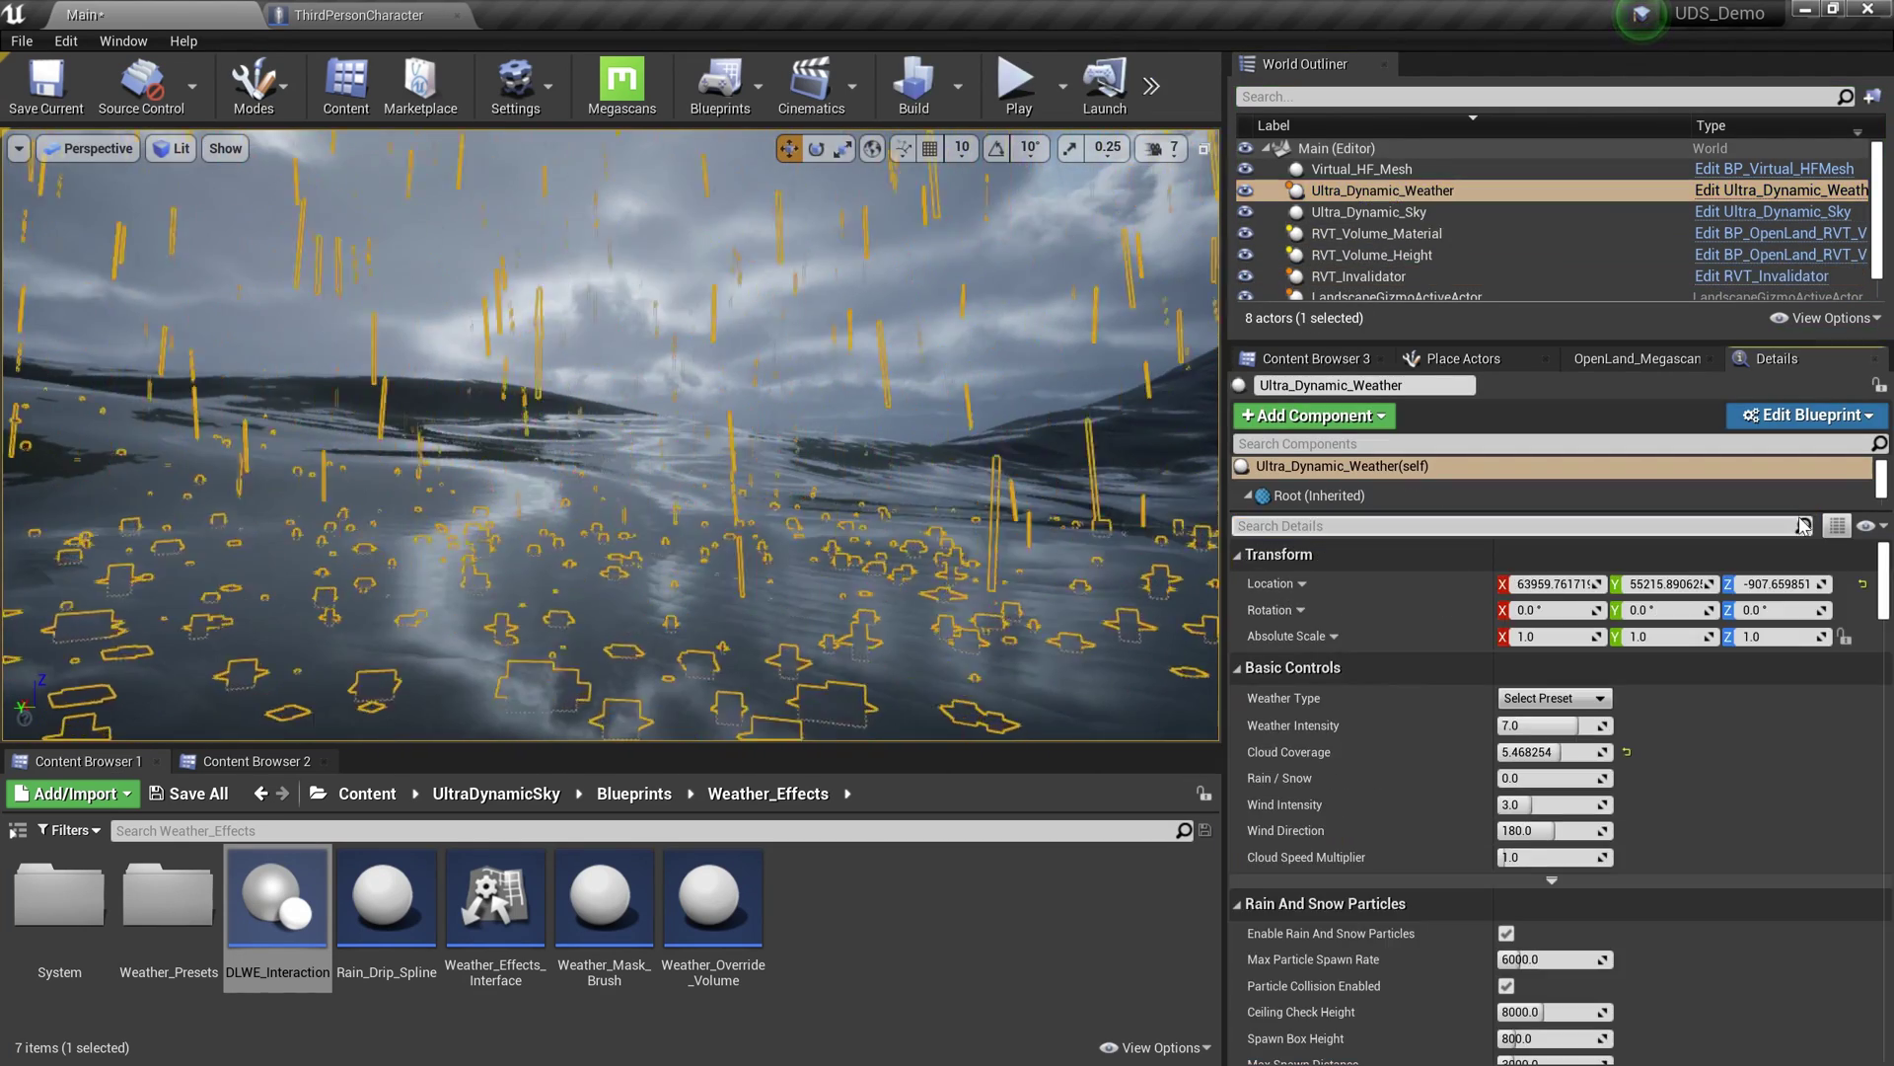
click(1526, 703)
click(1536, 843)
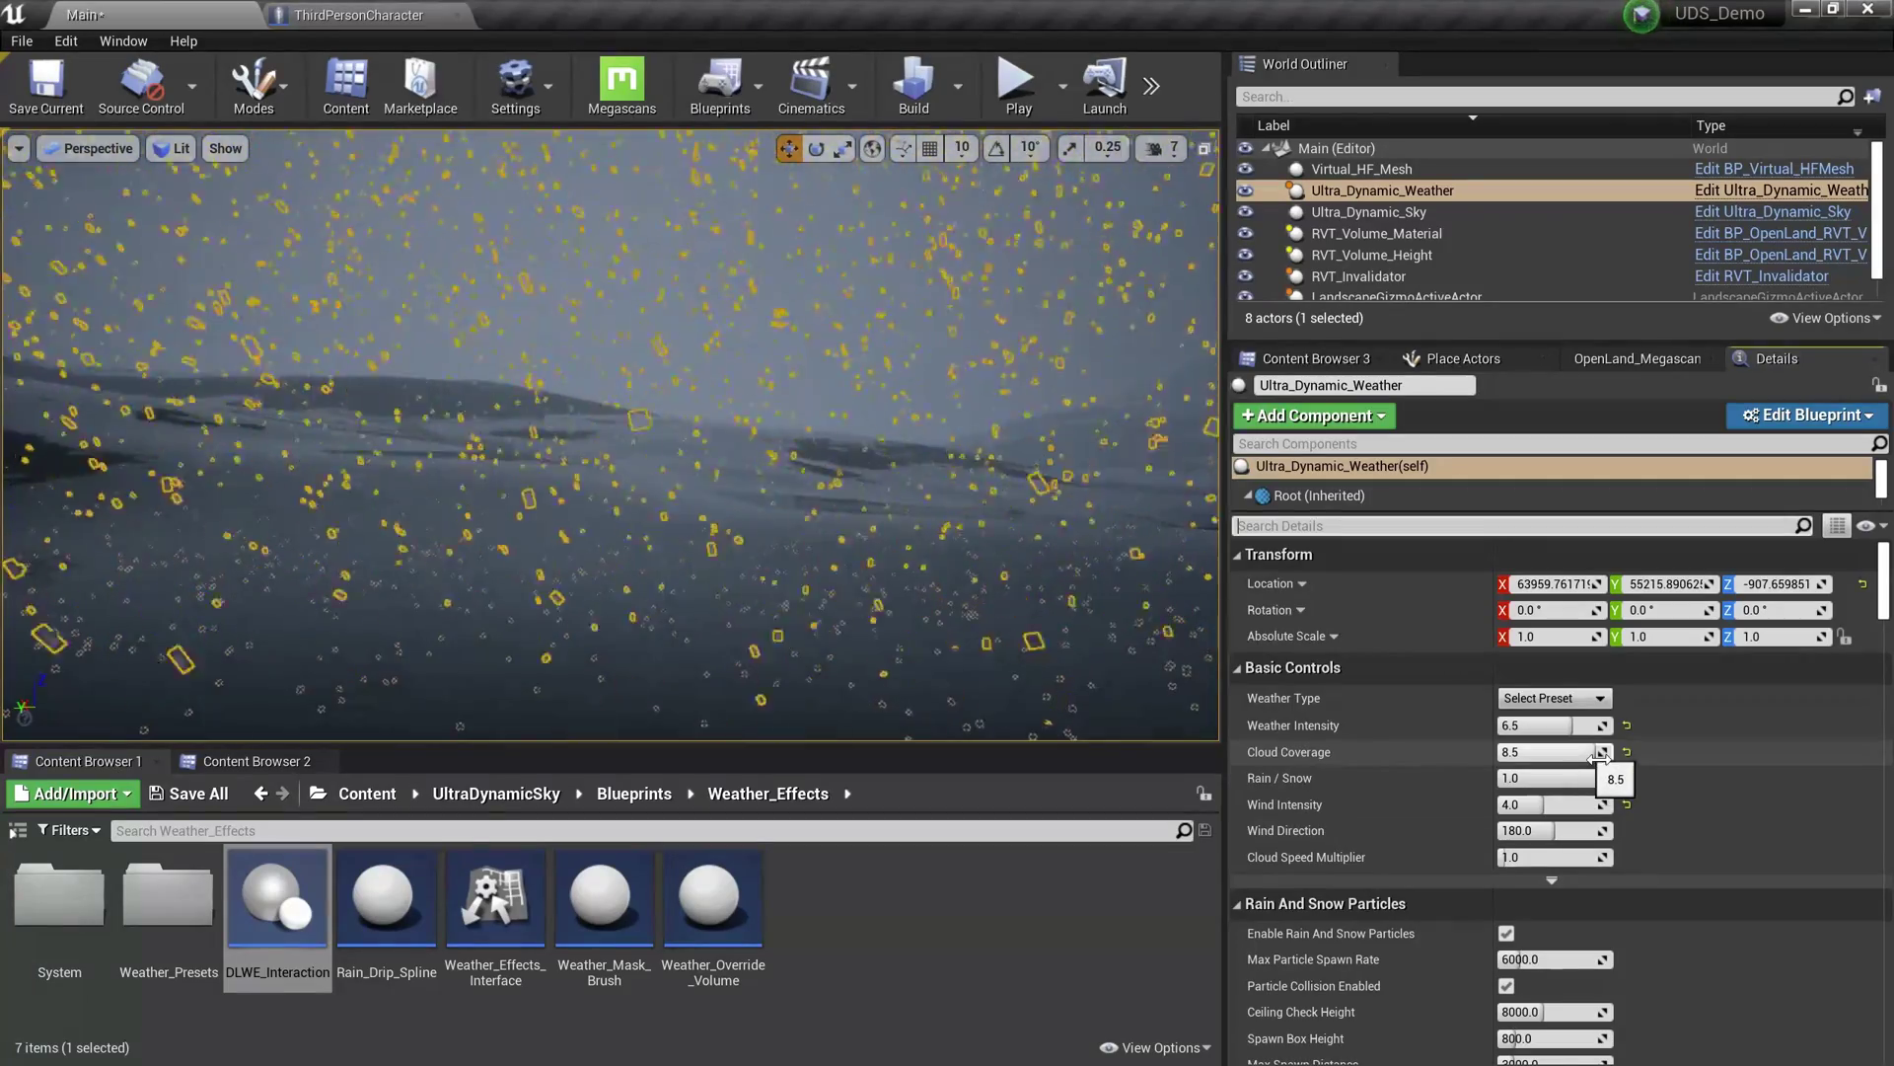
drag(1584, 751, 1563, 752)
right_drag(1026, 493, 1164, 493)
right_drag(700, 454, 671, 483)
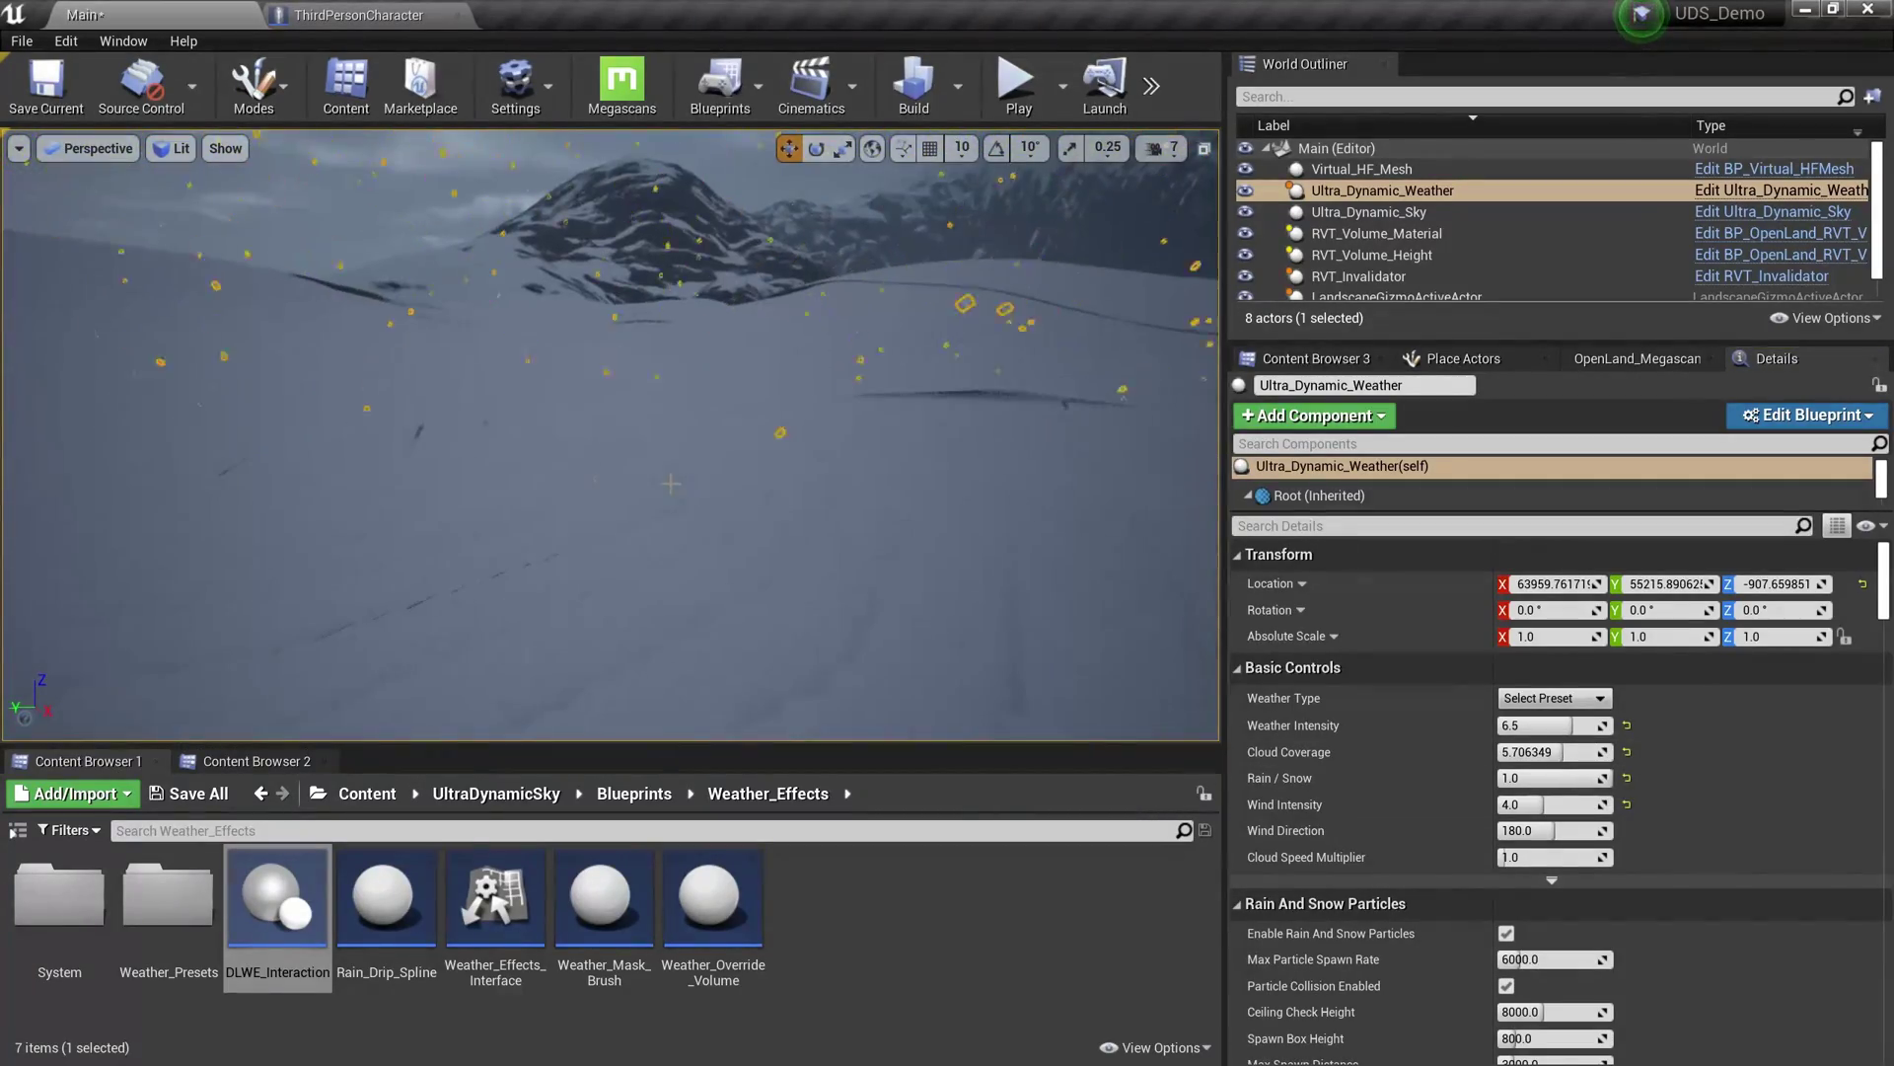
scroll(910, 475, up, 3)
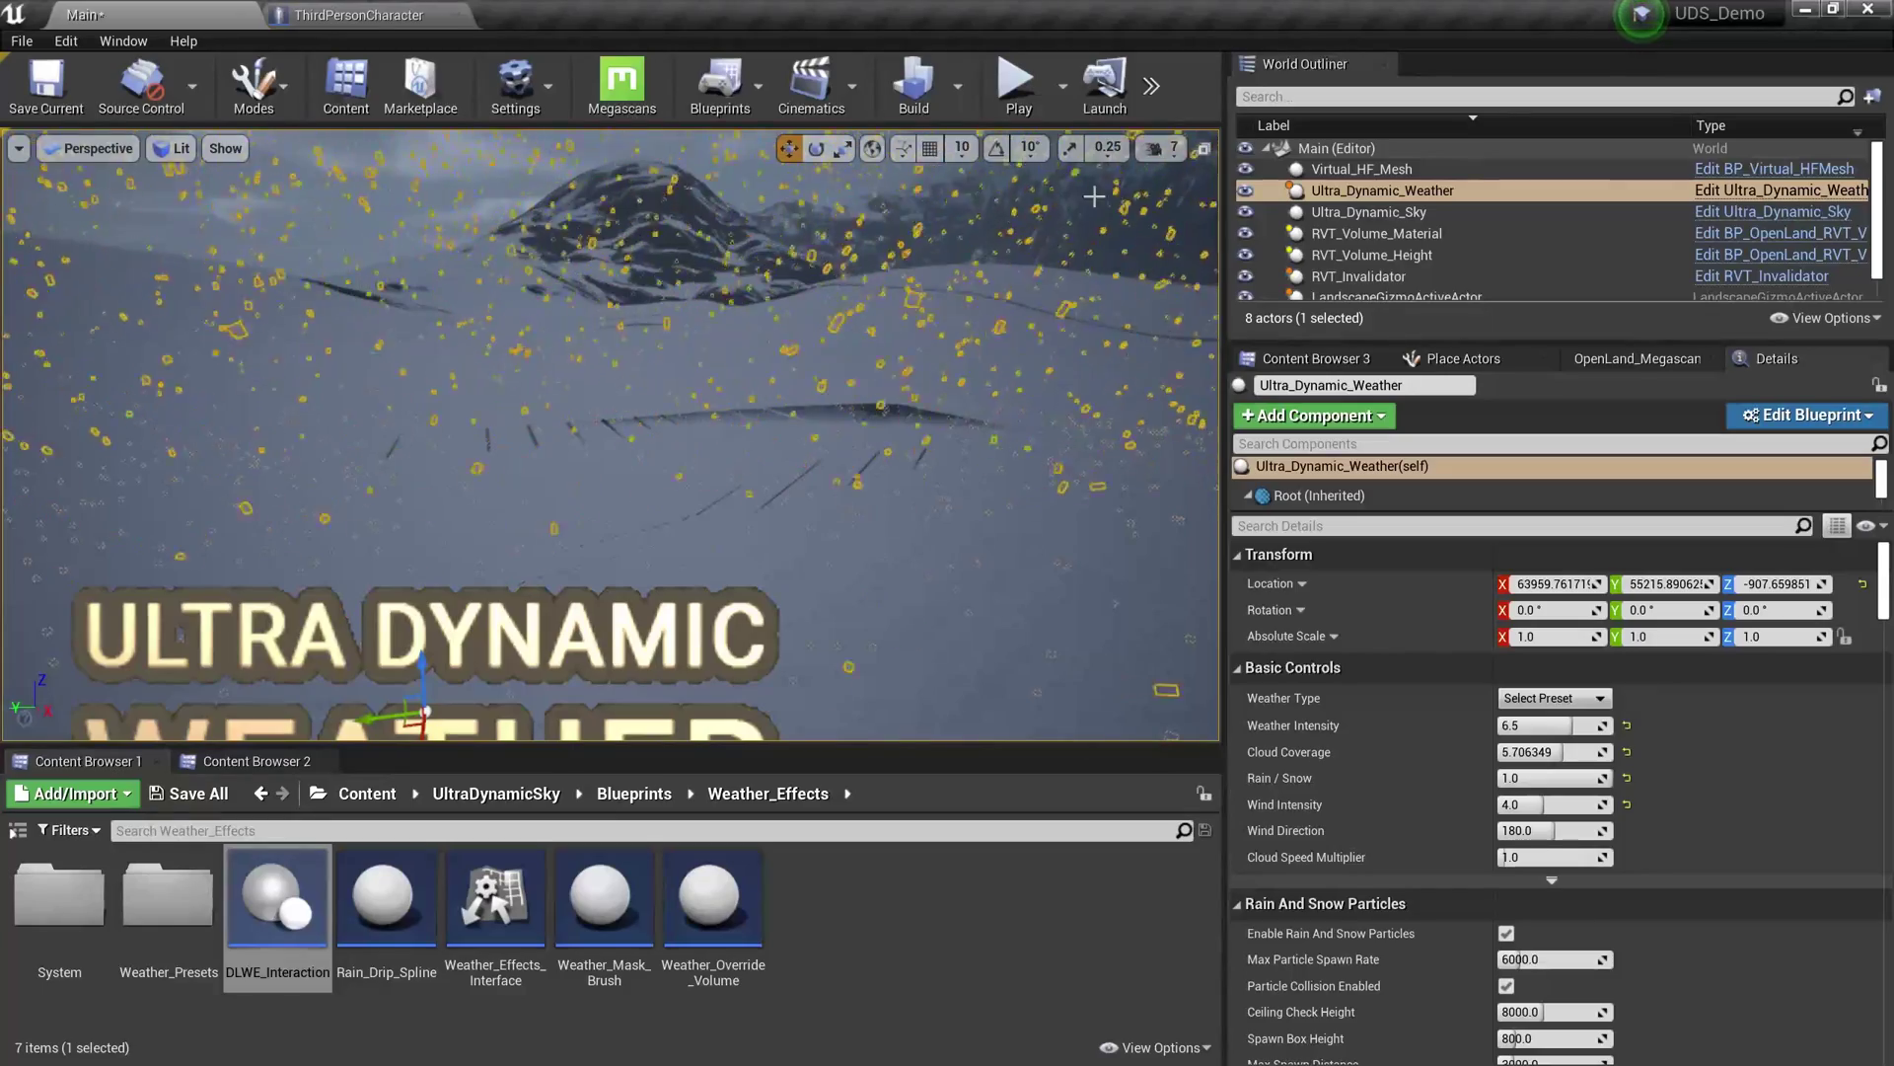
Step: Invalidate all runtime virtual textures with RVT_Invalidator to refresh the snowy landscape
click(1370, 276)
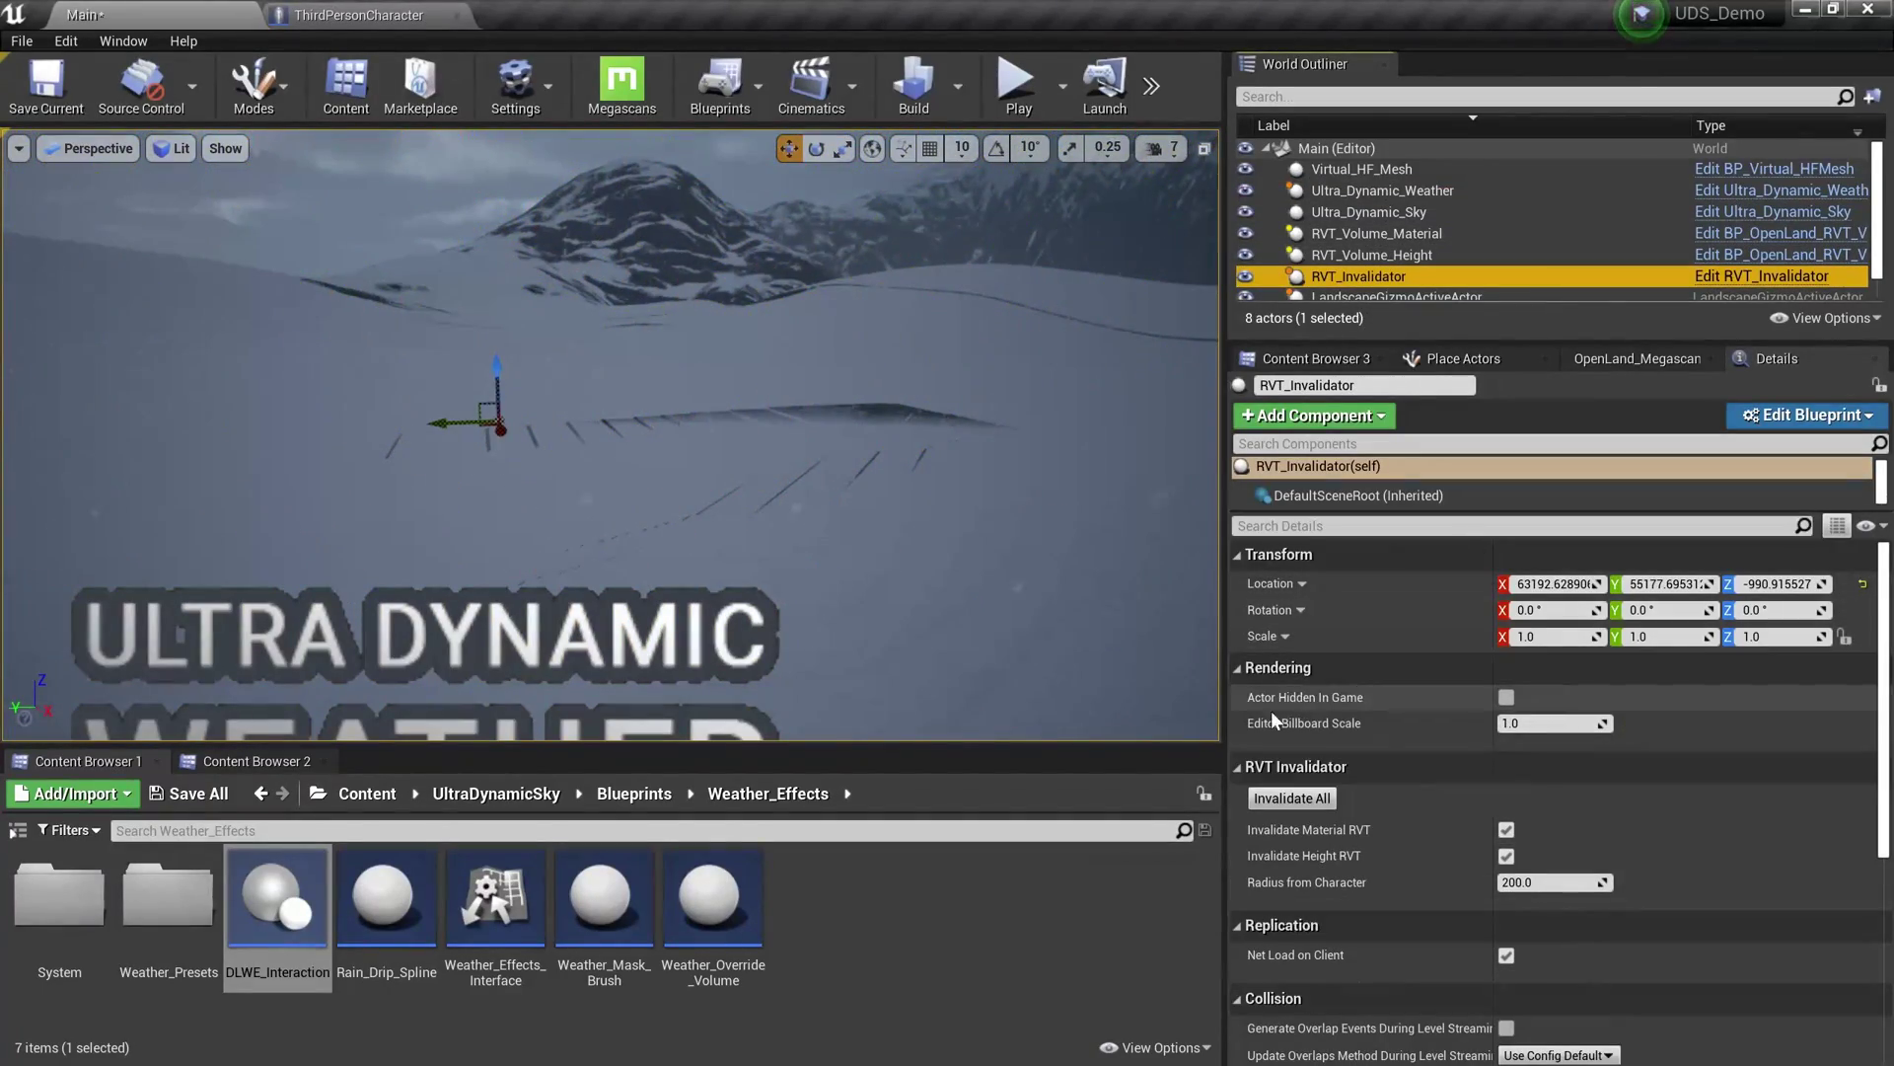
click(1262, 798)
right_drag(866, 464, 748, 481)
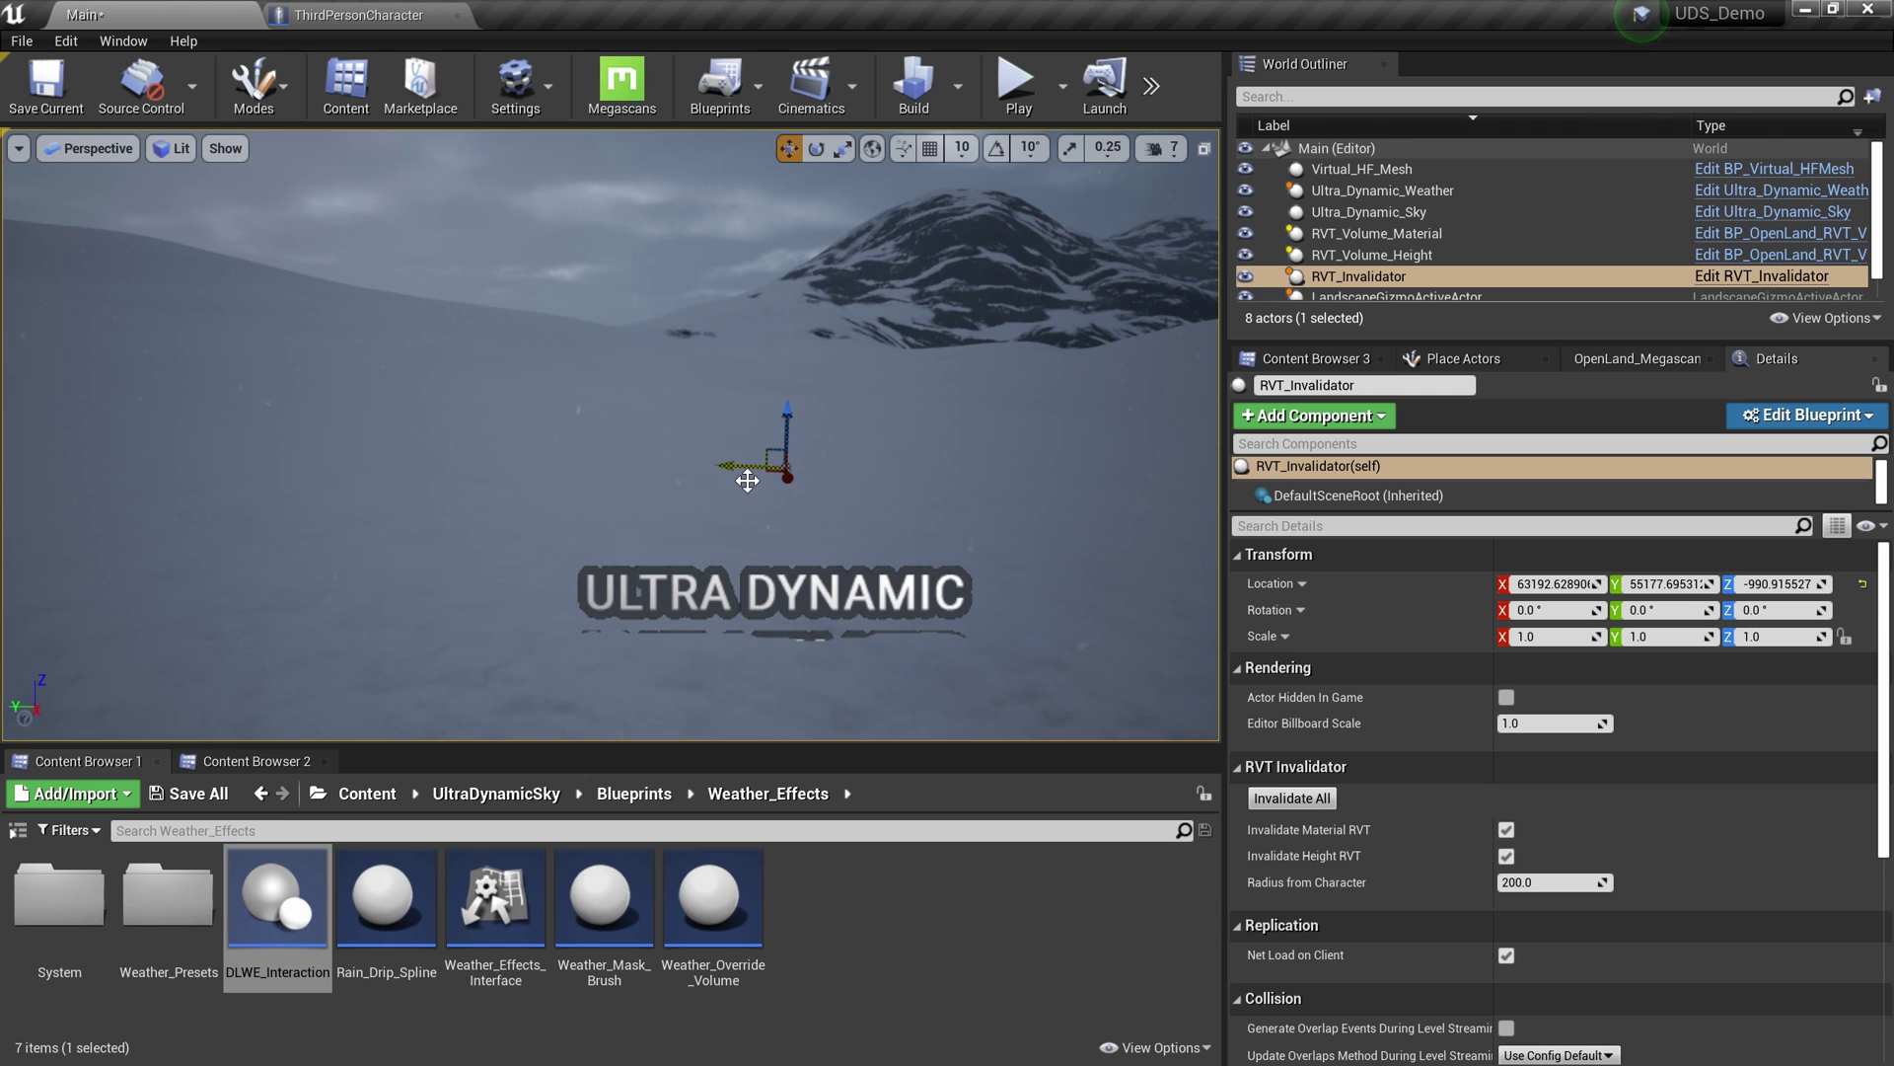
Step: Play-test the snow-covered landscape, running the character around to check the footprints, and stop
key(alt+p)
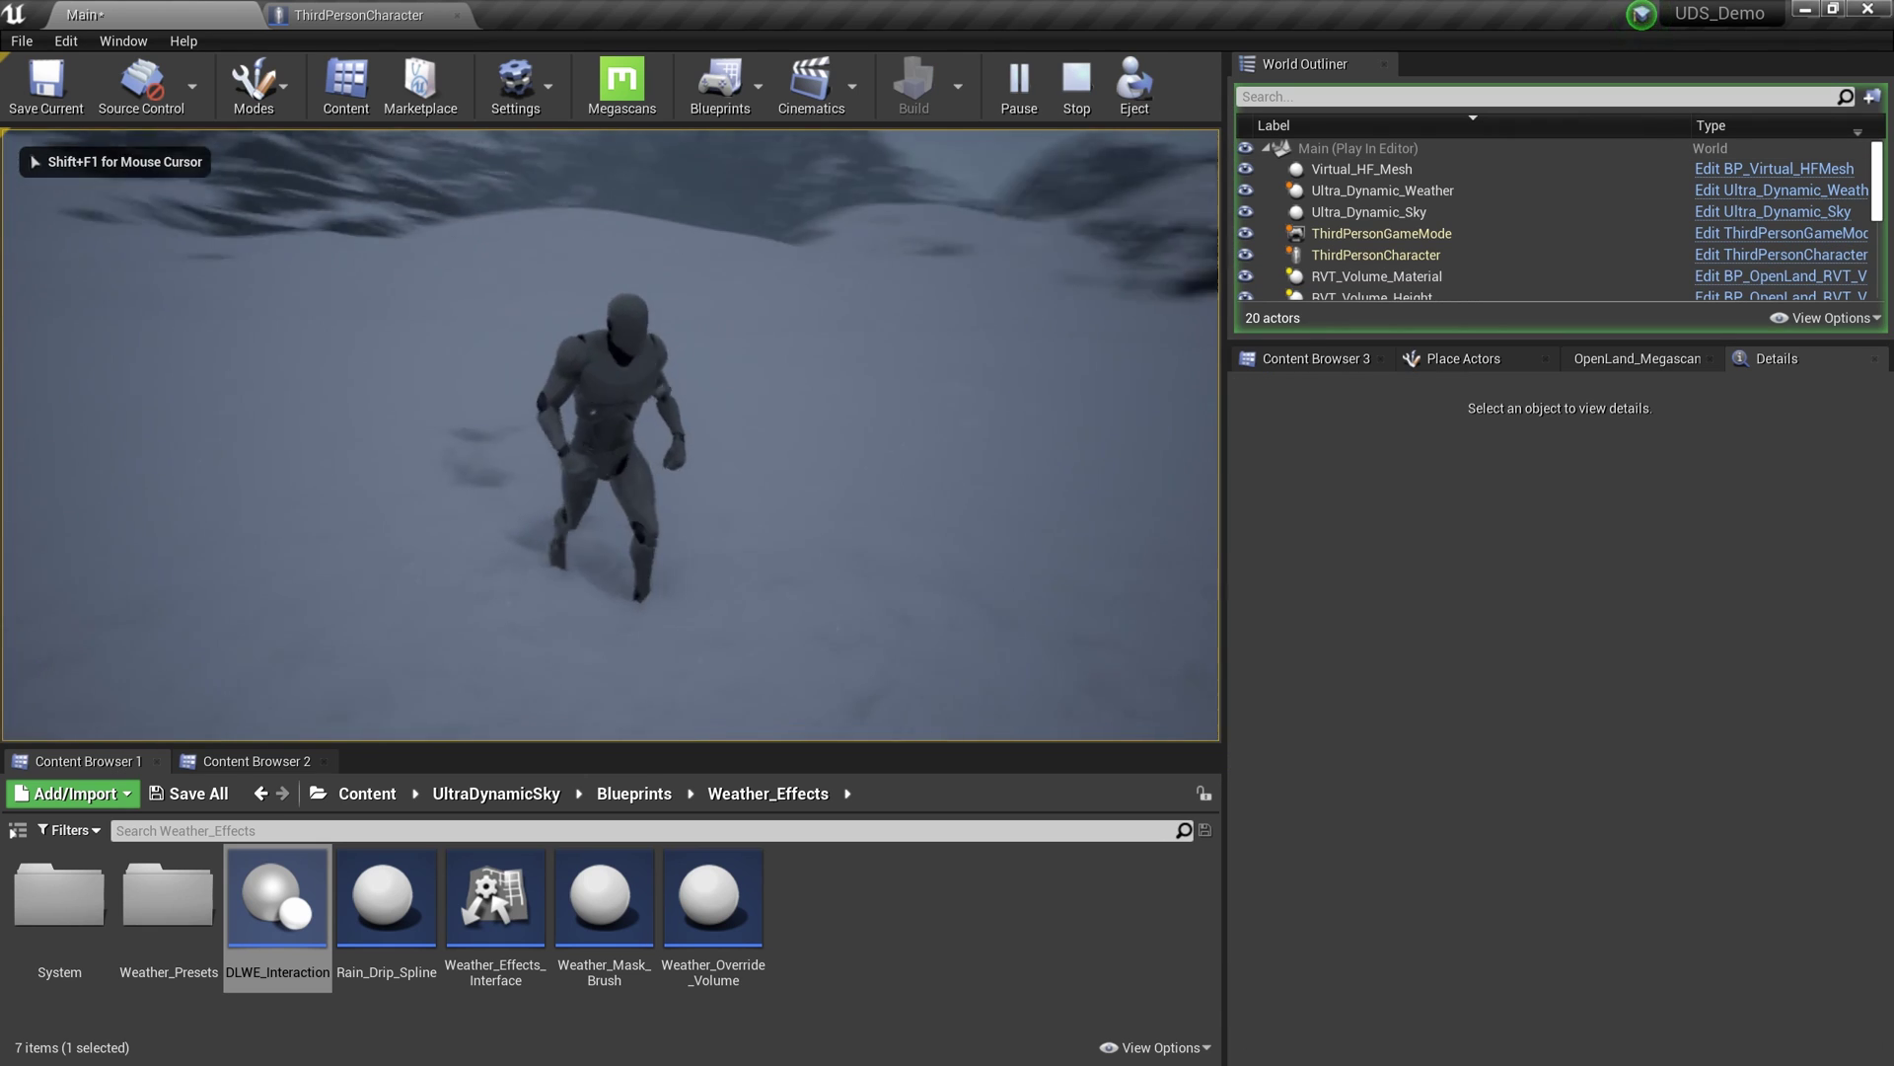
key(w)
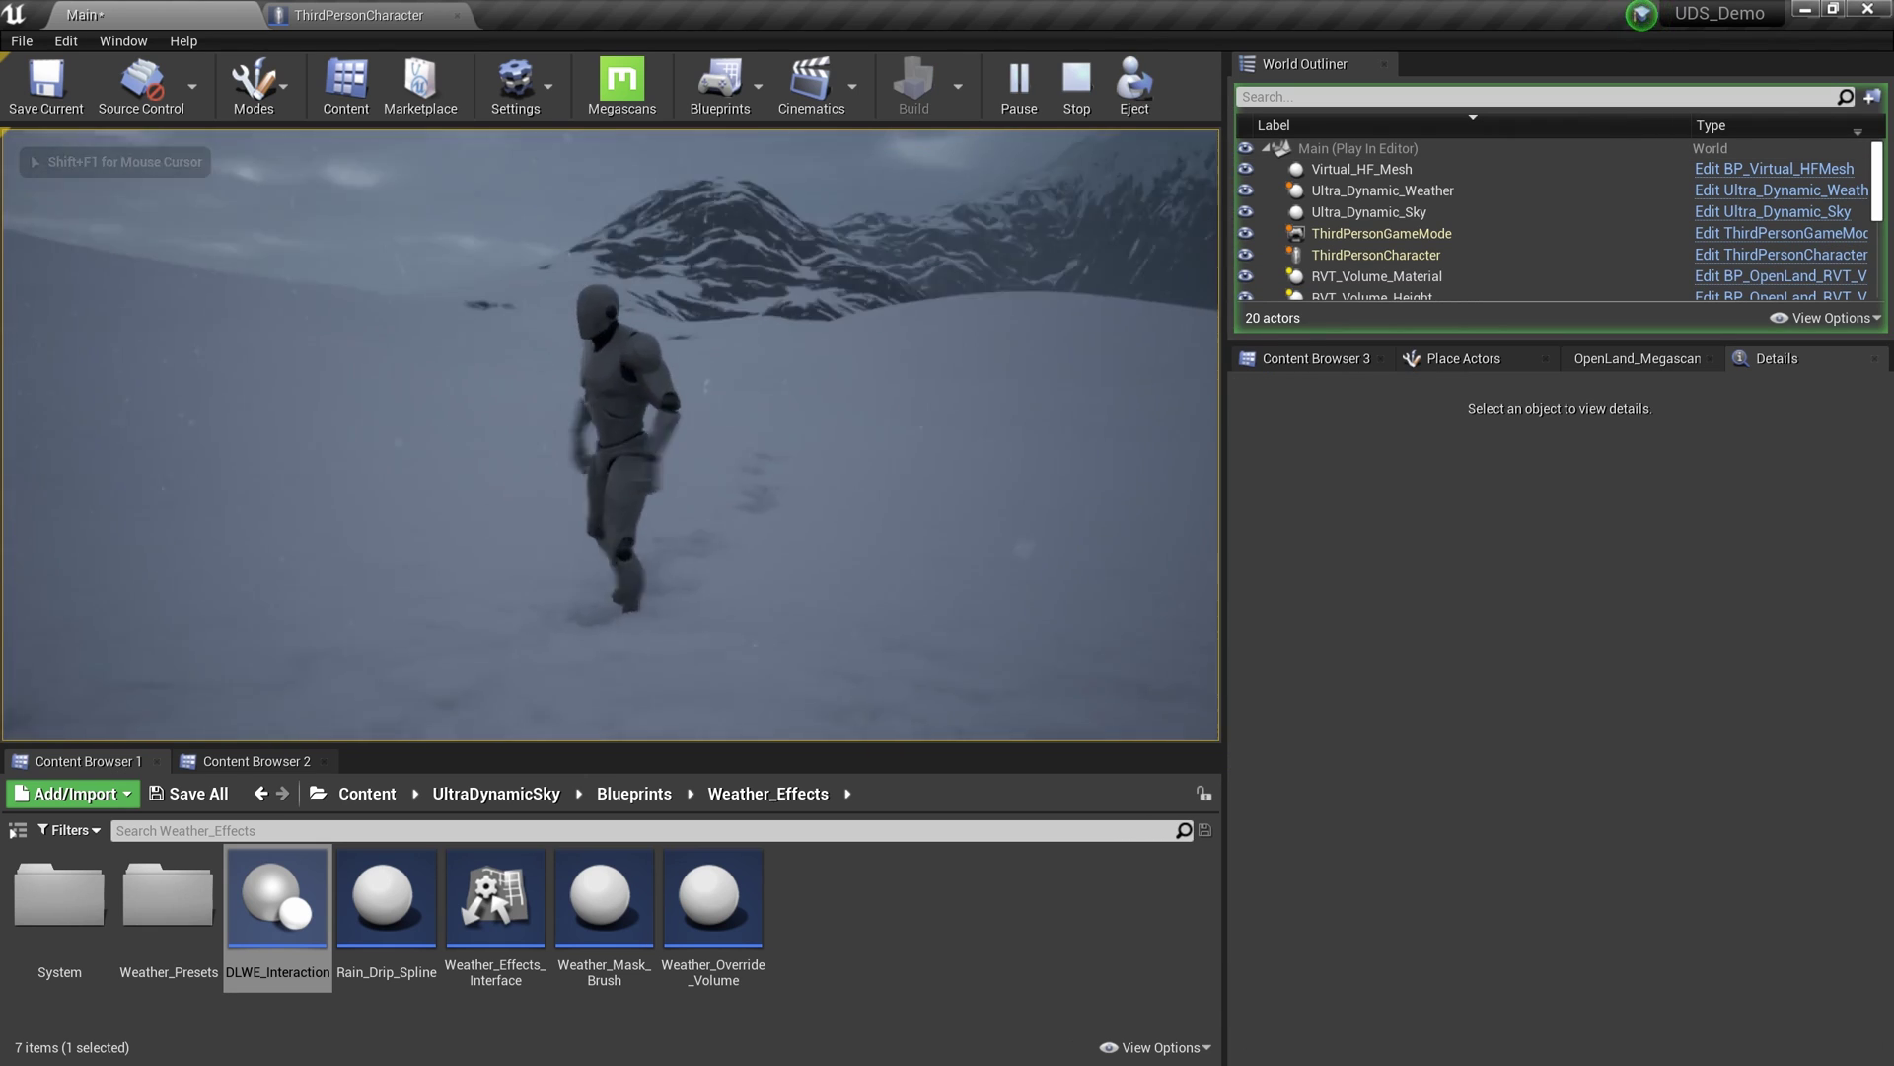
key(s)
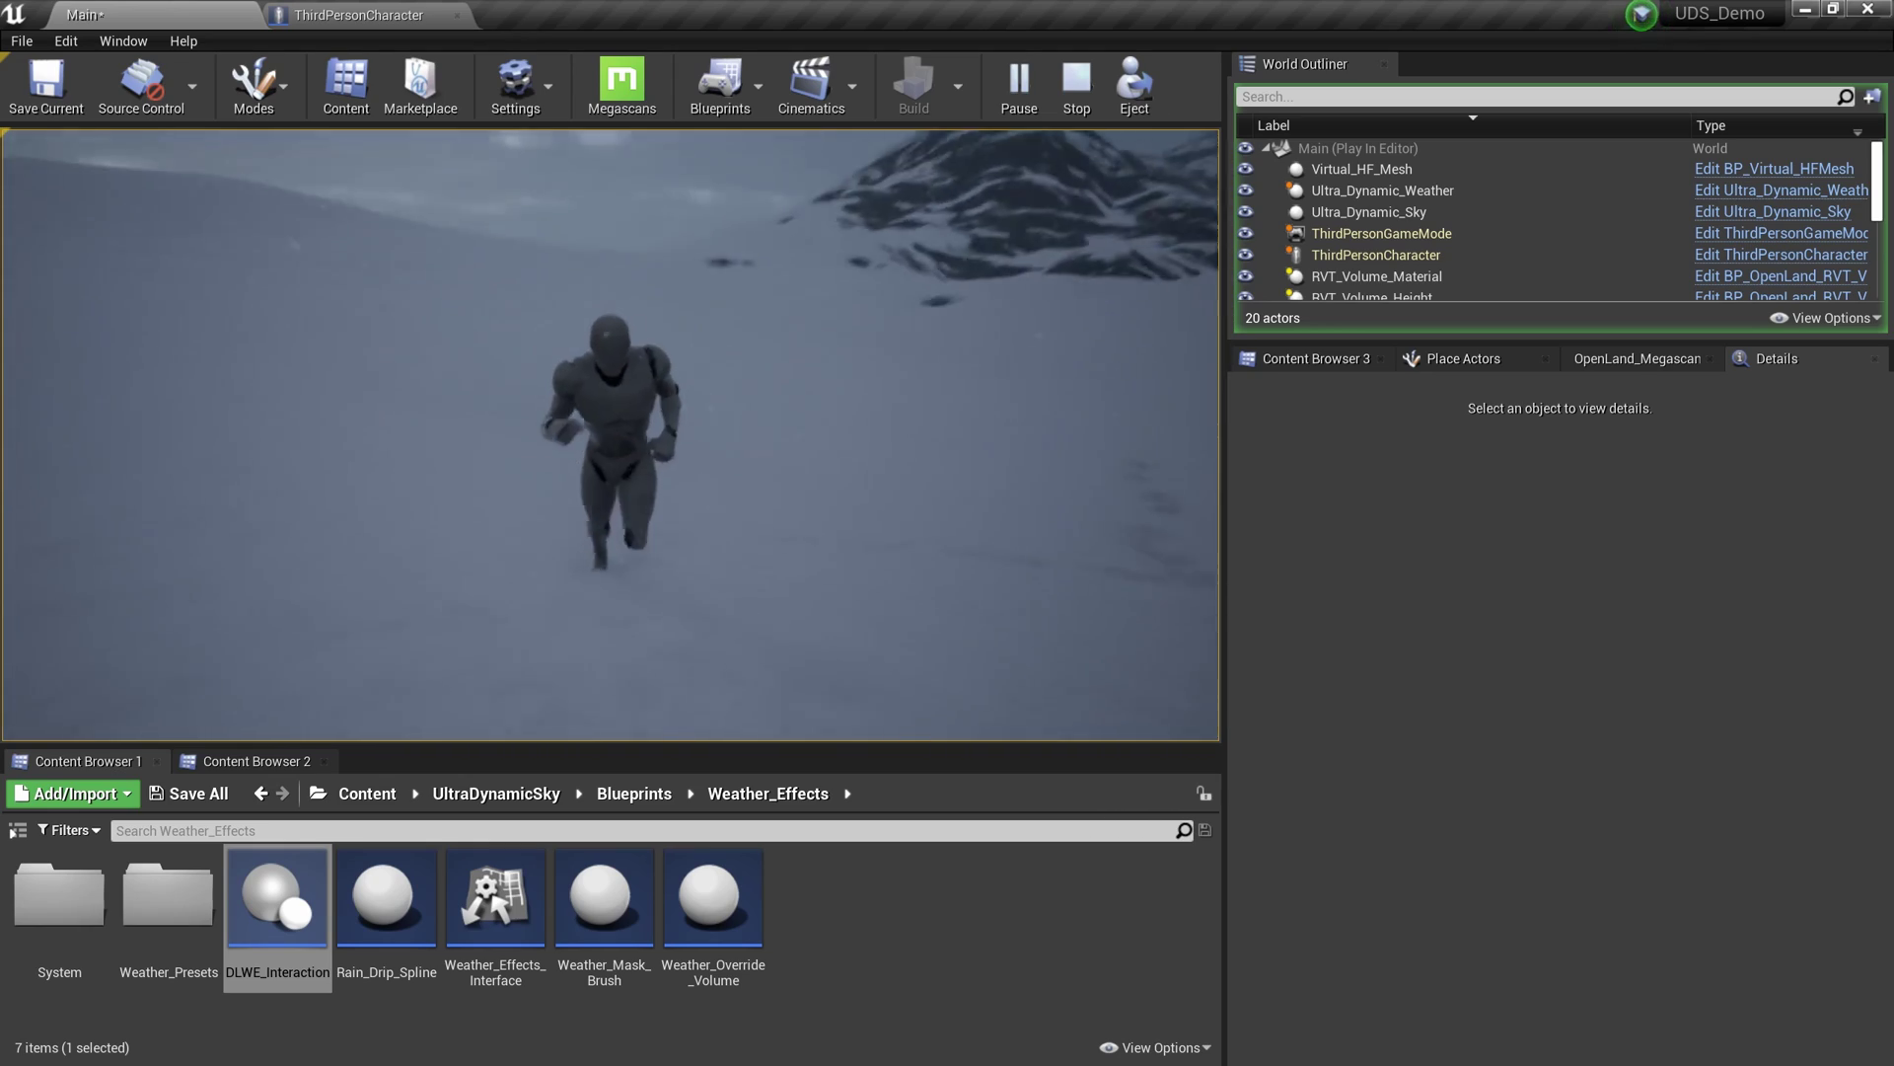
key(d)
key(s)
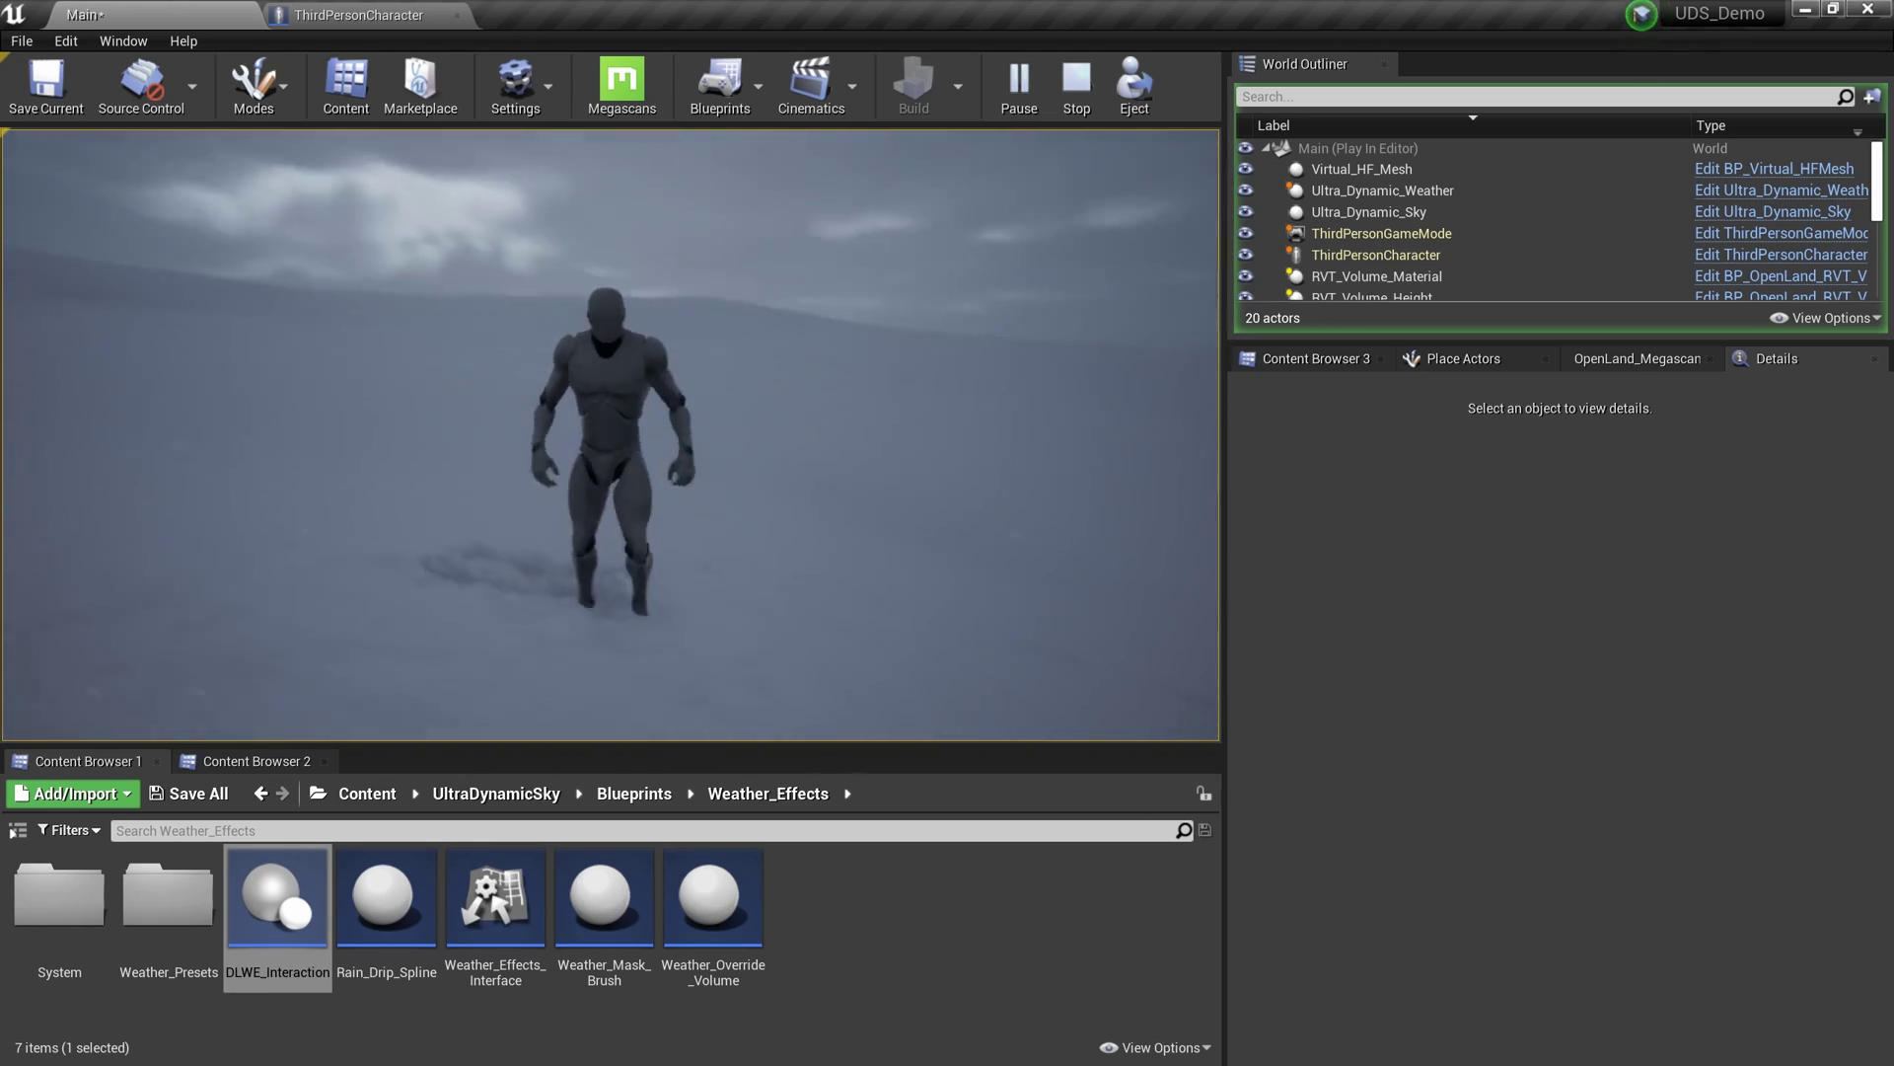
key(Escape)
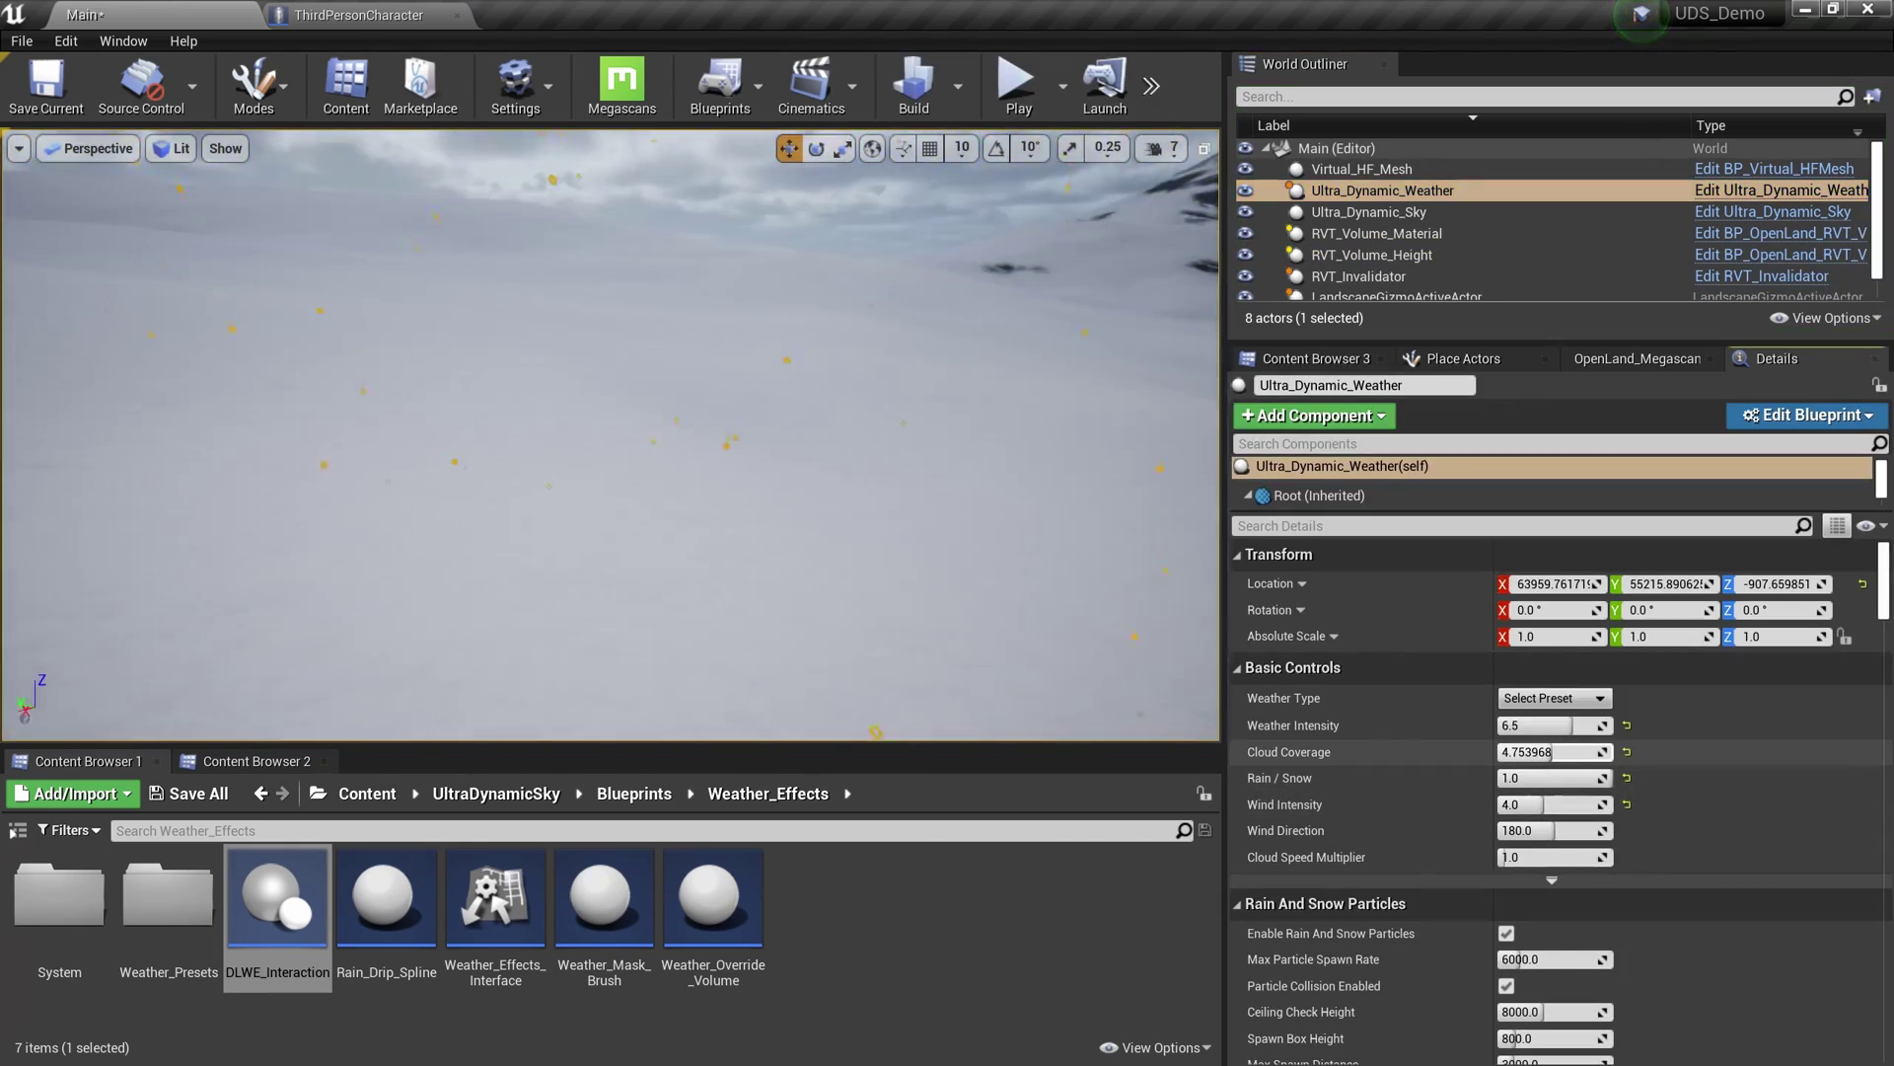
Step: Play-test the snowy landscape, running the character in several directions and viewing the snow deformation in wireframe, and stop
key(alt+p)
key(w)
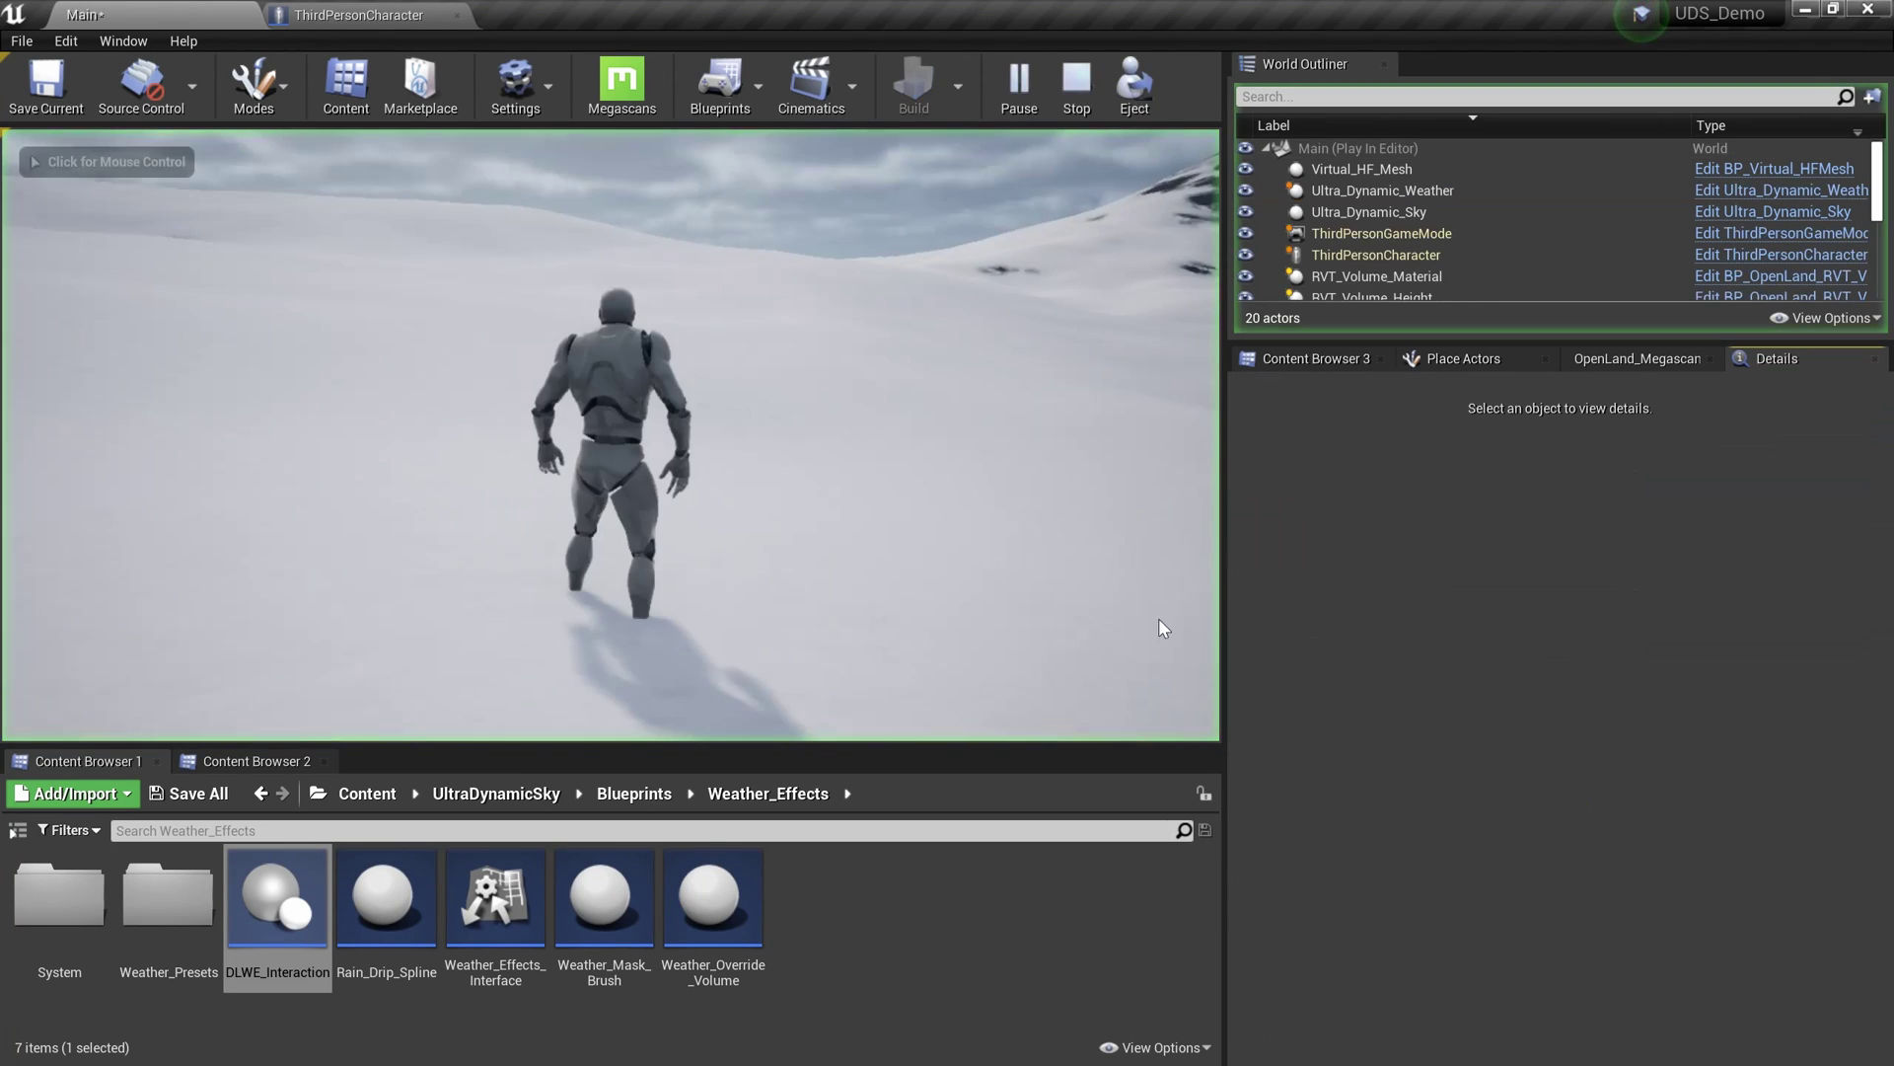
key(a)
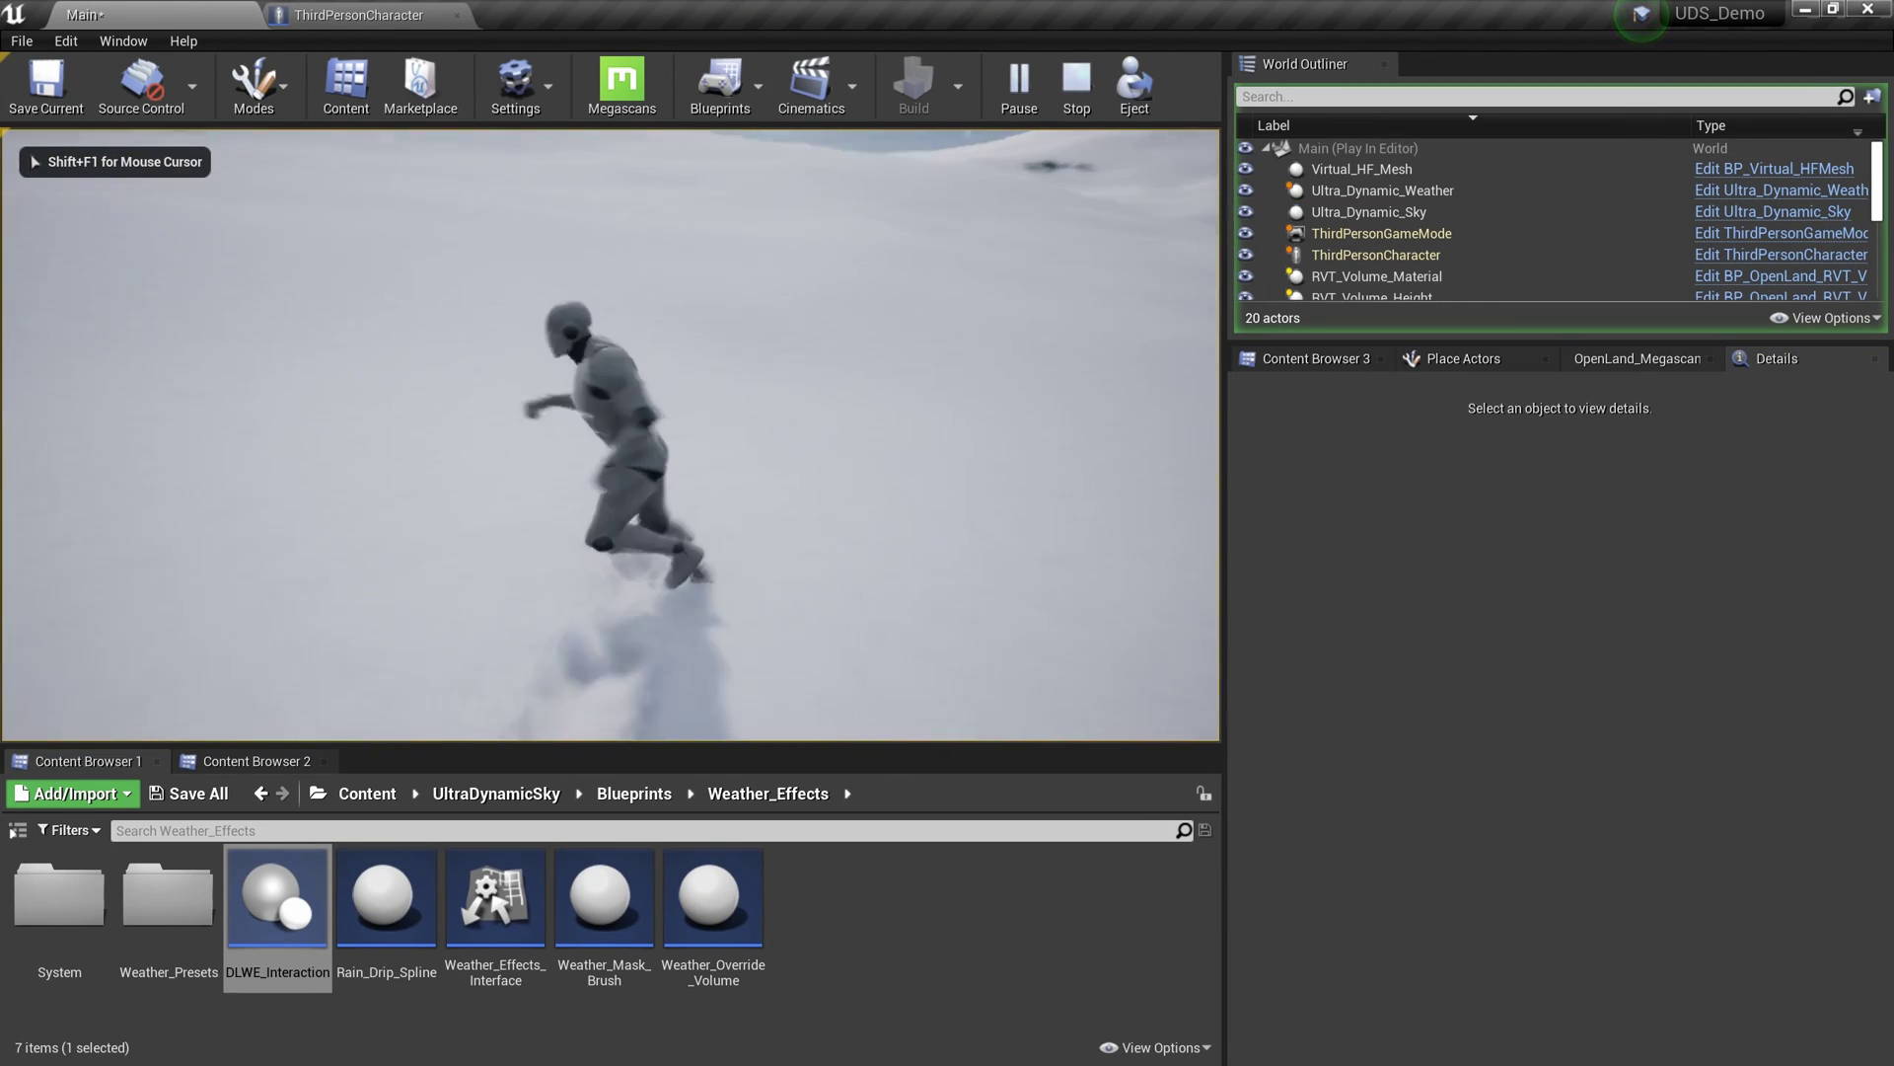
key(s)
key(d)
key(s)
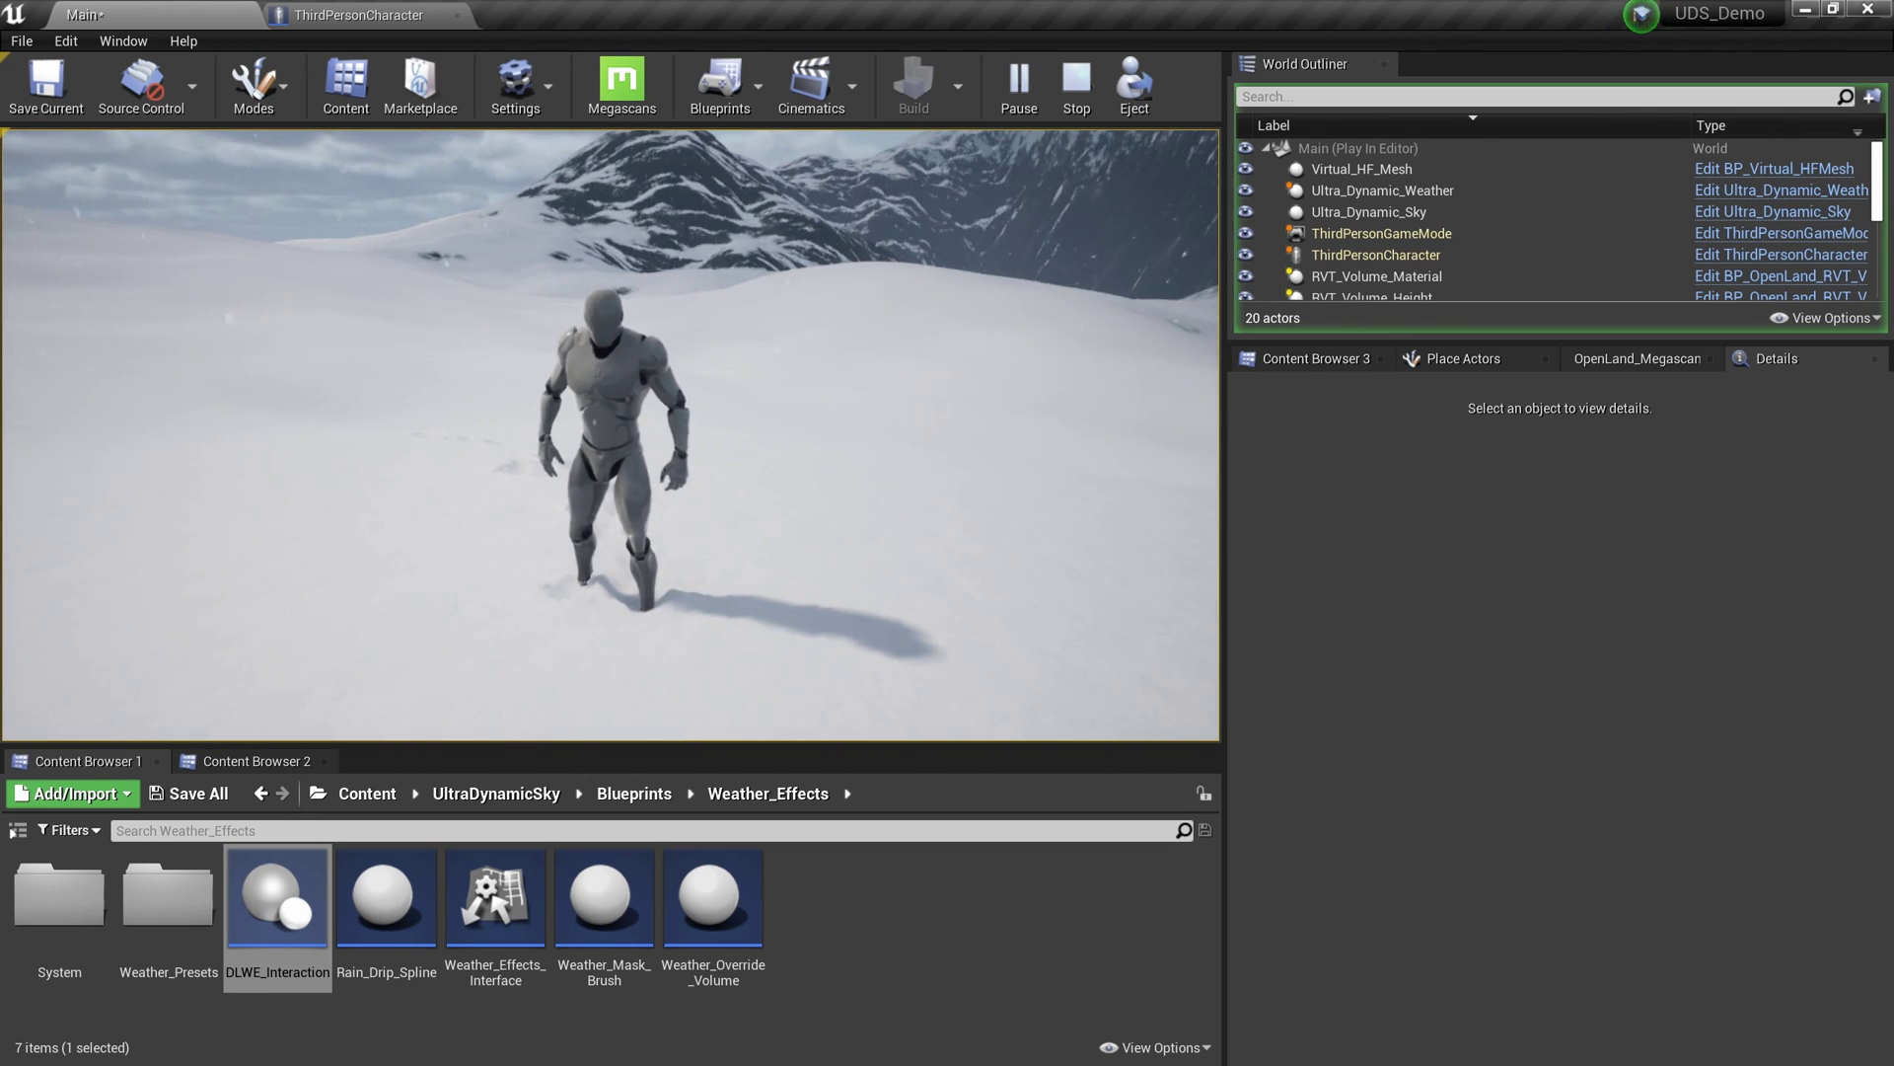
key(F1)
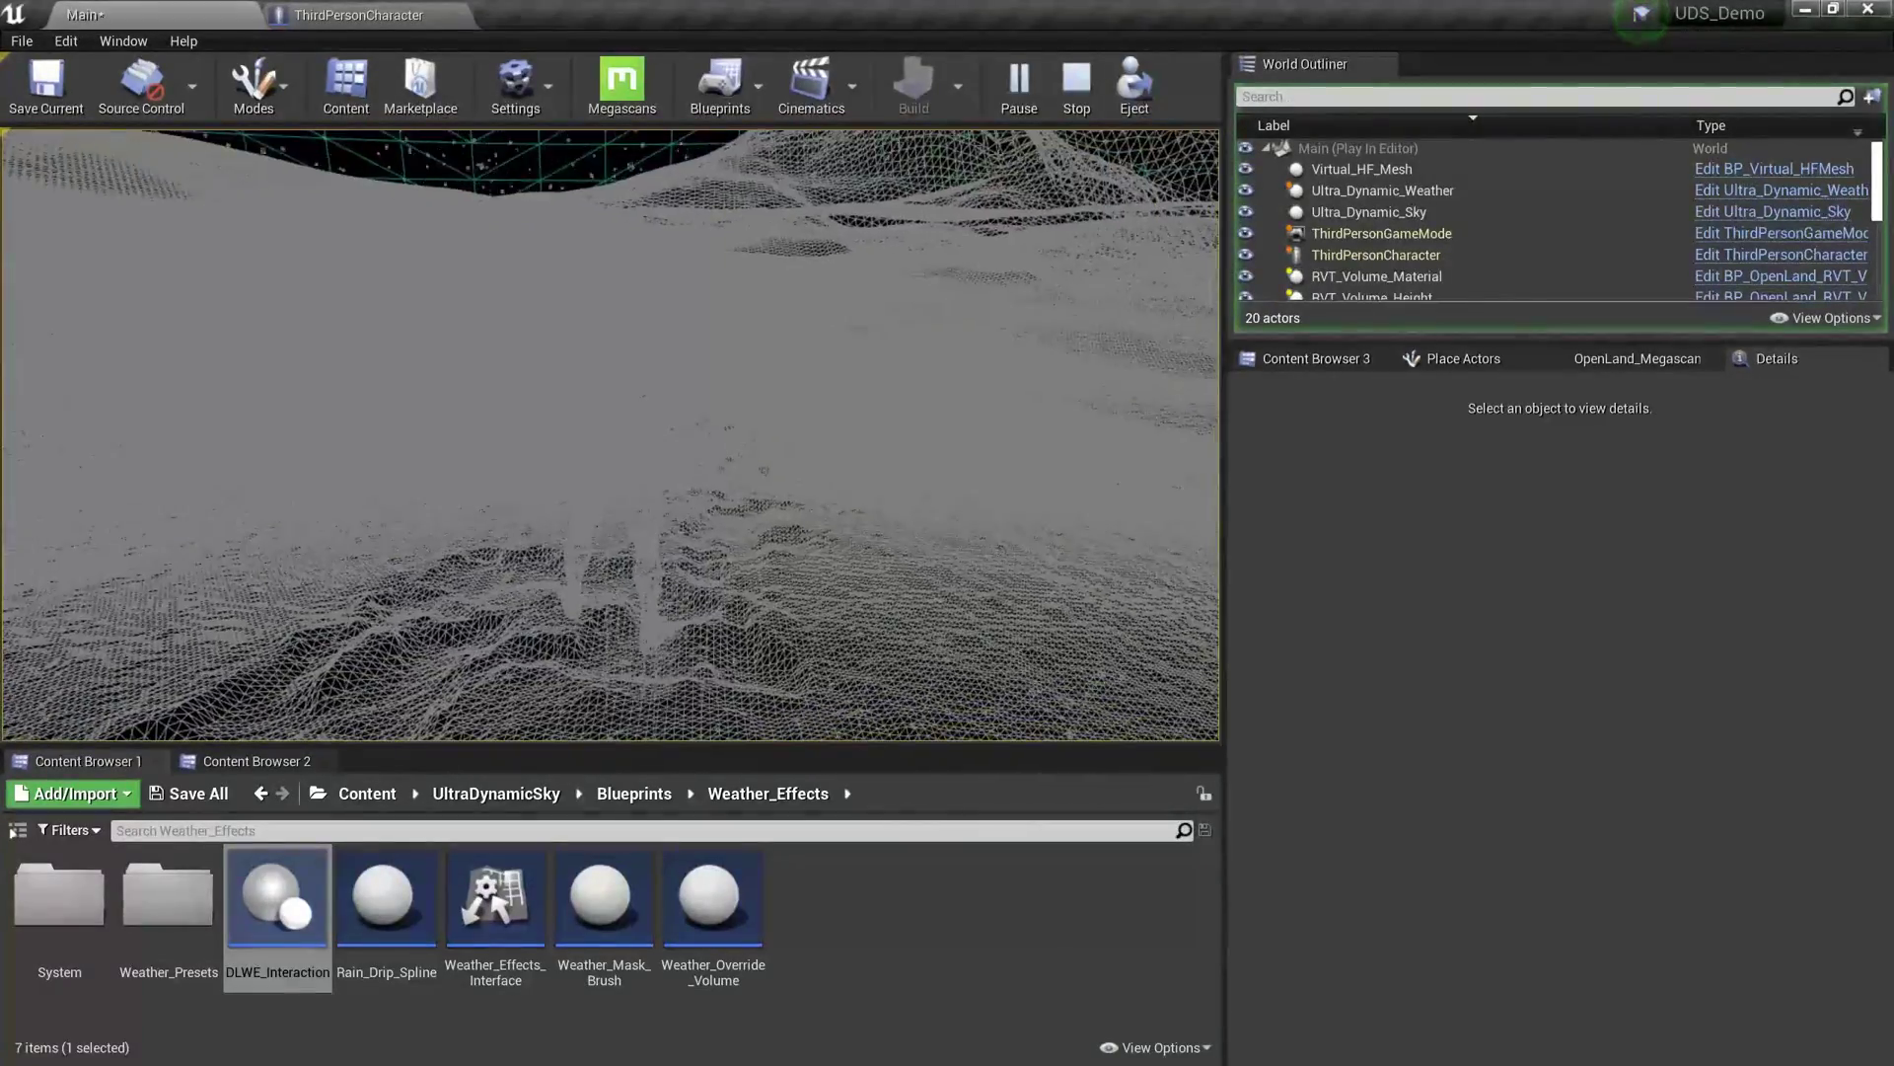
key(Escape)
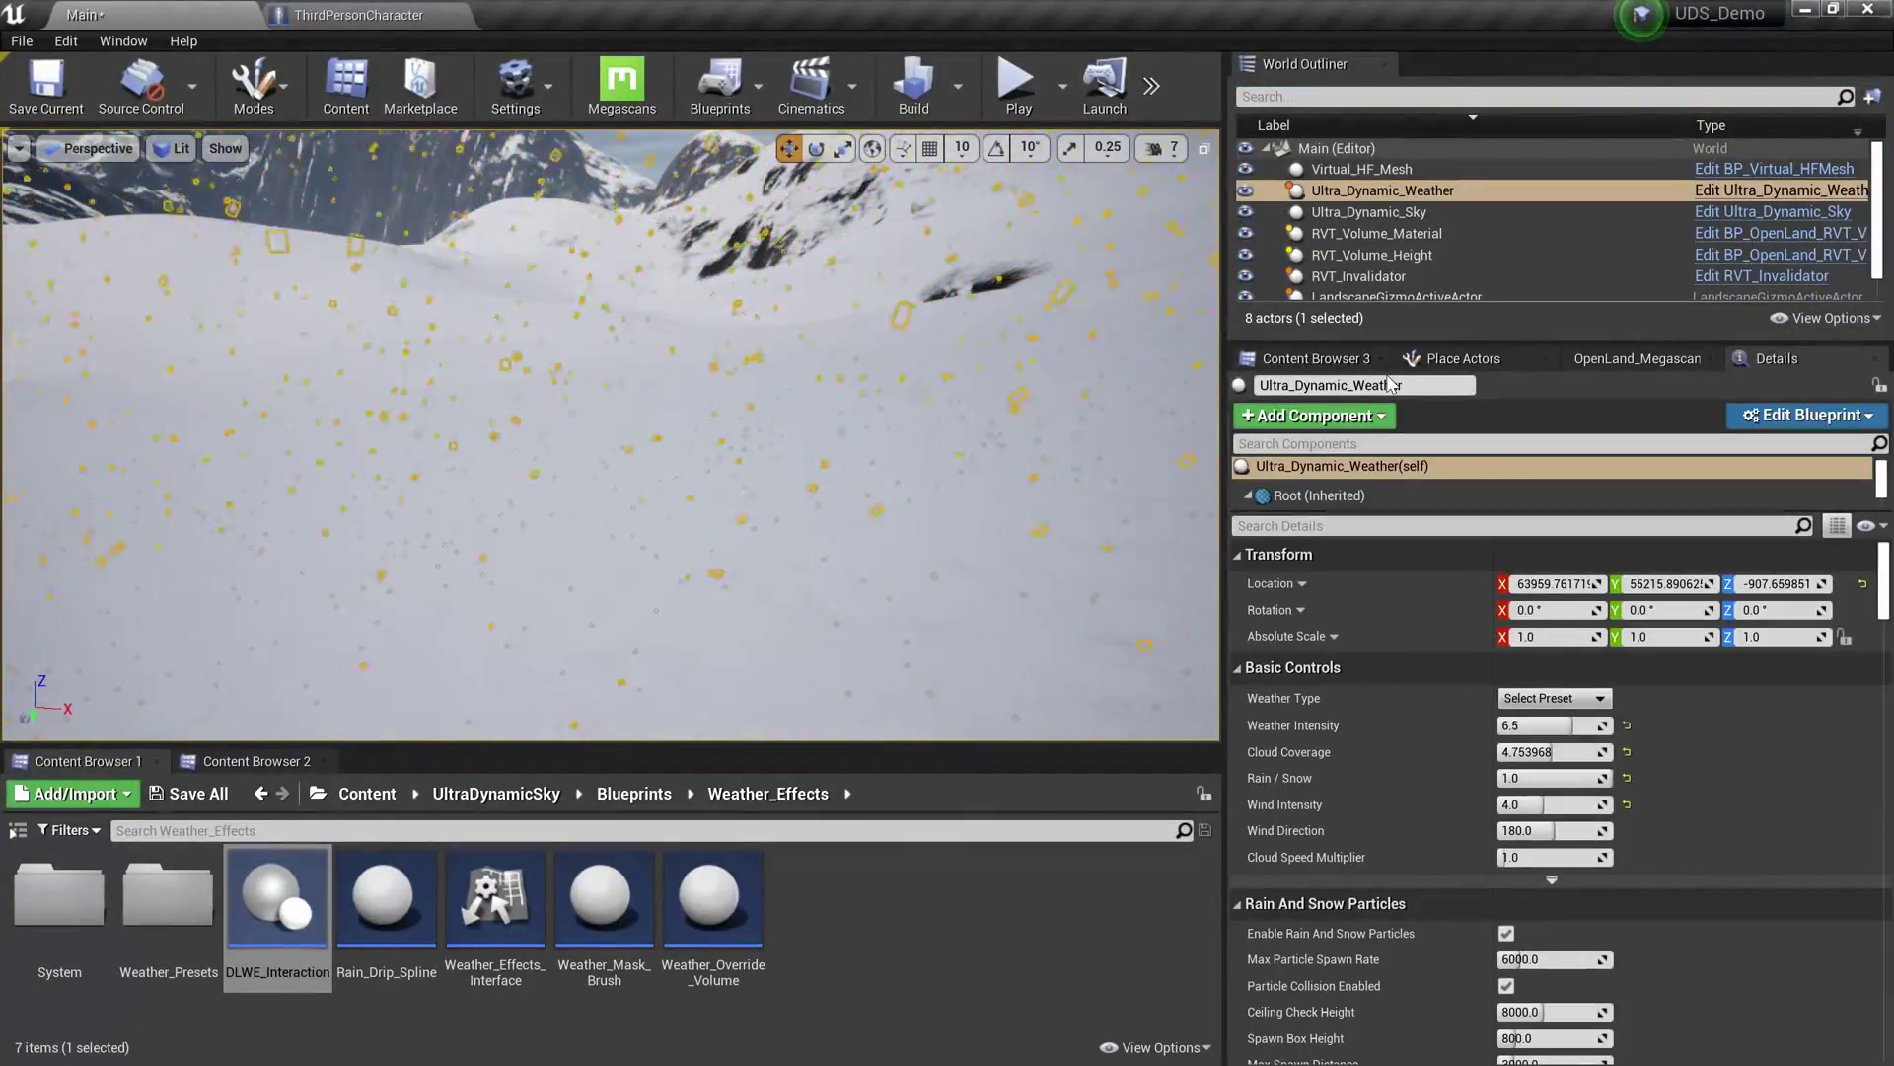
Step: Delete the RVT_Invalidator actor from the level, play-test the character running through the snow without it, and stop
click(1379, 278)
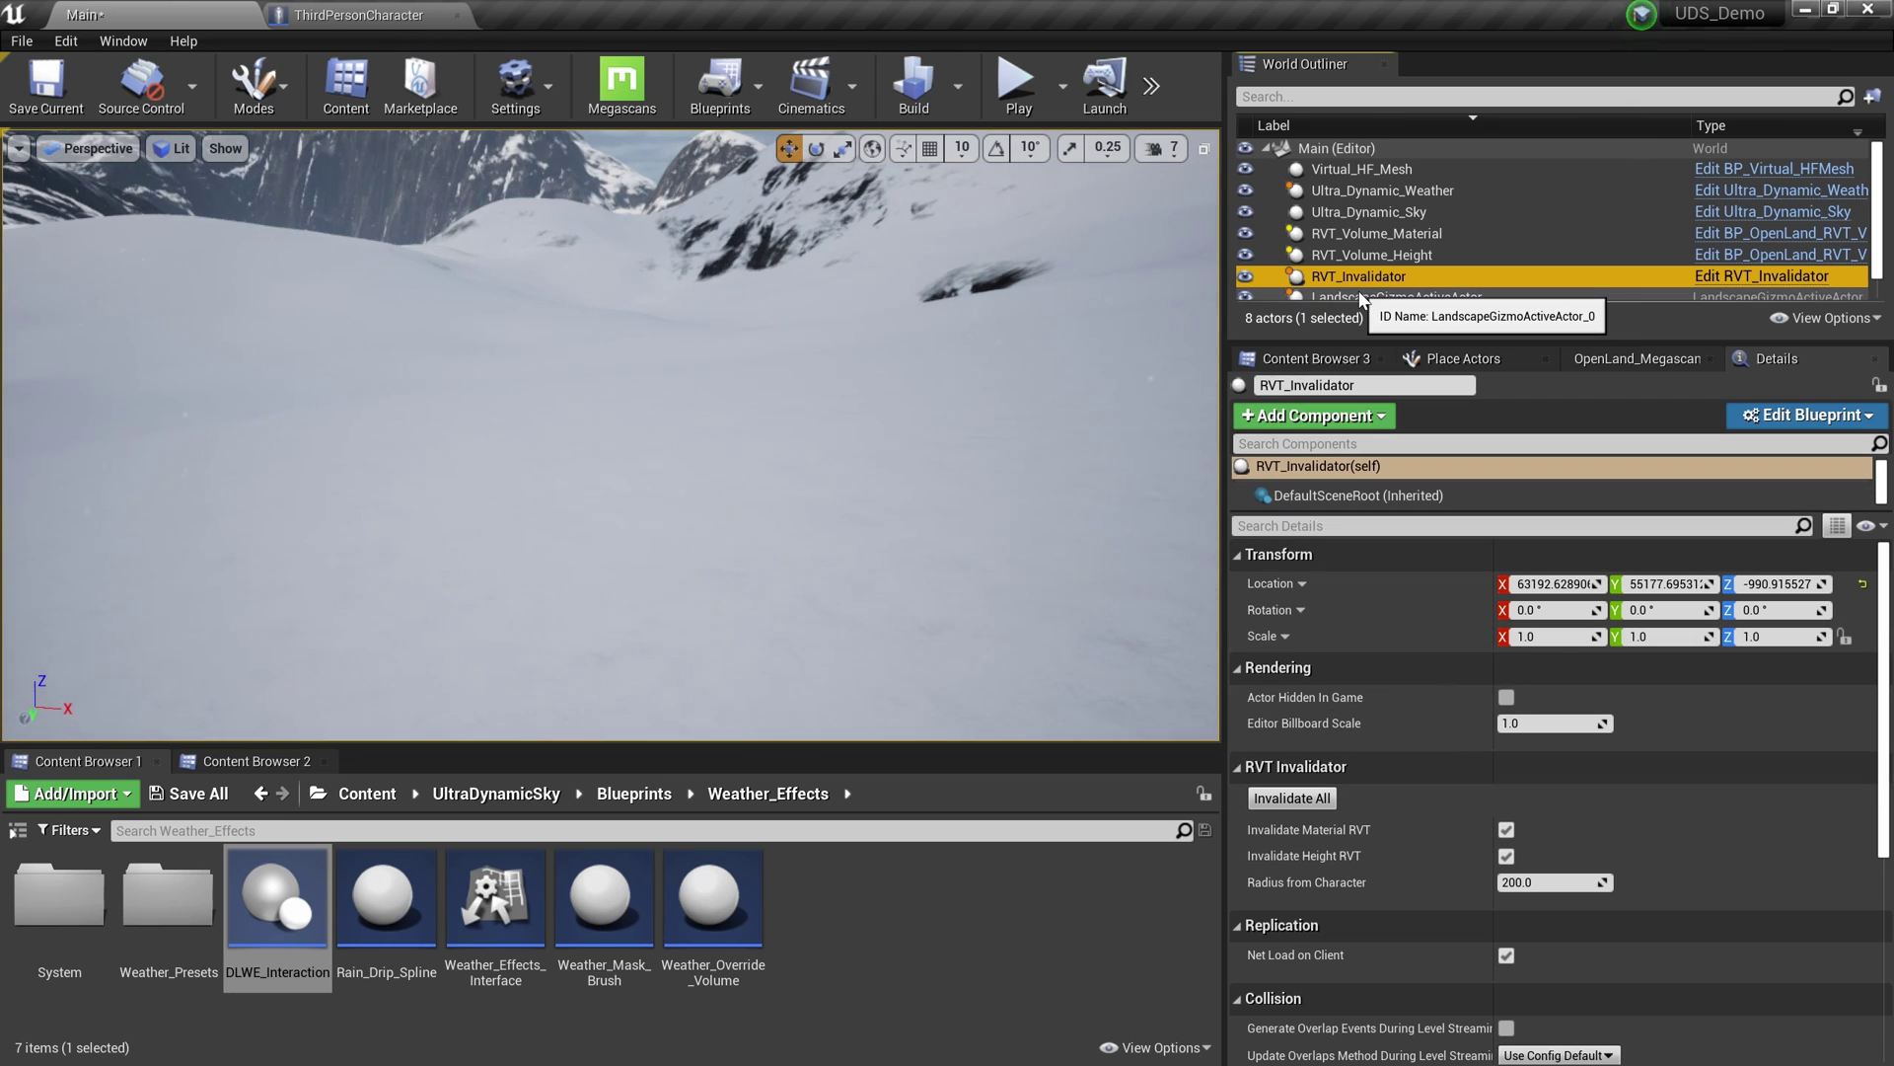
key(Delete)
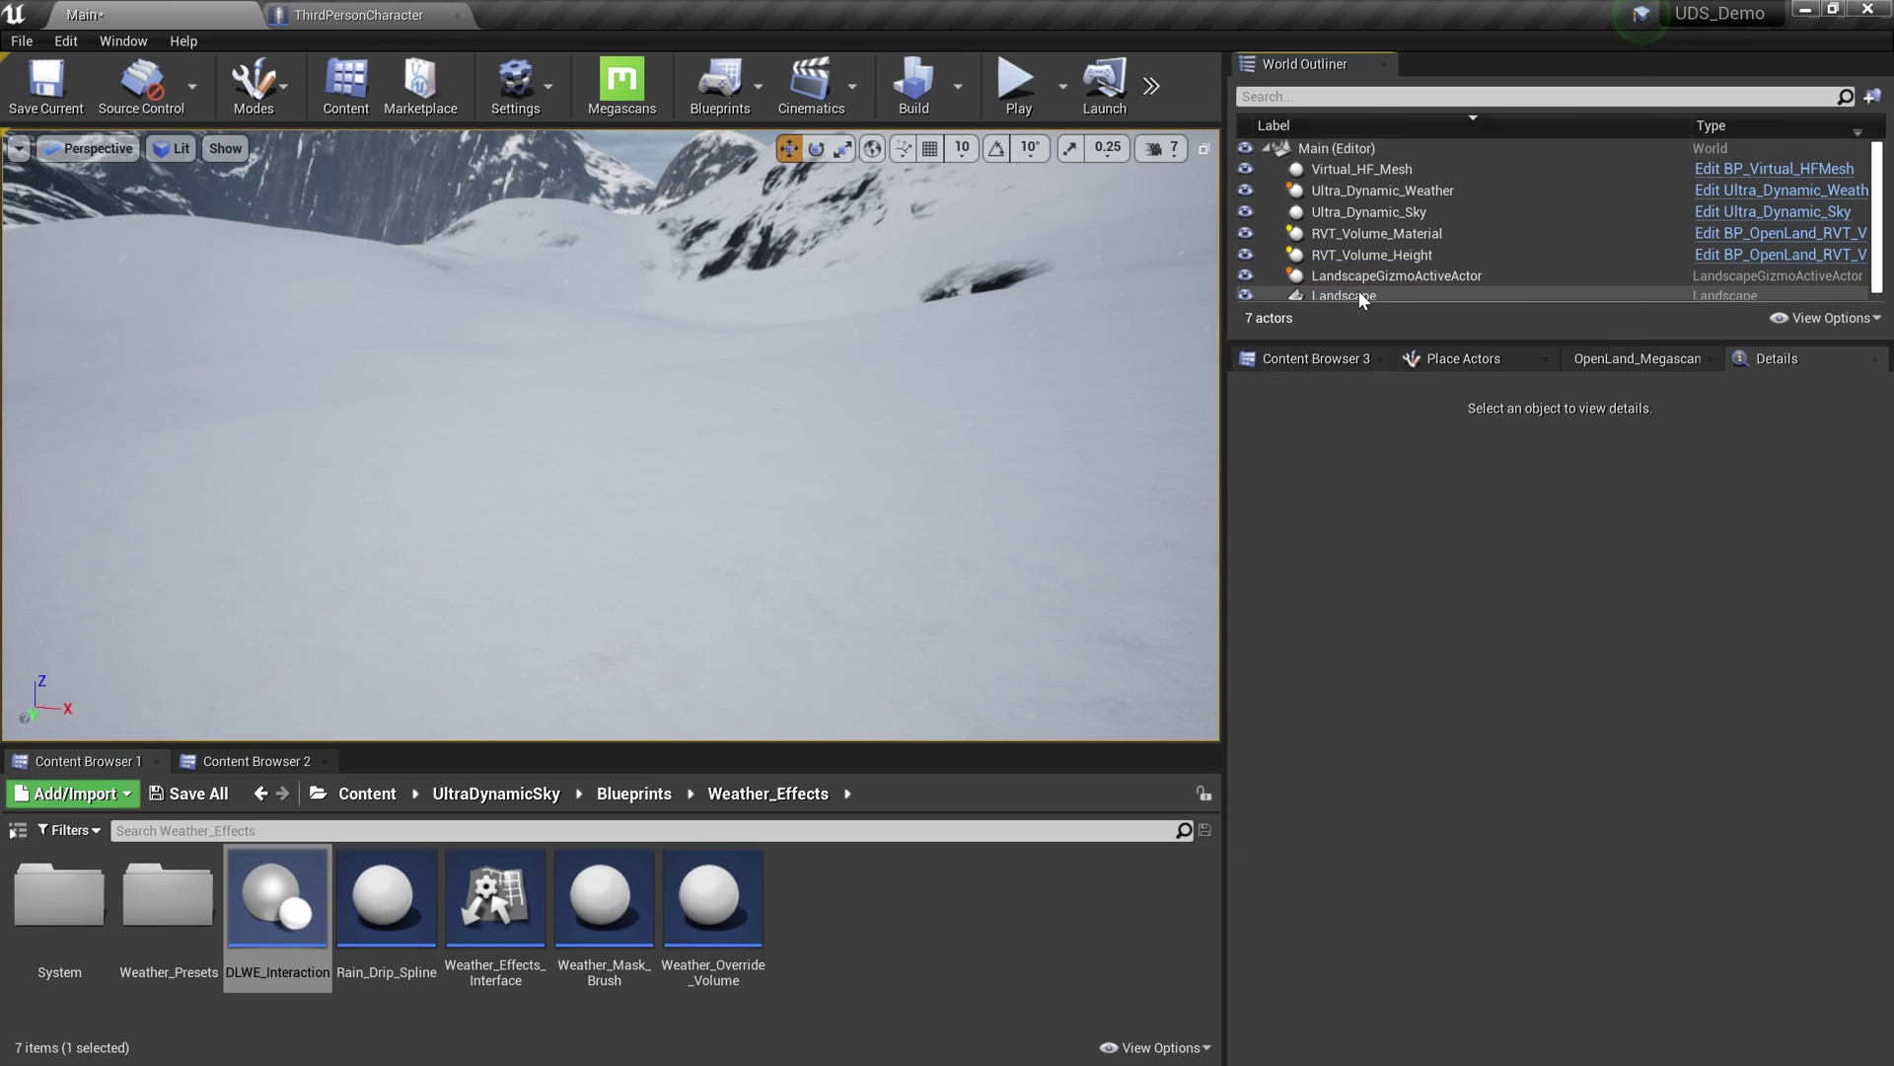
key(alt+p)
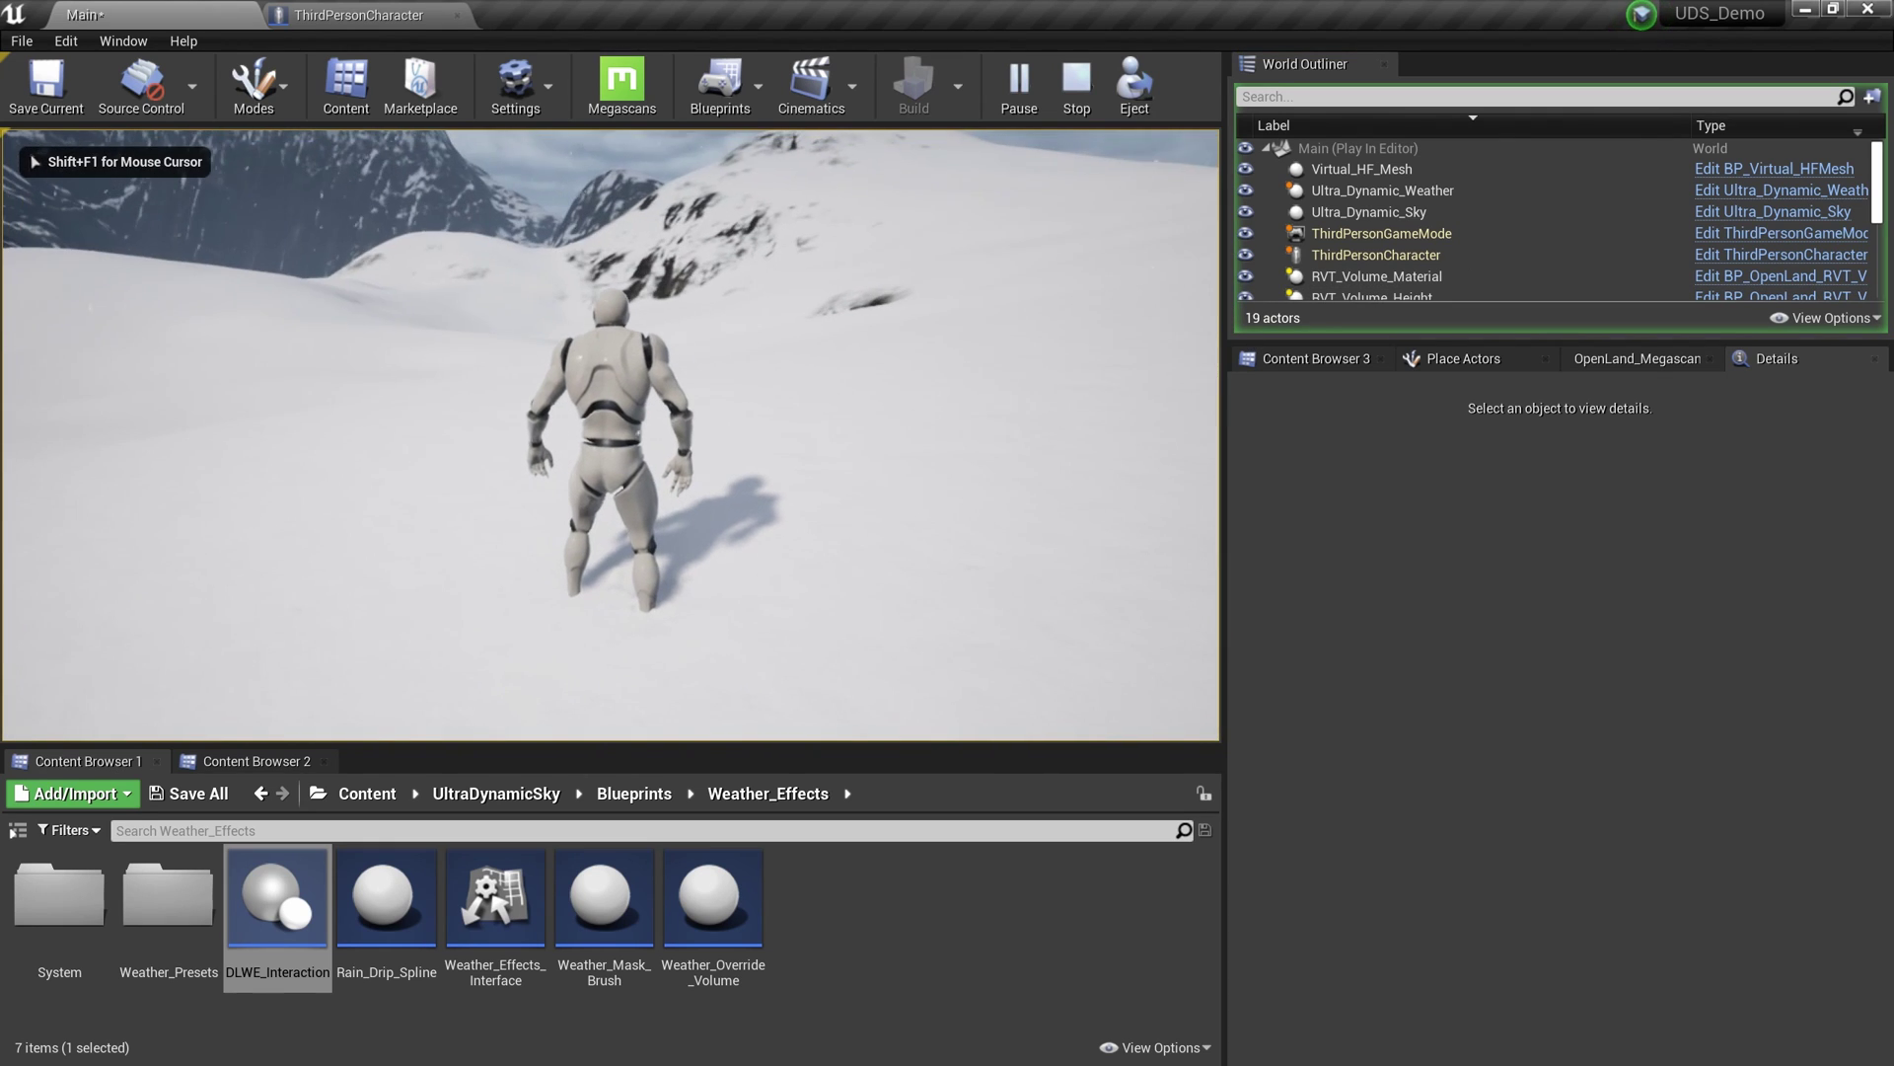
key(w)
key(s)
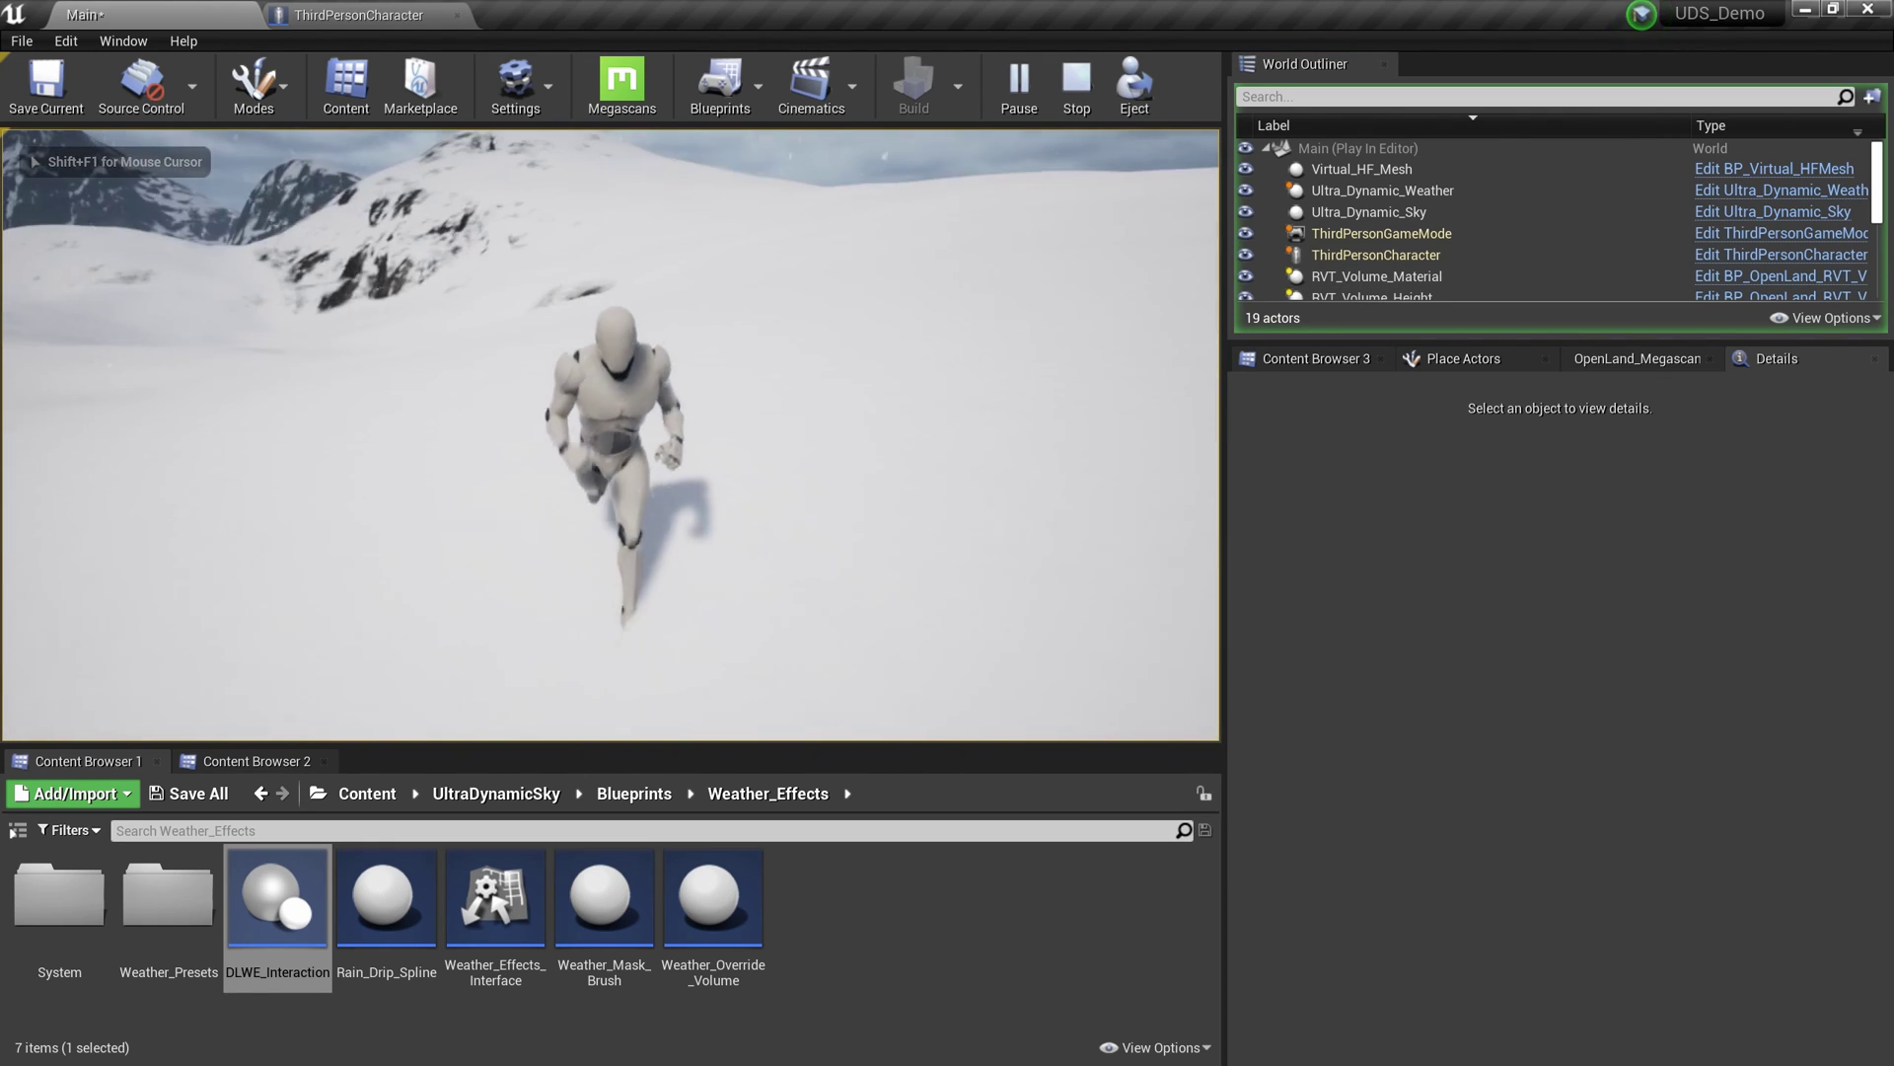
key(a)
key(s)
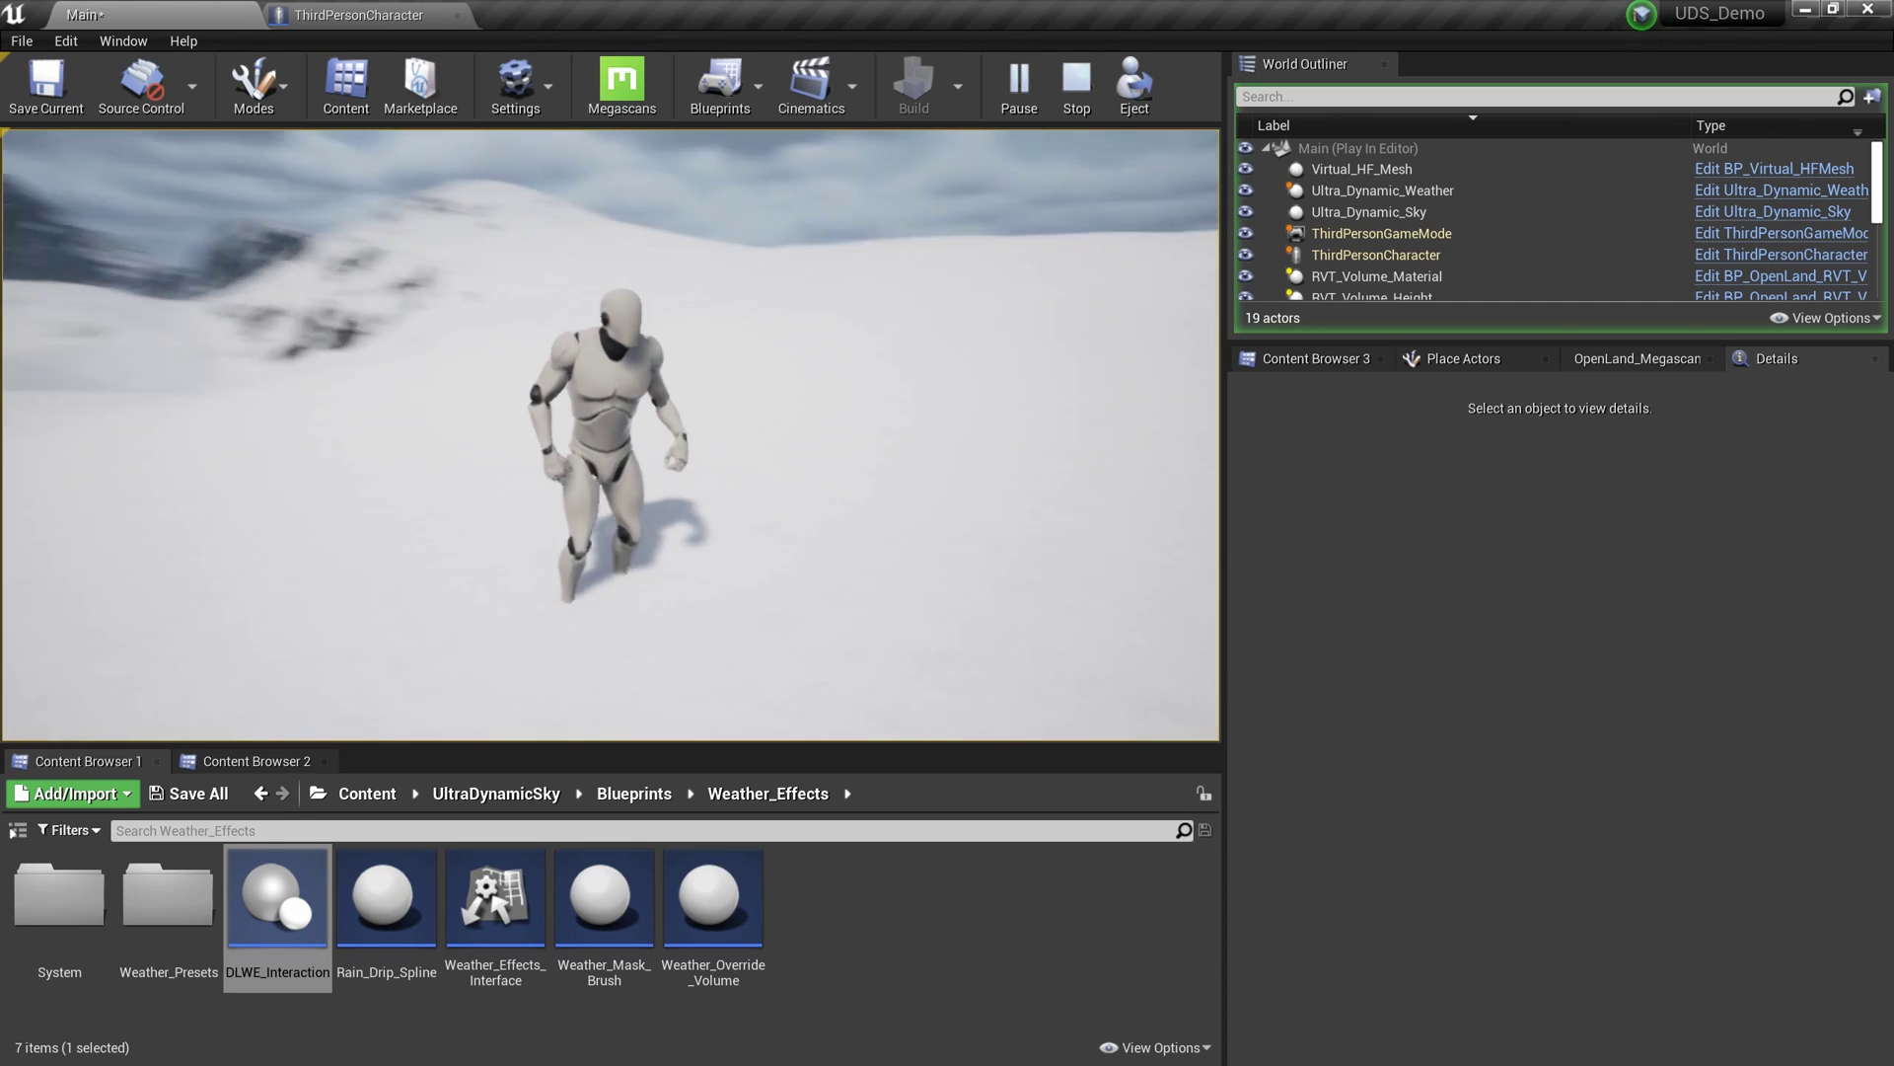
key(d)
key(w)
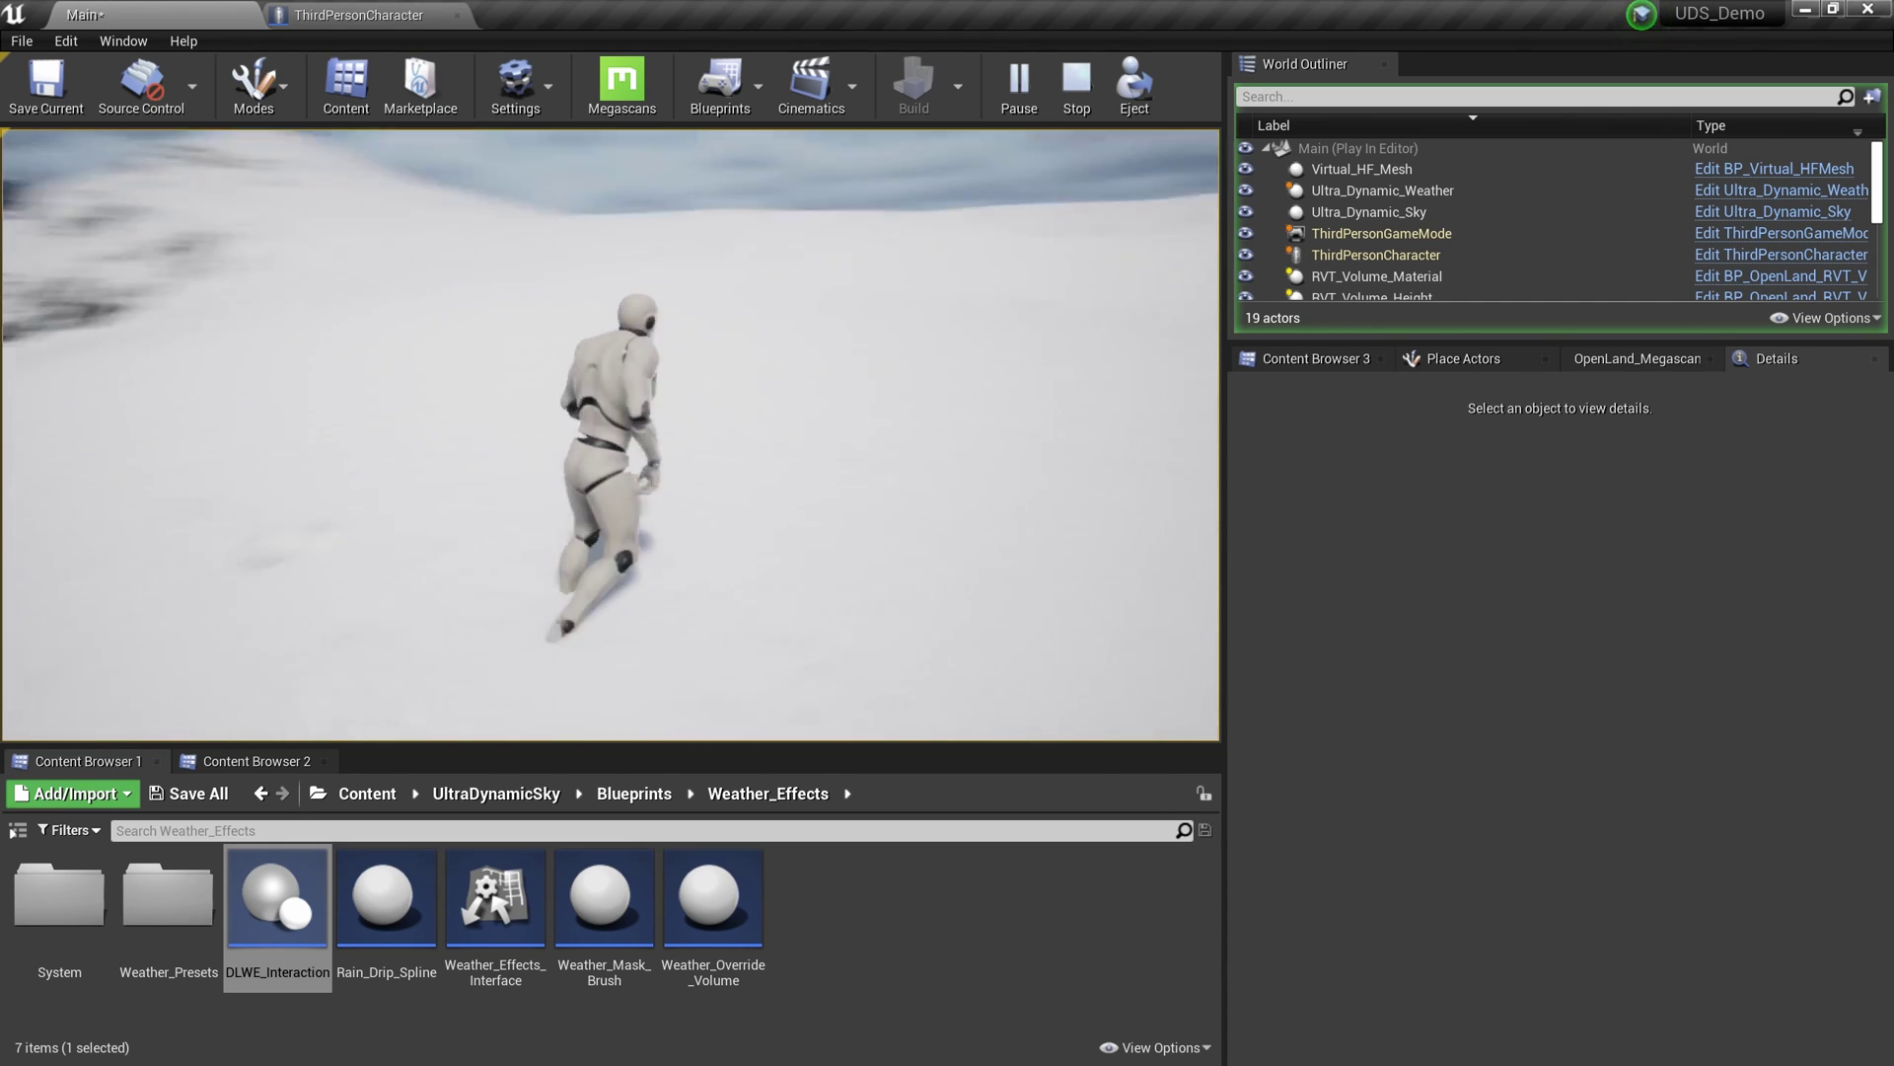
key(a)
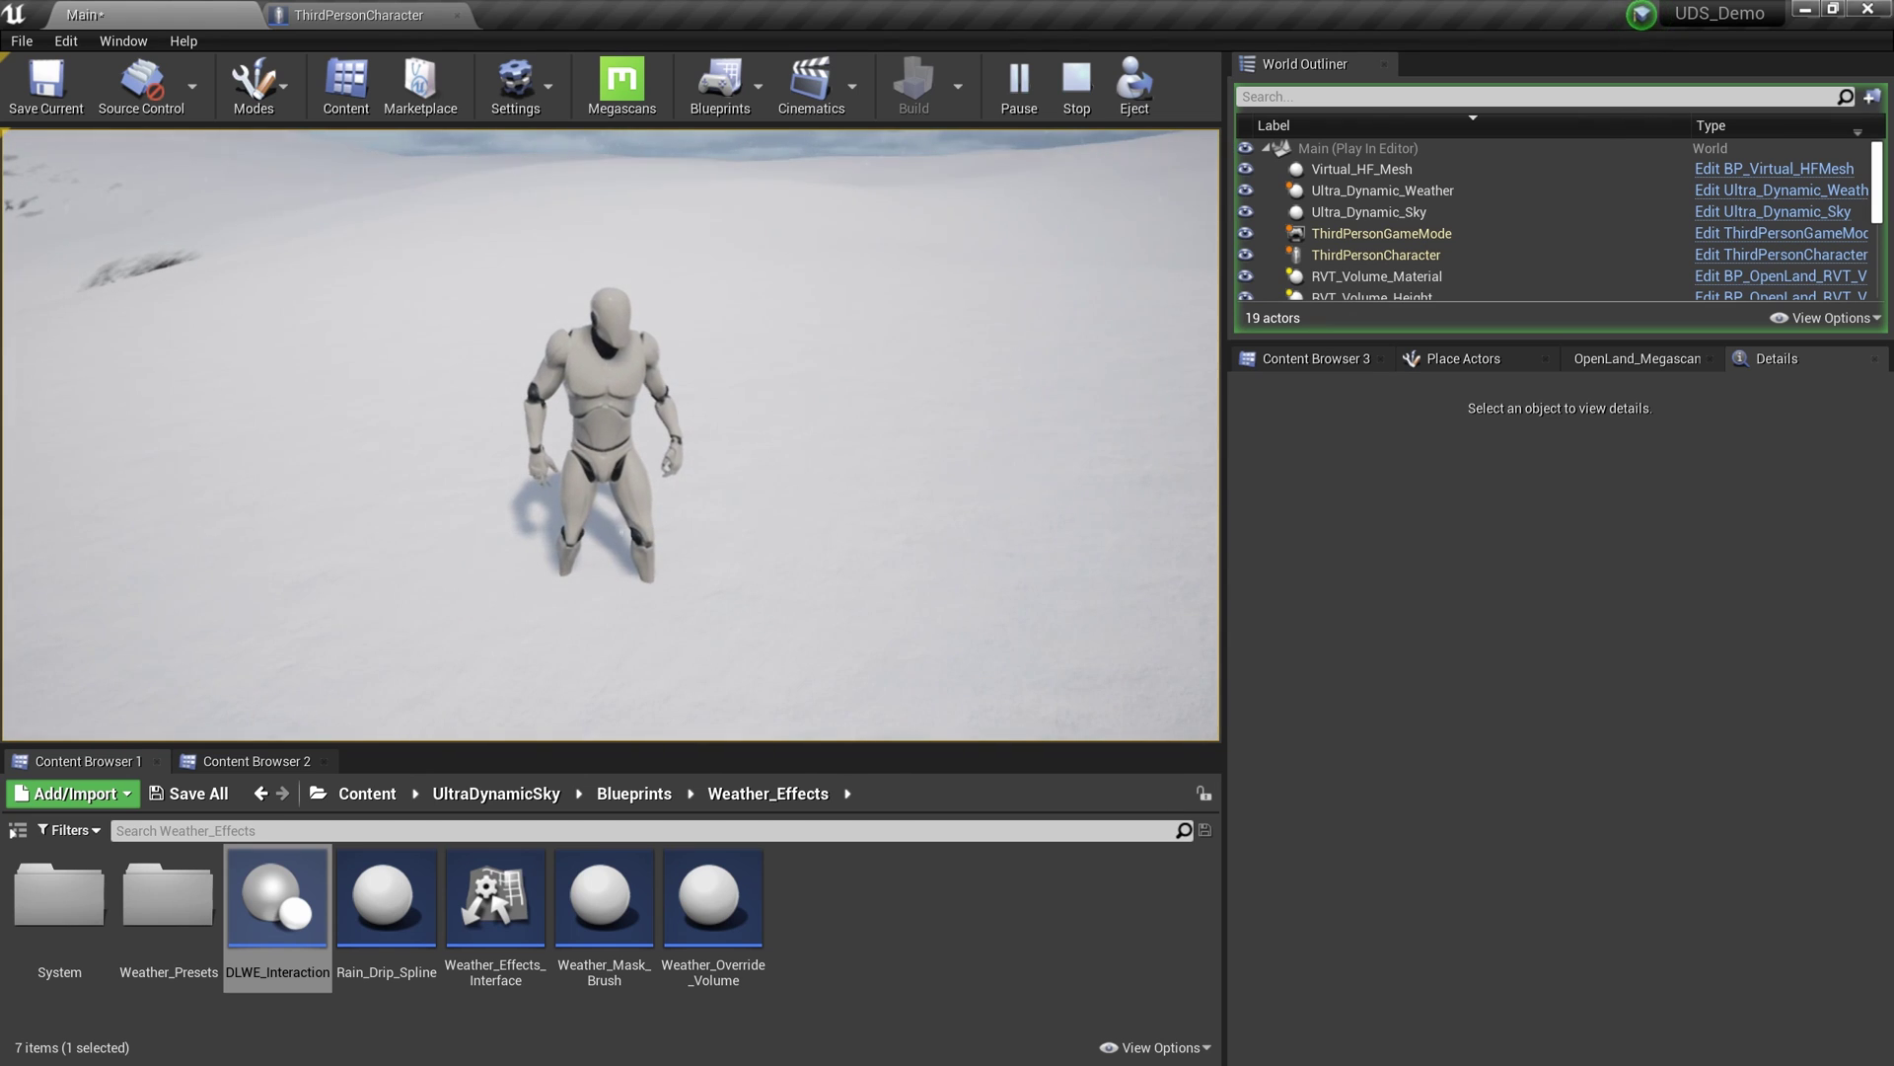
key(Escape)
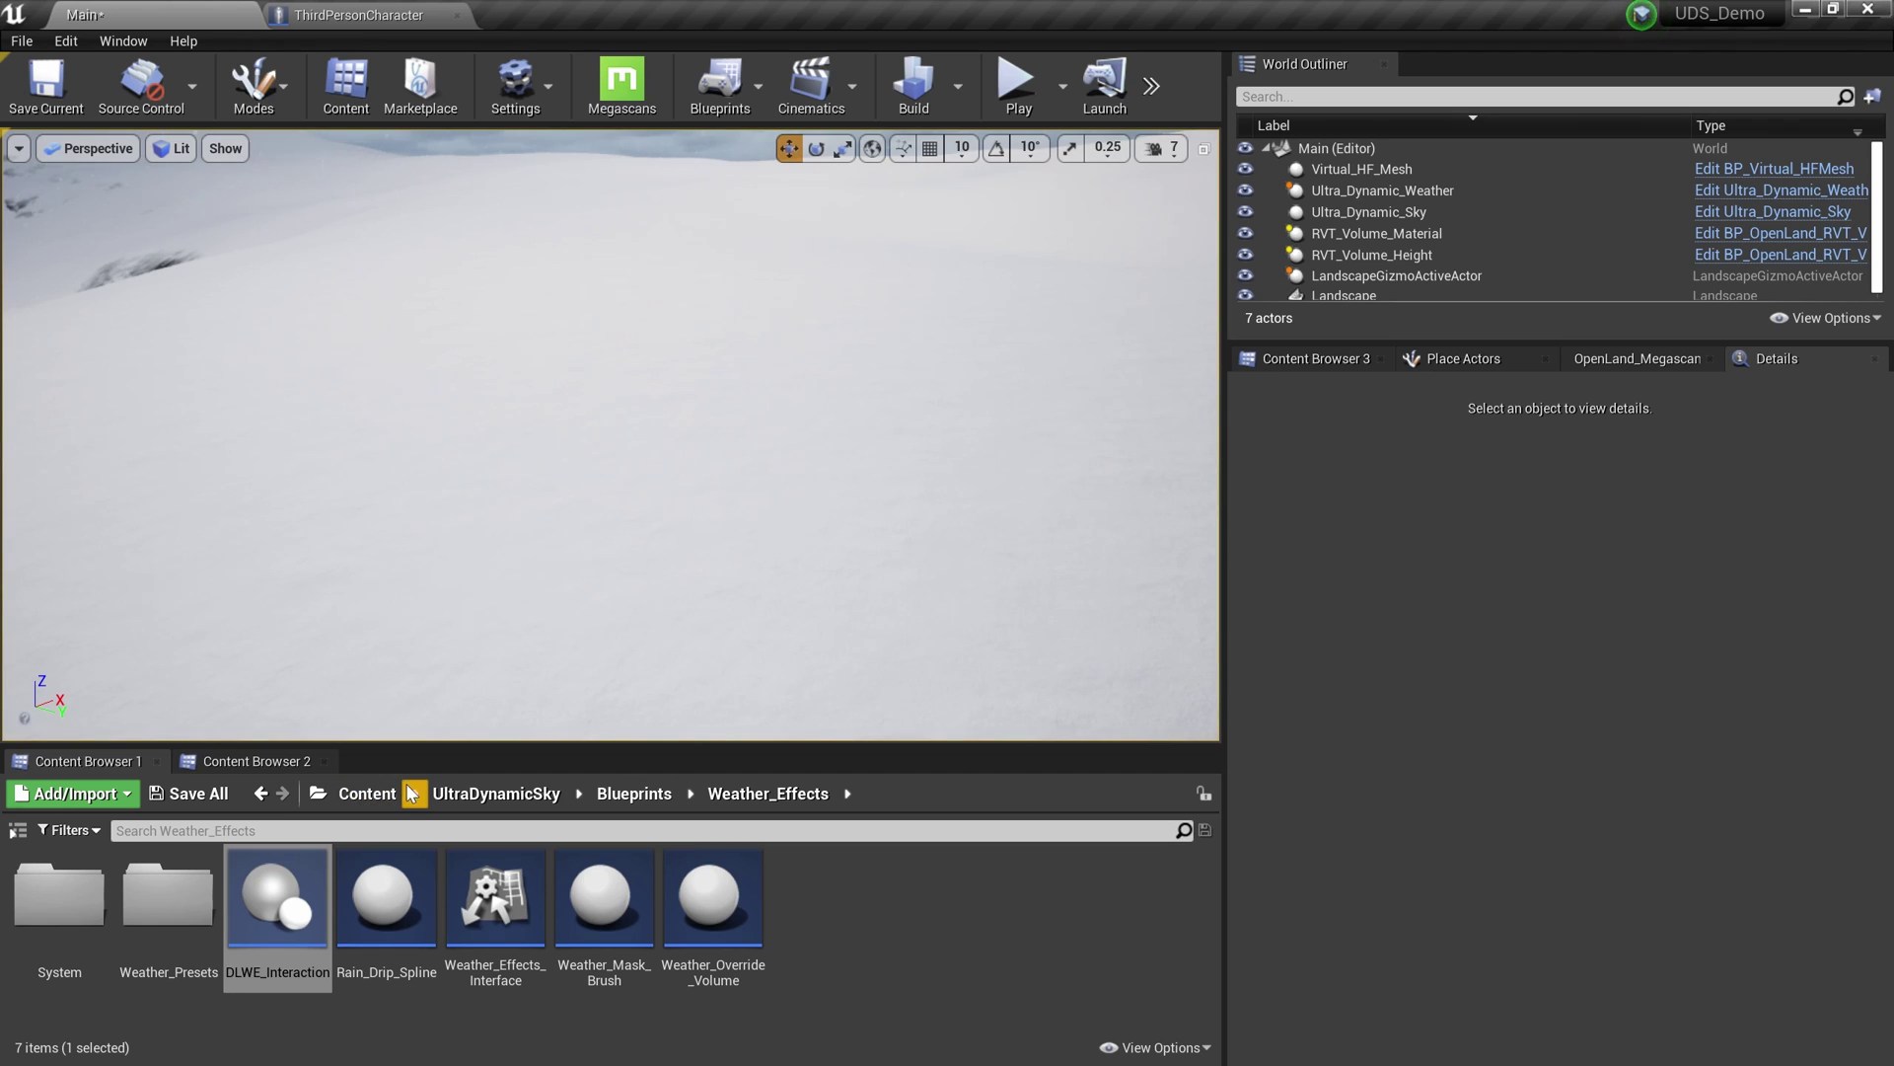
Step: Place the RVT_Invalidator blueprint from the OpenLand Blueprints folder back onto the snowy landscape
click(367, 793)
double_click(602, 893)
double_click(59, 893)
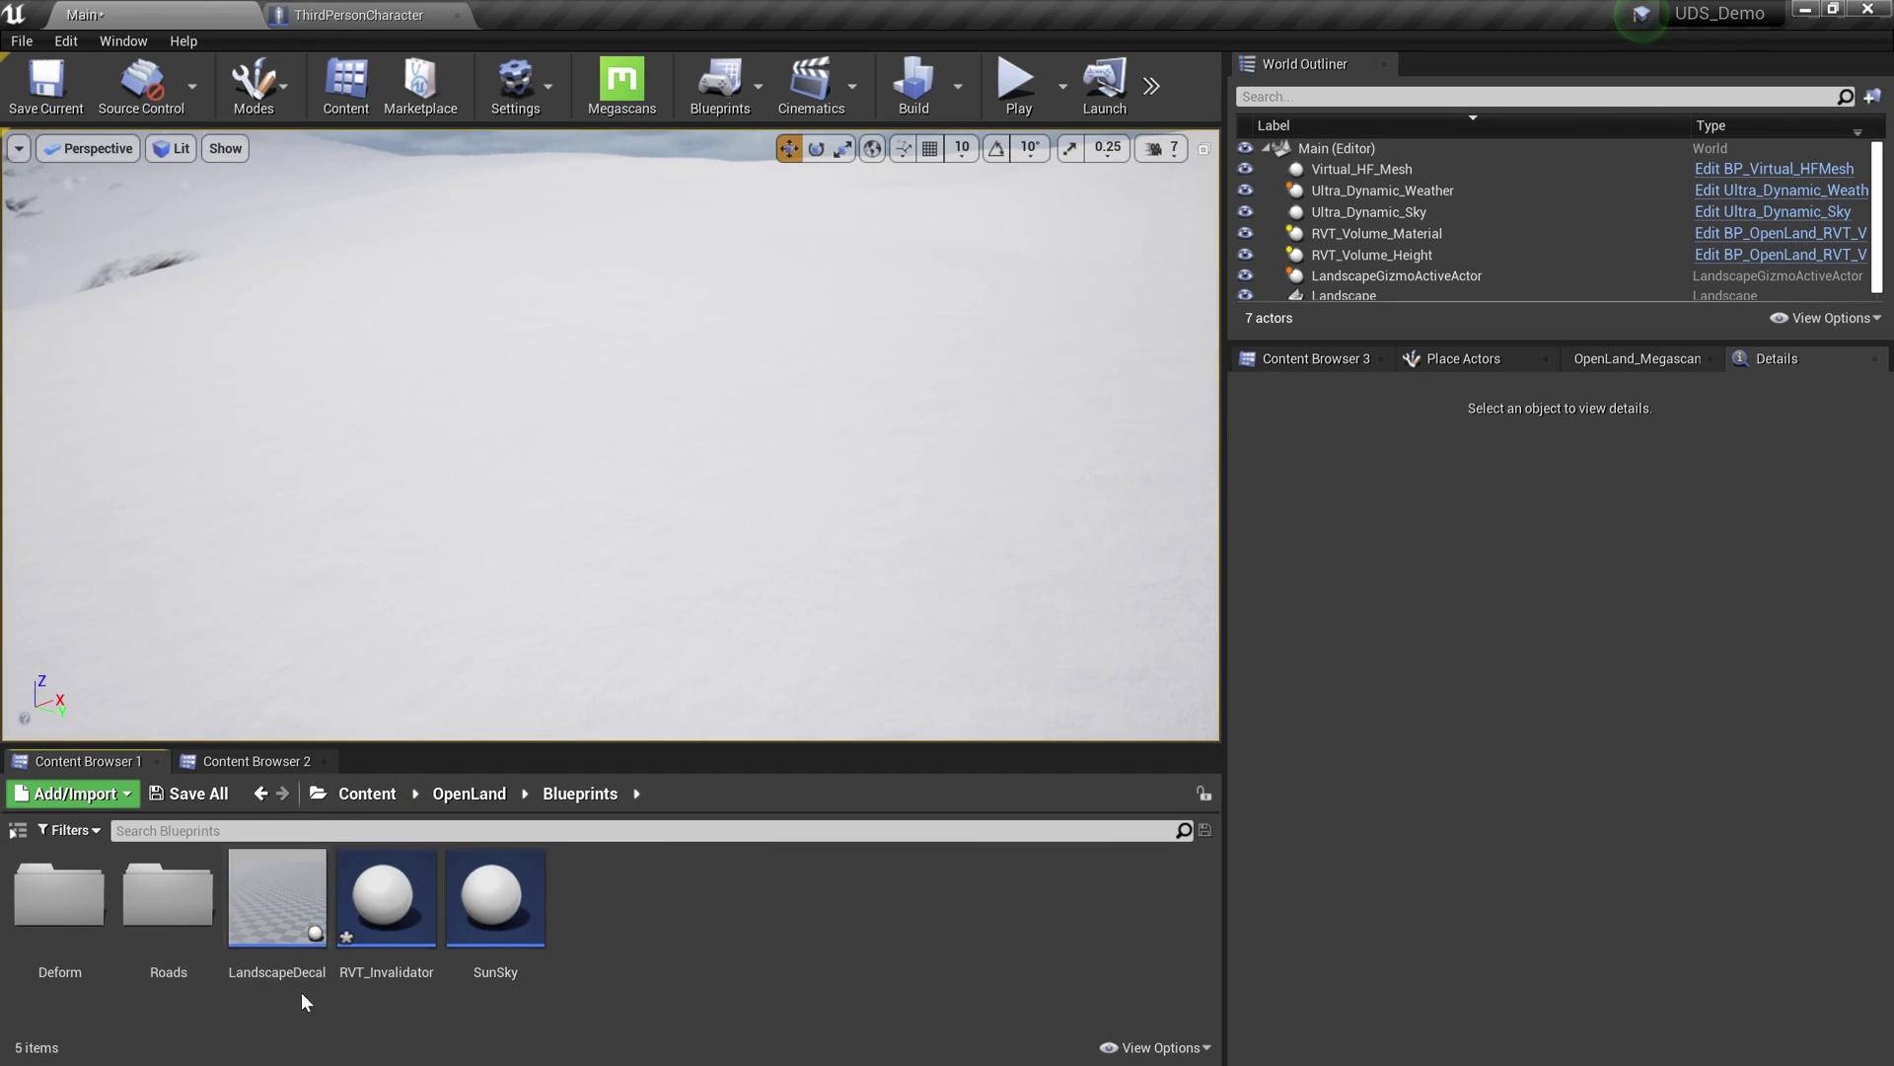
drag(385, 898, 584, 570)
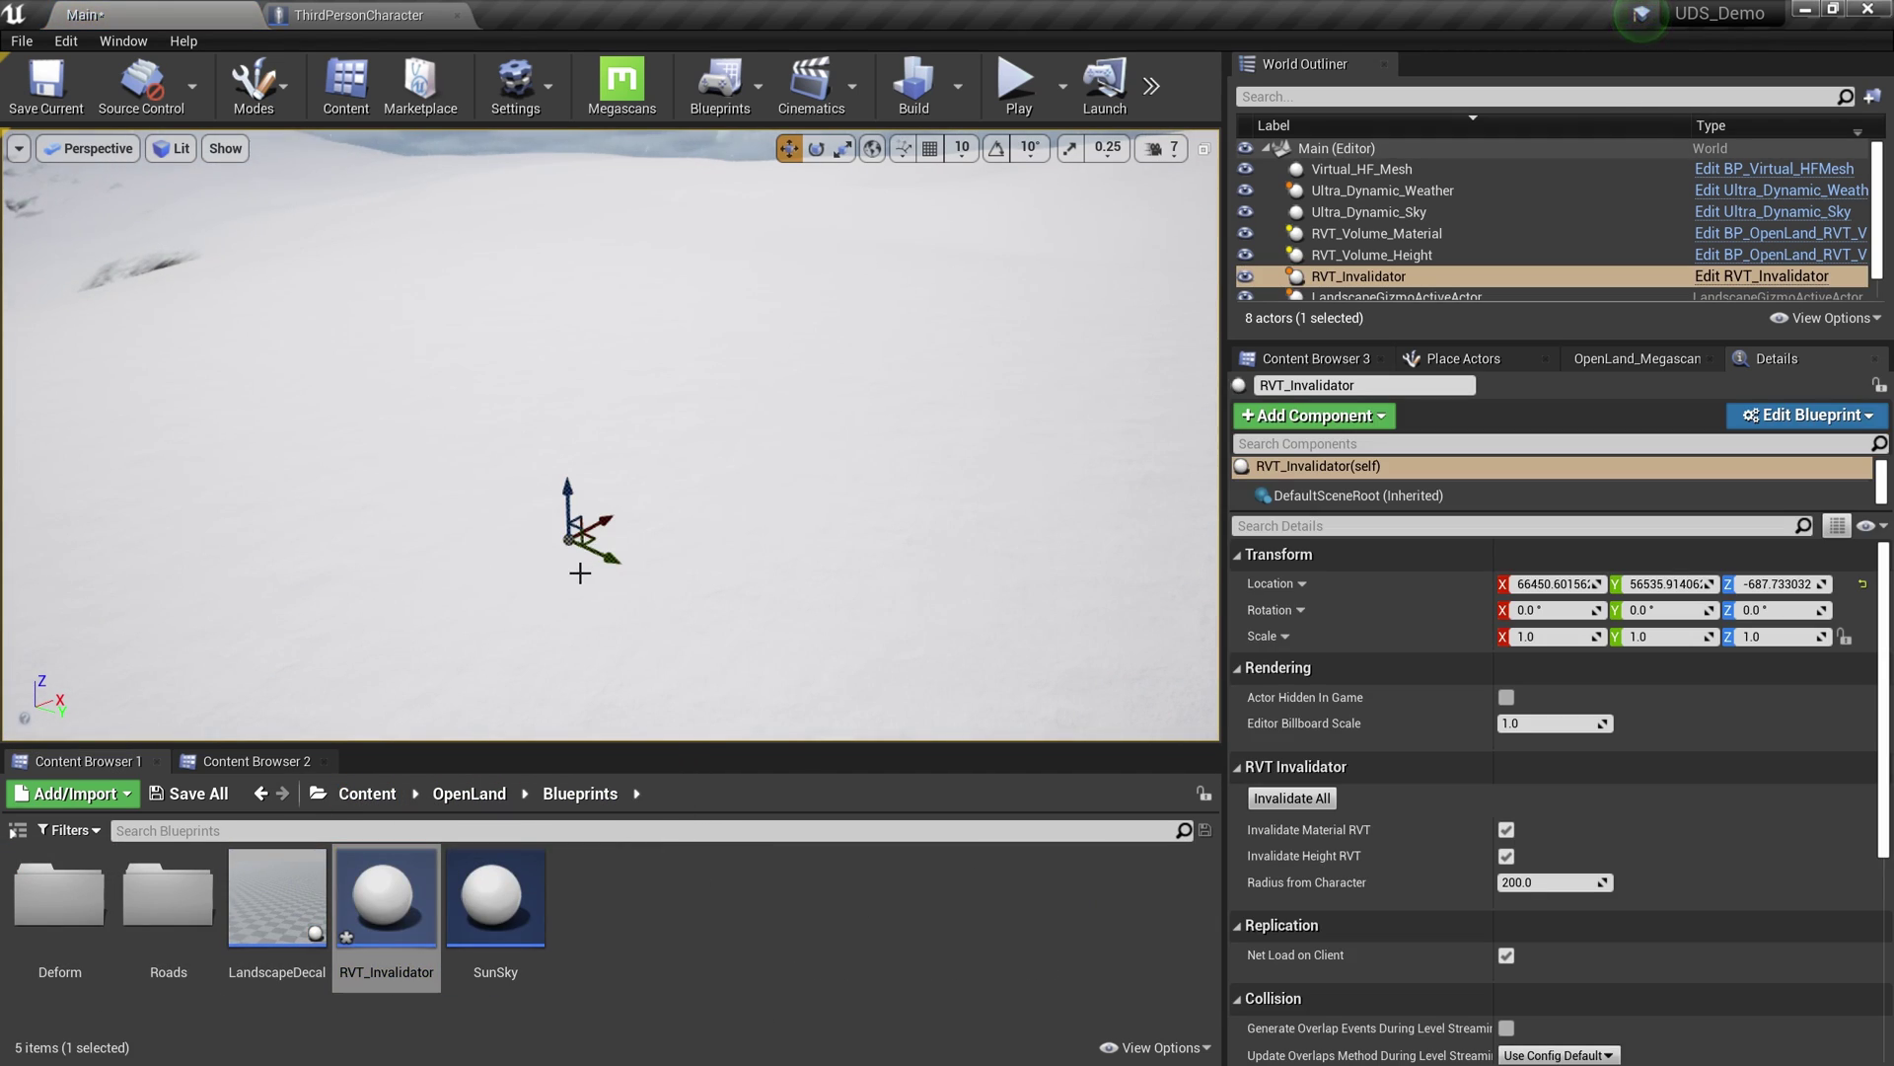
Step: Play-test the character running through the snow with RVT_Invalidator in the level again, and stop
key(alt+p)
key(w)
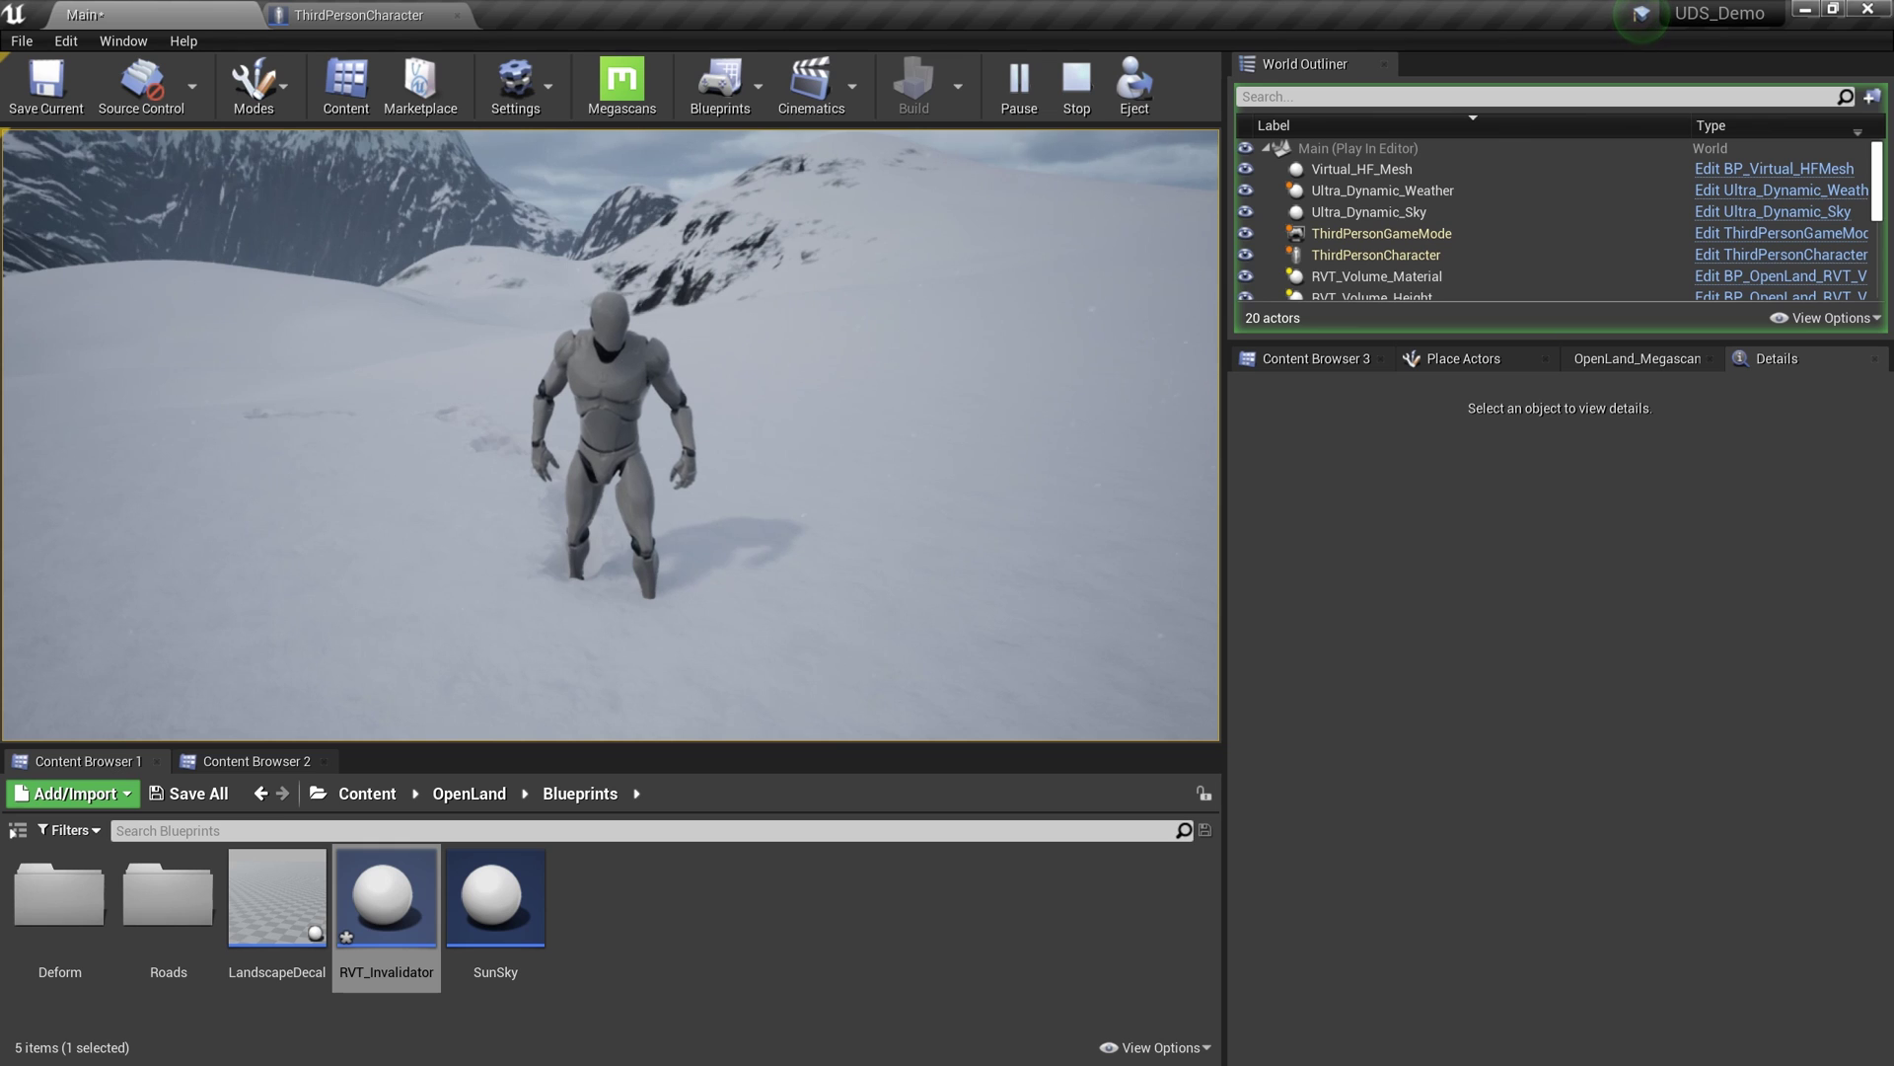
key(w)
key(s)
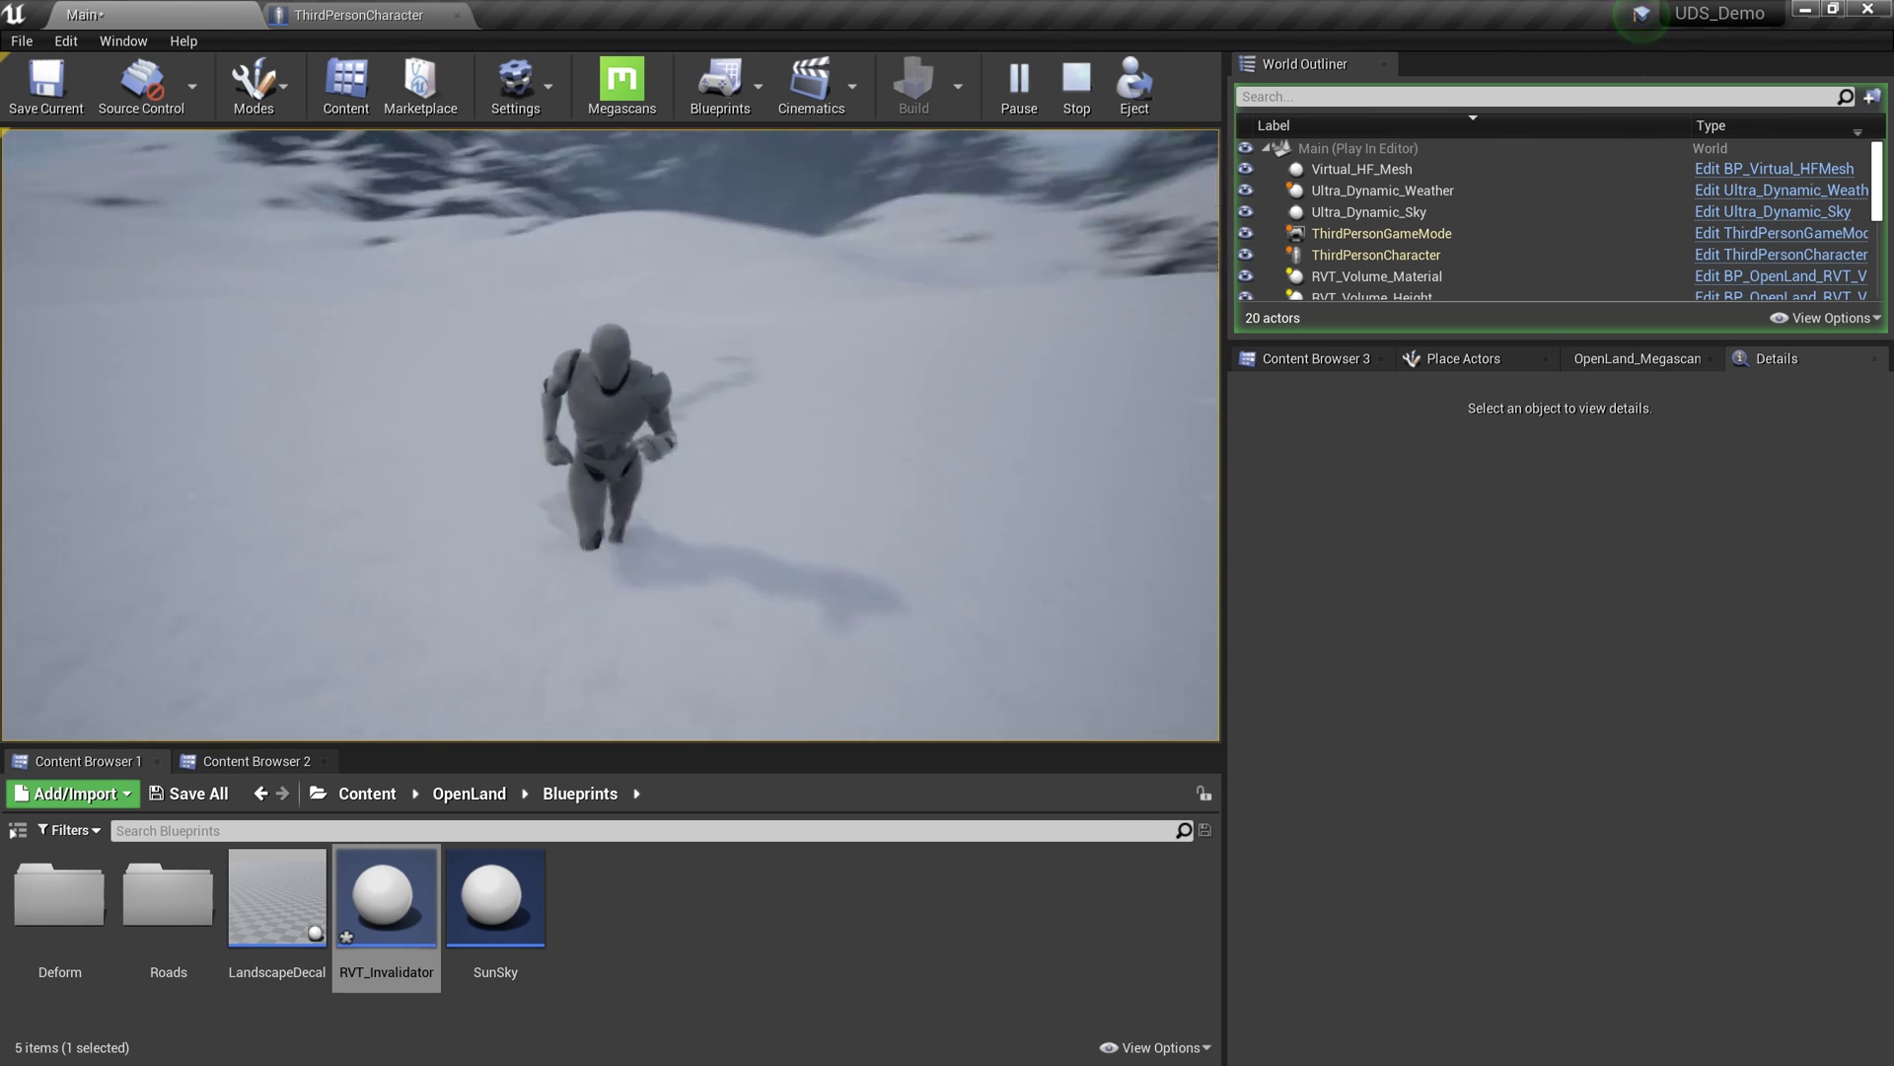
key(Escape)
Step: Open the UltraDynamicSky folder in the project content
right_drag(114, 647, 157, 652)
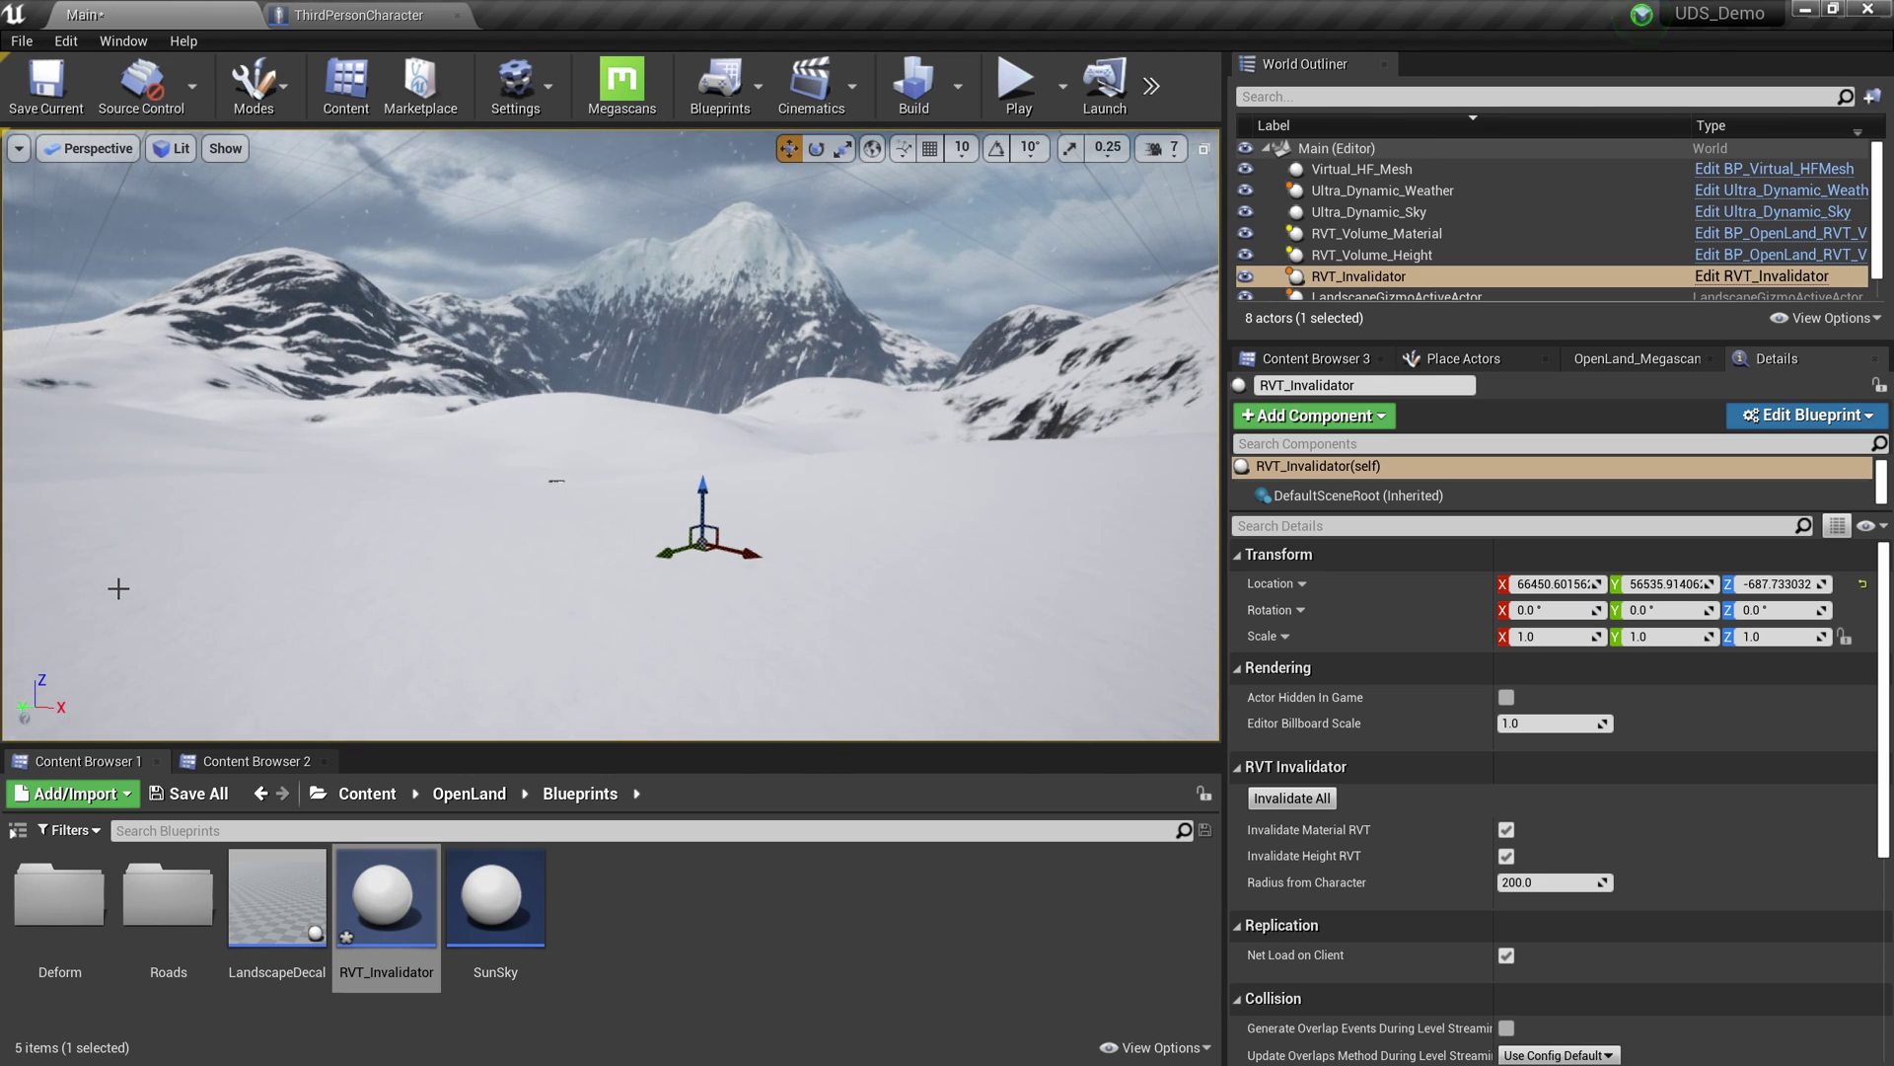
click(367, 794)
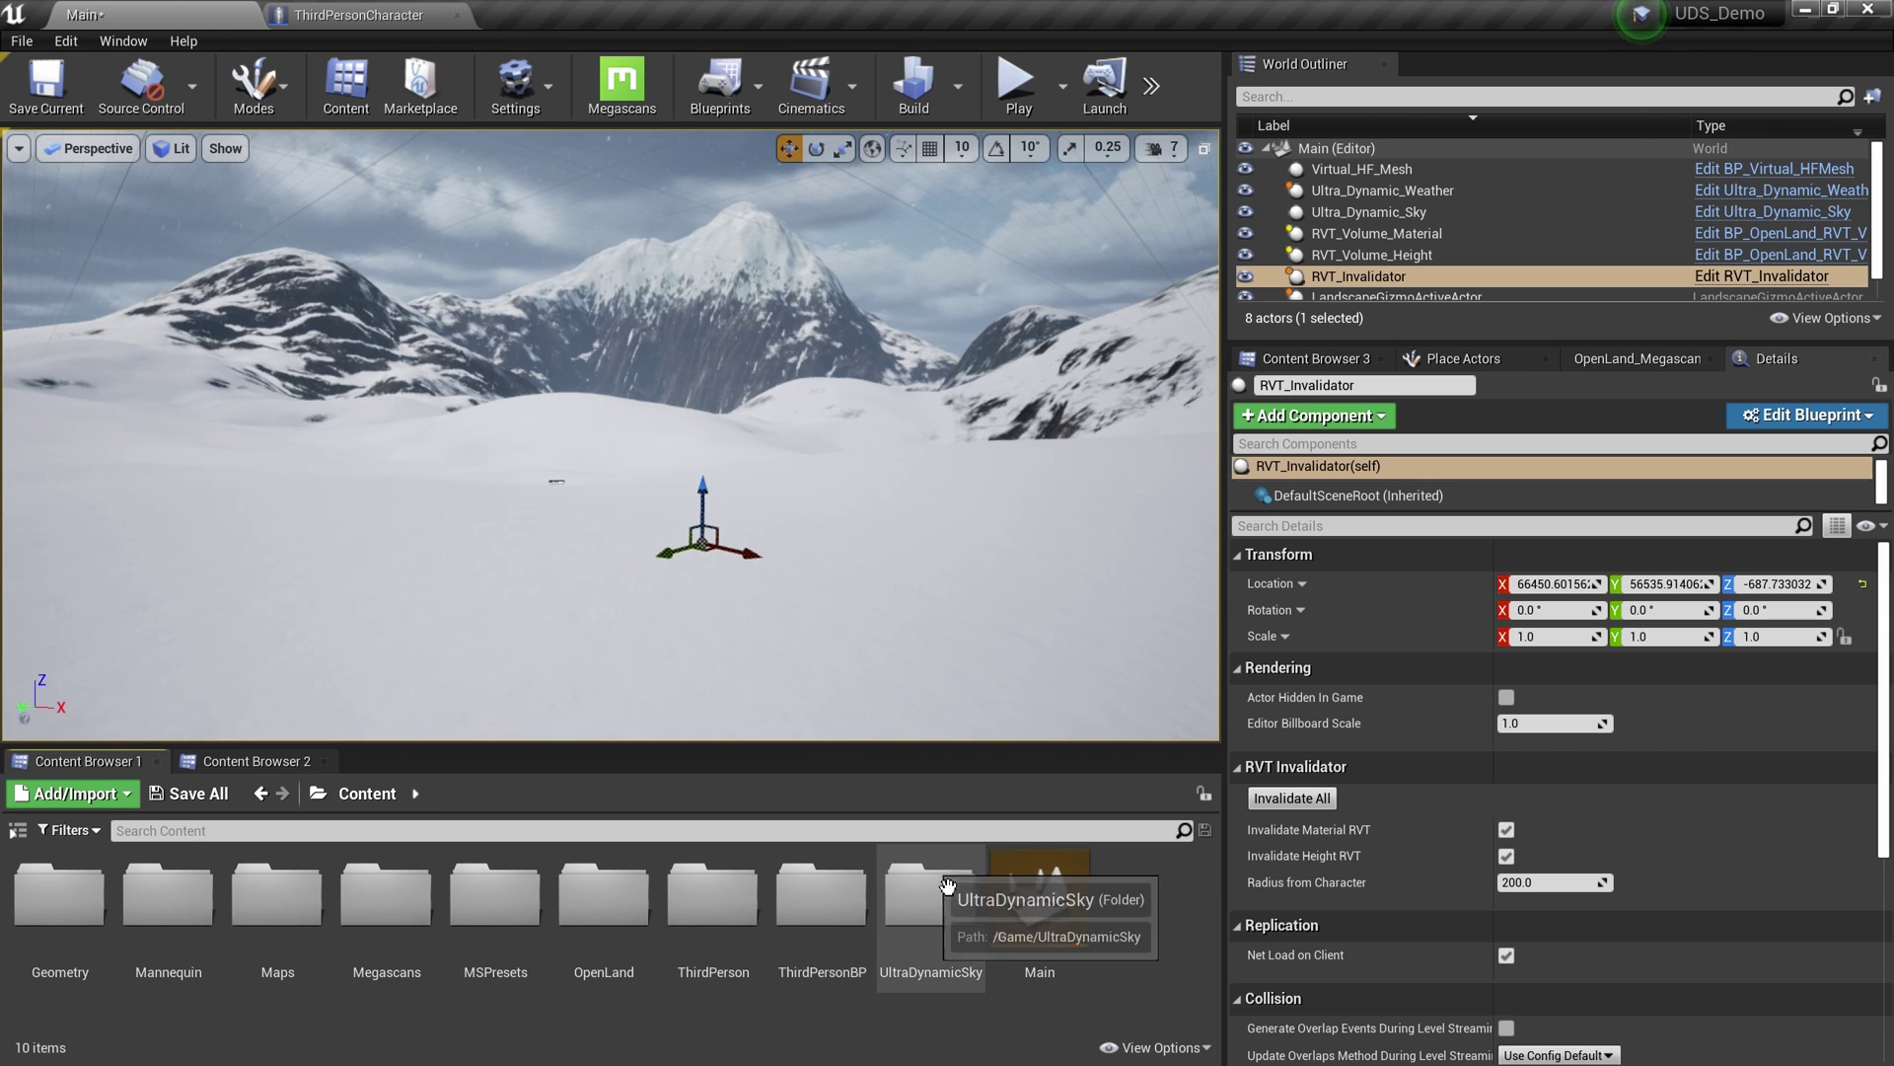
double_click(920, 922)
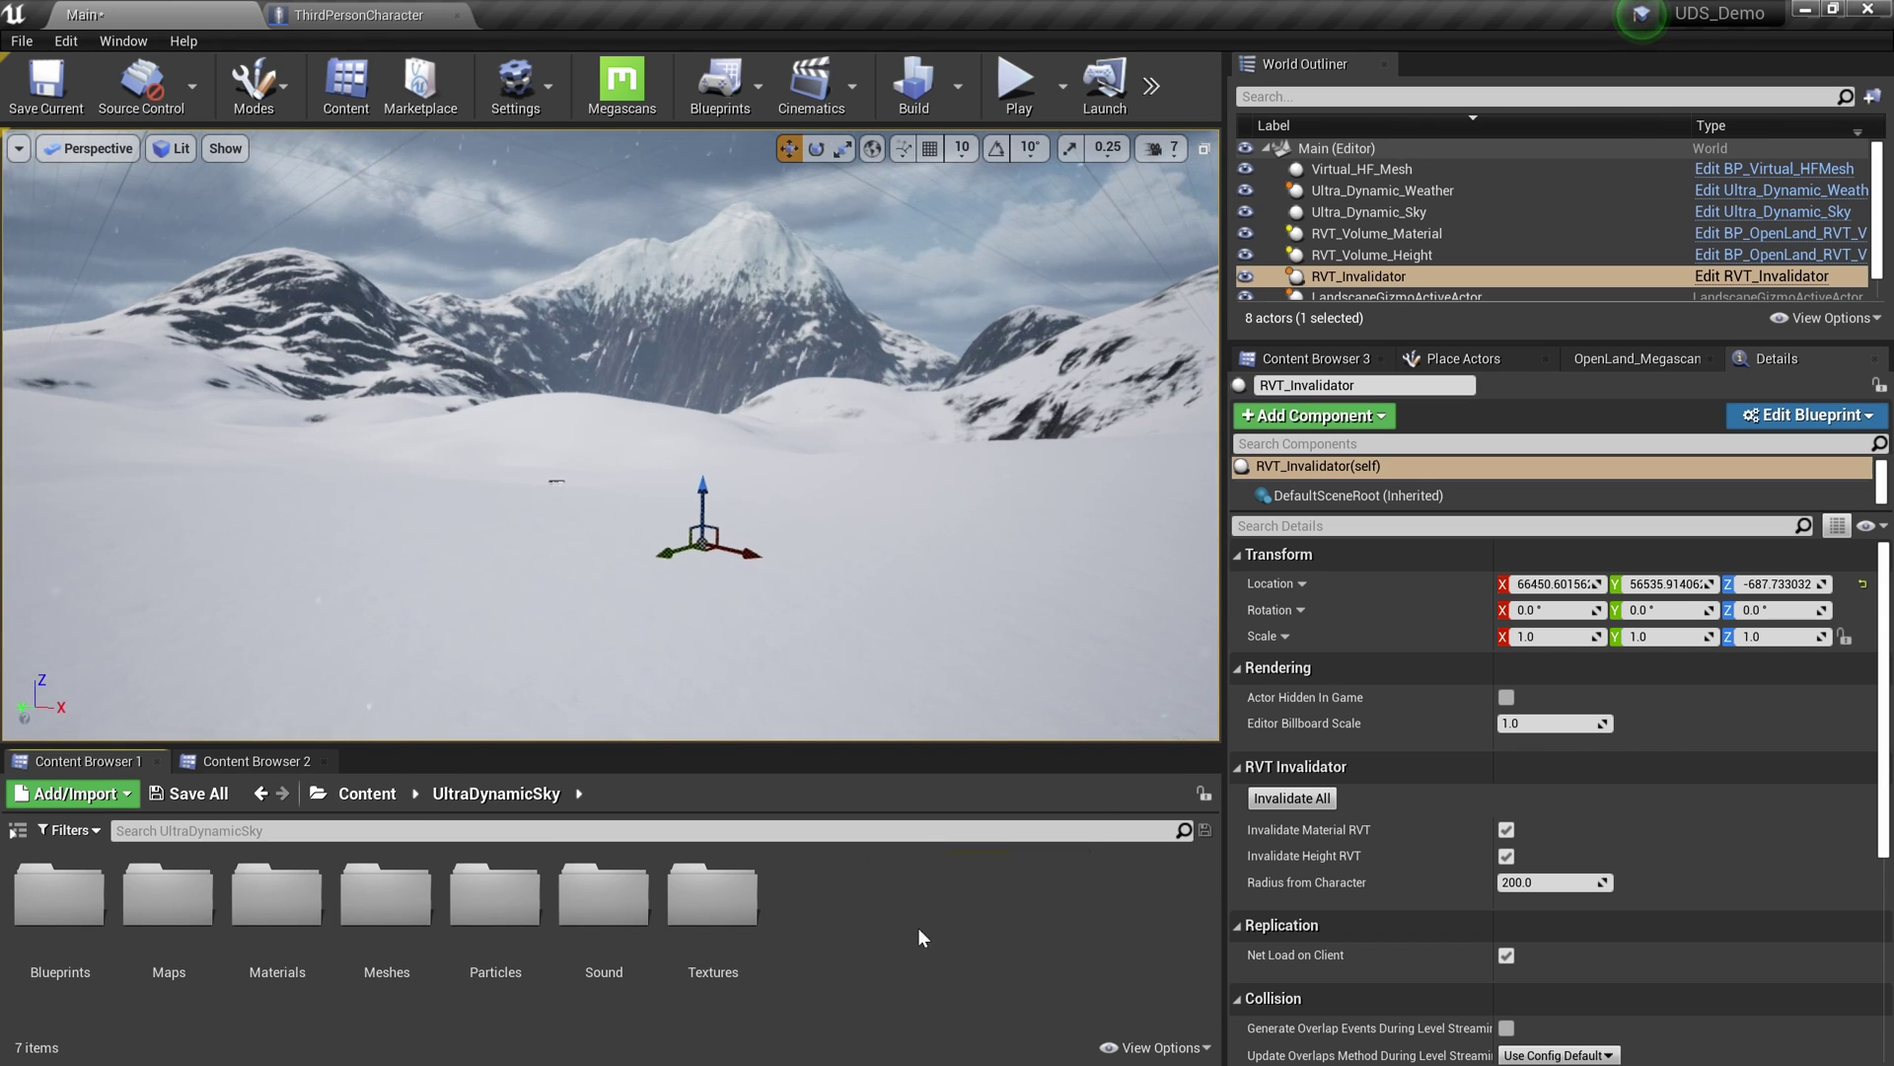